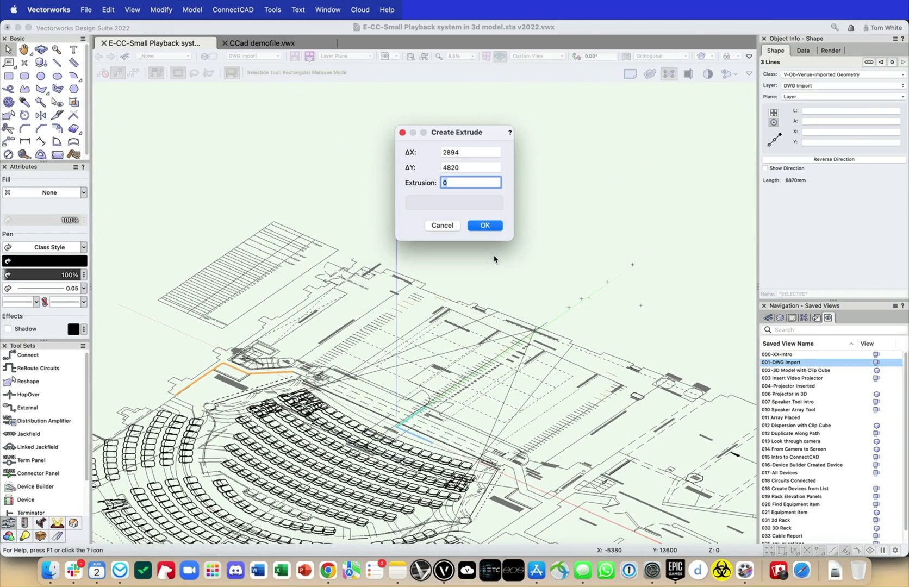
- Extrude the three selected wall lines by 7000 mm
{"action": "key", "text": "Return"}
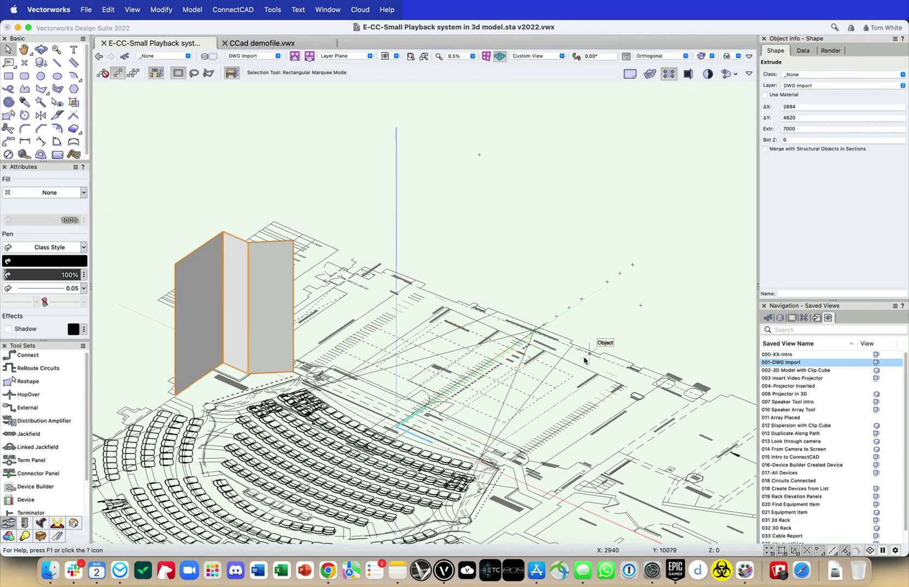
- Create a Lighting Pipe from the 9468 mm line across the stage front and set its Z height to 8 m
{"action": "right_click", "coordinate": [388, 403]}
{"action": "left_click", "coordinate": [382, 401]}
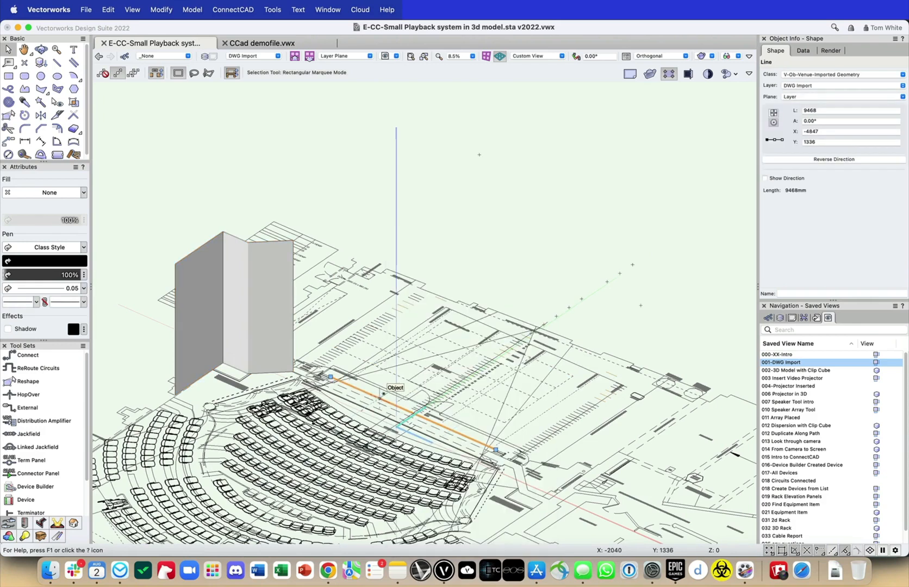
{"action": "right_click", "coordinate": [378, 401]}
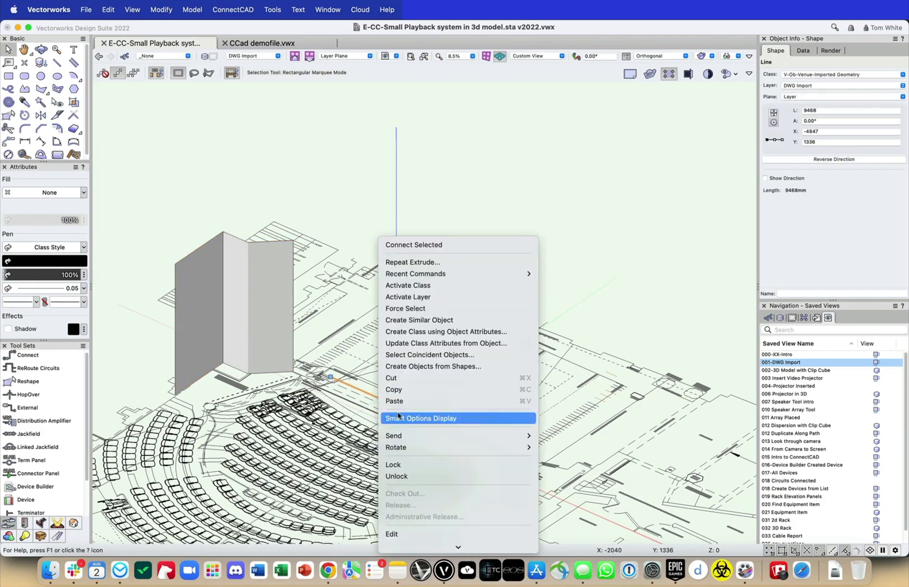
{"action": "left_click", "coordinate": [499, 367]}
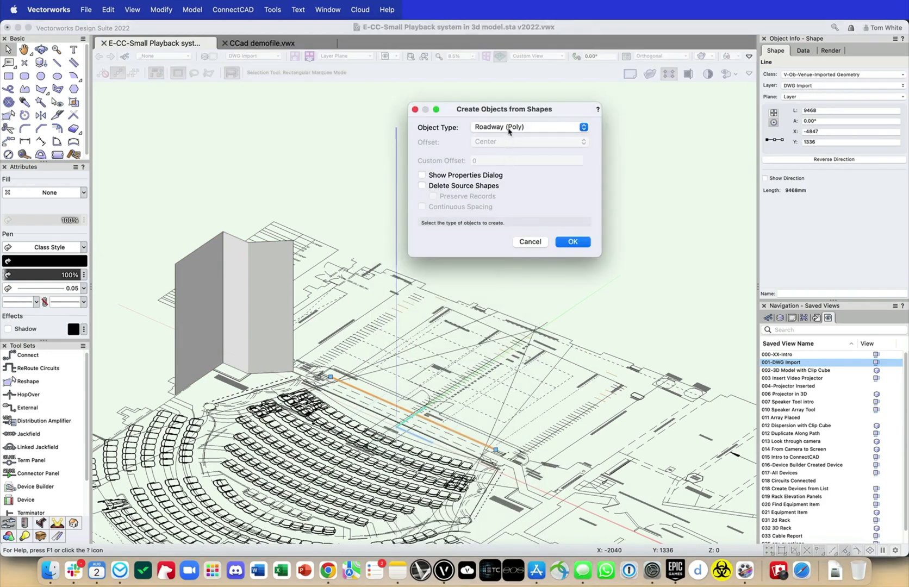
{"action": "left_click", "coordinate": [509, 129]}
{"action": "scroll", "coordinate": [511, 124], "scroll_direction": "up", "scroll_amount": 5}
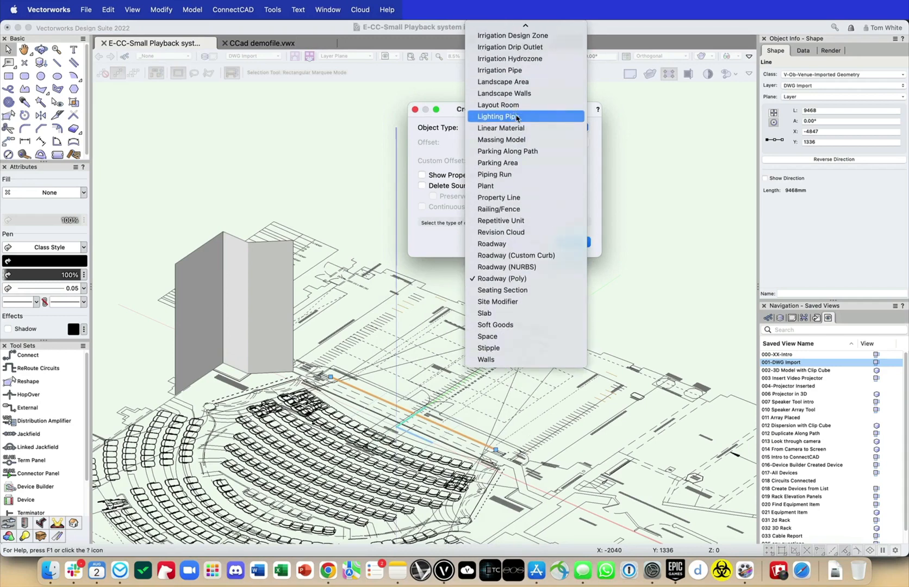
{"action": "left_click", "coordinate": [517, 118]}
{"action": "left_click", "coordinate": [574, 242]}
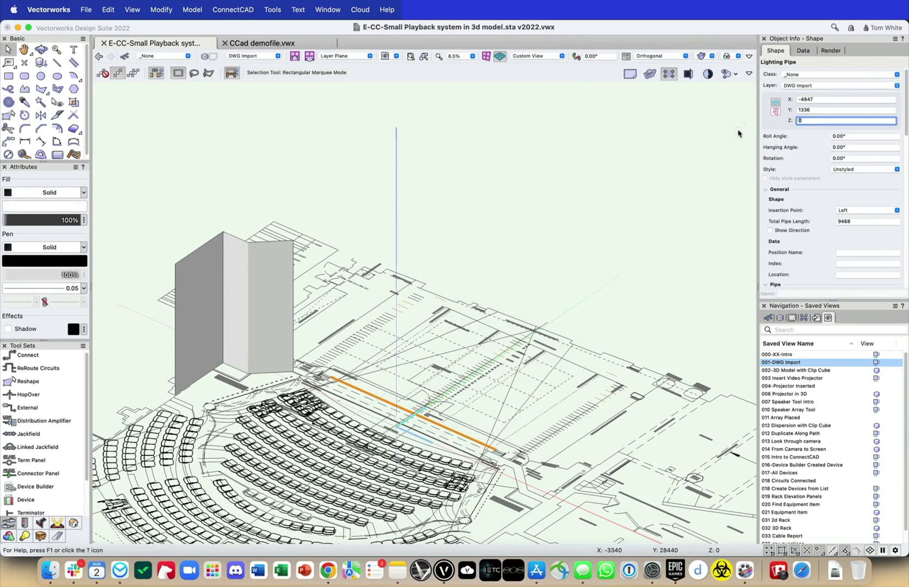
{"action": "type", "text": "8m"}
{"action": "key", "text": "Return"}
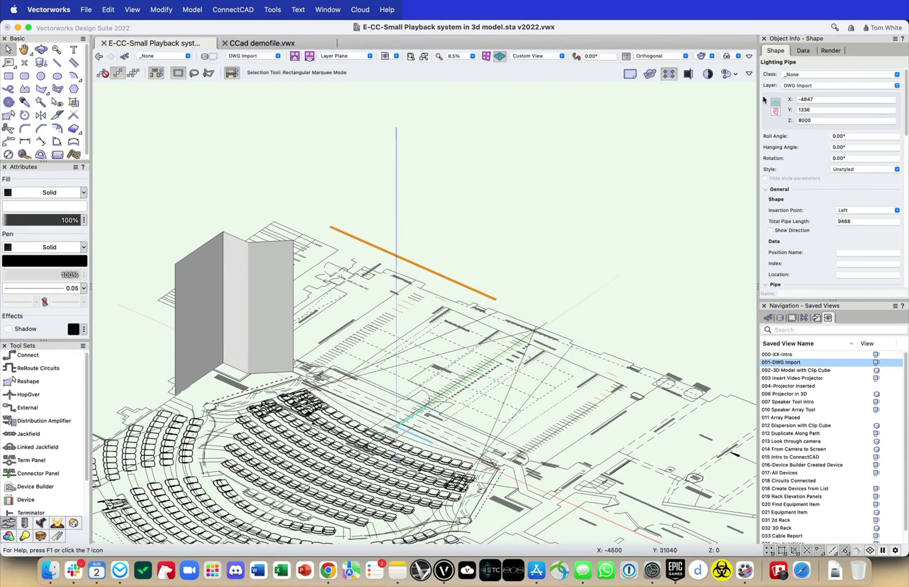
- Create a Cable Path object from the angled line beside the FOH box LX bars, keeping the source line
{"action": "left_click", "coordinate": [232, 396]}
{"action": "scroll", "coordinate": [232, 397], "scroll_direction": "up", "scroll_amount": 7}
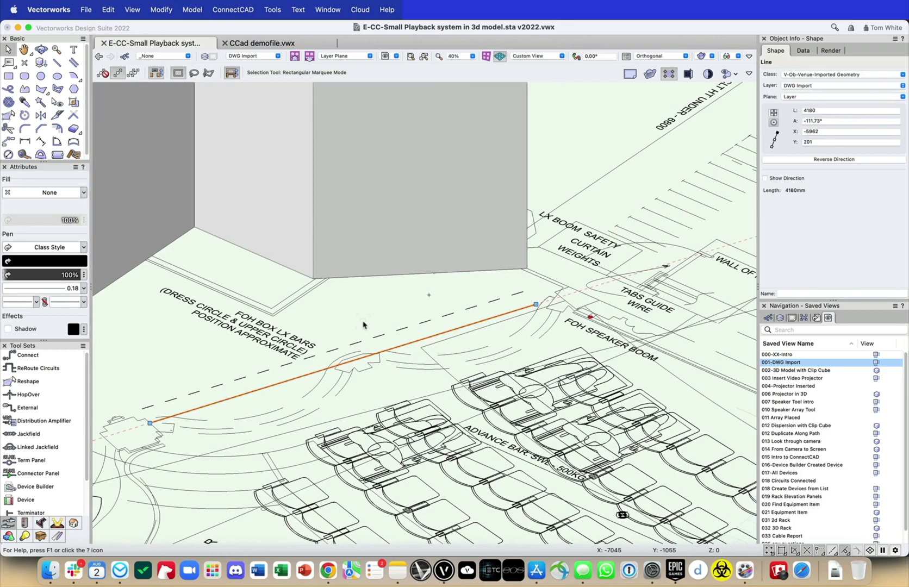
{"action": "right_click", "coordinate": [449, 333]}
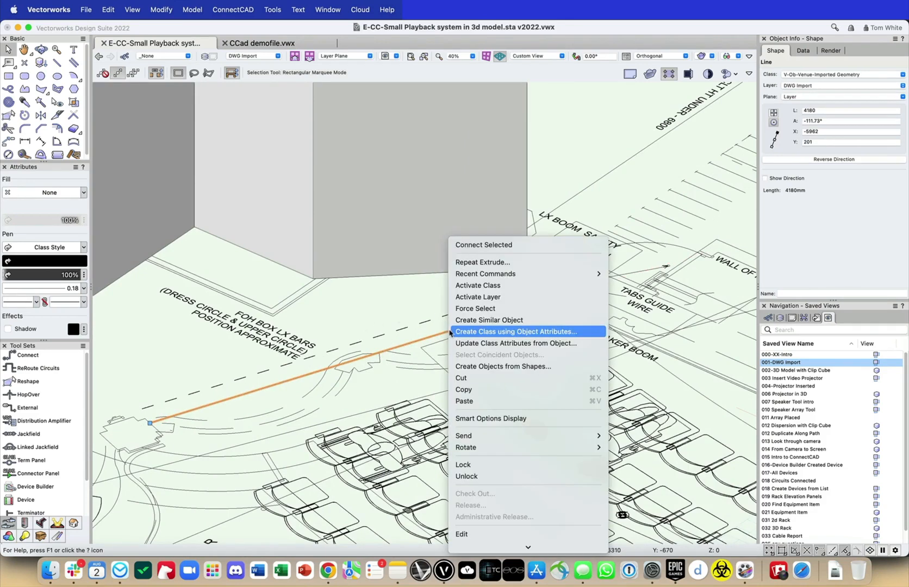
{"action": "left_click", "coordinate": [462, 366]}
{"action": "left_click", "coordinate": [537, 127]}
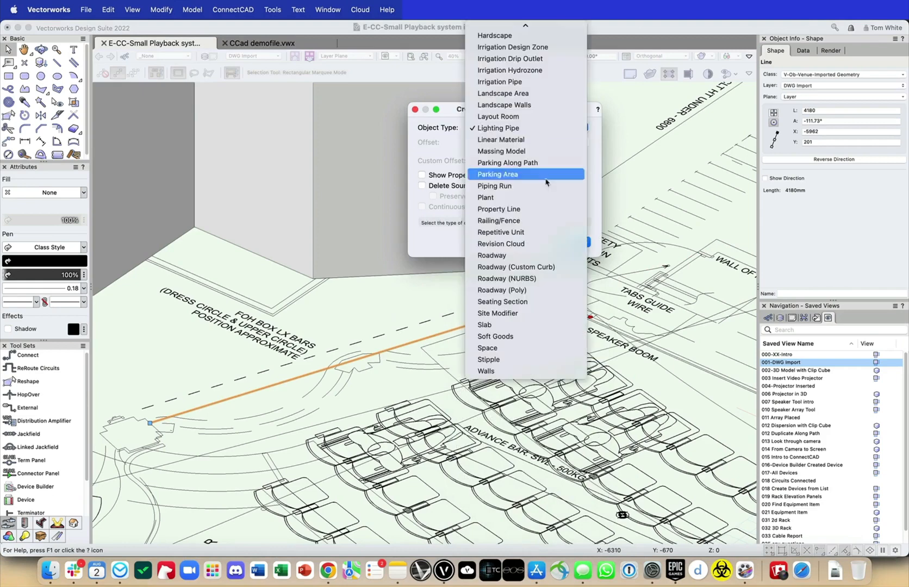
{"action": "scroll", "coordinate": [544, 298], "scroll_direction": "up", "scroll_amount": 4}
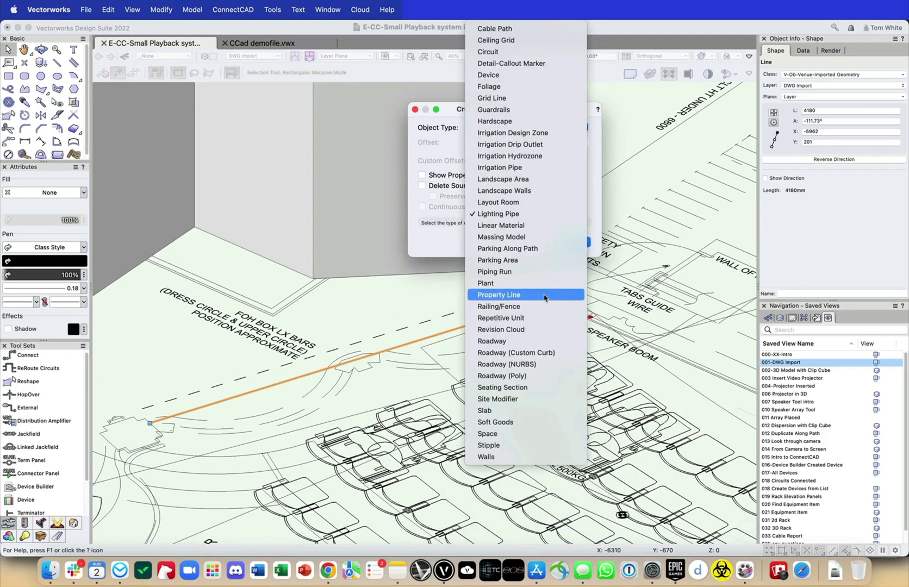
{"action": "left_click", "coordinate": [535, 28]}
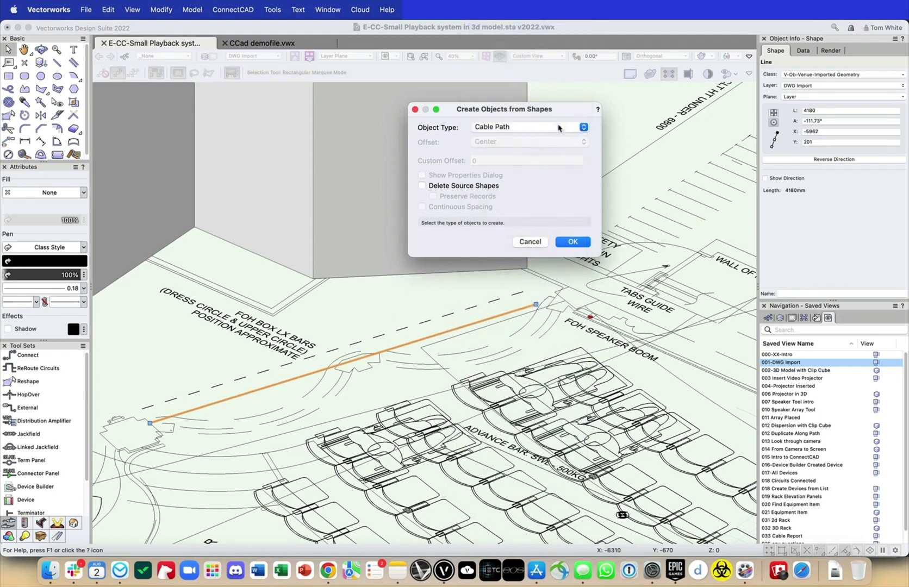
{"action": "left_click", "coordinate": [573, 242]}
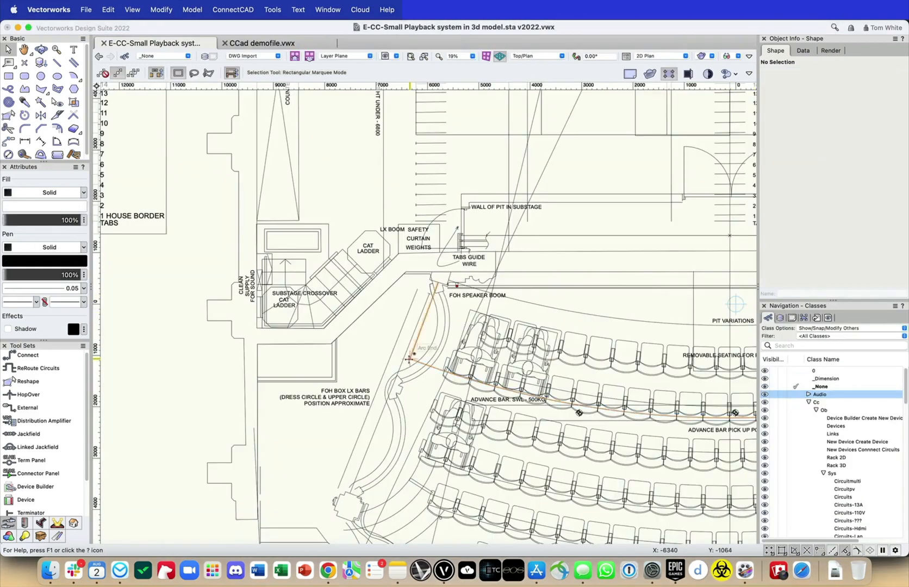
- Activate the saved view 002-3D Model with Clip Cube
{"action": "scroll", "coordinate": [409, 359], "scroll_direction": "down", "scroll_amount": 1}
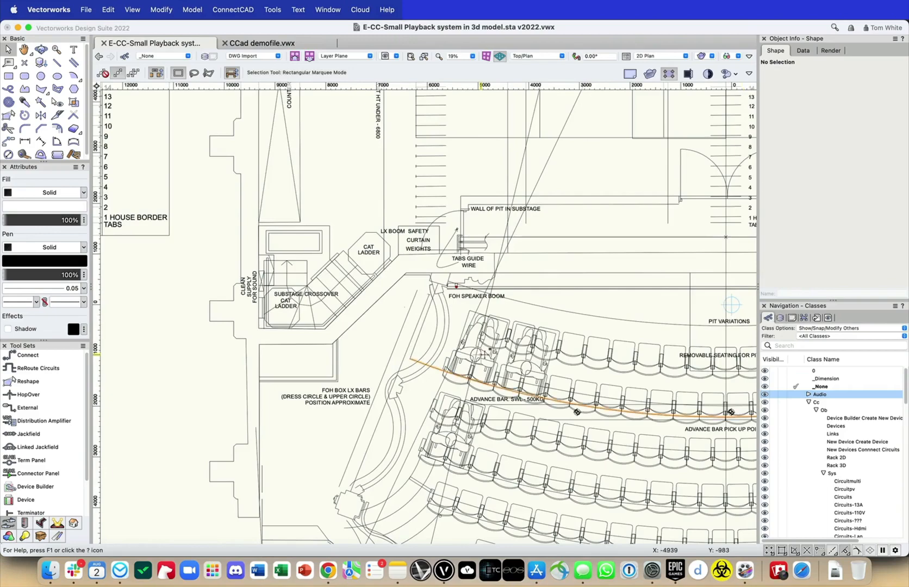
{"action": "scroll", "coordinate": [487, 356], "scroll_direction": "down", "scroll_amount": 5}
{"action": "mouse_move", "coordinate": [524, 353]}
{"action": "middle_mouse_down"}
{"action": "mouse_move", "coordinate": [510, 333]}
{"action": "mouse_move", "coordinate": [376, 289]}
{"action": "middle_mouse_up"}
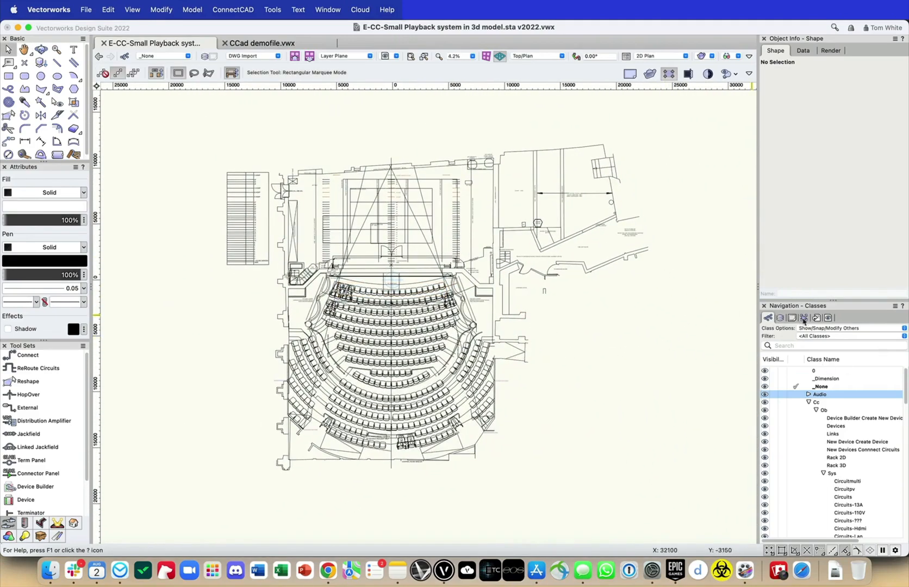
{"action": "left_click", "coordinate": [829, 318]}
{"action": "left_click", "coordinate": [881, 371]}
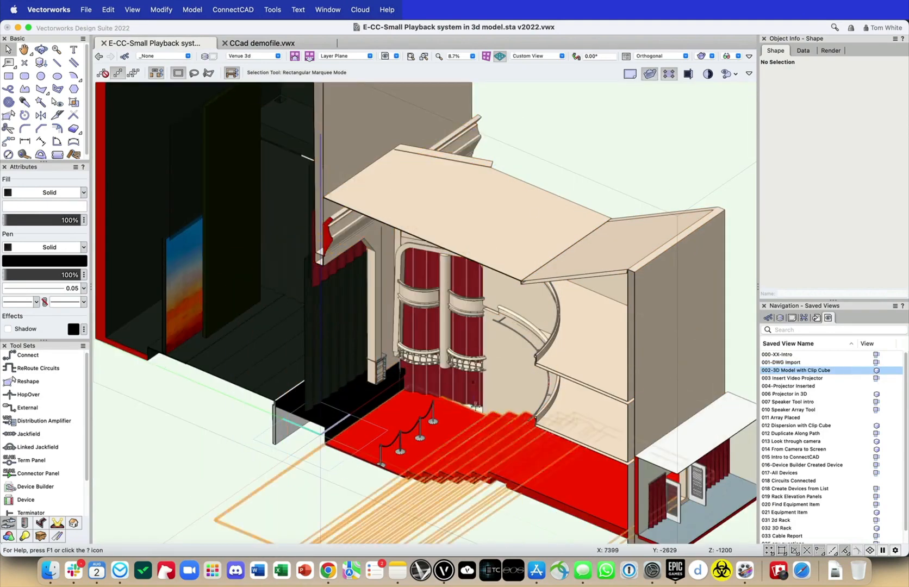
- Push and pull the clip cube's long side face through the venue, finishing about 240 mm from its starting position
{"action": "middle_click_drag", "start_coordinate": [505, 399], "coordinate": [570, 159], "text": "ctrl"}
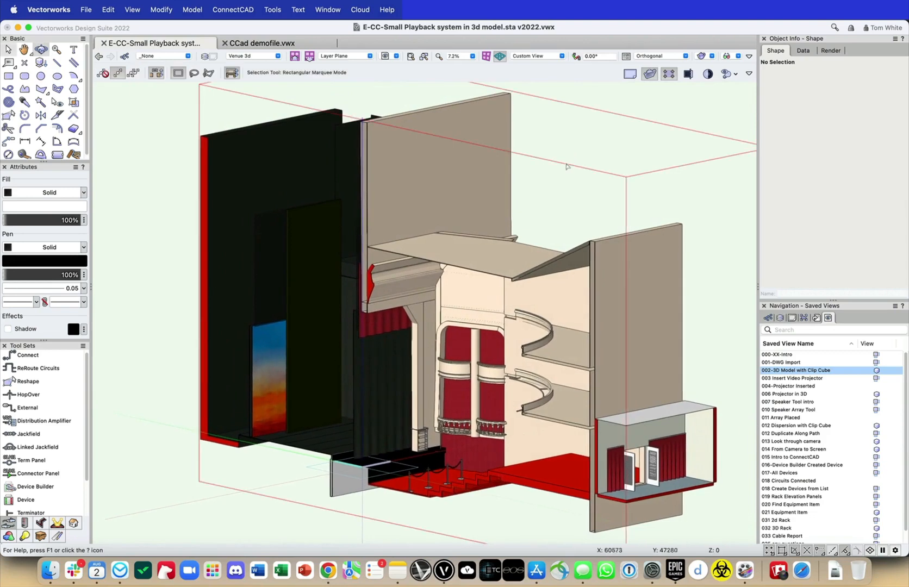
{"action": "key", "text": "x"}
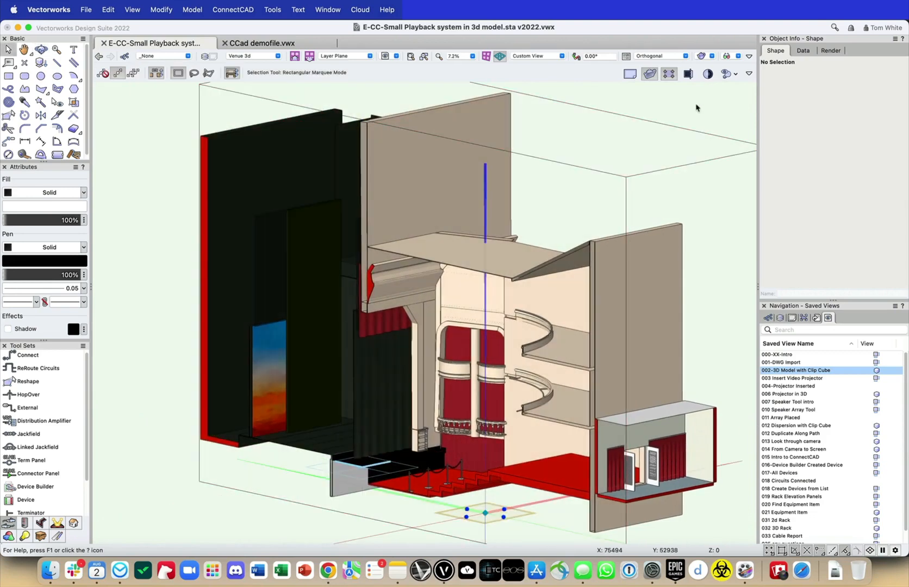
{"action": "left_click", "coordinate": [597, 199]}
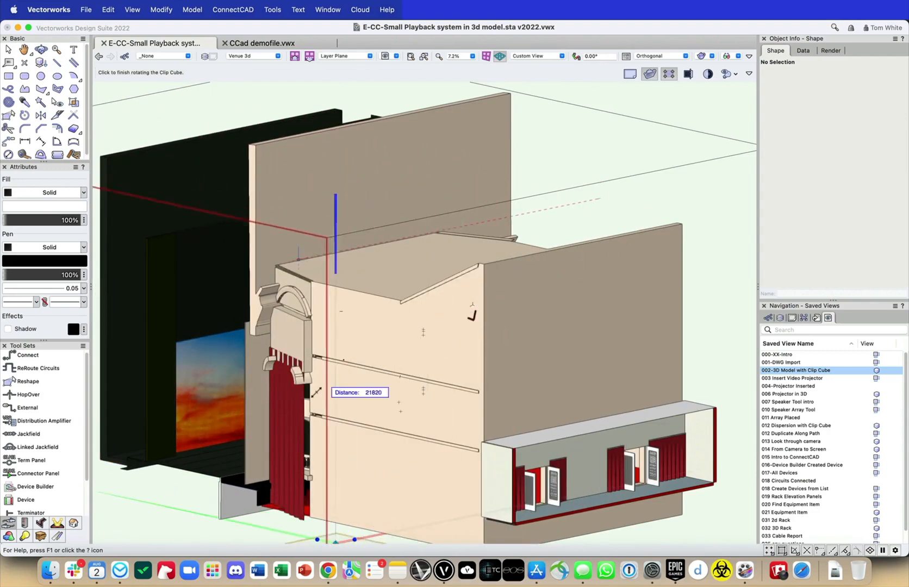
{"action": "scroll", "coordinate": [308, 404], "scroll_direction": "down", "scroll_amount": 5}
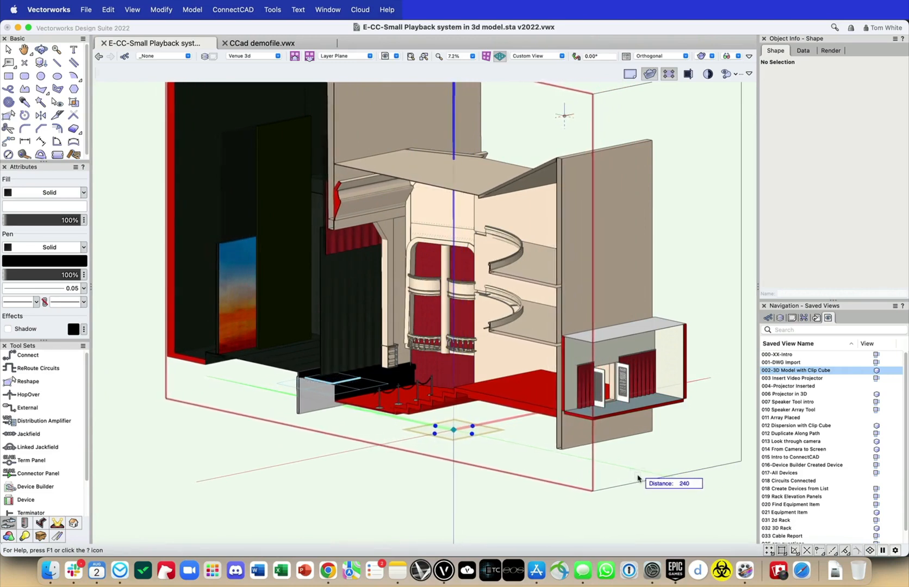
{"action": "left_click", "coordinate": [638, 478]}
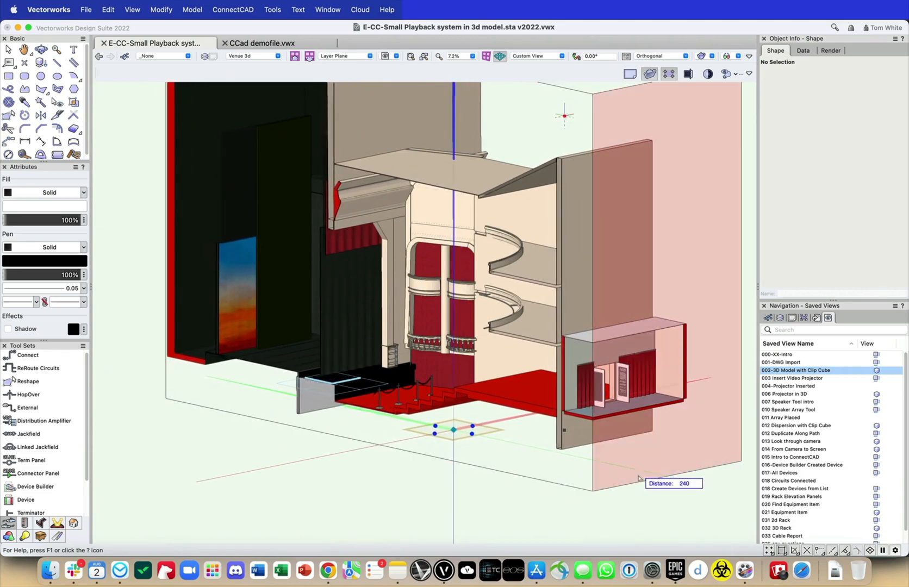
- Fit the Clip Cube around only the auditorium solid by switching it off and on again with that solid selected
{"action": "left_click", "coordinate": [749, 74]}
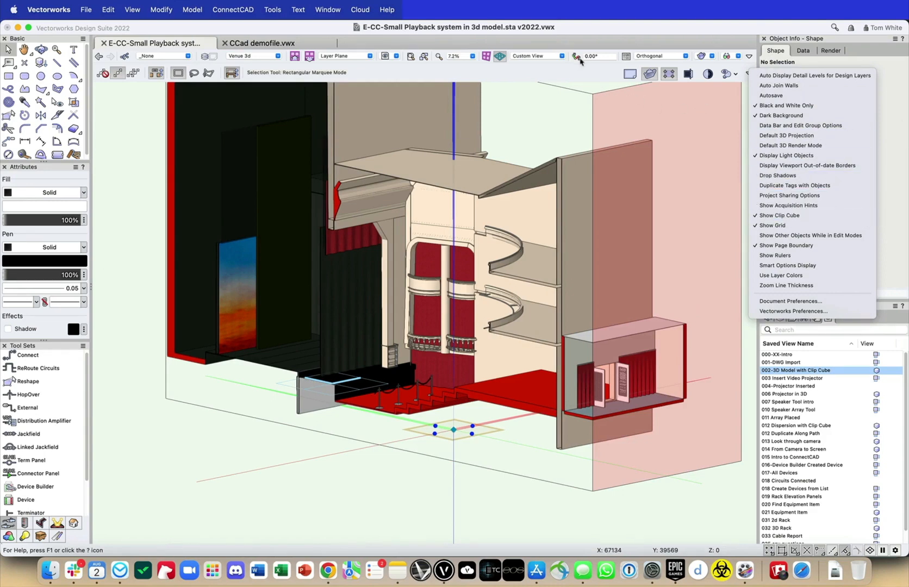
{"action": "left_click", "coordinate": [624, 58]}
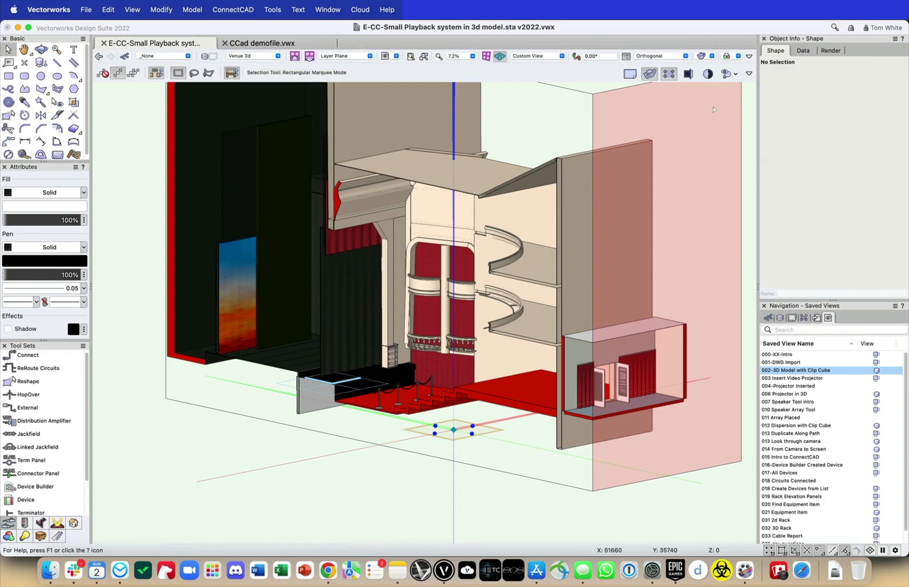
{"action": "left_click", "coordinate": [648, 78]}
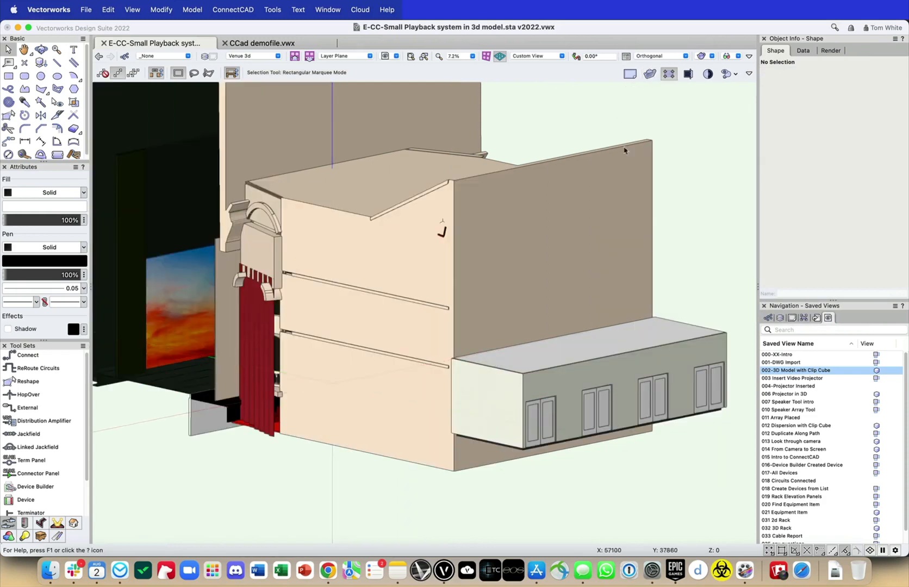
{"action": "left_click", "coordinate": [644, 292]}
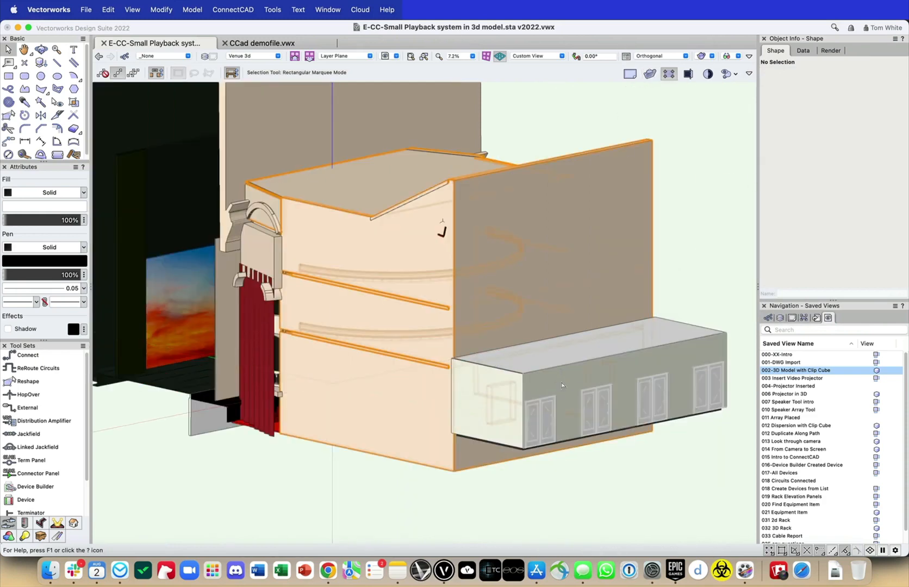
{"action": "left_click", "coordinate": [649, 75]}
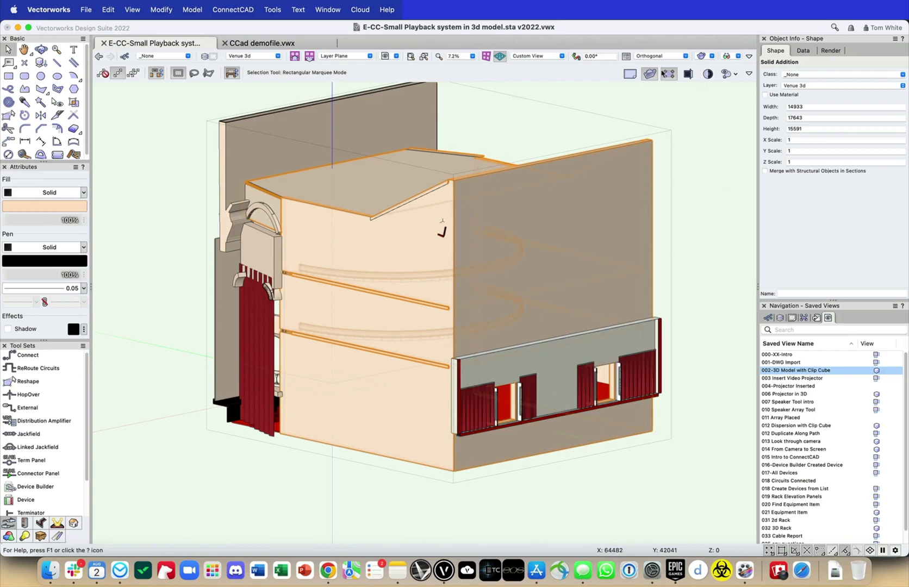
- Refit the Clip Cube around the whole model and push its long side face in about 4400 mm to section the venue
{"action": "left_click", "coordinate": [652, 74]}
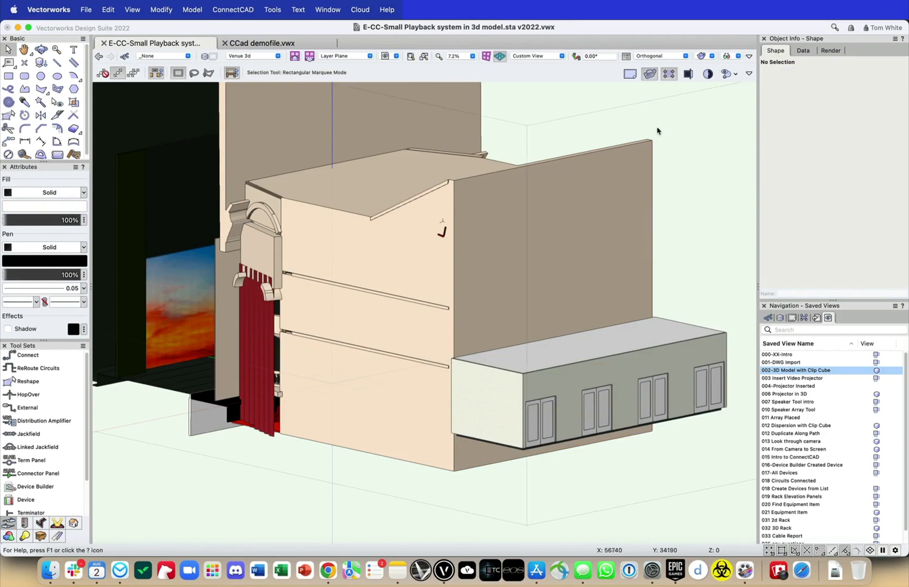
{"action": "scroll", "coordinate": [671, 131], "scroll_direction": "down", "scroll_amount": 2}
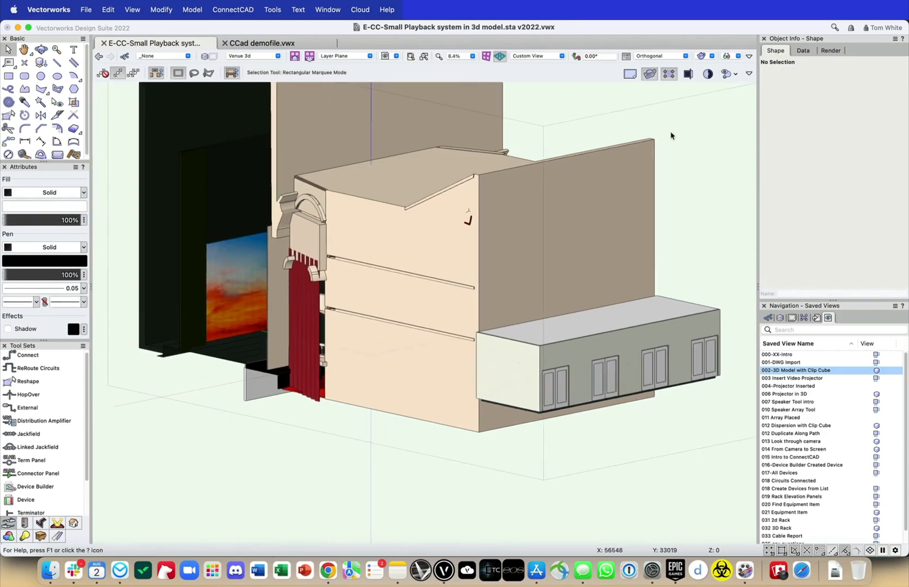
{"action": "key", "text": "h"}
{"action": "left_click_drag", "start_coordinate": [670, 136], "coordinate": [689, 217]}
{"action": "key", "text": "x"}
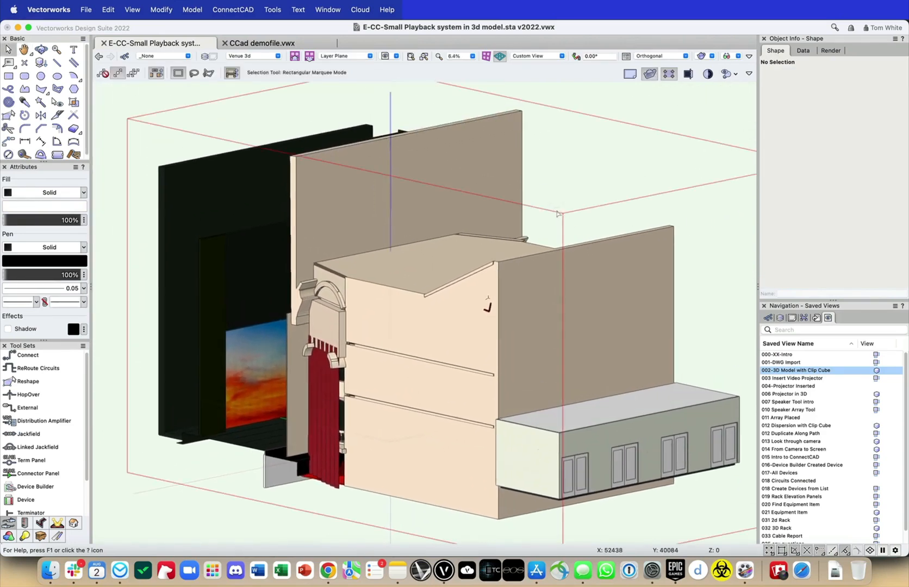
{"action": "left_click", "coordinate": [308, 492]}
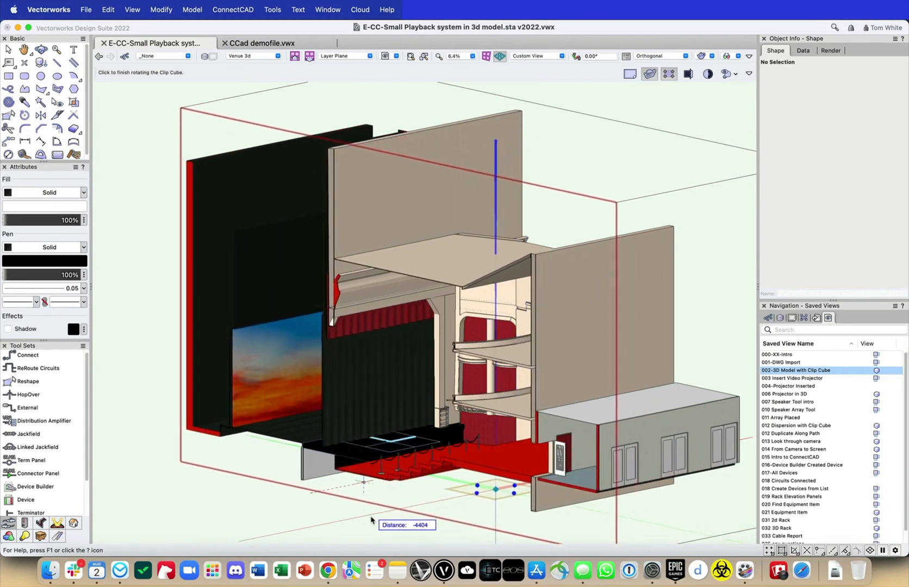
{"action": "left_click", "coordinate": [373, 521]}
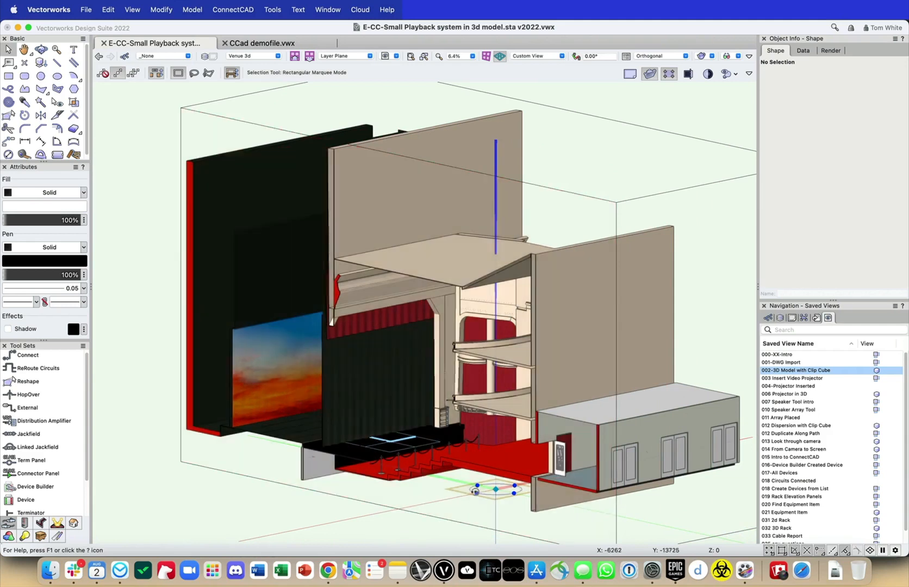
- Rotate and reposition the clip cube with its base handles to cut a section across the auditorium's balconies
{"action": "left_click", "coordinate": [513, 492]}
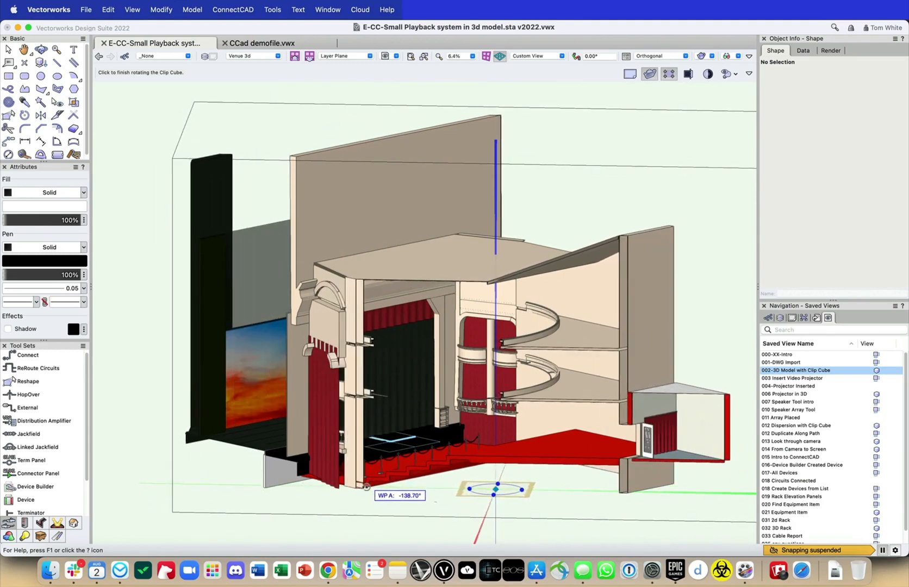
{"action": "left_click", "coordinate": [365, 485]}
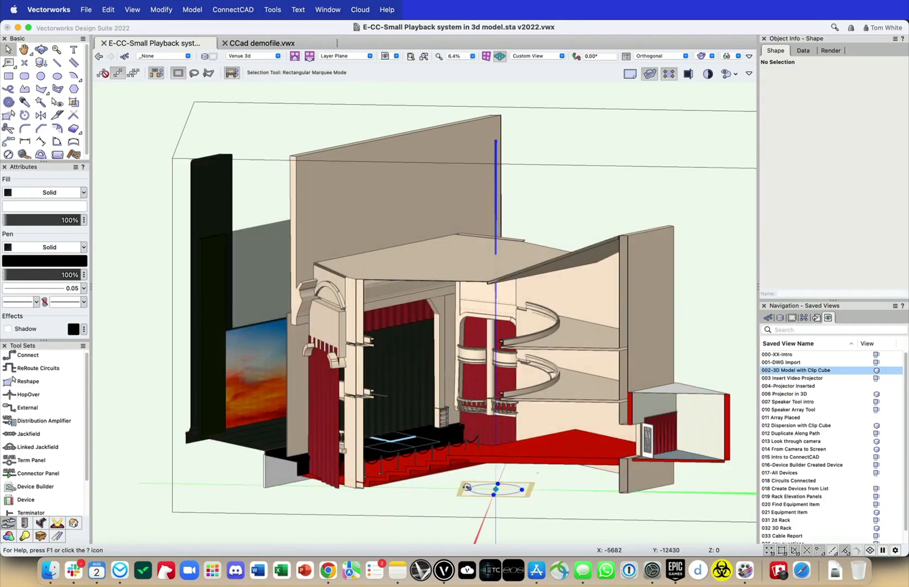
{"action": "left_click", "coordinate": [495, 489]}
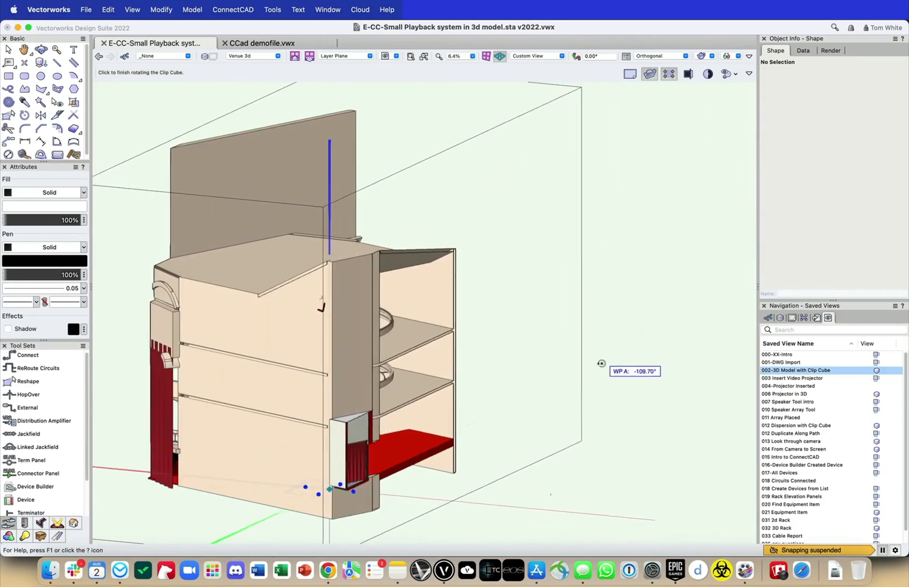
{"action": "left_click", "coordinate": [476, 441]}
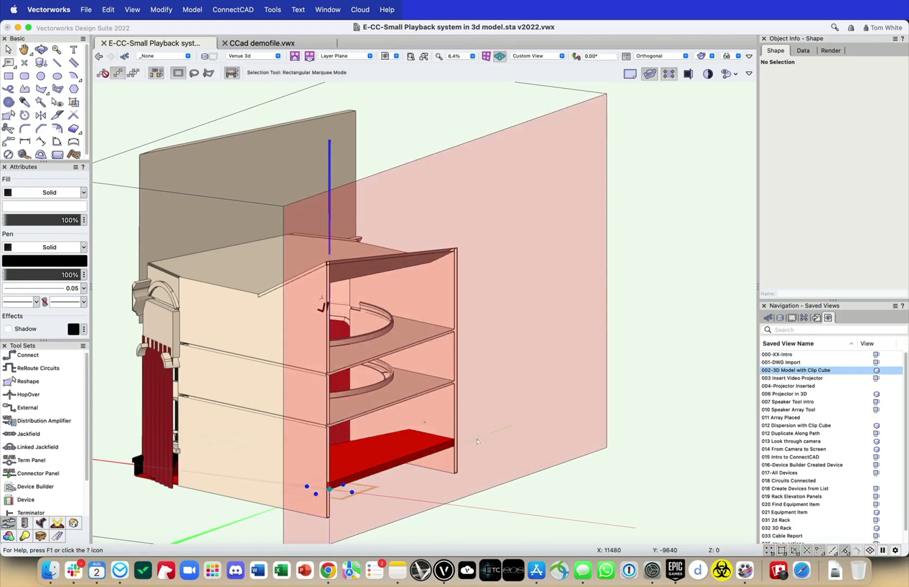
- Reposition the clip cube with snapping suspended so it cuts through the stepped floor, balconies and rear doors of the venue
{"action": "left_click", "coordinate": [329, 488]}
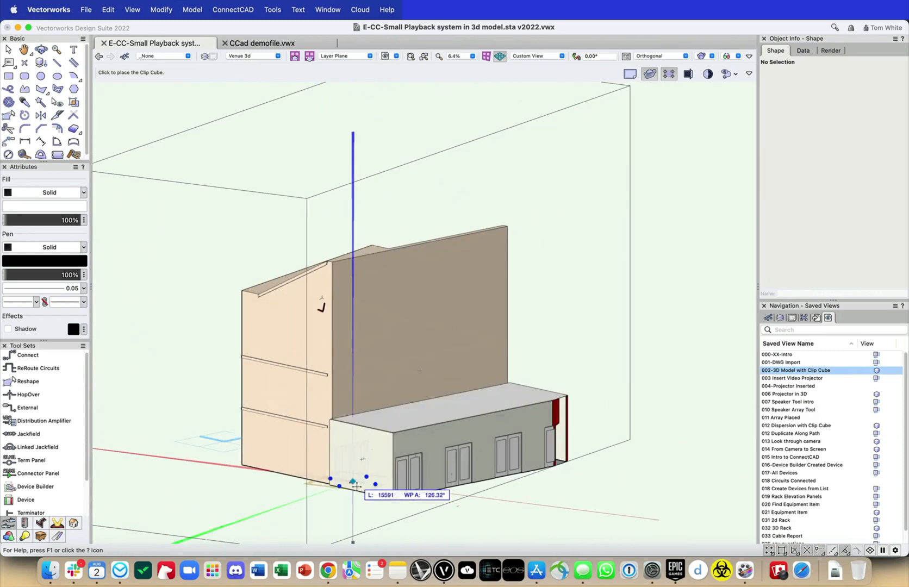
{"action": "key", "text": "grave"}
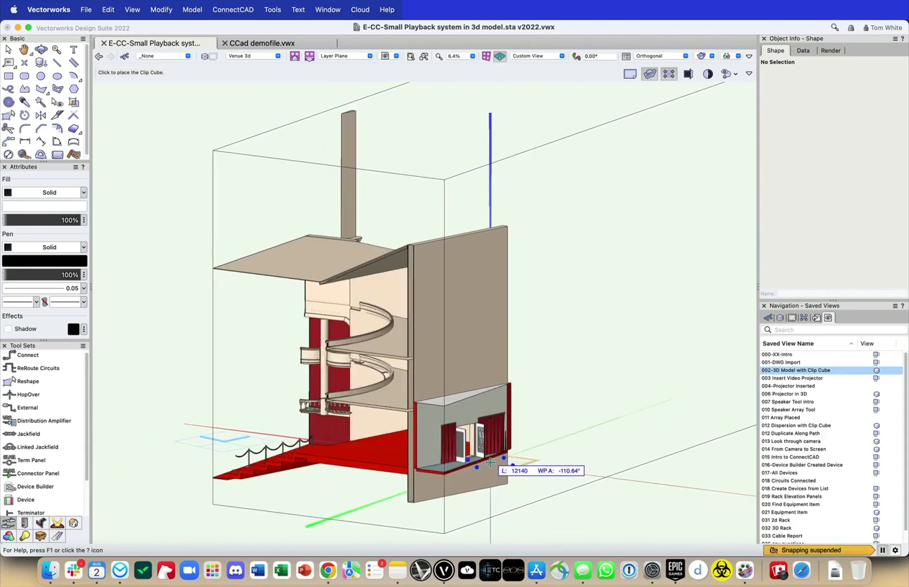
{"action": "left_click", "coordinate": [493, 461]}
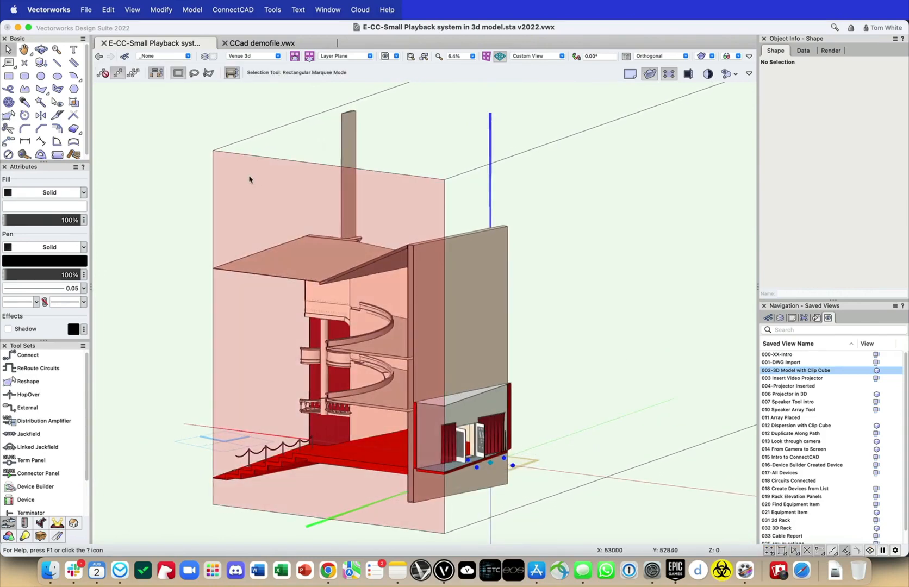
- Create a section viewport from the clip cube's cut face on a new sheet layer numbered Sht-1
{"action": "right_click", "coordinate": [256, 177]}
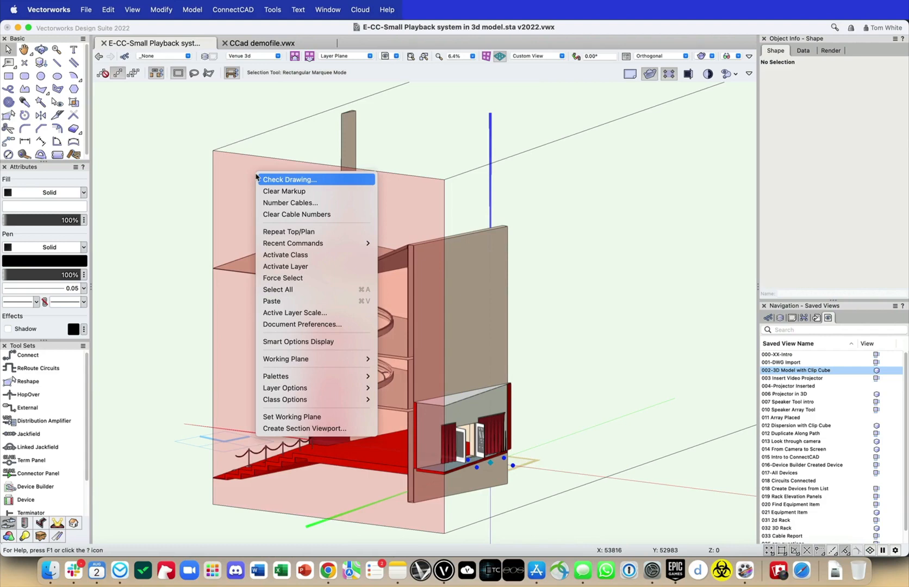
{"action": "left_click", "coordinate": [341, 432]}
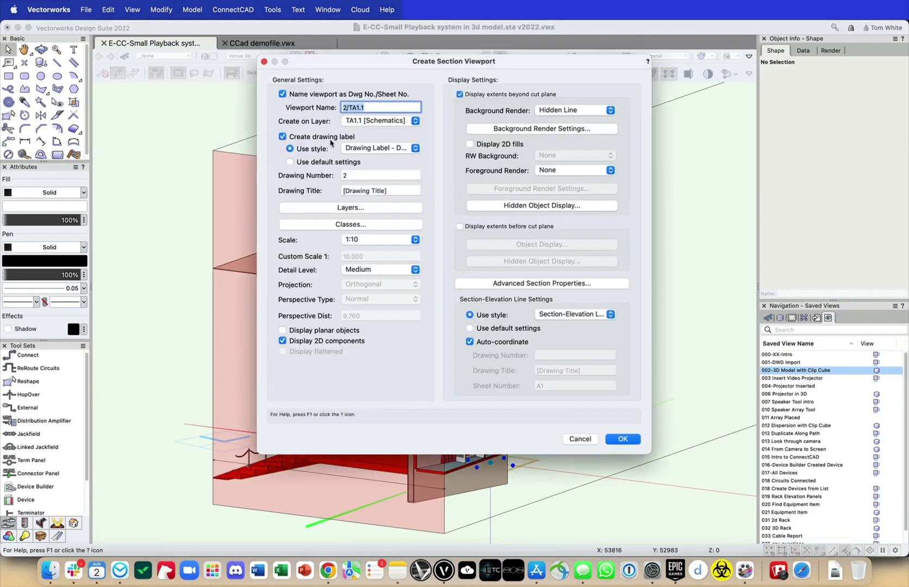
{"action": "left_click", "coordinate": [350, 122]}
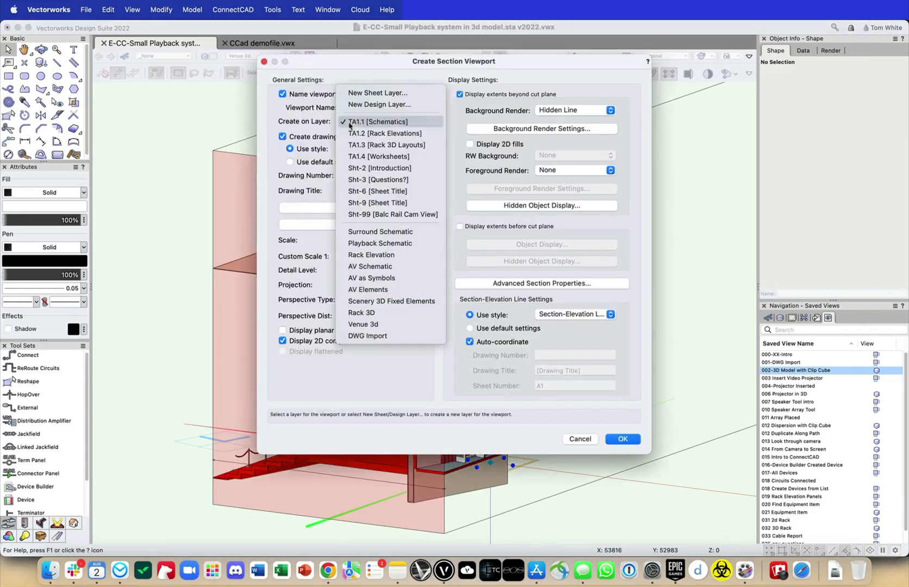
{"action": "left_click", "coordinate": [360, 93]}
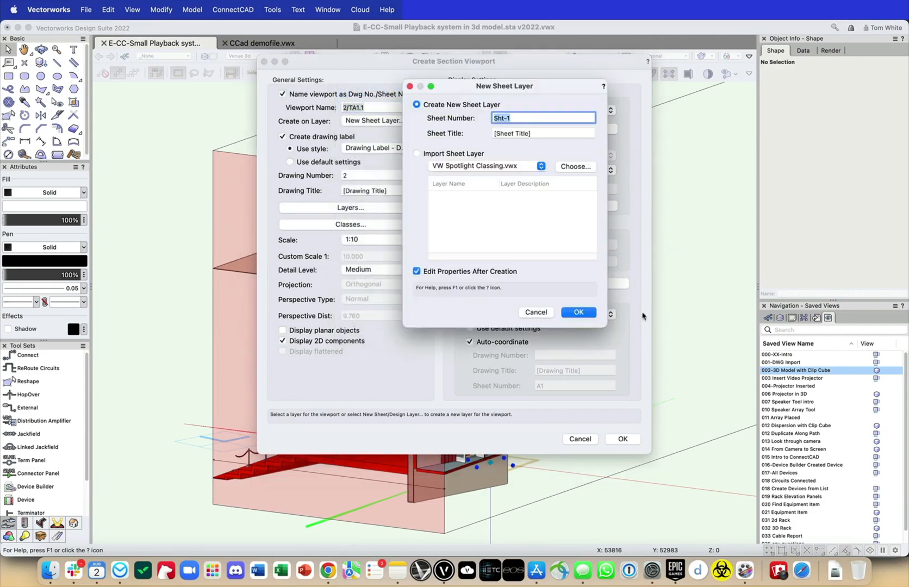
{"action": "left_click", "coordinate": [580, 312]}
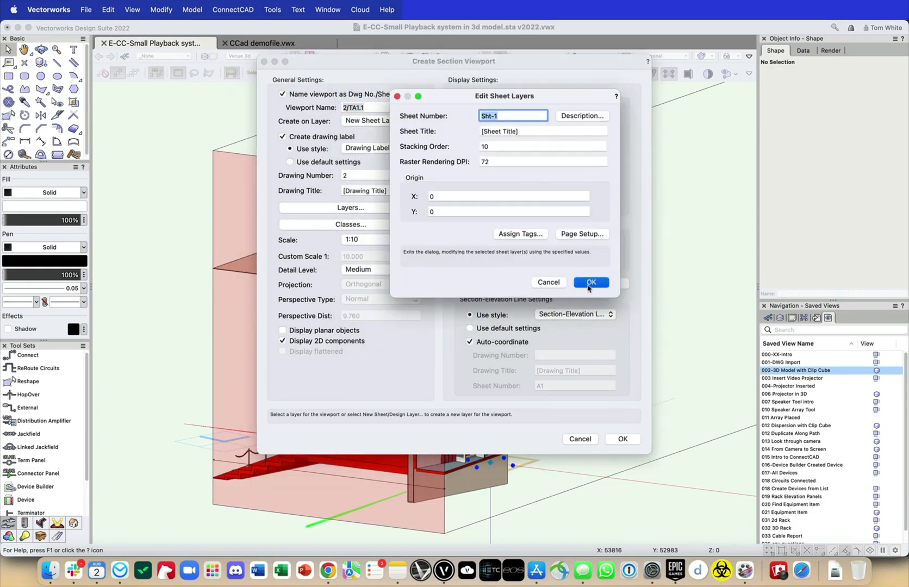
{"action": "left_click", "coordinate": [590, 283]}
{"action": "key", "text": "Return"}
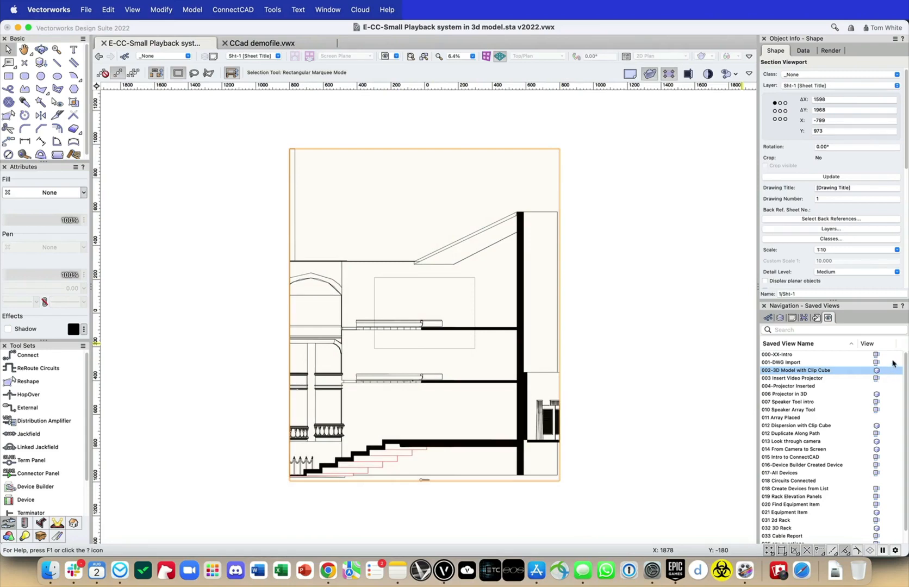
- Switch to the saved view 003 Insert Video Projector and delete the section-elevation line from the plan
{"action": "double_click", "coordinate": [892, 378]}
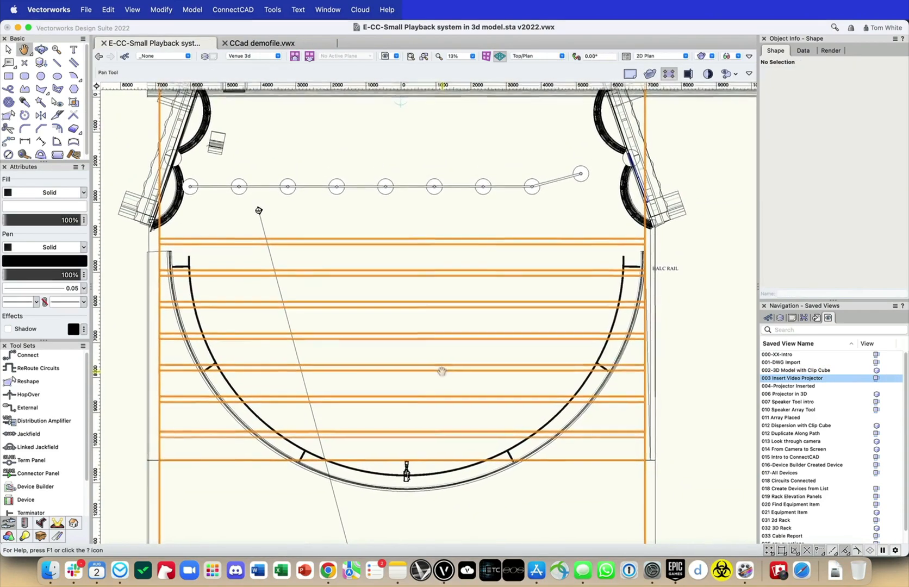
{"action": "middle_click_drag", "start_coordinate": [442, 372], "coordinate": [441, 376]}
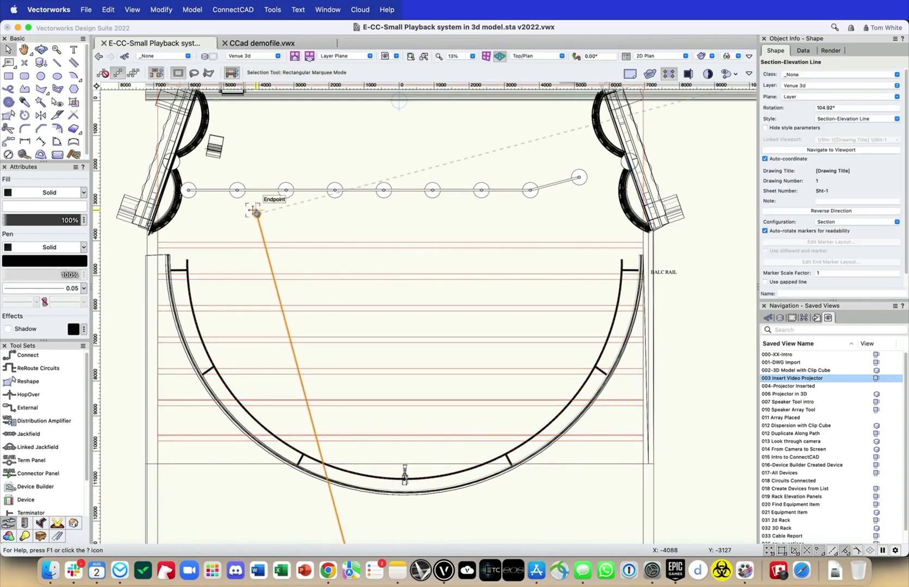
{"action": "key", "text": "Delete"}
{"action": "scroll", "coordinate": [266, 211], "scroll_direction": "down", "scroll_amount": 2}
{"action": "middle_click_drag", "start_coordinate": [268, 211], "coordinate": [300, 282]}
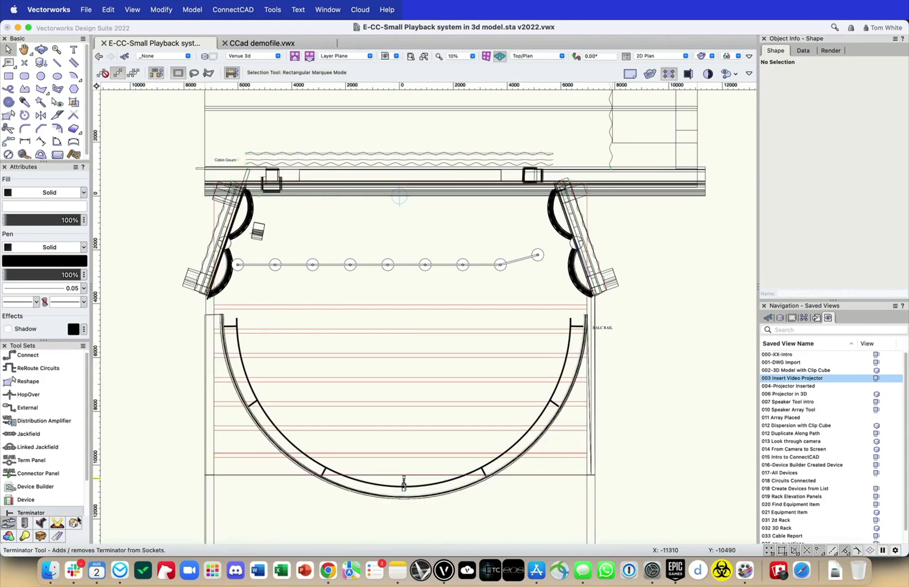
- Activate the Video Screen tool and open its object preferences, moved clear of the auditorium plan
{"action": "left_click", "coordinate": [58, 523]}
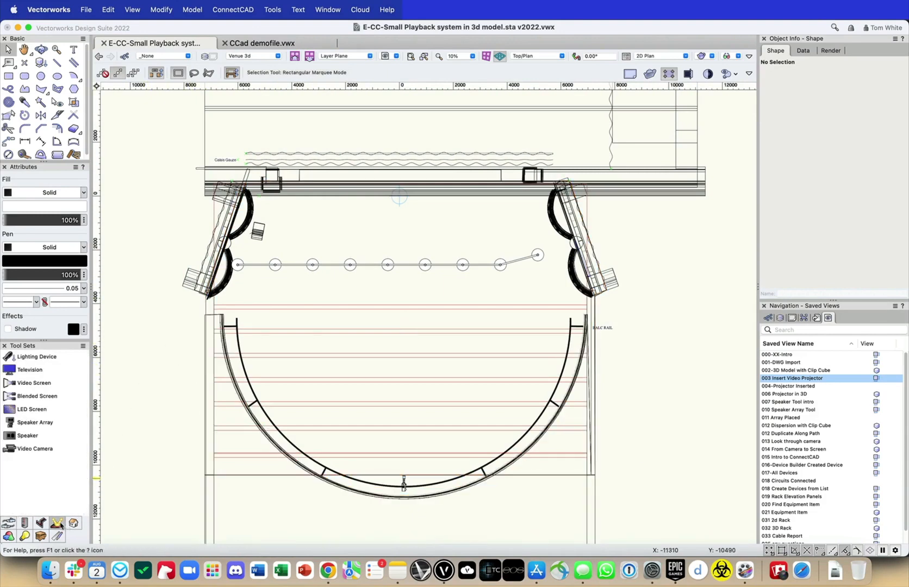
{"action": "left_click", "coordinate": [32, 382]}
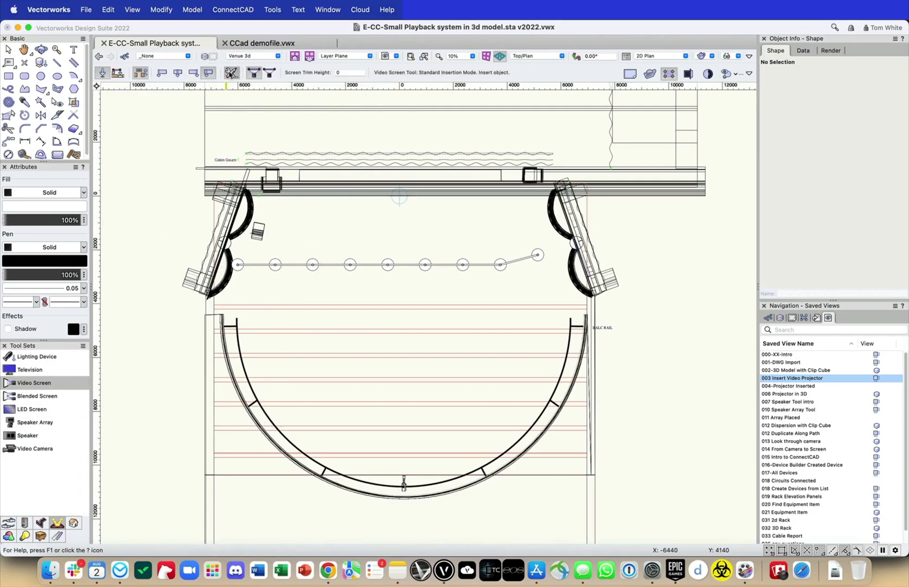
{"action": "left_click", "coordinate": [231, 73]}
{"action": "left_click_drag", "start_coordinate": [461, 25], "coordinate": [674, 37]}
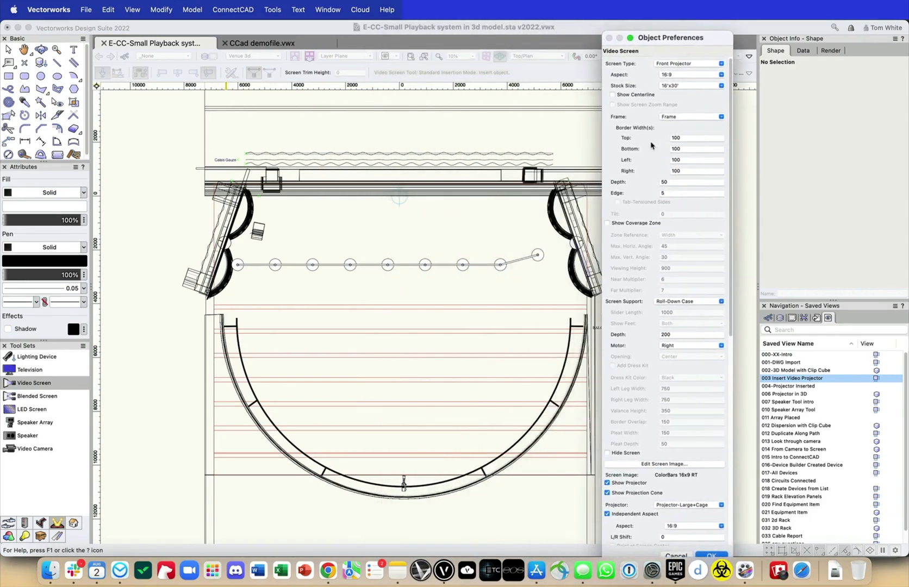
- Examine the video screen's aspect, stock size, frame, coverage zone and screen support options
{"action": "left_click", "coordinate": [697, 77]}
{"action": "left_click", "coordinate": [699, 61]}
{"action": "left_click", "coordinate": [692, 85]}
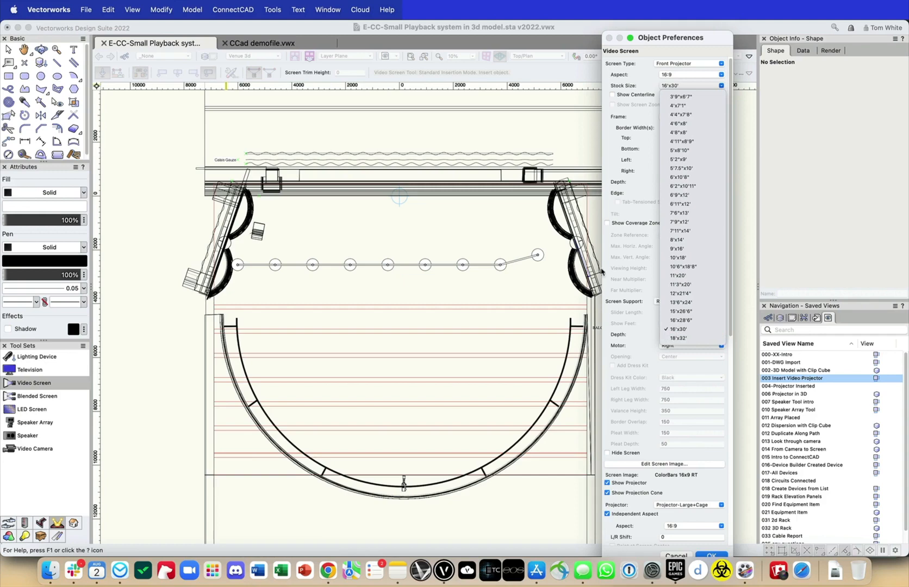
{"action": "left_click", "coordinate": [628, 178]}
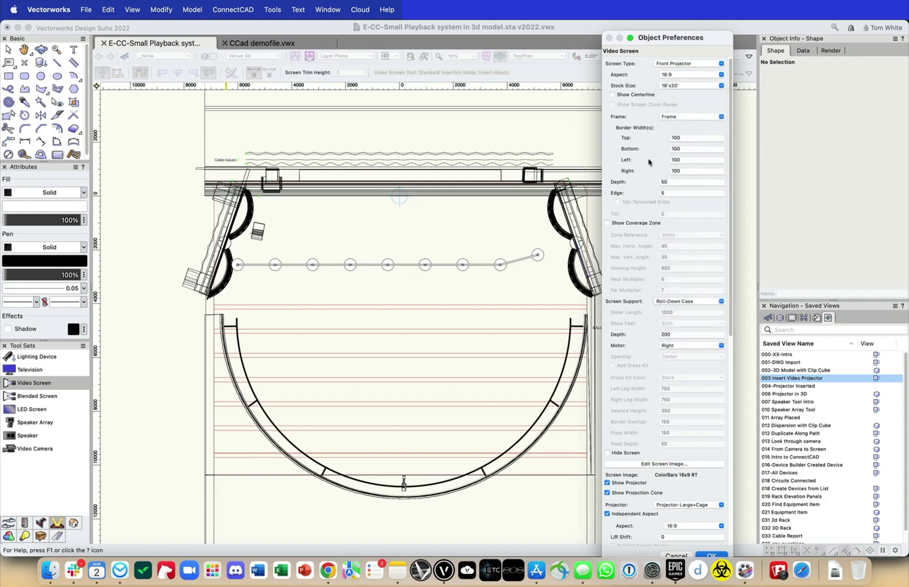
{"action": "left_click", "coordinate": [694, 117]}
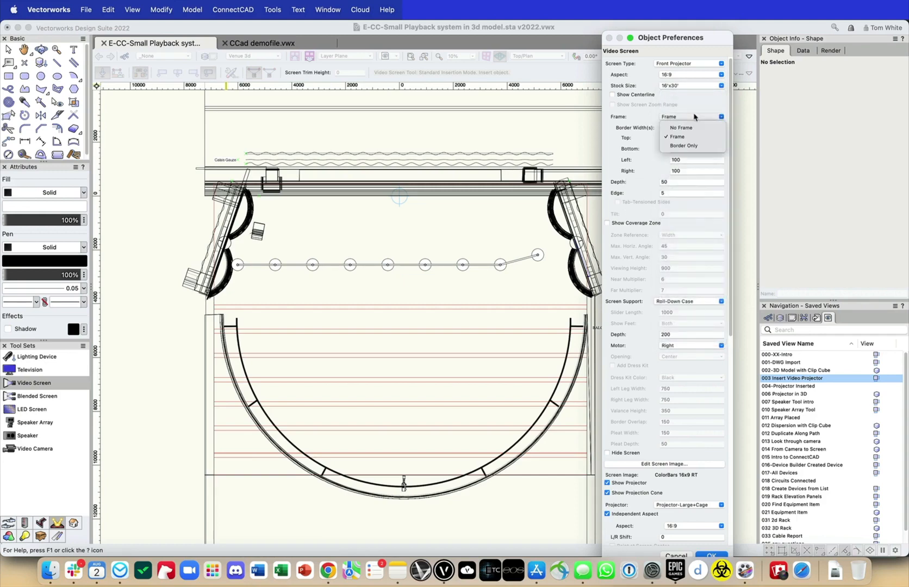
{"action": "left_click", "coordinate": [626, 106]}
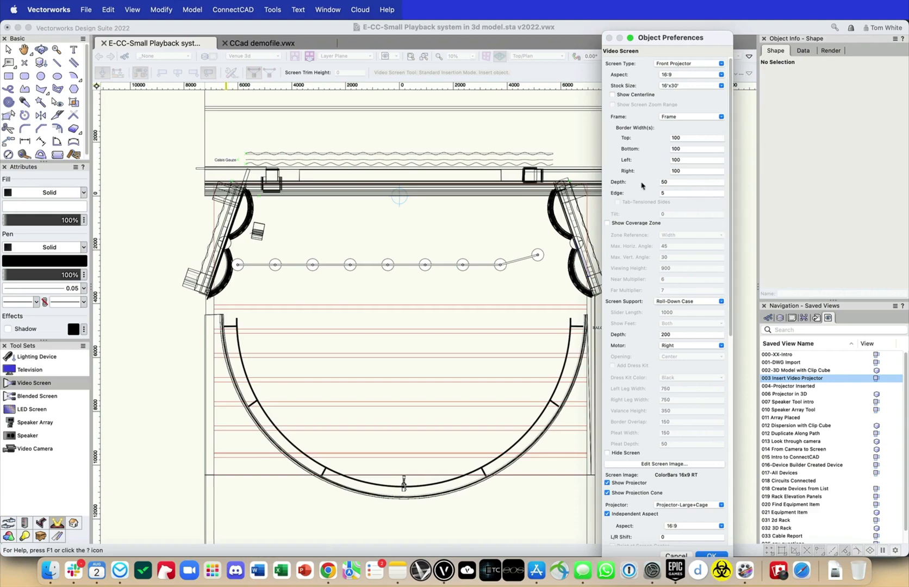
{"action": "left_click", "coordinate": [638, 225]}
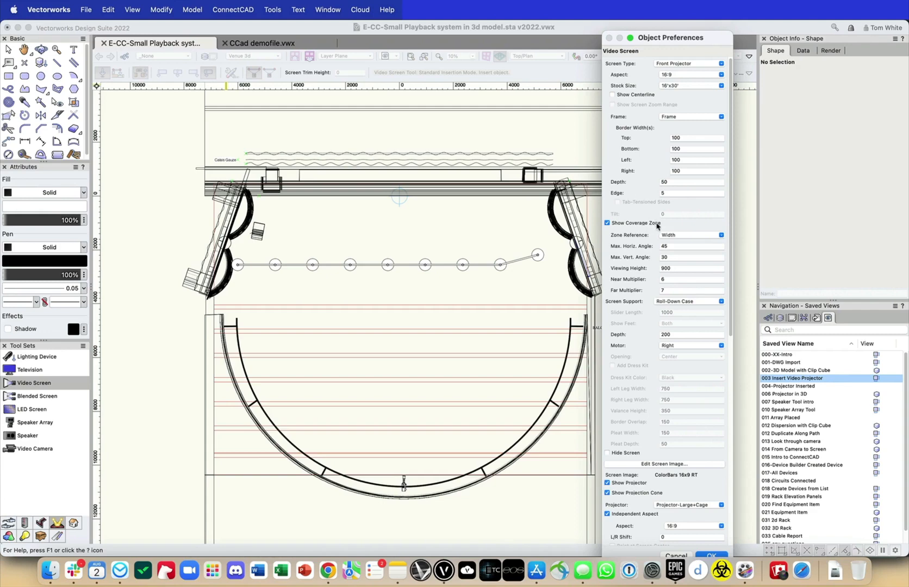
{"action": "left_click", "coordinate": [645, 226]}
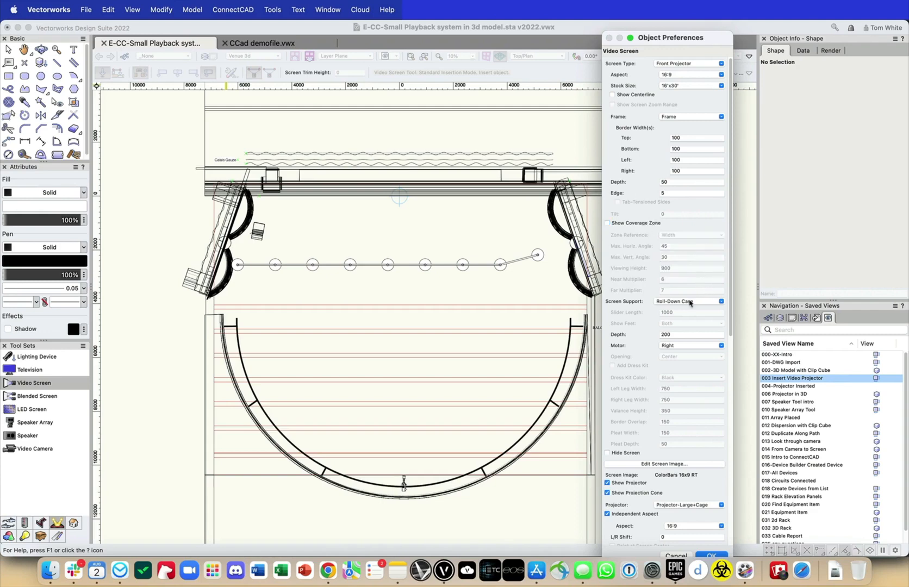
{"action": "left_click", "coordinate": [688, 302]}
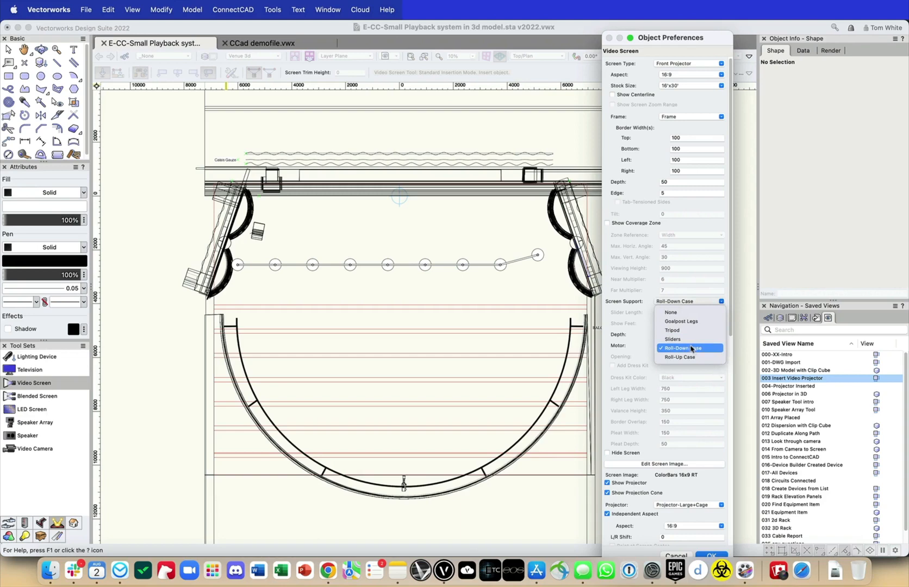
{"action": "left_click", "coordinate": [674, 271]}
- Set the motor of the video screen's roll-down case to None
{"action": "scroll", "coordinate": [674, 271], "scroll_direction": "down", "scroll_amount": 2}
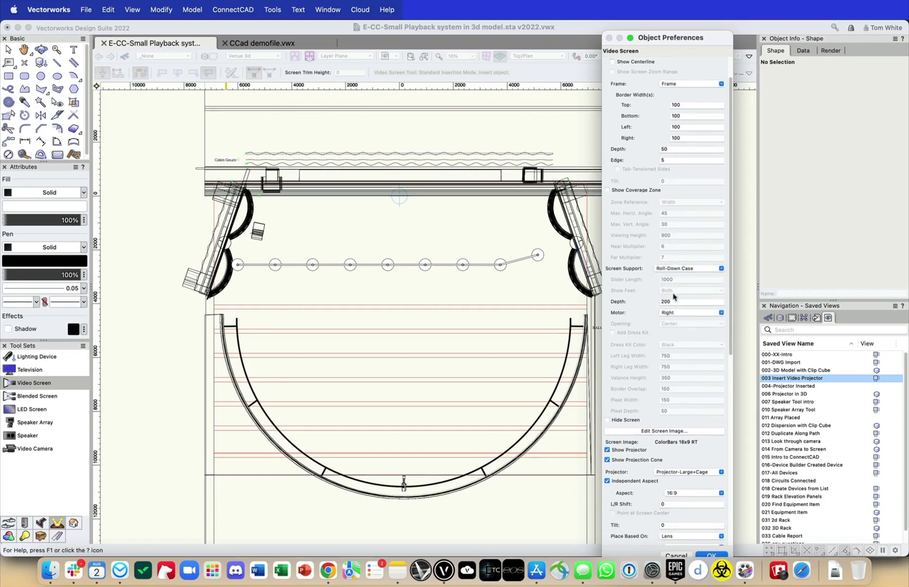
{"action": "left_click", "coordinate": [669, 314]}
{"action": "left_click", "coordinate": [669, 315]}
{"action": "left_click", "coordinate": [669, 315]}
{"action": "key", "text": "Return"}
- Open the screen image editor and browse the Screen Images library file for available video screen images
{"action": "left_click", "coordinate": [656, 432]}
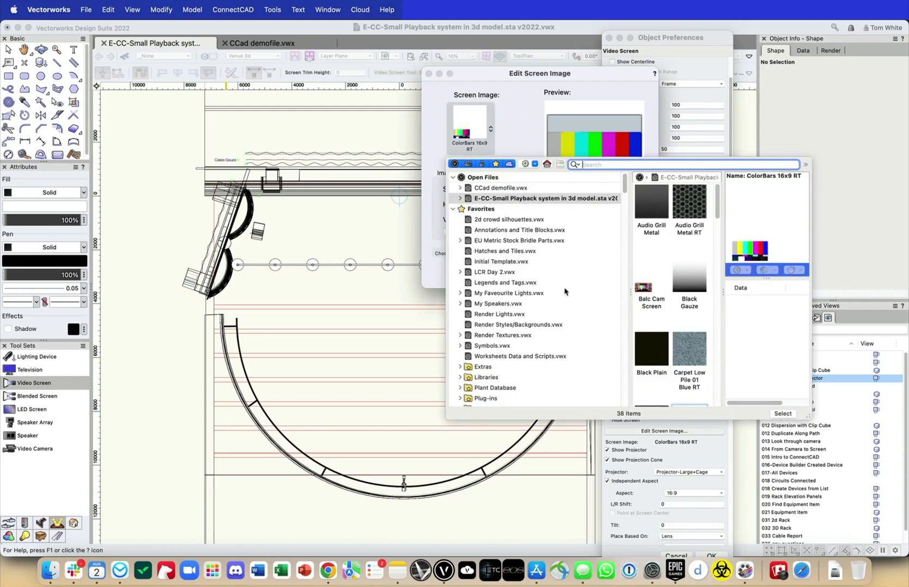
{"action": "scroll", "coordinate": [538, 375], "scroll_direction": "down", "scroll_amount": 20}
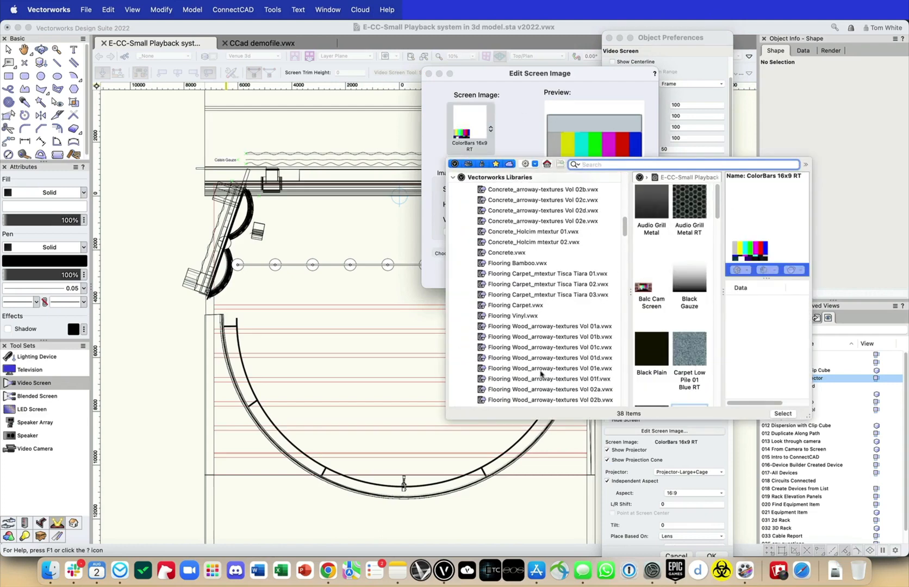
{"action": "scroll", "coordinate": [540, 364], "scroll_direction": "down", "scroll_amount": 10}
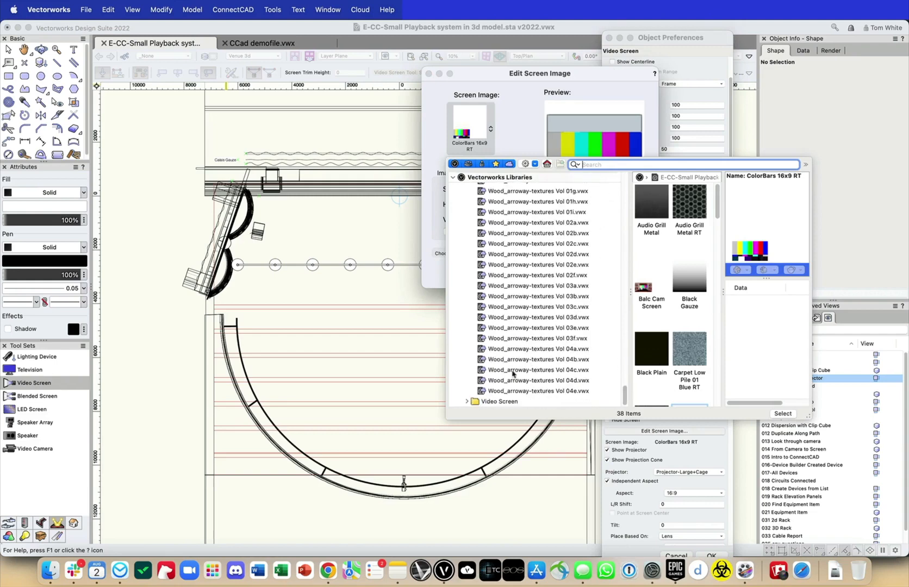
{"action": "left_click", "coordinate": [468, 402]}
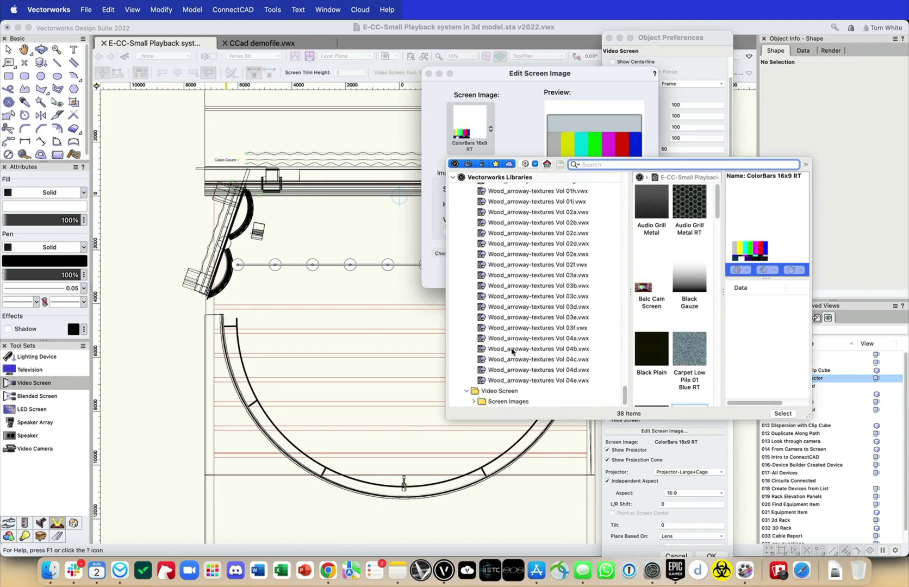
{"action": "left_click", "coordinate": [473, 402]}
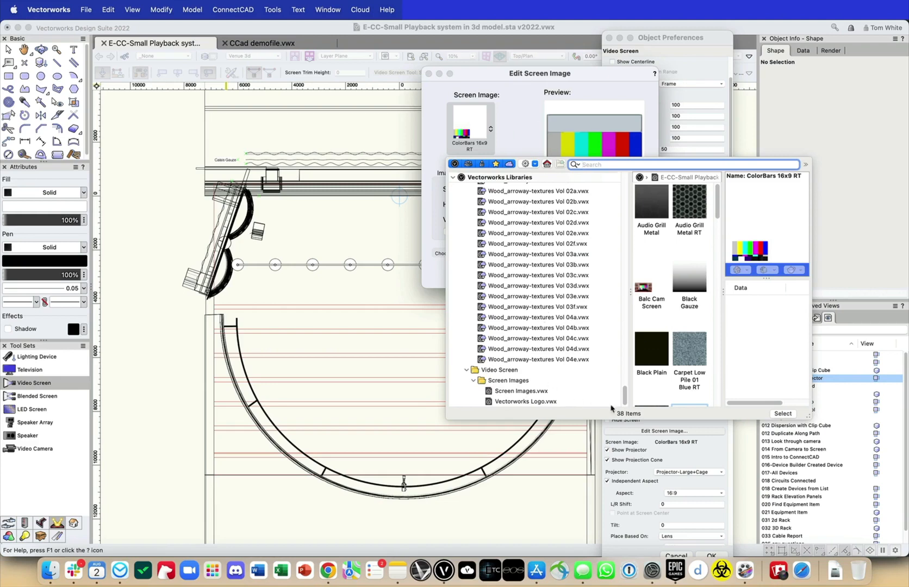
{"action": "left_click", "coordinate": [541, 402]}
{"action": "left_click", "coordinate": [532, 391]}
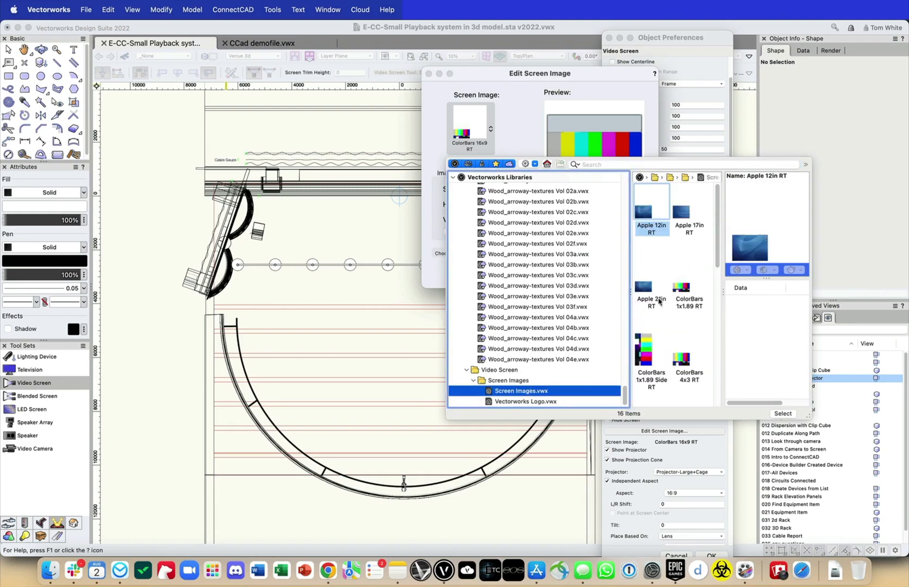
{"action": "scroll", "coordinate": [651, 287], "scroll_direction": "down", "scroll_amount": 2}
{"action": "scroll", "coordinate": [651, 287], "scroll_direction": "down", "scroll_amount": 5}
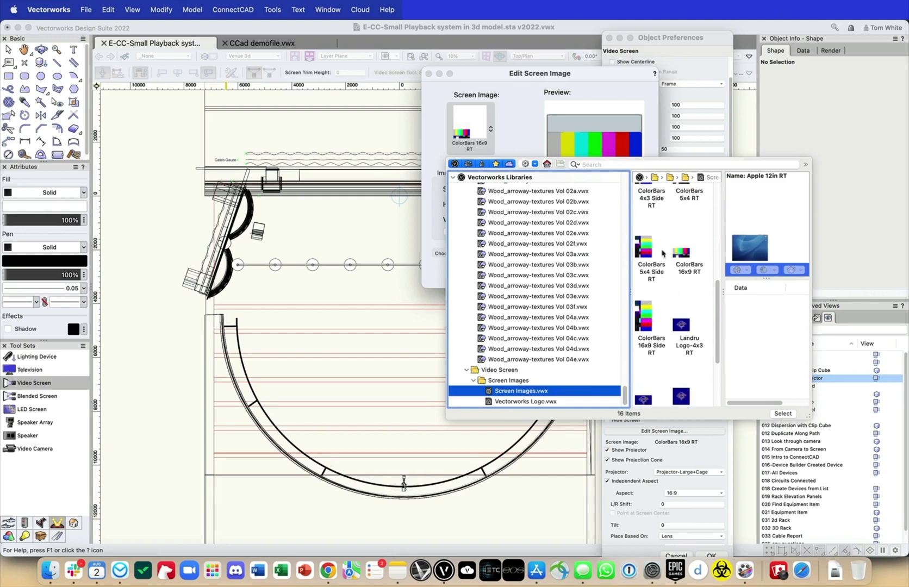
{"action": "left_click", "coordinate": [623, 90]}
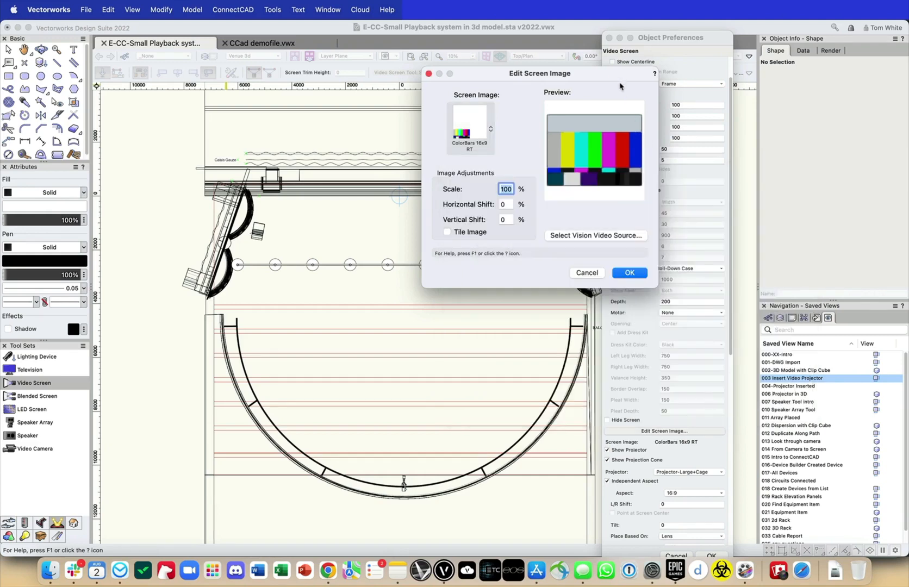
- Examine the Vision video source options for the screen image and accept the ColorBars 16x9 RT image settings
{"action": "left_click", "coordinate": [624, 273]}
{"action": "left_click", "coordinate": [605, 235]}
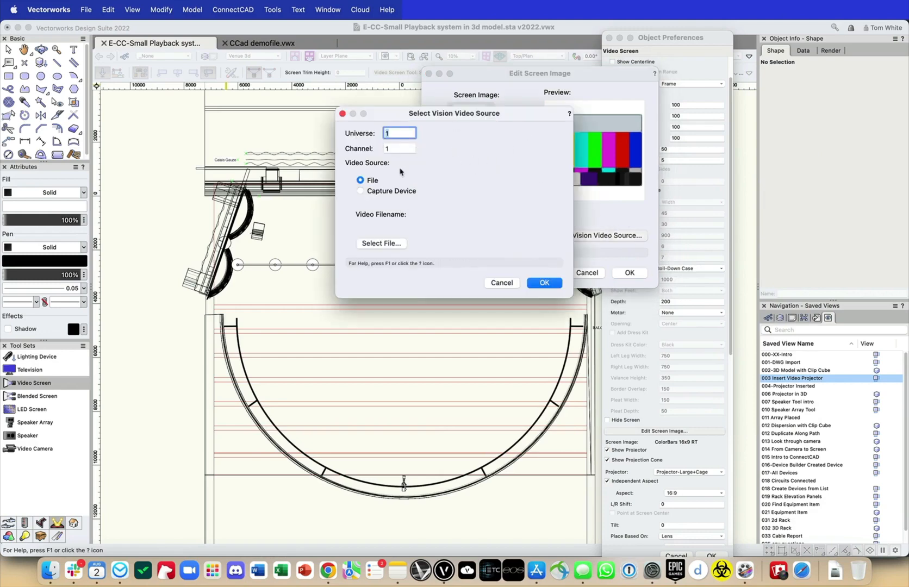
{"action": "left_click_drag", "start_coordinate": [544, 116], "coordinate": [361, 79]}
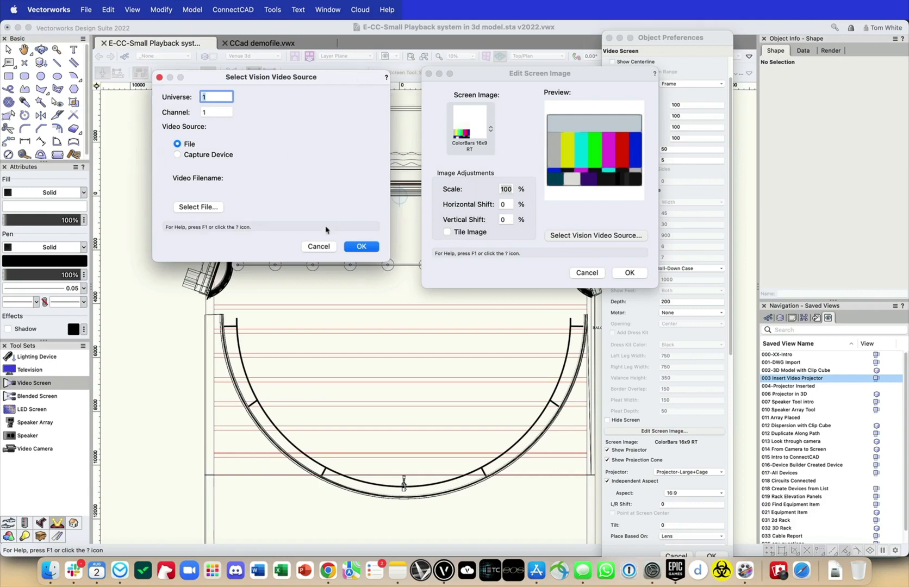
{"action": "left_click", "coordinate": [361, 246]}
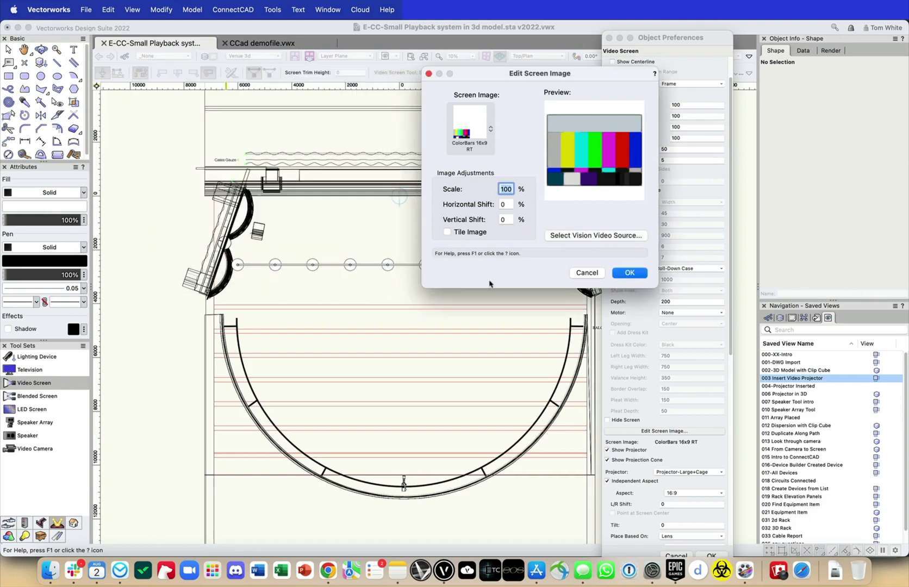
{"action": "left_click", "coordinate": [629, 272]}
- Set the video screen's projector to Default Projector
{"action": "scroll", "coordinate": [674, 377], "scroll_direction": "down", "scroll_amount": 1}
{"action": "scroll", "coordinate": [674, 378], "scroll_direction": "down", "scroll_amount": 5}
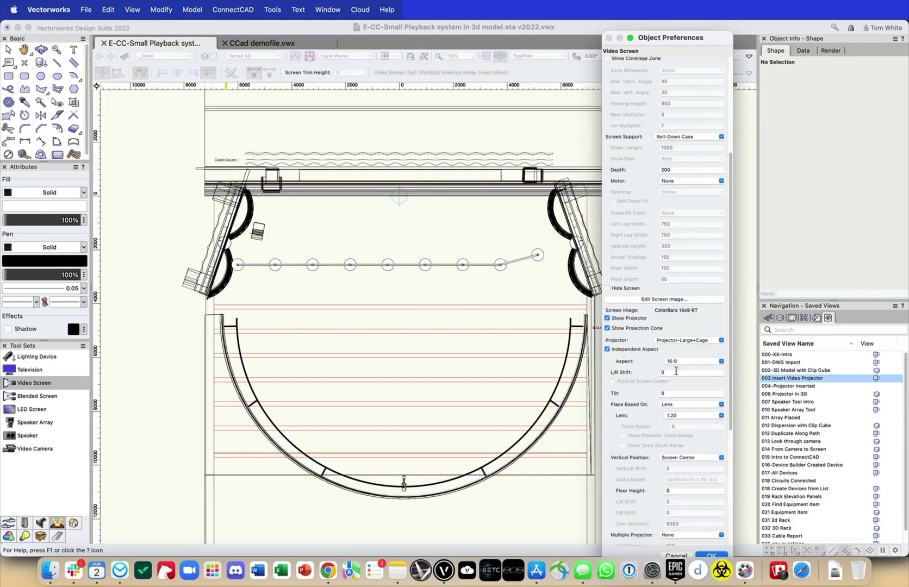
{"action": "scroll", "coordinate": [658, 297], "scroll_direction": "down", "scroll_amount": 1}
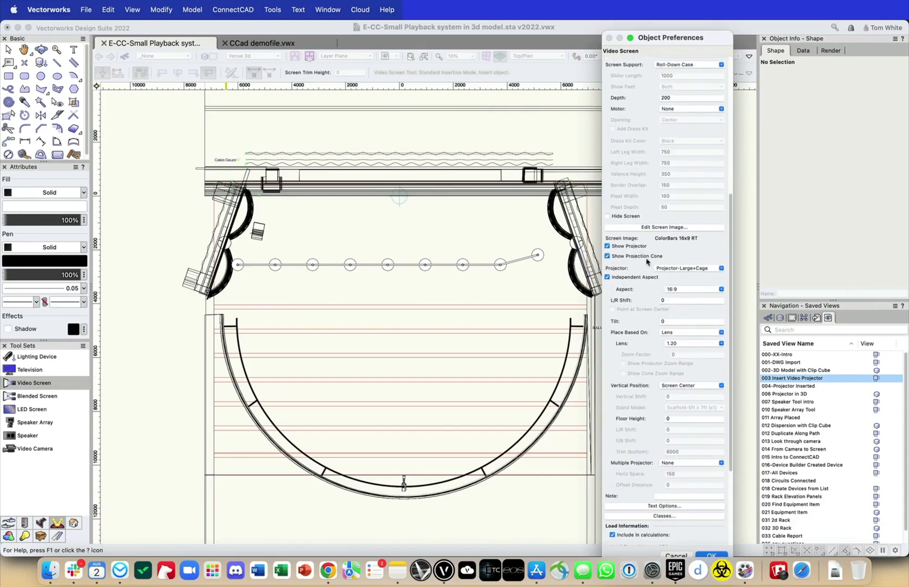
{"action": "left_click", "coordinate": [708, 269]}
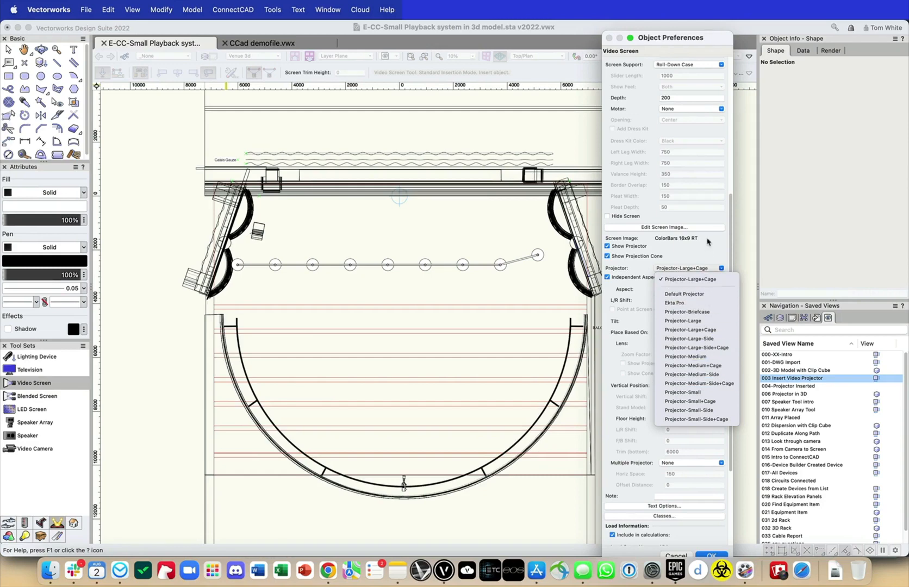
{"action": "left_click", "coordinate": [714, 297]}
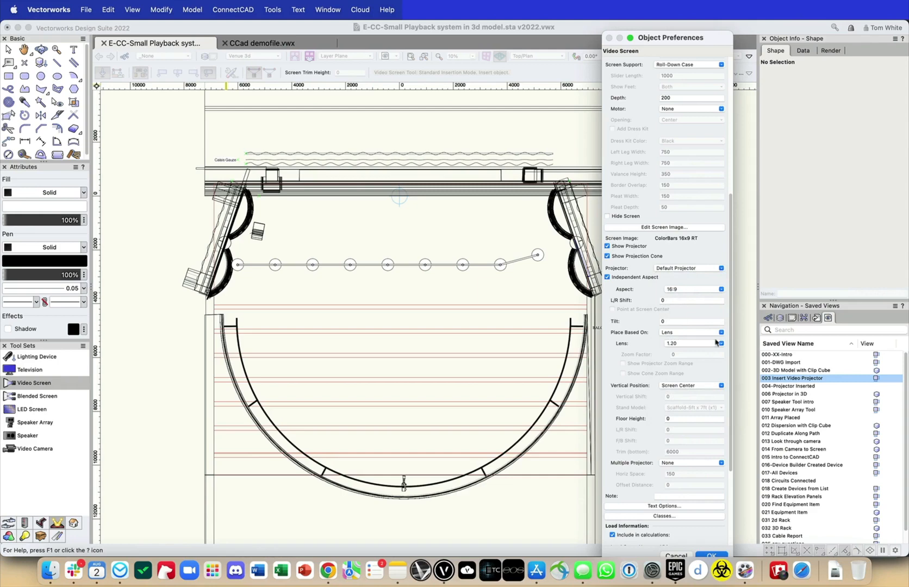
- Examine the projector's vertical position options and the remaining text and load settings of the video screen
{"action": "scroll", "coordinate": [703, 378], "scroll_direction": "down", "scroll_amount": 3}
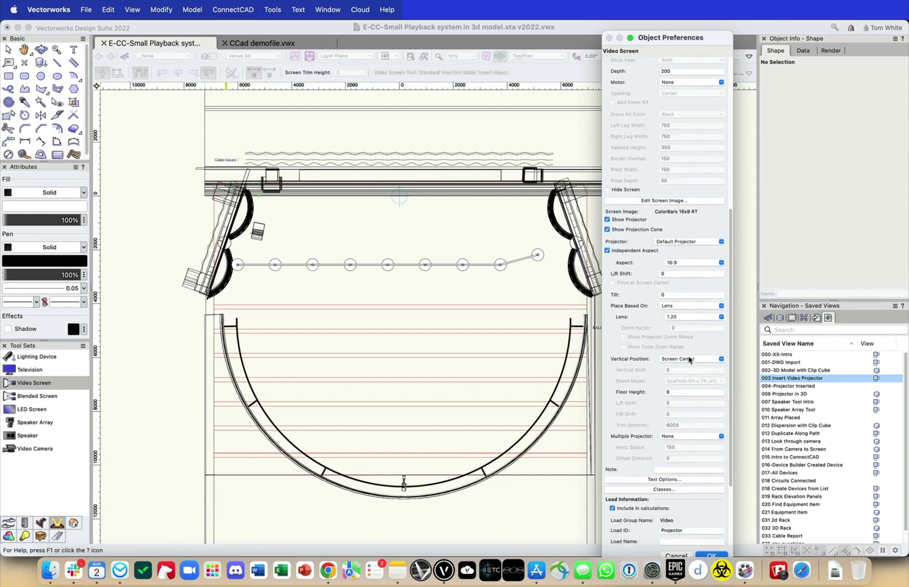
{"action": "left_click", "coordinate": [686, 361]}
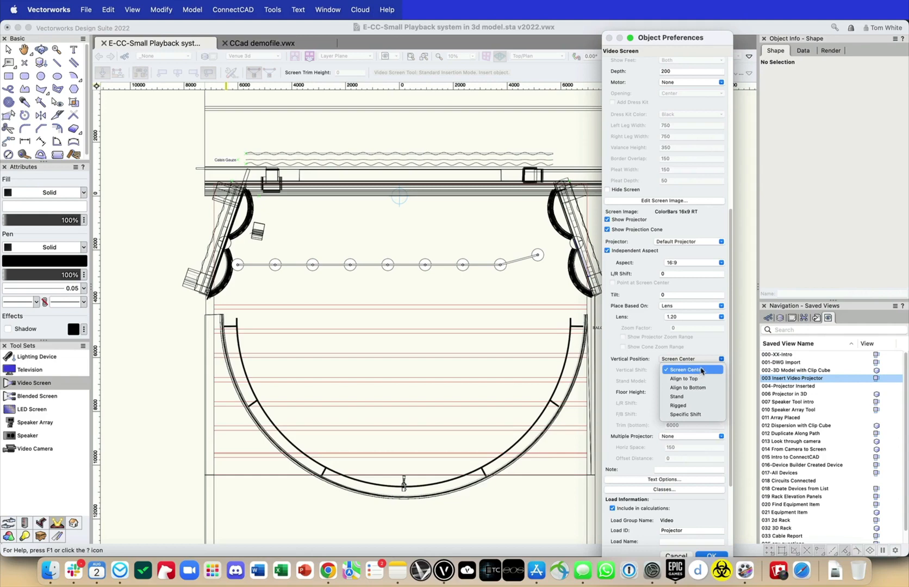
{"action": "left_click", "coordinate": [707, 337]}
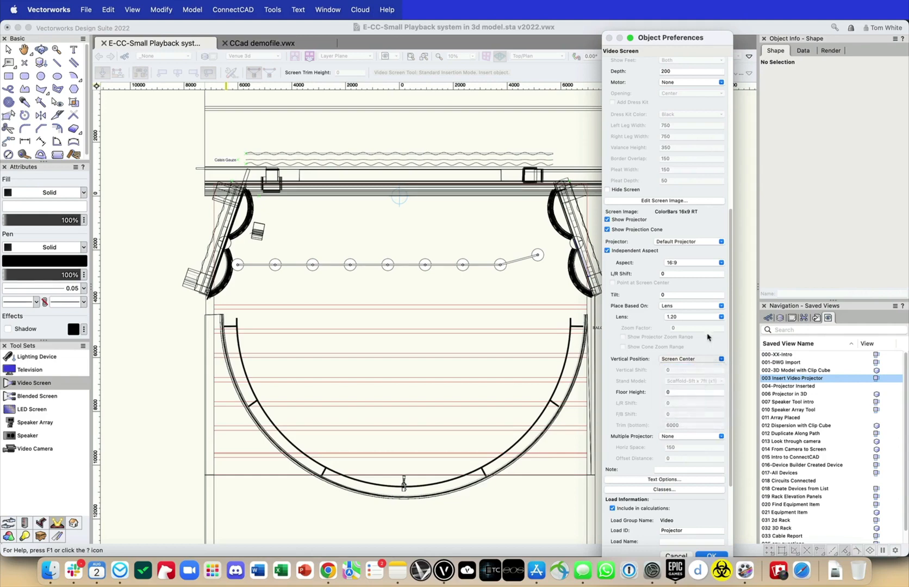
{"action": "scroll", "coordinate": [708, 337], "scroll_direction": "down", "scroll_amount": 5}
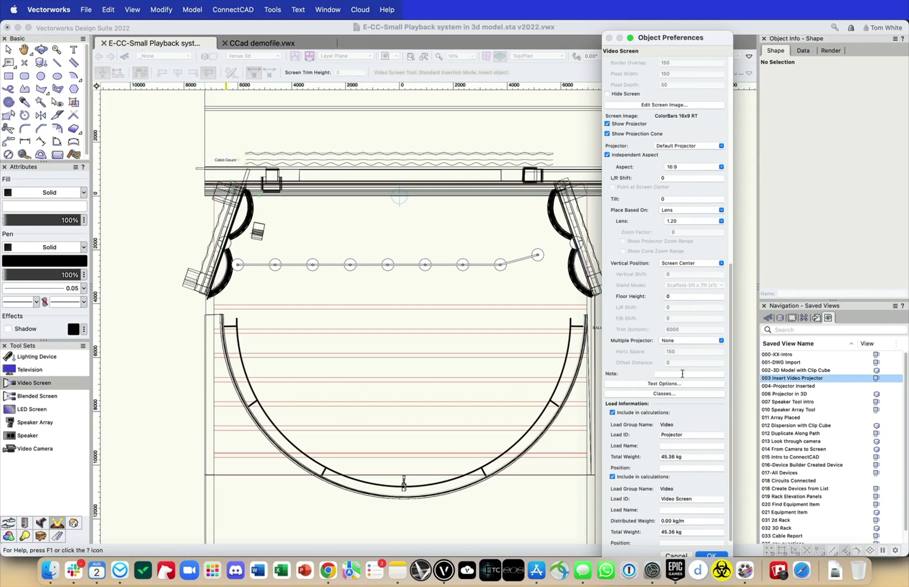
- Enable the lens information in the video screen's text options, review the remaining text categories, and accept them
{"action": "left_click", "coordinate": [664, 384]}
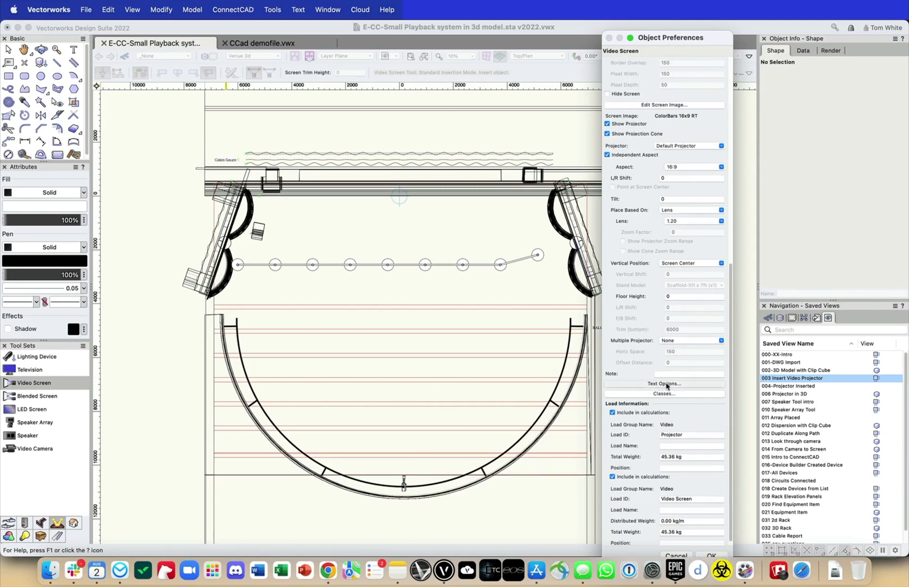
{"action": "left_click", "coordinate": [251, 63]}
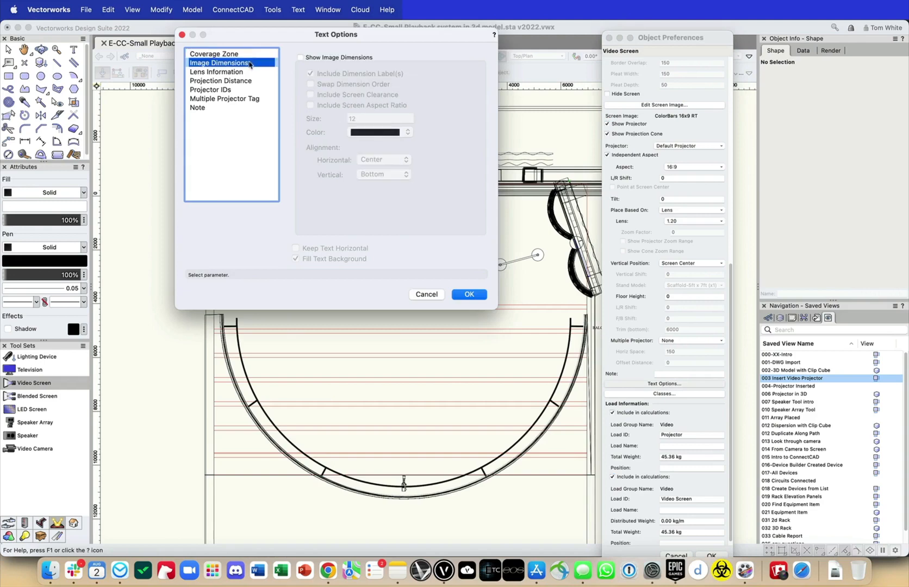
{"action": "left_click", "coordinate": [239, 71]}
{"action": "left_click", "coordinate": [341, 59]}
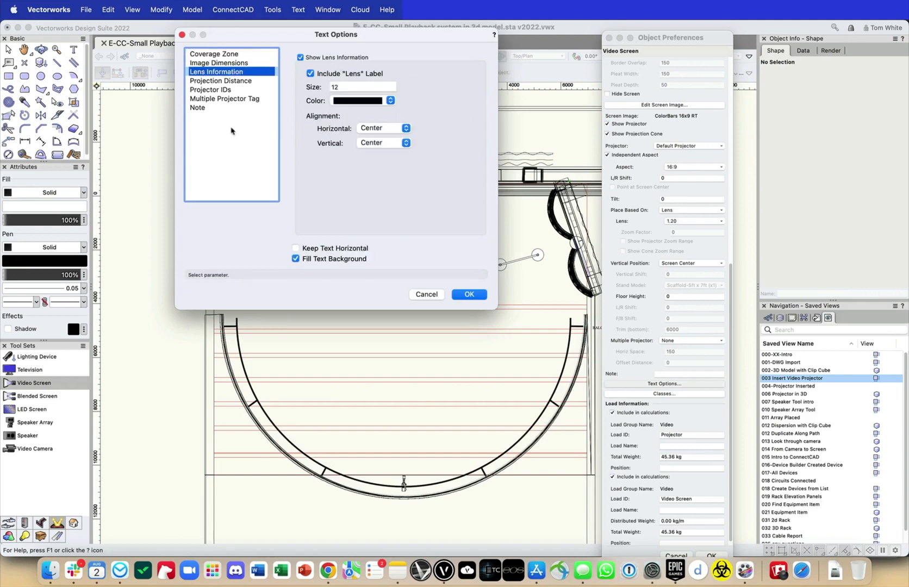
{"action": "left_click", "coordinate": [239, 82]}
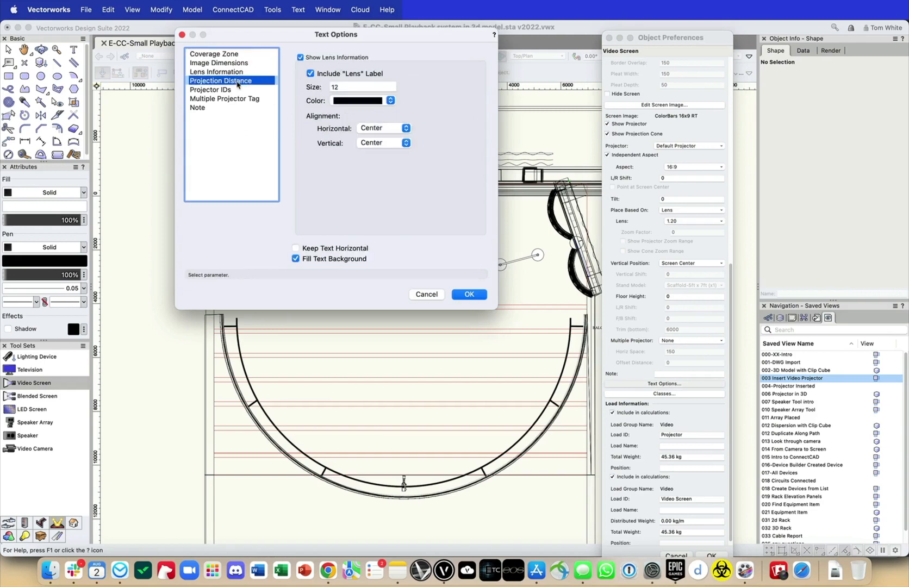
{"action": "left_click", "coordinate": [231, 89]}
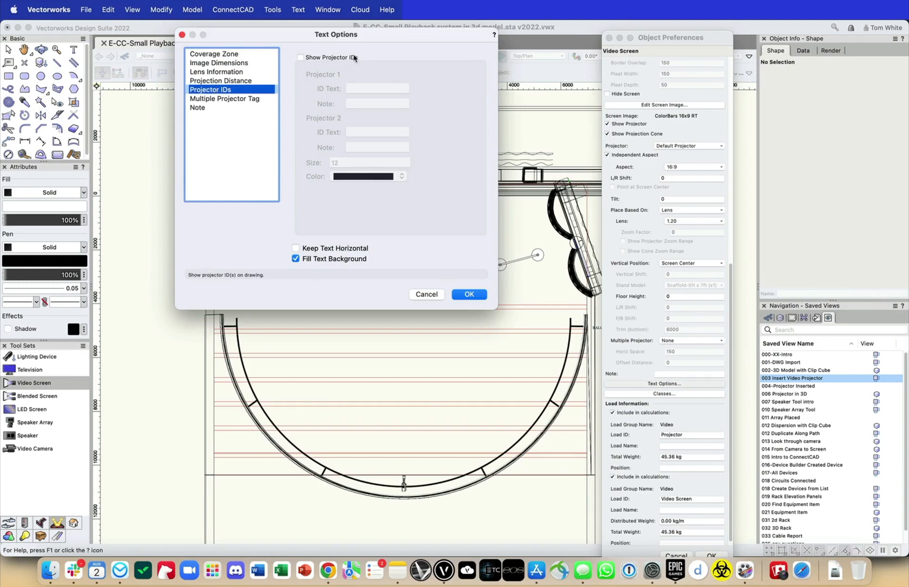
{"action": "left_click", "coordinate": [215, 99]}
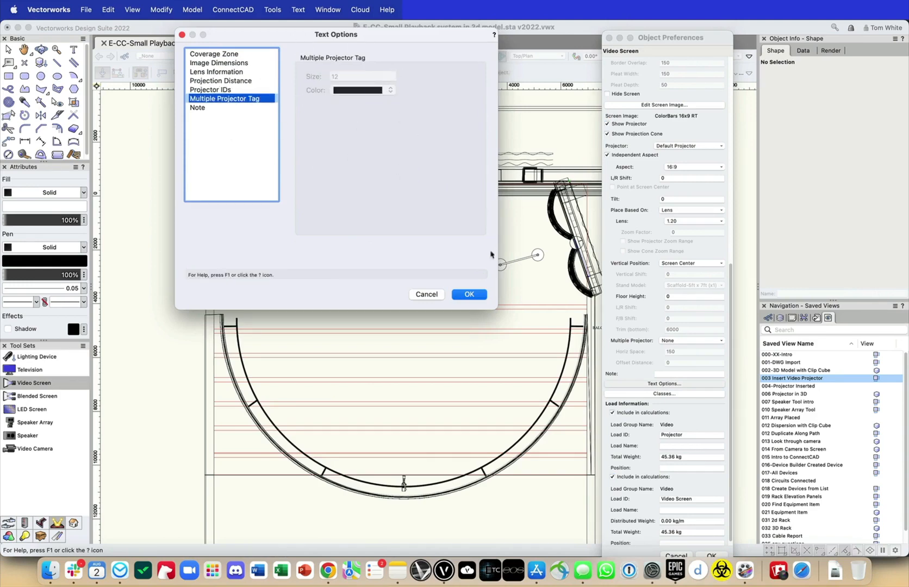
{"action": "left_click", "coordinate": [469, 294]}
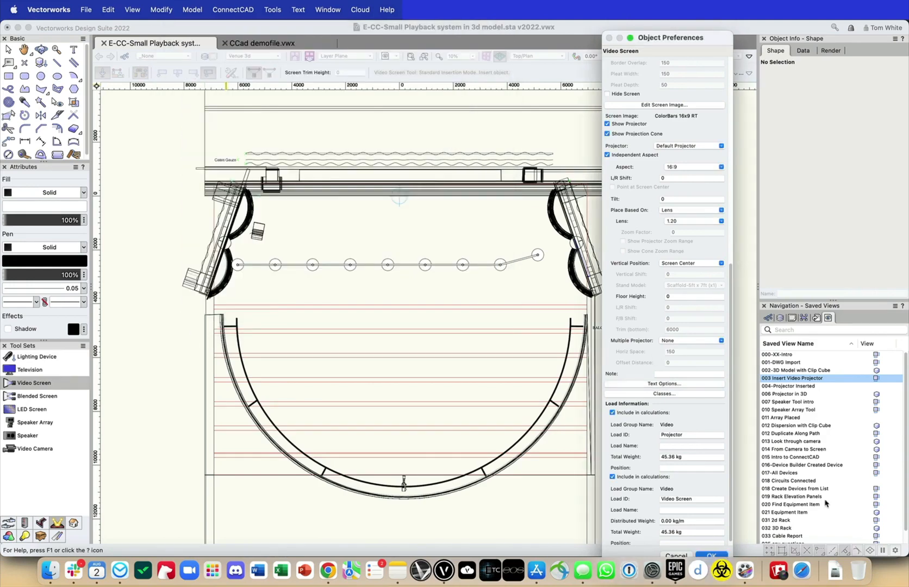
- Accept the video screen's object preferences
{"action": "scroll", "coordinate": [685, 461], "scroll_direction": "down", "scroll_amount": 1}
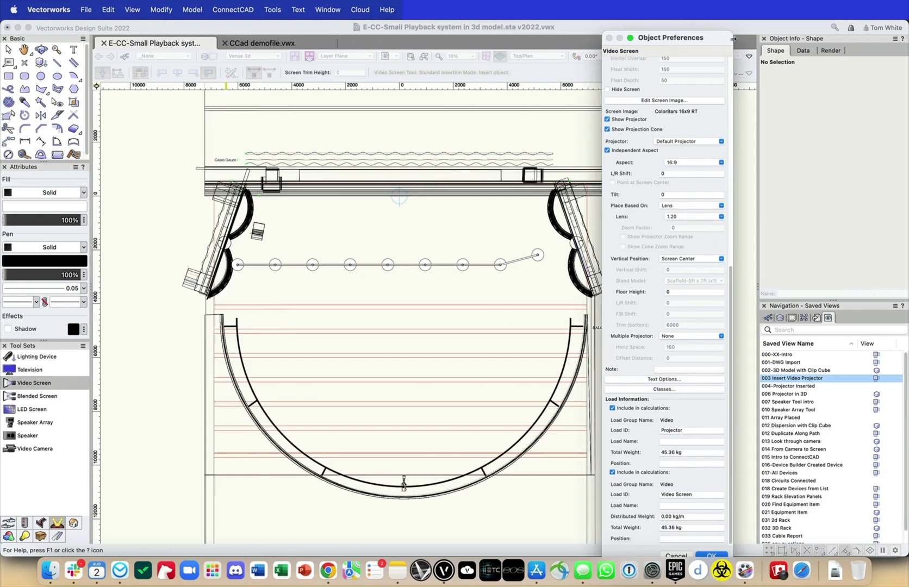
{"action": "left_click_drag", "start_coordinate": [718, 42], "coordinate": [787, 31]}
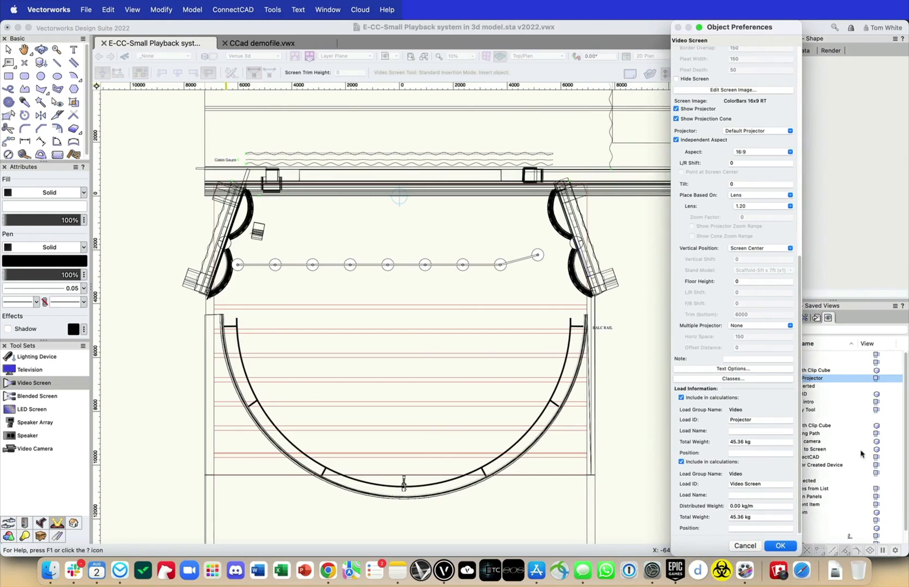
{"action": "left_click", "coordinate": [780, 545]}
- Try placing the video screen and projector by a single point in the open area beside the auditorium, and undo it
{"action": "scroll", "coordinate": [400, 341], "scroll_direction": "down", "scroll_amount": 3}
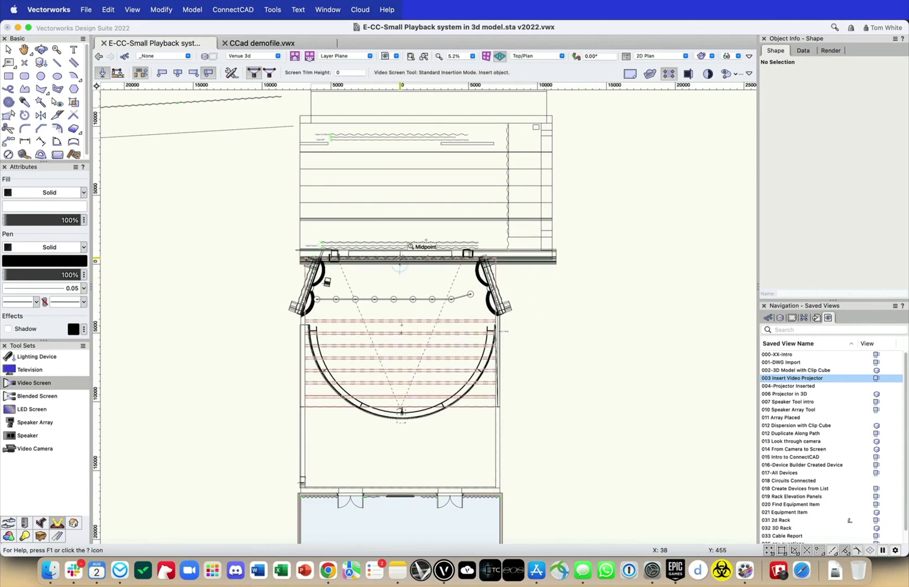
{"action": "scroll", "coordinate": [411, 246], "scroll_direction": "up", "scroll_amount": 2}
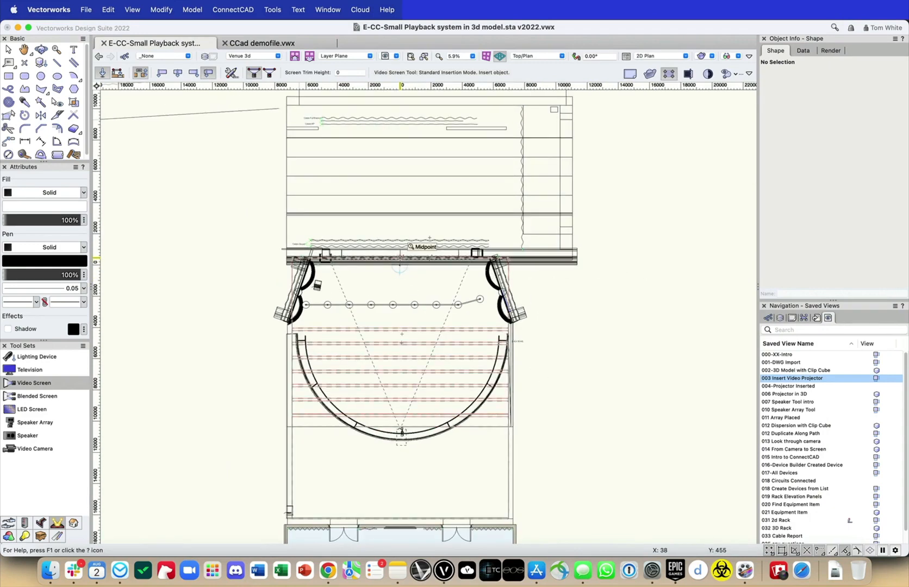
{"action": "scroll", "coordinate": [405, 253], "scroll_direction": "up", "scroll_amount": 5}
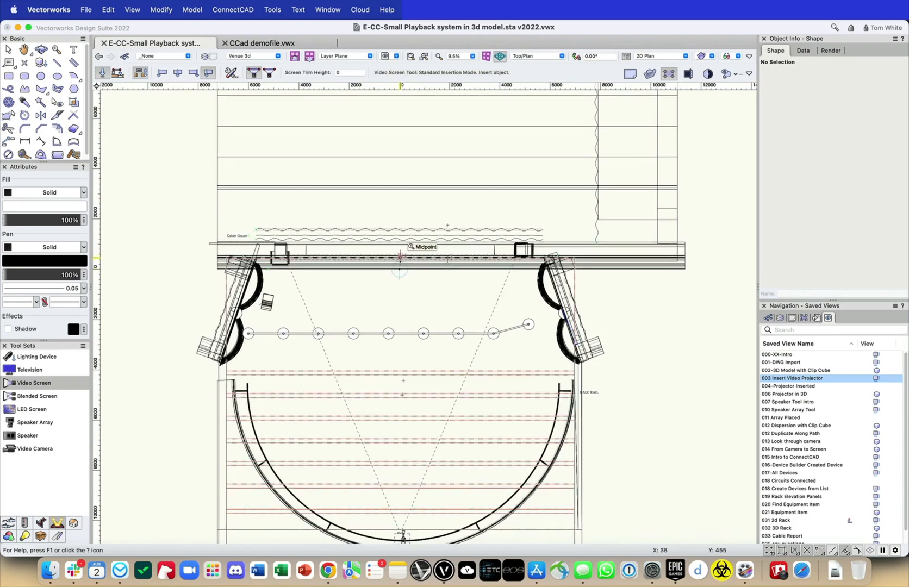
{"action": "scroll", "coordinate": [401, 256], "scroll_direction": "down", "scroll_amount": 5}
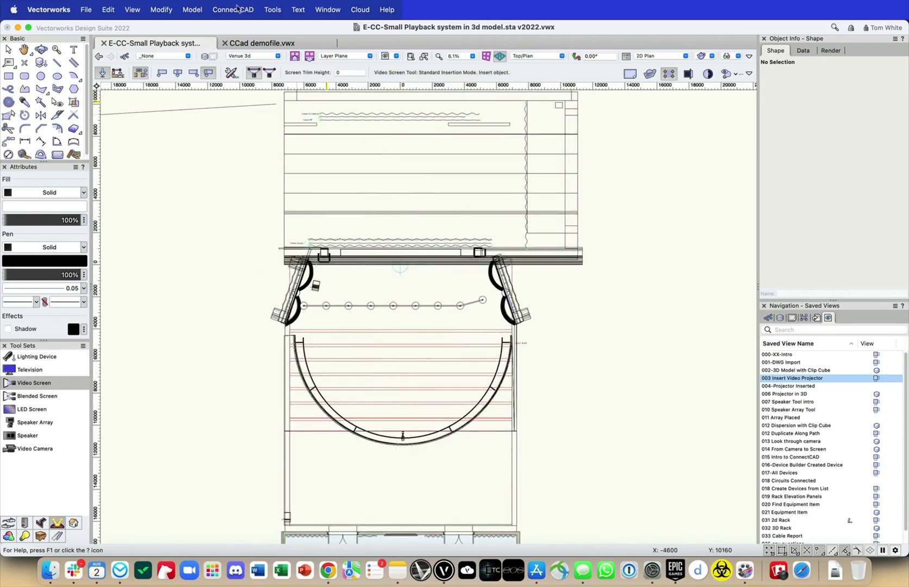
{"action": "left_click", "coordinate": [269, 72]}
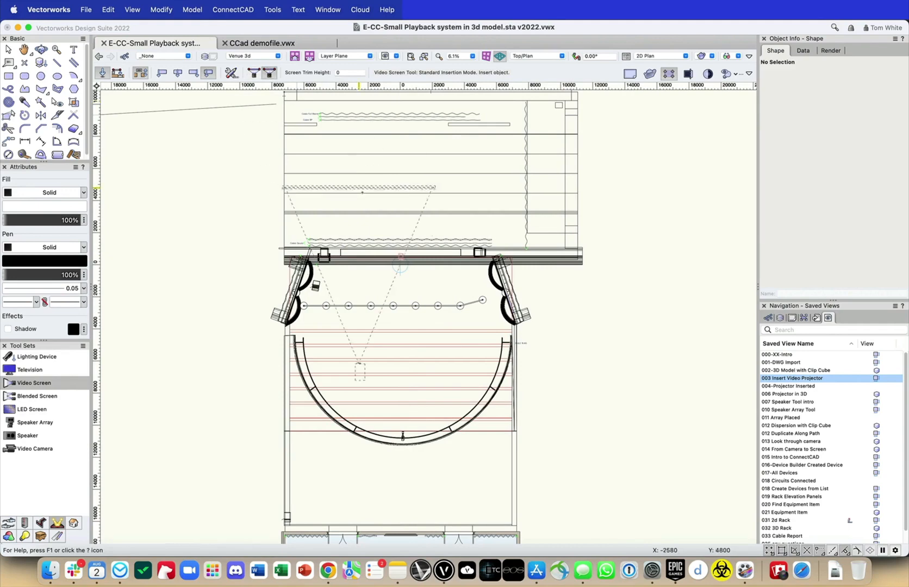
{"action": "left_click", "coordinate": [253, 73]}
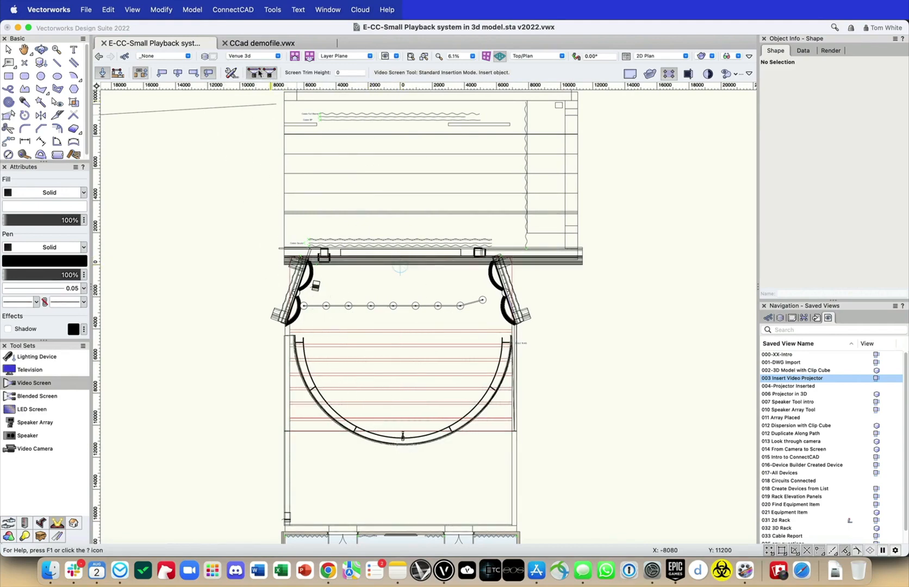
{"action": "left_click", "coordinate": [605, 315]}
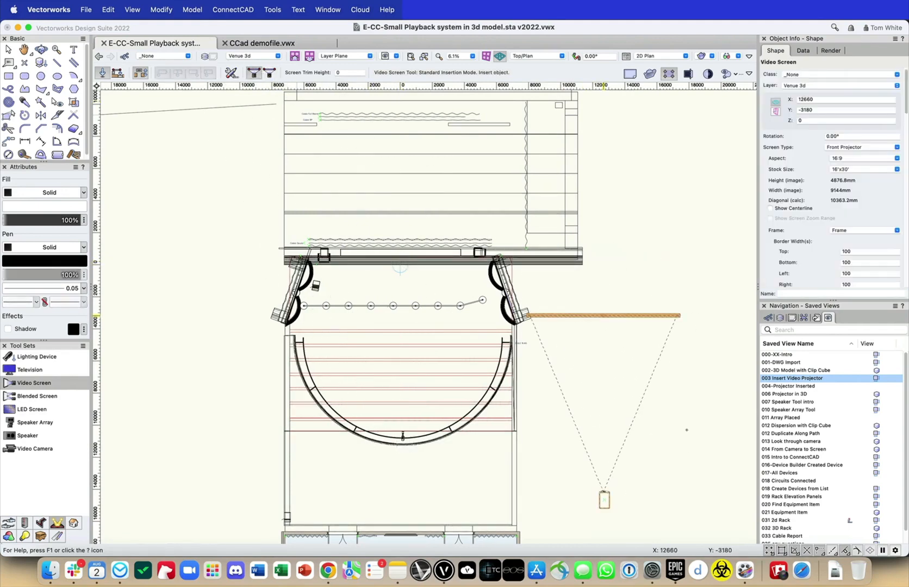
{"action": "key", "text": "super+z"}
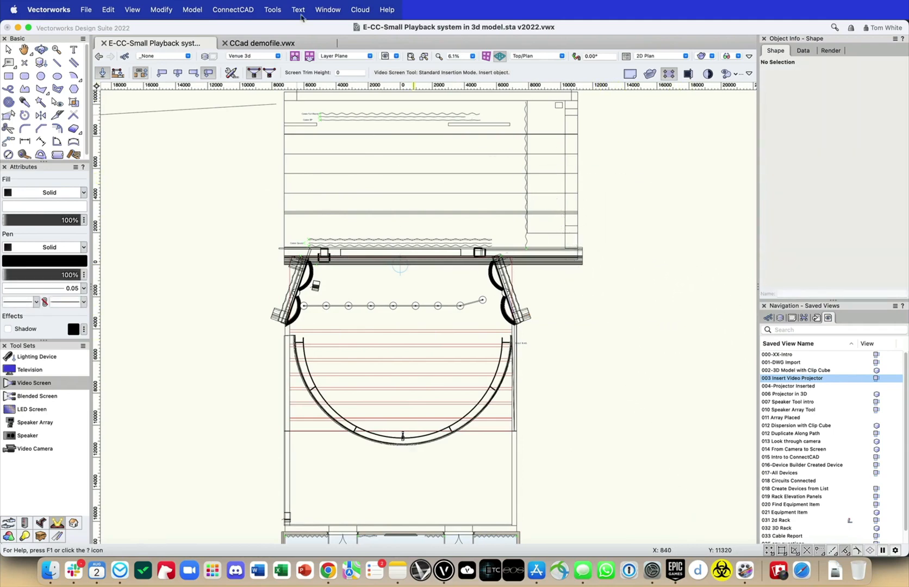
- Insert the video screen just behind the proscenium at X -77, Y 1223, with its projector at the middle of the curved balcony rail
{"action": "left_click", "coordinate": [269, 72]}
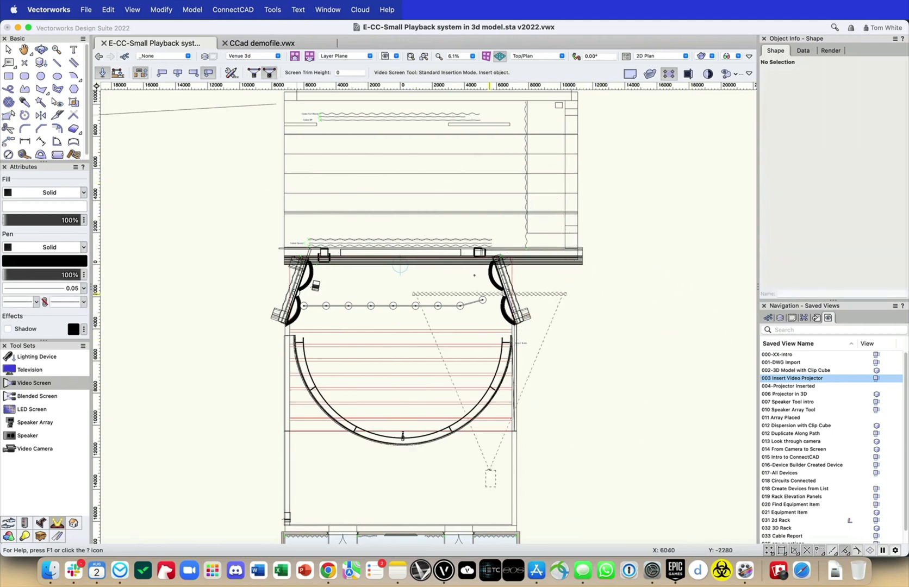
{"action": "scroll", "coordinate": [402, 254], "scroll_direction": "up", "scroll_amount": 4}
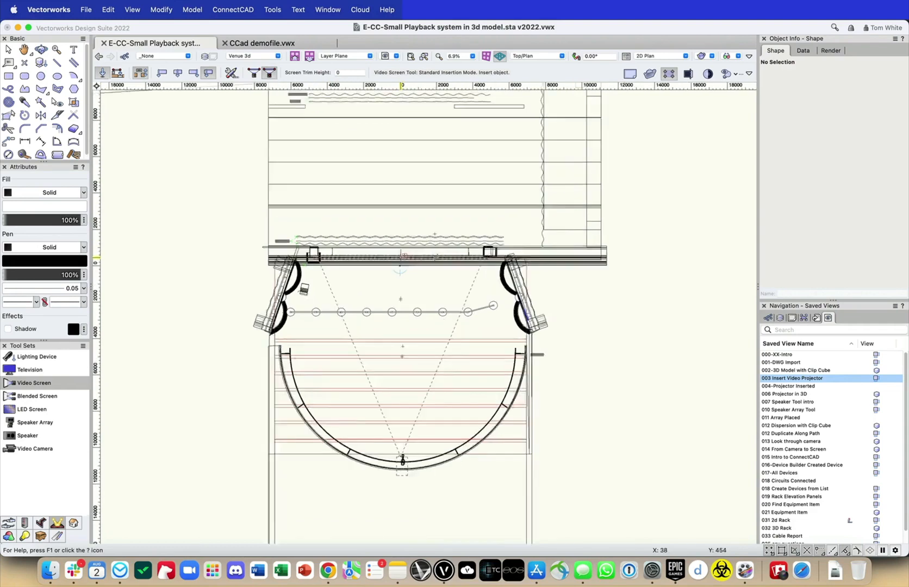
{"action": "scroll", "coordinate": [399, 251], "scroll_direction": "up", "scroll_amount": 3}
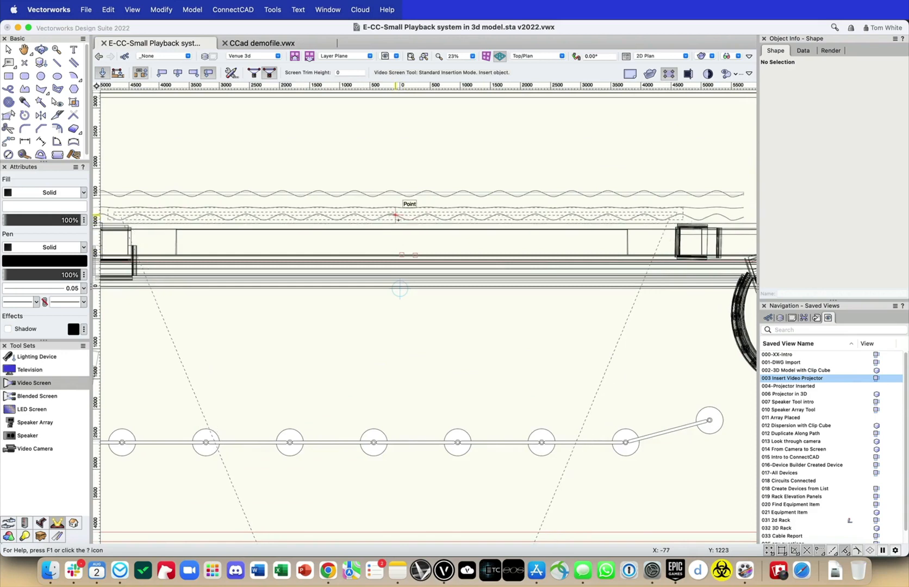
{"action": "left_click", "coordinate": [395, 216]}
{"action": "scroll", "coordinate": [396, 215], "scroll_direction": "down", "scroll_amount": 5}
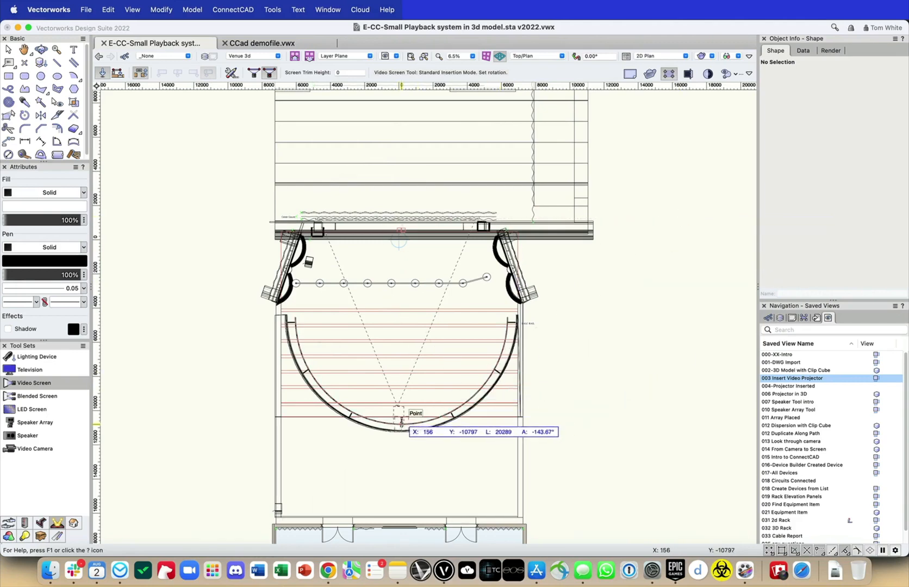
{"action": "scroll", "coordinate": [400, 418], "scroll_direction": "up", "scroll_amount": 8}
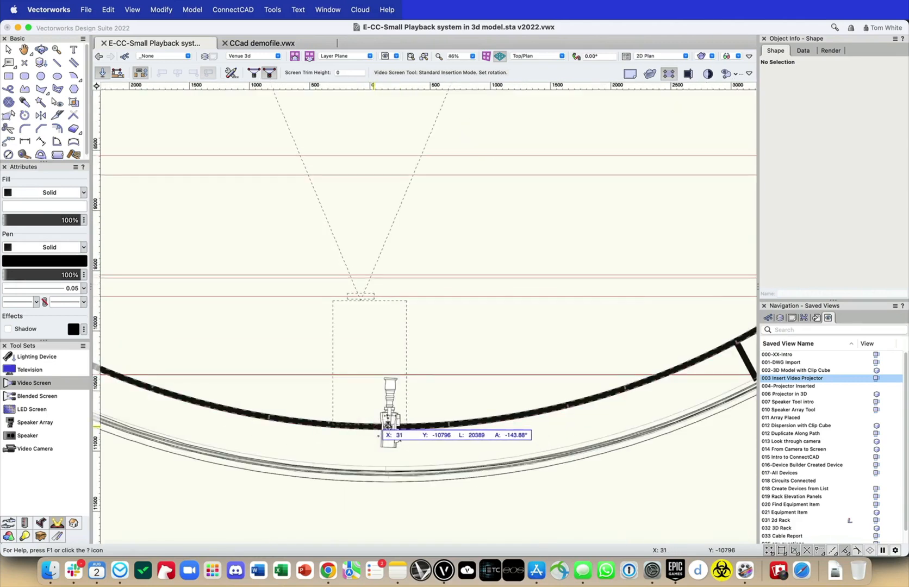
{"action": "left_click", "coordinate": [386, 428]}
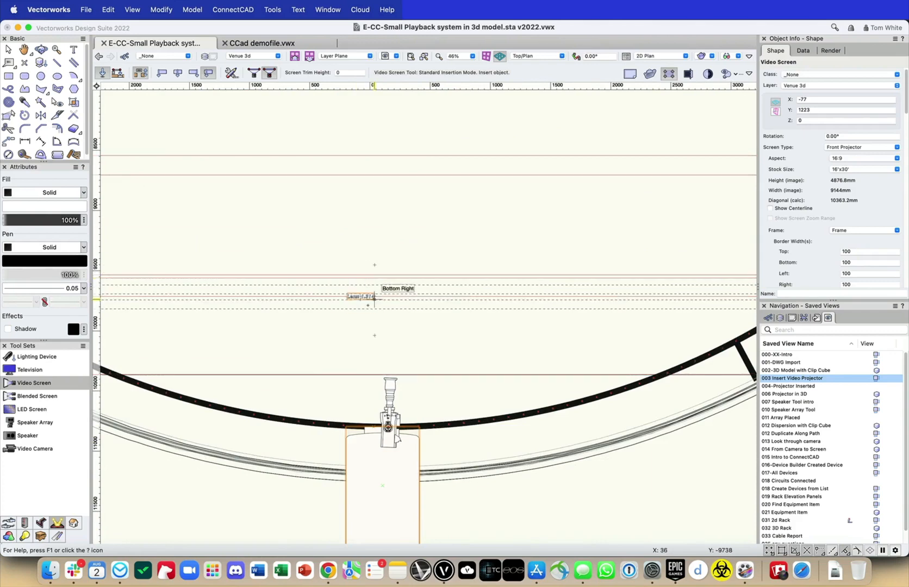
- Move the video screen's lens label onto the projector body at the balcony rail
{"action": "scroll", "coordinate": [358, 278], "scroll_direction": "up", "scroll_amount": 10}
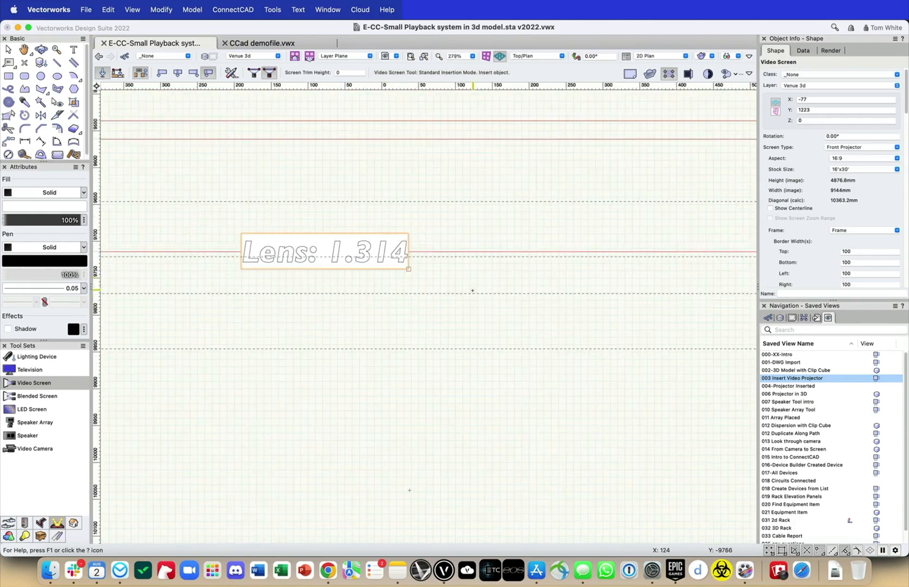
{"action": "key", "text": "x"}
{"action": "scroll", "coordinate": [359, 263], "scroll_direction": "down", "scroll_amount": 8}
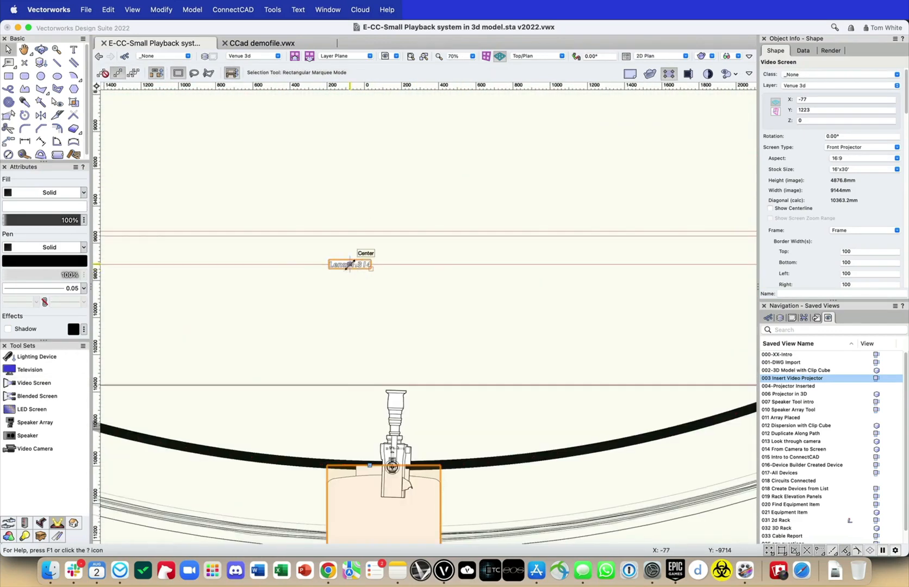
{"action": "left_click_drag", "start_coordinate": [358, 266], "coordinate": [369, 499]}
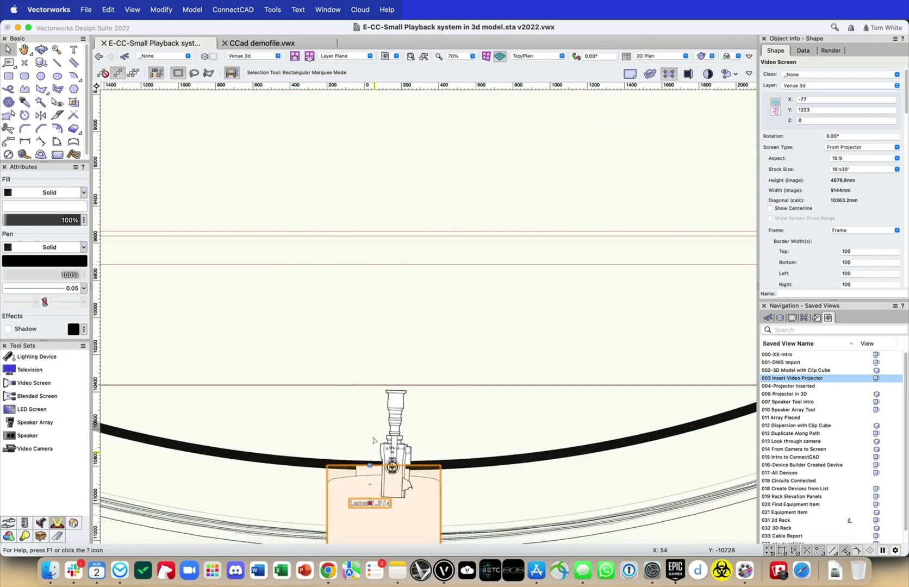
{"action": "scroll", "coordinate": [413, 379], "scroll_direction": "down", "scroll_amount": 3}
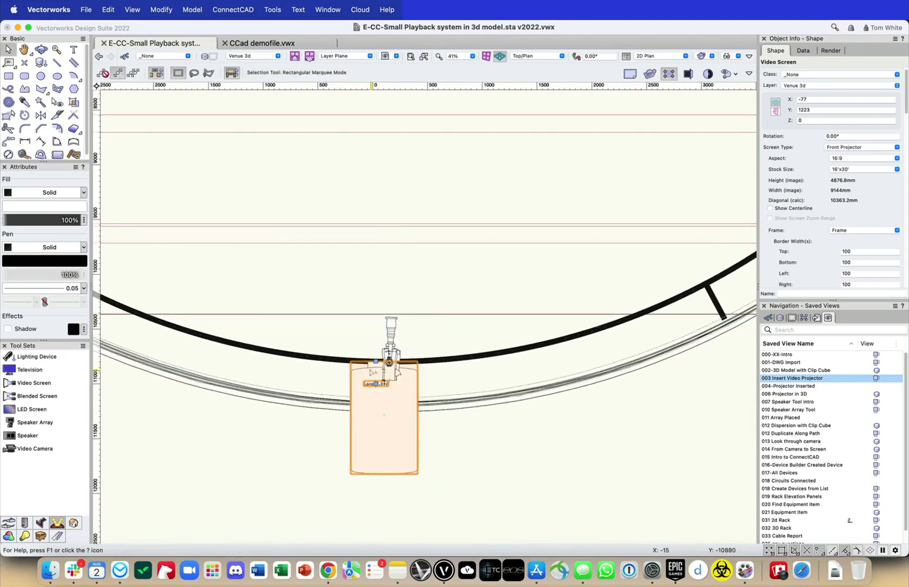
- Shift the projector about 300 mm toward the stage so that its body straddles the balcony rail
{"action": "left_click_drag", "start_coordinate": [396, 369], "coordinate": [394, 335]}
{"action": "scroll", "coordinate": [392, 388], "scroll_direction": "up", "scroll_amount": 3}
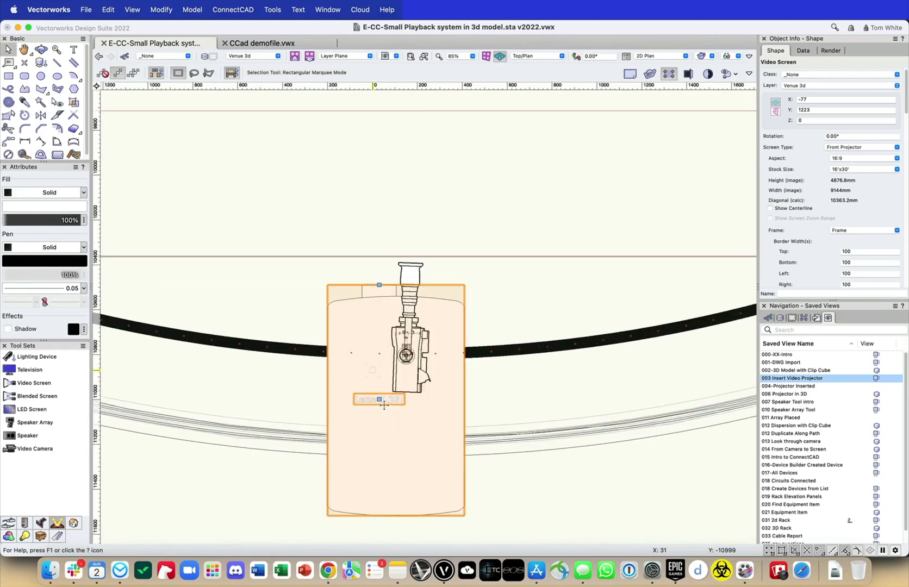
{"action": "scroll", "coordinate": [388, 409], "scroll_direction": "up", "scroll_amount": 2}
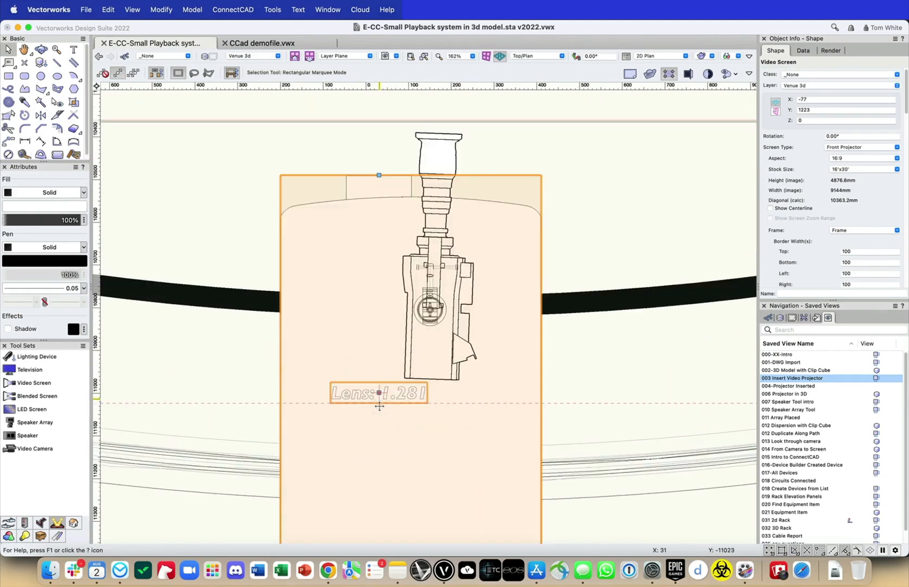
{"action": "scroll", "coordinate": [350, 396], "scroll_direction": "down", "scroll_amount": 8}
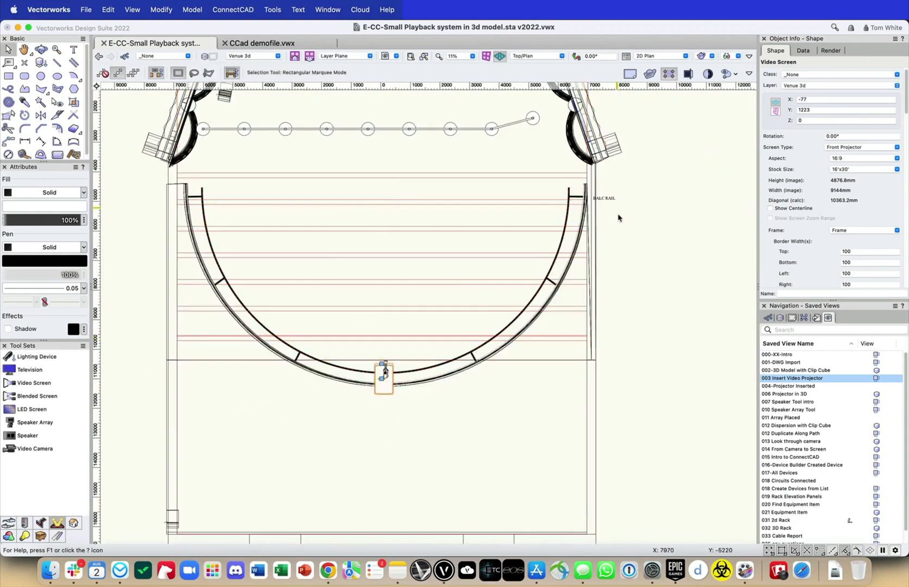
{"action": "scroll", "coordinate": [626, 299], "scroll_direction": "up", "scroll_amount": 5}
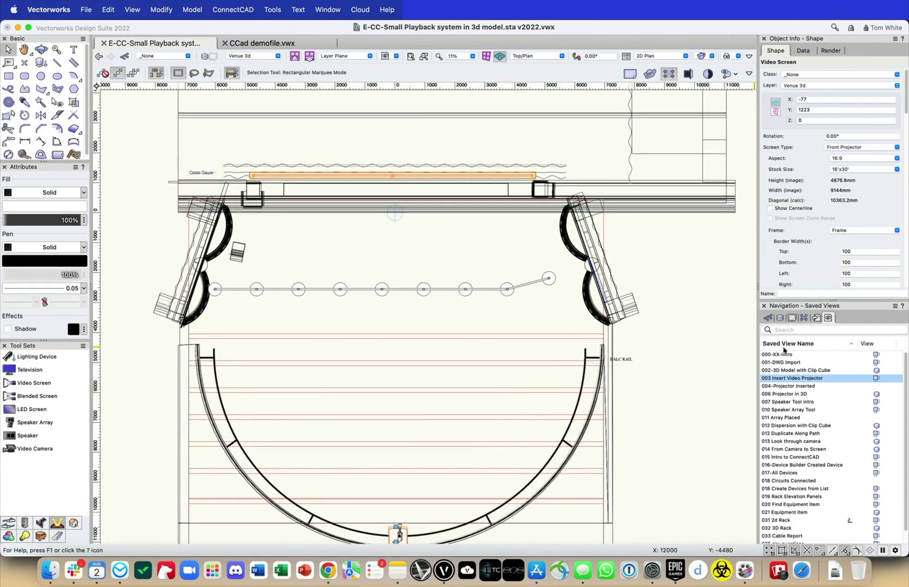
- Recall the saved view 006 Projector in 3D, select the video screen, and examine the projector's throw onto the stage screen
{"action": "double_click", "coordinate": [876, 385]}
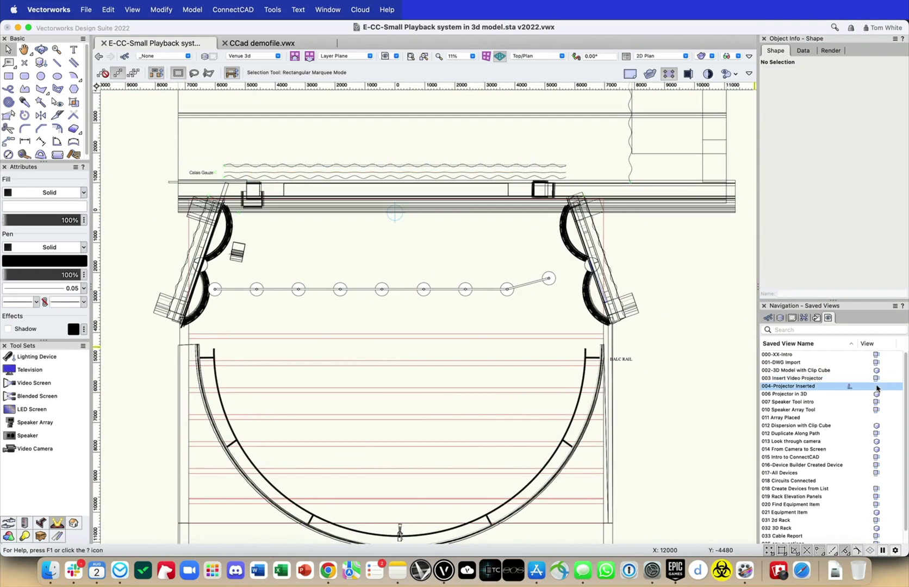
{"action": "double_click", "coordinate": [876, 394]}
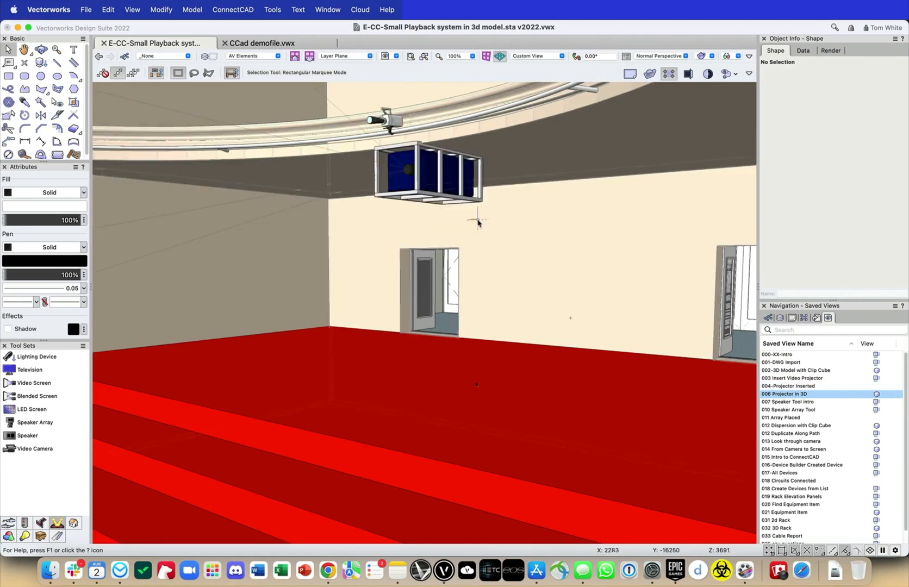
{"action": "left_click", "coordinate": [450, 175]}
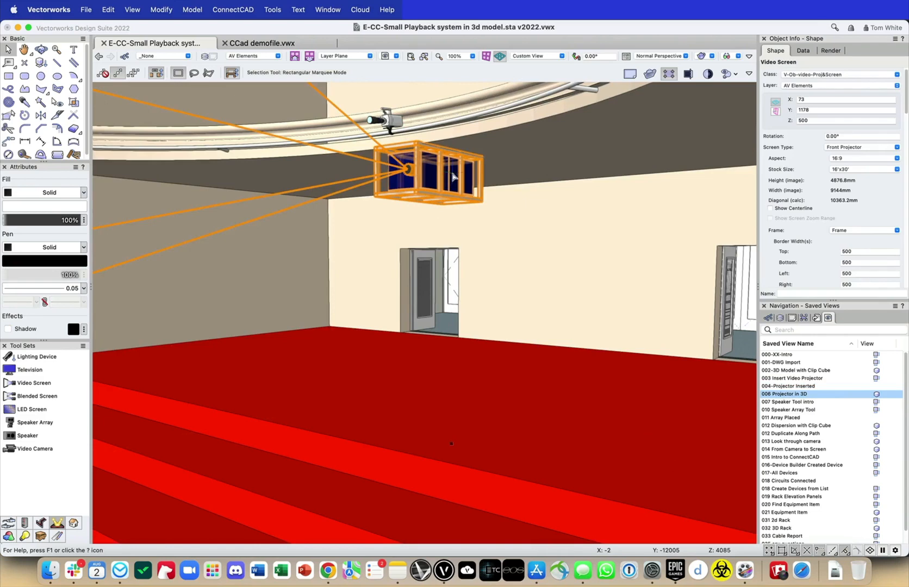
{"action": "middle_click_drag", "start_coordinate": [454, 176], "coordinate": [586, 205], "text": "ctrl"}
{"action": "middle_click_drag", "start_coordinate": [125, 143], "coordinate": [219, 437], "text": "ctrl"}
{"action": "middle_click_drag", "start_coordinate": [232, 351], "coordinate": [852, 399], "text": "ctrl"}
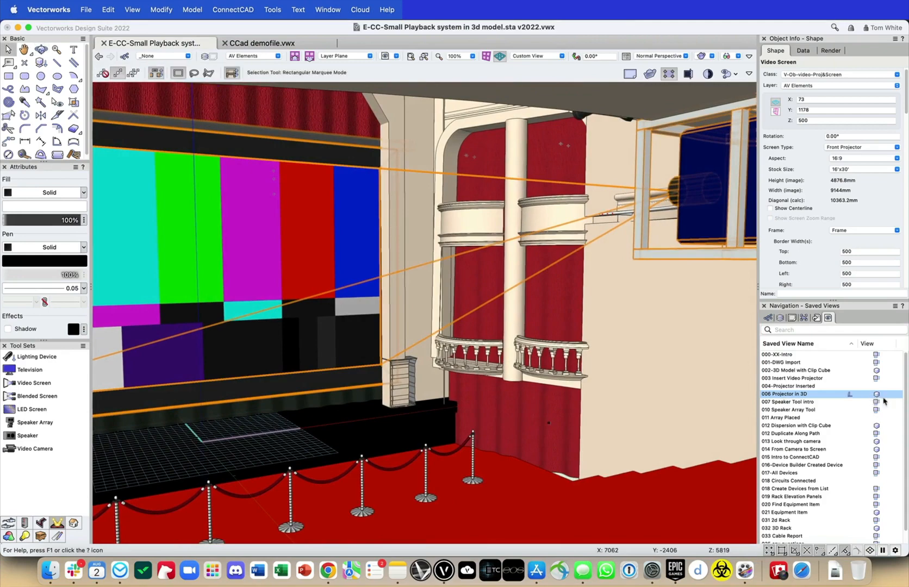
- Go through the speaker saved views and activate 011 Array Placed
{"action": "double_click", "coordinate": [883, 402]}
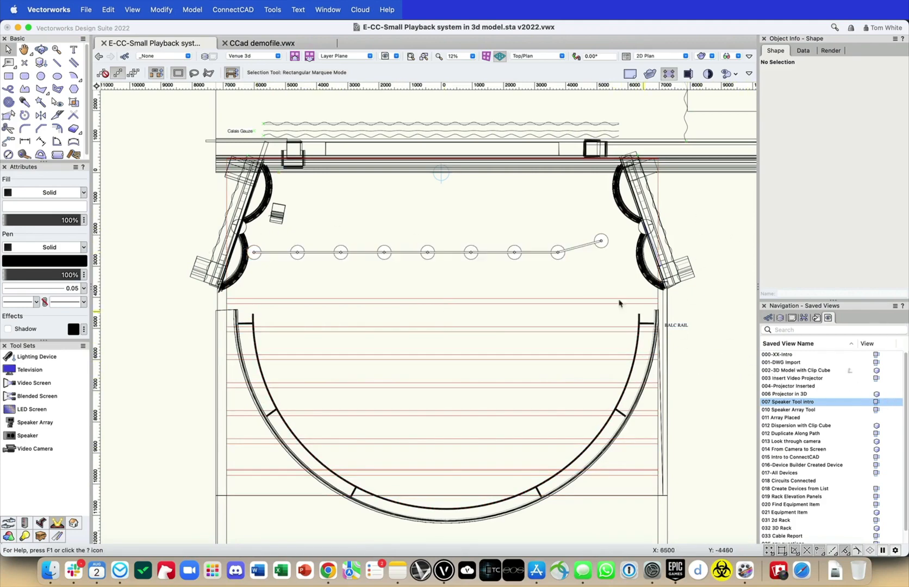
{"action": "double_click", "coordinate": [872, 410]}
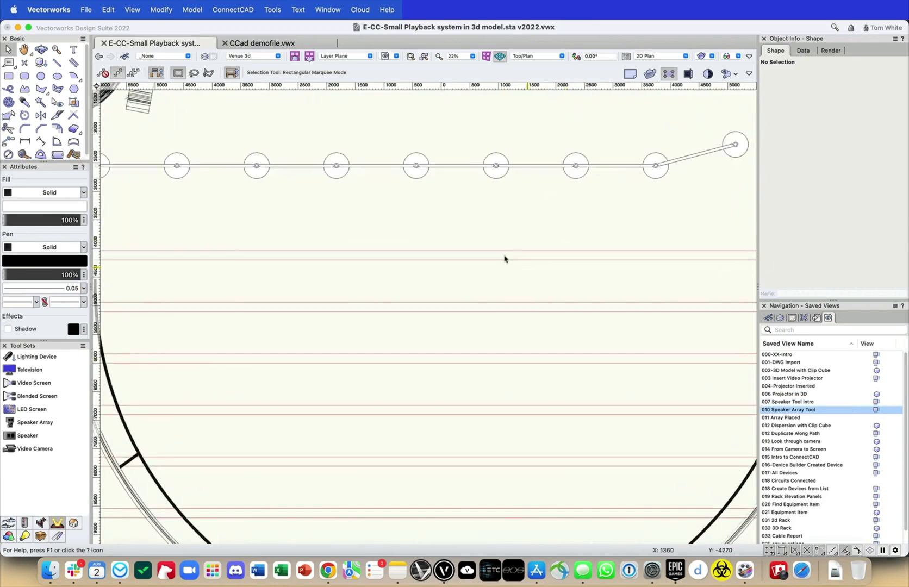
{"action": "double_click", "coordinate": [873, 417]}
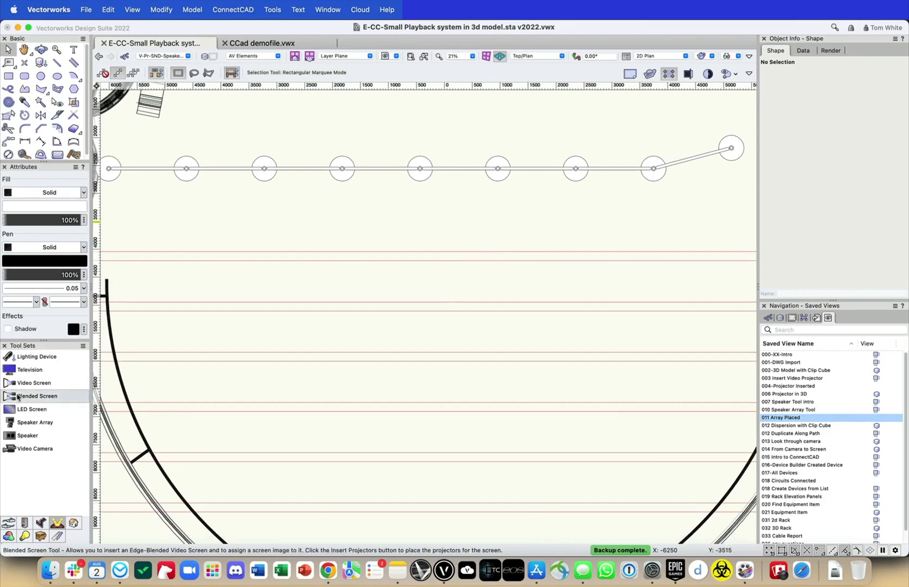
- Place two ground-stacked speaker arrays in front of the stage, at X -4460 and X 4680, both at Y -1640
{"action": "left_click", "coordinate": [29, 434]}
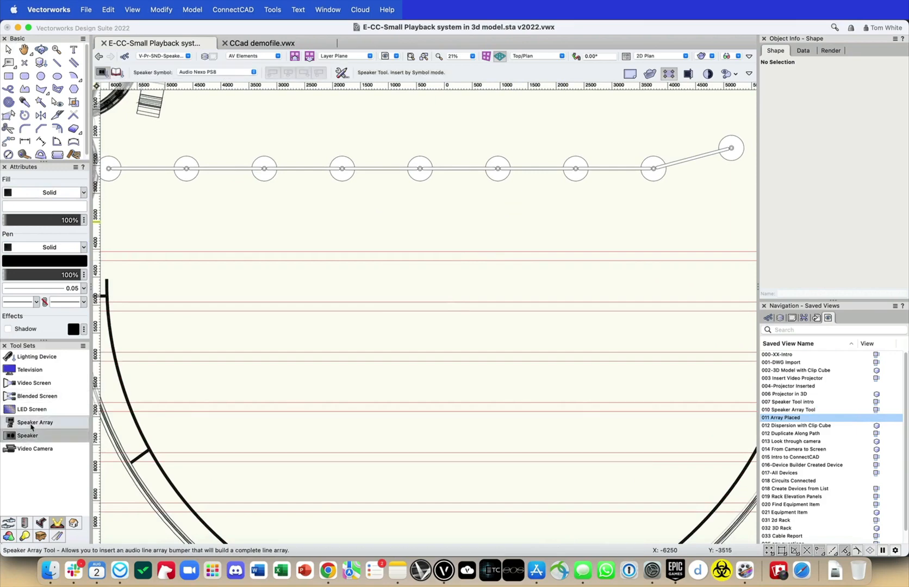
{"action": "left_click", "coordinate": [33, 422]}
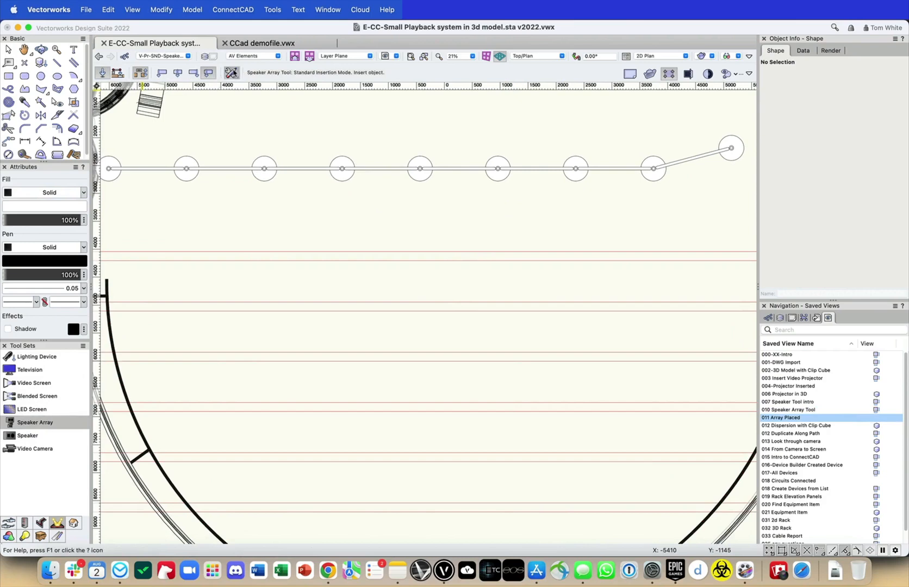
{"action": "left_click", "coordinate": [231, 72]}
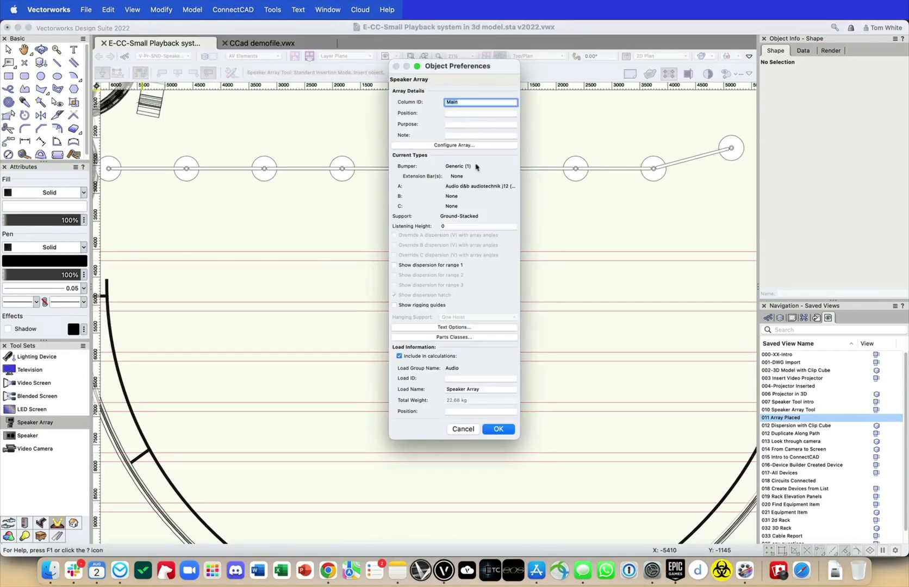
{"action": "left_click", "coordinate": [497, 428]}
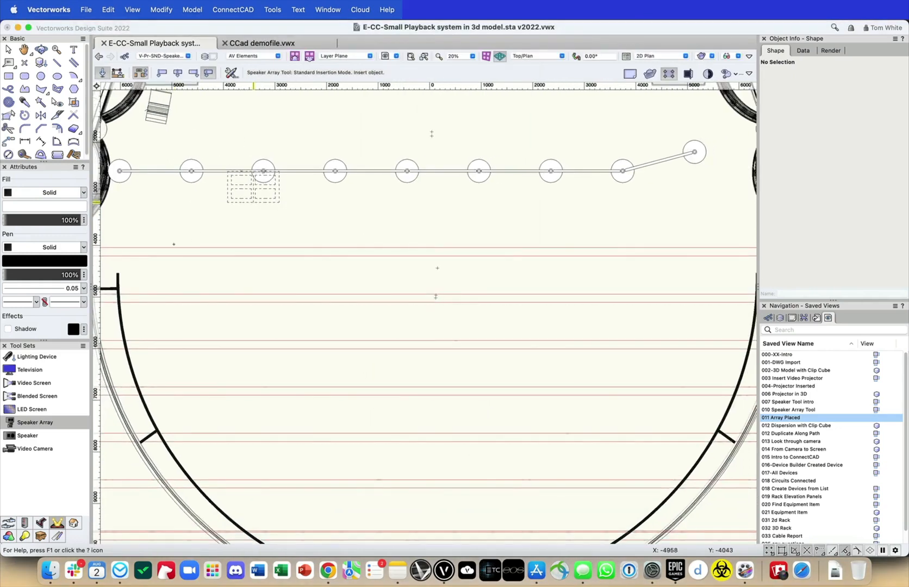
{"action": "middle_click_drag", "start_coordinate": [219, 199], "coordinate": [256, 310]}
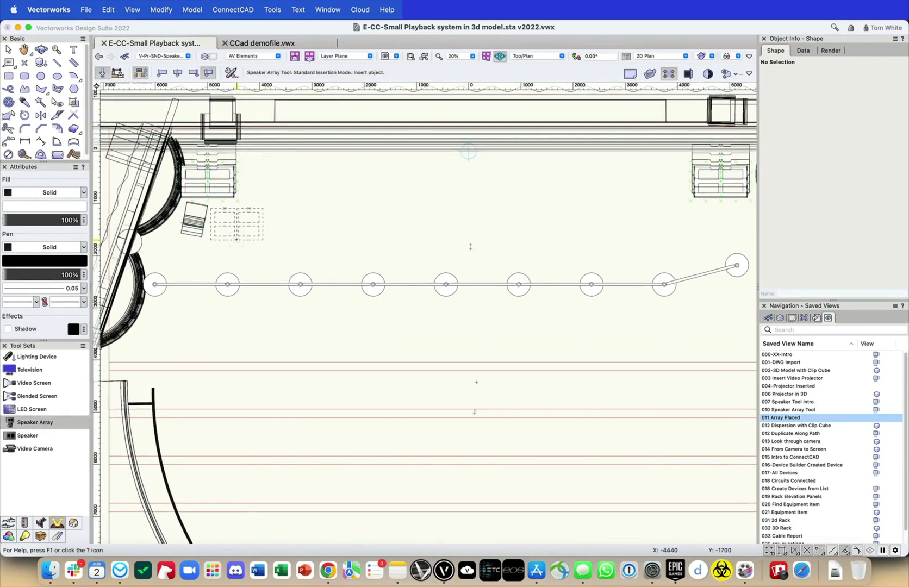
{"action": "left_click", "coordinate": [236, 237]}
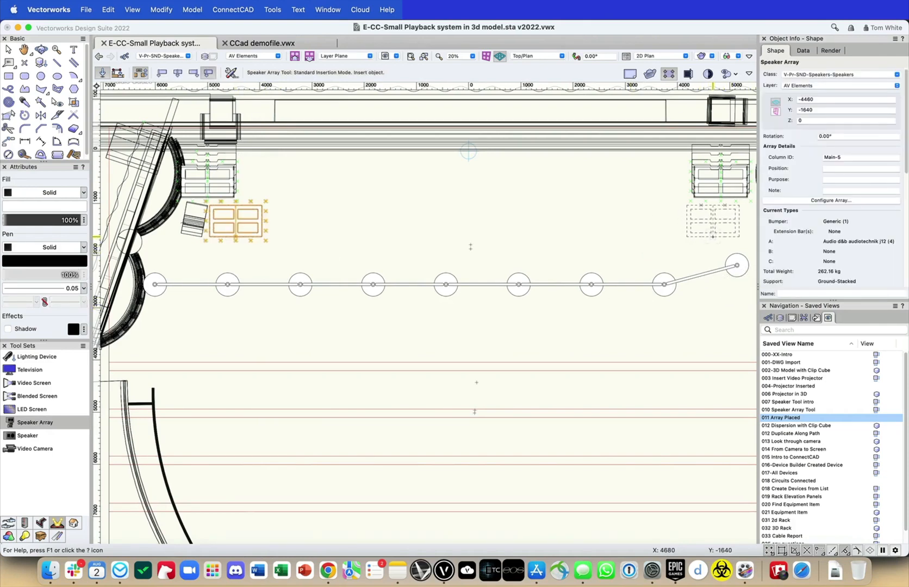
{"action": "left_click", "coordinate": [711, 237]}
{"action": "key", "text": "x"}
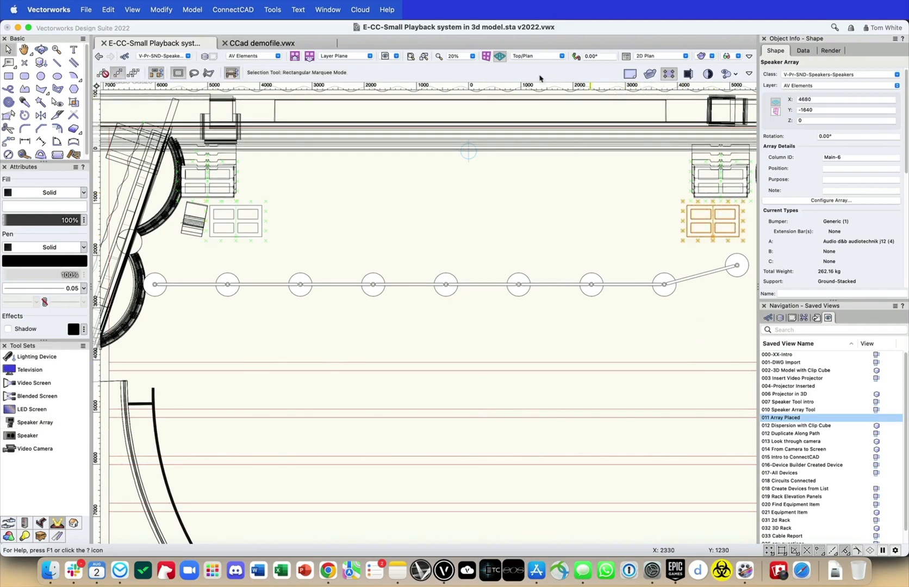
- Set a normal-perspective 3D view from the house-left seating area toward the stage with a viewer height of 2 m
{"action": "left_click", "coordinate": [265, 240], "text": "shift"}
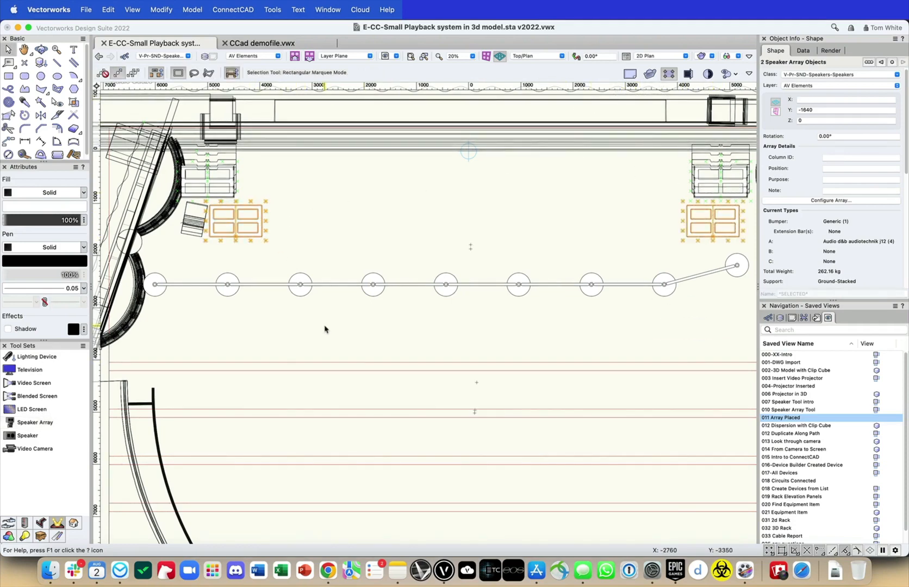
{"action": "scroll", "coordinate": [324, 329], "scroll_direction": "down", "scroll_amount": 4}
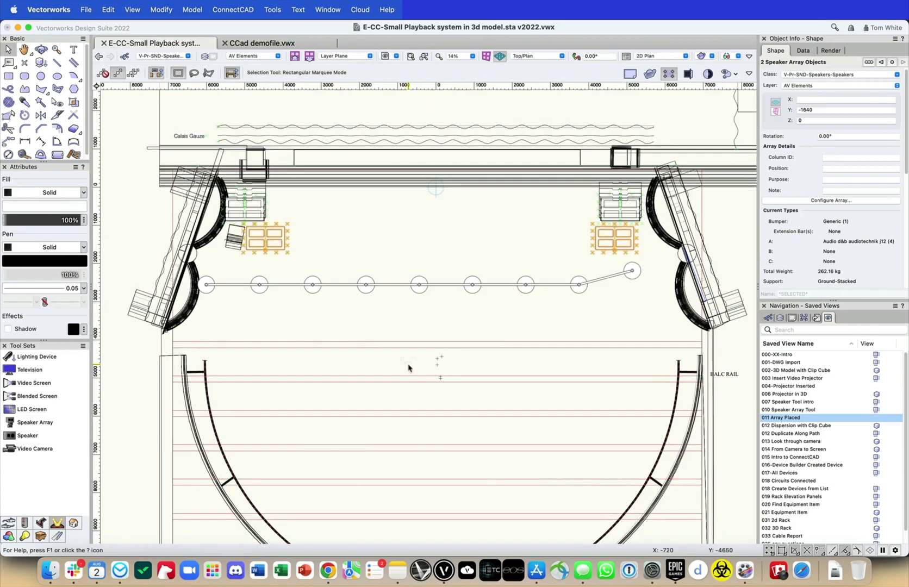
{"action": "key", "text": "super+0"}
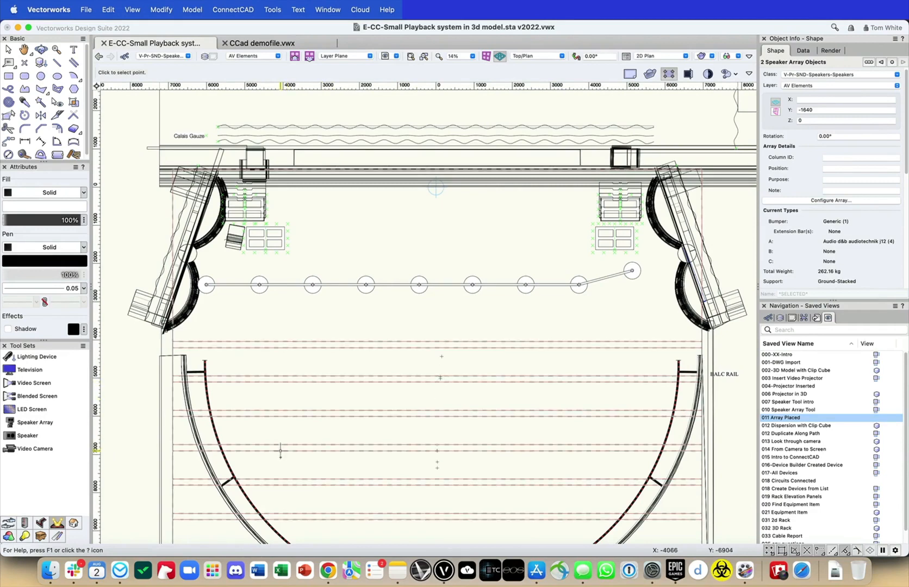
{"action": "left_click", "coordinate": [277, 469]}
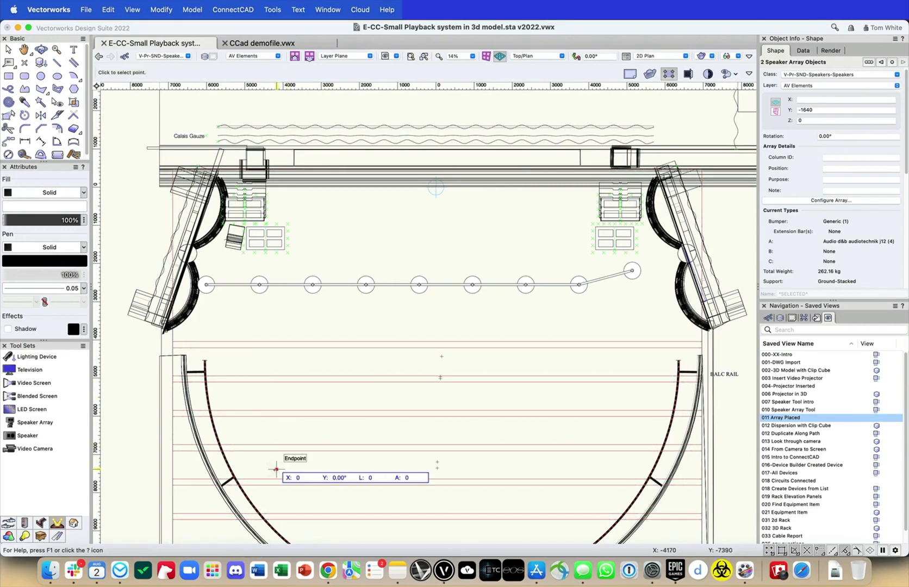
{"action": "left_click", "coordinate": [418, 311]}
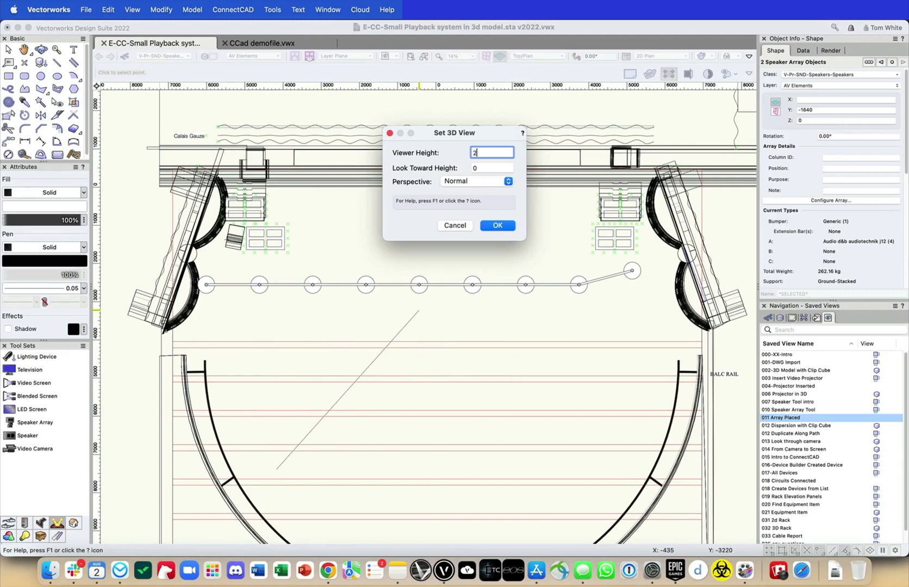
{"action": "type", "text": "2m2m"}
{"action": "key", "text": "super+a"}
{"action": "type", "text": "2m"}
{"action": "key", "text": "Tab"}
{"action": "key", "text": "Return"}
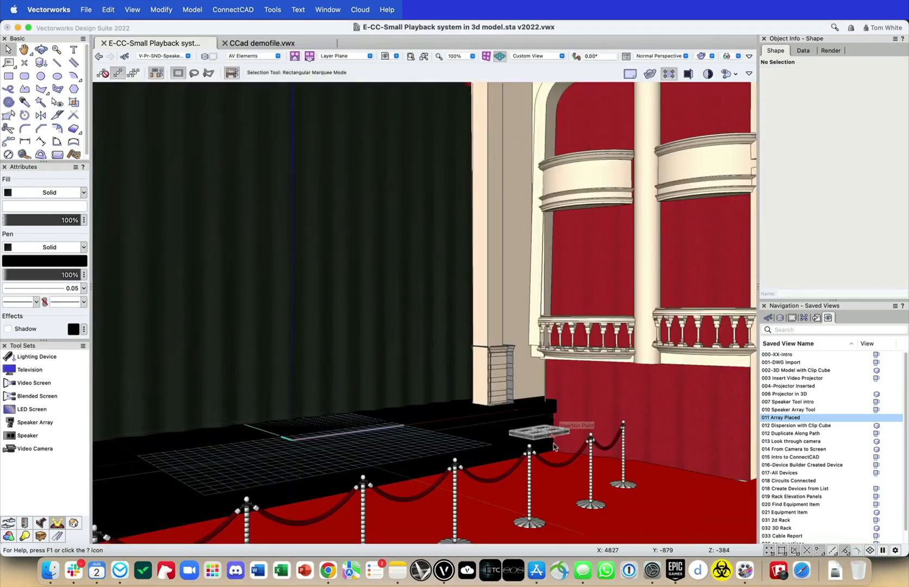
- Raise both speaker arrays to Z 5000, and lift them further until they are near the top of the proscenium opening
{"action": "middle_click_drag", "start_coordinate": [441, 442], "coordinate": [516, 441], "text": "super"}
{"action": "left_click", "coordinate": [279, 478], "text": "shift"}
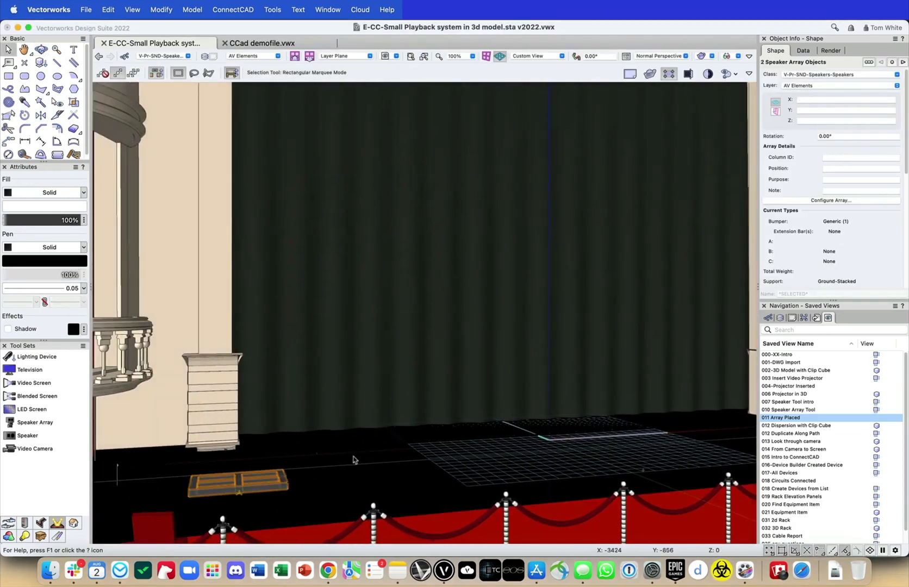
{"action": "left_click", "coordinate": [815, 120]}
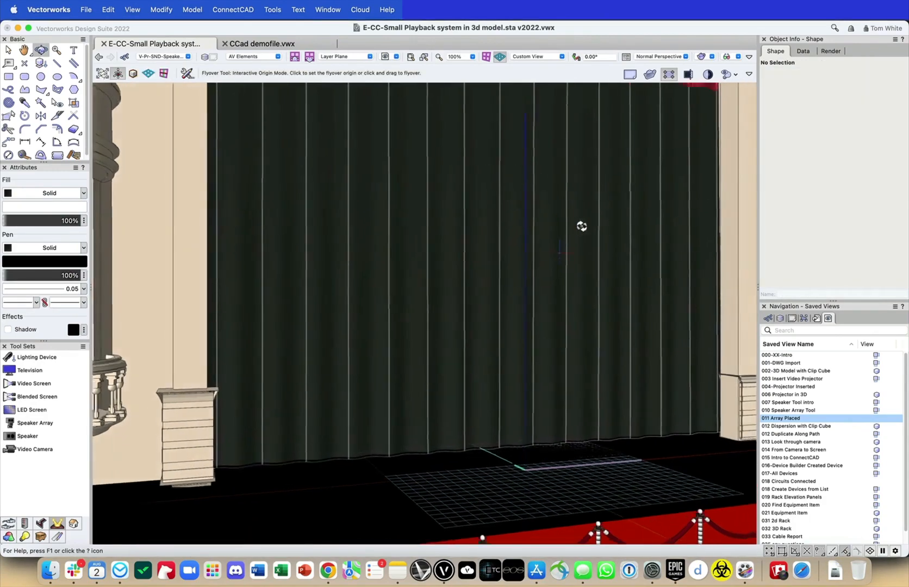
{"action": "middle_click_drag", "start_coordinate": [581, 225], "coordinate": [678, 286], "text": "super"}
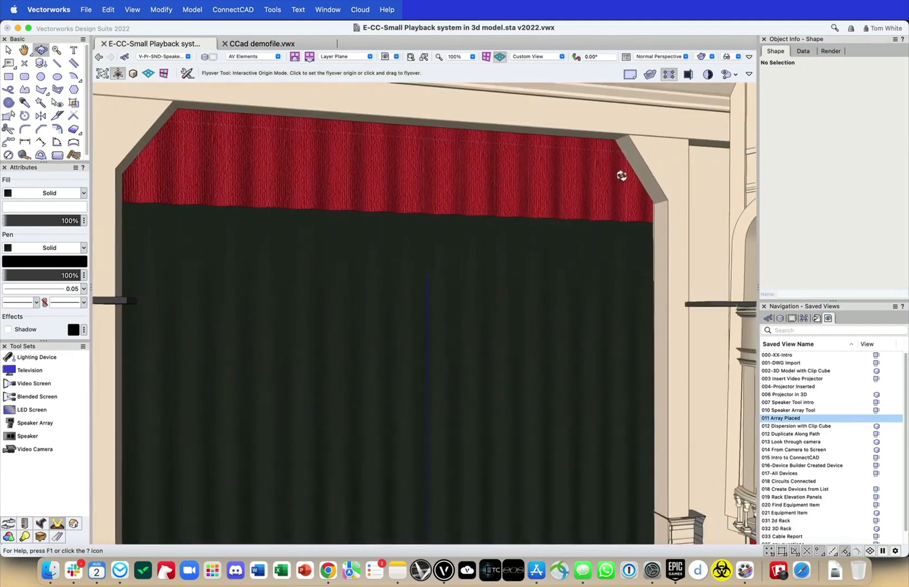
{"action": "left_click", "coordinate": [129, 301]}
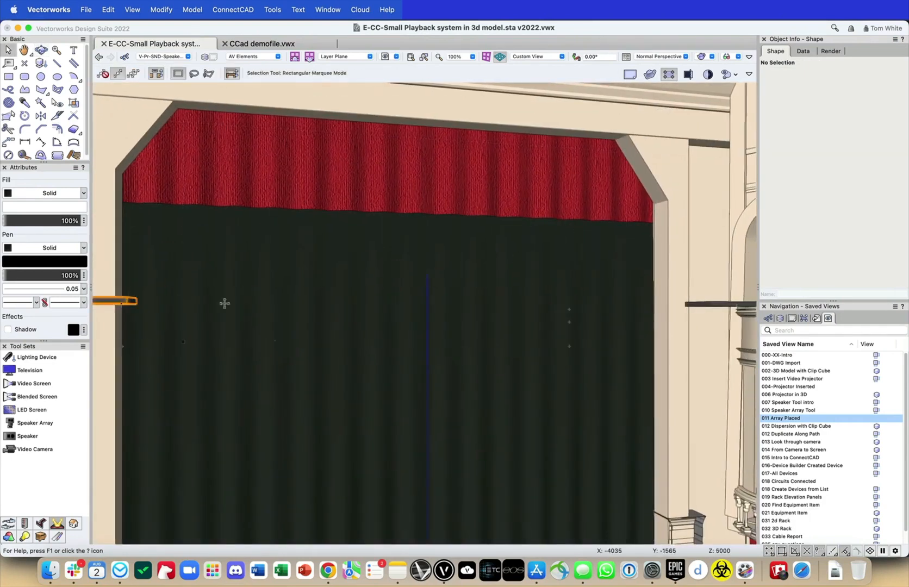
{"action": "left_click", "coordinate": [733, 304], "text": "shift"}
{"action": "double_click", "coordinate": [826, 121]}
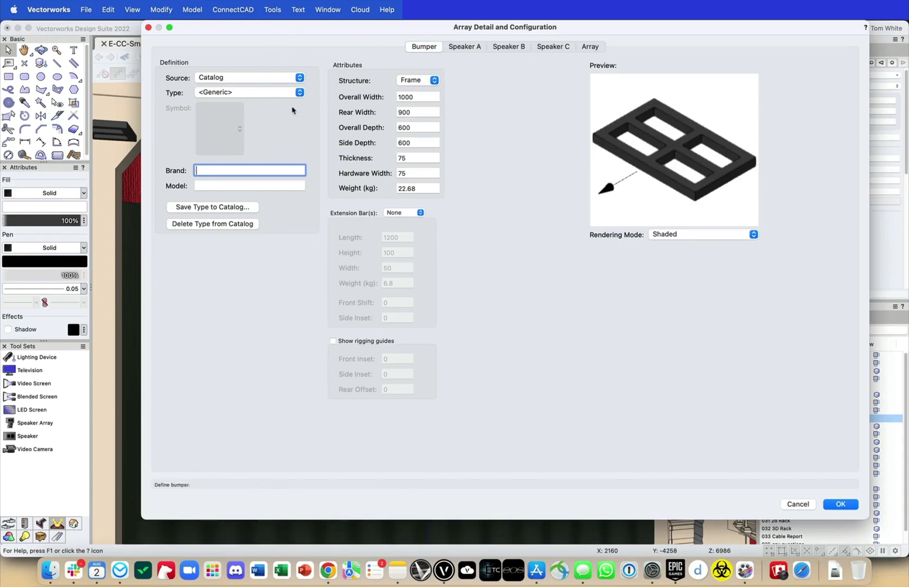
- Add a center extension bar to the generic bumper in the array configuration, keeping the preview's Shaded rendering
{"action": "left_click", "coordinate": [404, 212]}
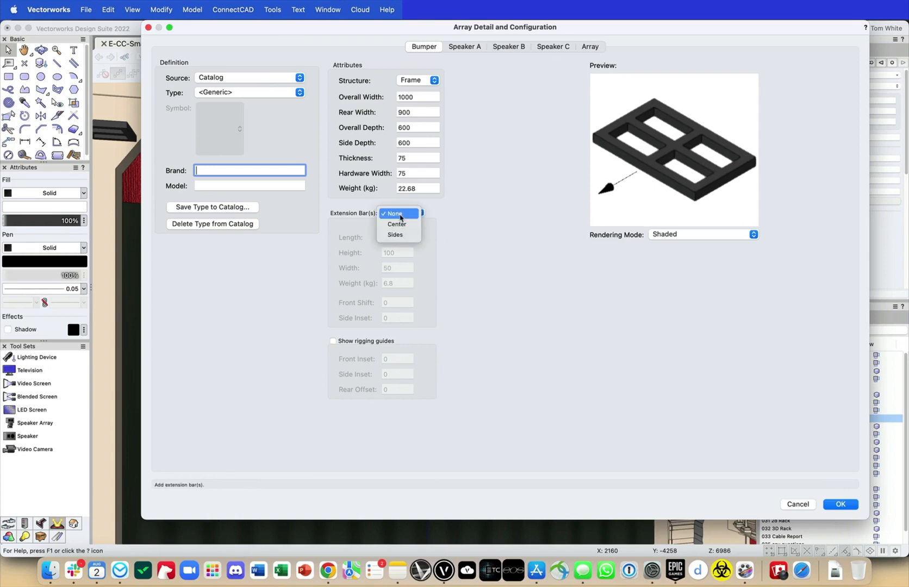
{"action": "left_click", "coordinate": [397, 223]}
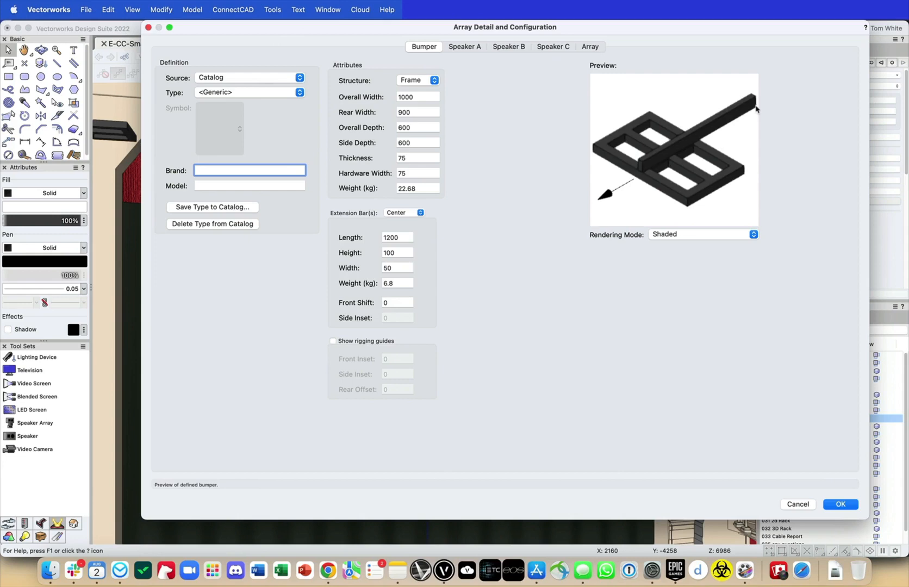
{"action": "left_click", "coordinate": [699, 235]}
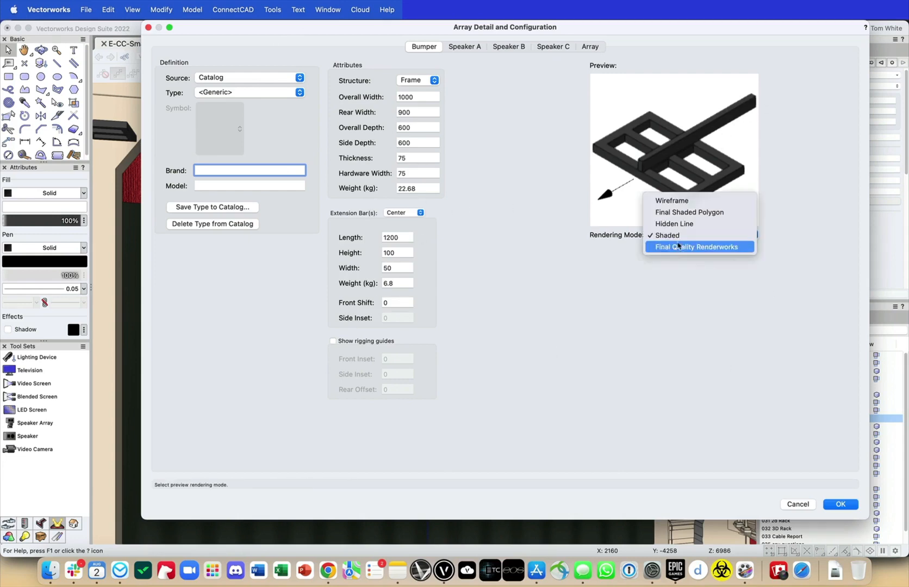
{"action": "left_click", "coordinate": [606, 238]}
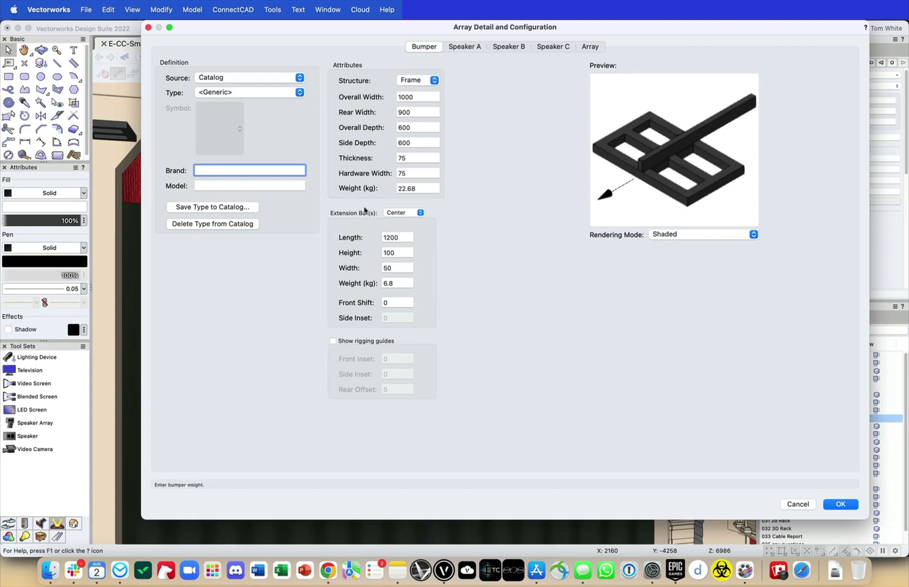
- Browse the DB Technologies bumper symbols as an alternative bumper source, and set the bumper's source back to Catalog
{"action": "left_click", "coordinate": [235, 77]}
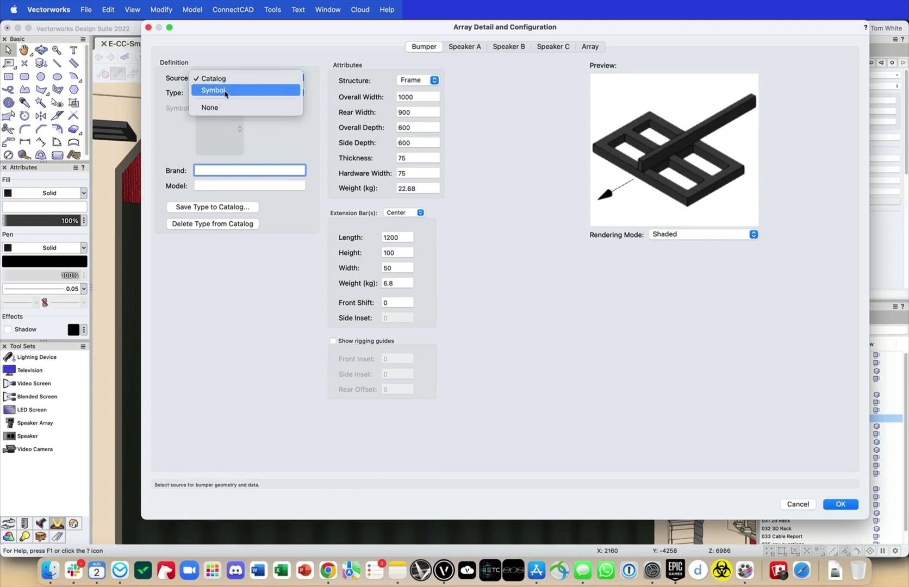
{"action": "left_click", "coordinate": [220, 90]}
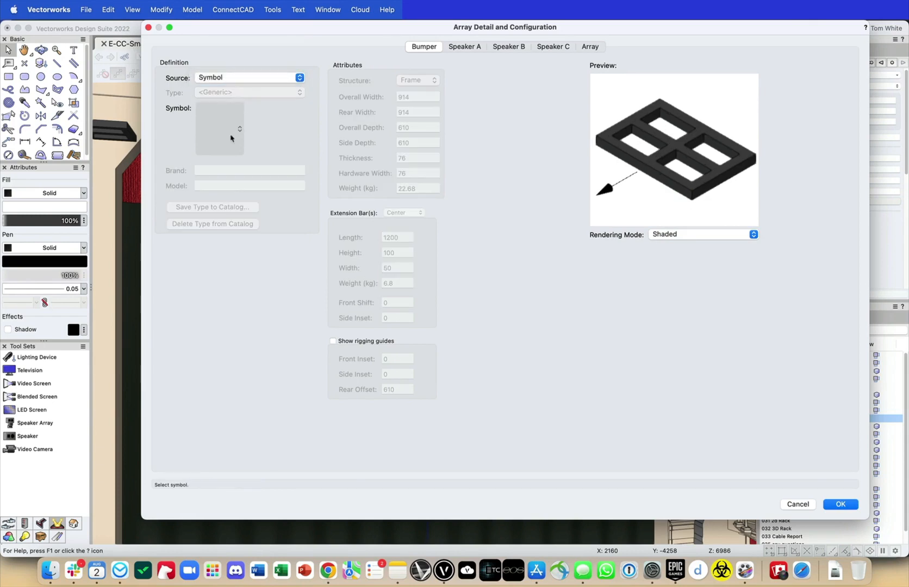
{"action": "left_click", "coordinate": [237, 130]}
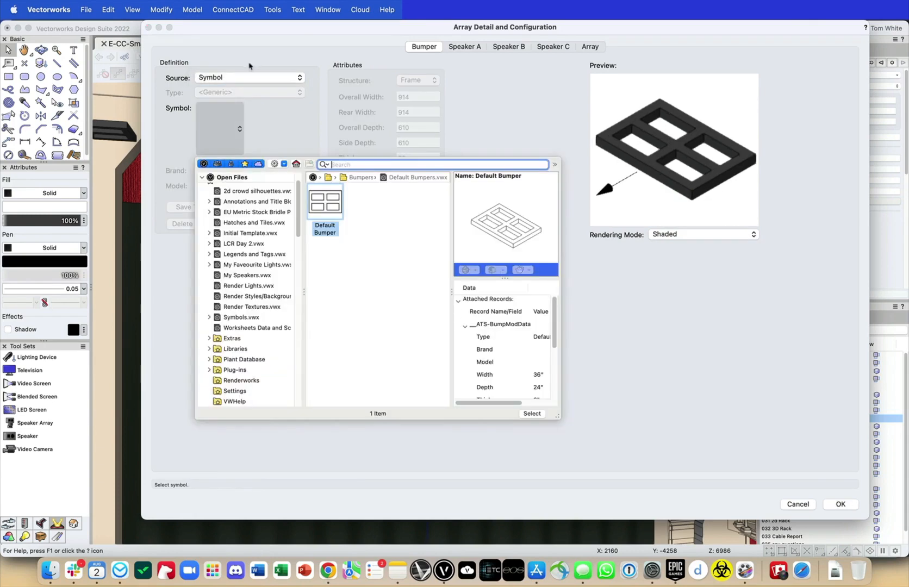
{"action": "scroll", "coordinate": [237, 337], "scroll_direction": "down", "scroll_amount": 10}
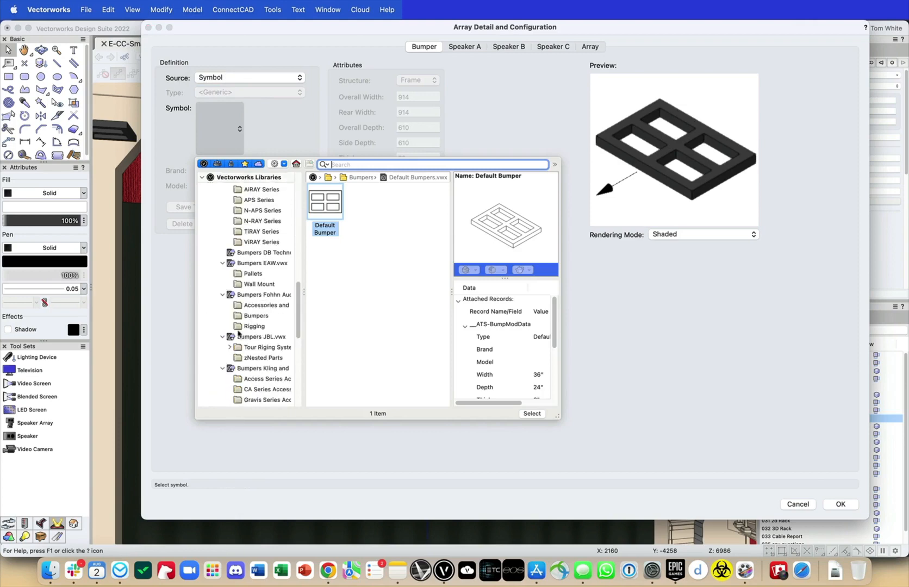
{"action": "left_click", "coordinate": [268, 253]}
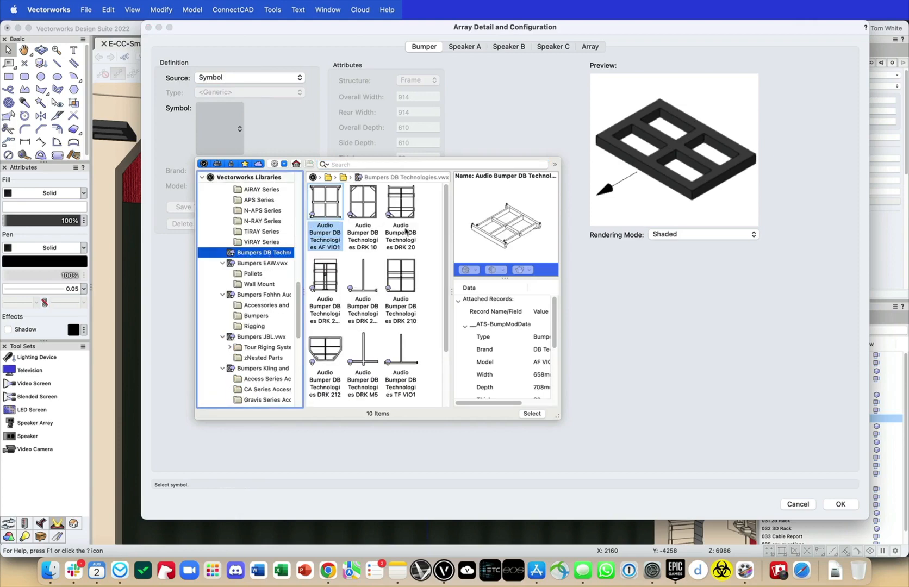
{"action": "left_click", "coordinate": [237, 77]}
{"action": "left_click", "coordinate": [238, 77]}
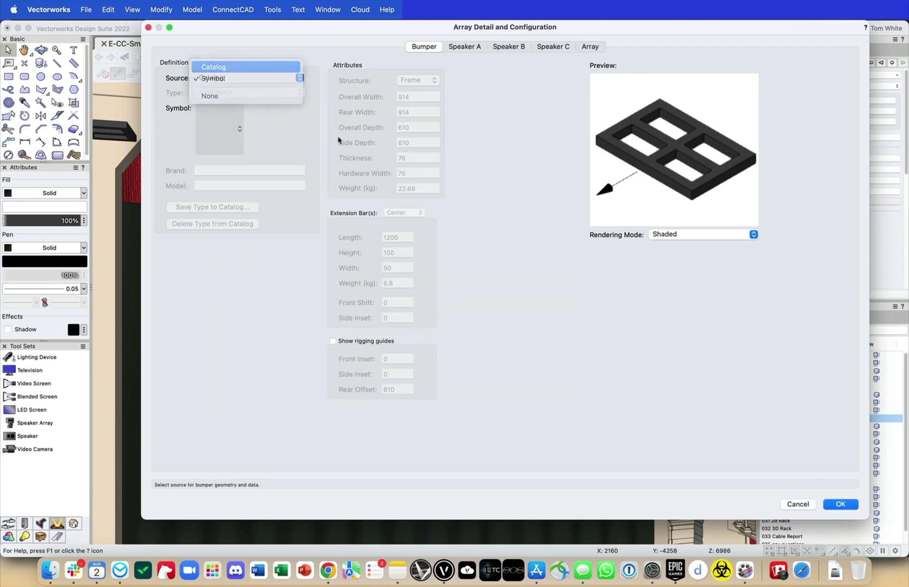
- Set Speaker A's source to Catalog with the type Vv Array Flown, and switch the preview rendering to Wireframe
{"action": "left_click", "coordinate": [466, 47]}
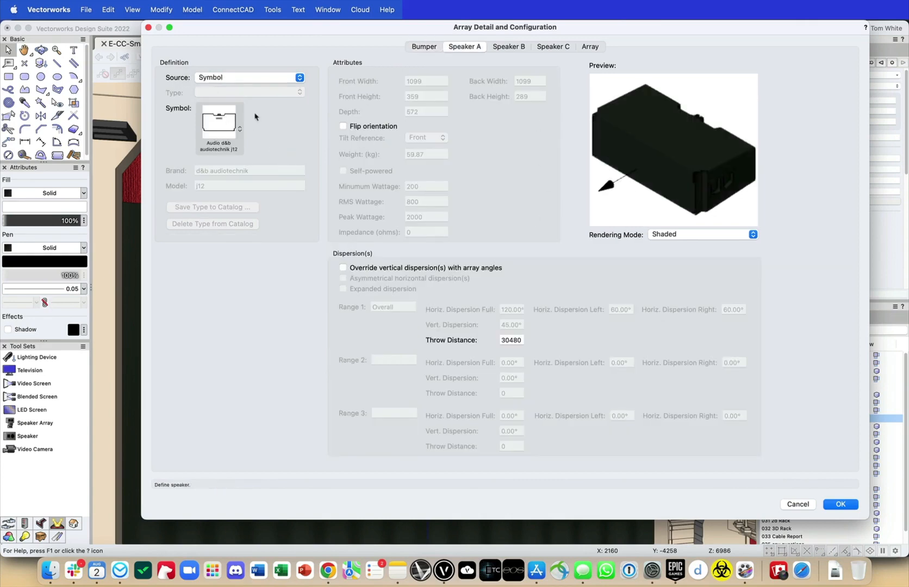
{"action": "left_click", "coordinate": [270, 81]}
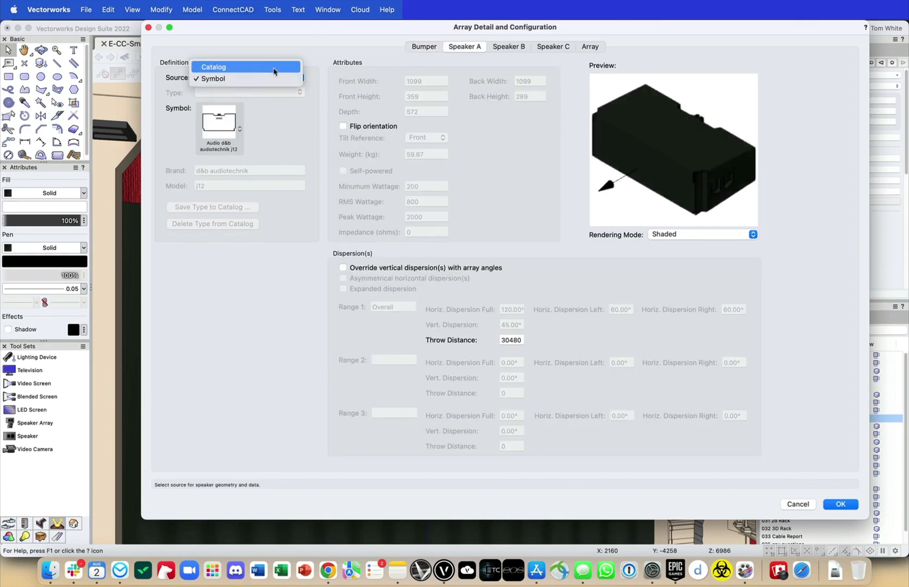
{"action": "left_click", "coordinate": [277, 67]}
{"action": "left_click", "coordinate": [269, 91]}
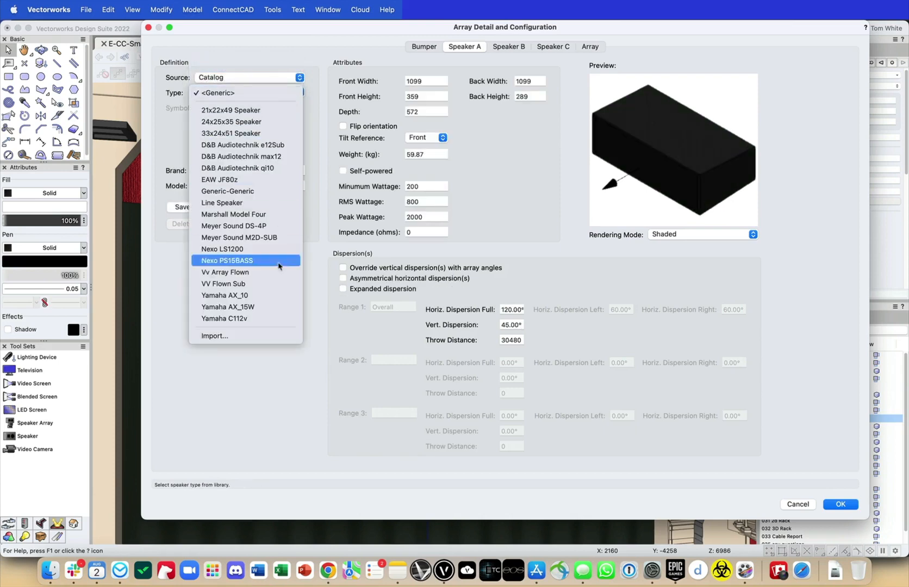
{"action": "left_click", "coordinate": [266, 273]}
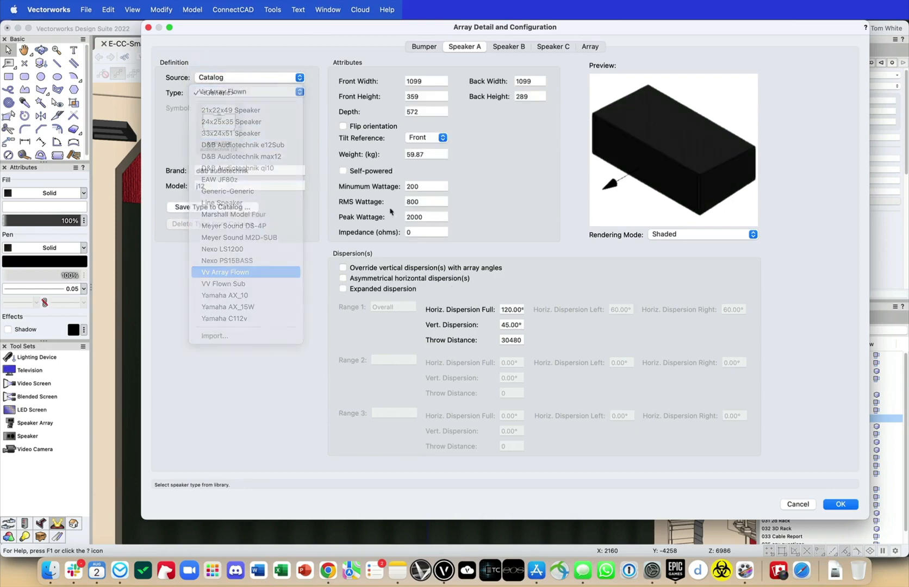
{"action": "left_click", "coordinate": [671, 235]}
{"action": "left_click", "coordinate": [671, 197]}
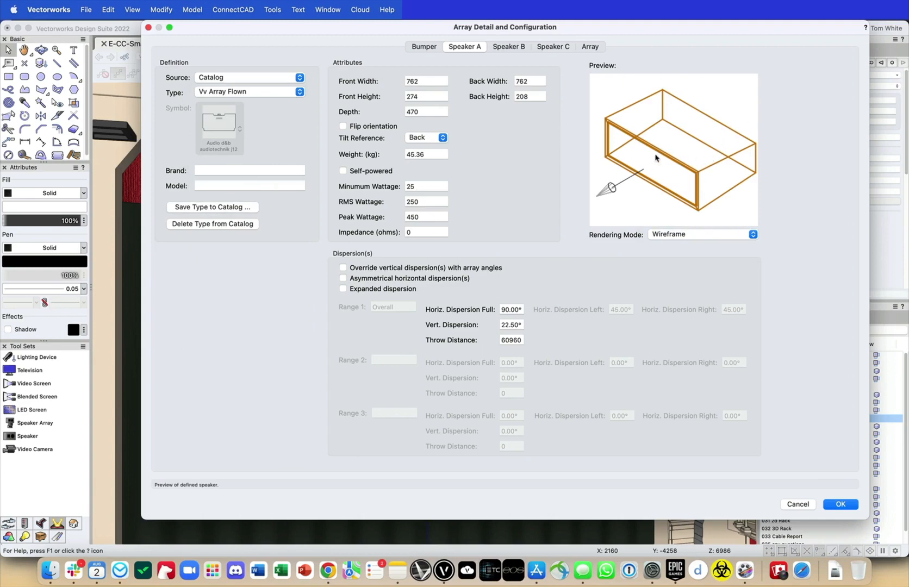
{"action": "left_click", "coordinate": [243, 91]}
{"action": "left_click", "coordinate": [244, 92]}
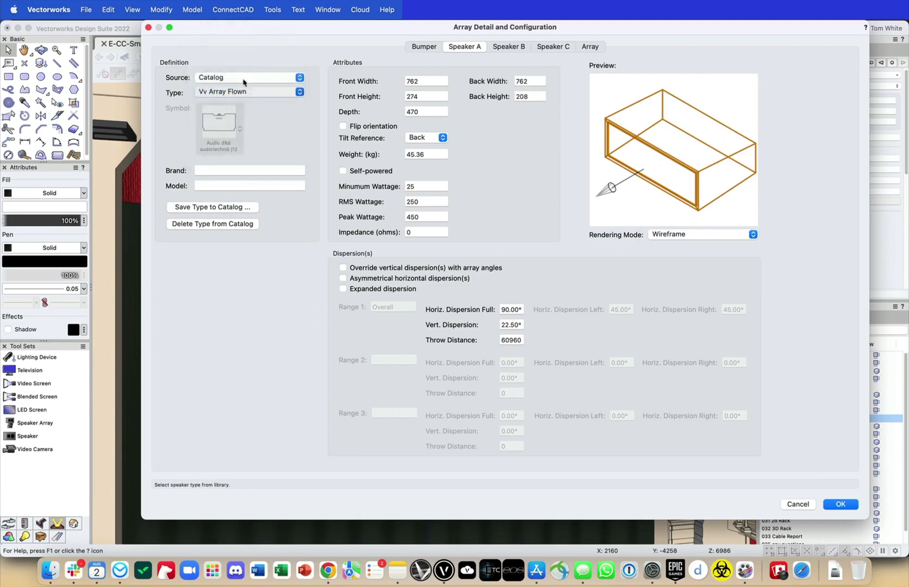
{"action": "left_click", "coordinate": [243, 79]}
{"action": "left_click", "coordinate": [250, 60]}
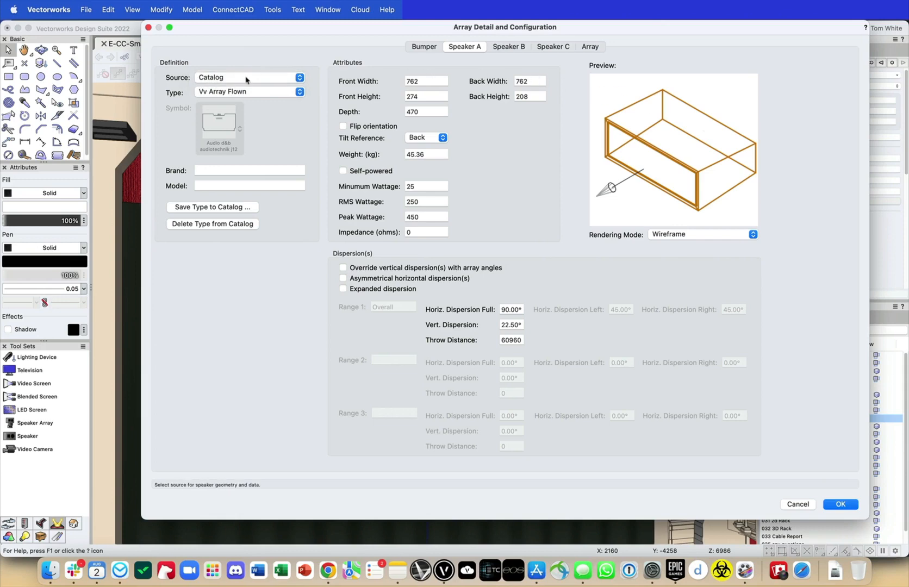
- Set Speaker A's source to Symbol using the current file's Audio d&b audiotechnik j12 symbol, with the preview rendered in Hidden Line
{"action": "left_click", "coordinate": [251, 80]}
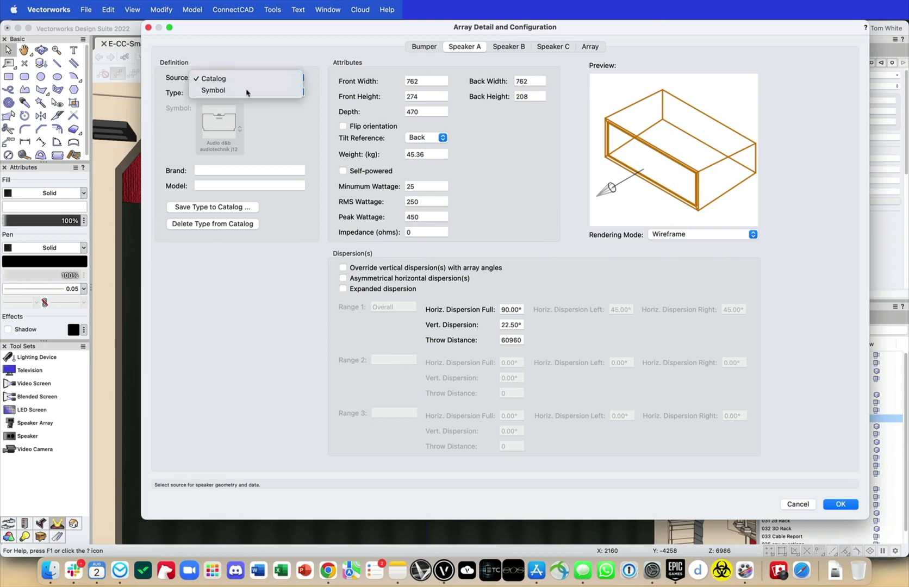
{"action": "left_click", "coordinate": [249, 89]}
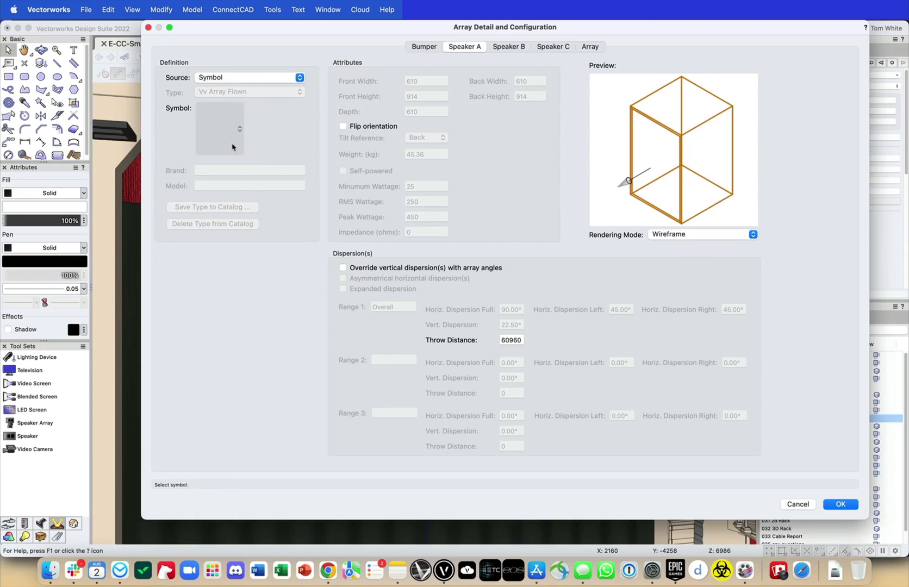
{"action": "left_click", "coordinate": [228, 105]}
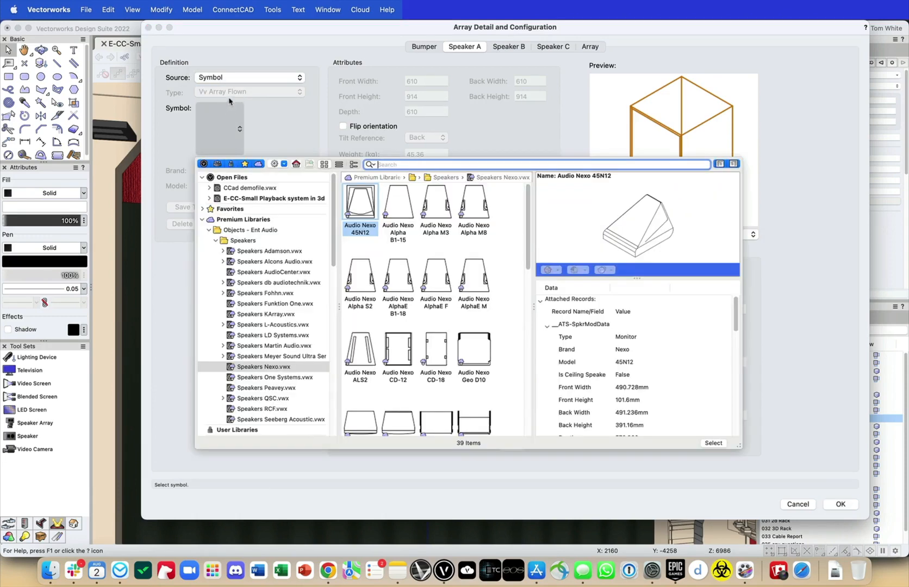
{"action": "left_click", "coordinate": [274, 199]}
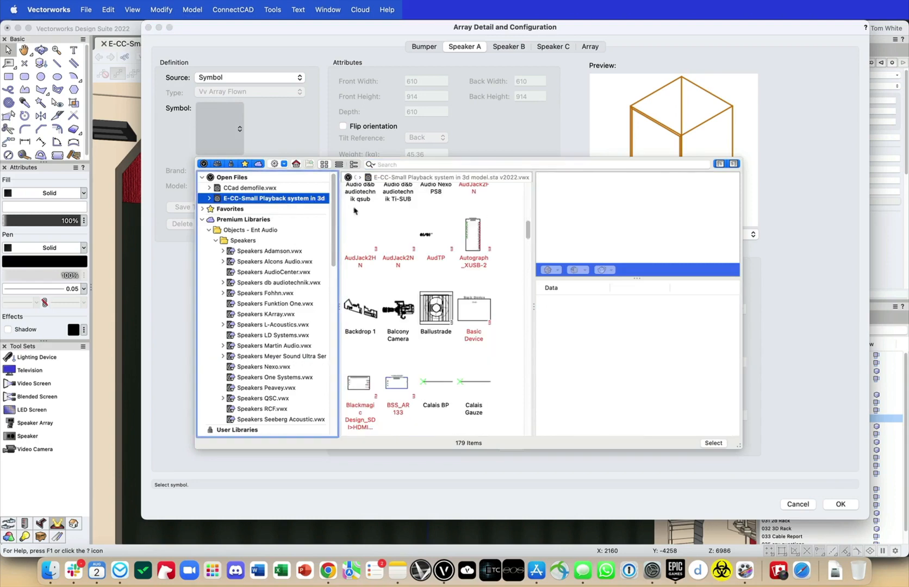
{"action": "scroll", "coordinate": [482, 323], "scroll_direction": "down", "scroll_amount": 10}
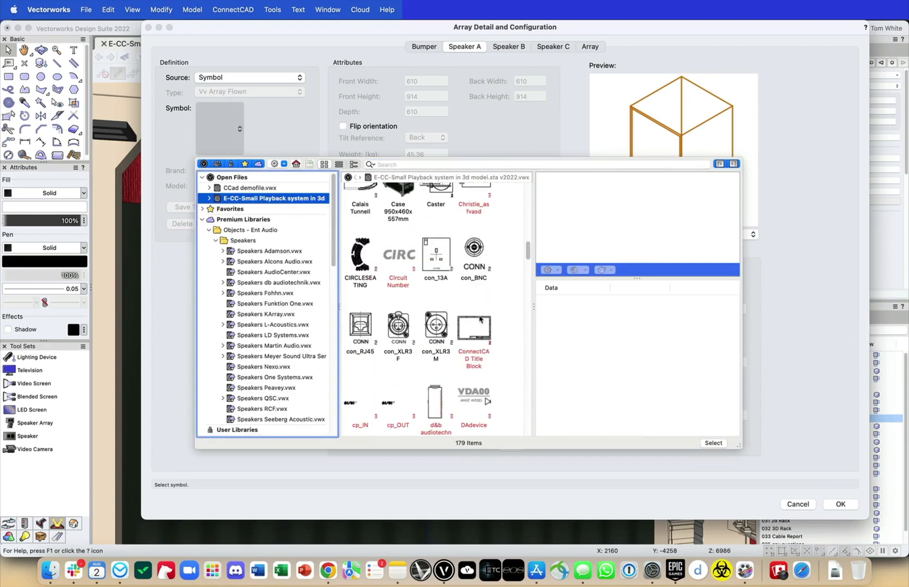
{"action": "scroll", "coordinate": [480, 318], "scroll_direction": "down", "scroll_amount": 8}
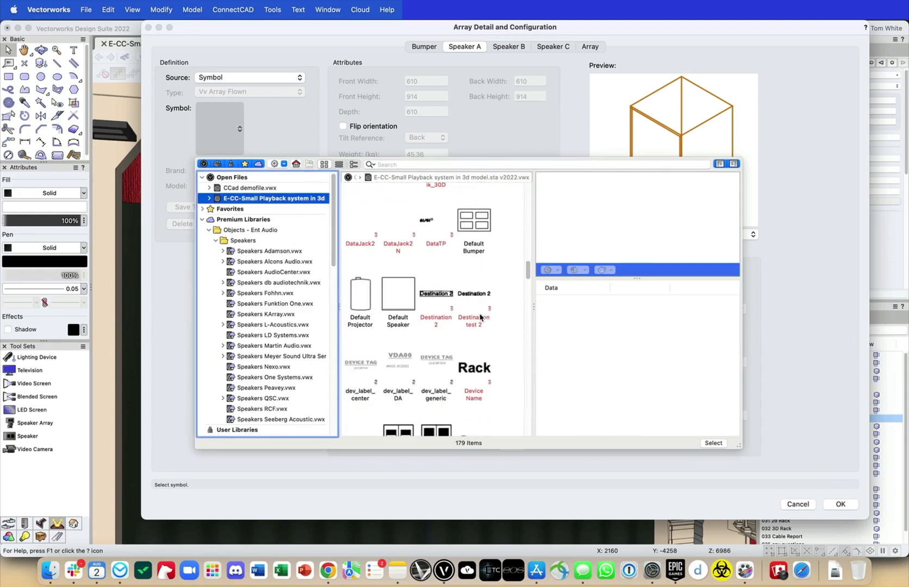
{"action": "scroll", "coordinate": [479, 318], "scroll_direction": "down", "scroll_amount": 10}
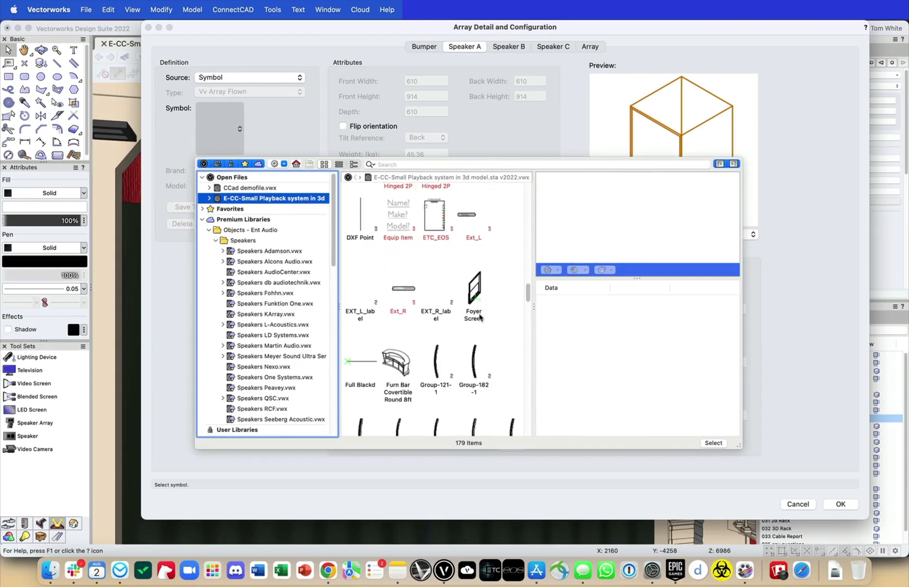
{"action": "scroll", "coordinate": [479, 317], "scroll_direction": "down", "scroll_amount": 4}
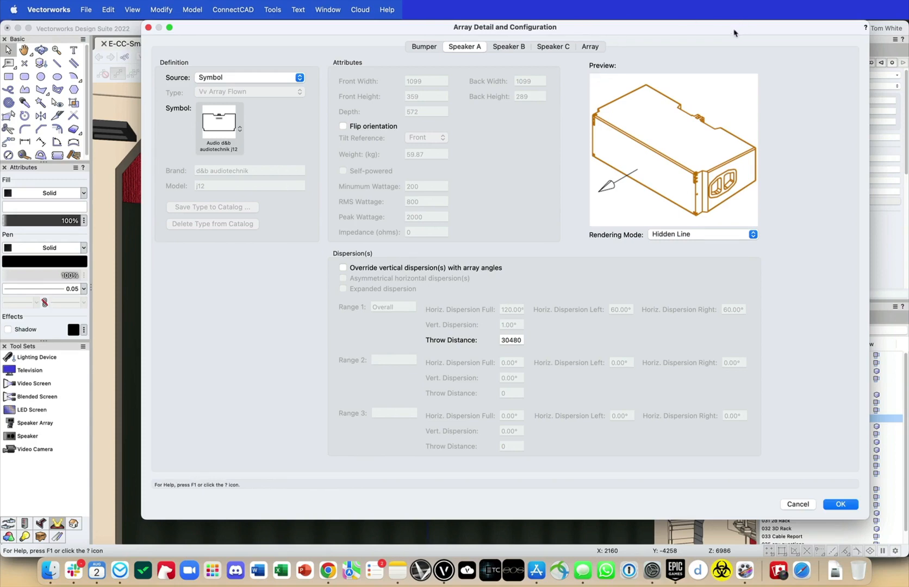
{"action": "left_click_drag", "start_coordinate": [734, 30], "coordinate": [732, 30]}
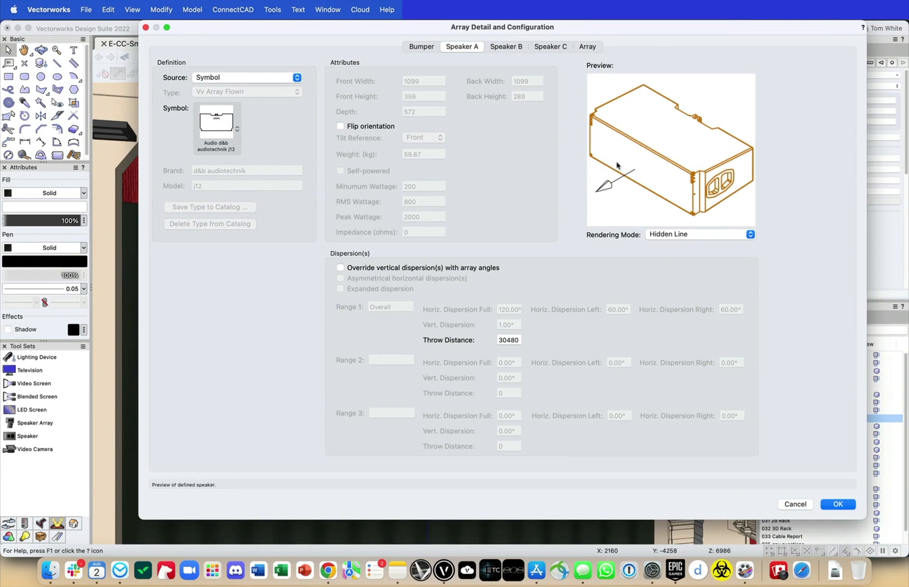
{"action": "left_click_drag", "start_coordinate": [664, 31], "coordinate": [636, 32]}
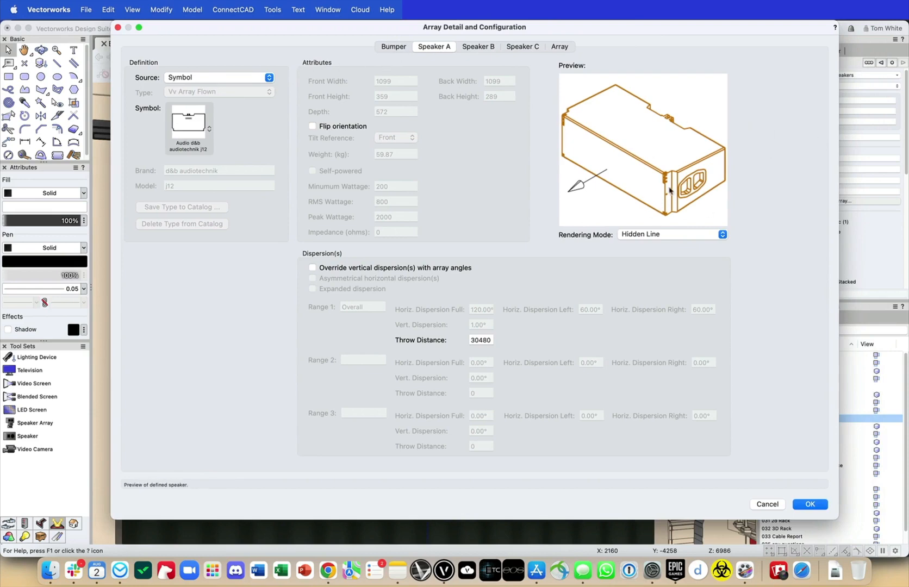
{"action": "left_click", "coordinate": [185, 80]}
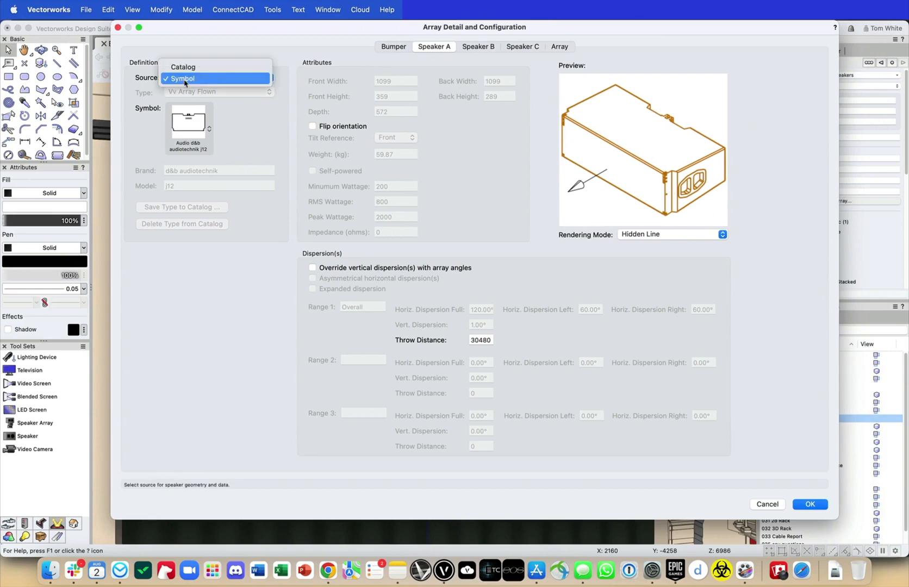
{"action": "left_click", "coordinate": [190, 79]}
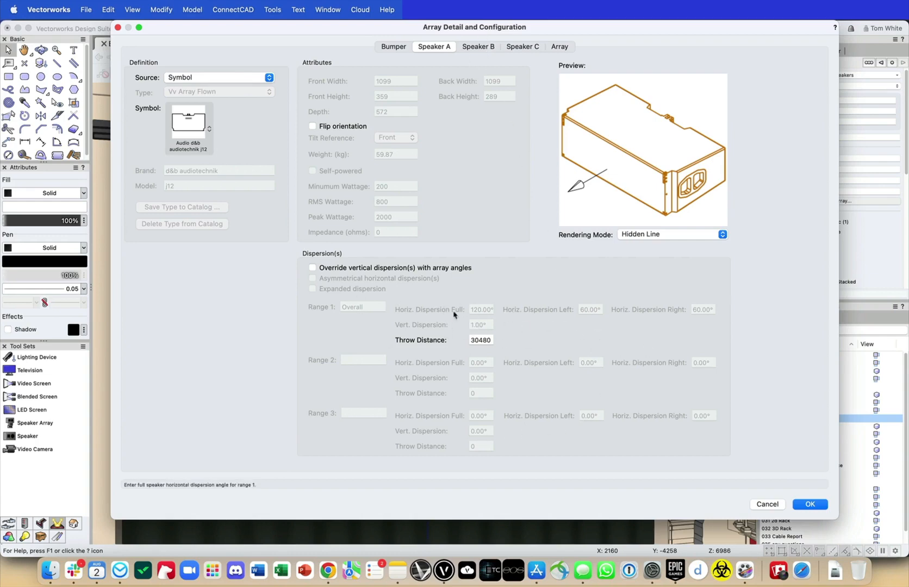
- Delete all four speakers from the array list and set the array support to Flown-Motors
{"action": "left_click", "coordinate": [478, 48]}
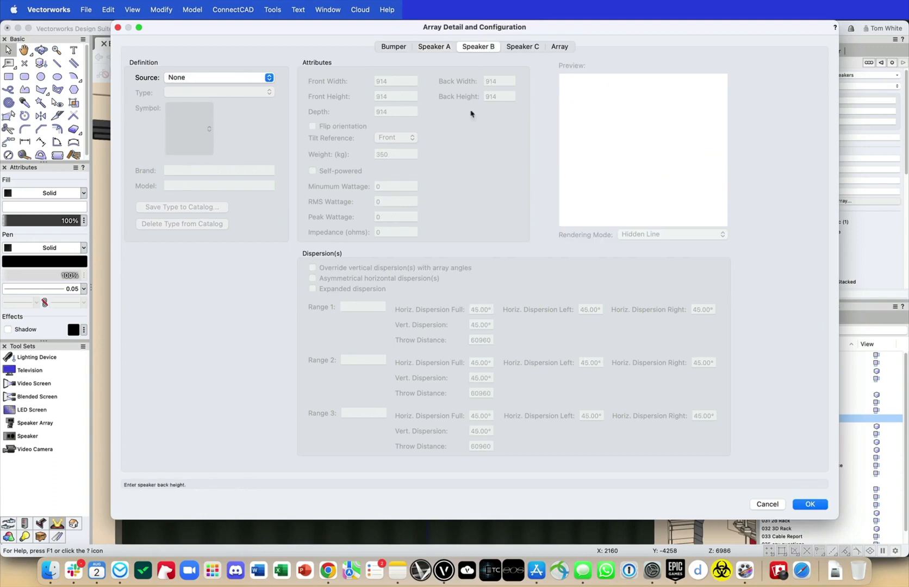
{"action": "left_click", "coordinate": [531, 49]}
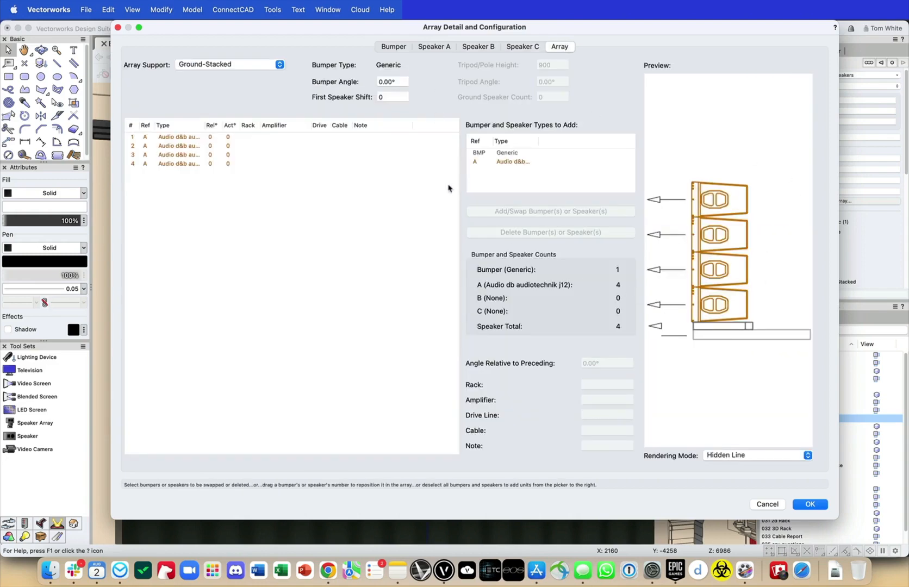
{"action": "left_click", "coordinate": [185, 138]}
{"action": "left_click", "coordinate": [181, 164], "text": "shift"}
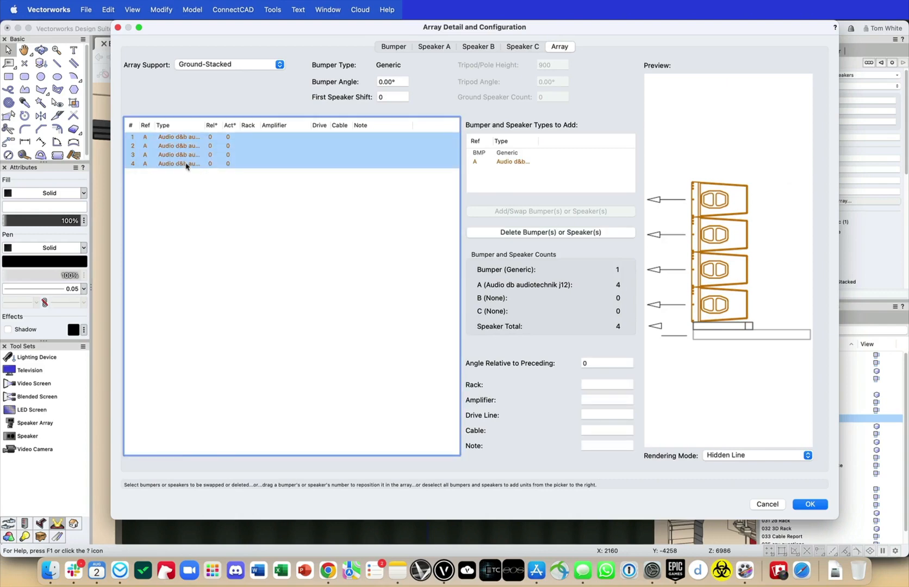
{"action": "left_click", "coordinate": [526, 234]}
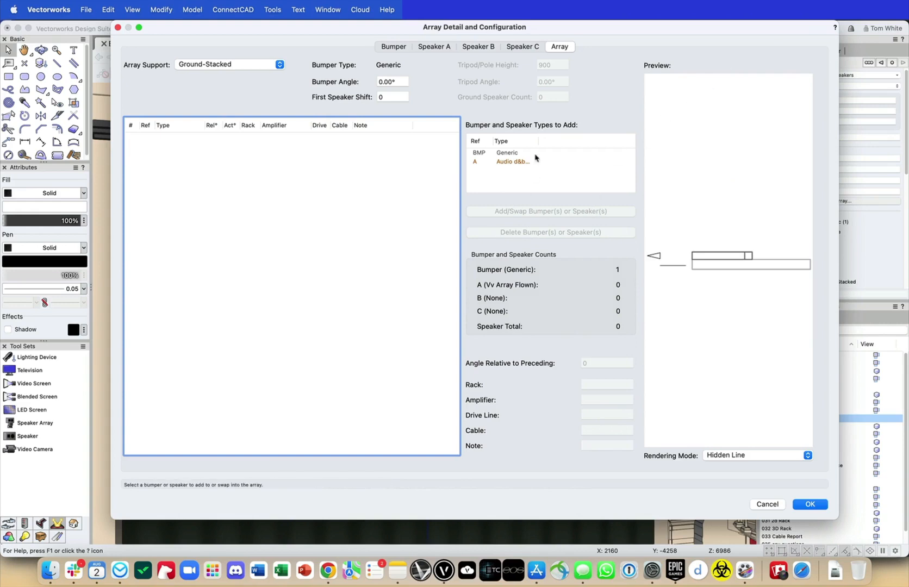
{"action": "left_click", "coordinate": [234, 64]}
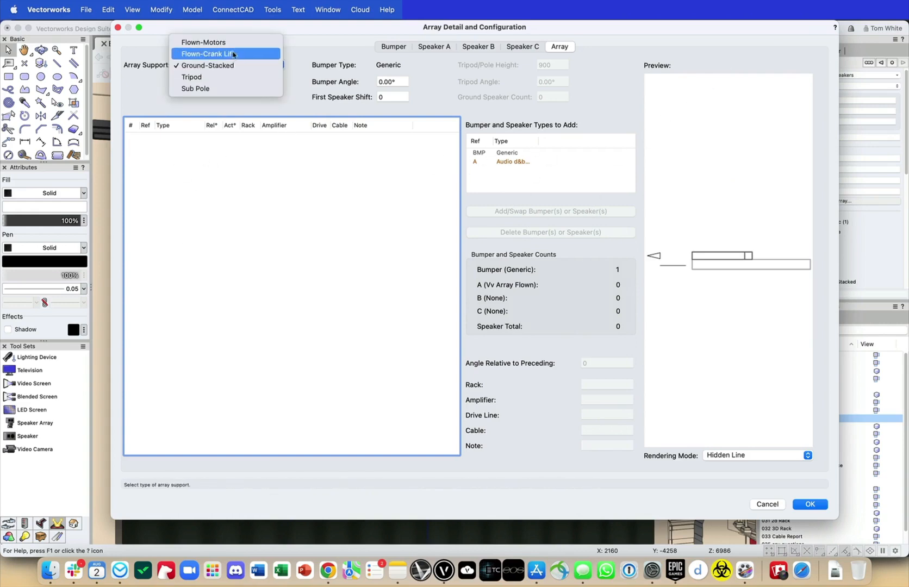
{"action": "left_click", "coordinate": [233, 42]}
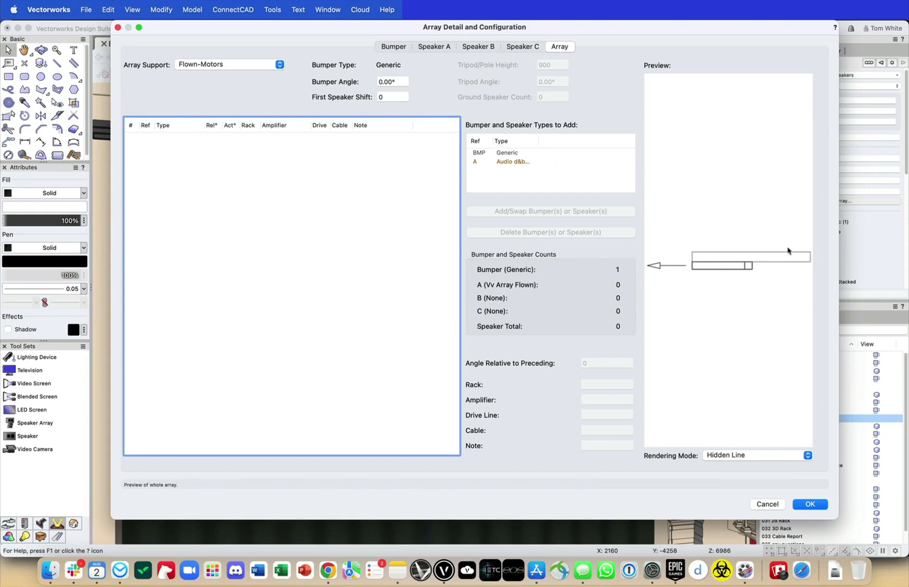
- Add five of the Speaker A (d&b audiotechnik j12) units to the array beneath the generic bumper
{"action": "left_click", "coordinate": [517, 162]}
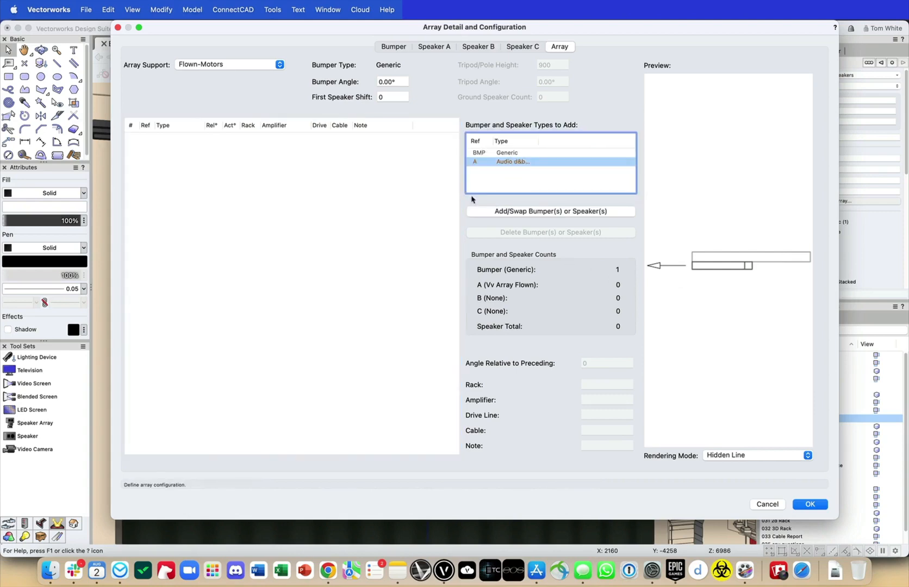
{"action": "left_click", "coordinate": [565, 211]}
{"action": "left_click", "coordinate": [565, 212]}
{"action": "left_click", "coordinate": [565, 212]}
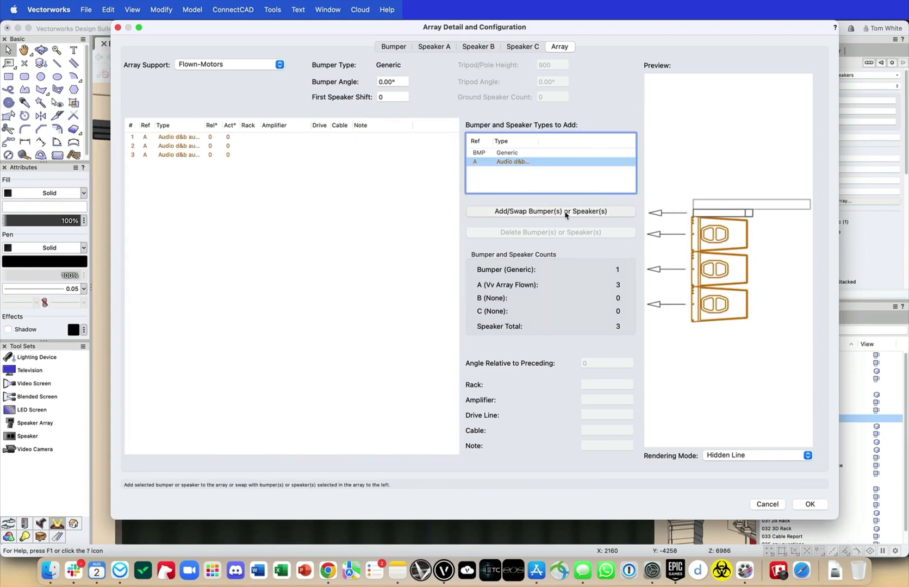
{"action": "left_click", "coordinate": [566, 211]}
{"action": "left_click", "coordinate": [566, 213]}
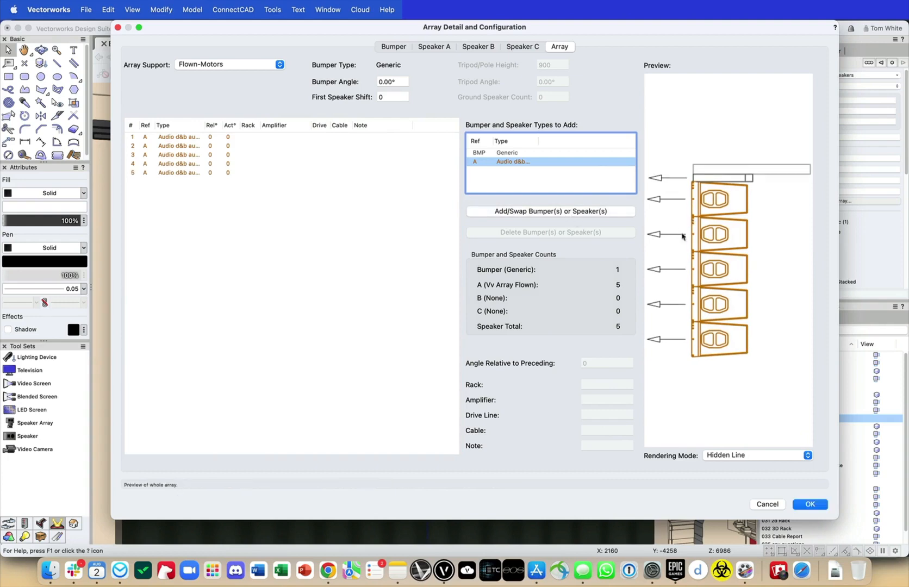
- Set the angle relative to preceding to 9 for speakers 3, 4 and 5 and accept the array configuration
{"action": "left_click", "coordinate": [166, 173]}
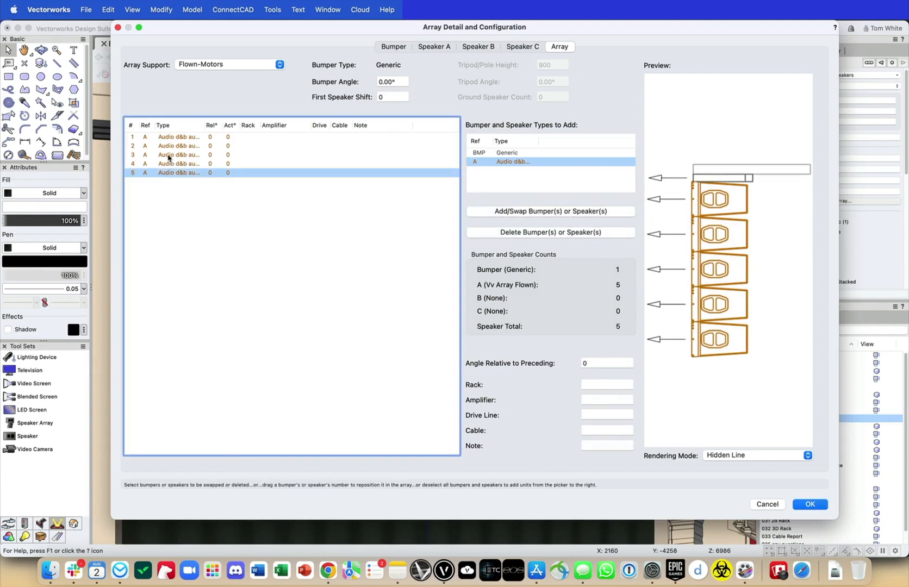
{"action": "left_click", "coordinate": [168, 155], "text": "shift"}
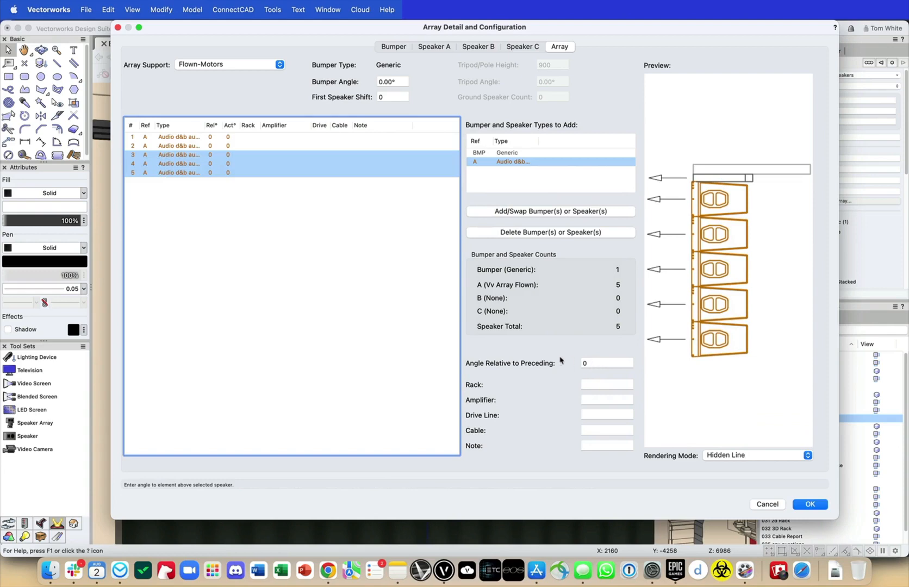
{"action": "left_click", "coordinate": [604, 362]}
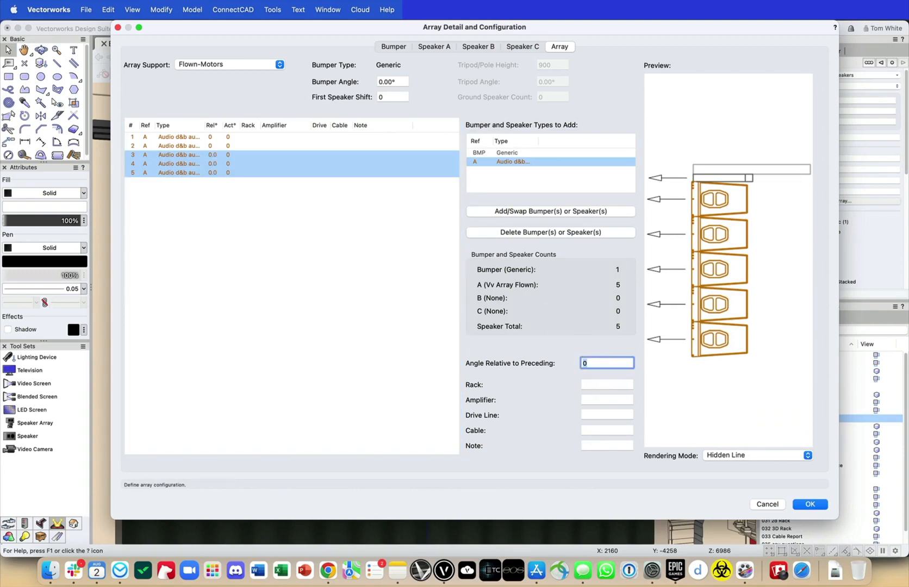
{"action": "type", "text": "9"}
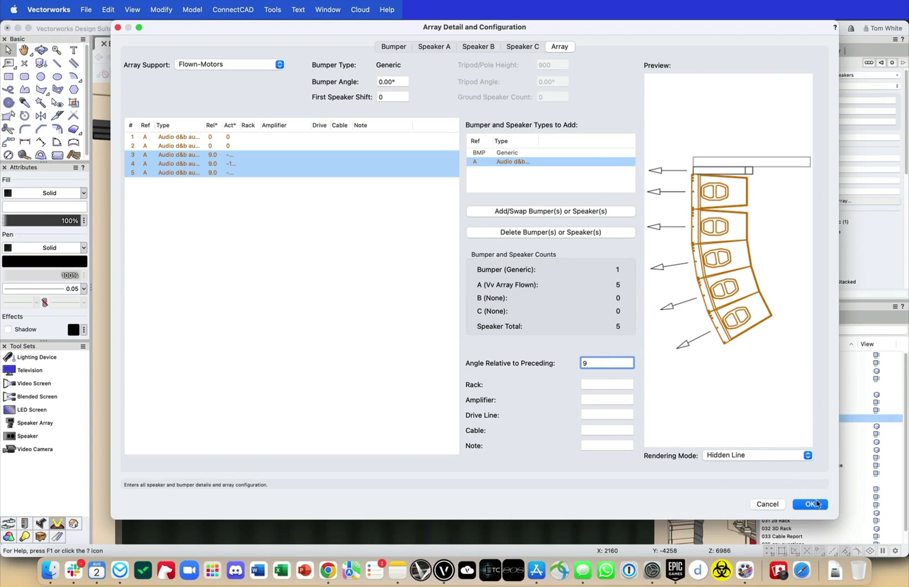
{"action": "key", "text": "Return"}
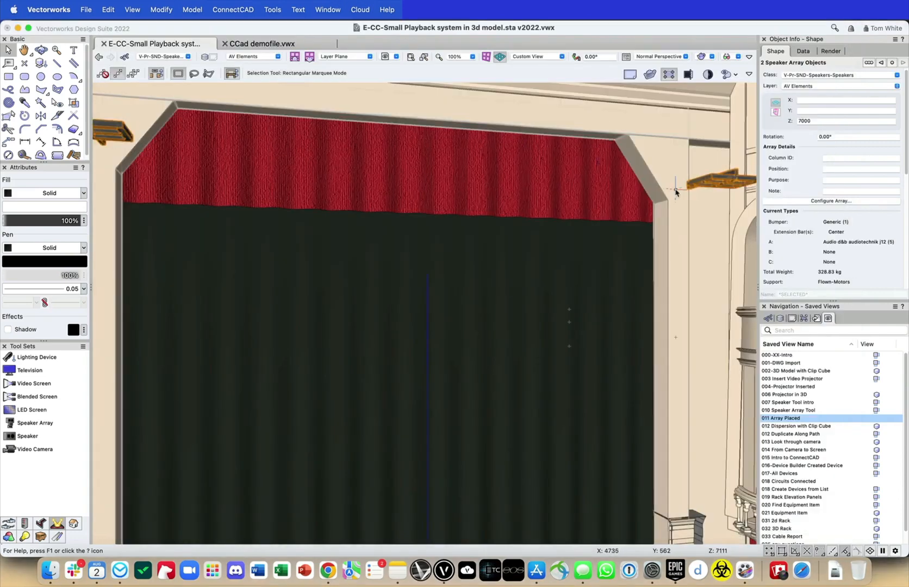
- Turn off the range 1 dispersion display for both selected speaker arrays and populate them with their speakers
{"action": "scroll", "coordinate": [870, 218], "scroll_direction": "down", "scroll_amount": 3}
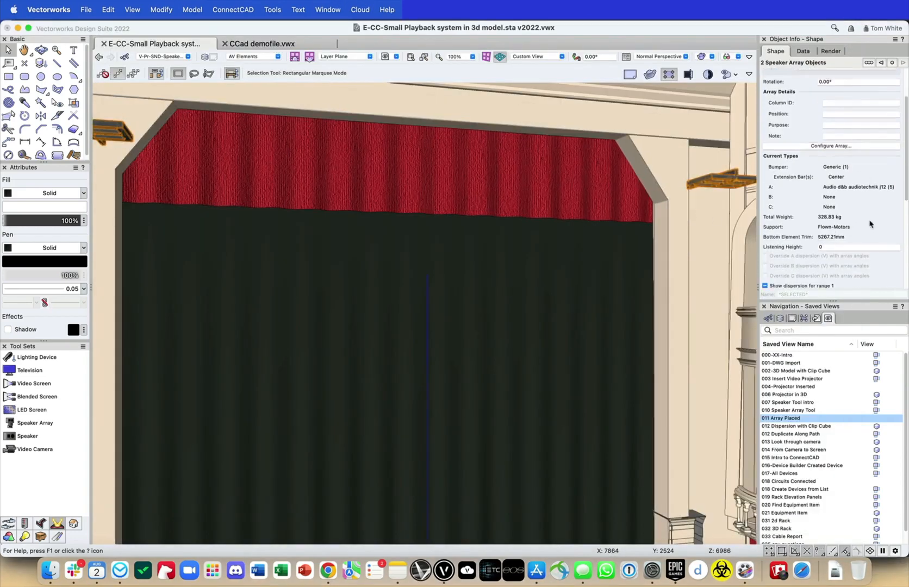
{"action": "scroll", "coordinate": [870, 222], "scroll_direction": "down", "scroll_amount": 4}
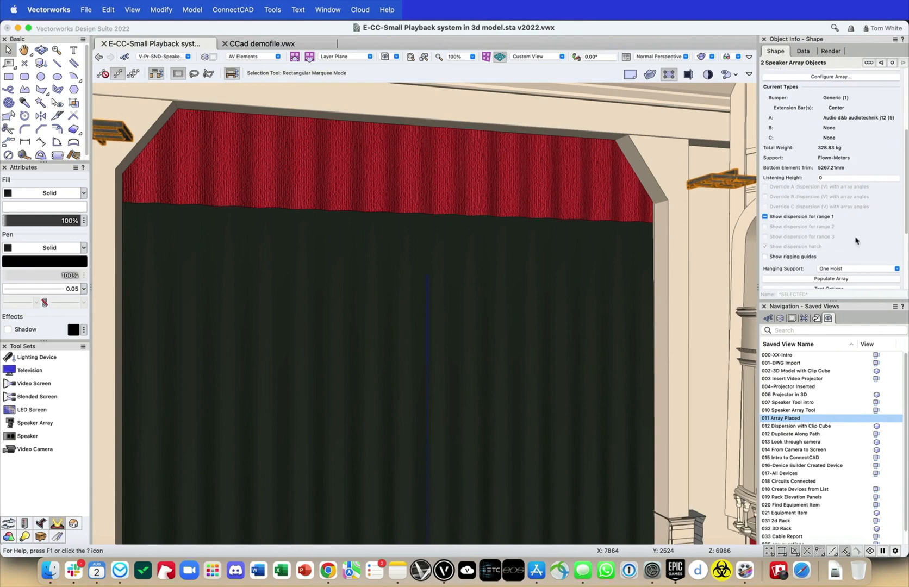
{"action": "scroll", "coordinate": [789, 212], "scroll_direction": "down", "scroll_amount": 1}
{"action": "left_click", "coordinate": [765, 198]}
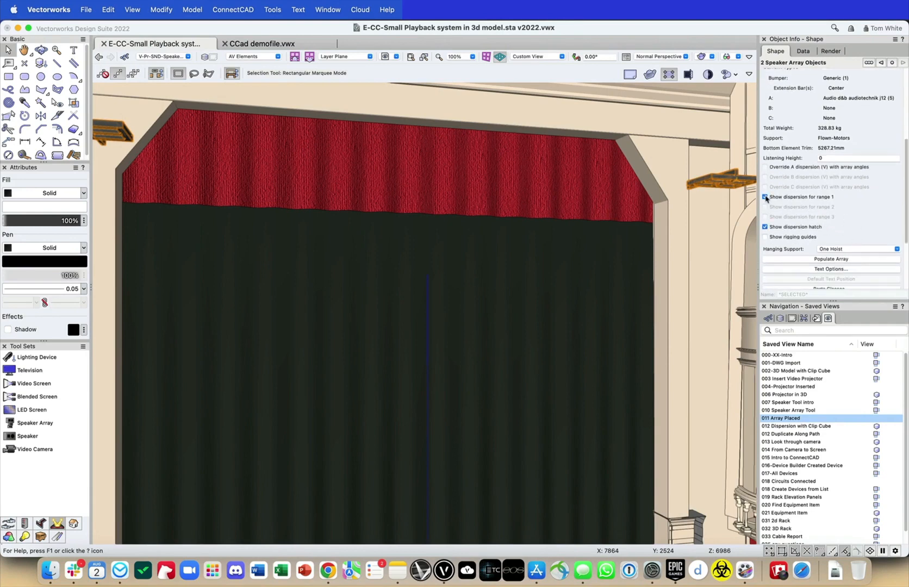
{"action": "left_click", "coordinate": [766, 197]}
{"action": "scroll", "coordinate": [842, 197], "scroll_direction": "down", "scroll_amount": 3}
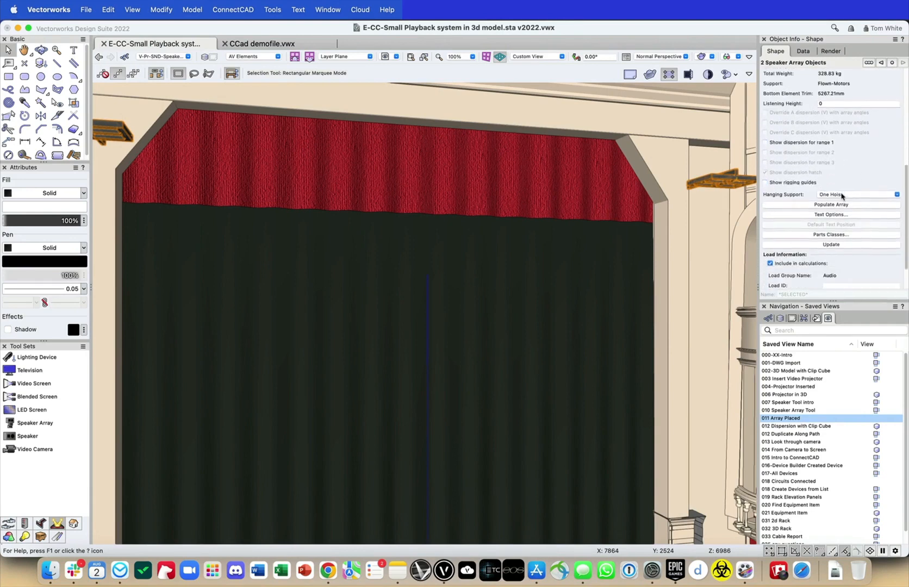
{"action": "left_click", "coordinate": [833, 204]}
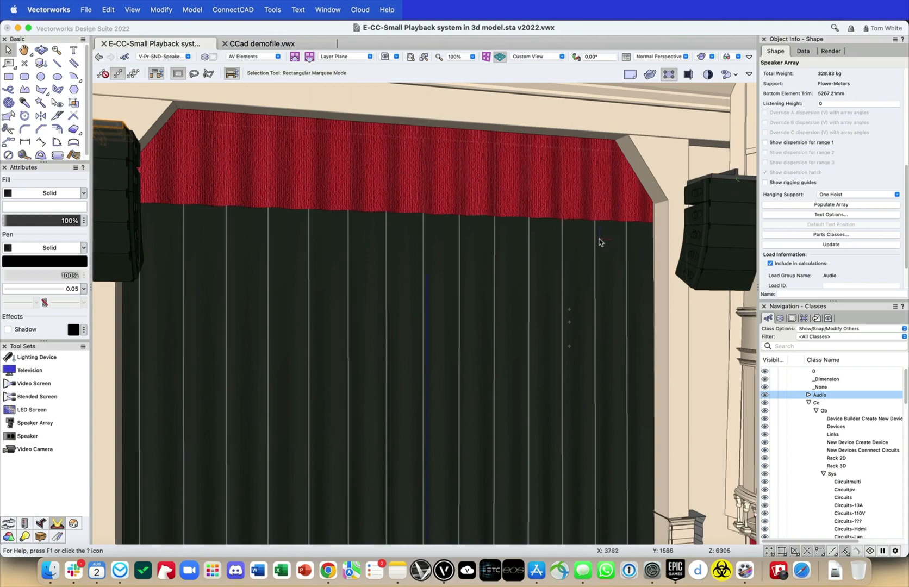
- Switch the projection to Wide Perspective and examine both populated speaker arrays beside the proscenium from several angles
{"action": "mouse_move", "coordinate": [600, 242]}
{"action": "middle_mouse_down", "text": "super"}
{"action": "mouse_move", "coordinate": [591, 247]}
{"action": "mouse_move", "coordinate": [629, 230]}
{"action": "mouse_move", "coordinate": [611, 227]}
{"action": "middle_mouse_up", "text": "super"}
{"action": "left_click", "coordinate": [670, 57]}
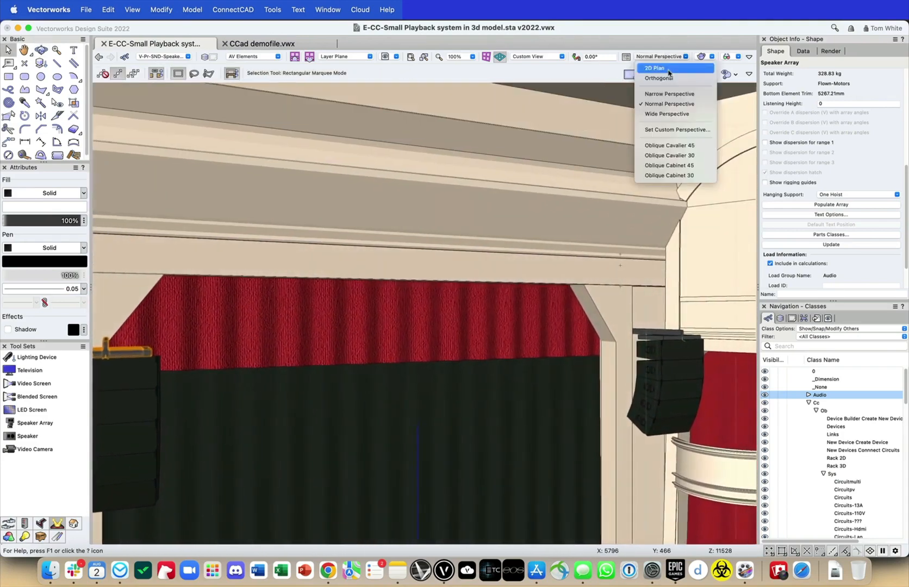
{"action": "left_click", "coordinate": [667, 114]}
{"action": "middle_click_drag", "start_coordinate": [683, 281], "coordinate": [661, 288], "text": "super"}
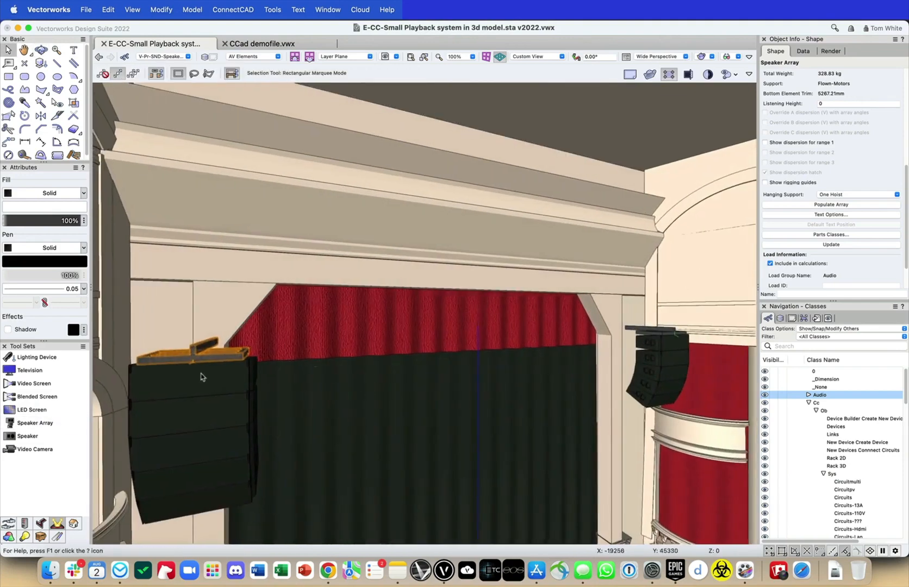
{"action": "middle_click_drag", "start_coordinate": [550, 319], "coordinate": [436, 443], "text": "super"}
{"action": "key", "text": "x"}
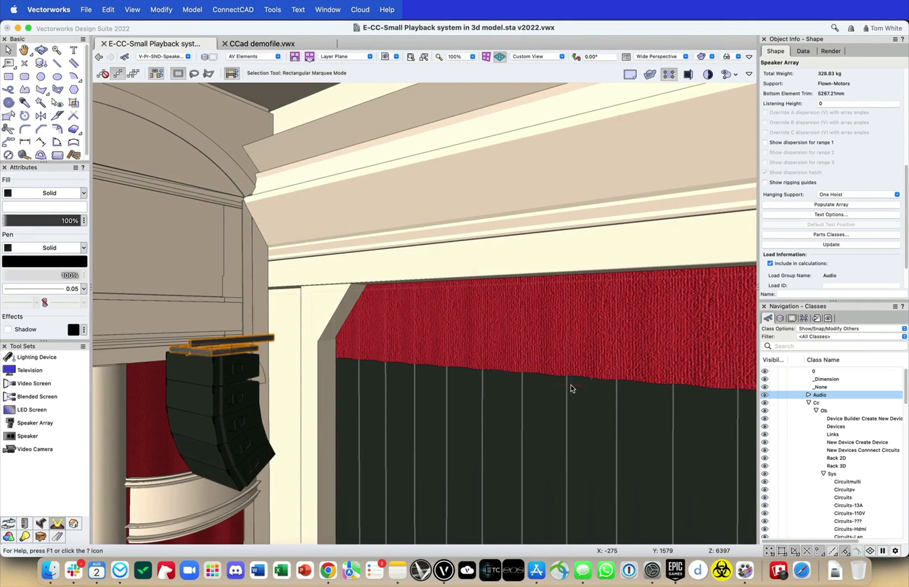
{"action": "key", "text": "shift+c"}
{"action": "left_click_drag", "start_coordinate": [433, 414], "coordinate": [403, 418]}
{"action": "left_click_drag", "start_coordinate": [405, 418], "coordinate": [653, 422]}
- Select all speaker objects with the Select Similar tool matching by Type, and show their range 1 dispersion
{"action": "left_click", "coordinate": [41, 102]}
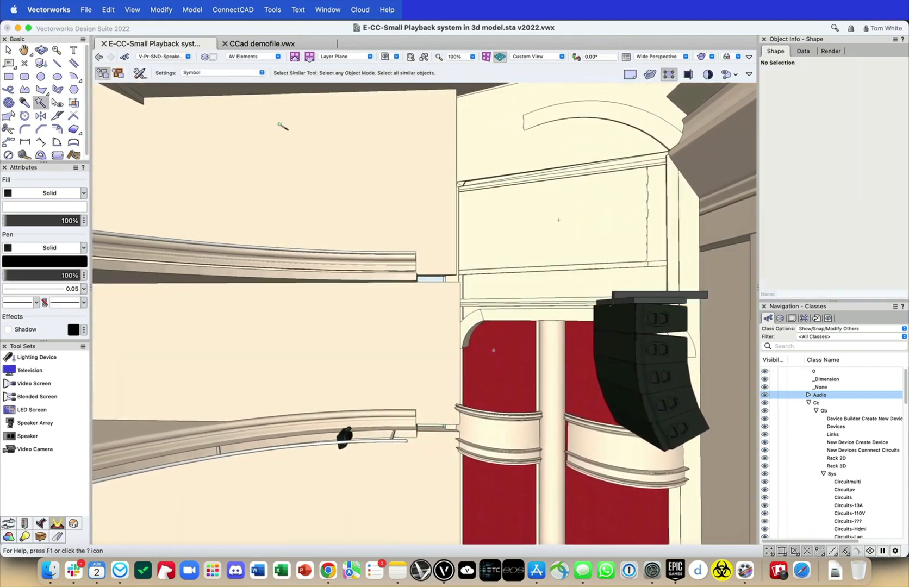
{"action": "left_click", "coordinate": [240, 75]}
{"action": "left_click", "coordinate": [219, 82]}
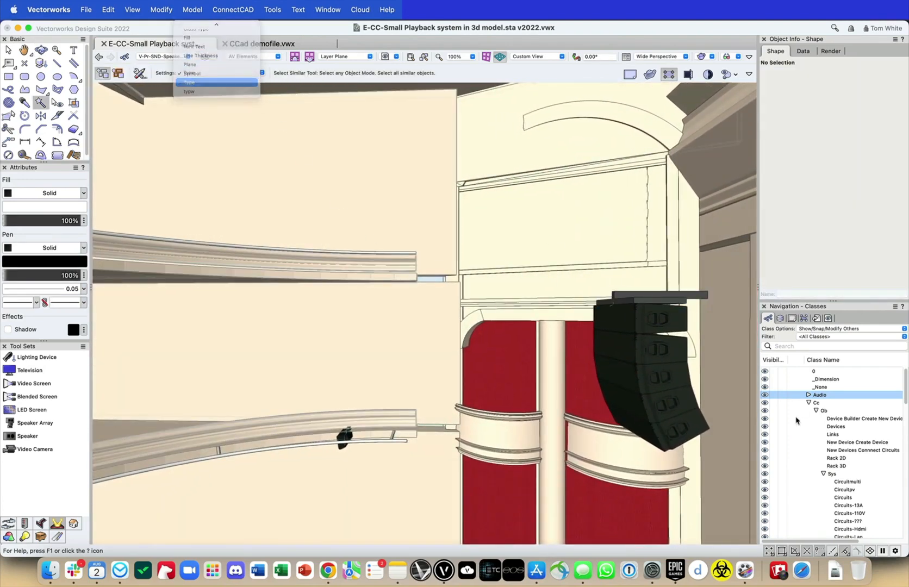
{"action": "scroll", "coordinate": [794, 221], "scroll_direction": "down", "scroll_amount": 15}
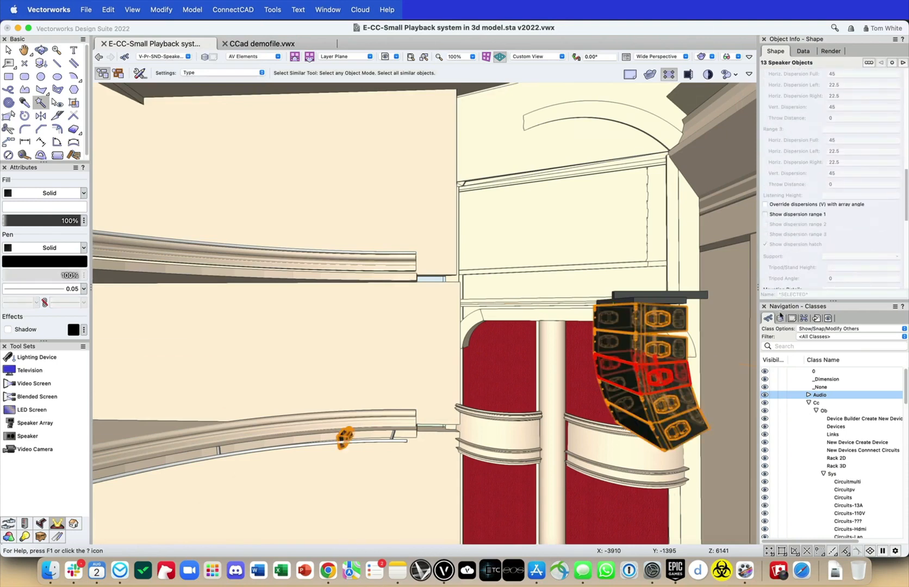
{"action": "left_click", "coordinate": [766, 215]}
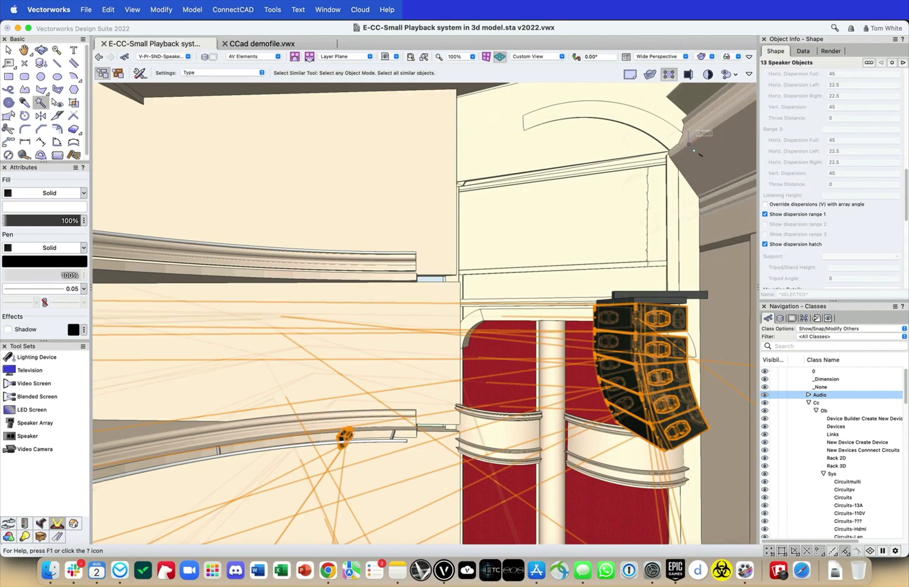
- Set the design layer options to Gray/Snap Others to view the speaker dispersions through the grayed venue
{"action": "middle_click_drag", "start_coordinate": [692, 165], "coordinate": [778, 321], "text": "super"}
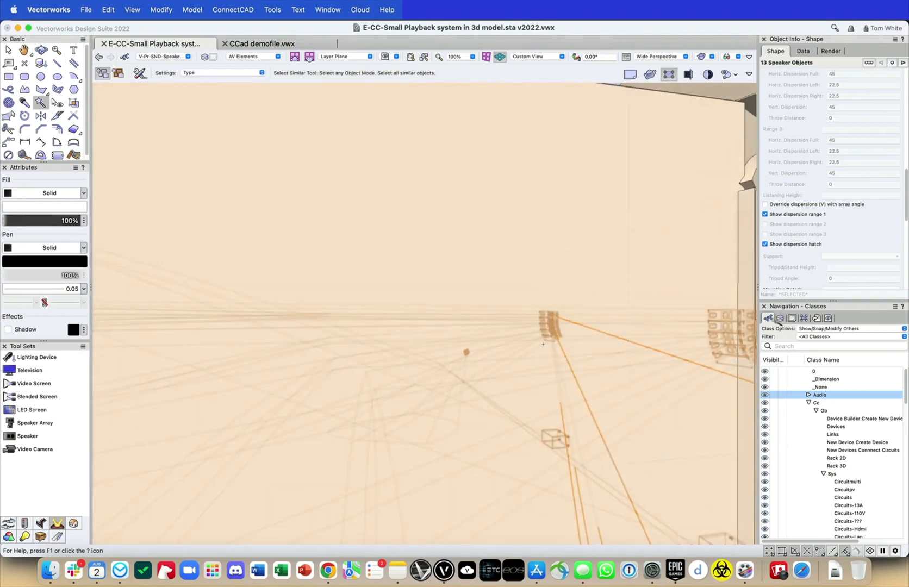
{"action": "left_click", "coordinate": [780, 319]}
{"action": "left_click", "coordinate": [821, 329]}
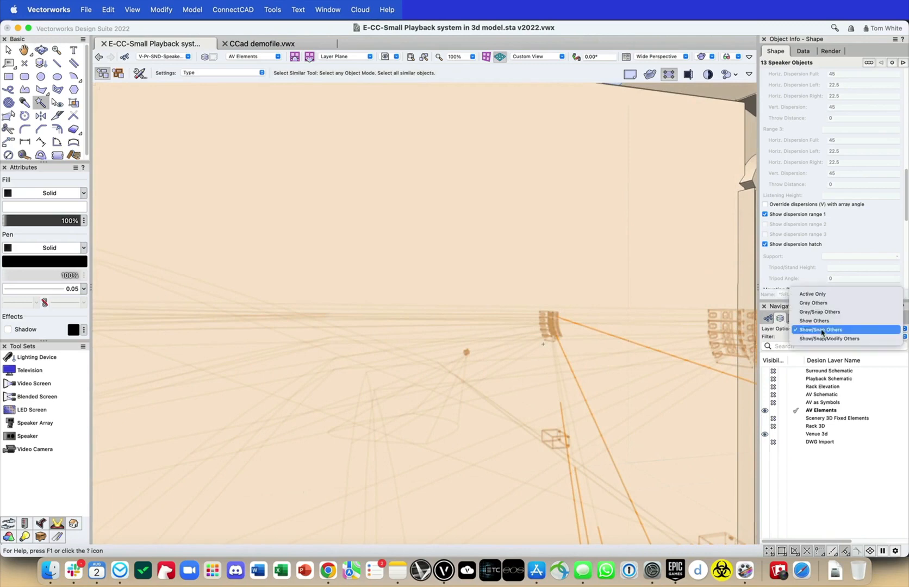
{"action": "left_click", "coordinate": [833, 314]}
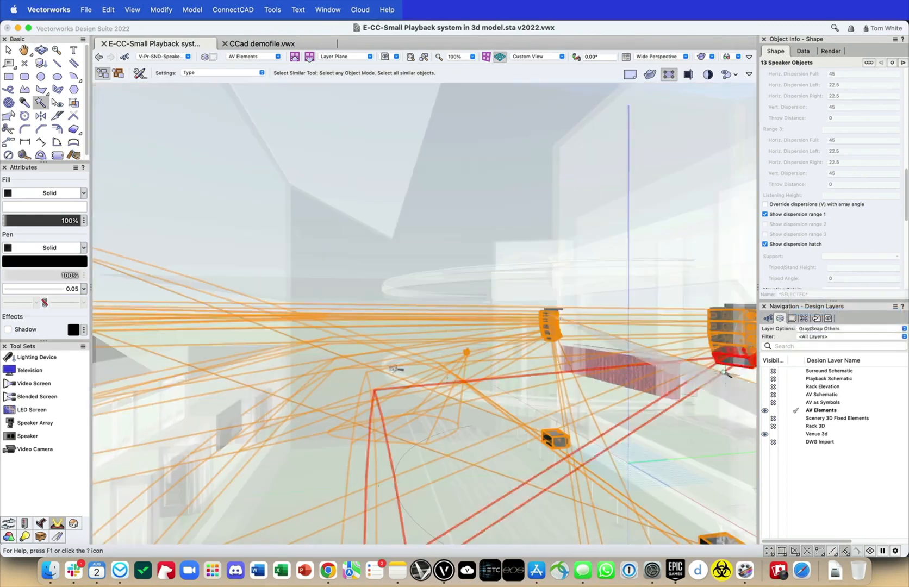
{"action": "middle_click_drag", "start_coordinate": [728, 354], "coordinate": [283, 375], "text": "super"}
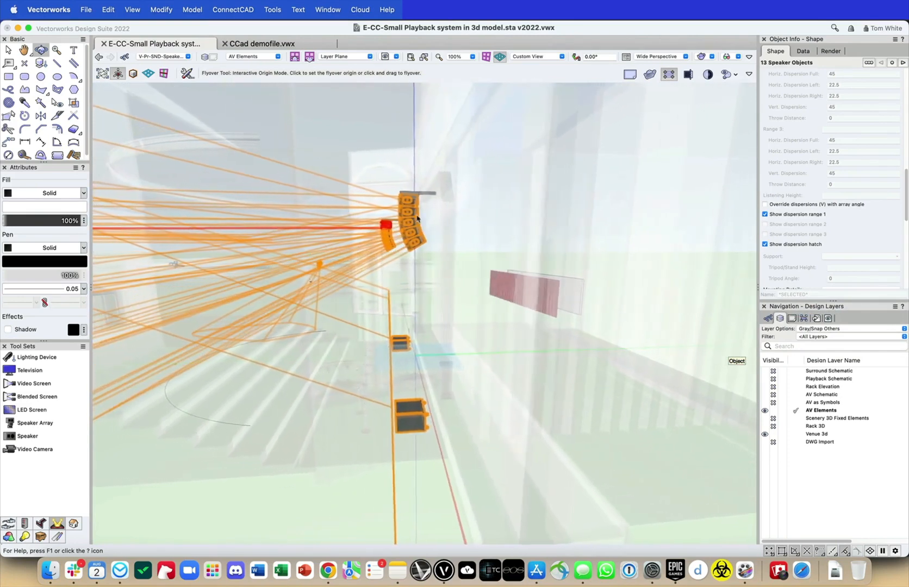
- Select both speaker array bumpers with the Select Similar tool, matching by Type
{"action": "left_click", "coordinate": [42, 102]}
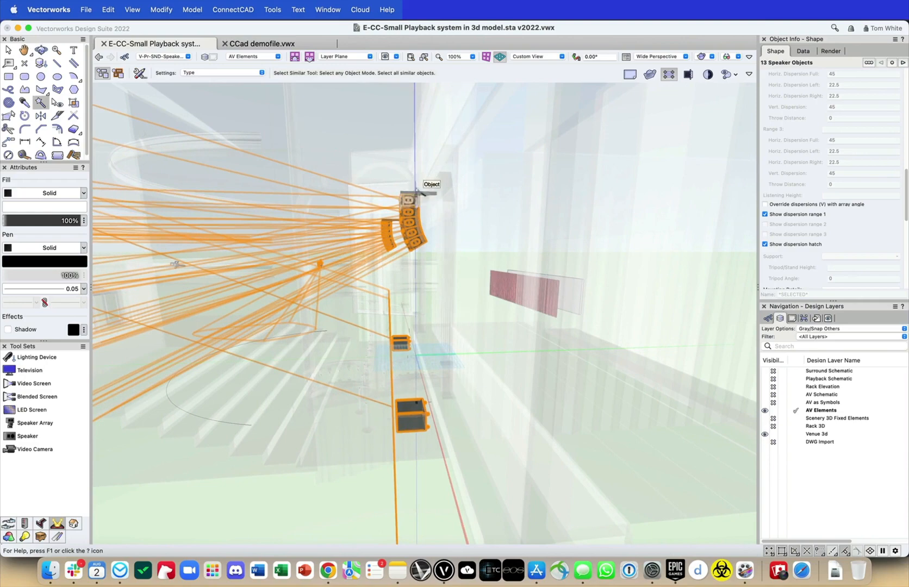
{"action": "mouse_move", "coordinate": [424, 192]}
{"action": "middle_mouse_down", "text": "super"}
{"action": "mouse_move", "coordinate": [410, 185]}
{"action": "mouse_move", "coordinate": [403, 201]}
{"action": "mouse_move", "coordinate": [432, 205]}
{"action": "middle_mouse_up", "text": "super"}
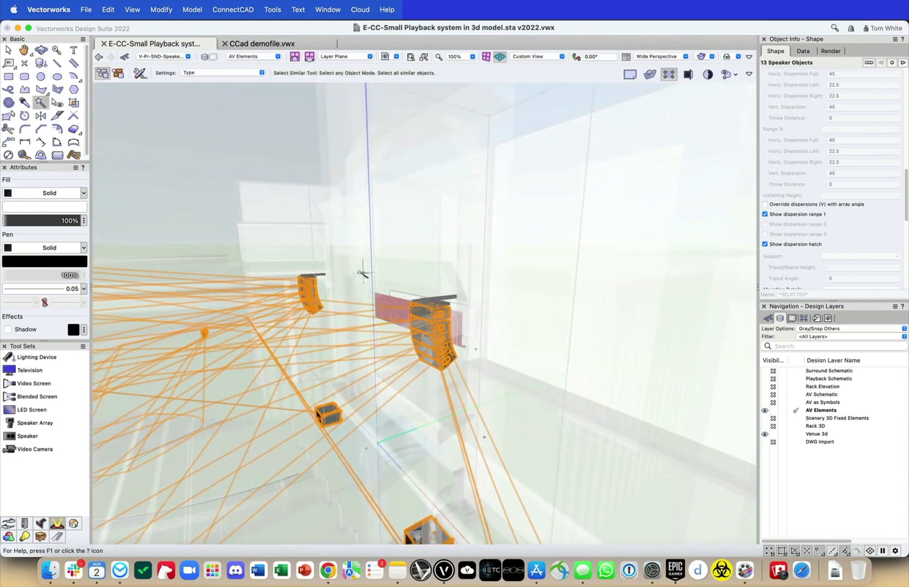
{"action": "left_click", "coordinate": [304, 275]}
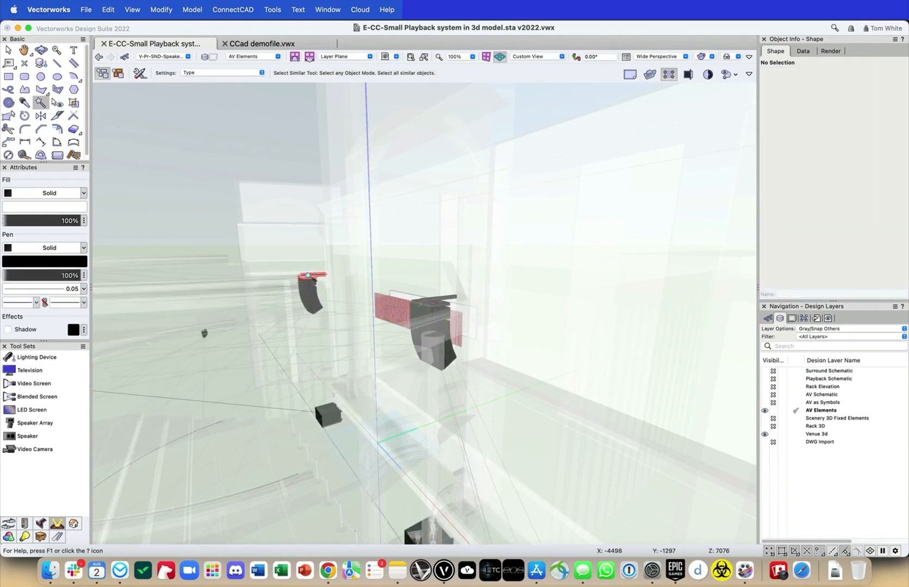
{"action": "left_click", "coordinate": [320, 274]}
{"action": "scroll", "coordinate": [859, 153], "scroll_direction": "up", "scroll_amount": 10}
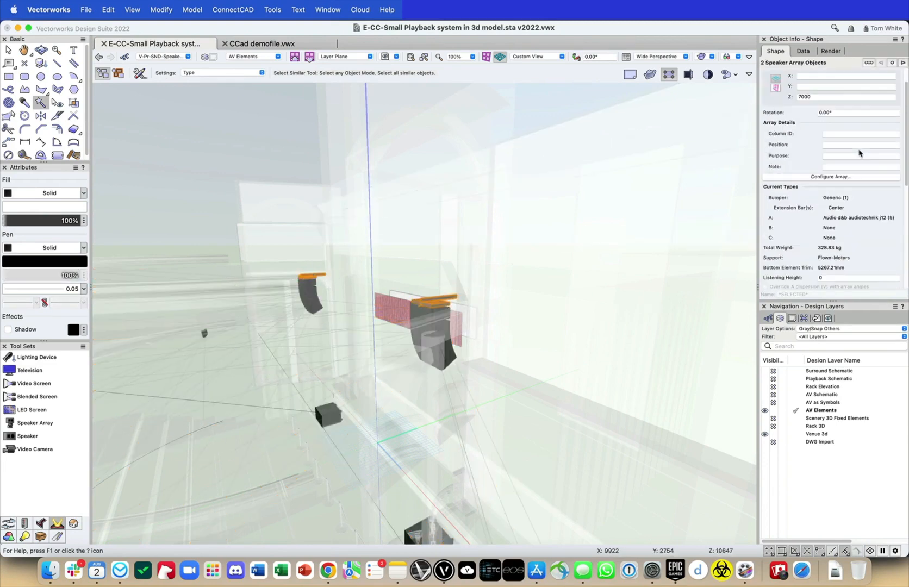
- Open the configuration of both arrays and set speaker 5's angle relative to preceding to 12
{"action": "left_click", "coordinate": [845, 177]}
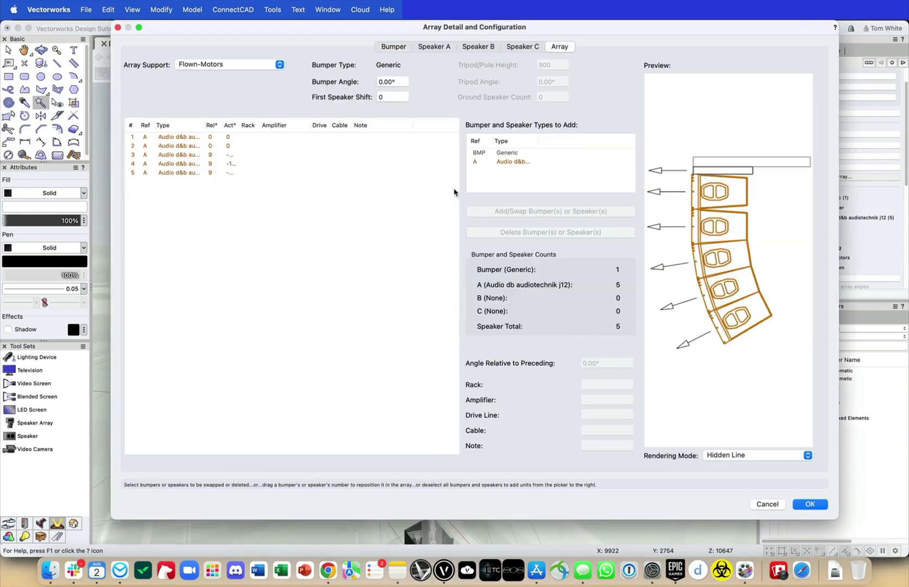
{"action": "left_click", "coordinate": [184, 138]}
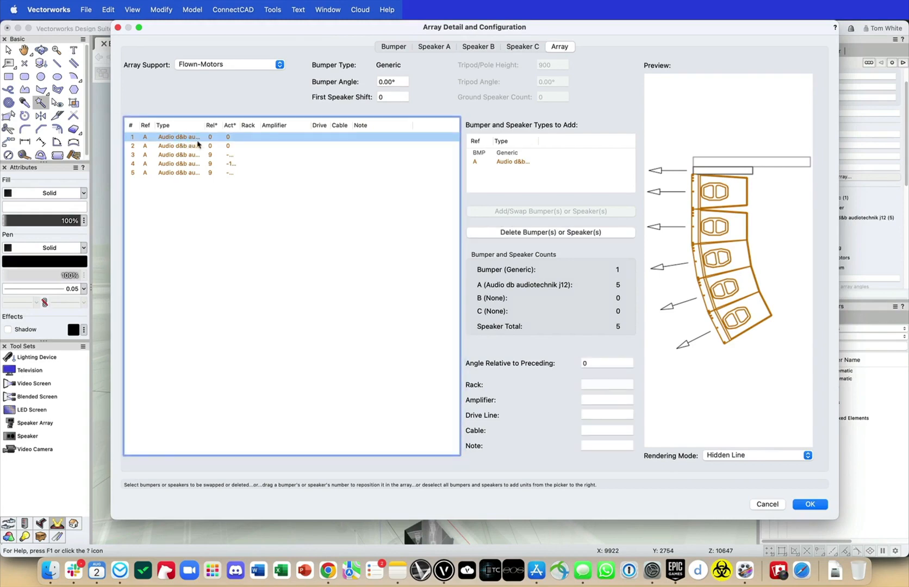
{"action": "left_click", "coordinate": [183, 147]}
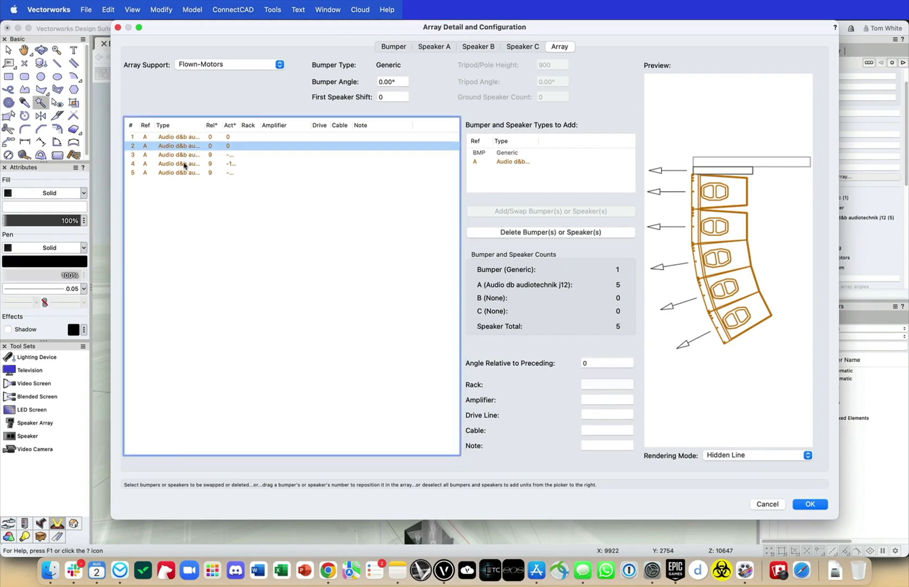
{"action": "left_click", "coordinate": [179, 173]}
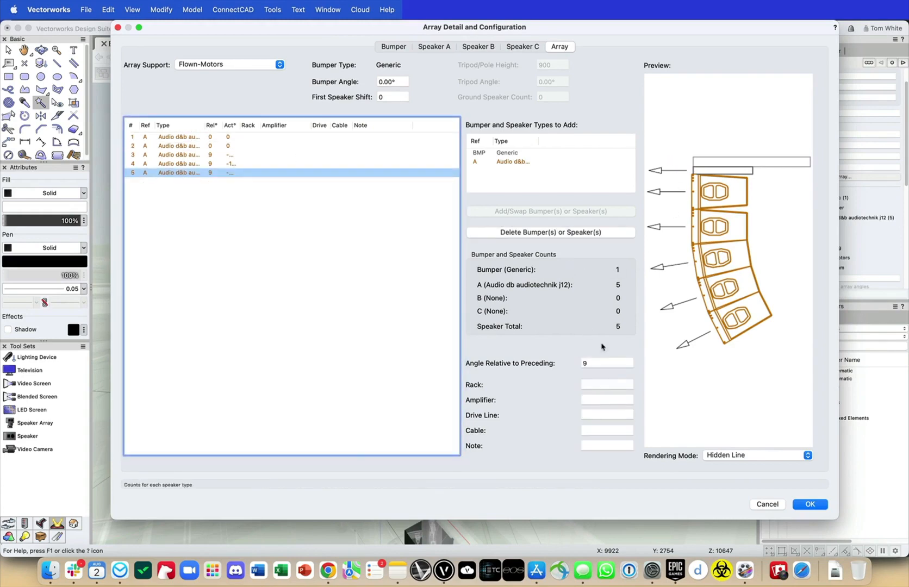
{"action": "left_click", "coordinate": [591, 364]}
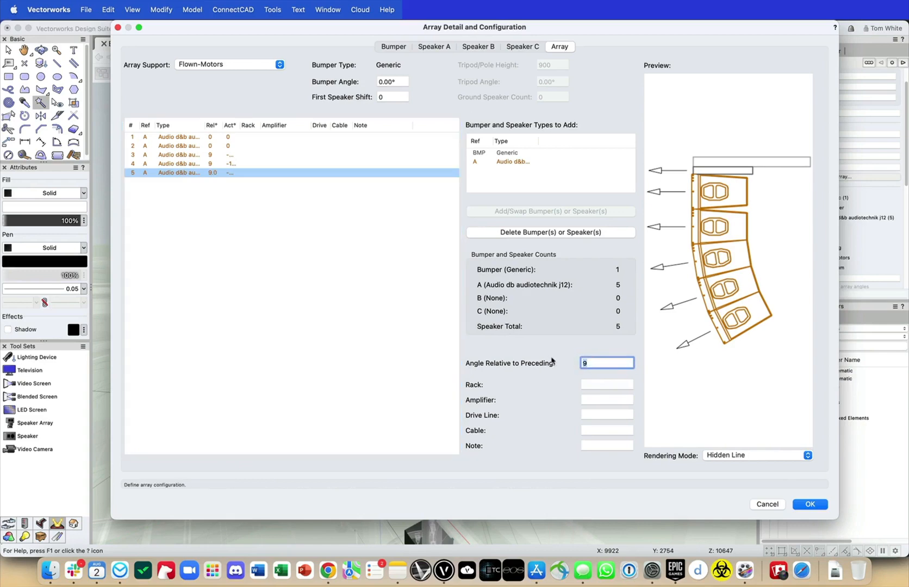
{"action": "type", "text": "12"}
{"action": "key", "text": "Tab"}
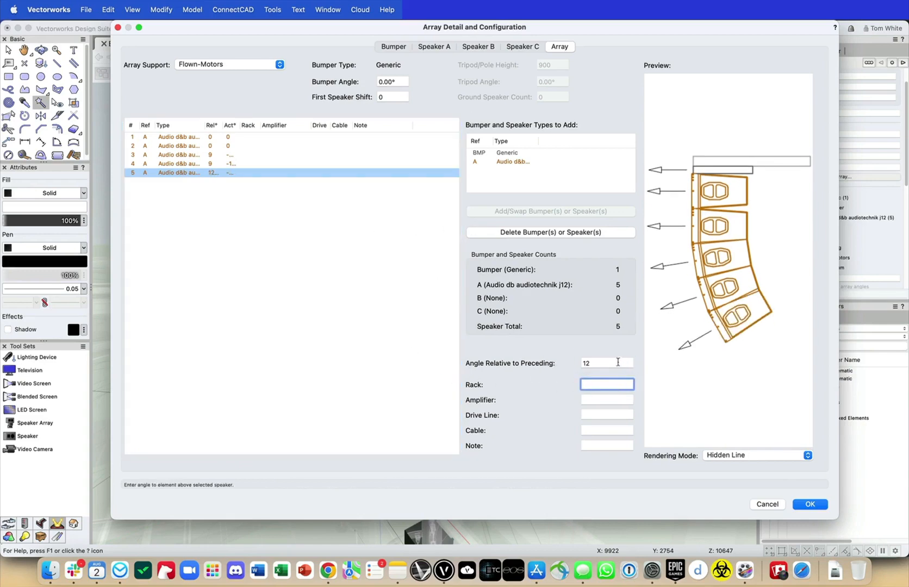
- Set the angle relative to preceding to 7 for speaker 2 and to 5 for speaker 1
{"action": "left_click", "coordinate": [166, 164]}
{"action": "left_click", "coordinate": [185, 155]}
{"action": "left_click", "coordinate": [191, 146]}
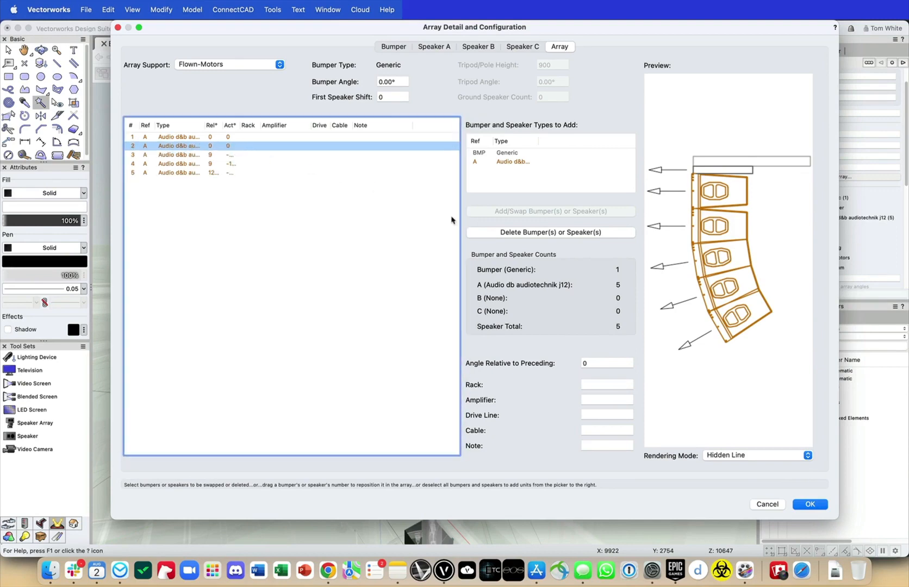
{"action": "left_click_drag", "start_coordinate": [490, 354], "coordinate": [485, 342]}
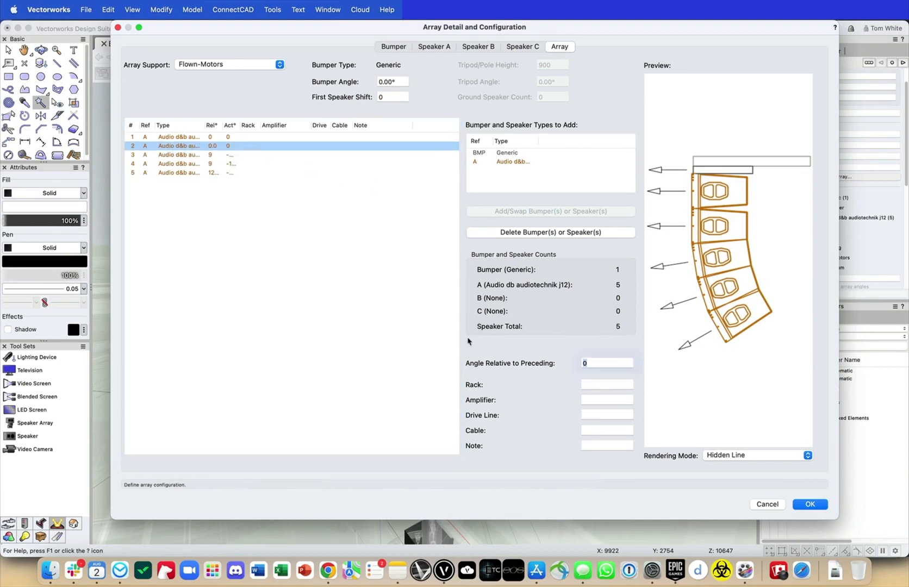
{"action": "type", "text": "7"}
{"action": "left_click", "coordinate": [166, 136]}
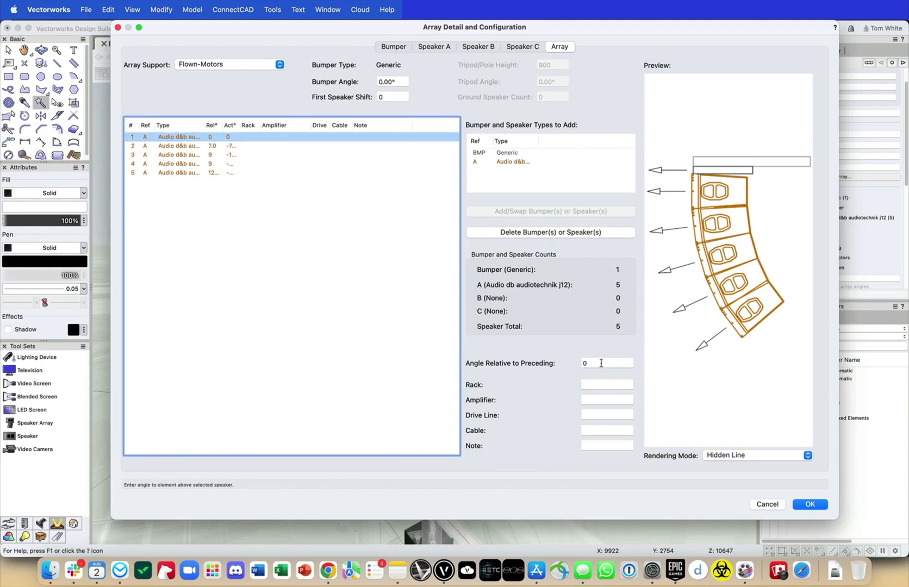
{"action": "key", "text": "Tab"}
{"action": "type", "text": "5"}
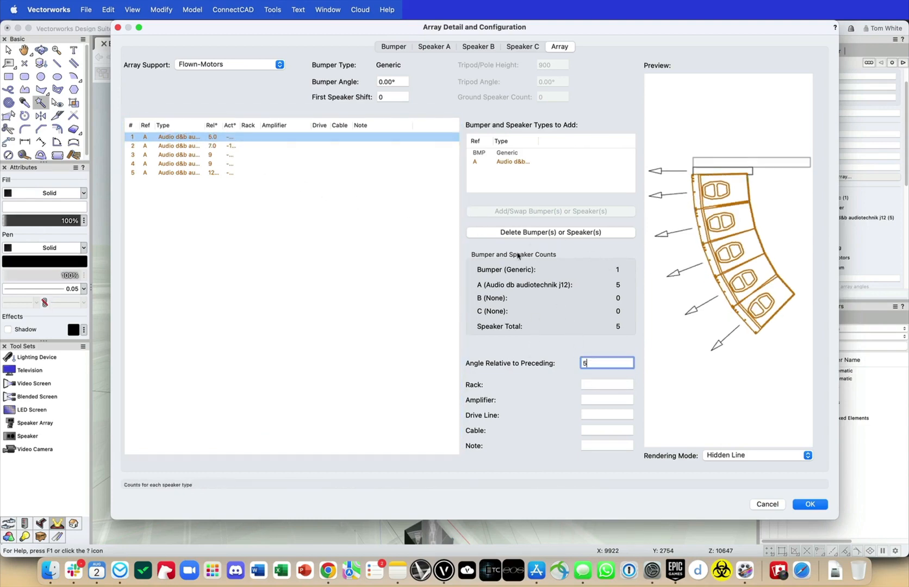
- Set the generic bumper's angle to -3 for both speaker arrays and apply the array configuration
{"action": "left_click", "coordinate": [511, 154]}
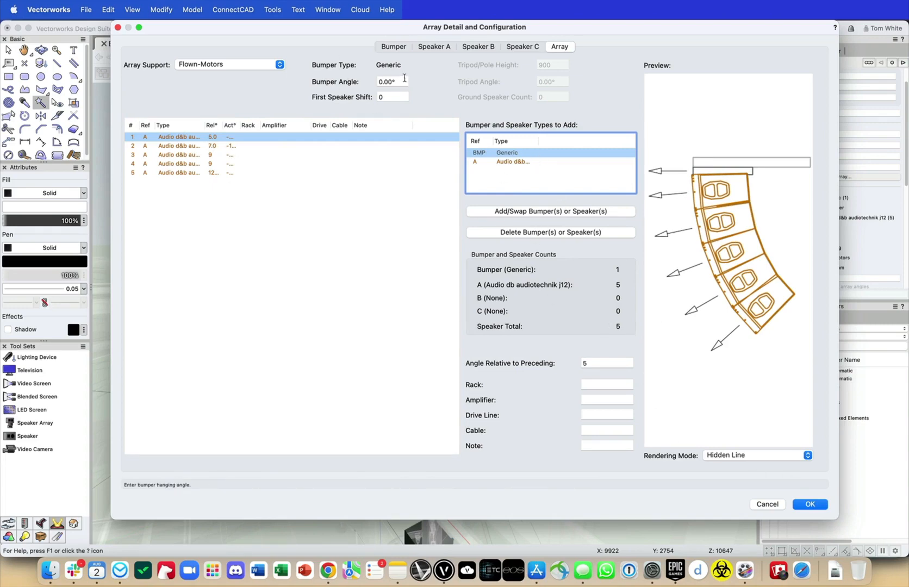
{"action": "left_click_drag", "start_coordinate": [400, 82], "coordinate": [241, 57]}
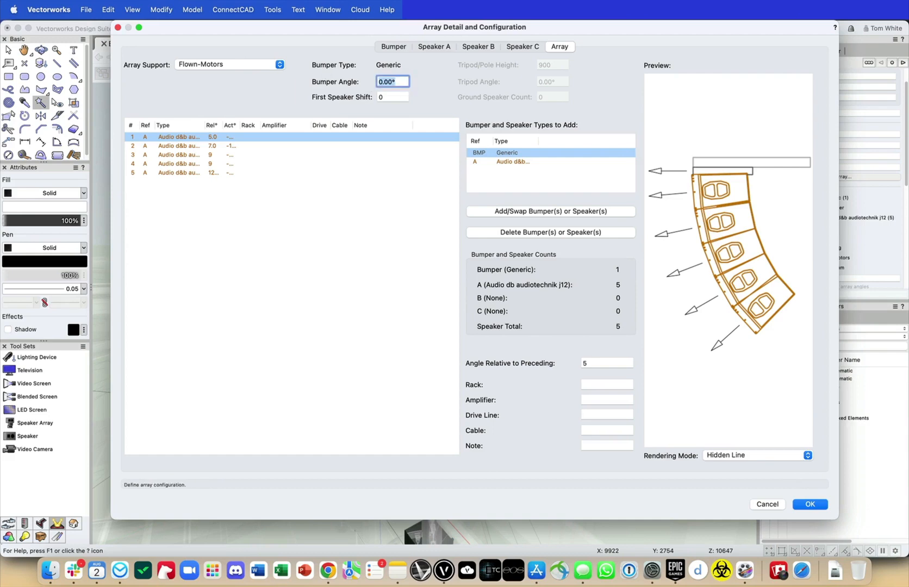
{"action": "type", "text": "1"}
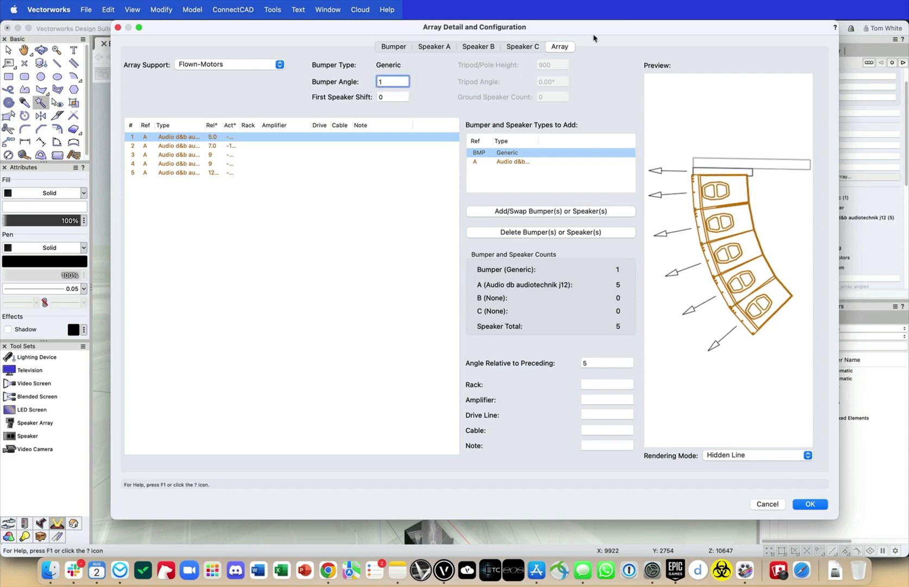
{"action": "key", "text": "BackSpace"}
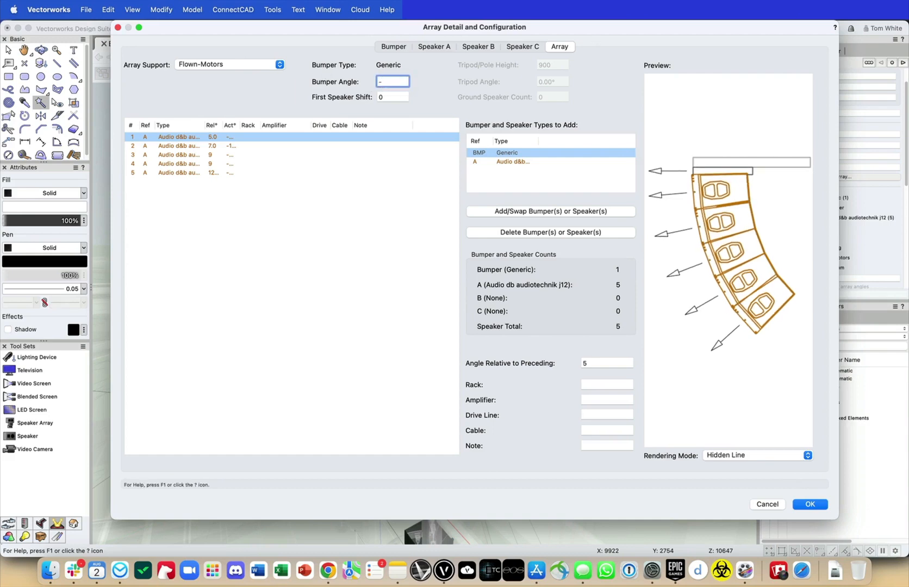
{"action": "type", "text": "-3"}
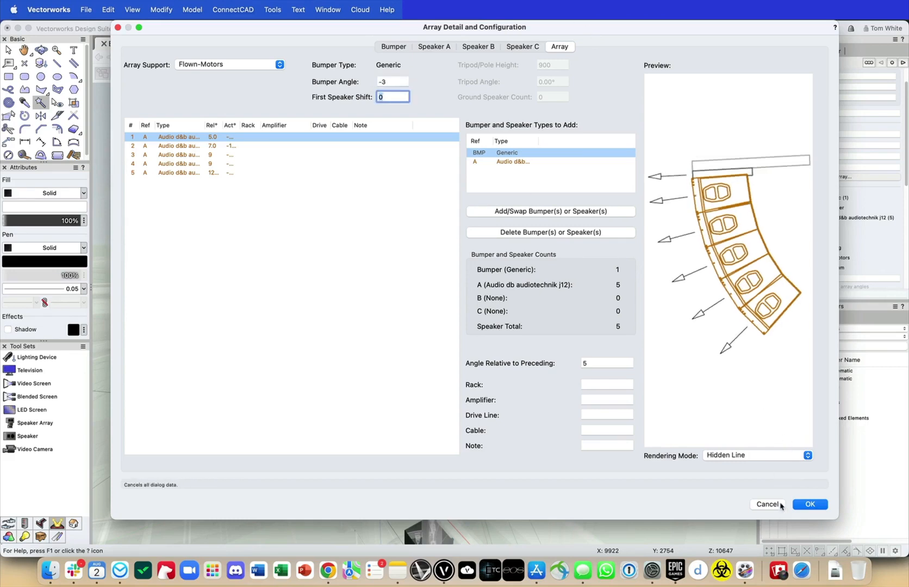
{"action": "left_click", "coordinate": [807, 504]}
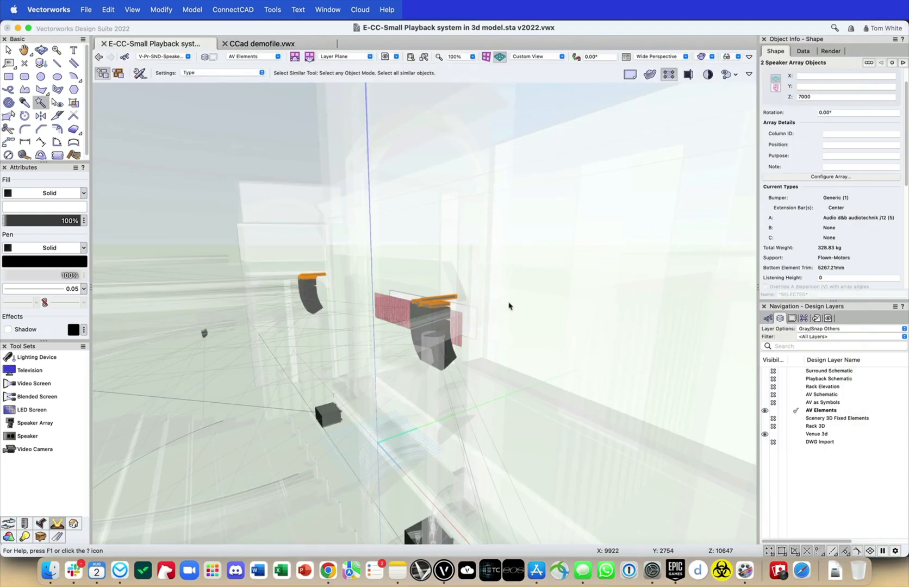
- Deselect the arrays and examine the speaker dispersions across the venue from other 3D angles
{"action": "key", "text": "x"}
{"action": "left_click", "coordinate": [545, 173]}
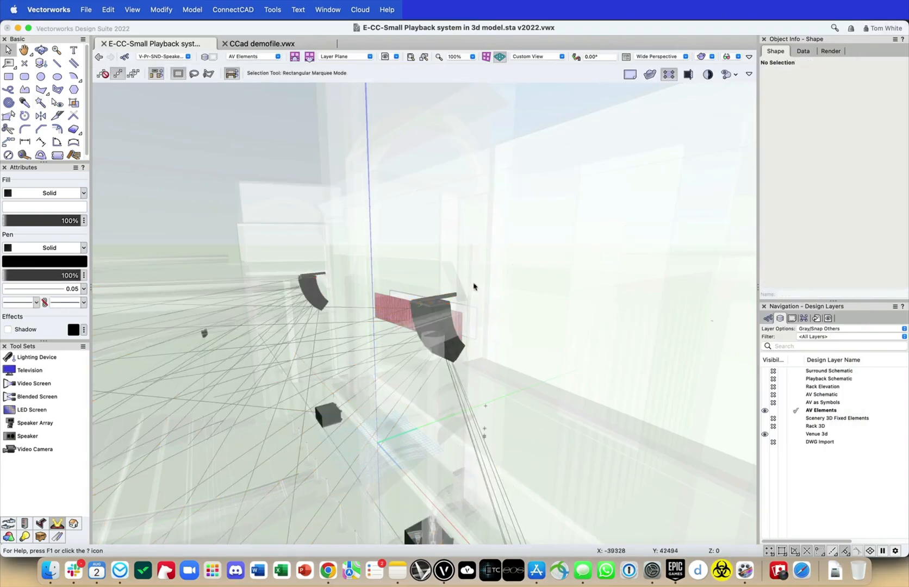
{"action": "key", "text": "shift+c"}
{"action": "left_click_drag", "start_coordinate": [475, 280], "coordinate": [595, 170]}
{"action": "left_click_drag", "start_coordinate": [136, 311], "coordinate": [308, 278]}
{"action": "key", "text": "x"}
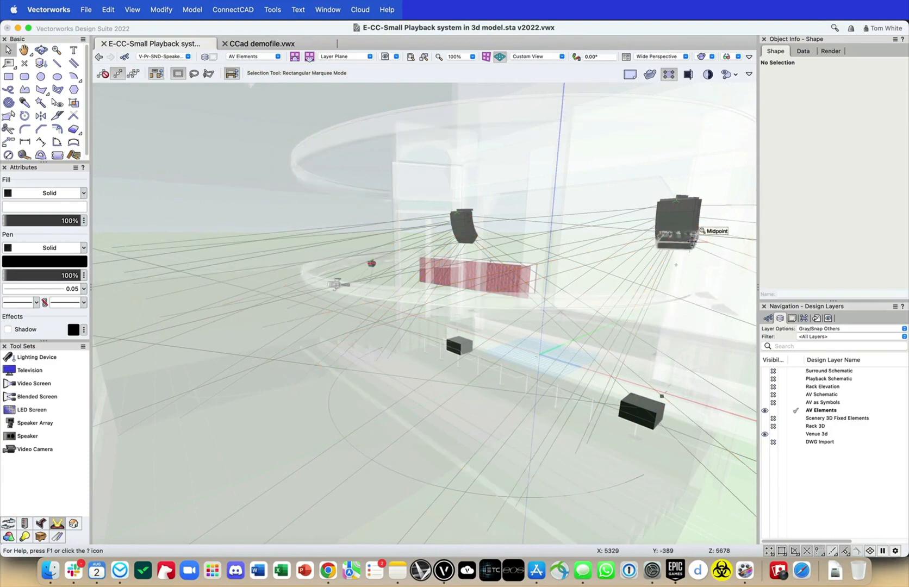
- Show the speaker layout around the proscenium in Top/Plan view and filter the class list by "disp"
{"action": "key", "text": "super+5"}
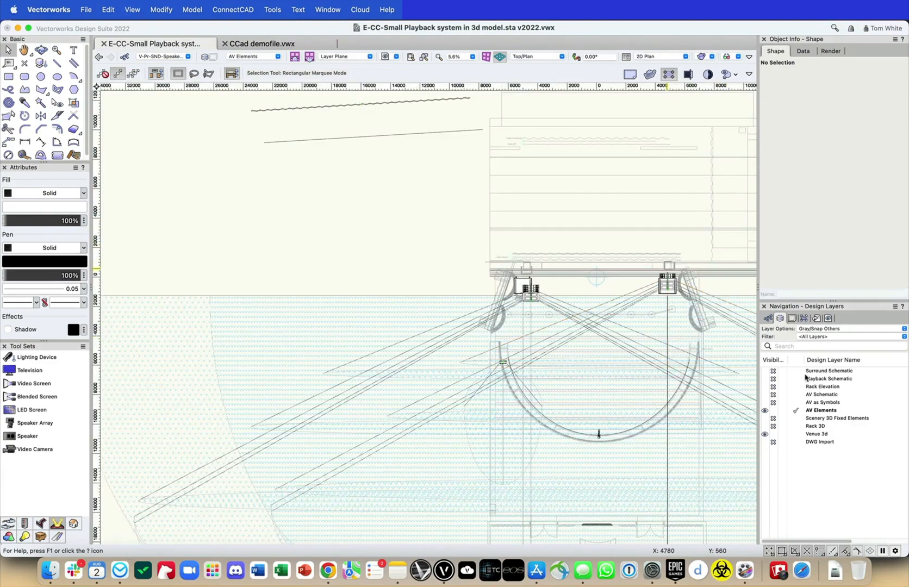
{"action": "middle_click_drag", "start_coordinate": [373, 254], "coordinate": [219, 191]}
{"action": "scroll", "coordinate": [370, 220], "scroll_direction": "up", "scroll_amount": 5}
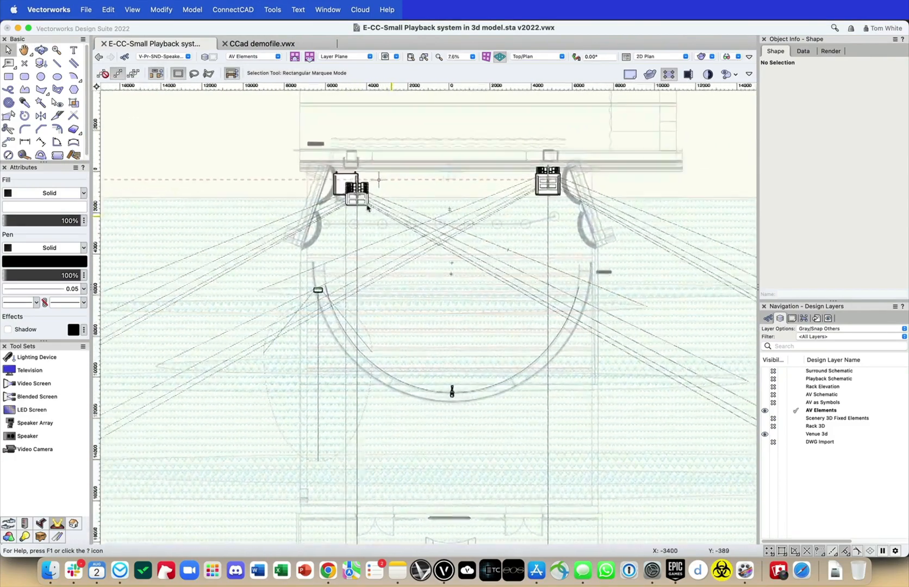
{"action": "scroll", "coordinate": [401, 157], "scroll_direction": "up", "scroll_amount": 1}
{"action": "middle_click_drag", "start_coordinate": [374, 120], "coordinate": [379, 166]}
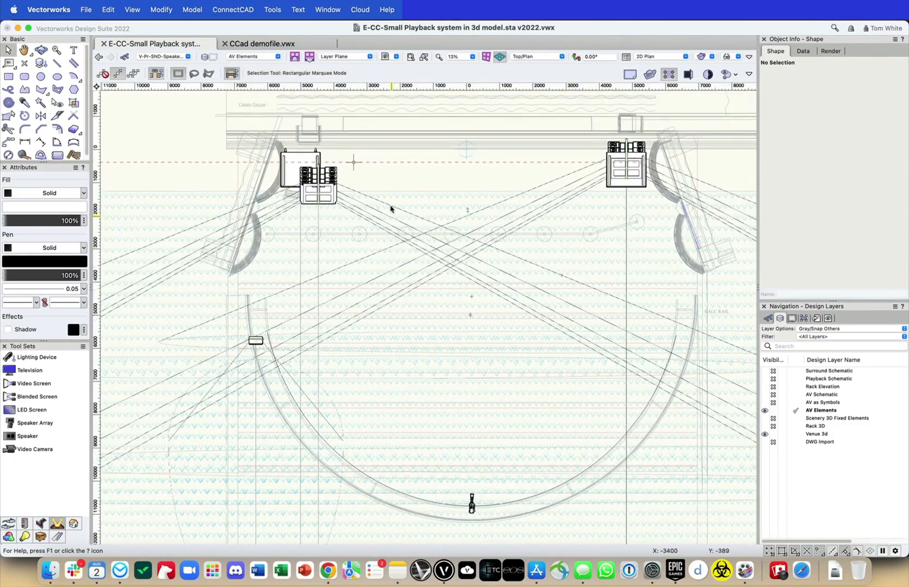
{"action": "left_click", "coordinate": [768, 318]}
{"action": "left_click", "coordinate": [840, 347]}
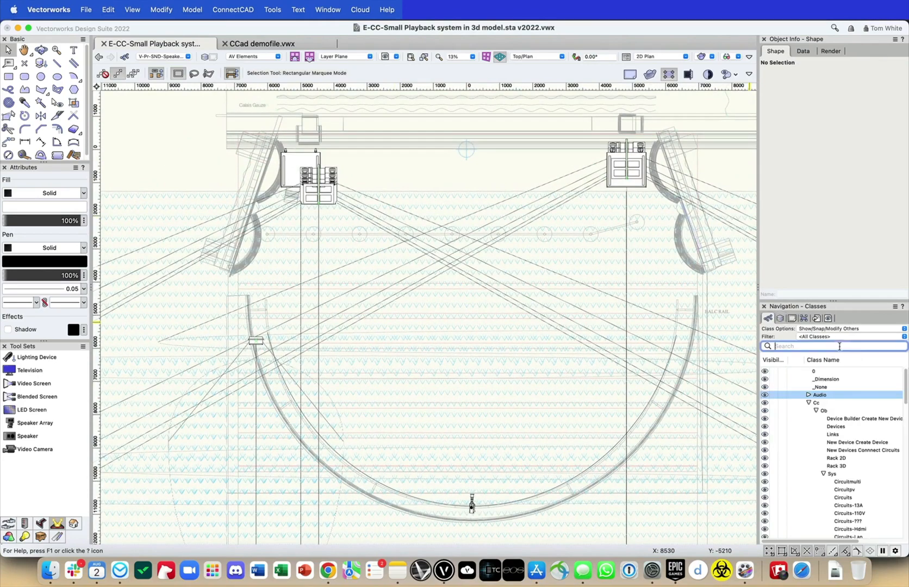
{"action": "type", "text": "disp"}
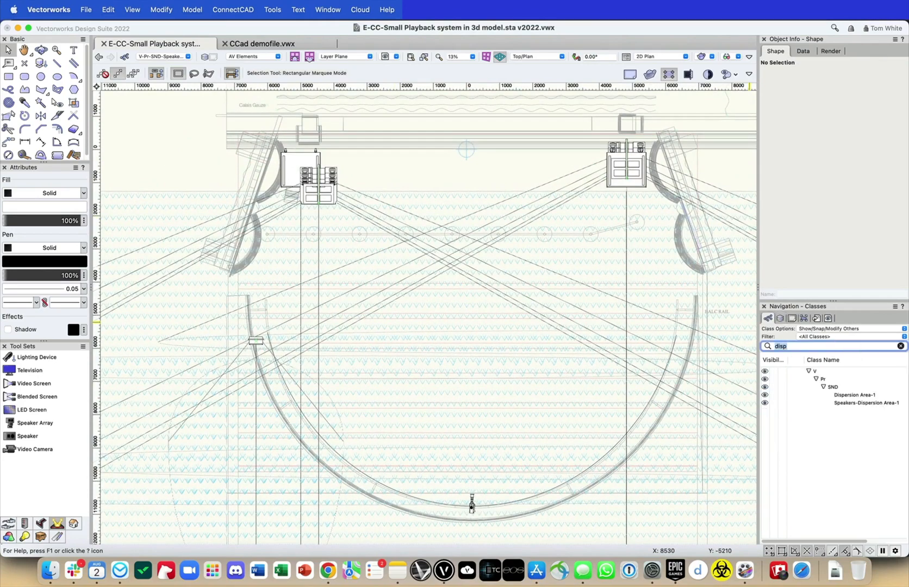
- Hide the Dispersion Area-1 and Speakers-Dispersion Area-1 classes and make both visible again
{"action": "left_click", "coordinate": [773, 395]}
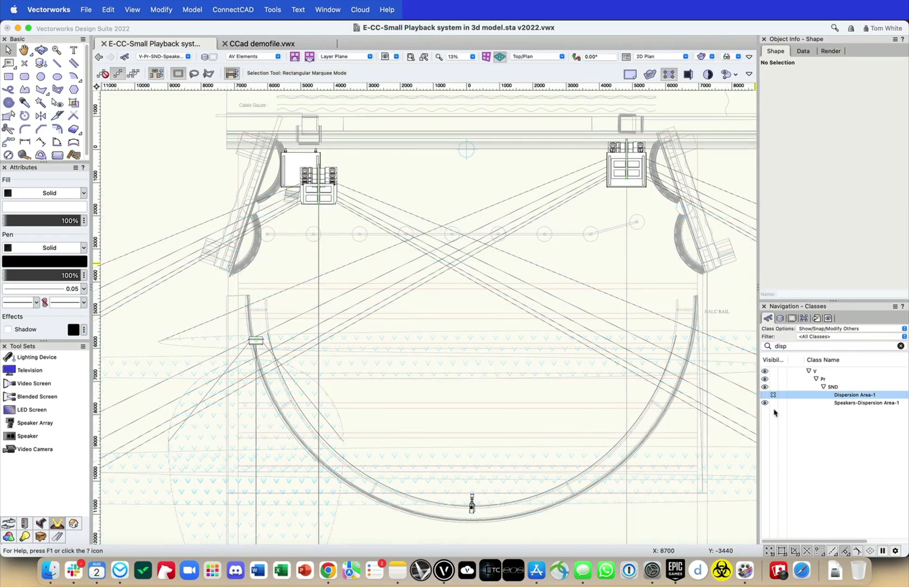
{"action": "left_click", "coordinate": [774, 402]}
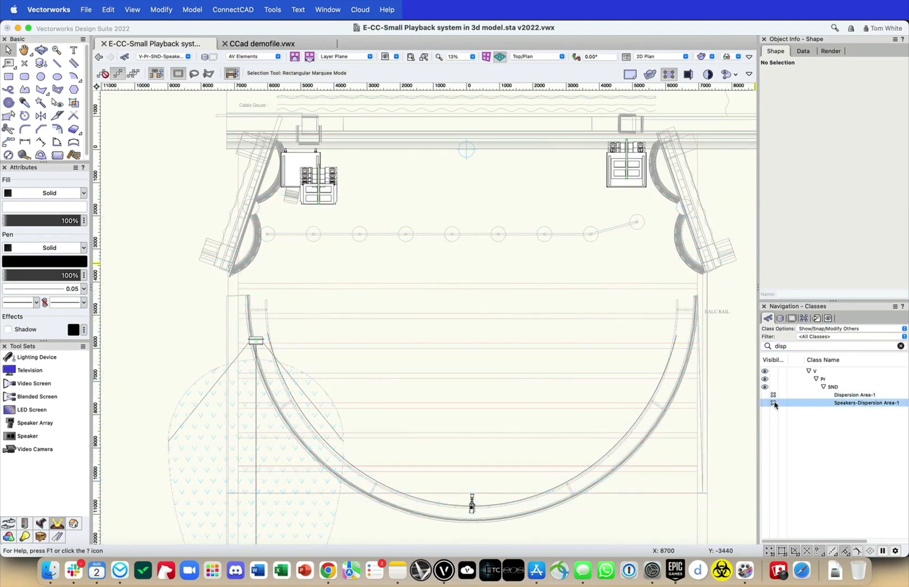
{"action": "left_click", "coordinate": [766, 396]}
{"action": "left_click", "coordinate": [765, 403]}
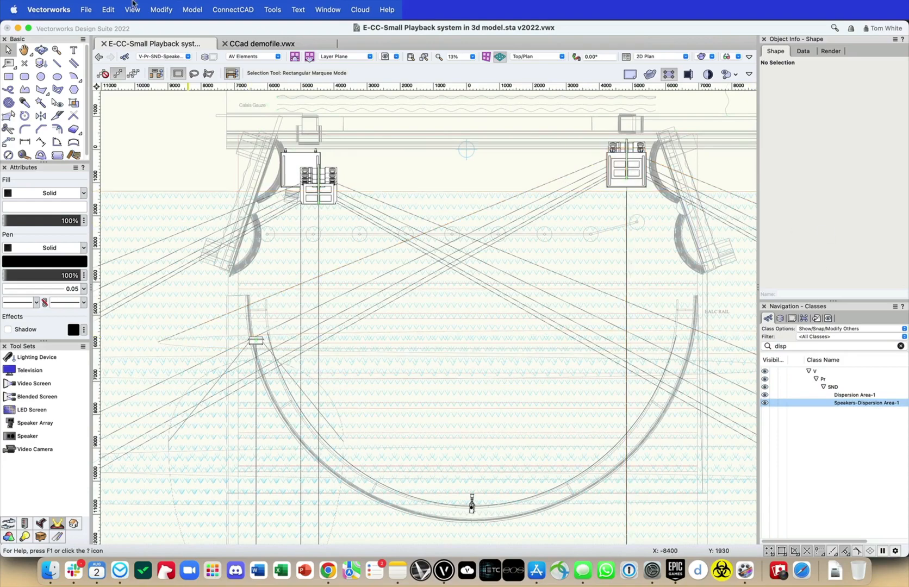
- Select the flown speakers with the Select Similar tool, matching by Type, and turn off their dispersion display
{"action": "left_click", "coordinate": [41, 102]}
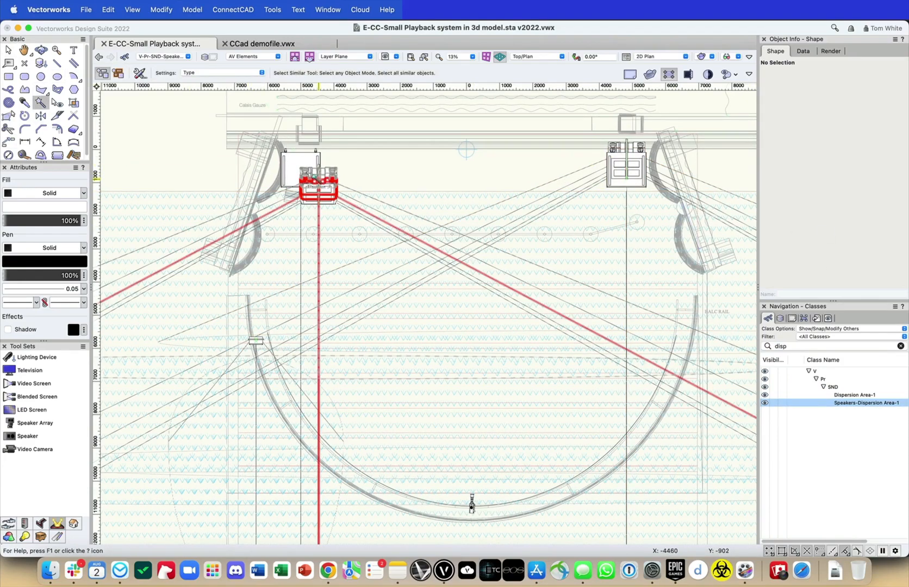
{"action": "left_click", "coordinate": [315, 178]}
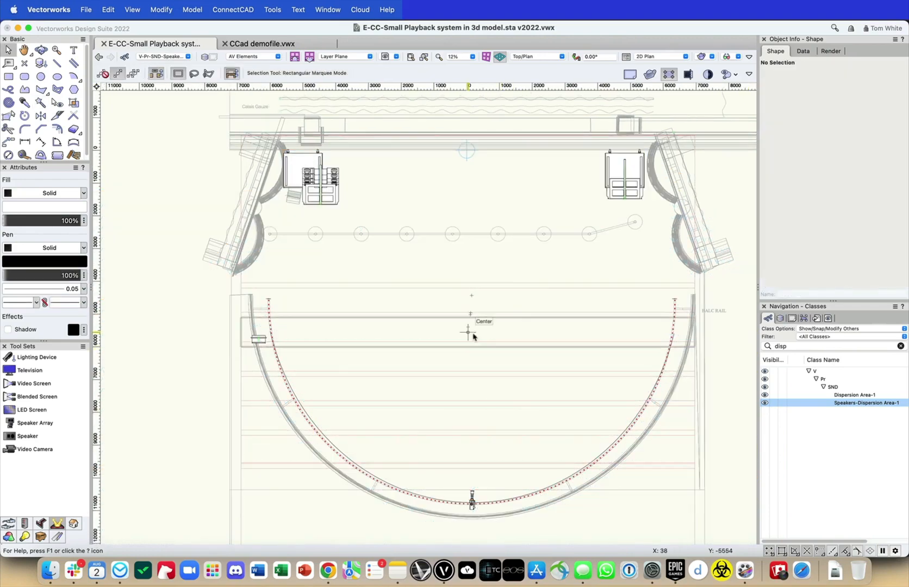
- Move the small yoked-down speaker from the curved balcony front to the open area inside the balcony rail
{"action": "scroll", "coordinate": [472, 334], "scroll_direction": "up", "scroll_amount": 2}
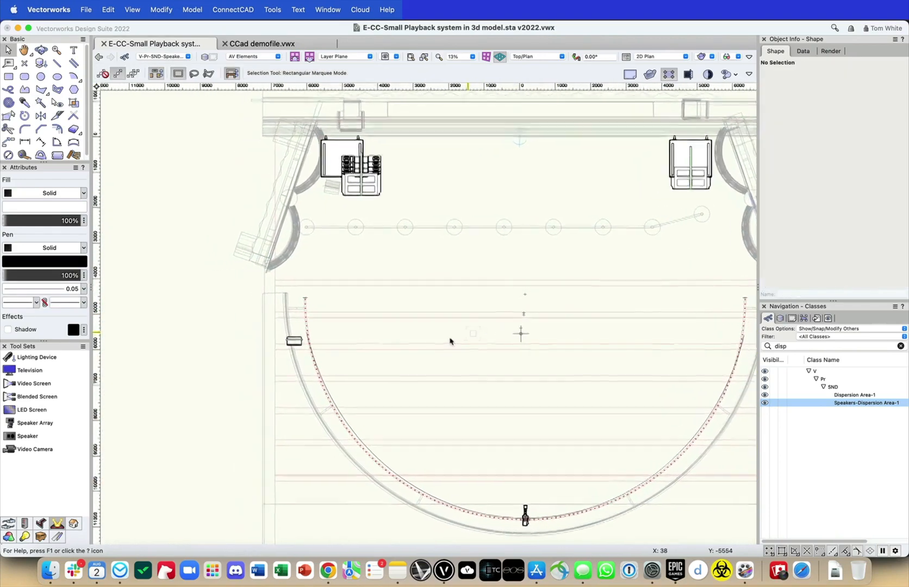
{"action": "scroll", "coordinate": [450, 341], "scroll_direction": "up", "scroll_amount": 5}
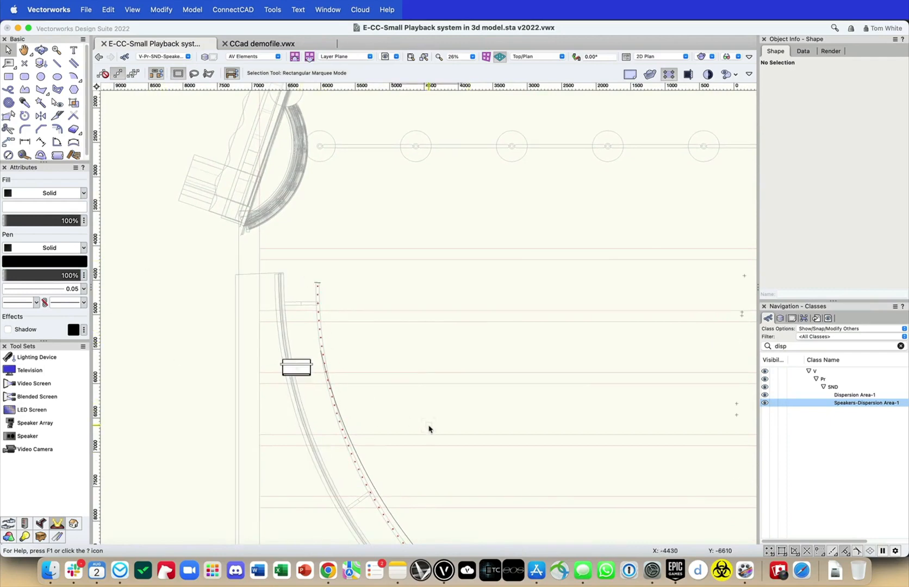
{"action": "scroll", "coordinate": [429, 429], "scroll_direction": "down", "scroll_amount": 1}
{"action": "scroll", "coordinate": [408, 416], "scroll_direction": "down", "scroll_amount": 3}
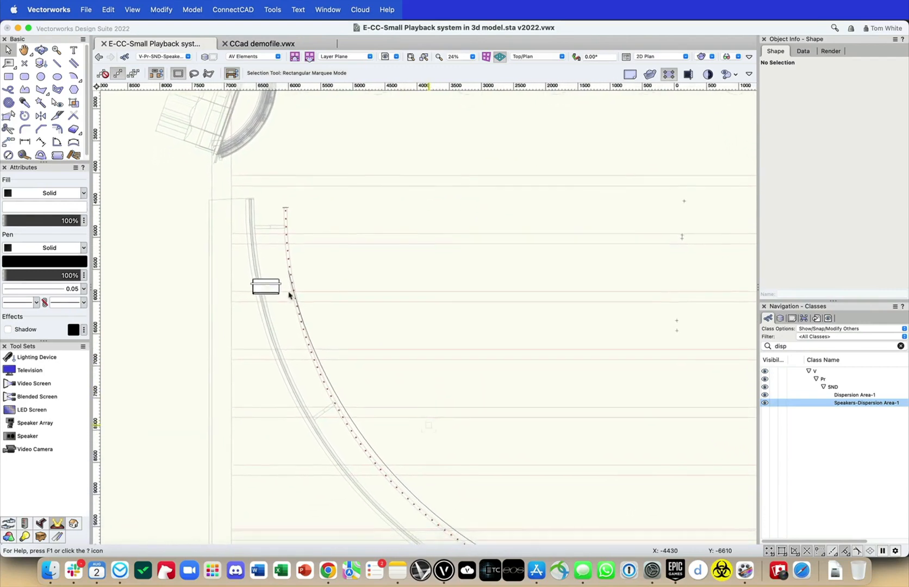
{"action": "scroll", "coordinate": [289, 296], "scroll_direction": "down", "scroll_amount": 3}
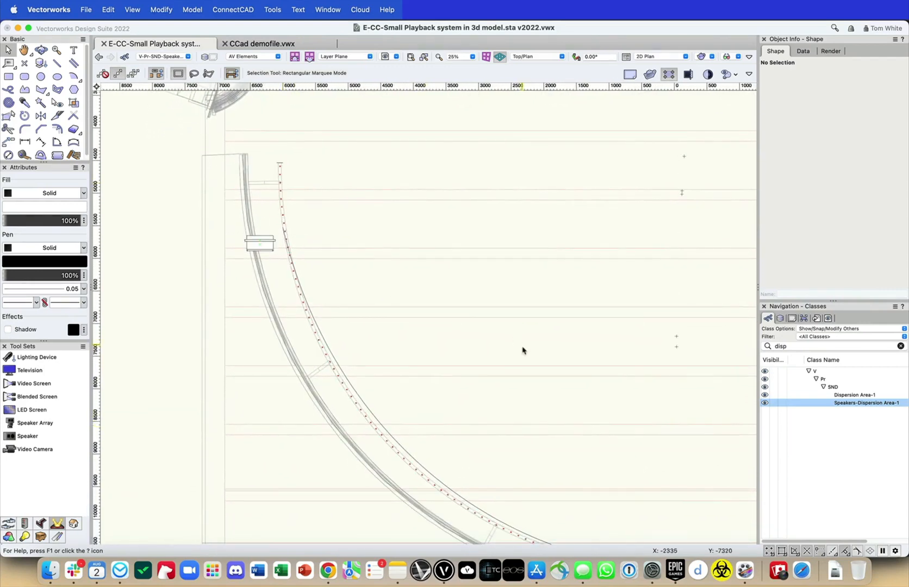
{"action": "left_click", "coordinate": [277, 245]}
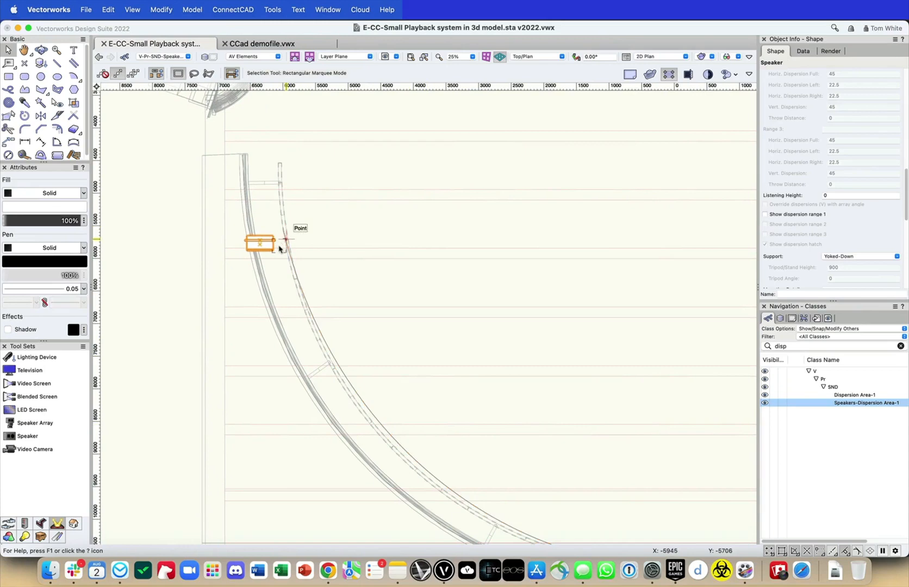
{"action": "left_click_drag", "start_coordinate": [267, 246], "coordinate": [348, 222]}
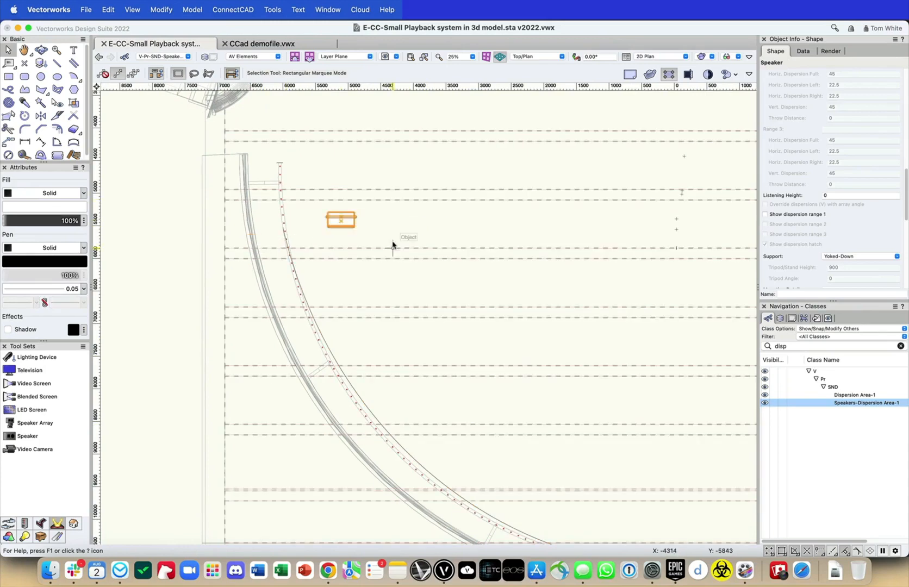
- Examine the __ATS-SpkrModData record values attached to the Audio d&b audiotechnik j12 symbol in the Resource Manager
{"action": "key", "text": "super+r"}
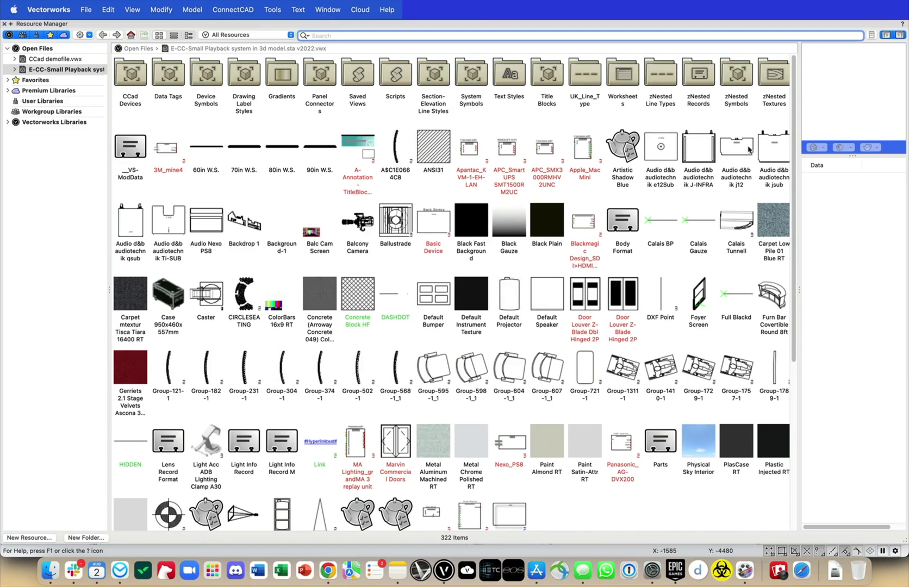
{"action": "left_click", "coordinate": [749, 150]}
{"action": "right_click", "coordinate": [749, 151]}
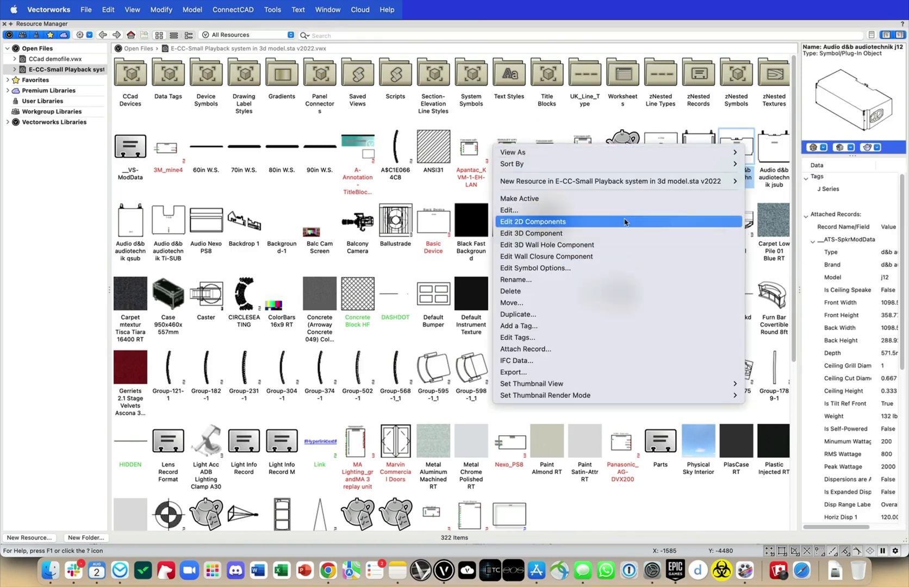
{"action": "left_click", "coordinate": [603, 349]}
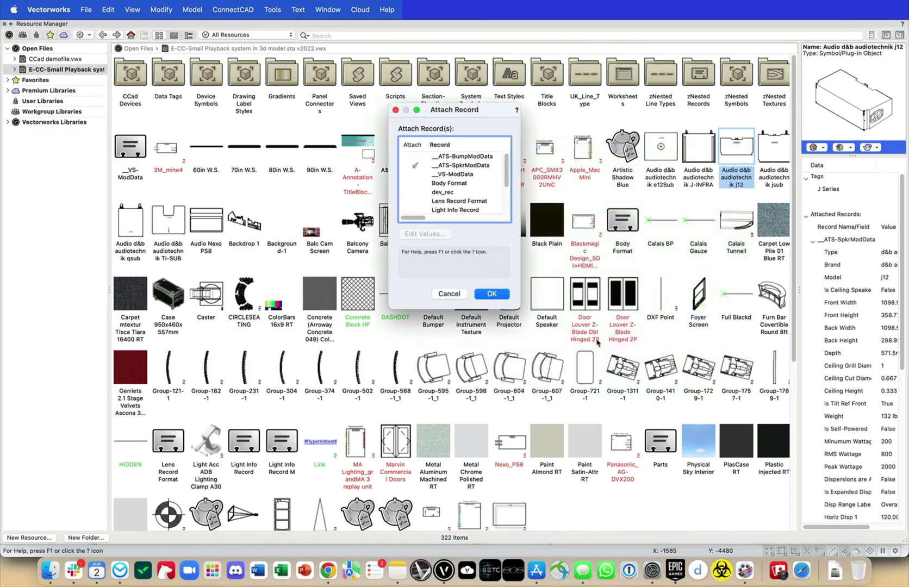
{"action": "left_click", "coordinate": [477, 166]}
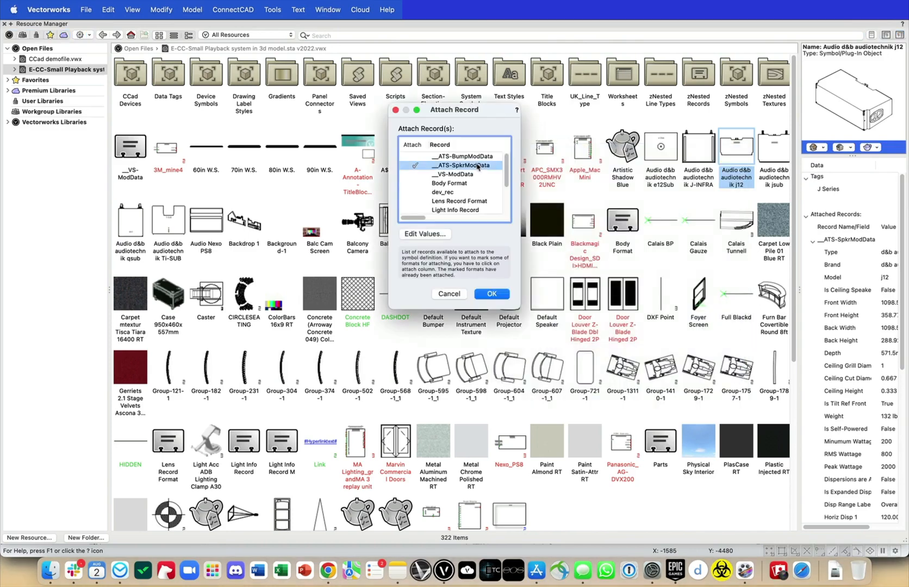
{"action": "scroll", "coordinate": [478, 199], "scroll_direction": "down", "scroll_amount": 3}
{"action": "left_click", "coordinate": [425, 233]}
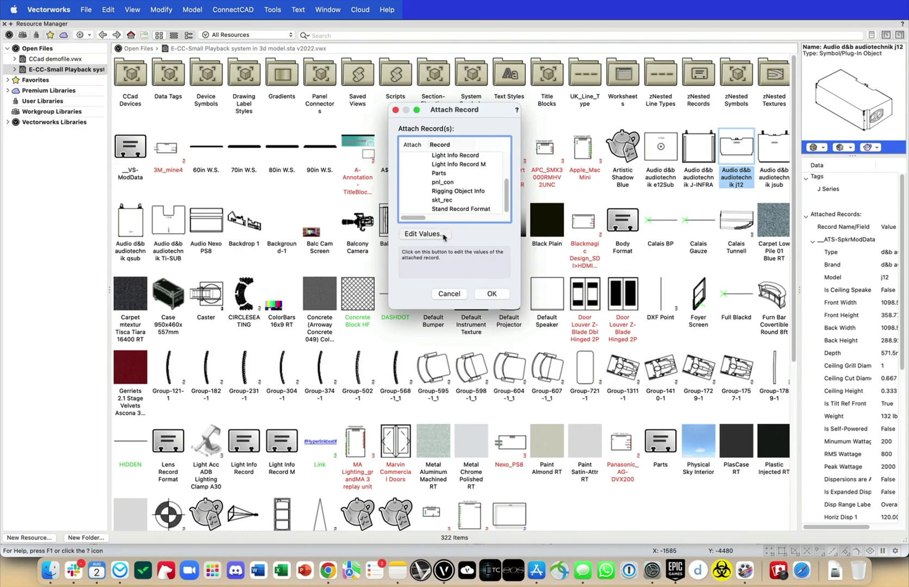
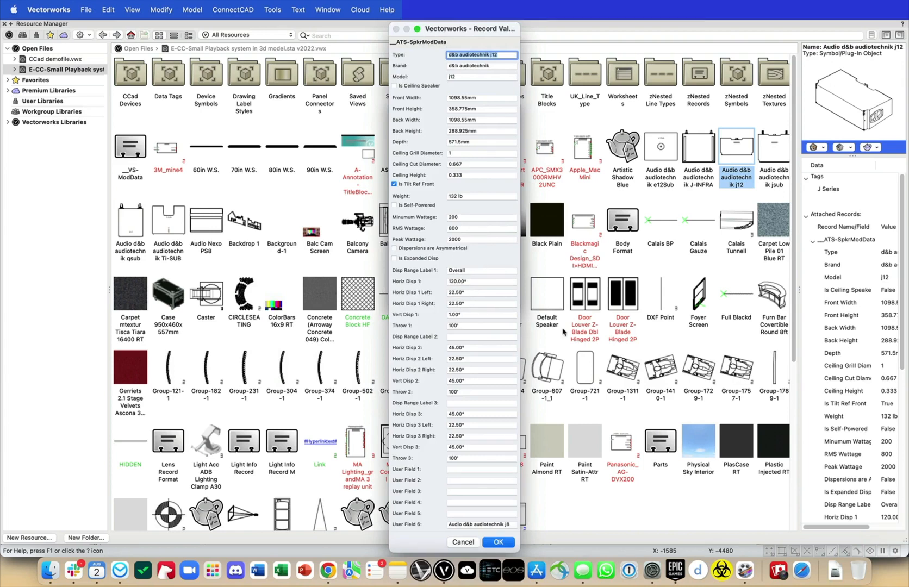
{"action": "left_click", "coordinate": [498, 542]}
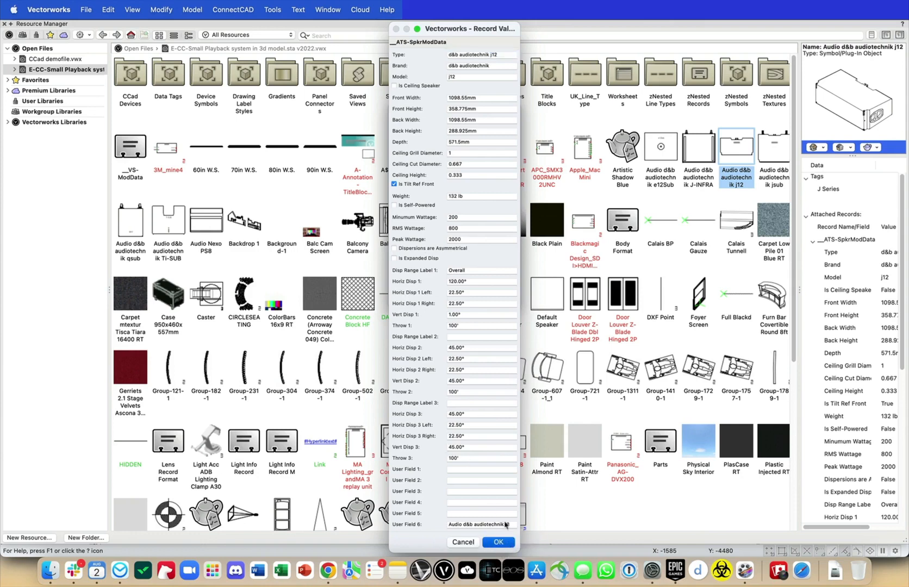
{"action": "left_click", "coordinate": [453, 294]}
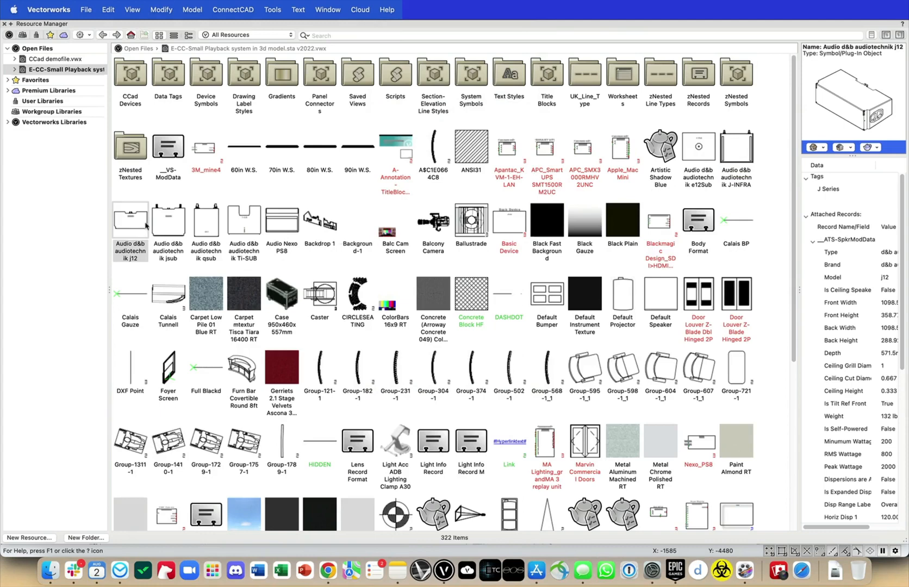
- Duplicate the Audio d&b audiotechnik j12 symbol under the name Audio d&b audiotechnik j13
{"action": "right_click", "coordinate": [146, 226]}
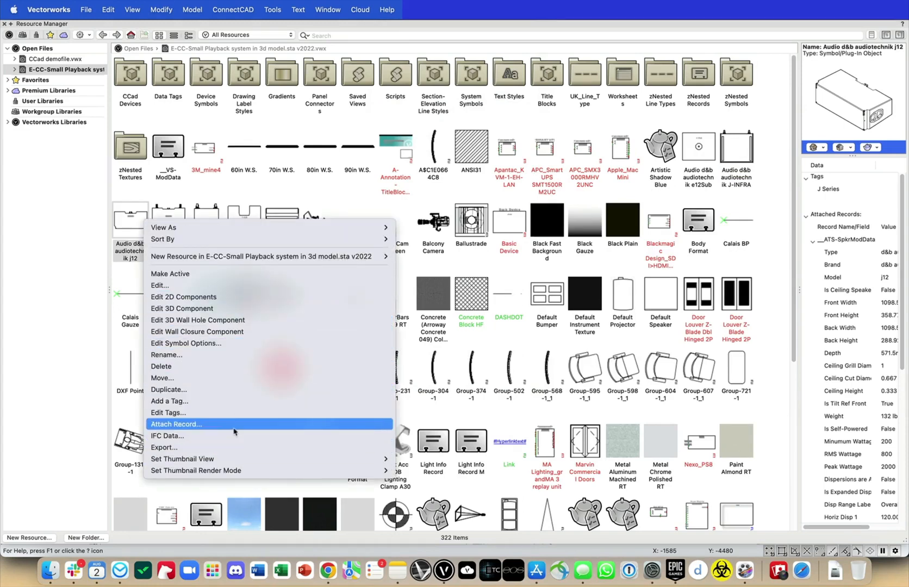
{"action": "left_click", "coordinate": [229, 389]}
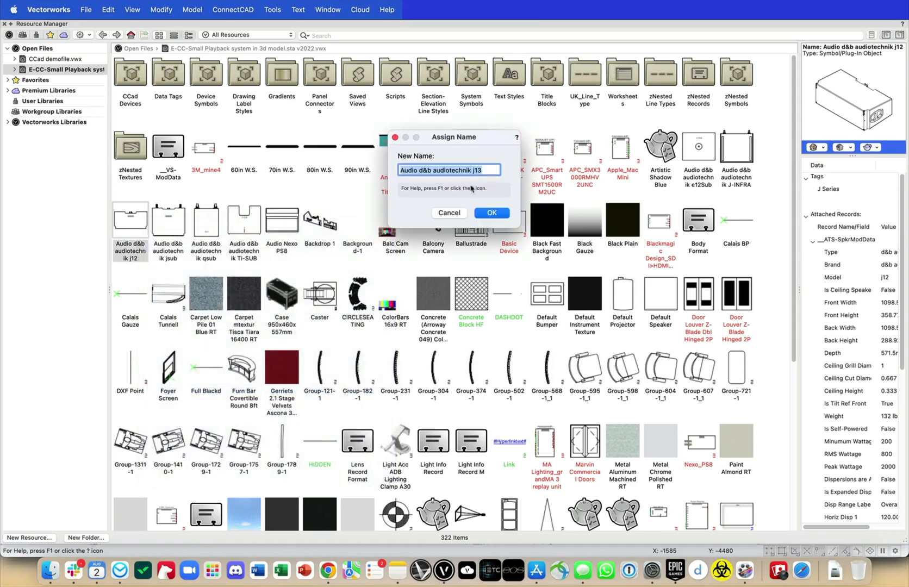
{"action": "left_click", "coordinate": [499, 212]}
- Examine the editable __ATS-SpkrModData record values of the j13 symbol, including the horizontal dispersion, and leave without changing them
{"action": "right_click", "coordinate": [179, 223]}
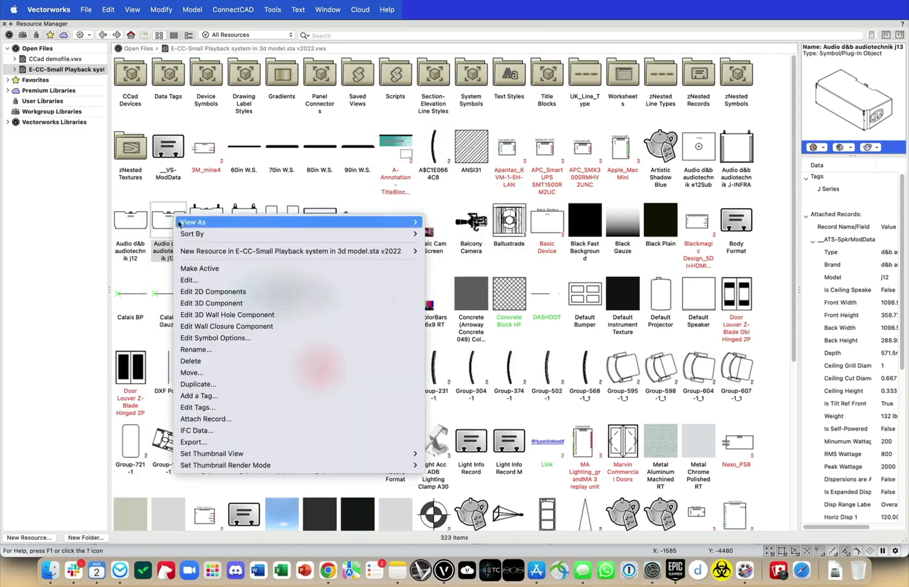
{"action": "left_click", "coordinate": [198, 420]}
{"action": "left_click", "coordinate": [477, 165]}
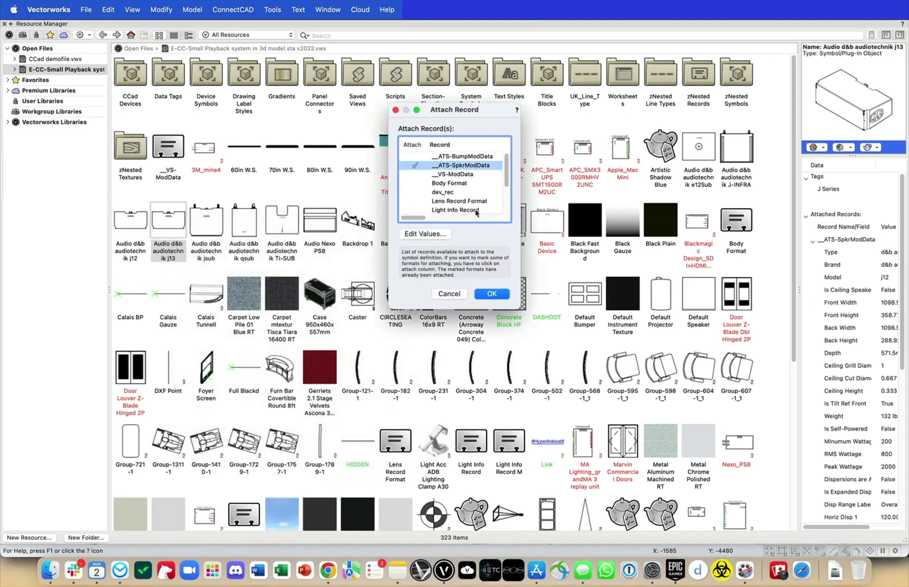
{"action": "left_click", "coordinate": [438, 237]}
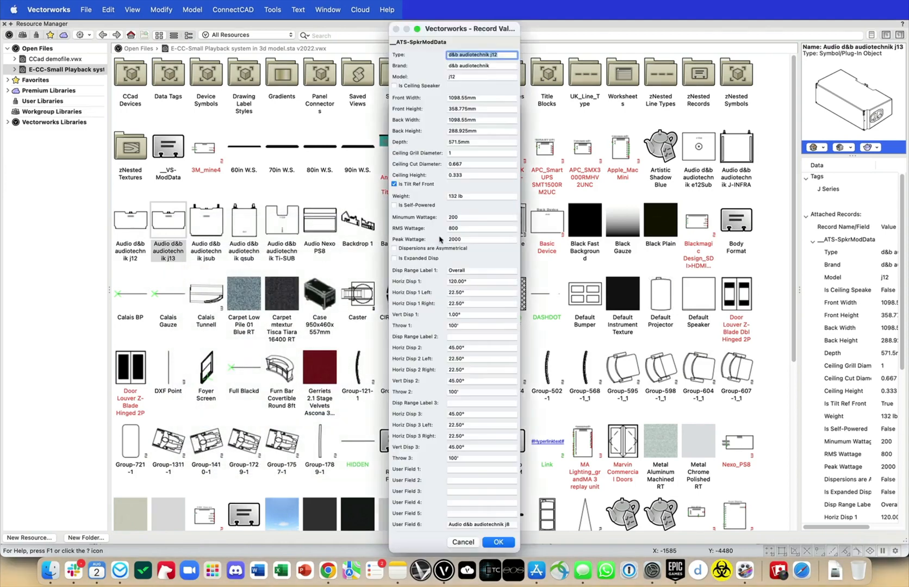
{"action": "left_click", "coordinate": [470, 291]}
{"action": "left_click", "coordinate": [482, 282]}
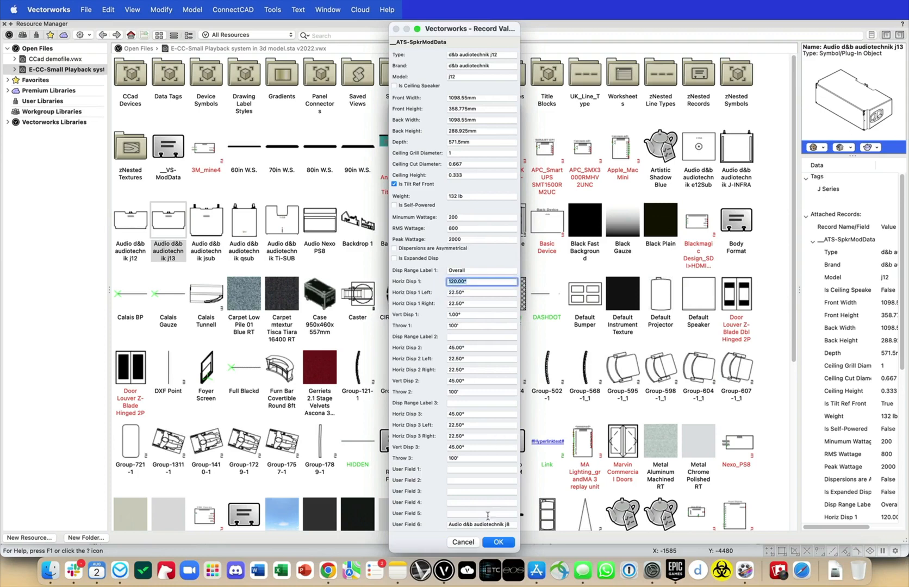
{"action": "left_click", "coordinate": [468, 543]}
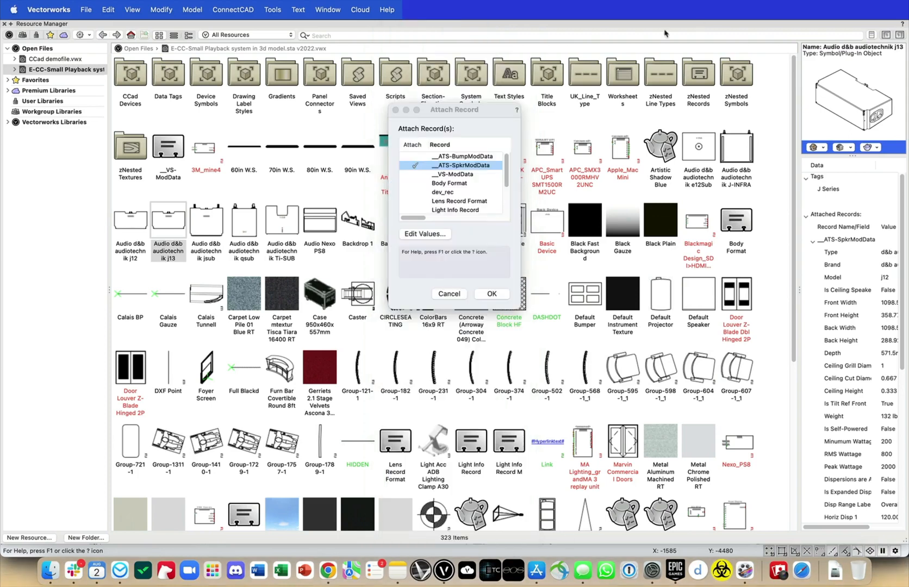
{"action": "left_click", "coordinate": [460, 295]}
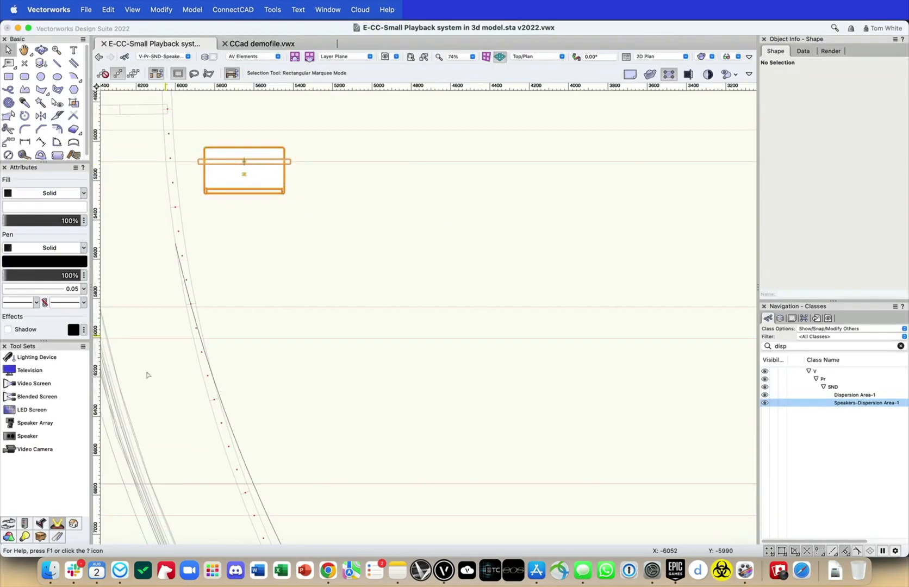
- Browse the Speakers Nexo.vwx premium library for available symbols to insert with the Speaker tool
{"action": "left_click", "coordinate": [29, 426]}
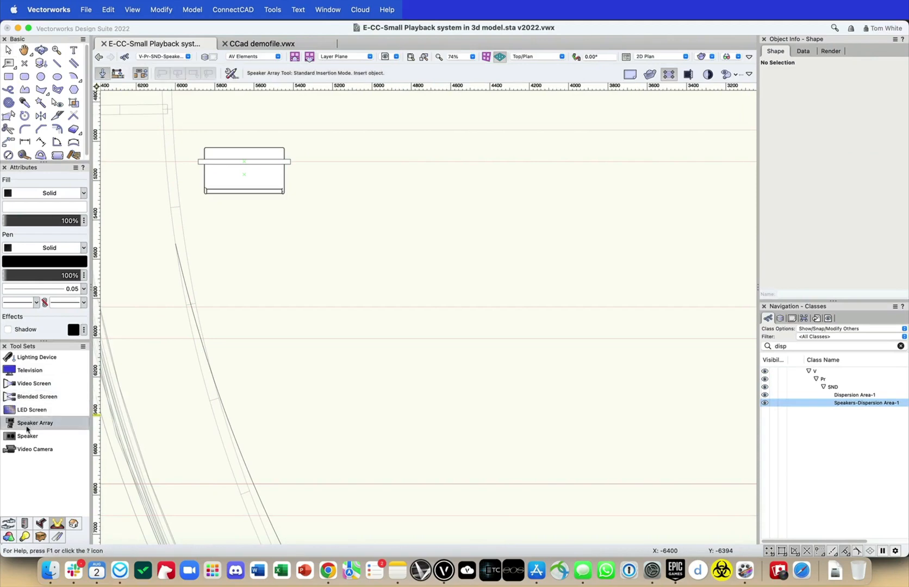
{"action": "left_click", "coordinate": [28, 435]}
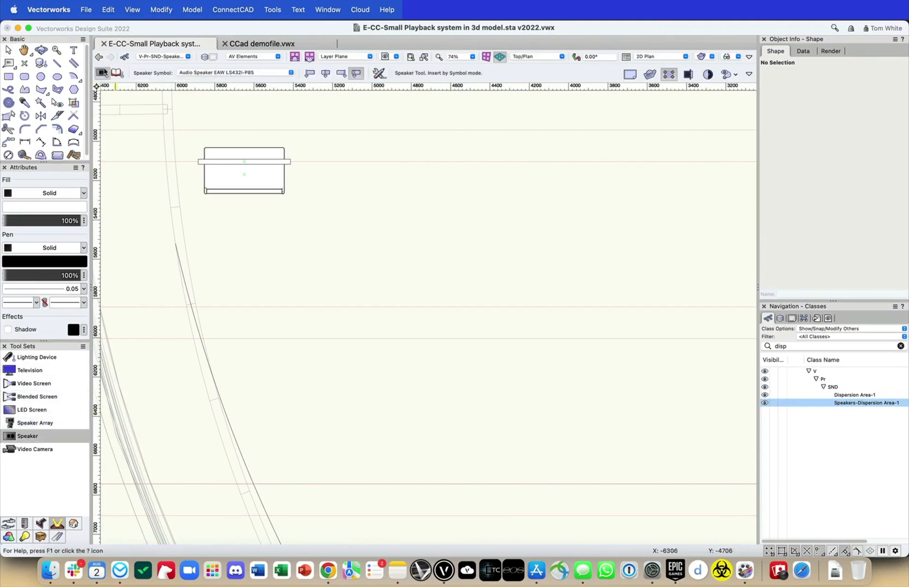
{"action": "left_click", "coordinate": [242, 72]}
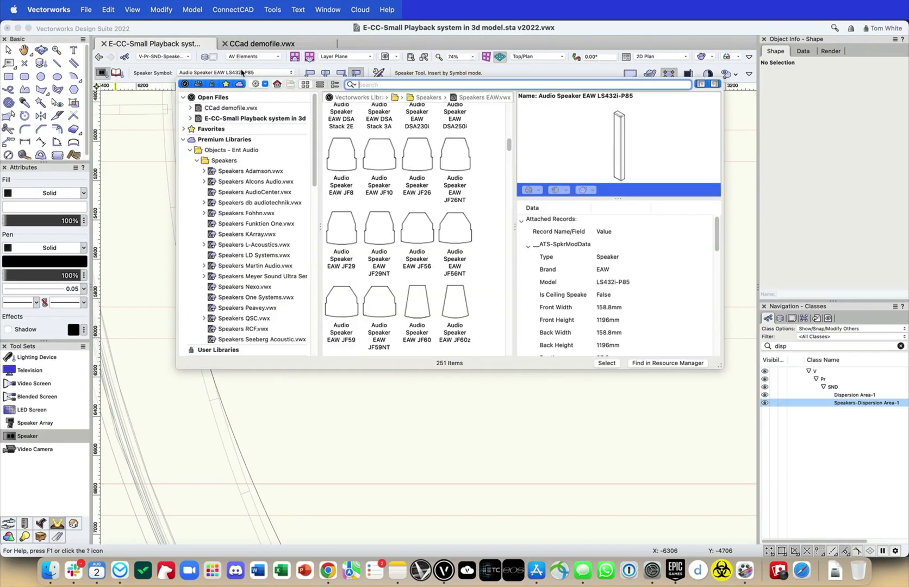
{"action": "left_click", "coordinate": [265, 288]}
{"action": "scroll", "coordinate": [393, 226], "scroll_direction": "down", "scroll_amount": 3}
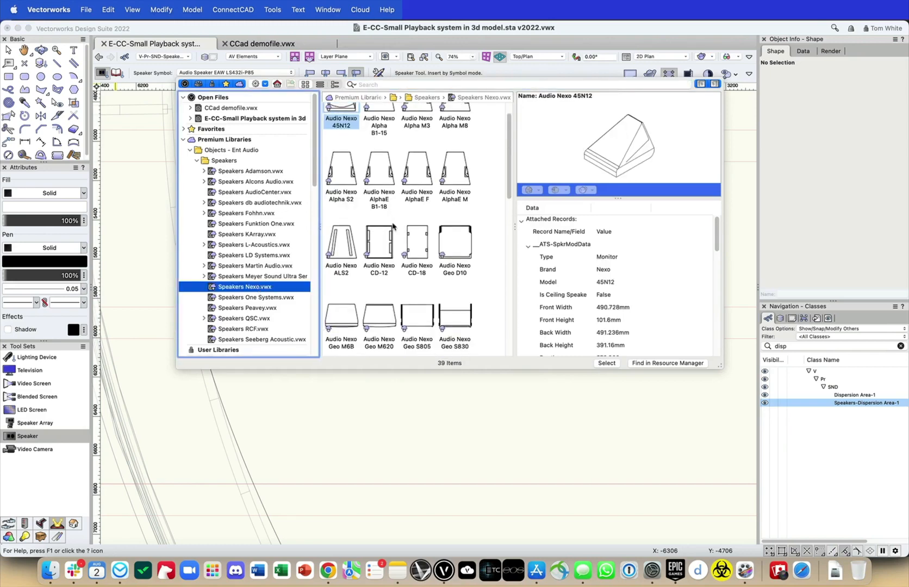
{"action": "scroll", "coordinate": [393, 226], "scroll_direction": "down", "scroll_amount": 5}
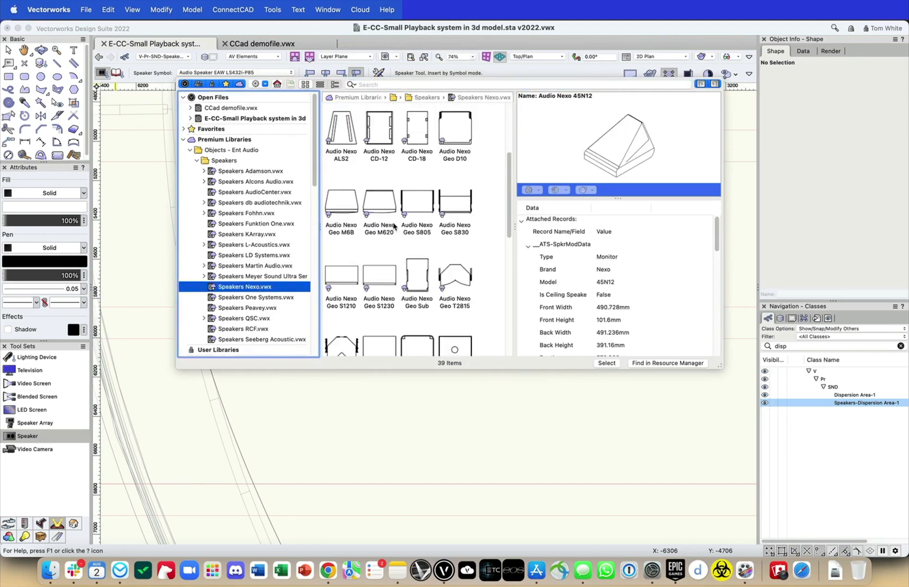
{"action": "left_click", "coordinate": [147, 67]}
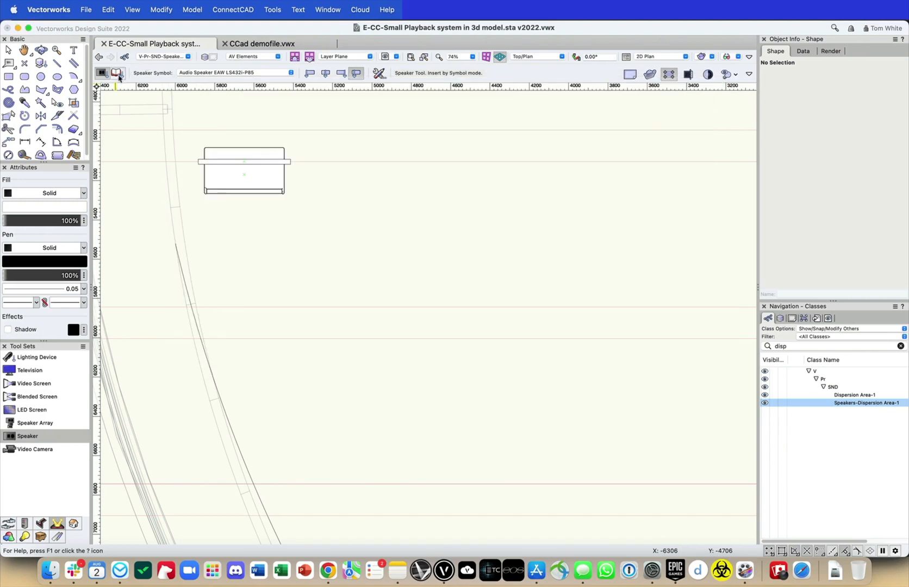
- Insert a 21x22x49 Speaker from the catalog in the open area beside the yoked-down speaker
{"action": "left_click", "coordinate": [116, 73]}
{"action": "left_click", "coordinate": [213, 76]}
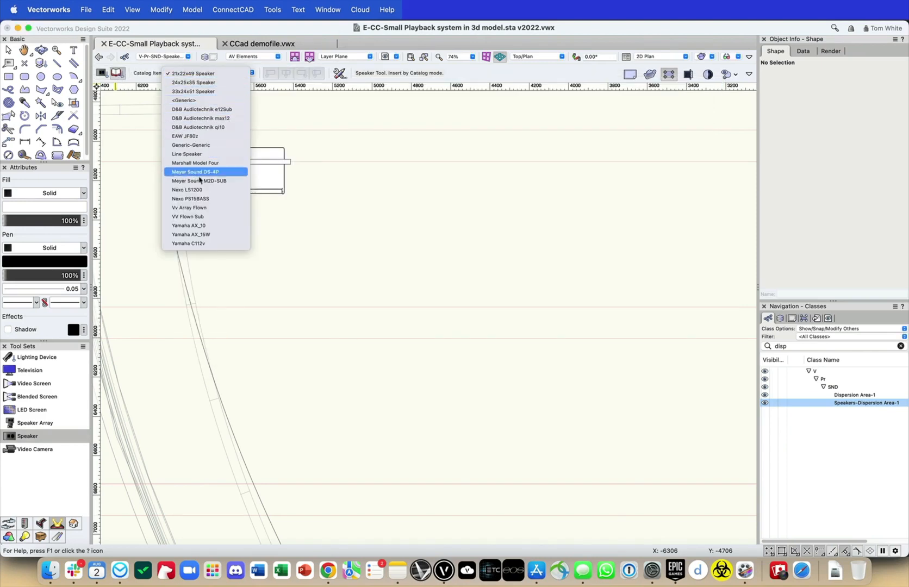
{"action": "left_click", "coordinate": [193, 72]}
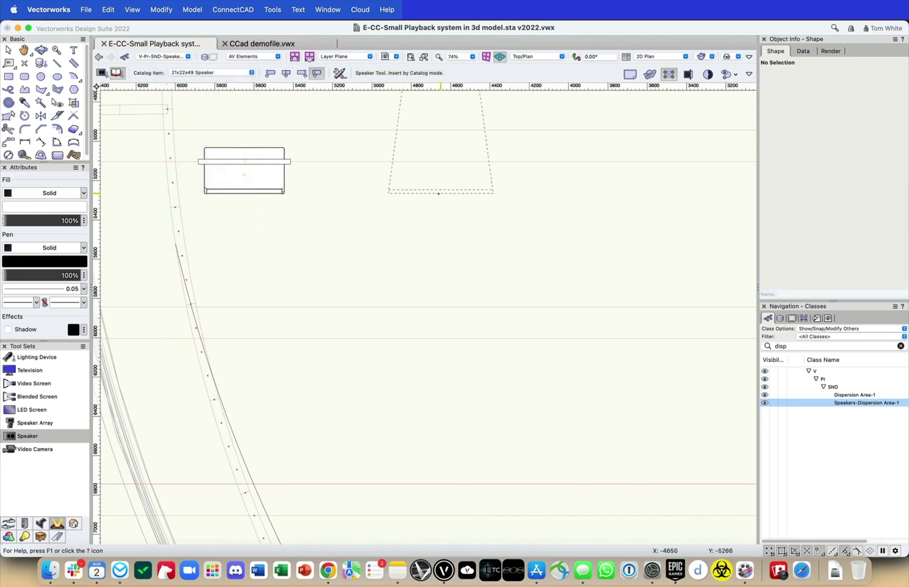
{"action": "left_click", "coordinate": [447, 261]}
- Set the catalog speaker's front width and front height to 600, its back height to 300 and its depth to 600
{"action": "scroll", "coordinate": [831, 214], "scroll_direction": "up", "scroll_amount": 10}
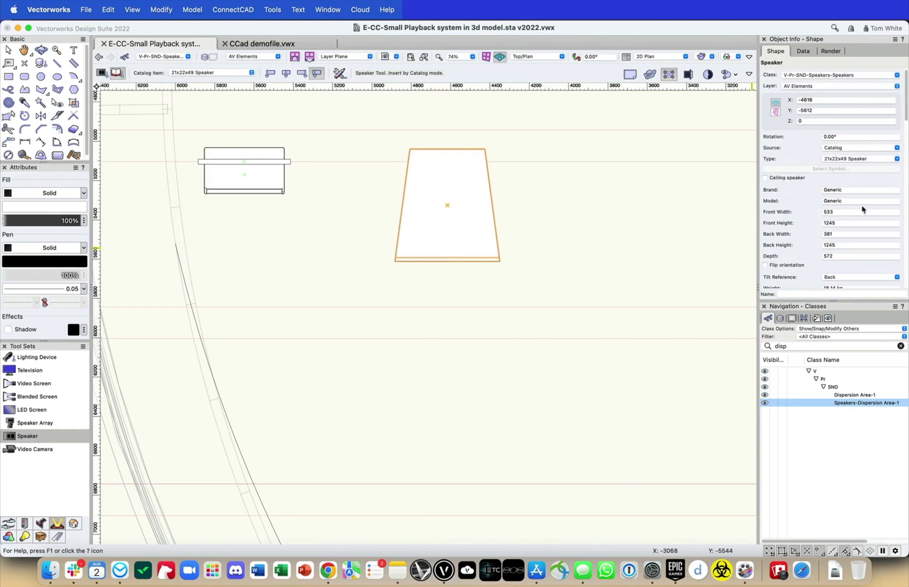
{"action": "left_click", "coordinate": [858, 211]}
{"action": "type", "text": "600"}
{"action": "key", "text": "Tab"}
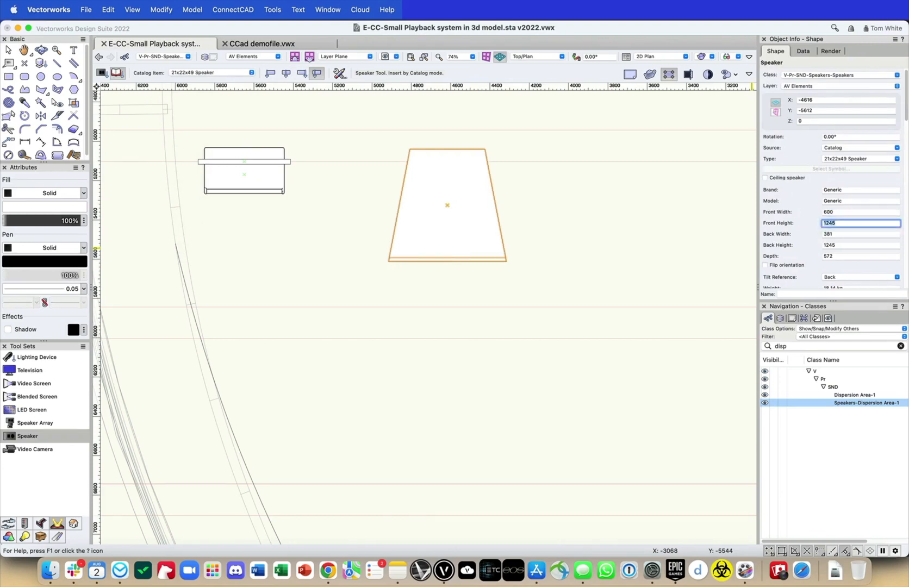
{"action": "key", "text": "Tab"}
{"action": "key", "text": "Tab"}
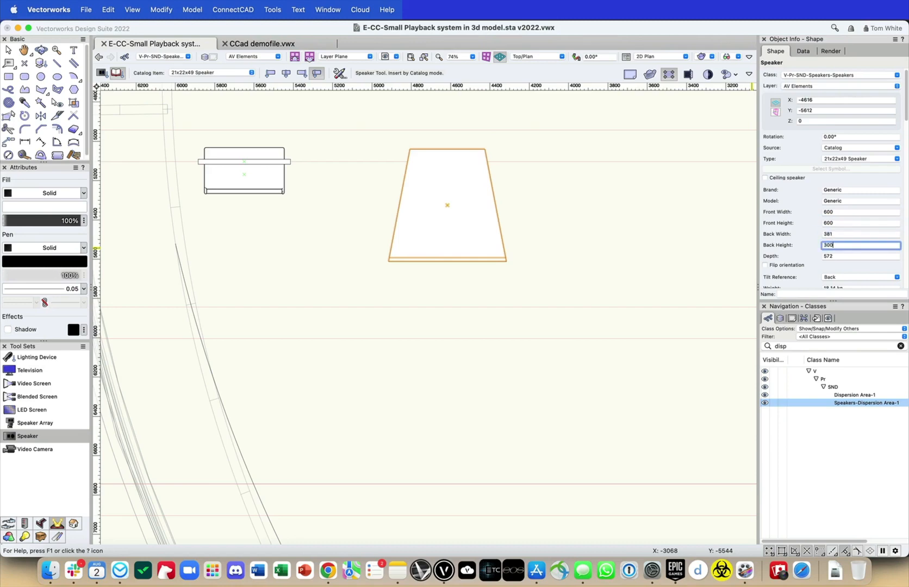
{"action": "type", "text": "300"}
{"action": "key", "text": "Tab"}
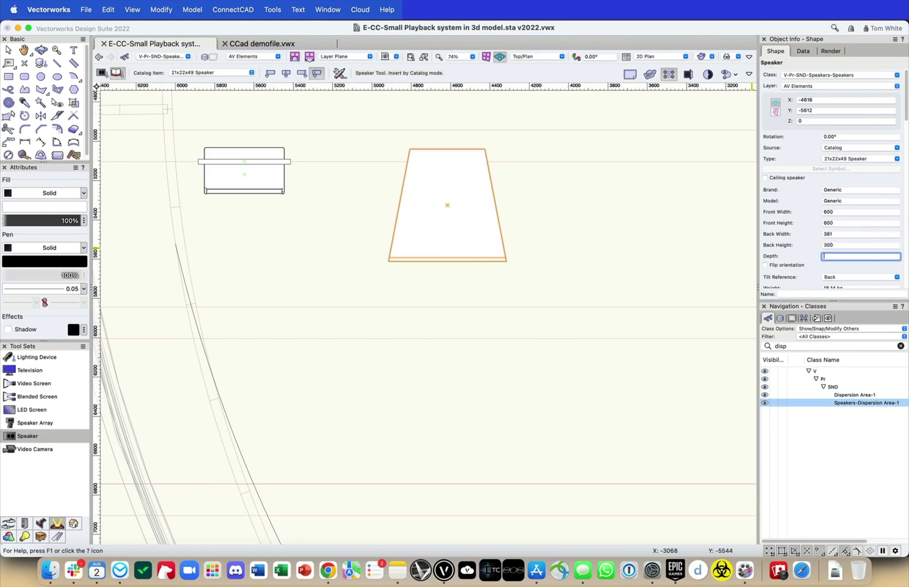
{"action": "type", "text": "600"}
{"action": "key", "text": "Tab"}
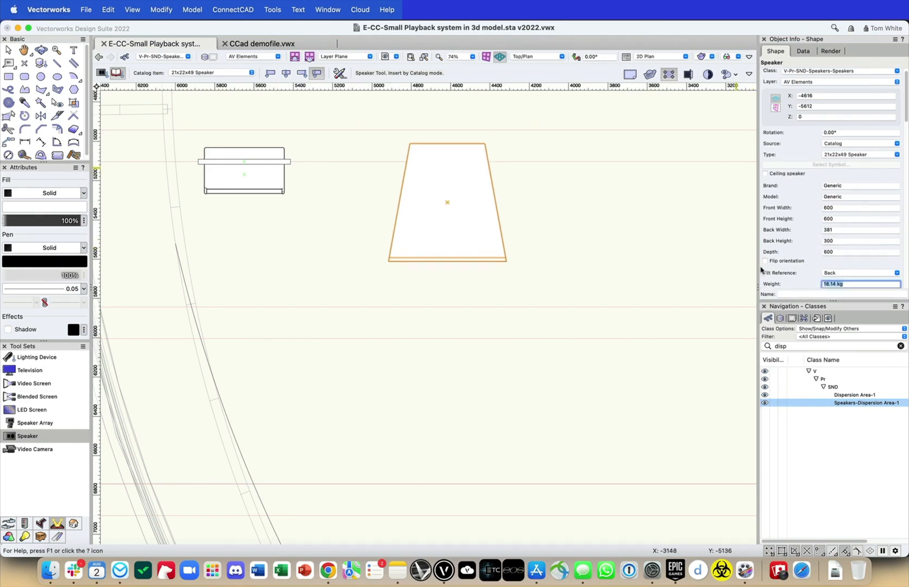
- Set the catalog speaker's back width and back height to 600
{"action": "scroll", "coordinate": [821, 253], "scroll_direction": "down", "scroll_amount": 2}
{"action": "scroll", "coordinate": [821, 254], "scroll_direction": "down", "scroll_amount": 2}
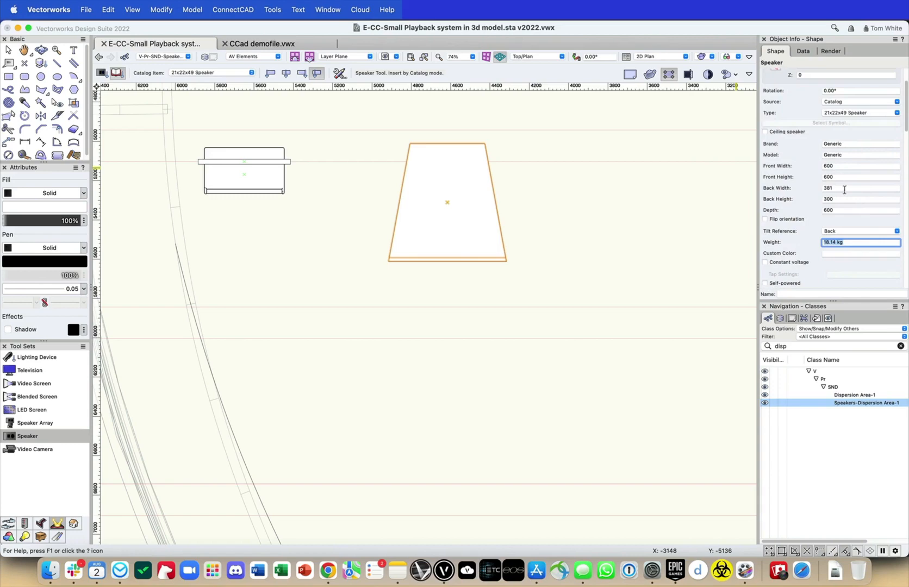
{"action": "left_click", "coordinate": [846, 188]}
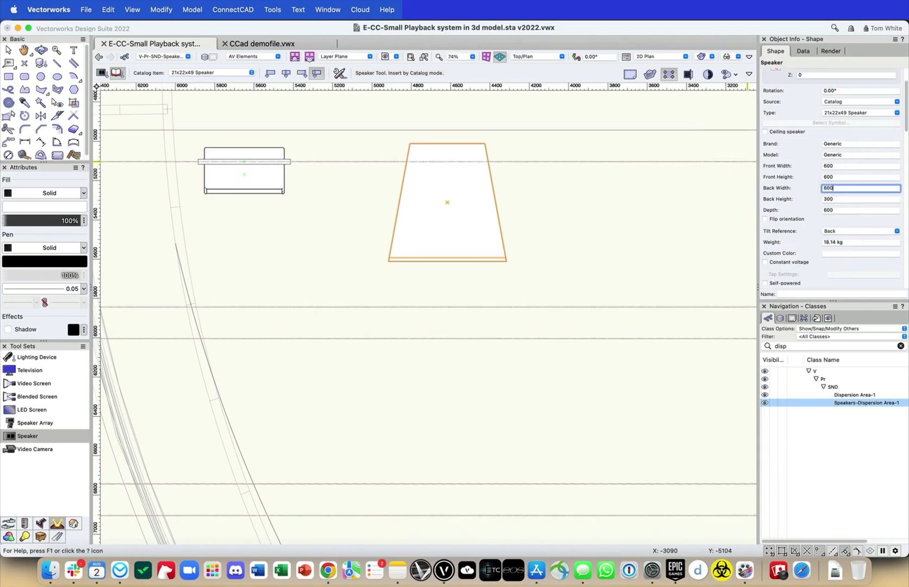
{"action": "key", "text": "Tab"}
{"action": "key", "text": "Tab"}
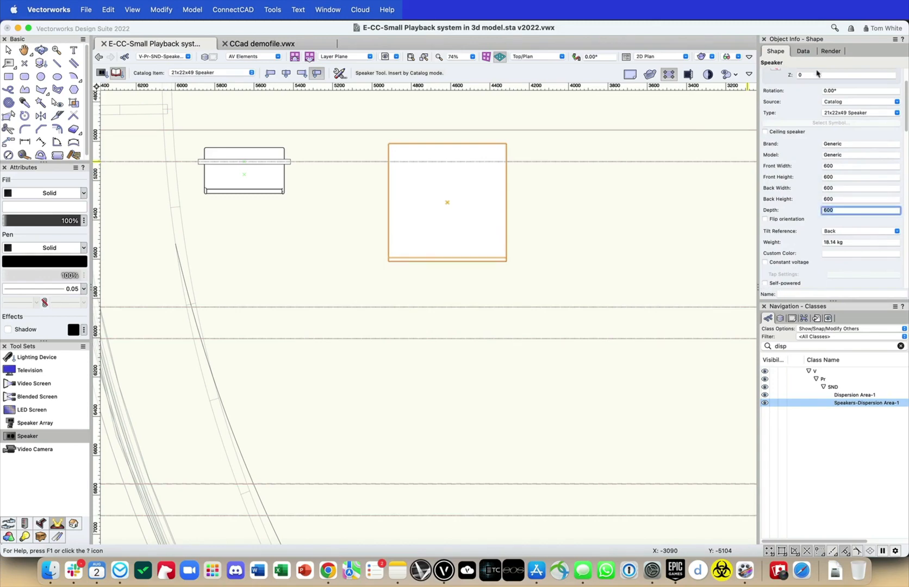
- Try to save the resized speaker type to the catalog as My Speaker, cancel the naming, and delete the speaker
{"action": "scroll", "coordinate": [798, 274], "scroll_direction": "down", "scroll_amount": 6}
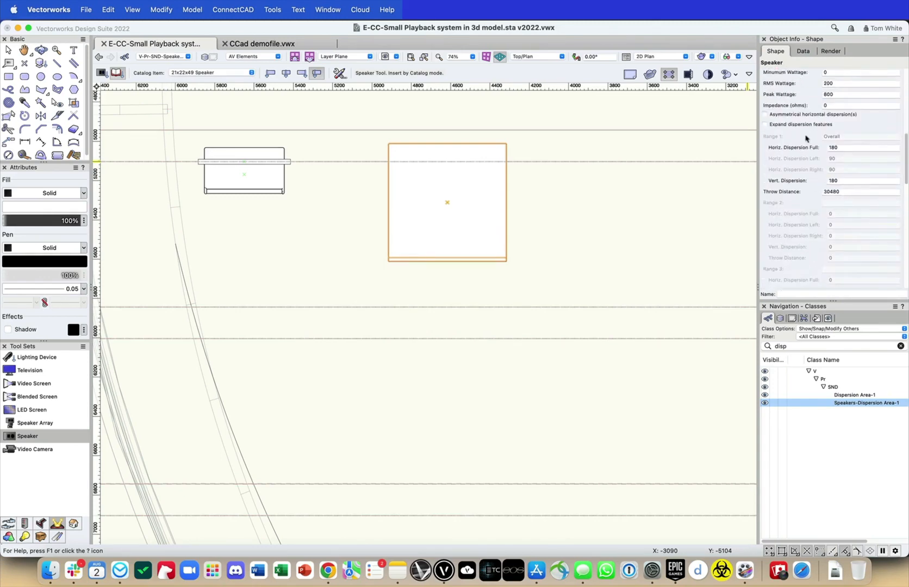
{"action": "scroll", "coordinate": [806, 139], "scroll_direction": "down", "scroll_amount": 5}
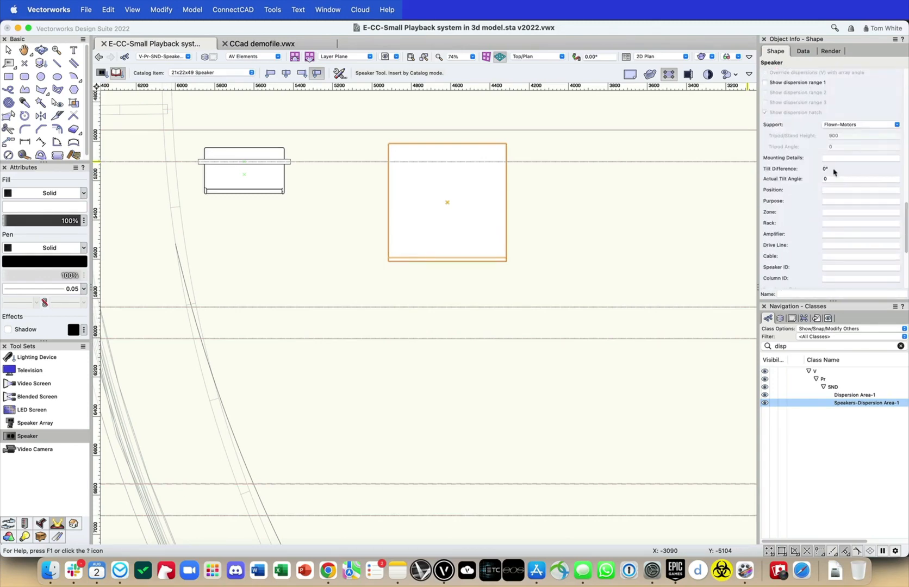
{"action": "scroll", "coordinate": [825, 180], "scroll_direction": "down", "scroll_amount": 5}
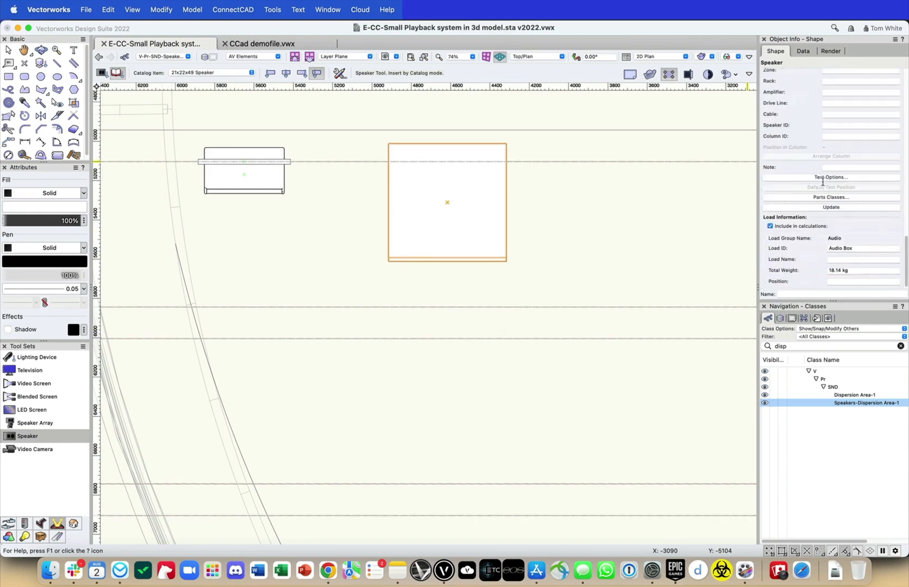
{"action": "scroll", "coordinate": [808, 222], "scroll_direction": "up", "scroll_amount": 1}
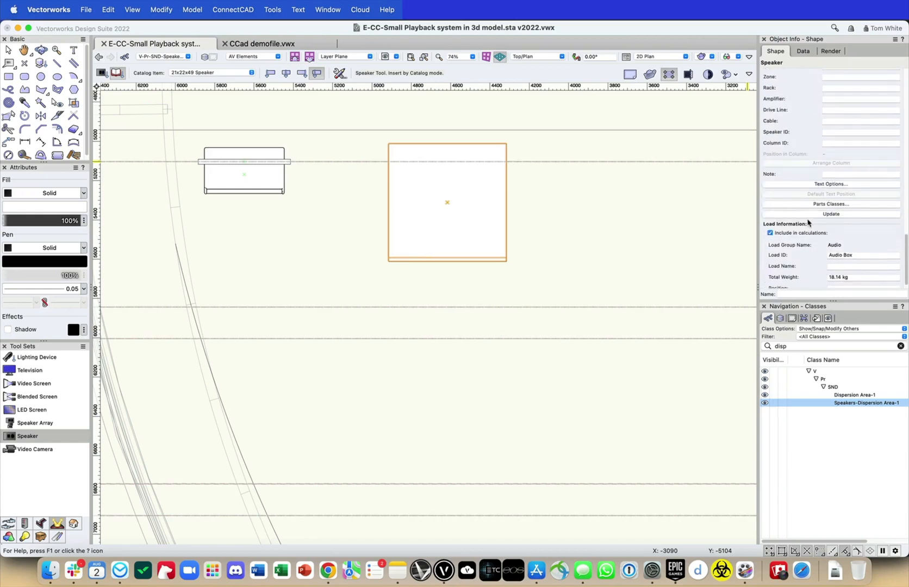
{"action": "scroll", "coordinate": [856, 162], "scroll_direction": "up", "scroll_amount": 5}
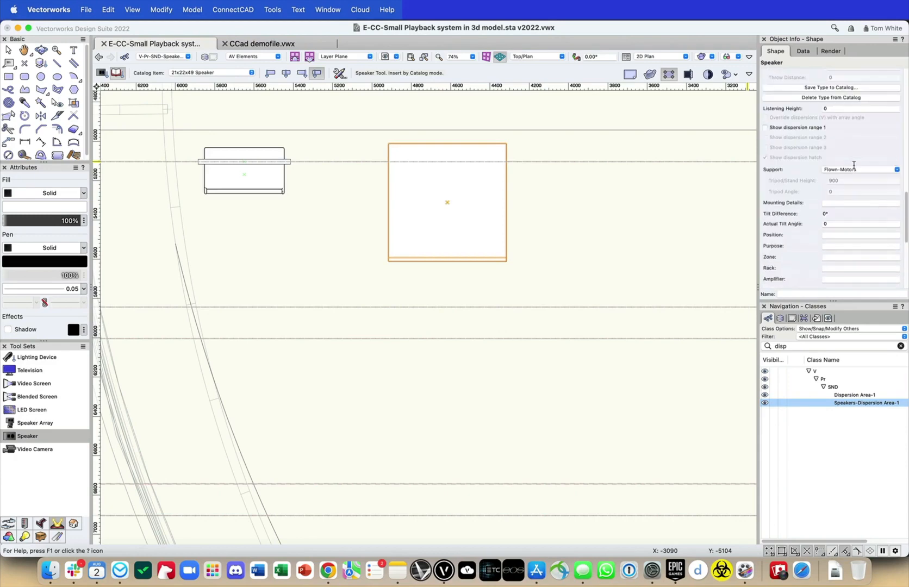
{"action": "left_click", "coordinate": [846, 89]}
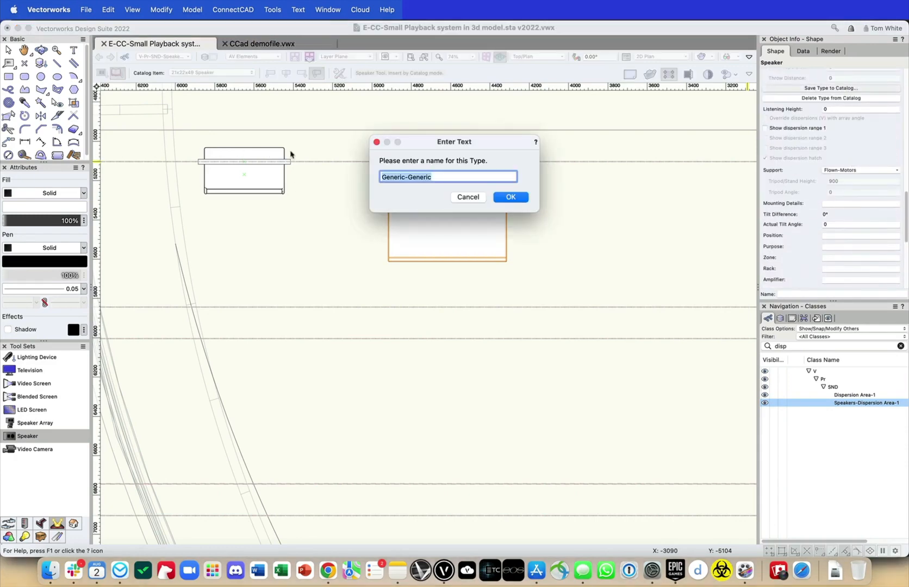
{"action": "type", "text": "My Speaker"}
{"action": "left_click", "coordinate": [467, 197]}
{"action": "key", "text": "x"}
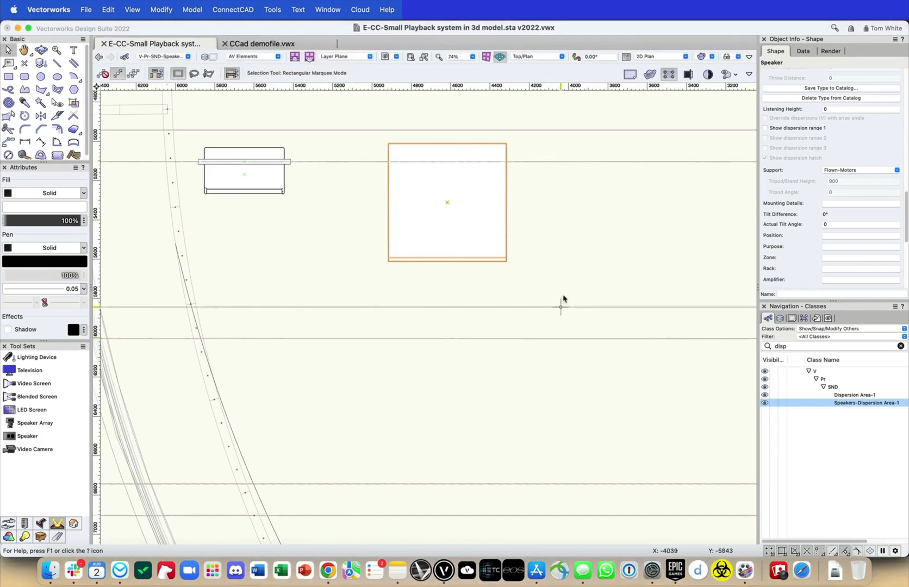
{"action": "key", "text": "Delete"}
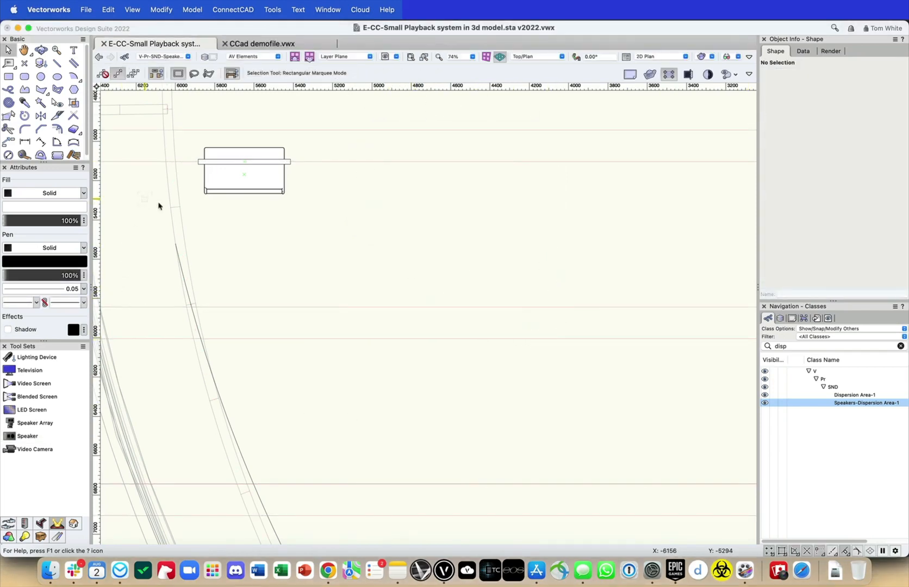
- Move the yoked-down BALC RAIL speaker farther from the balcony front into the open area and activate the Flyover tool
{"action": "left_click", "coordinate": [276, 186]}
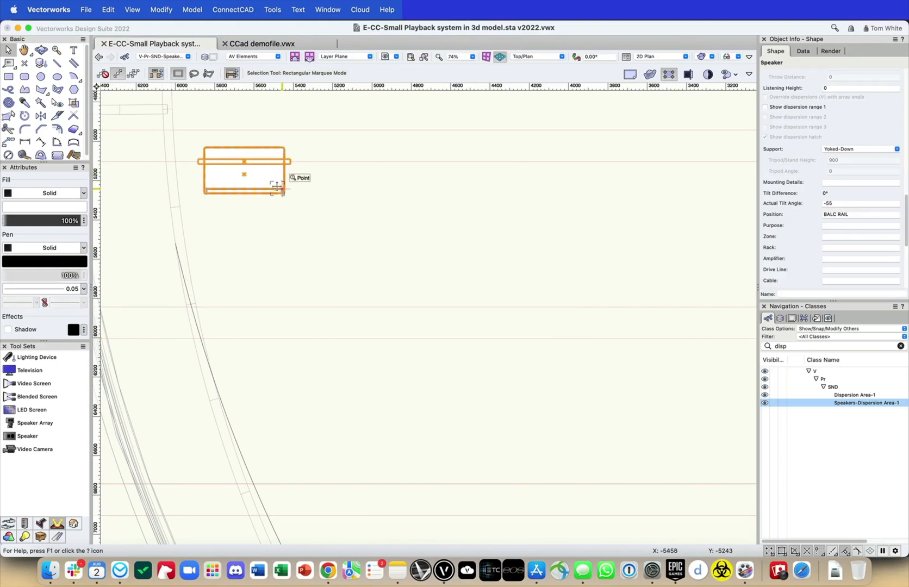
{"action": "left_click_drag", "start_coordinate": [276, 186], "coordinate": [309, 229]}
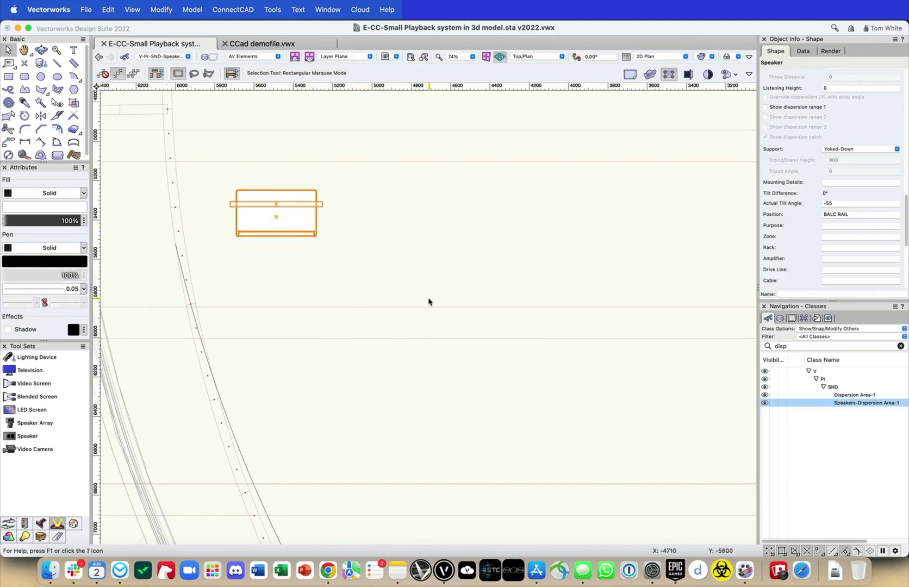
{"action": "key", "text": "shift+c"}
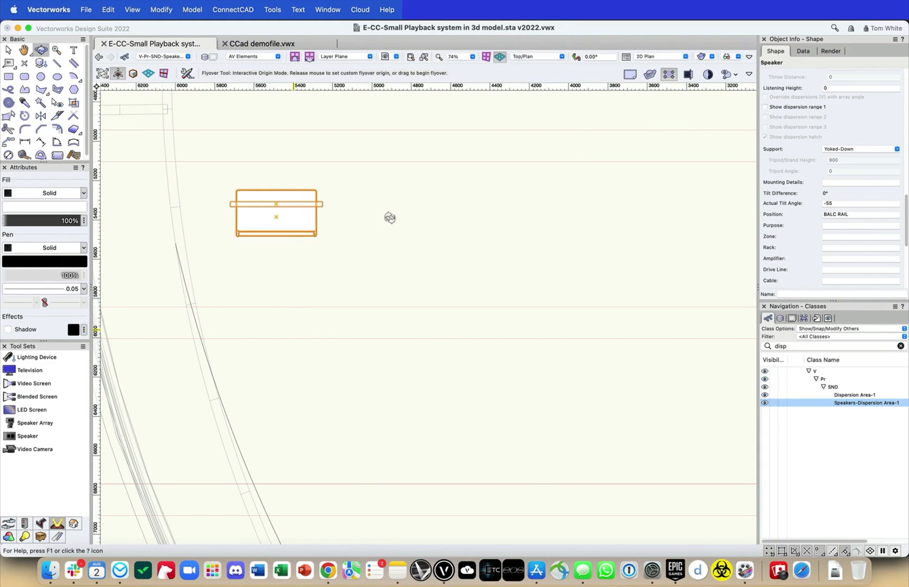
- Switch to a 3D view of the BALC RAIL speaker and try its support as Flown-Motors and as Tripod
{"action": "left_click_drag", "start_coordinate": [390, 217], "coordinate": [475, 144]}
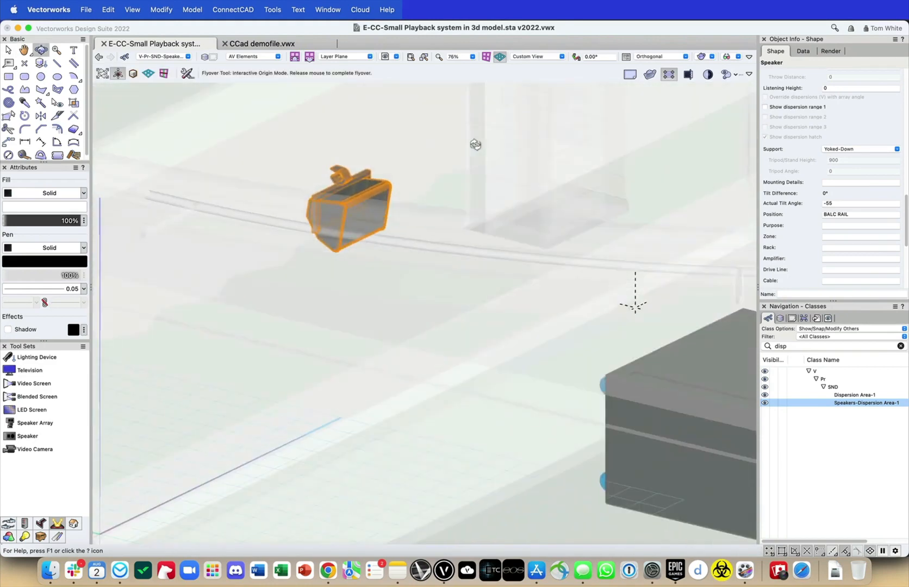
{"action": "key", "text": "x"}
{"action": "scroll", "coordinate": [328, 199], "scroll_direction": "up", "scroll_amount": 5}
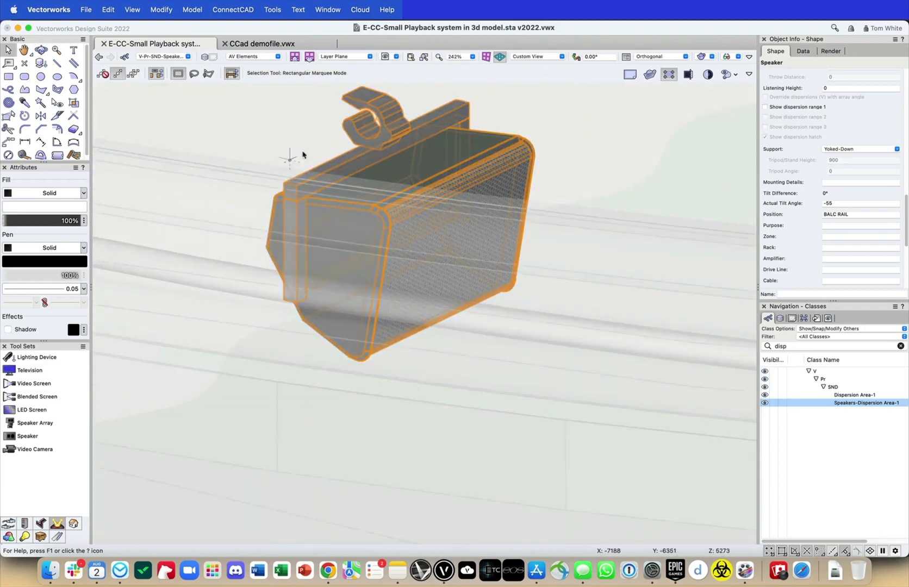
{"action": "scroll", "coordinate": [534, 216], "scroll_direction": "down", "scroll_amount": 1}
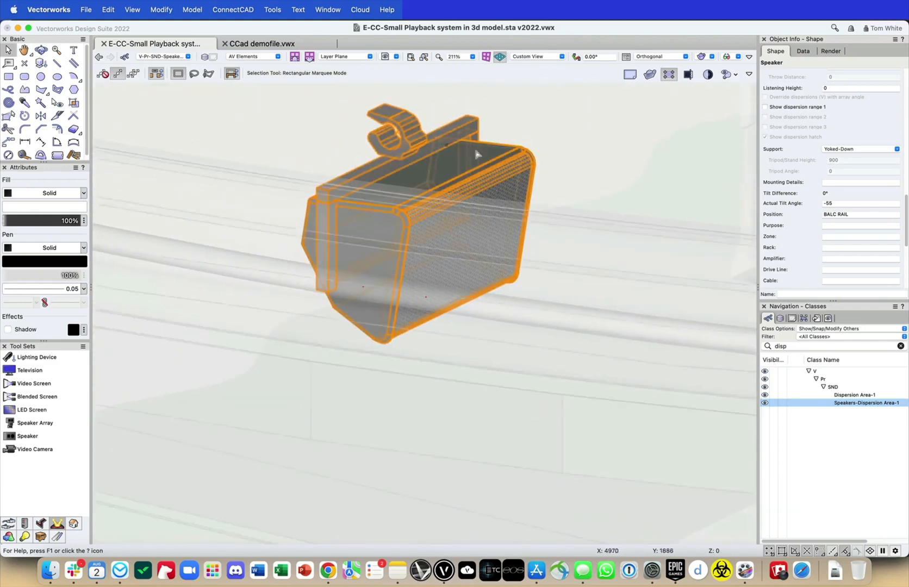
{"action": "scroll", "coordinate": [544, 163], "scroll_direction": "down", "scroll_amount": 1}
{"action": "scroll", "coordinate": [849, 164], "scroll_direction": "up", "scroll_amount": 1}
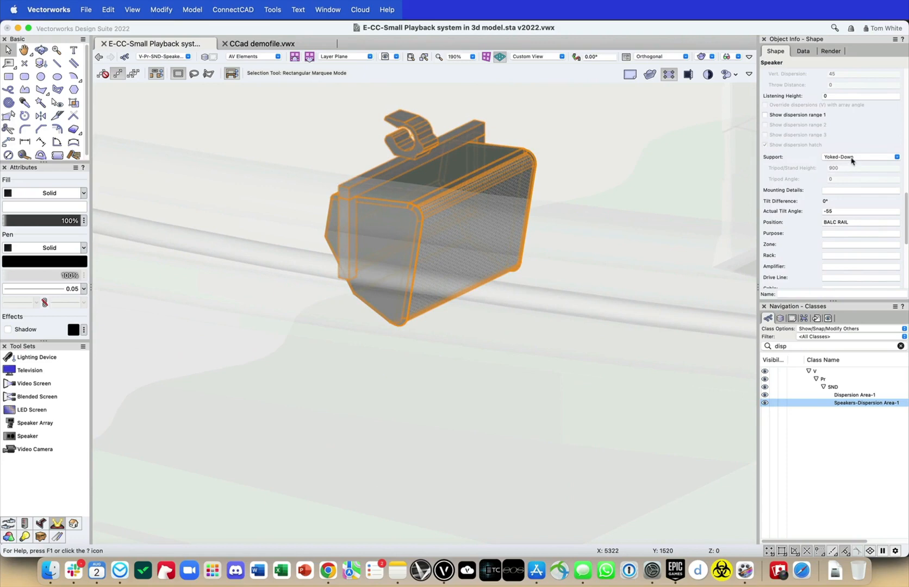
{"action": "left_click", "coordinate": [852, 159]}
{"action": "left_click", "coordinate": [884, 184]}
{"action": "left_click", "coordinate": [870, 157]}
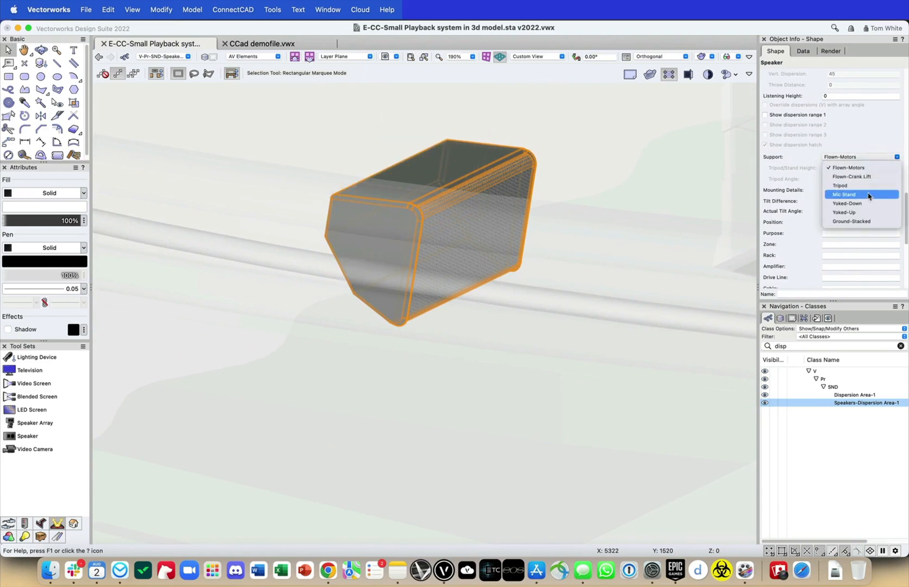
{"action": "left_click", "coordinate": [867, 185]}
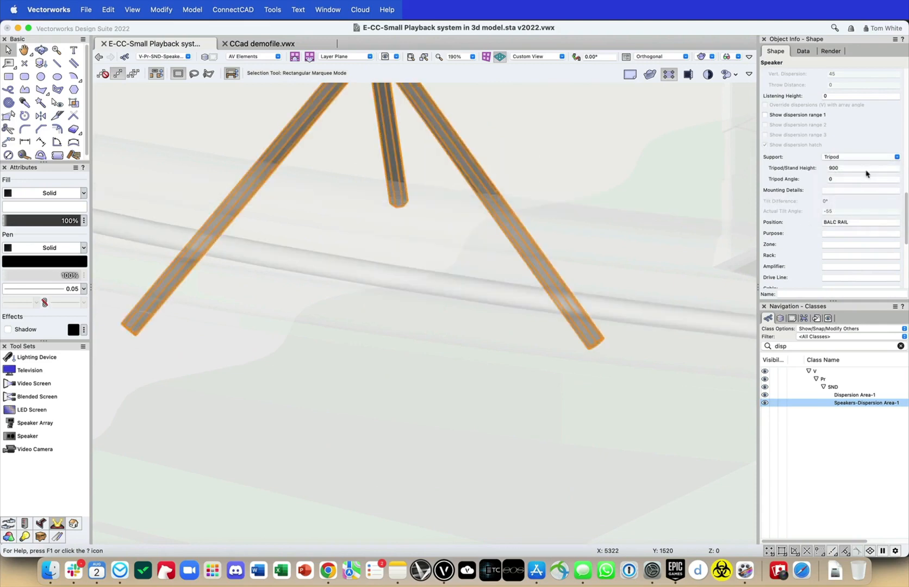
- Undo the Tripod support change and set the speaker's support back to Yoked-Down
{"action": "scroll", "coordinate": [639, 217], "scroll_direction": "down", "scroll_amount": 10}
{"action": "scroll", "coordinate": [647, 208], "scroll_direction": "up", "scroll_amount": 3}
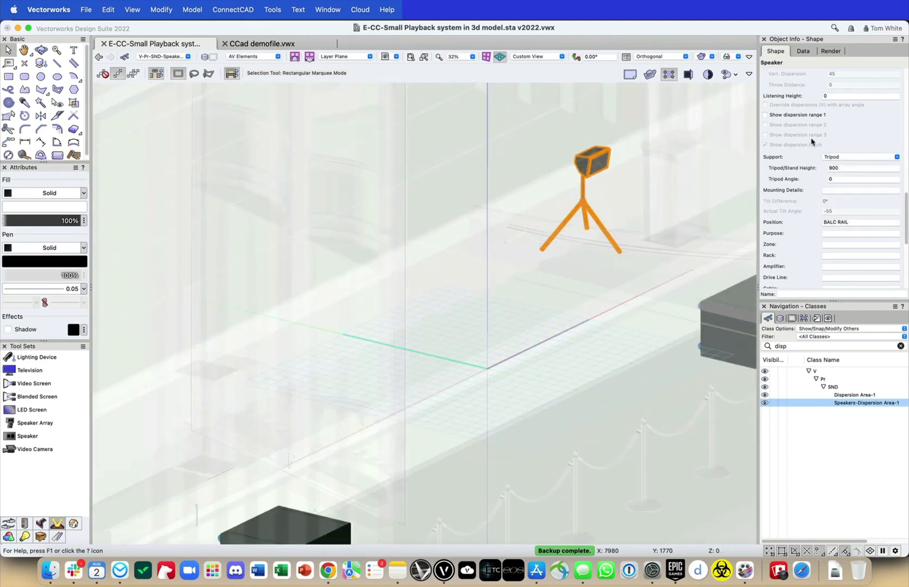
{"action": "key", "text": "super+z"}
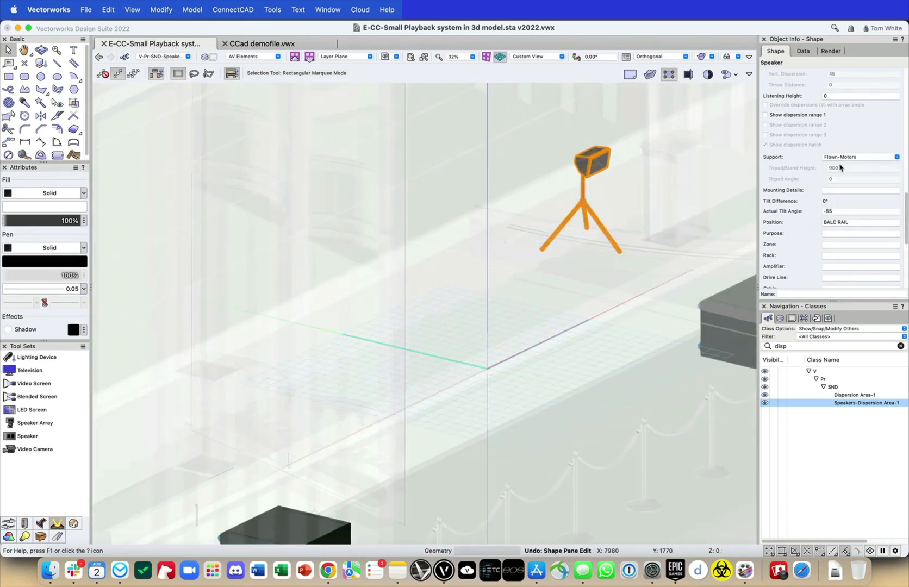
{"action": "left_click", "coordinate": [846, 157]}
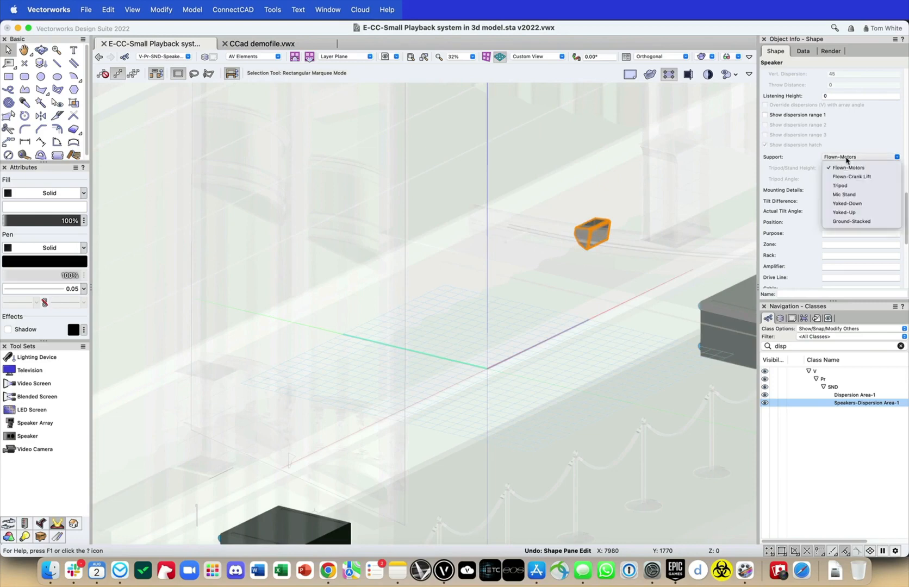
{"action": "left_click", "coordinate": [854, 205]}
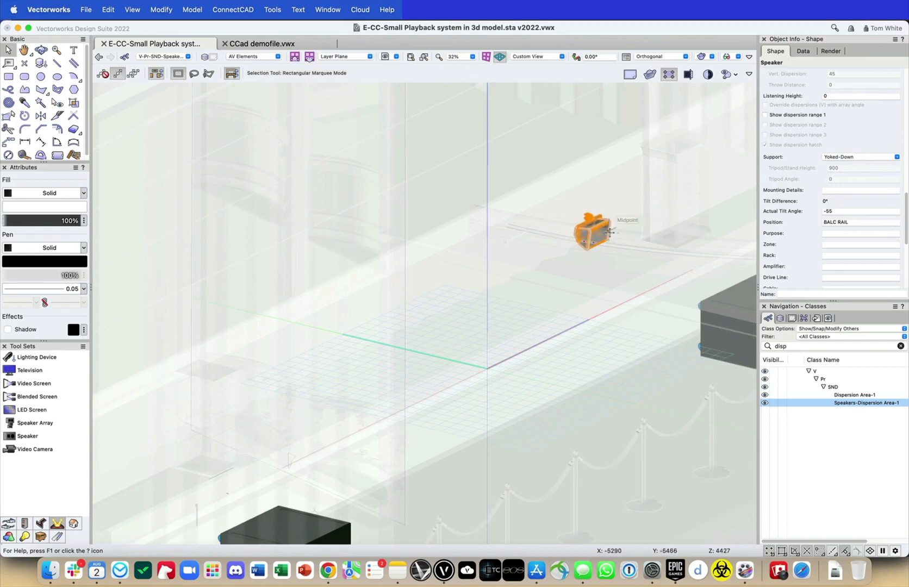
- Try the Yoked-Up support on the speaker and return it to Yoked-Down
{"action": "left_click", "coordinate": [846, 159]}
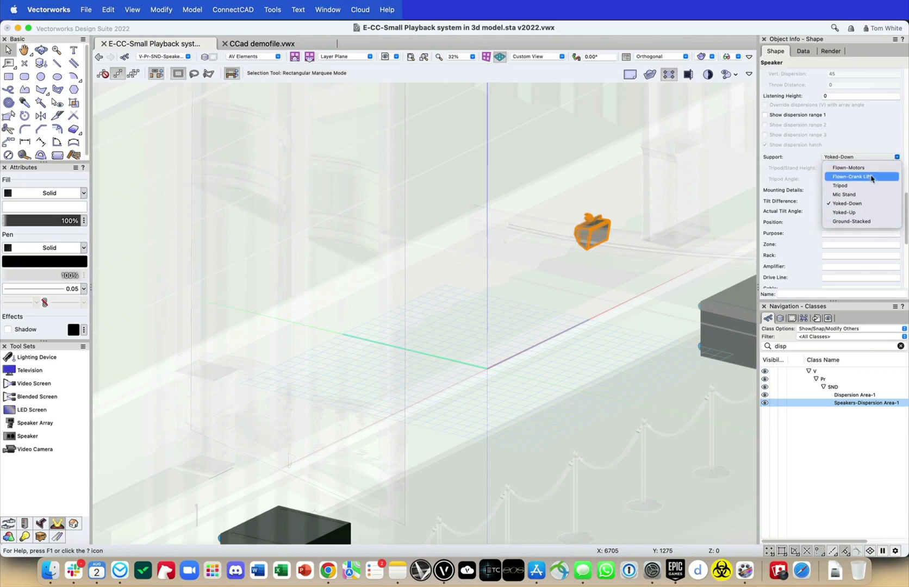
{"action": "left_click", "coordinate": [880, 212]}
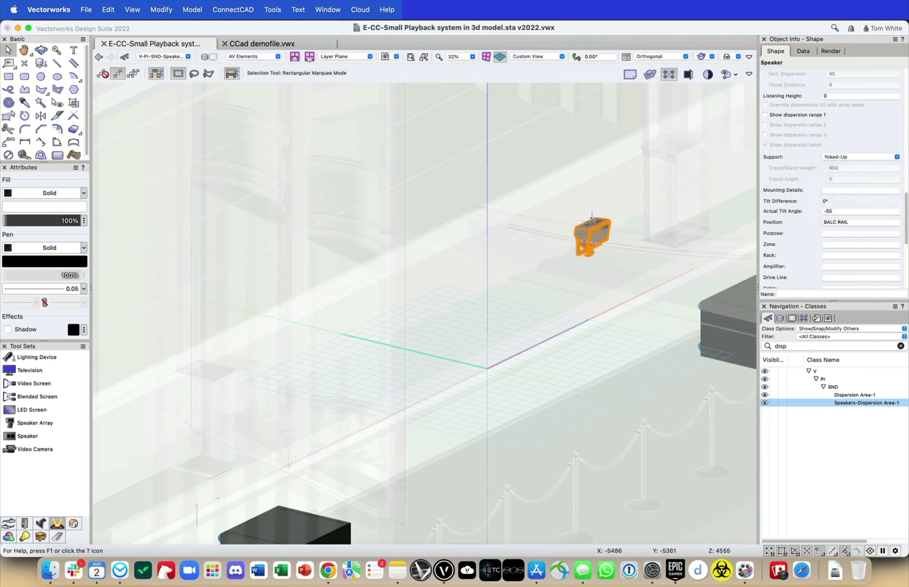
{"action": "left_click", "coordinate": [857, 158]}
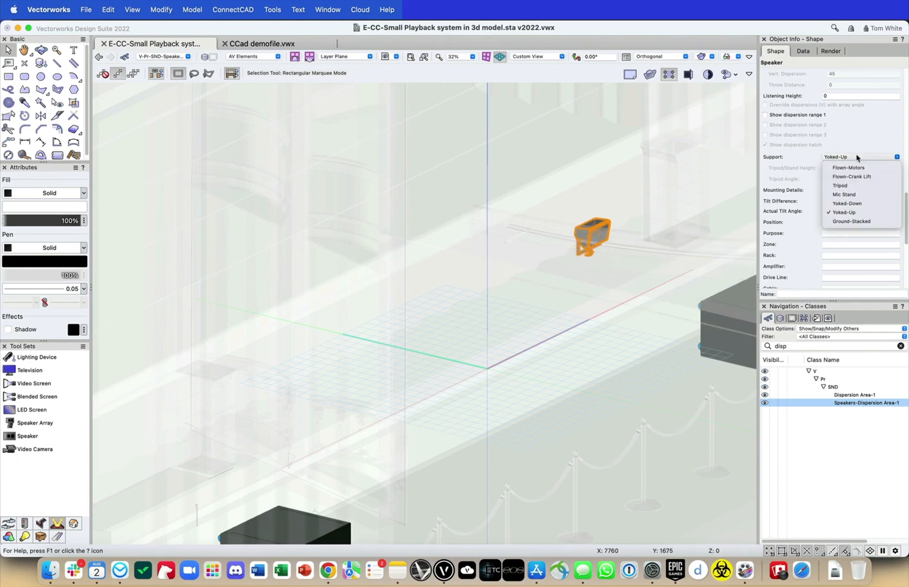
{"action": "left_click", "coordinate": [852, 203]}
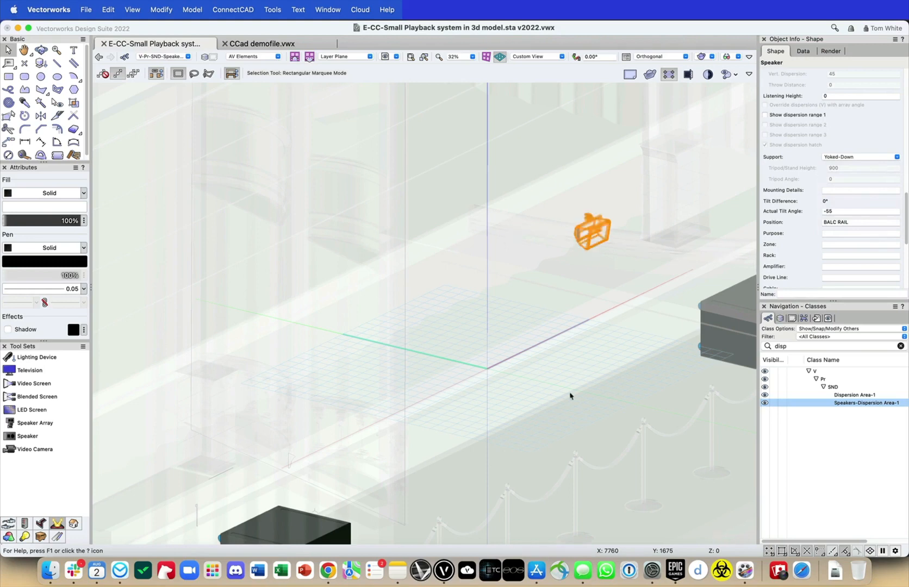
- Show dispersion range 1 for the yoked-down BALC RAIL speaker
{"action": "scroll", "coordinate": [839, 211], "scroll_direction": "up", "scroll_amount": 2}
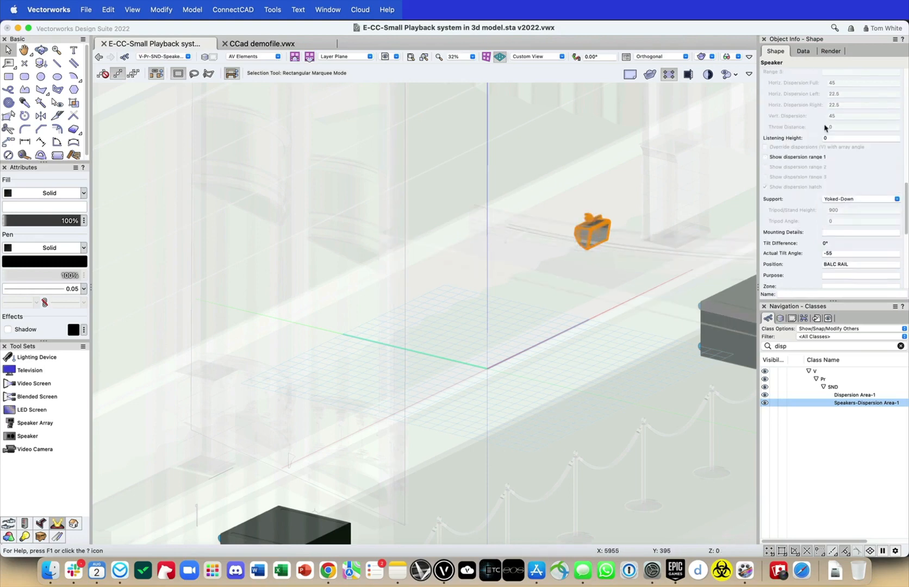
{"action": "scroll", "coordinate": [825, 127], "scroll_direction": "up", "scroll_amount": 5}
{"action": "scroll", "coordinate": [848, 171], "scroll_direction": "up", "scroll_amount": 11}
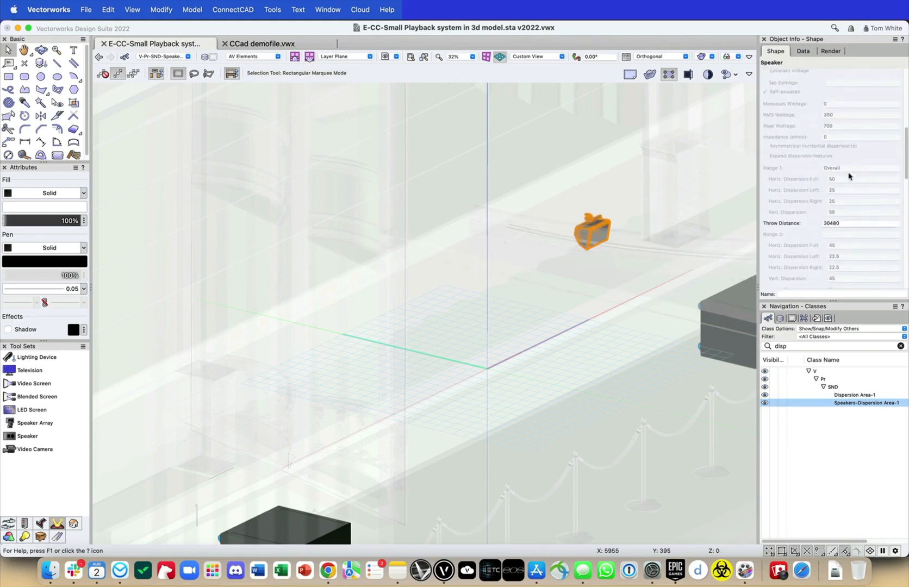
{"action": "scroll", "coordinate": [849, 168], "scroll_direction": "down", "scroll_amount": 11}
{"action": "scroll", "coordinate": [849, 166], "scroll_direction": "down", "scroll_amount": 3}
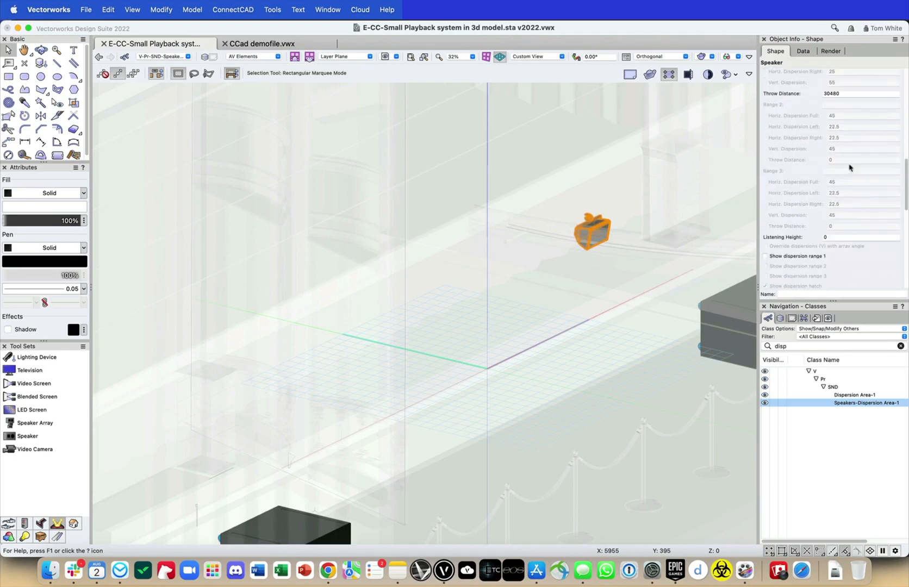
{"action": "left_click", "coordinate": [799, 256]}
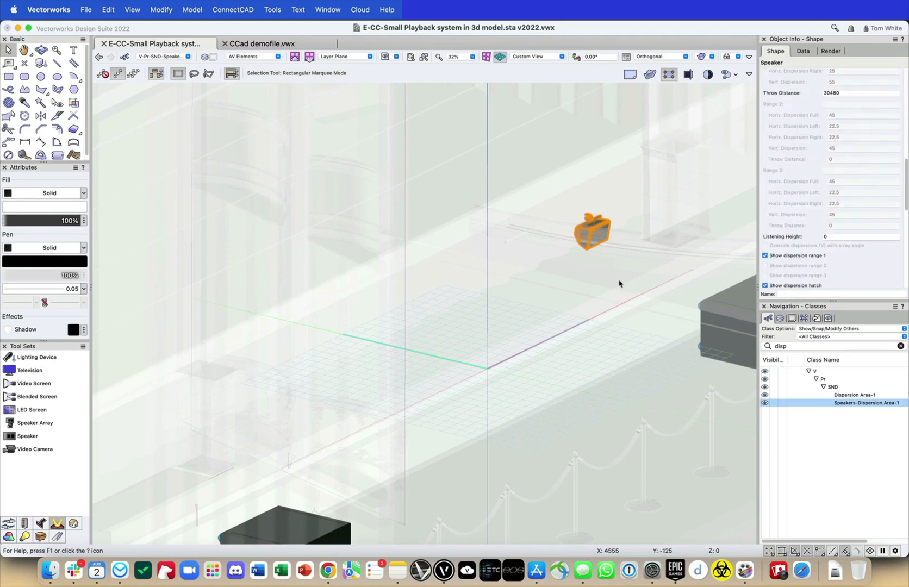
{"action": "scroll", "coordinate": [592, 386], "scroll_direction": "down", "scroll_amount": 2}
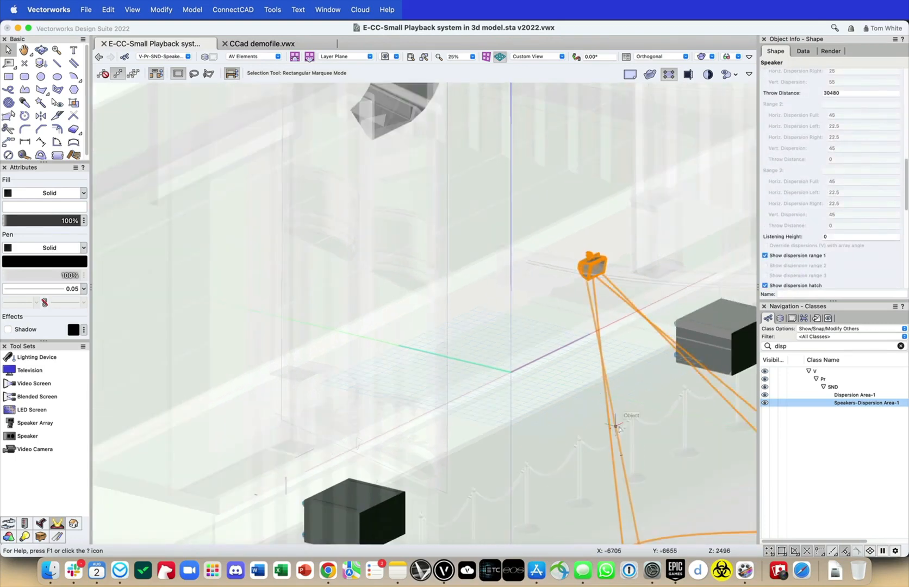
{"action": "mouse_move", "coordinate": [629, 428]}
{"action": "middle_mouse_down"}
{"action": "mouse_move", "coordinate": [438, 300]}
{"action": "mouse_move", "coordinate": [442, 280]}
{"action": "middle_mouse_up"}
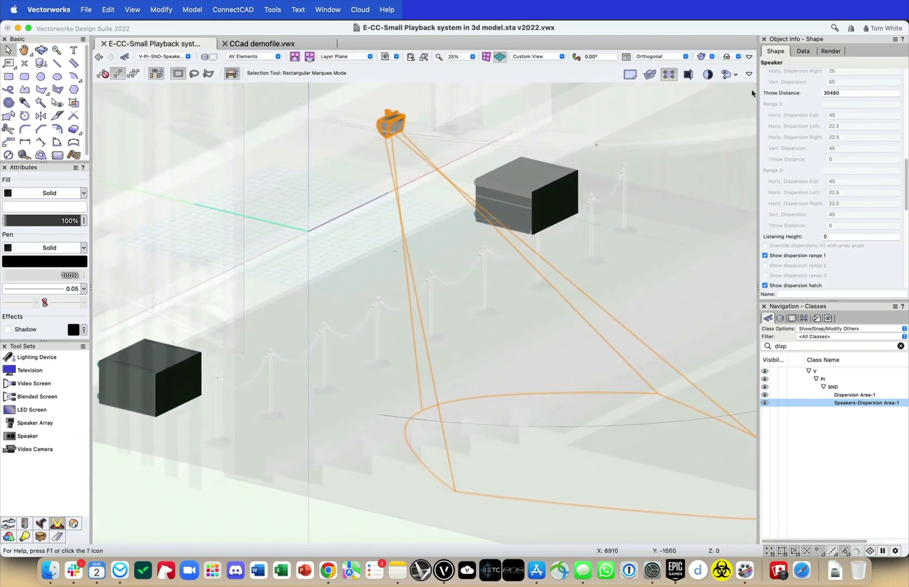
- Try an actual tilt angle of -90 on the speaker and set it back to -55
{"action": "scroll", "coordinate": [865, 168], "scroll_direction": "up", "scroll_amount": 5}
{"action": "scroll", "coordinate": [864, 168], "scroll_direction": "up", "scroll_amount": 8}
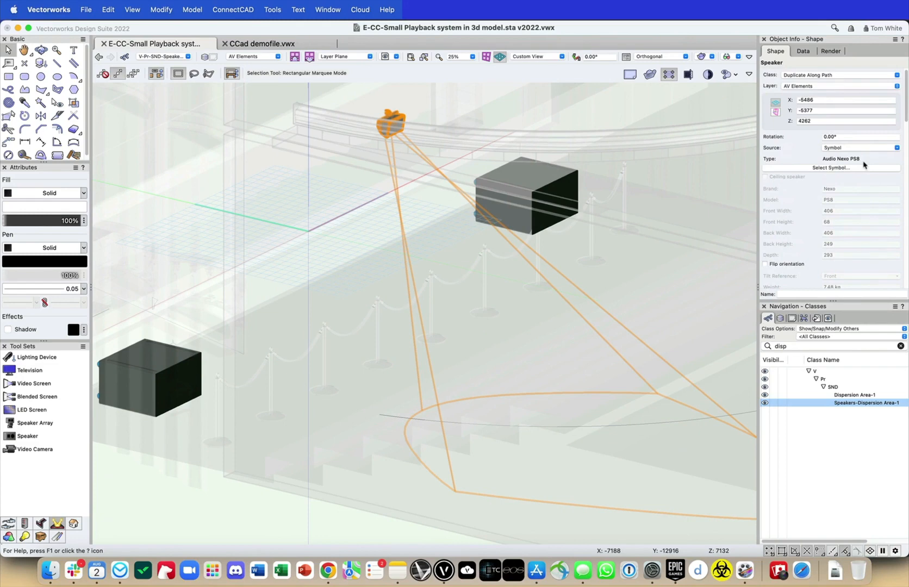
{"action": "scroll", "coordinate": [863, 167], "scroll_direction": "down", "scroll_amount": 10}
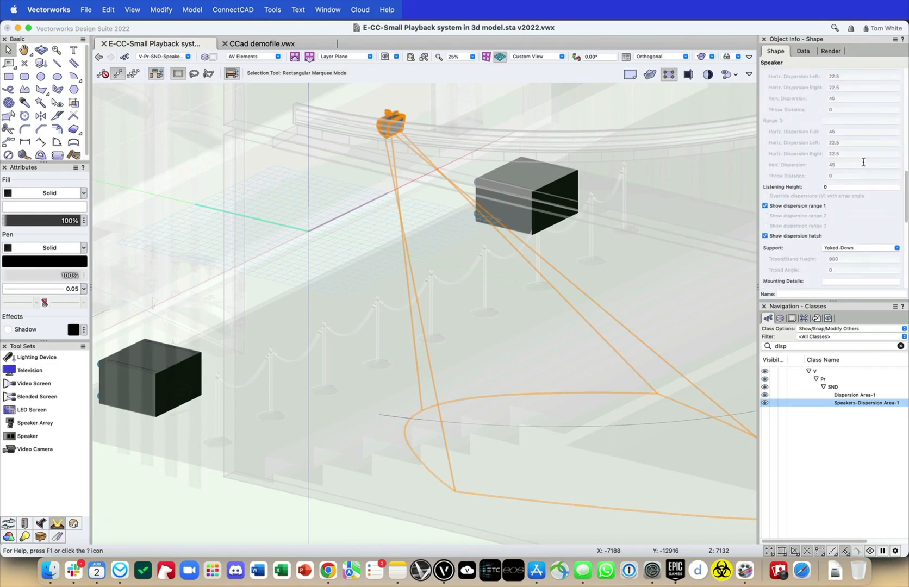
{"action": "scroll", "coordinate": [851, 189], "scroll_direction": "down", "scroll_amount": 4}
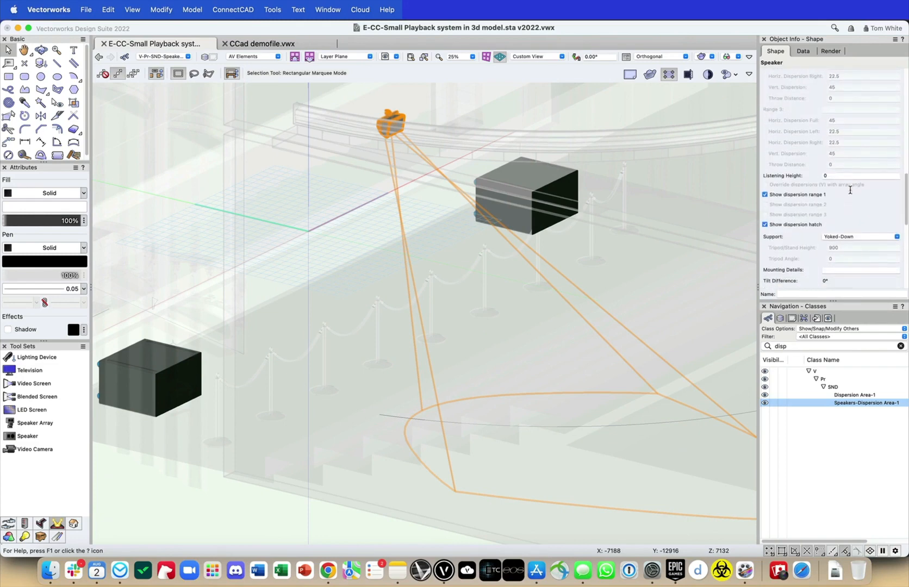
{"action": "left_click", "coordinate": [847, 210]}
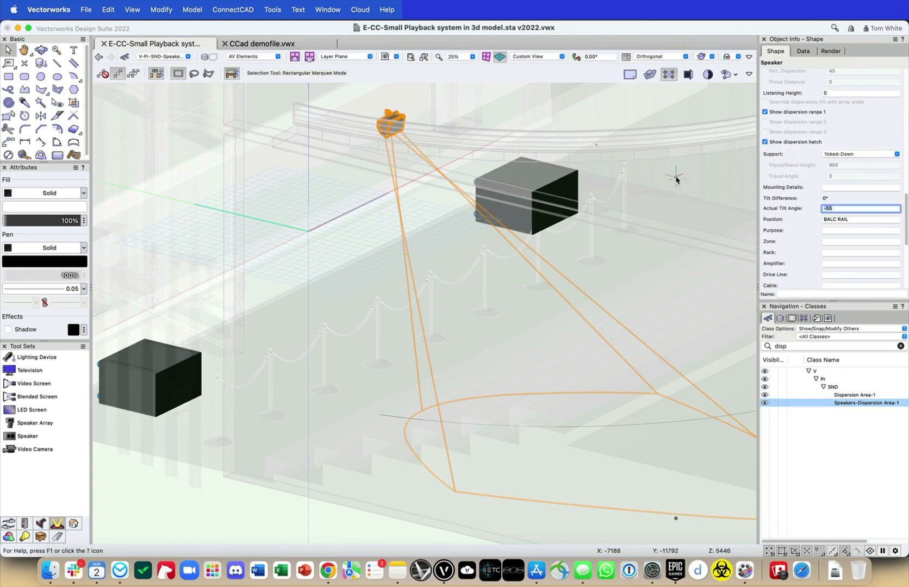
{"action": "type", "text": "-90"}
{"action": "key", "text": "Tab"}
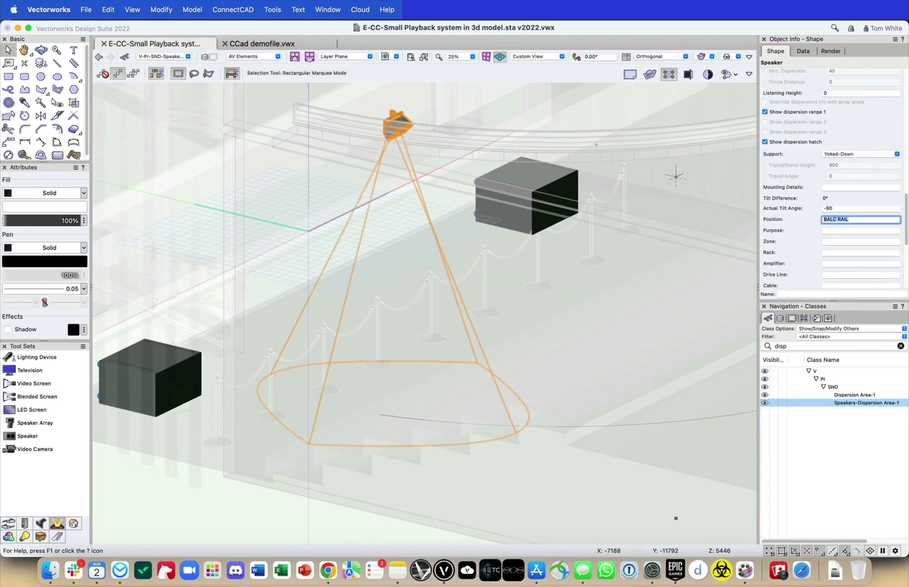
{"action": "key", "text": "shift+Tab"}
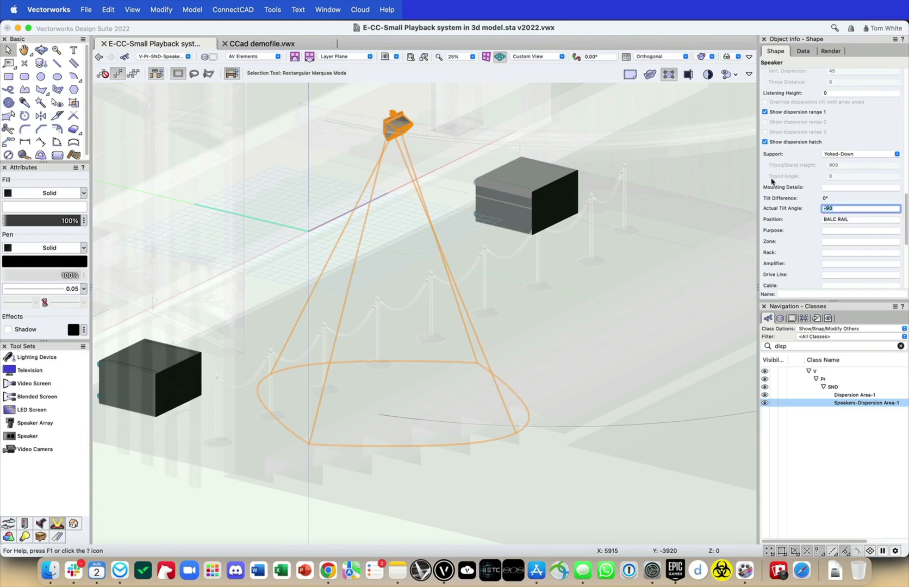
{"action": "type", "text": "-55"}
{"action": "key", "text": "Return"}
- Set the BALC RAIL speaker's listening height to 2000
{"action": "scroll", "coordinate": [857, 128], "scroll_direction": "up", "scroll_amount": 2}
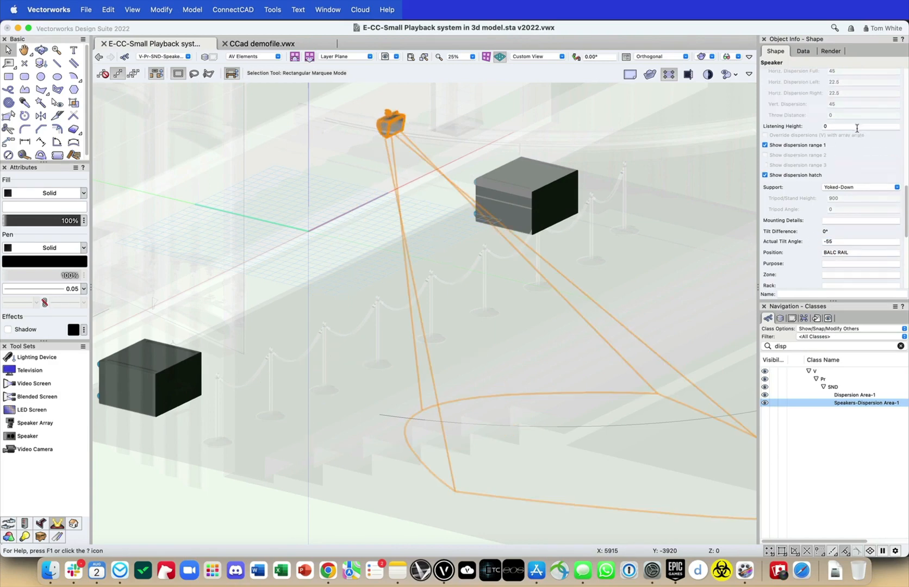
{"action": "left_click", "coordinate": [857, 129]}
{"action": "type", "text": "20"}
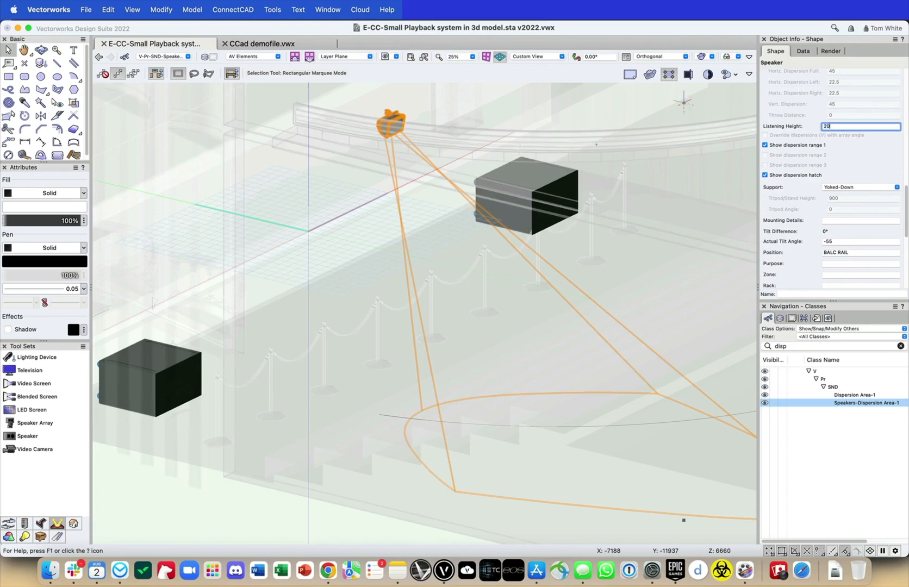
{"action": "type", "text": "00"}
{"action": "key", "text": "Return"}
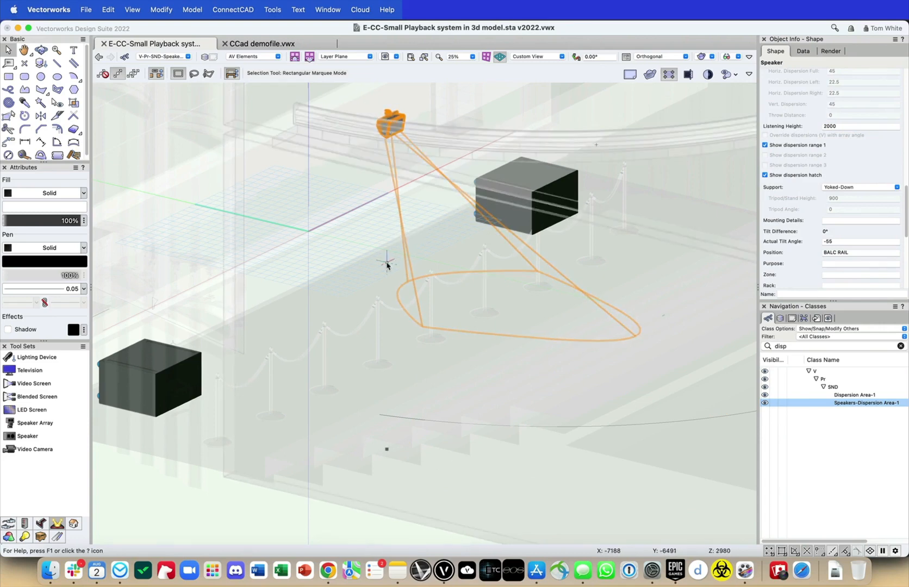
- Switch to the Top/Plan view and turn off the speaker's dispersion hatch
{"action": "key", "text": "super+5"}
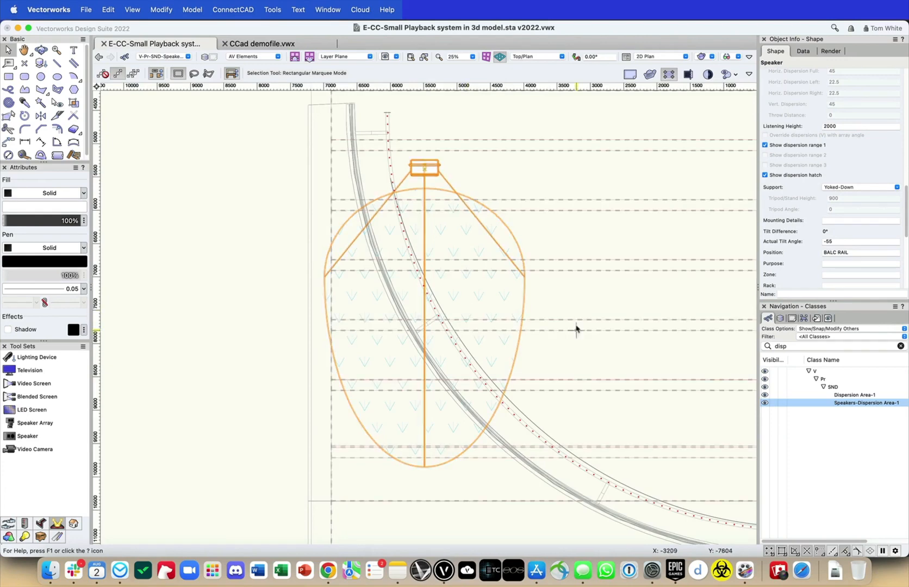
{"action": "middle_click_drag", "start_coordinate": [578, 329], "coordinate": [375, 272]}
{"action": "scroll", "coordinate": [375, 274], "scroll_direction": "down", "scroll_amount": 3}
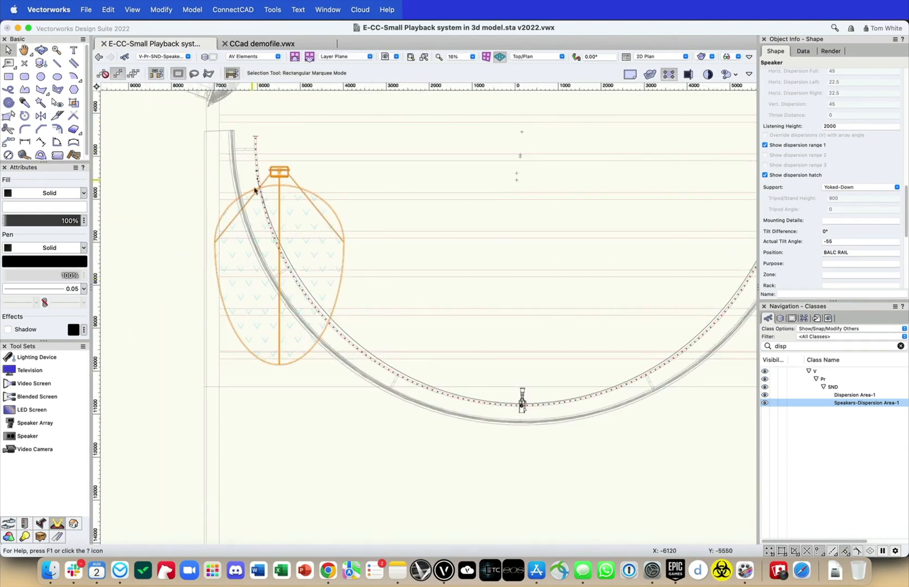
{"action": "middle_click_drag", "start_coordinate": [629, 310], "coordinate": [540, 296]}
{"action": "scroll", "coordinate": [540, 296], "scroll_direction": "down", "scroll_amount": 1}
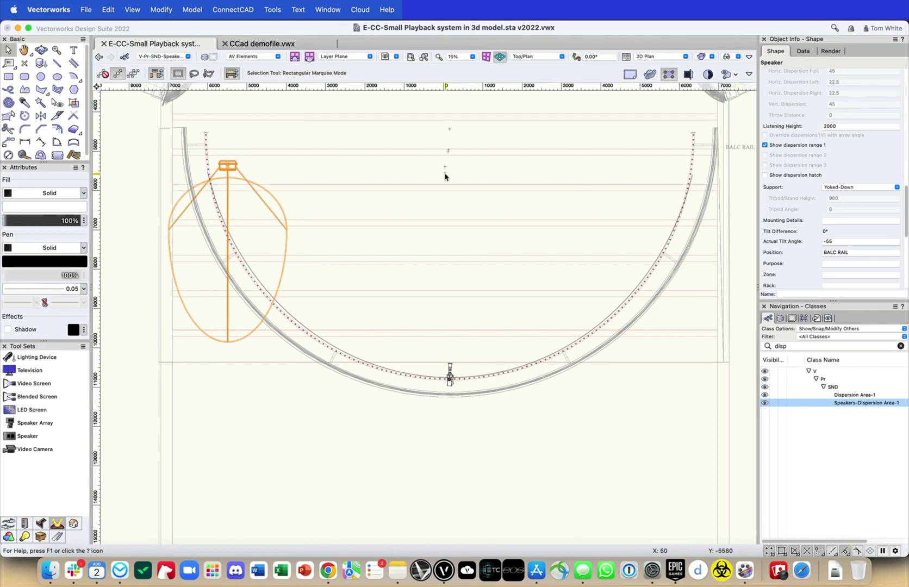
- Move the speaker with its dispersion outline clear of the curved balcony, outside the straight wall beside it, and deselect it
{"action": "middle_click_drag", "start_coordinate": [444, 176], "coordinate": [658, 217]}
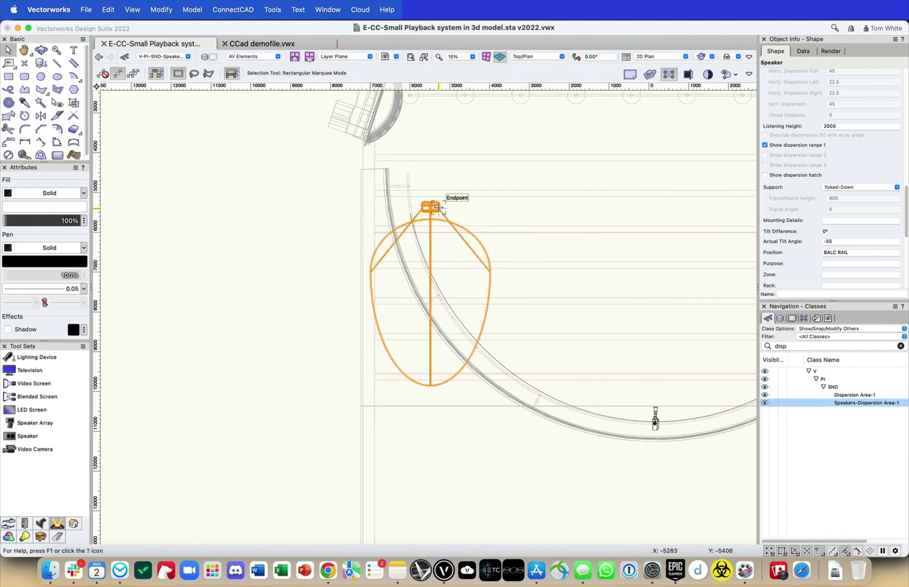
{"action": "left_click_drag", "start_coordinate": [435, 209], "coordinate": [309, 194]}
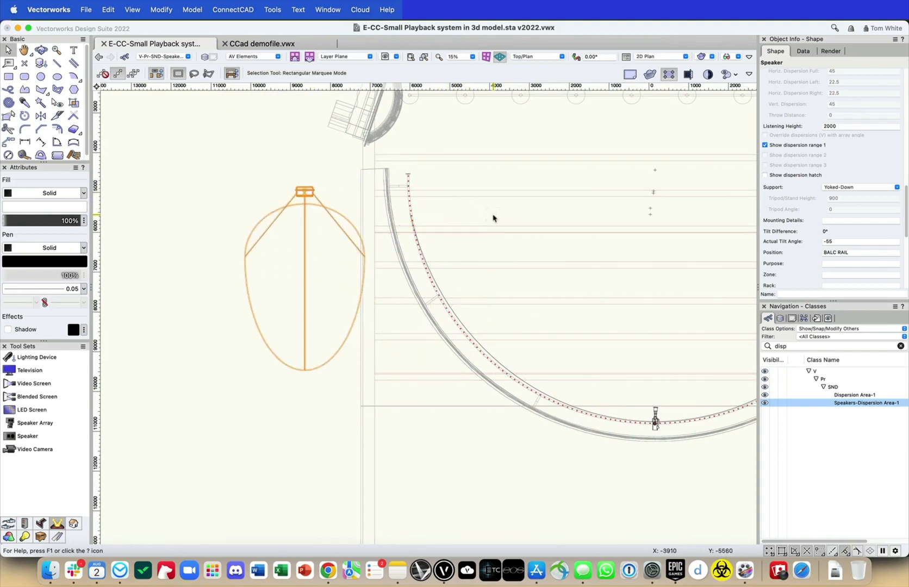
{"action": "left_click", "coordinate": [492, 218]}
{"action": "middle_click_drag", "start_coordinate": [465, 204], "coordinate": [328, 184]}
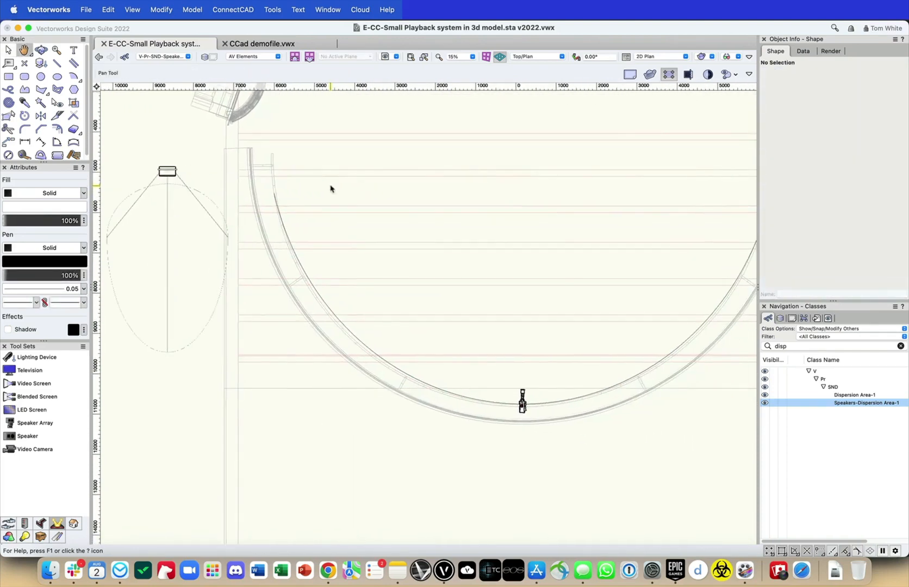
- Delete the existing curved polyline that runs along the balcony rail on the AV Elements layer
{"action": "scroll", "coordinate": [331, 184], "scroll_direction": "down", "scroll_amount": 1}
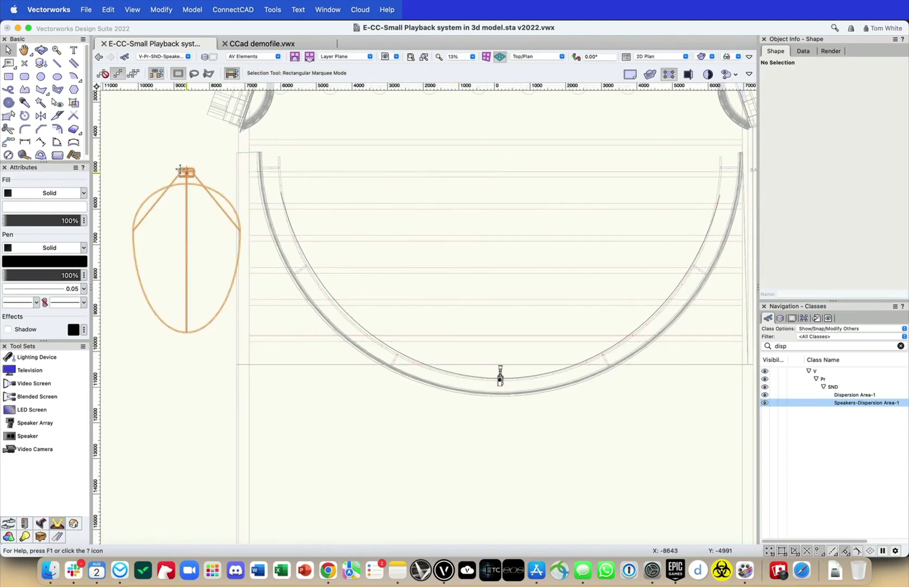
{"action": "left_click", "coordinate": [286, 205]}
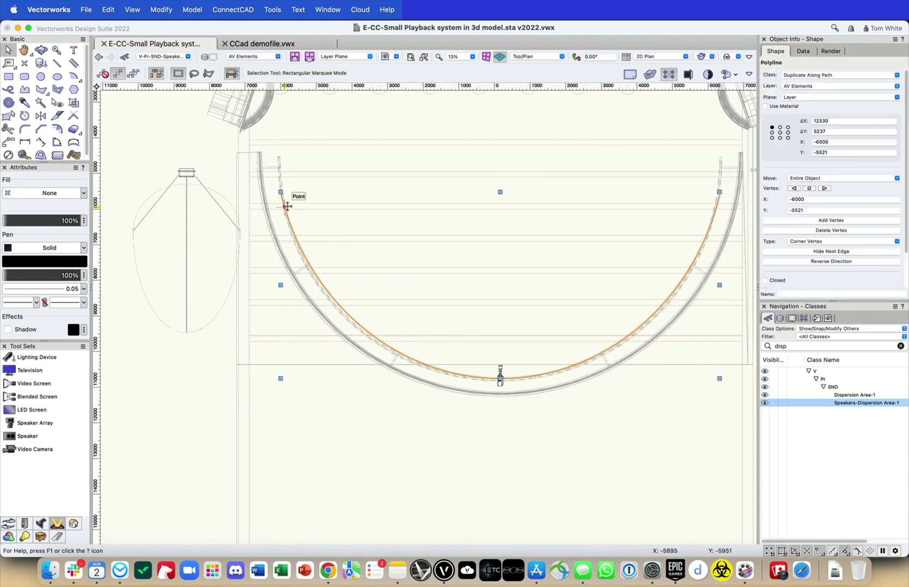
{"action": "key", "text": "Delete"}
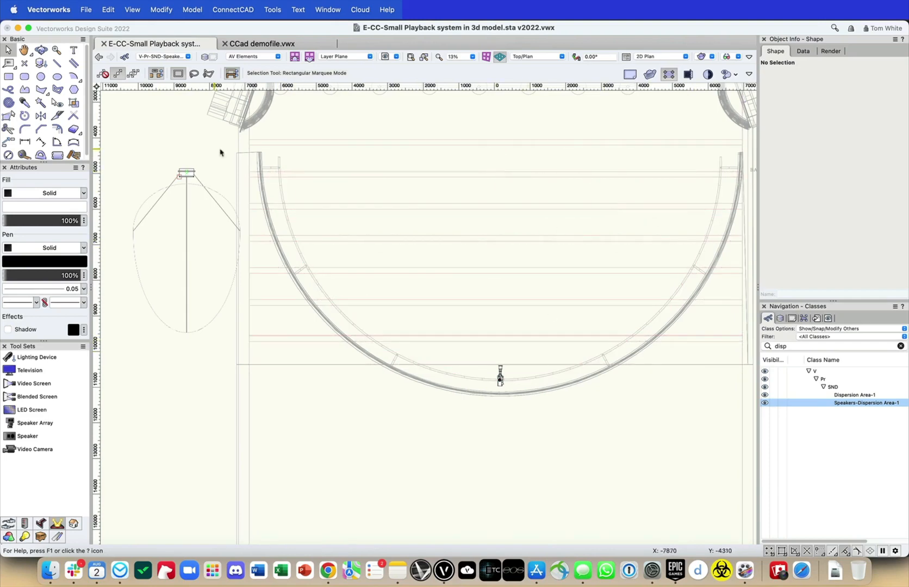
- Force-select the curved balcony rail on the Venue 3d layer and open its hanging position profile for editing
{"action": "right_click", "coordinate": [279, 173]}
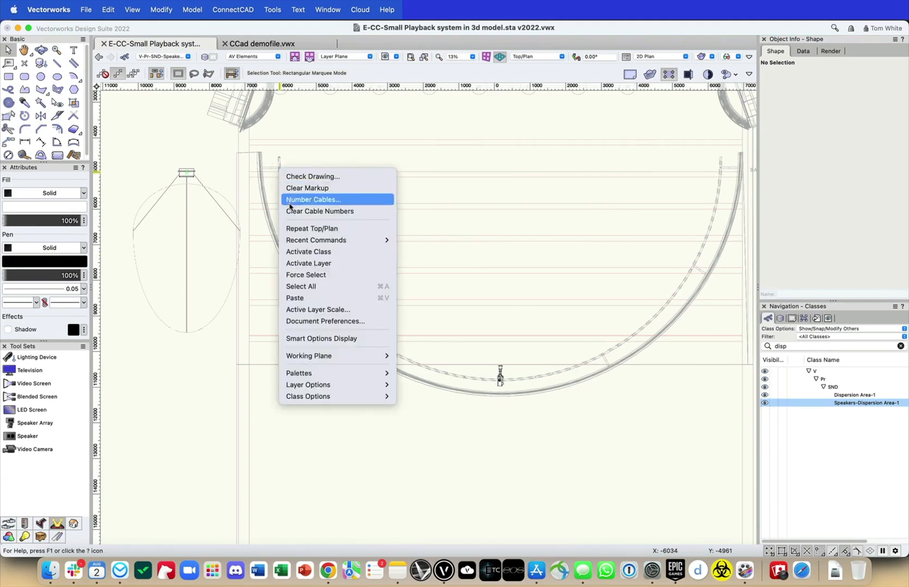
{"action": "left_click", "coordinate": [294, 275]}
{"action": "left_click", "coordinate": [313, 196]}
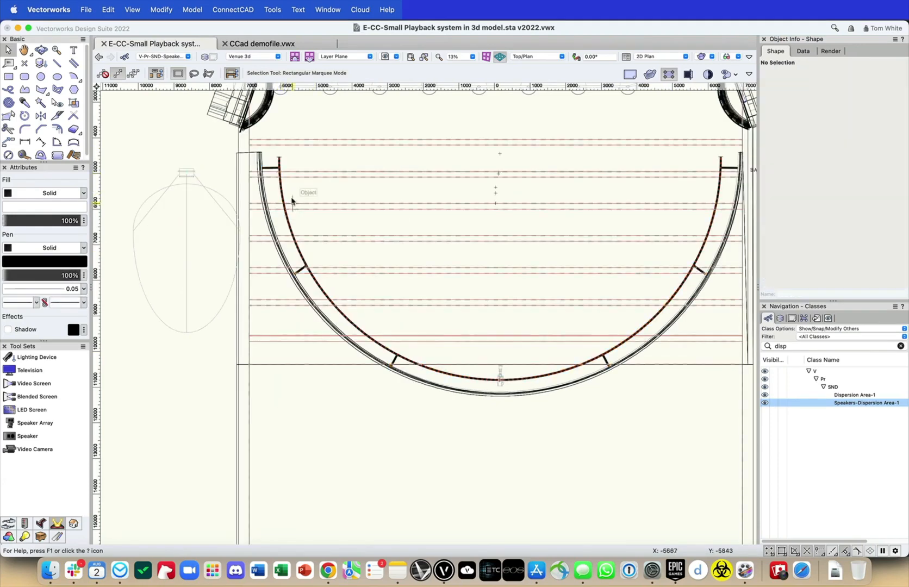
{"action": "left_click", "coordinate": [284, 201]}
{"action": "double_click", "coordinate": [283, 202]}
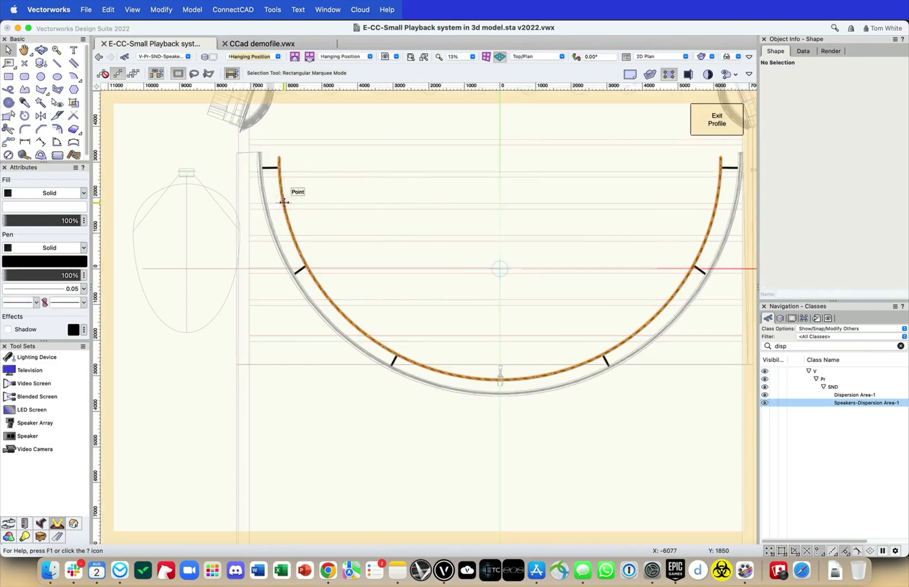
- Copy the path polyline of the curved lighting pipe, exit the path and profile editing, and clear the selection
{"action": "left_click", "coordinate": [281, 199]}
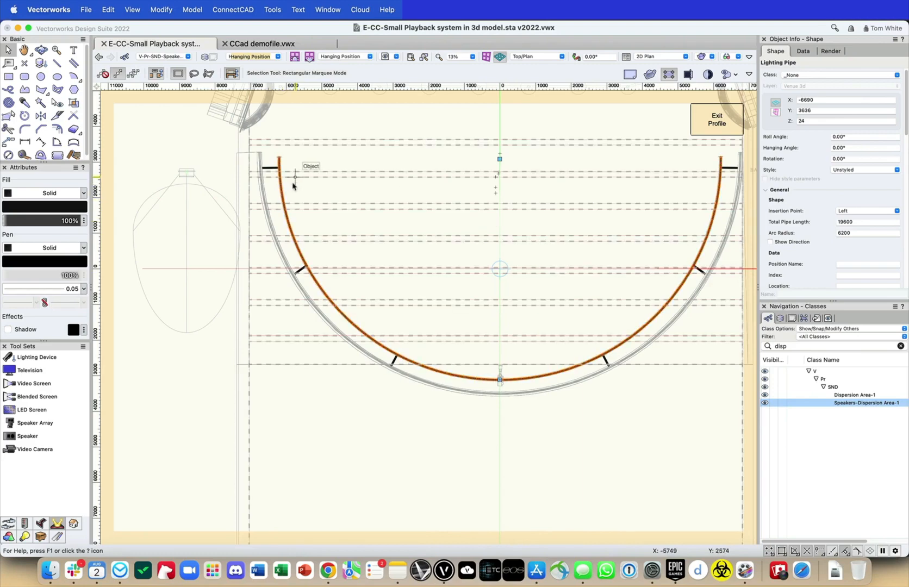
{"action": "right_click", "coordinate": [281, 191]}
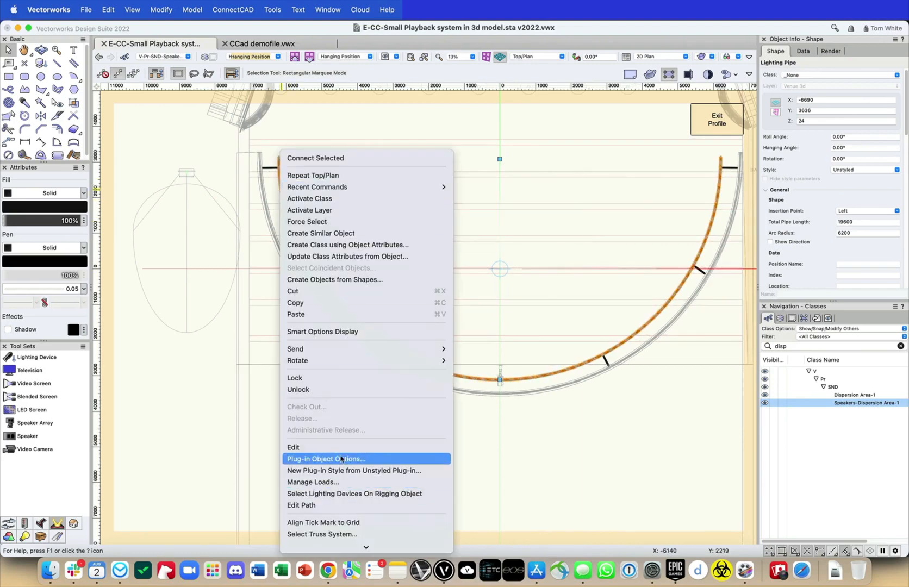
{"action": "left_click", "coordinate": [330, 506]}
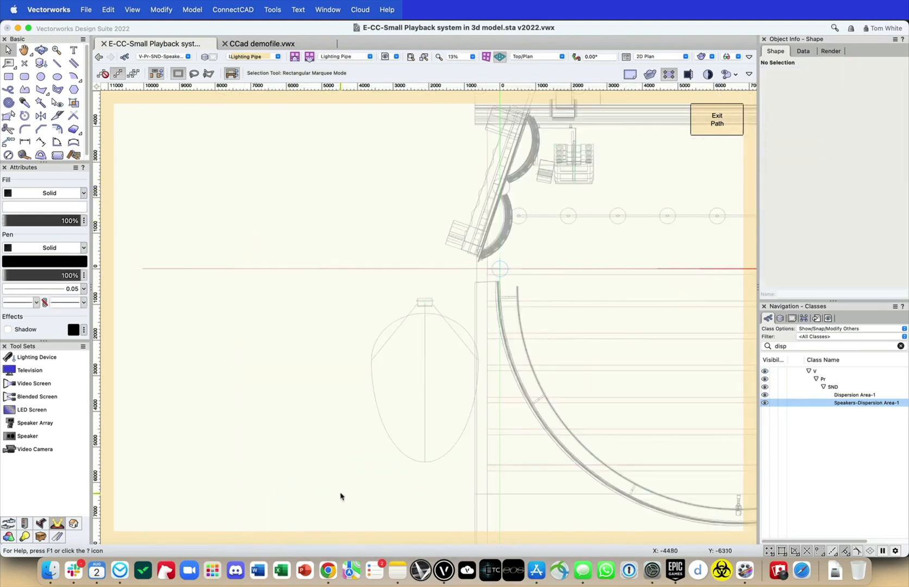
{"action": "key", "text": "super+a"}
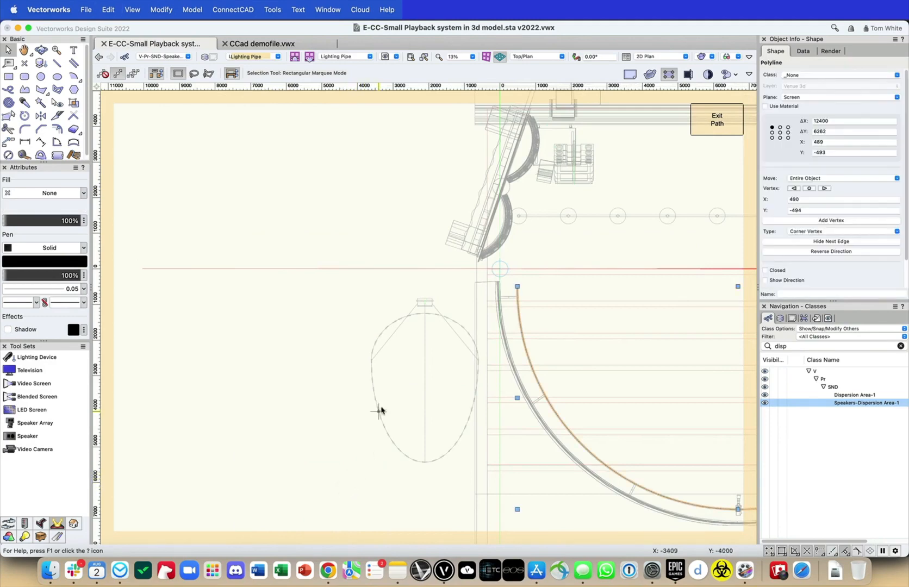
{"action": "scroll", "coordinate": [359, 386], "scroll_direction": "down", "scroll_amount": 3}
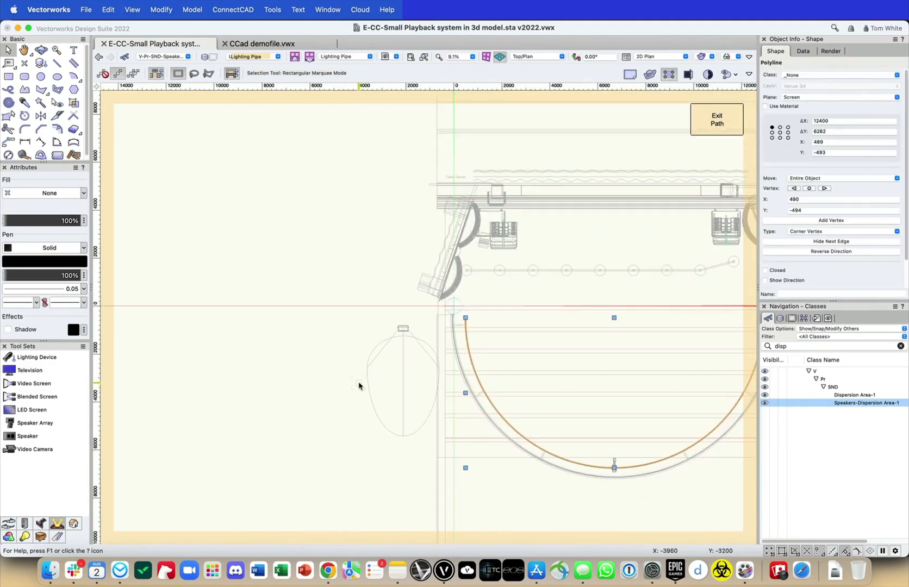
{"action": "left_click", "coordinate": [717, 119]}
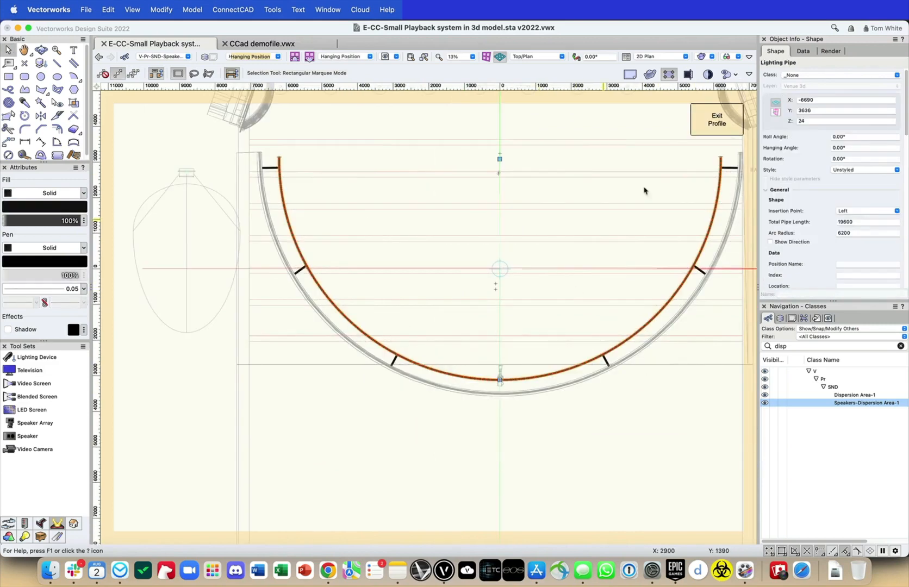
{"action": "left_click", "coordinate": [723, 119]}
{"action": "scroll", "coordinate": [384, 235], "scroll_direction": "down", "scroll_amount": 1}
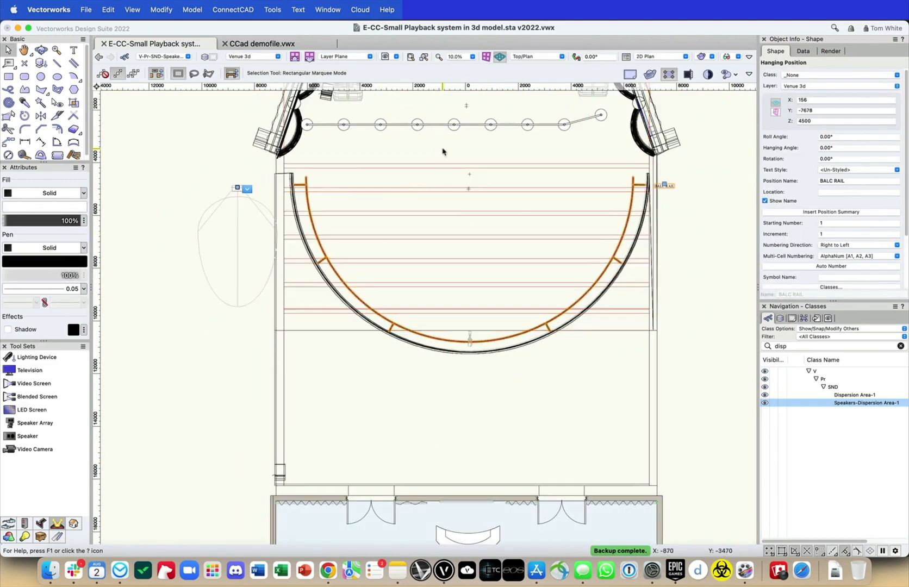
{"action": "left_click", "coordinate": [433, 194]}
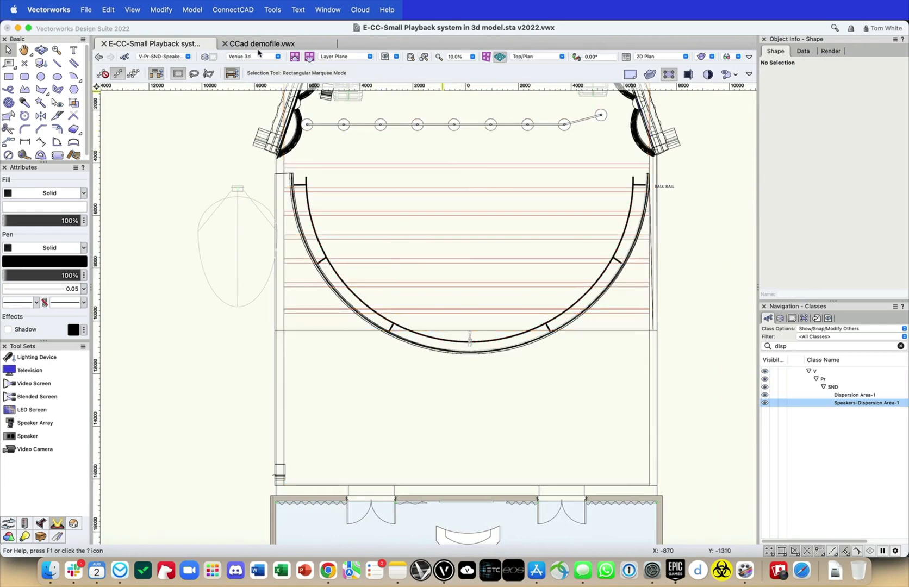
- Make AV Elements the active layer and paste the copied curved polyline near the balcony
{"action": "left_click", "coordinate": [259, 55]}
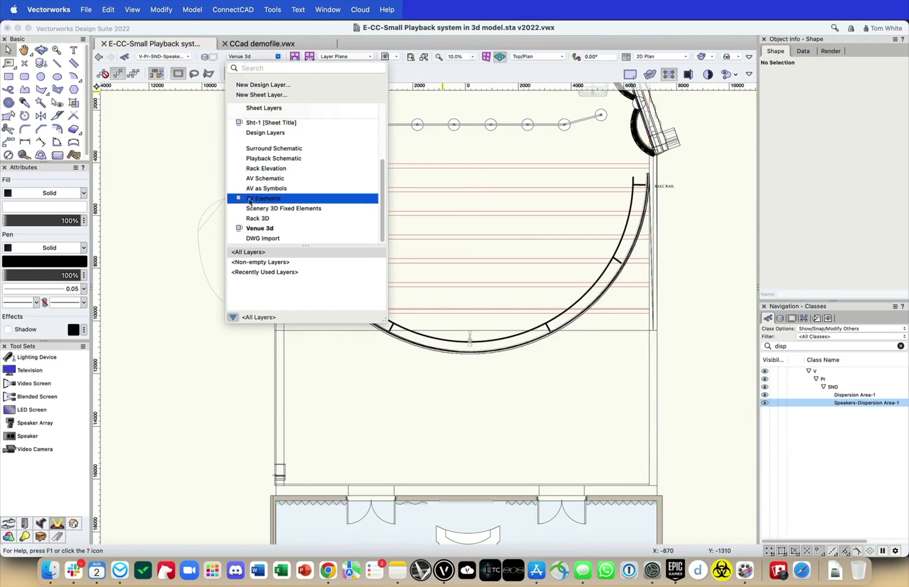
{"action": "left_click", "coordinate": [274, 169]}
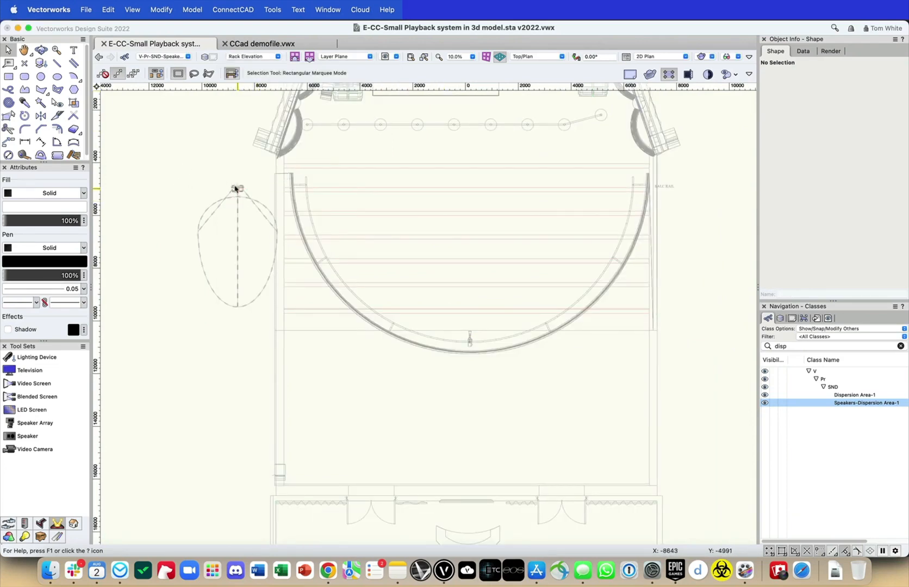
{"action": "right_click", "coordinate": [235, 185]}
{"action": "left_click", "coordinate": [276, 278]}
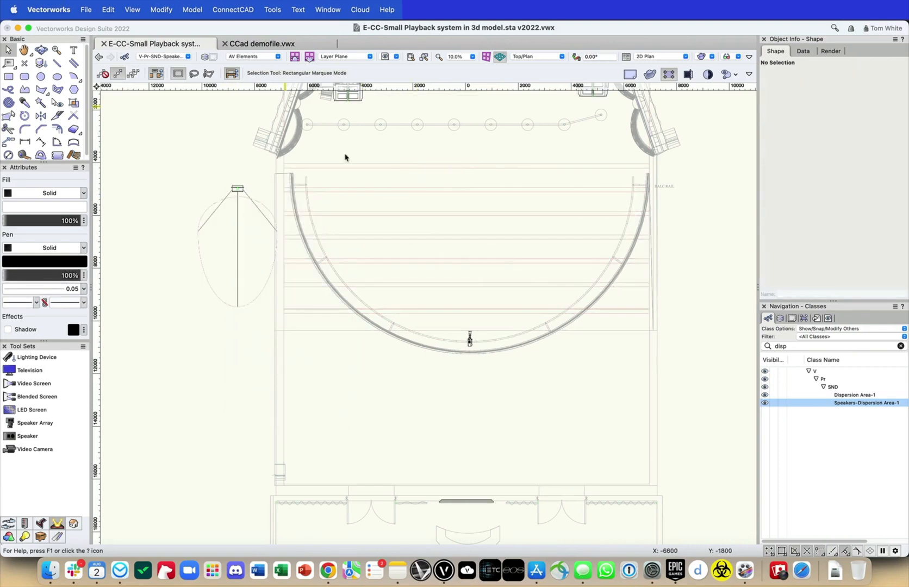
{"action": "left_click", "coordinate": [481, 280]}
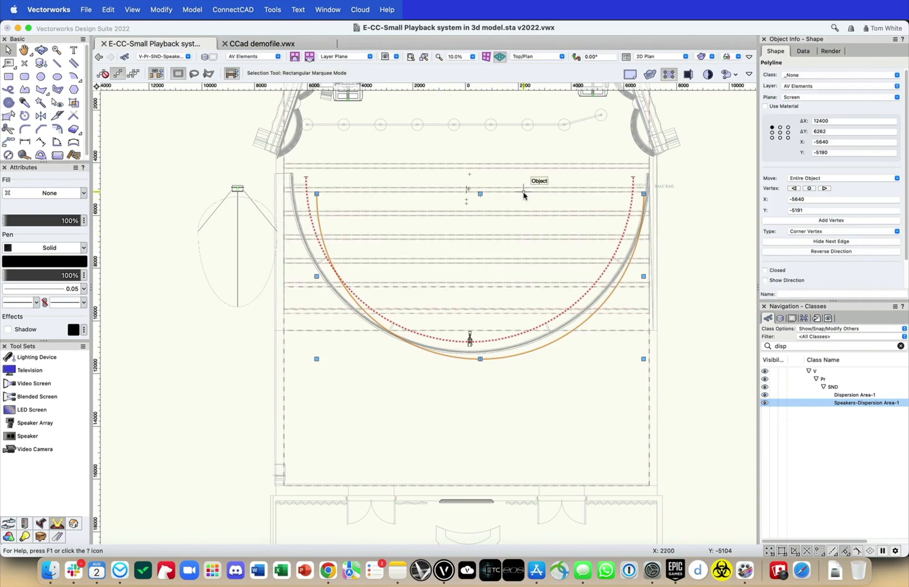
- Move and nudge the pasted polyline onto the balcony rail curve, to about X -6010, Y -4570
{"action": "left_click_drag", "start_coordinate": [310, 208], "coordinate": [308, 192]}
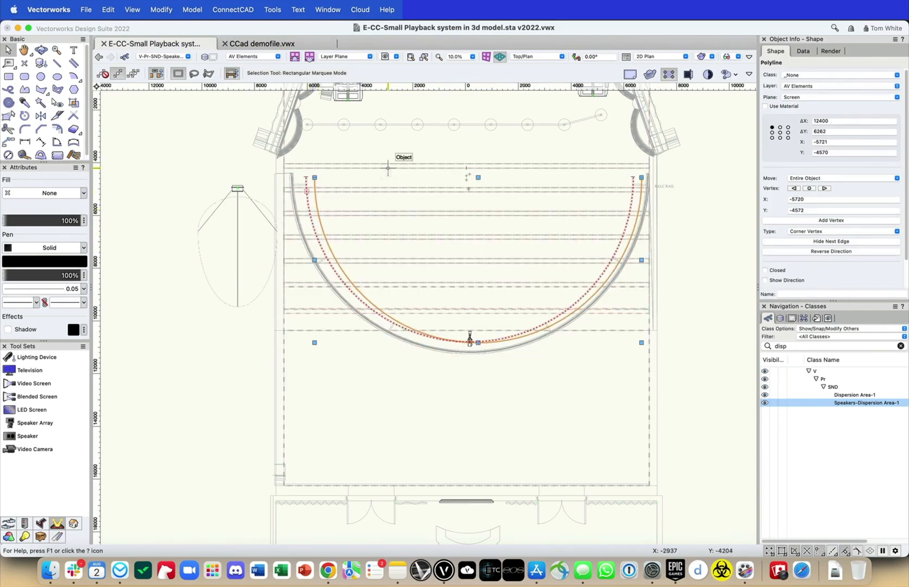
{"action": "key", "text": "shift+Left"}
{"action": "key", "text": "shift+Left"}
{"action": "key", "text": "shift+Left"}
{"action": "key", "text": "shift+Left"}
{"action": "key", "text": "shift+Left"}
{"action": "key", "text": "shift+Left"}
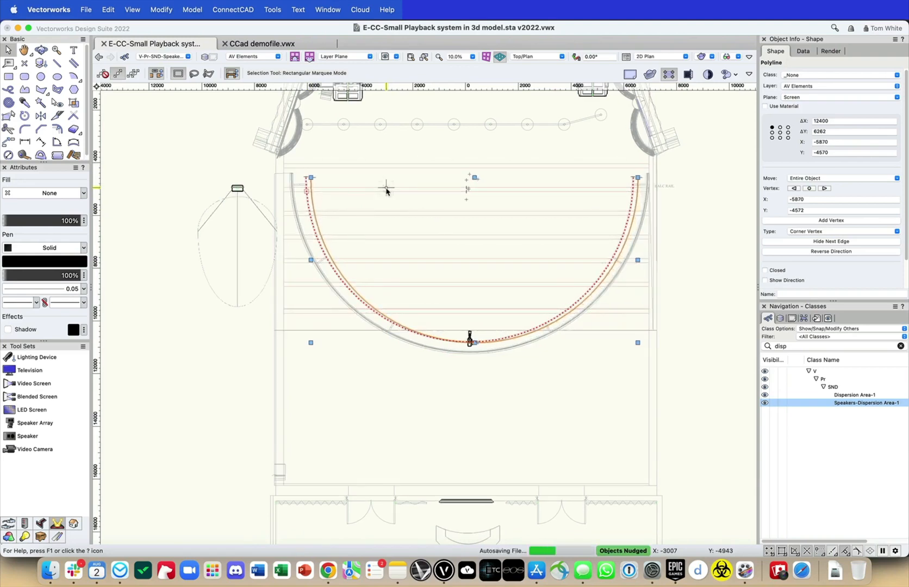
{"action": "key", "text": "shift+Left"}
{"action": "key", "text": "shift+Left"}
{"action": "key", "text": "shift+Left"}
{"action": "key", "text": "shift+Left"}
{"action": "key", "text": "shift+Left"}
{"action": "key", "text": "shift+Left"}
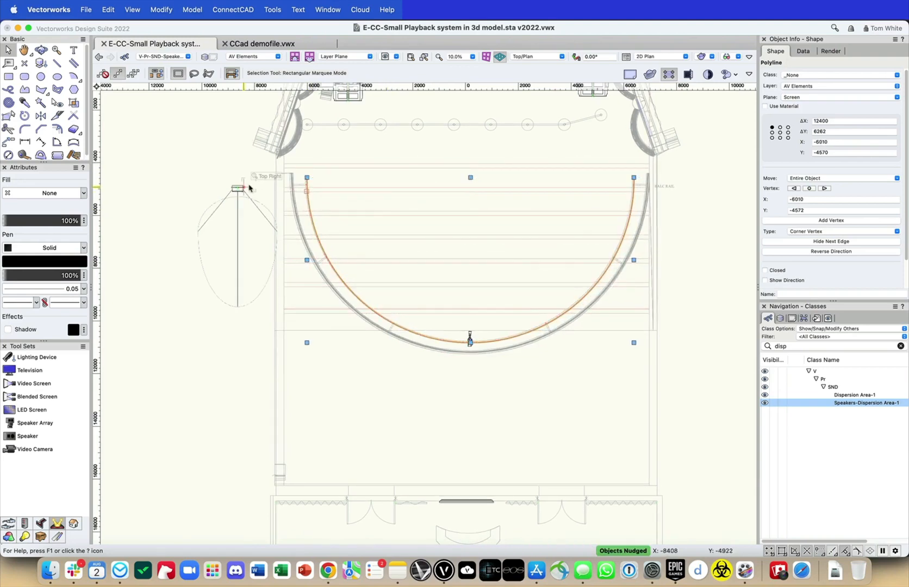
{"action": "key", "text": "ctrl+super+space"}
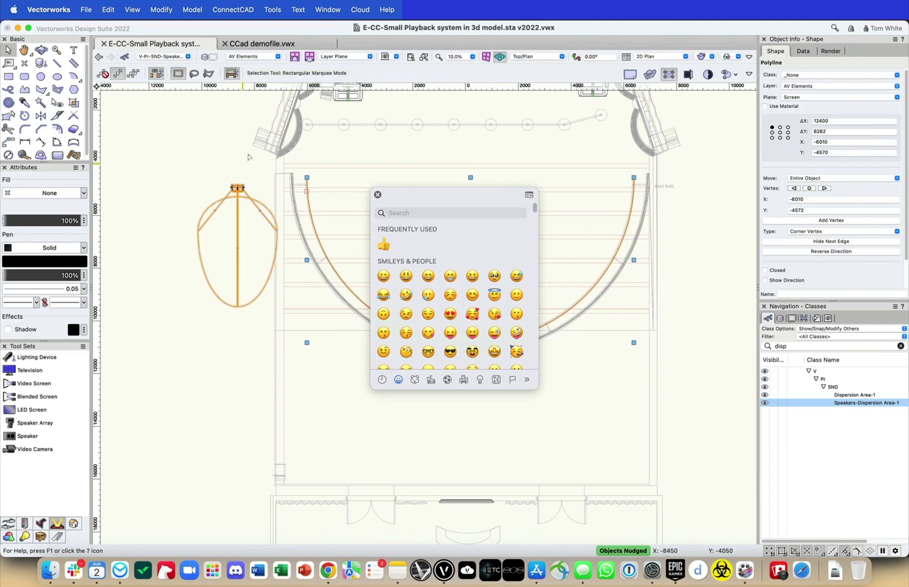
{"action": "left_click", "coordinate": [251, 178]}
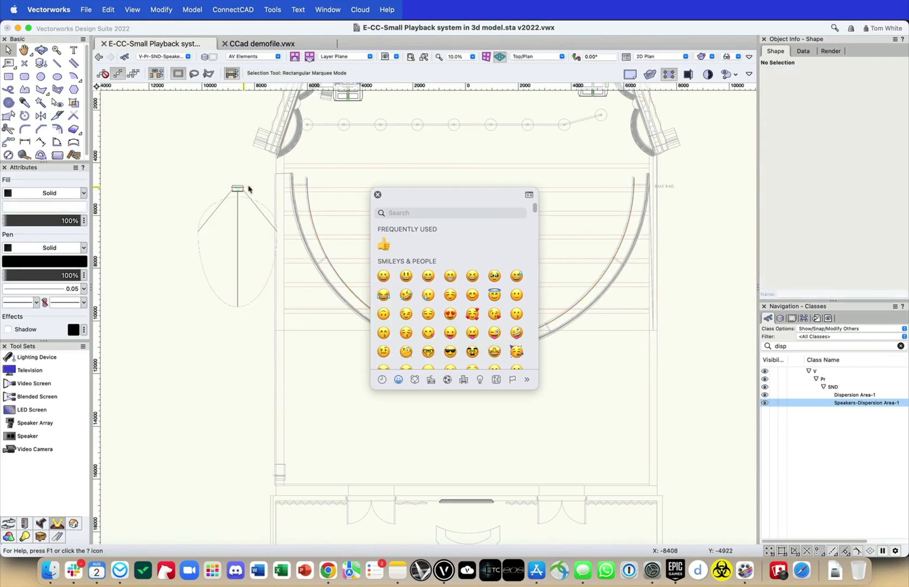
{"action": "left_click", "coordinate": [378, 195]}
{"action": "left_click", "coordinate": [307, 178]}
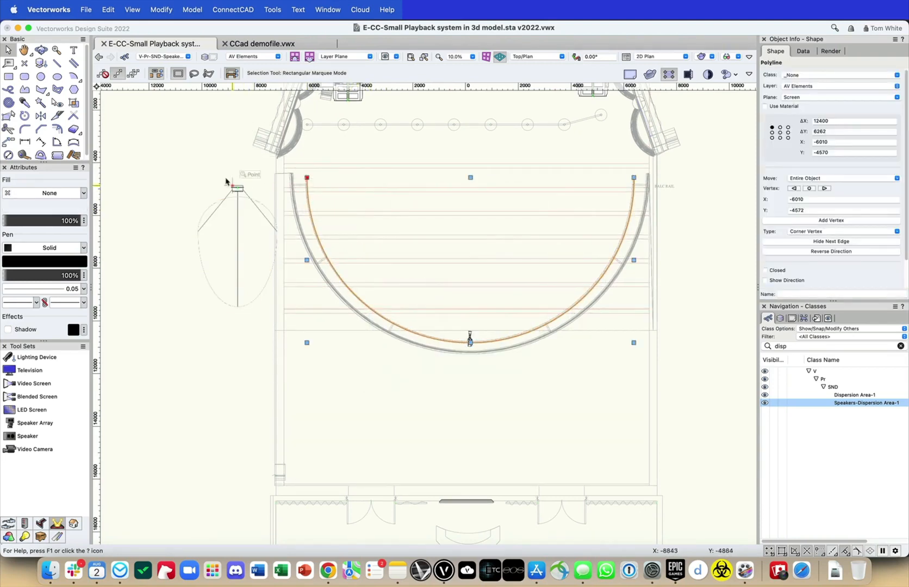
- Turn off dispersion range 1 for the BALC RAIL speaker beside the balcony
{"action": "left_click", "coordinate": [238, 188]}
{"action": "left_click", "coordinate": [238, 188]}
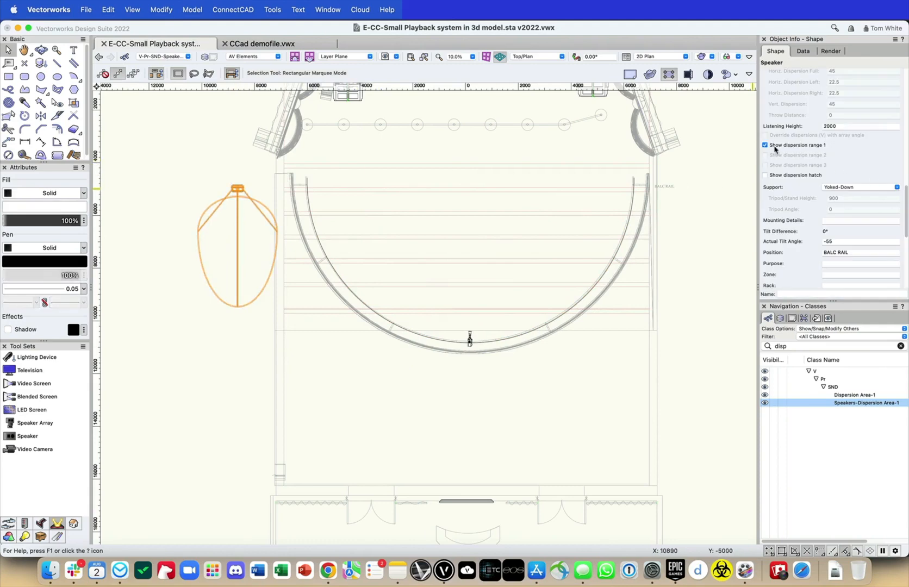
{"action": "left_click", "coordinate": [766, 145]}
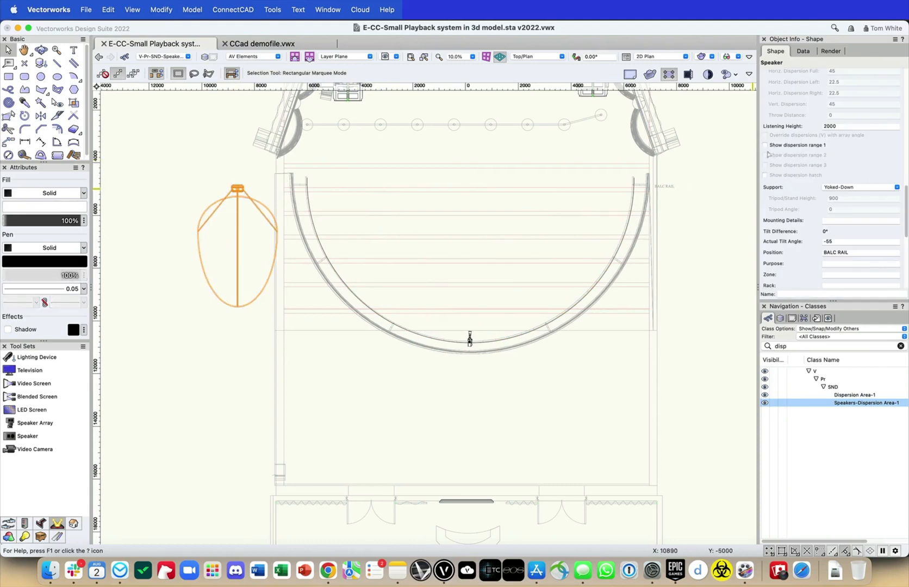
- Add the curved rail polyline to the speaker selection and look up the command for duplicating along a path
{"action": "left_click", "coordinate": [307, 193], "text": "shift"}
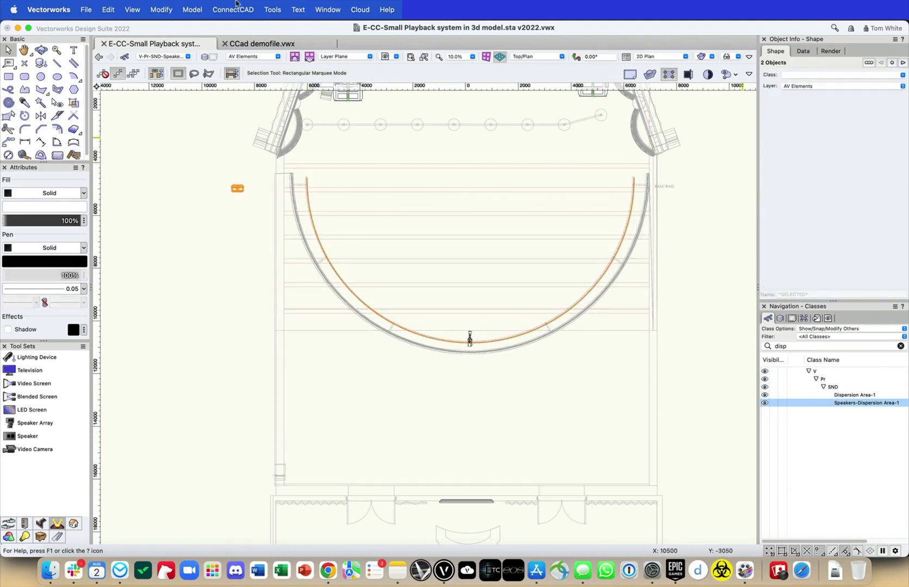
{"action": "left_click", "coordinate": [161, 9]}
{"action": "mouse_move", "coordinate": [115, 3]}
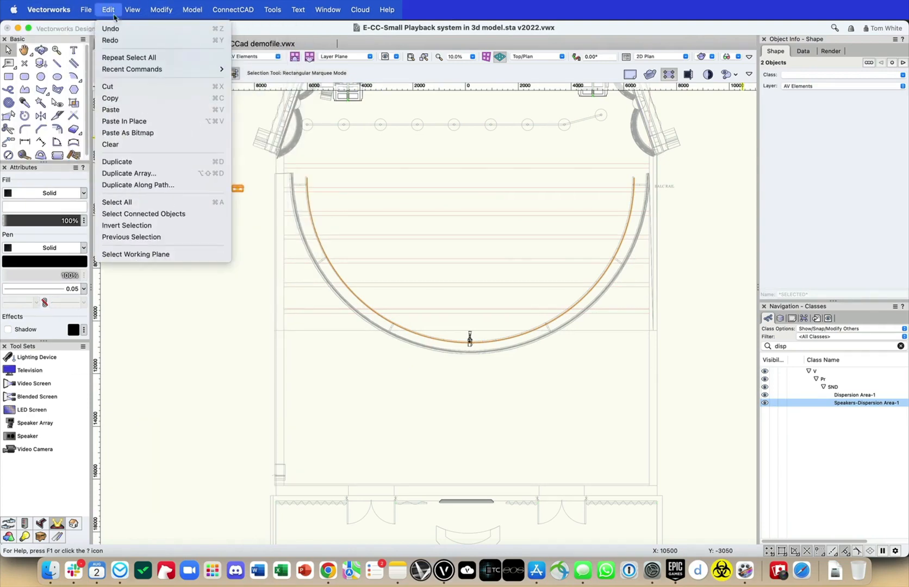
- Set up Duplicate Along Path for the speaker on the curved path with 11 duplicates and preview the result
{"action": "left_click", "coordinate": [142, 185]}
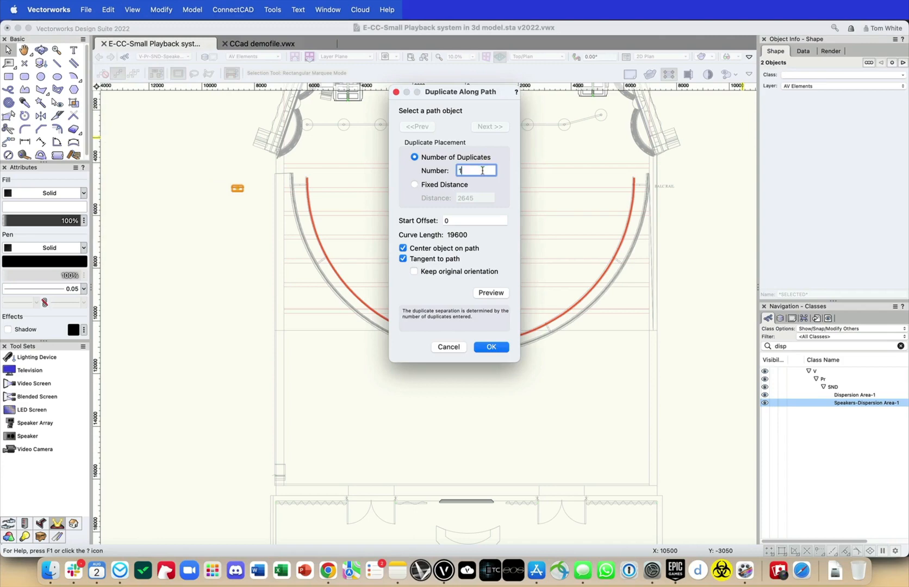
{"action": "type", "text": "1"}
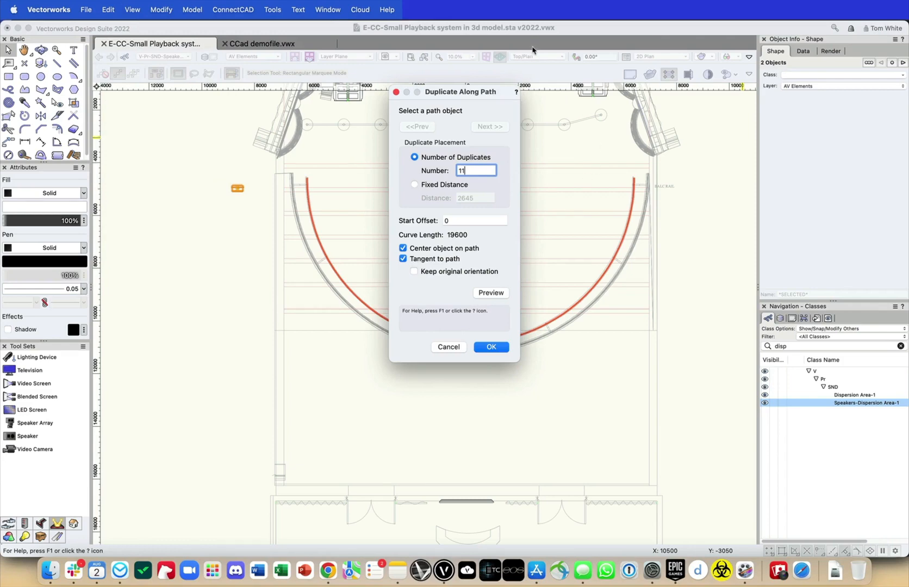
{"action": "left_click_drag", "start_coordinate": [505, 95], "coordinate": [798, 95]}
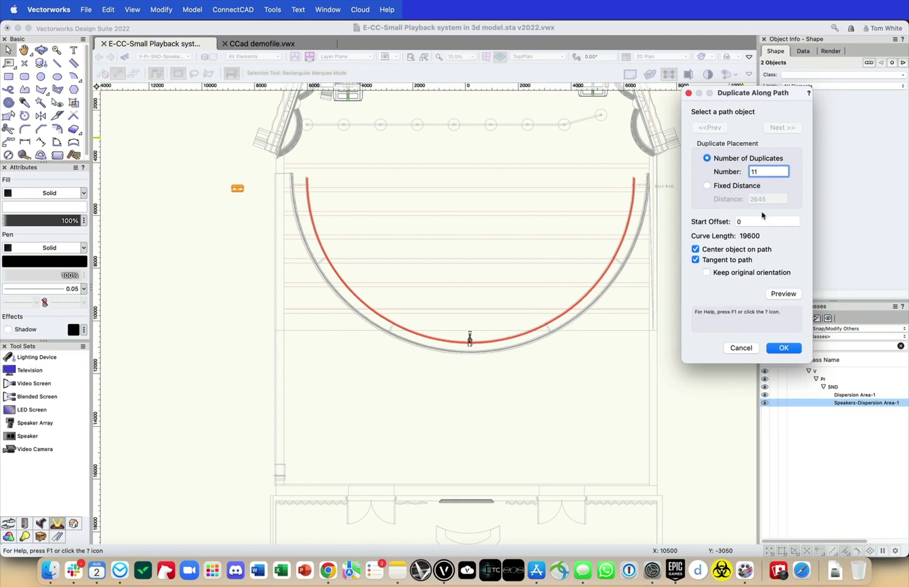
{"action": "left_click", "coordinate": [793, 295]}
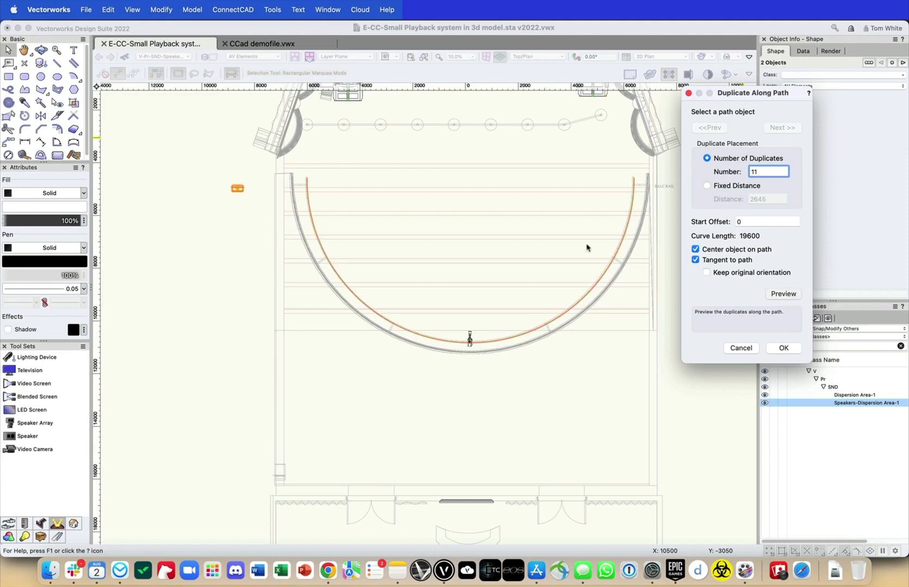
{"action": "left_click_drag", "start_coordinate": [746, 93], "coordinate": [709, 119]}
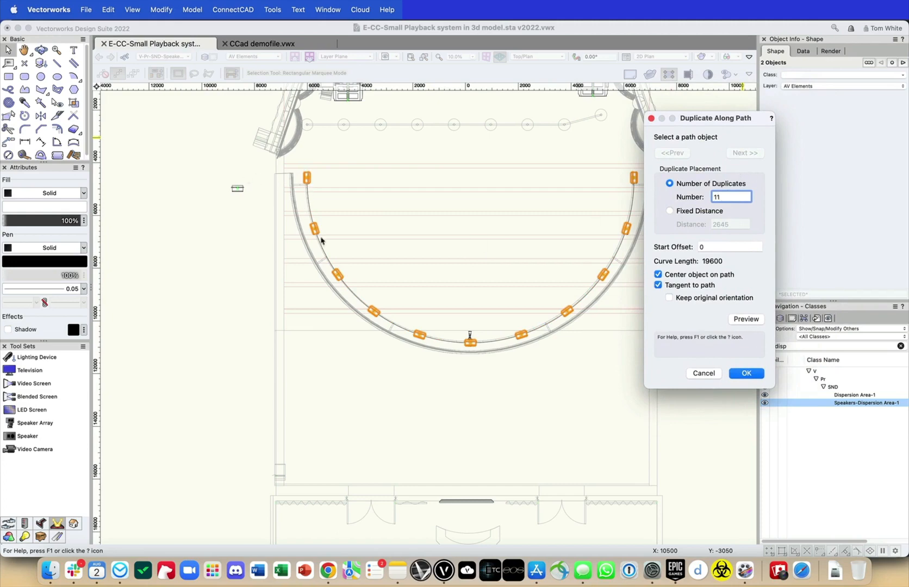
- Preview the speaker duplicates with Tangent to path switched off, and switch the option back on
{"action": "left_click", "coordinate": [683, 283]}
{"action": "left_click", "coordinate": [745, 318]}
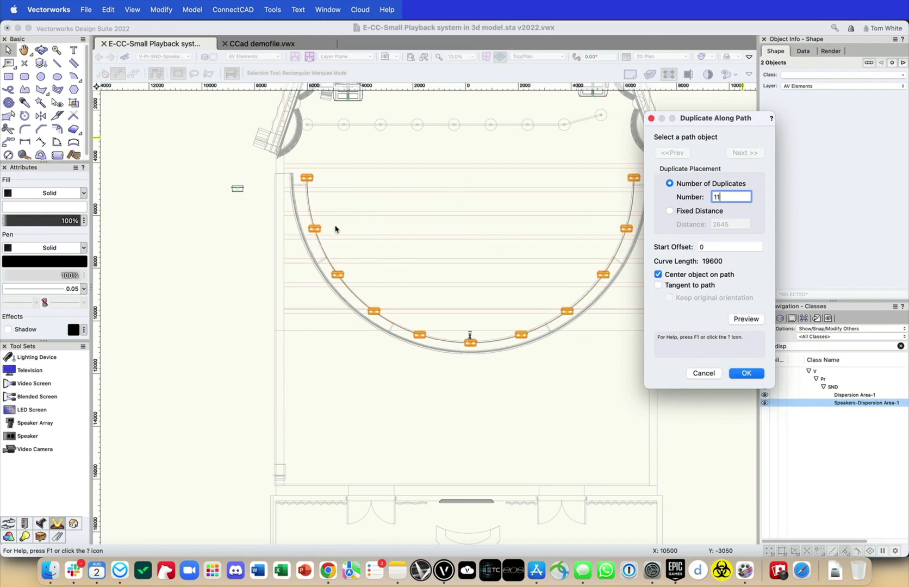
{"action": "left_click", "coordinate": [703, 286]}
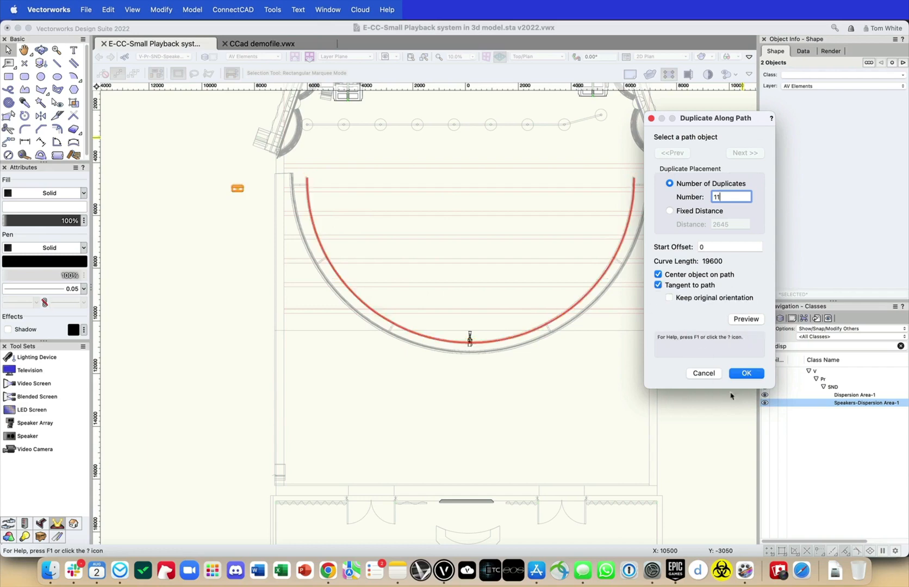
- Preview the tangent-aligned placement and create the 11 speaker duplicates along the curve
{"action": "left_click", "coordinate": [756, 320]}
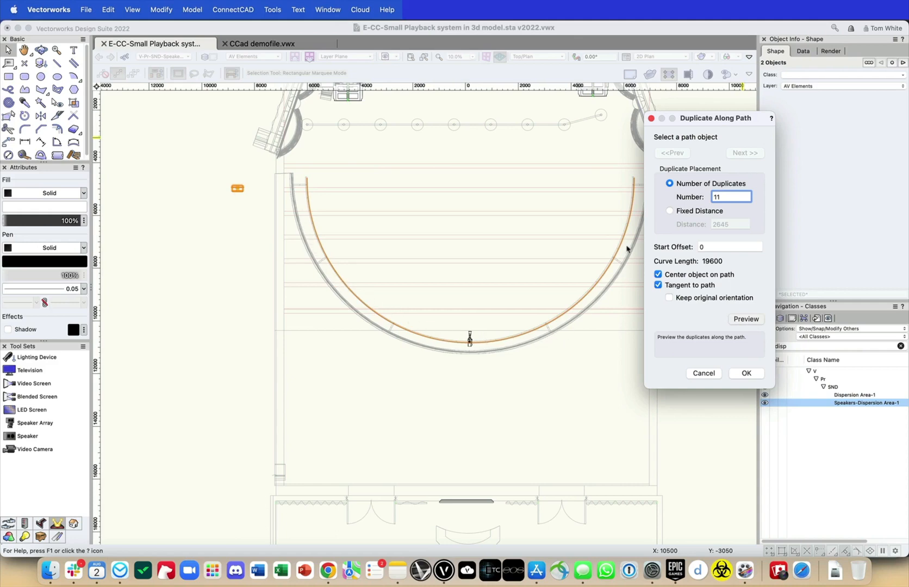
{"action": "left_click", "coordinate": [747, 373]}
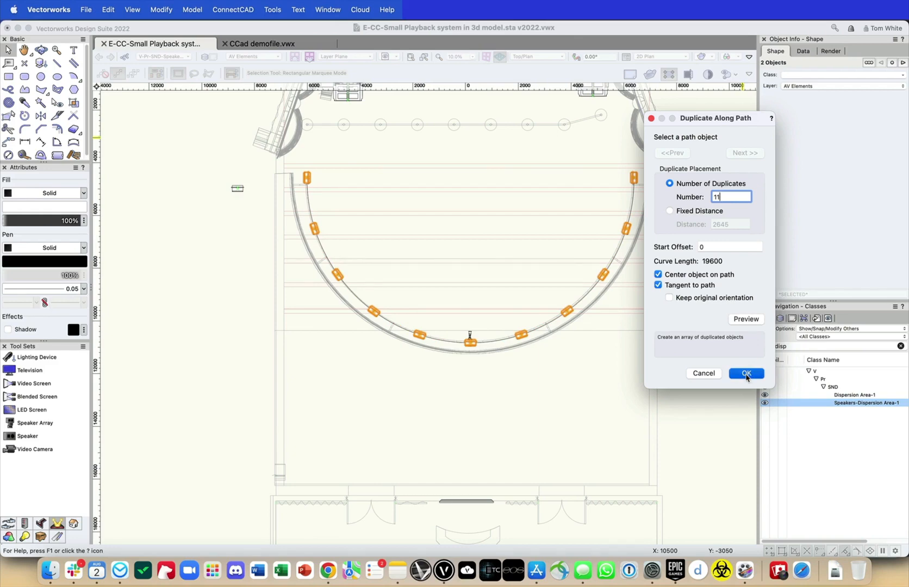
{"action": "left_click", "coordinate": [746, 374]}
- Show dispersion range 1 for the 11 selected speakers and view the coverage in 3D
{"action": "scroll", "coordinate": [840, 212], "scroll_direction": "down", "scroll_amount": 5}
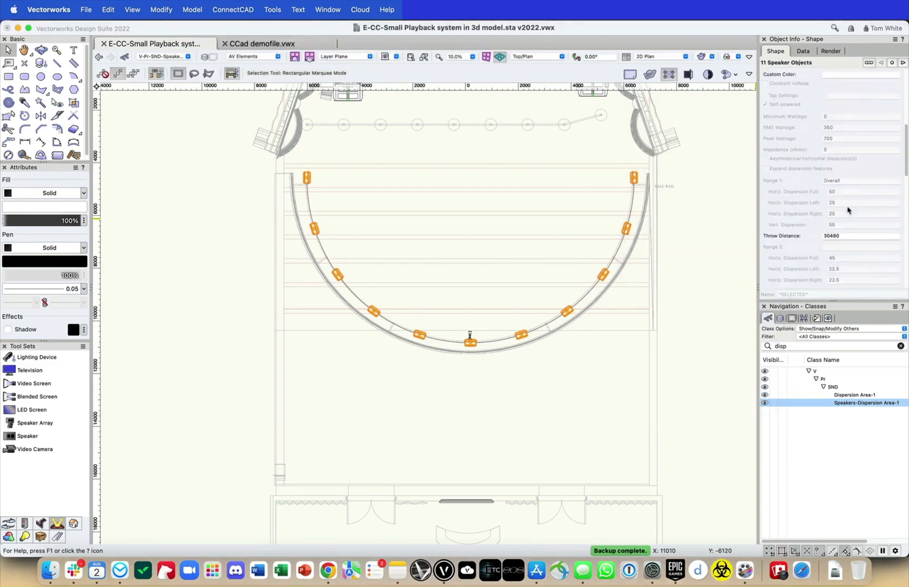
{"action": "scroll", "coordinate": [838, 215], "scroll_direction": "down", "scroll_amount": 5}
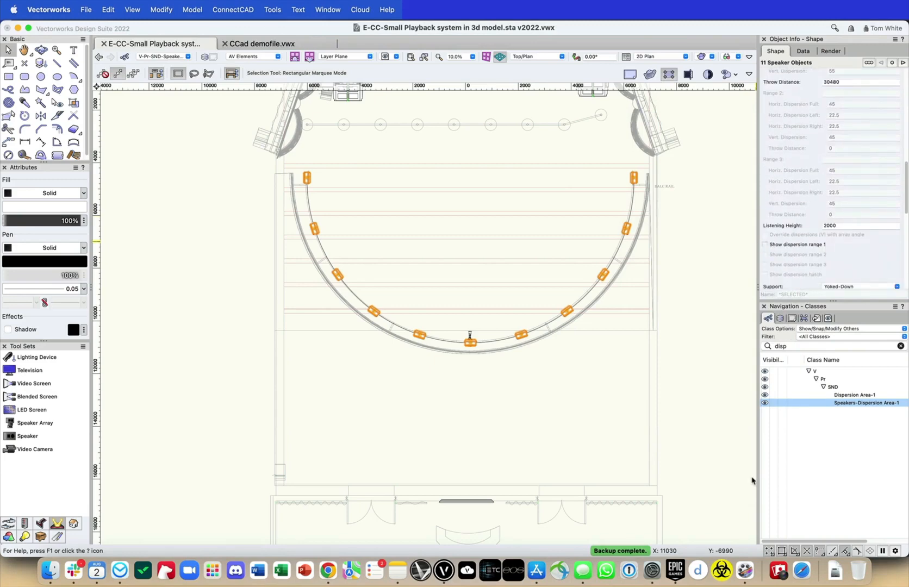
{"action": "left_click", "coordinate": [765, 244]}
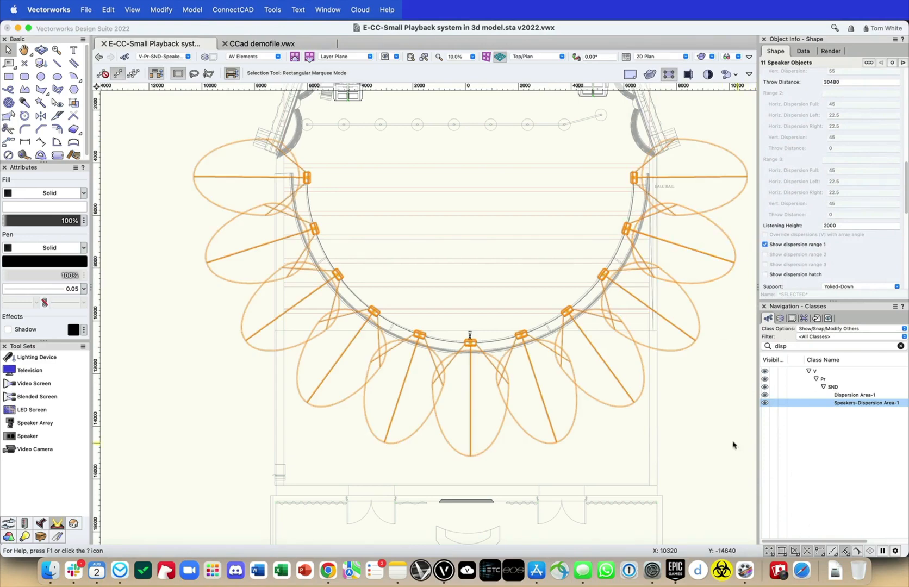
{"action": "middle_click_drag", "start_coordinate": [491, 442], "coordinate": [650, 269], "text": "shift"}
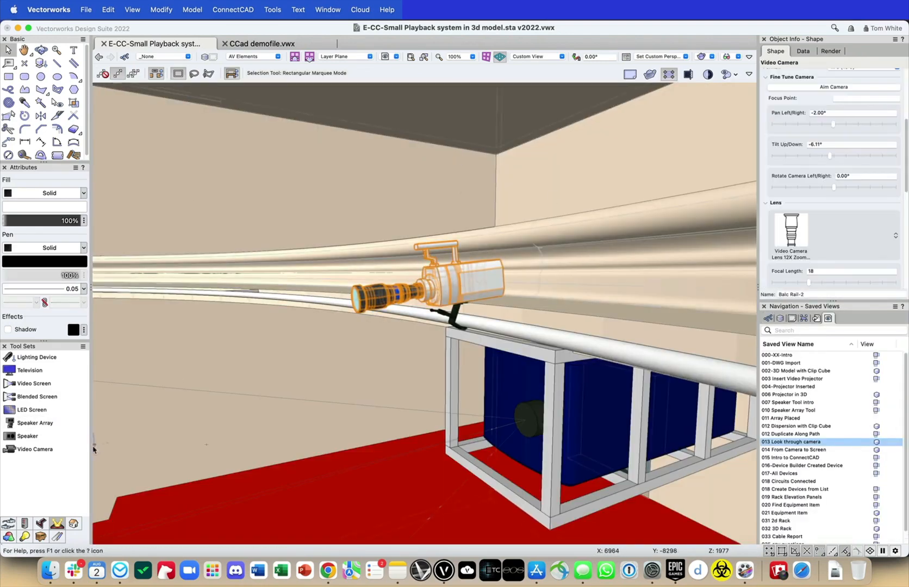
- Examine the balcony-rail video camera up close and review its lens, camera body, stand and camera effects settings
{"action": "left_click", "coordinate": [43, 450]}
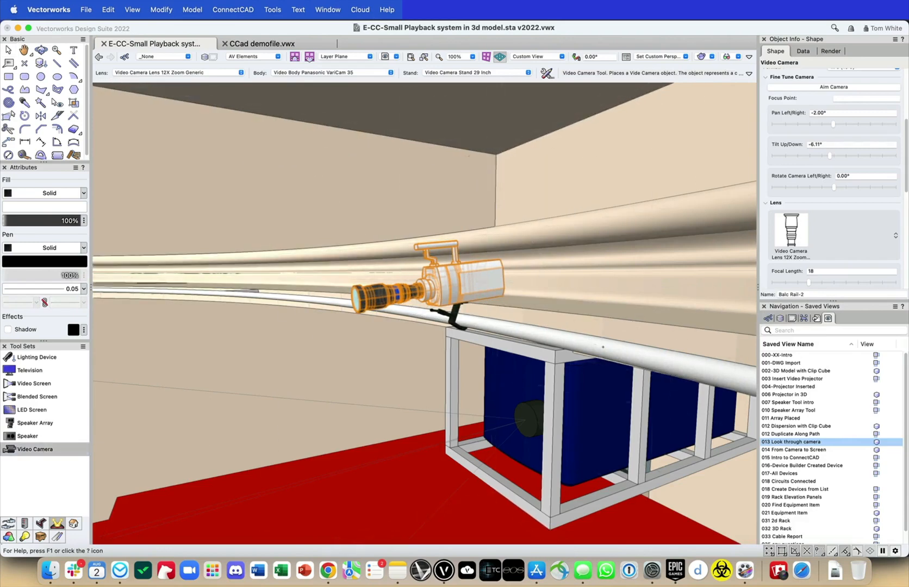
{"action": "key", "text": "x"}
{"action": "scroll", "coordinate": [456, 309], "scroll_direction": "up", "scroll_amount": 3}
{"action": "scroll", "coordinate": [456, 309], "scroll_direction": "up", "scroll_amount": 1}
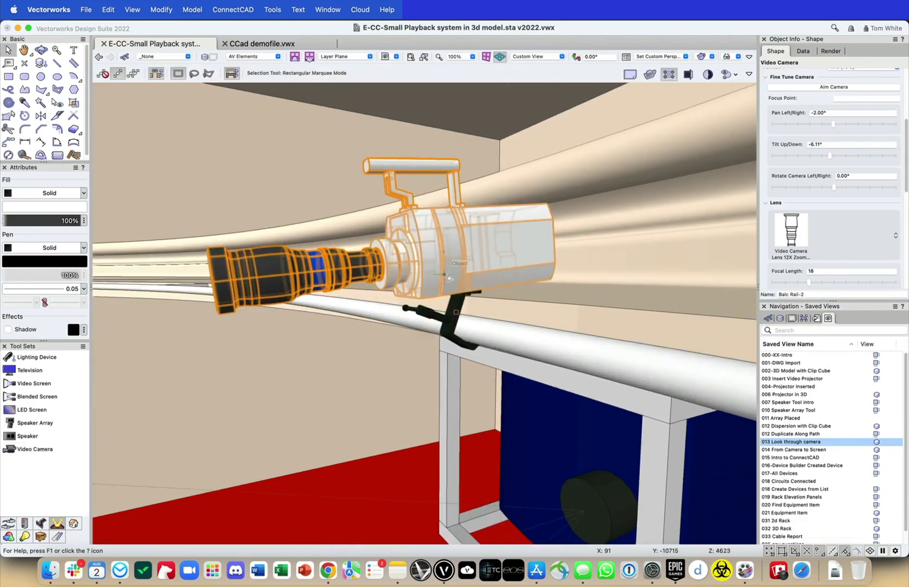
{"action": "middle_click_drag", "start_coordinate": [388, 304], "coordinate": [363, 306], "text": "super"}
{"action": "middle_click_drag", "start_coordinate": [640, 219], "coordinate": [621, 239], "text": "super"}
{"action": "scroll", "coordinate": [848, 199], "scroll_direction": "up", "scroll_amount": 4}
{"action": "scroll", "coordinate": [848, 199], "scroll_direction": "down", "scroll_amount": 2}
{"action": "scroll", "coordinate": [847, 199], "scroll_direction": "down", "scroll_amount": 5}
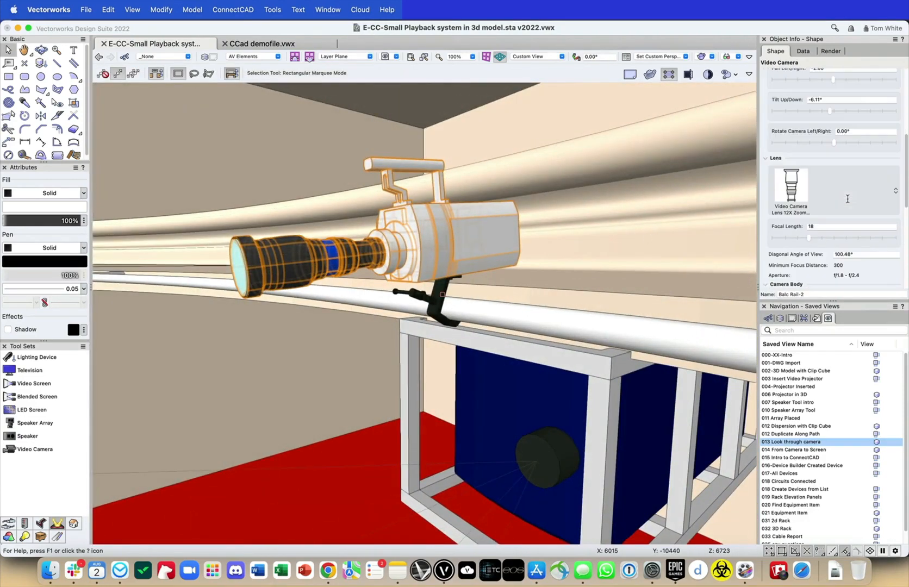
{"action": "scroll", "coordinate": [821, 223], "scroll_direction": "down", "scroll_amount": 7}
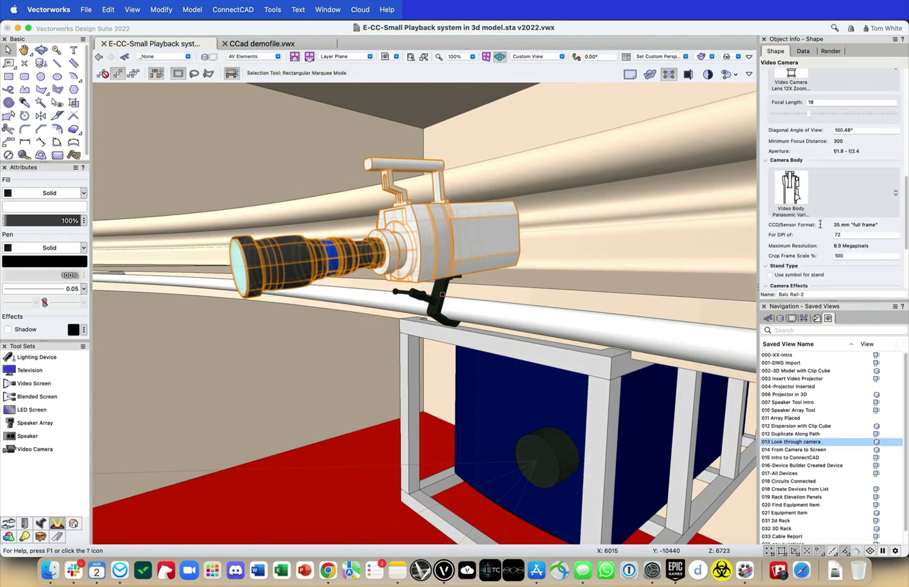
{"action": "scroll", "coordinate": [815, 230], "scroll_direction": "down", "scroll_amount": 1}
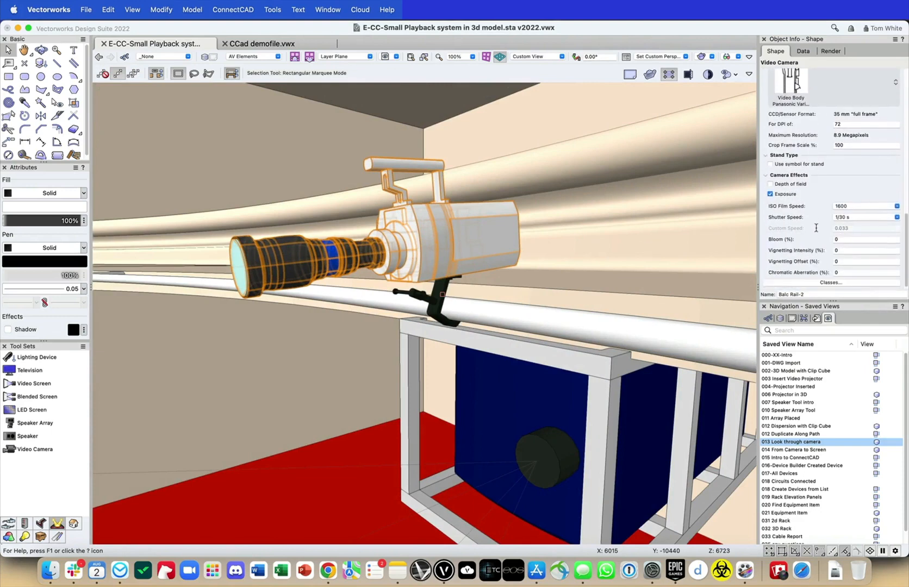
{"action": "scroll", "coordinate": [825, 237], "scroll_direction": "up", "scroll_amount": 2}
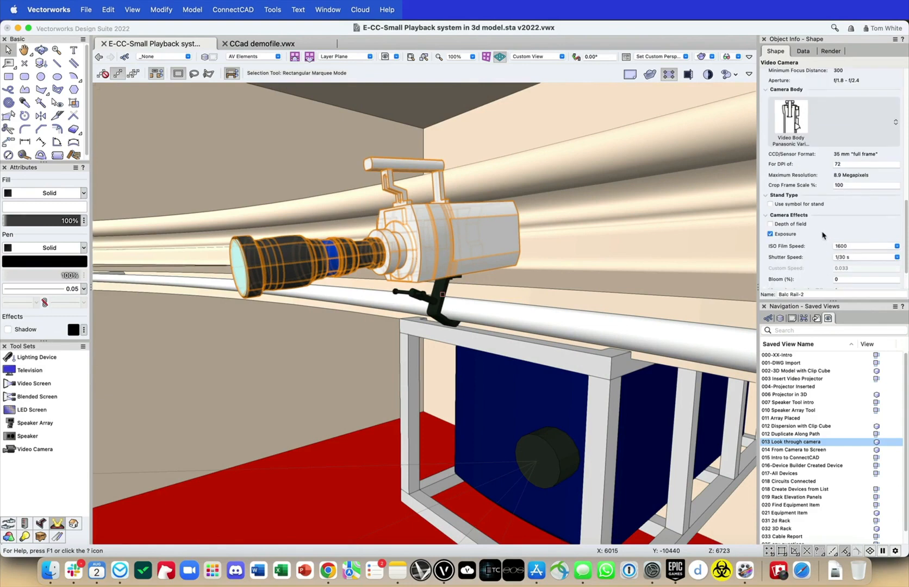
- Try the Video Camera Stand 29 Inch symbol as the camera's stand, undo it and turn the stand symbol off
{"action": "left_click", "coordinate": [770, 204]}
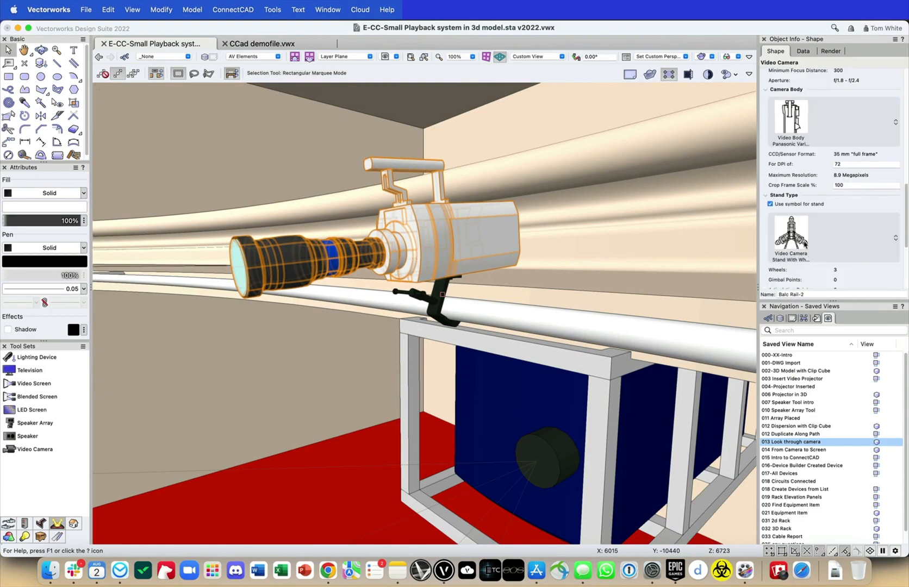
{"action": "left_click", "coordinate": [803, 252]}
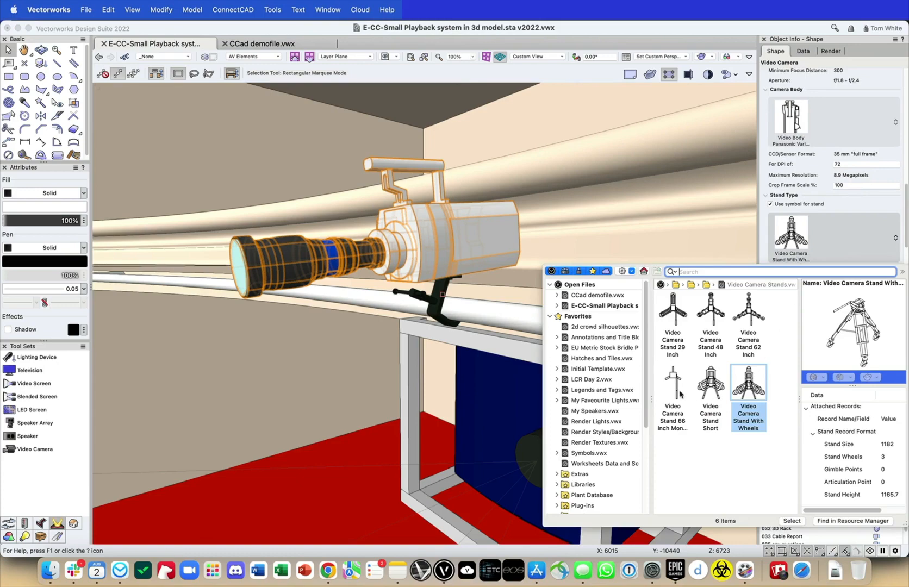
{"action": "double_click", "coordinate": [680, 324]}
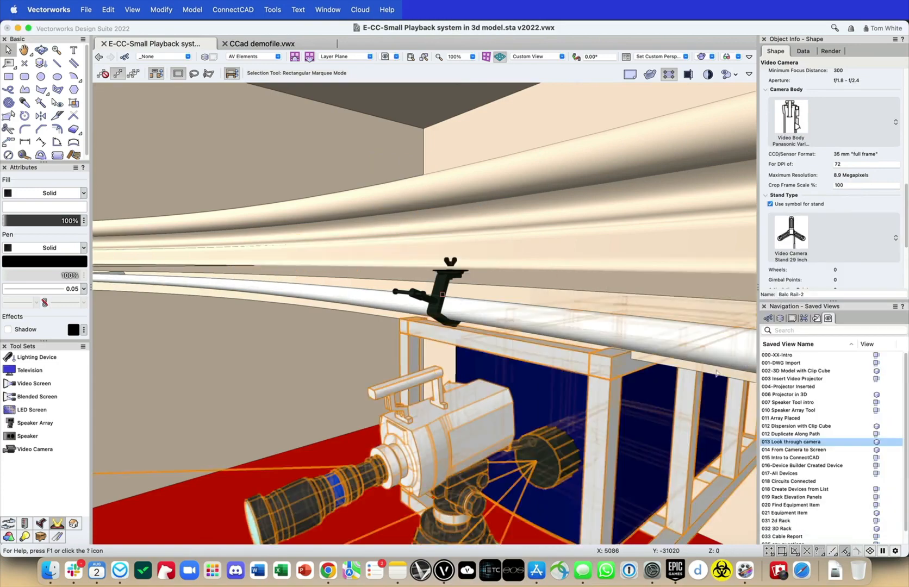
{"action": "scroll", "coordinate": [593, 408], "scroll_direction": "down", "scroll_amount": 4}
{"action": "middle_click_drag", "start_coordinate": [611, 482], "coordinate": [561, 393]}
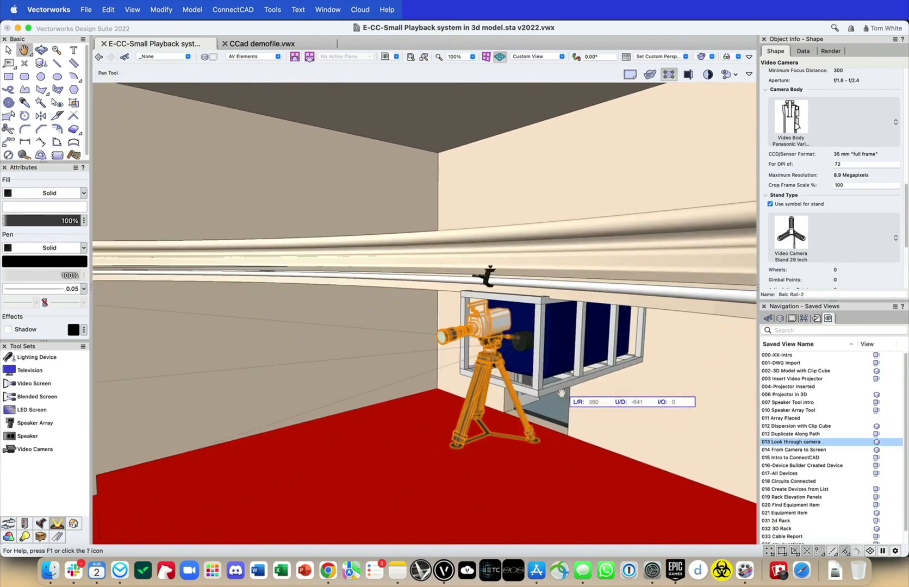
{"action": "key", "text": "super+z"}
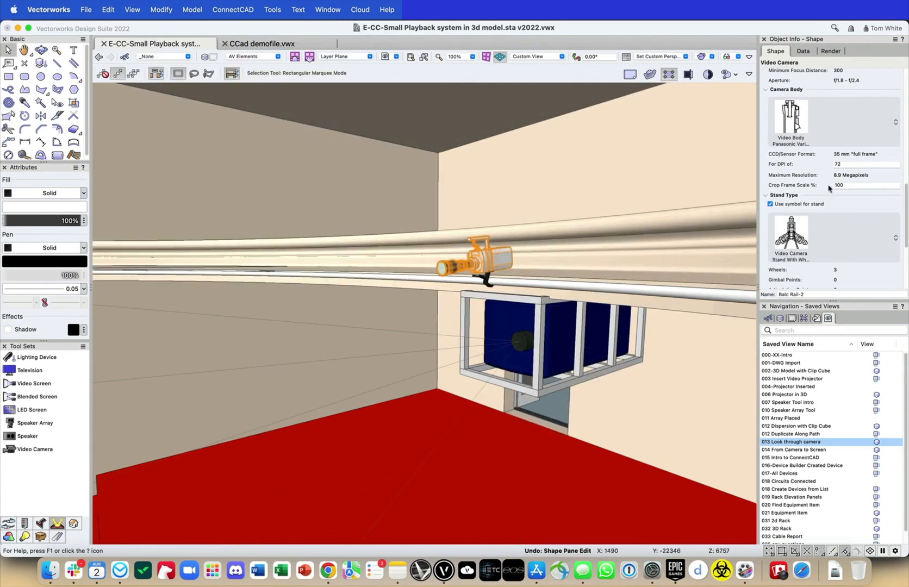
{"action": "left_click", "coordinate": [769, 205]}
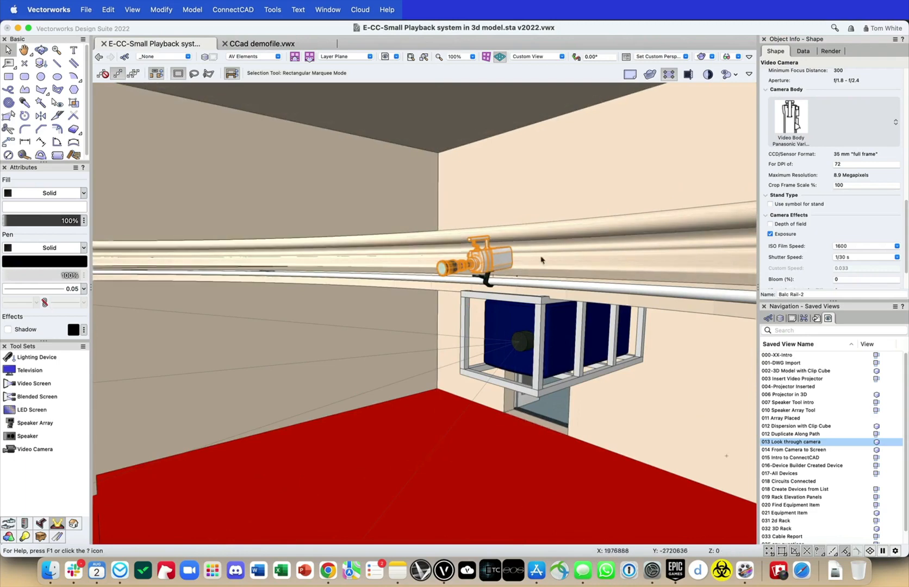
- Activate the Balc Rail-2 camera to look through it and render its view in Shaded mode
{"action": "scroll", "coordinate": [865, 239], "scroll_direction": "up", "scroll_amount": 5}
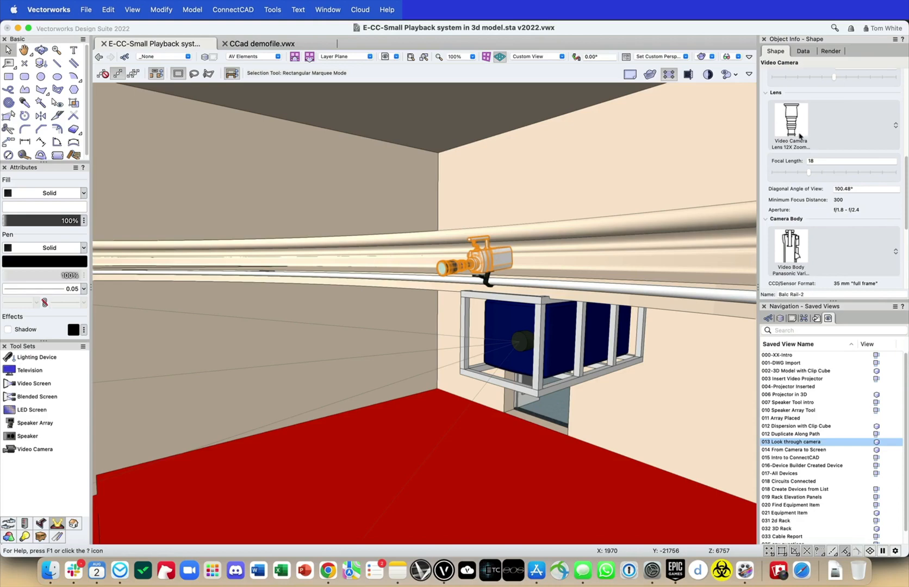
{"action": "key", "text": "shift+c"}
{"action": "left_click_drag", "start_coordinate": [461, 249], "coordinate": [805, 223]}
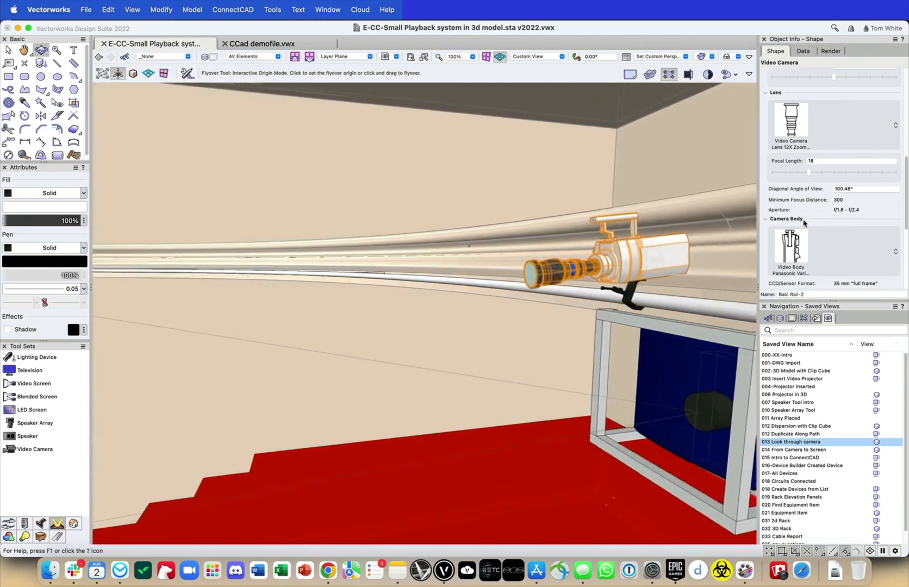
{"action": "middle_click_drag", "start_coordinate": [805, 223], "coordinate": [892, 131], "text": "ctrl"}
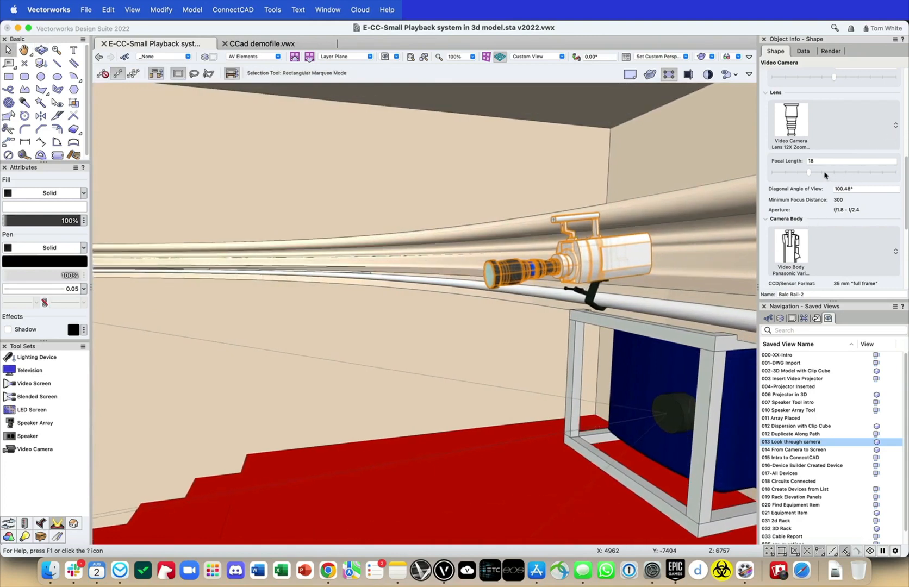
{"action": "scroll", "coordinate": [843, 239], "scroll_direction": "down", "scroll_amount": 3}
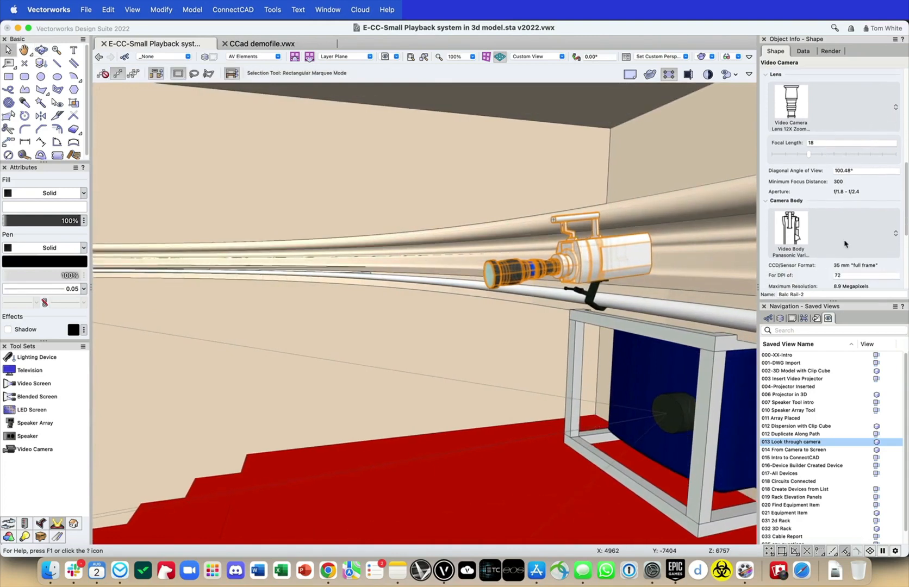
{"action": "scroll", "coordinate": [843, 242], "scroll_direction": "up", "scroll_amount": 10}
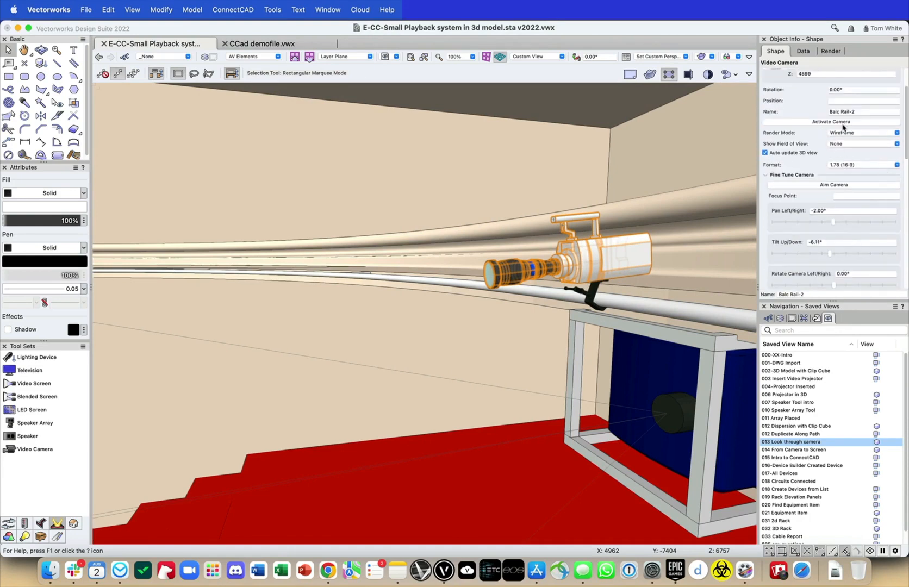
{"action": "left_click", "coordinate": [842, 123]}
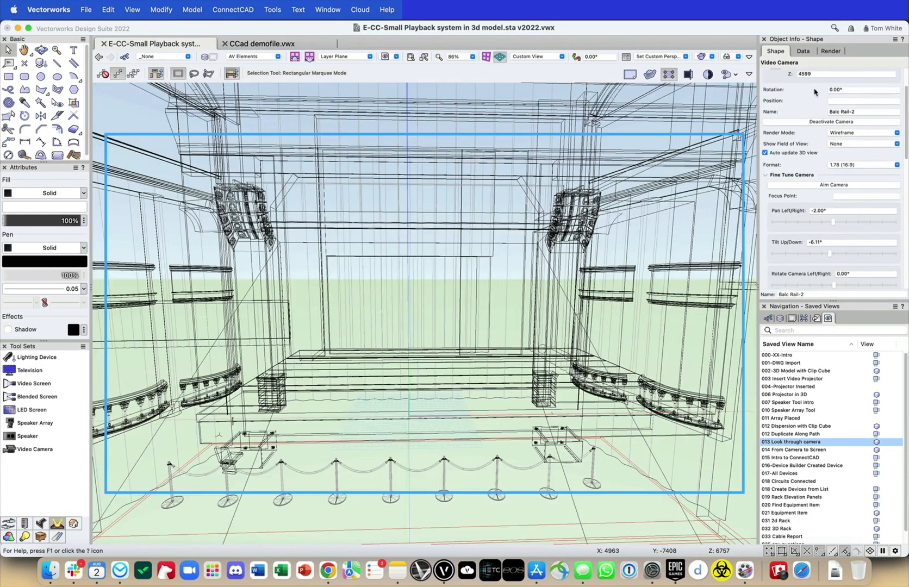
{"action": "left_click", "coordinate": [700, 57]}
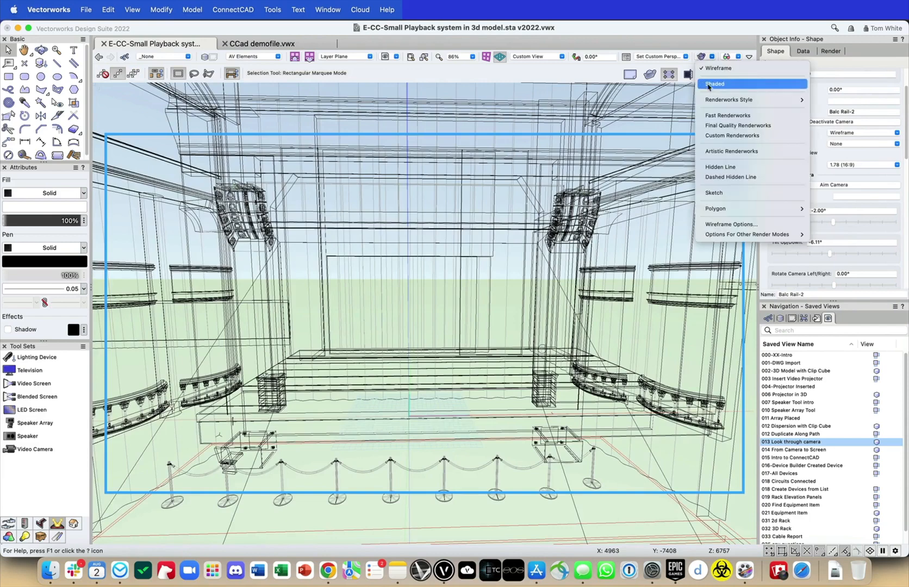
{"action": "left_click", "coordinate": [710, 108]}
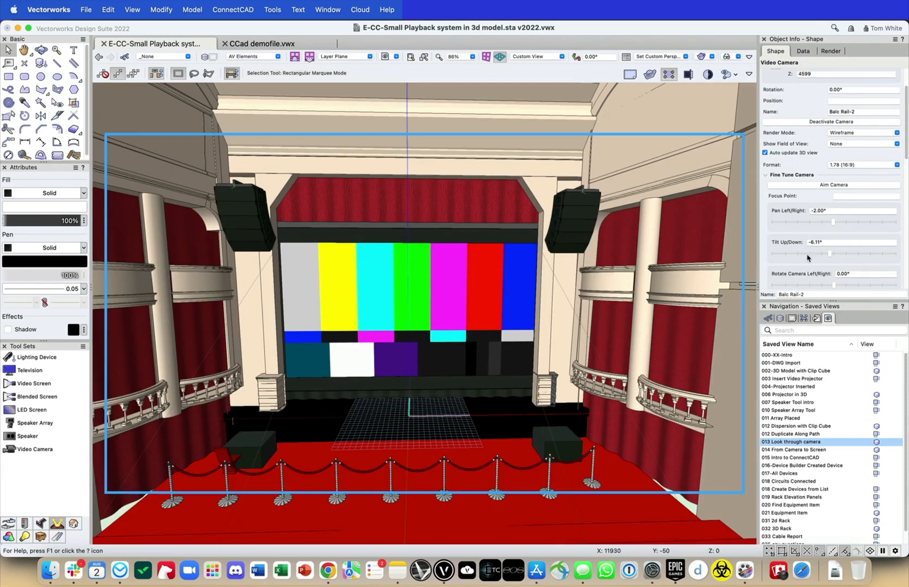
- Fine-tune the active camera to about -10.92° tilt, -0.64° rotation and -14.68° pan
{"action": "left_click_drag", "start_coordinate": [829, 255], "coordinate": [838, 289]}
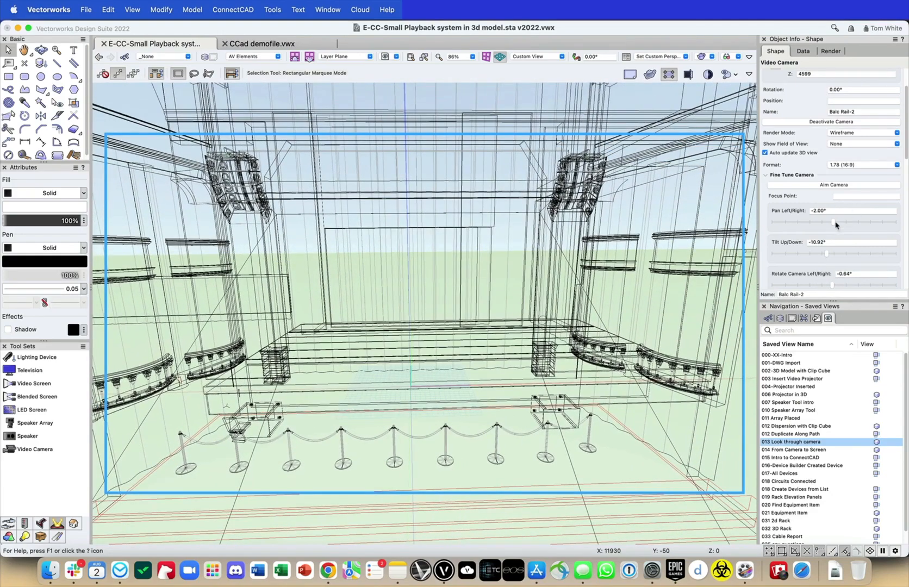
{"action": "left_click_drag", "start_coordinate": [836, 225], "coordinate": [774, 225]}
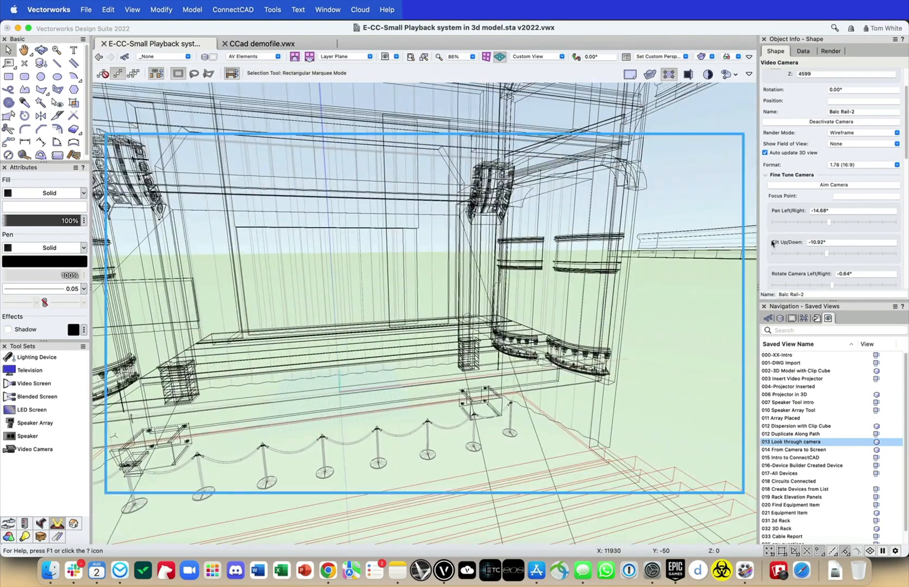
- Undo the fine-tuning of the camera's pan, rotation and tilt, going back to before the camera was activated
{"action": "key", "text": "super+z"}
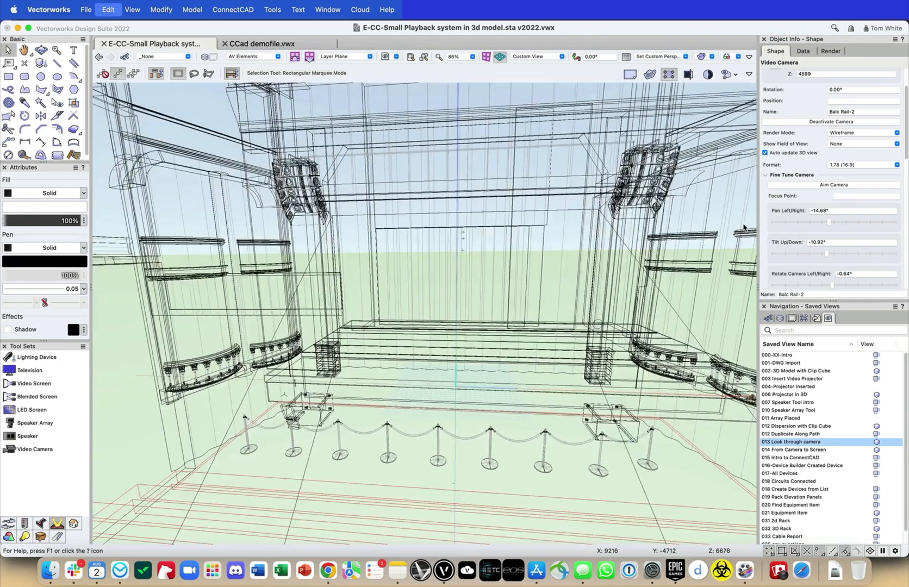
{"action": "key", "text": "super+z"}
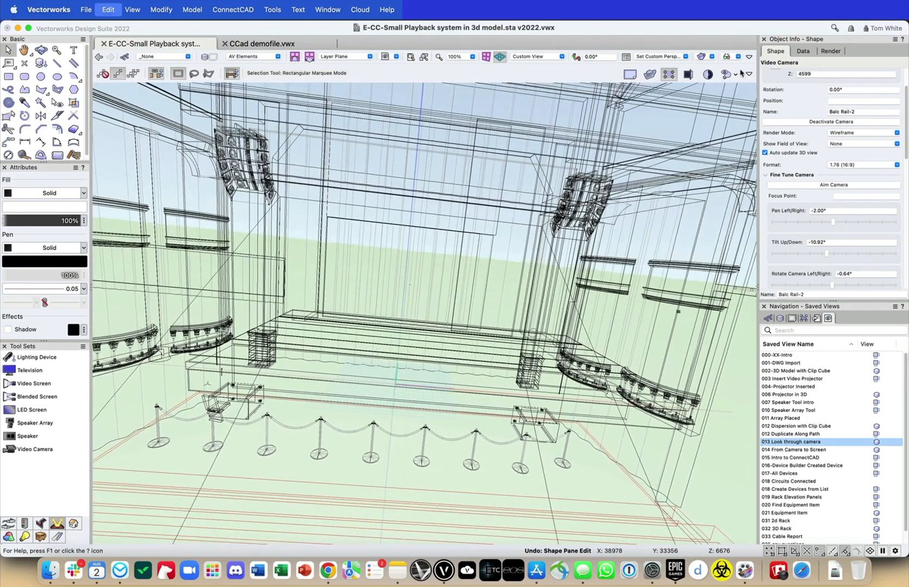
{"action": "key", "text": "super+z"}
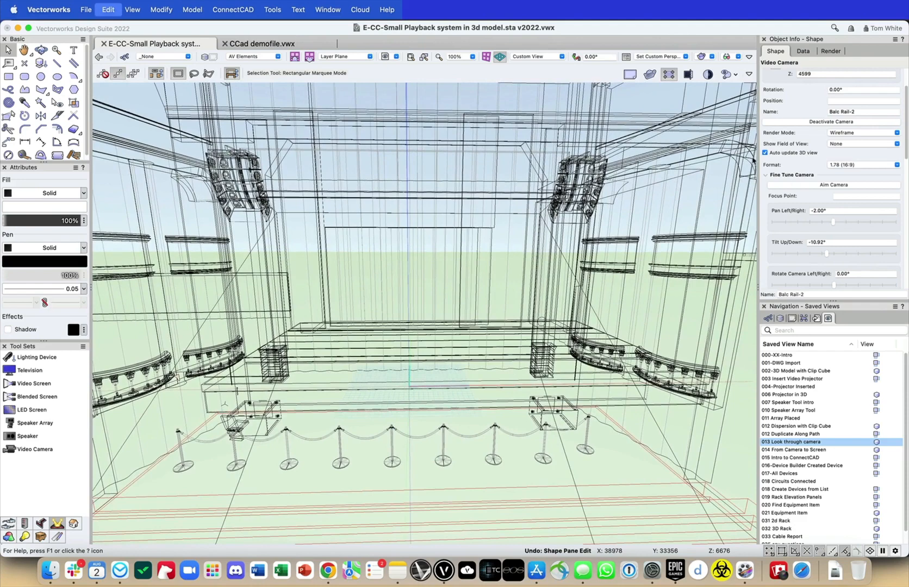
{"action": "key", "text": "super+z"}
{"action": "key", "text": "super+z"}
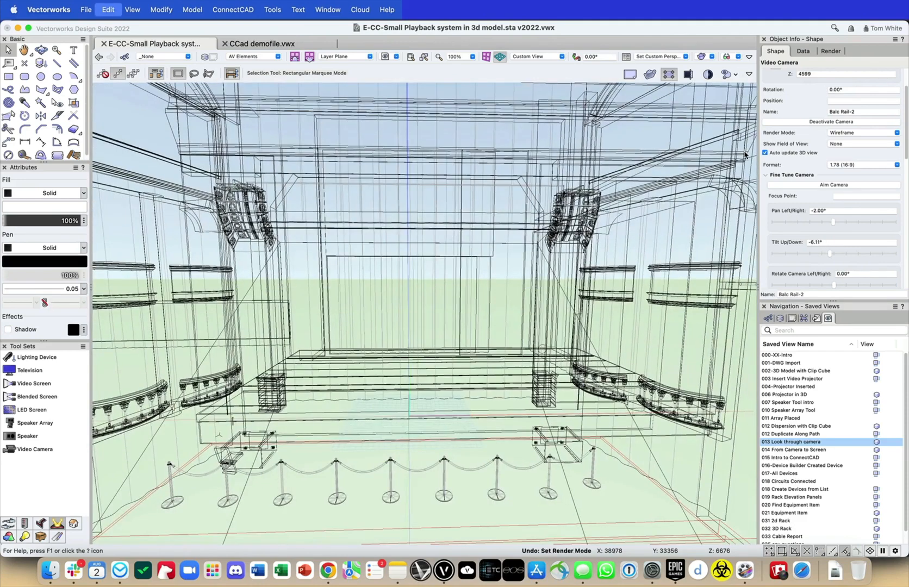
{"action": "key", "text": "super+z"}
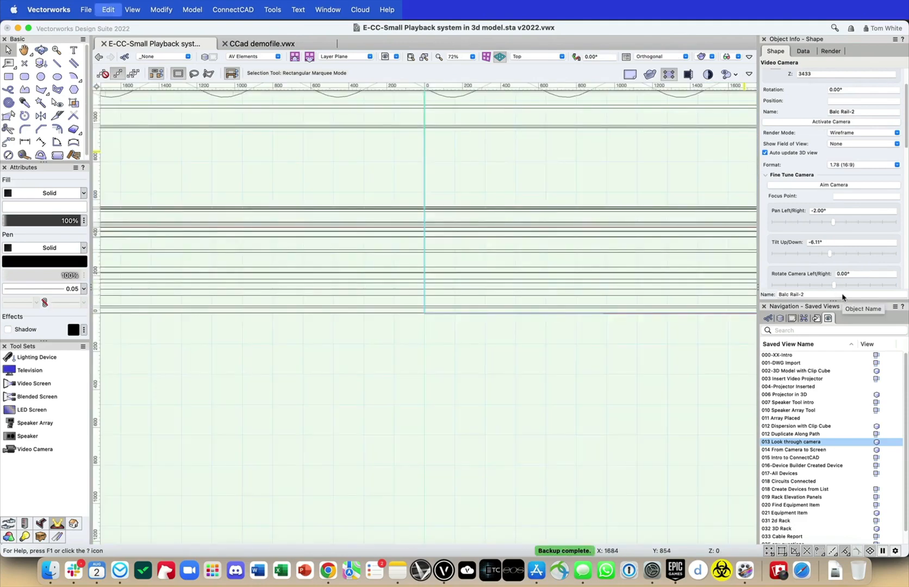
{"action": "key", "text": "super+z"}
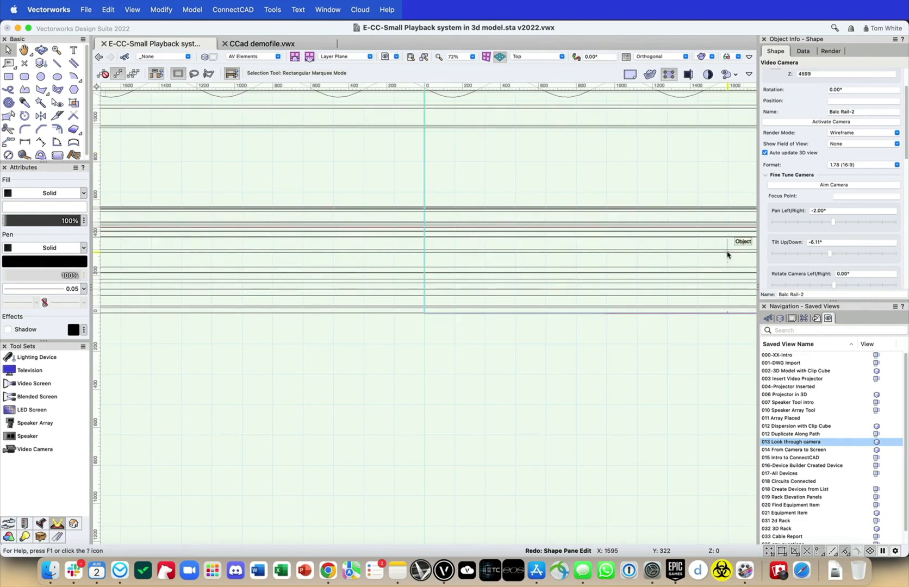
- Activate the balcony-rail camera, render its view in Shaded mode and rename it Balc Rail-Camera
{"action": "scroll", "coordinate": [850, 207], "scroll_direction": "down", "scroll_amount": 5}
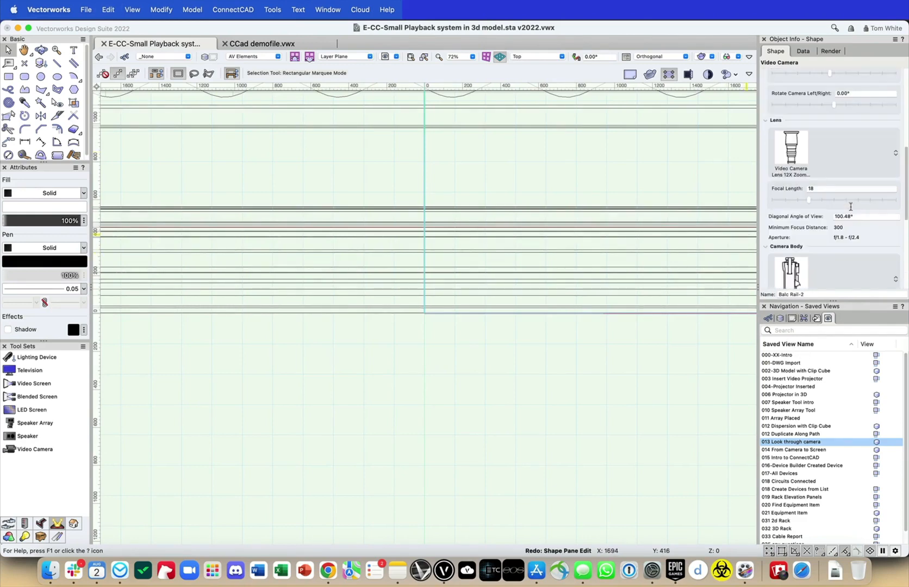
{"action": "scroll", "coordinate": [851, 206], "scroll_direction": "up", "scroll_amount": 6}
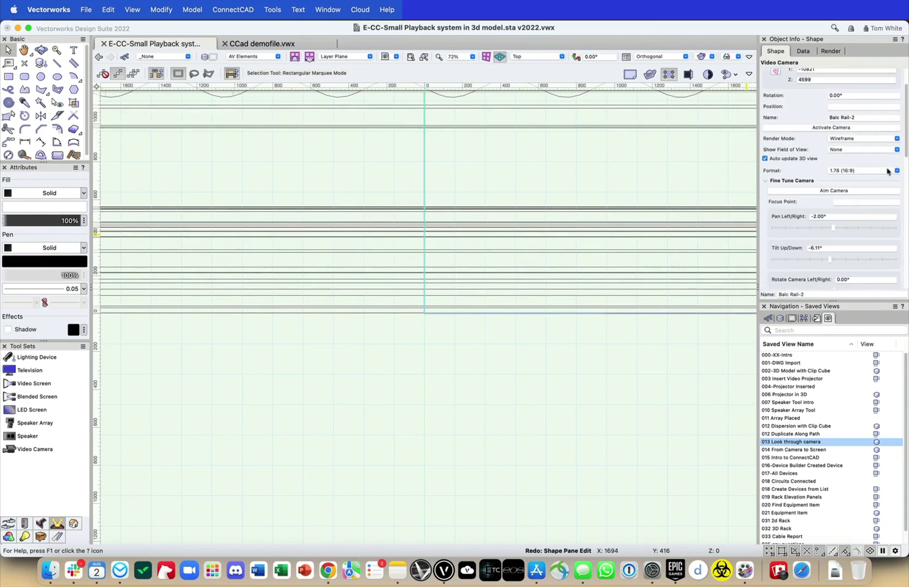
{"action": "left_click", "coordinate": [880, 128]}
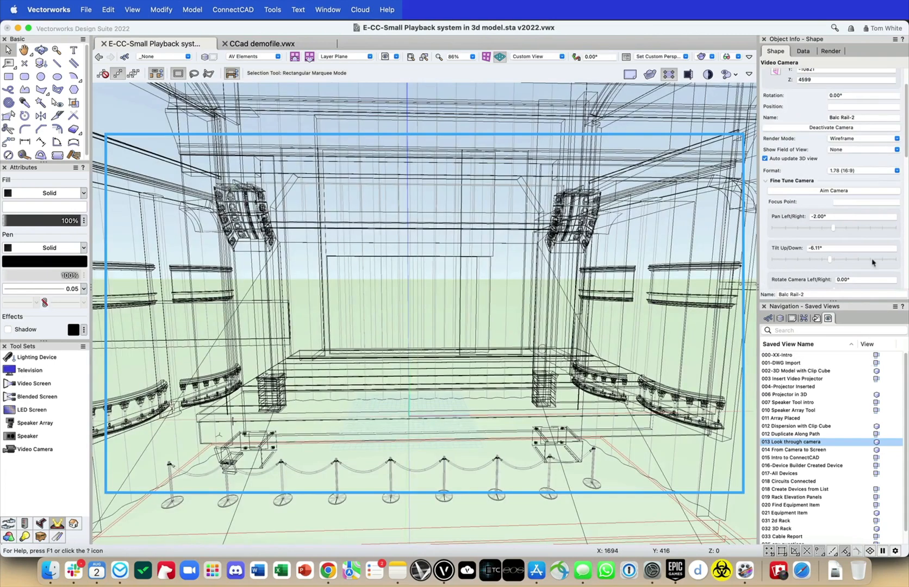
{"action": "left_click", "coordinate": [711, 57]}
{"action": "left_click", "coordinate": [727, 85]}
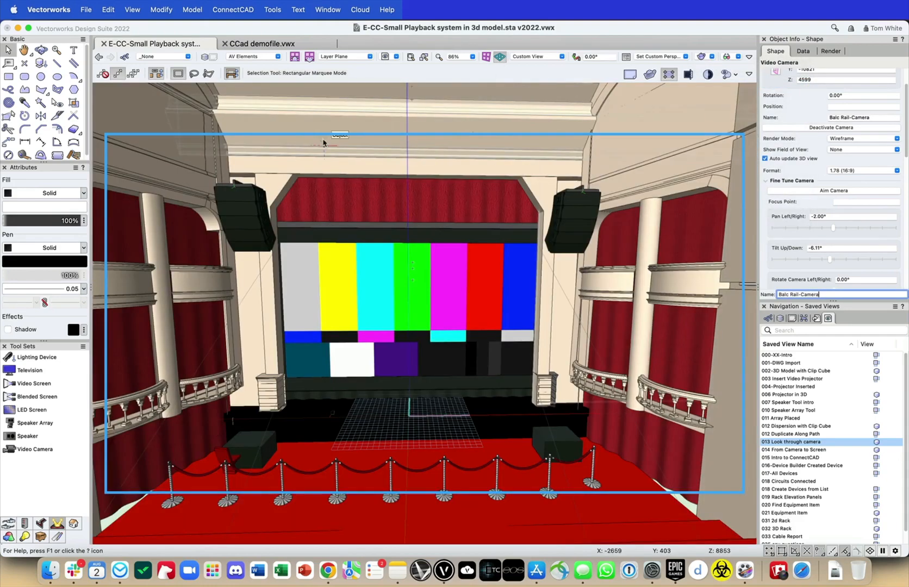
- Start creating a viewport from the selected camera, linked to a copy of the camera
{"action": "left_click", "coordinate": [133, 9]}
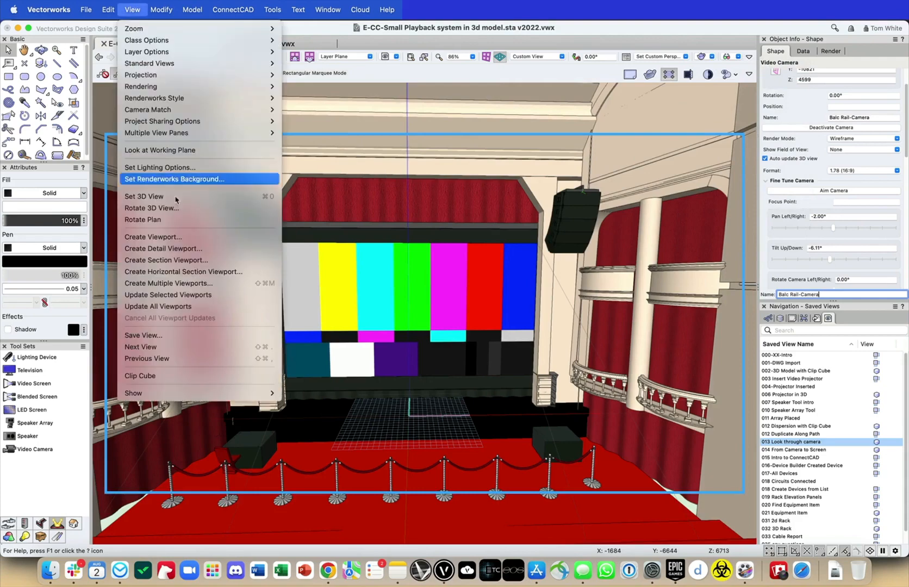
{"action": "left_click", "coordinate": [169, 235]}
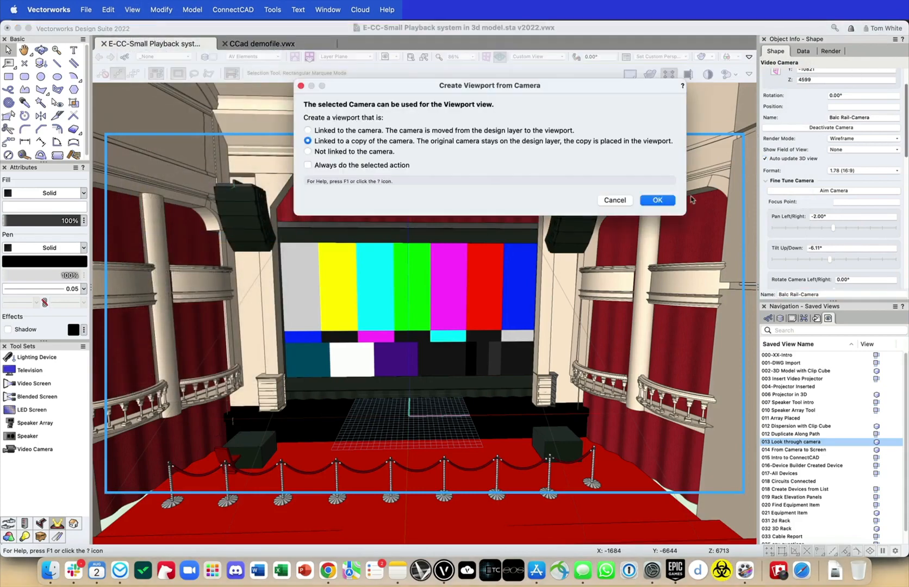
{"action": "left_click", "coordinate": [657, 201]}
- Place the viewport on a new sheet layer Sht-4, changing that layer's raster rendering DPI
{"action": "left_click", "coordinate": [381, 134]}
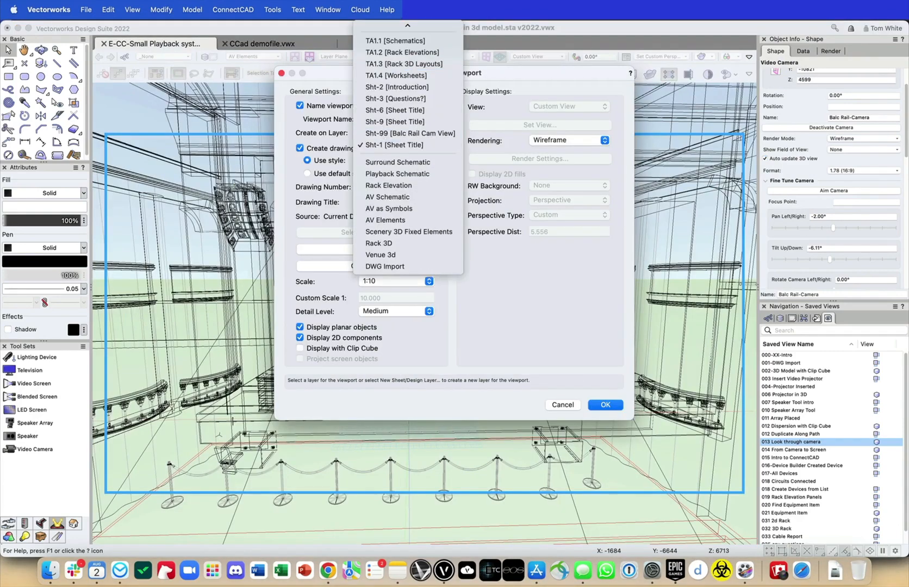
{"action": "left_click", "coordinate": [392, 28]}
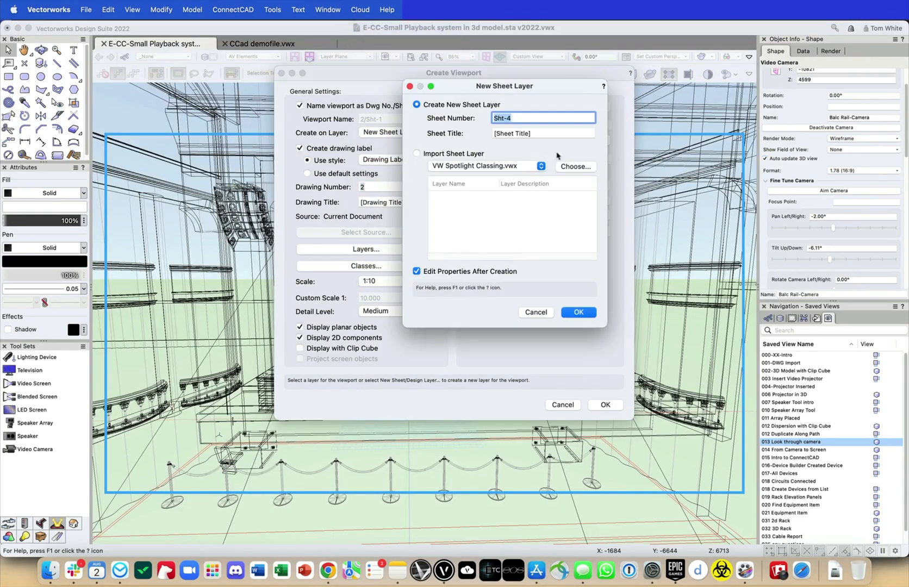
{"action": "left_click", "coordinate": [569, 313]}
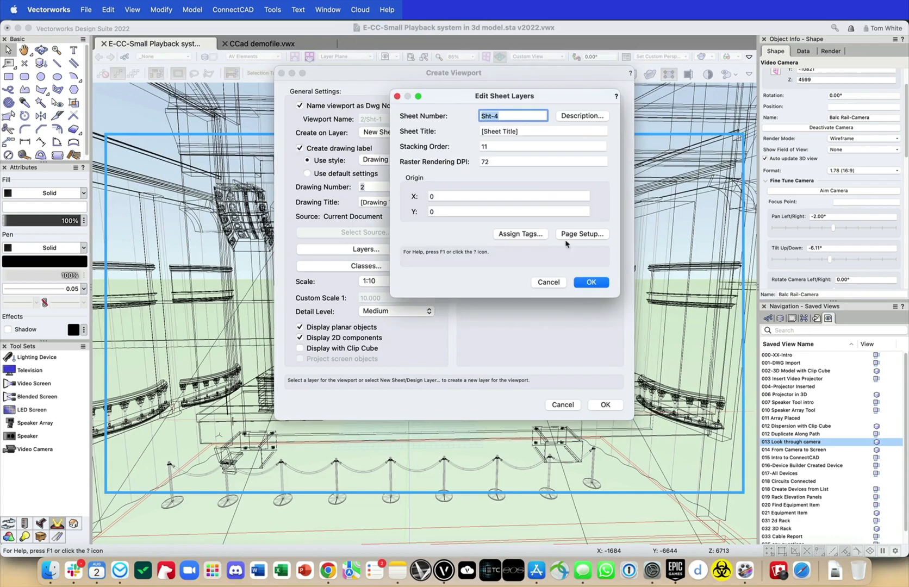
{"action": "left_click", "coordinate": [493, 161]}
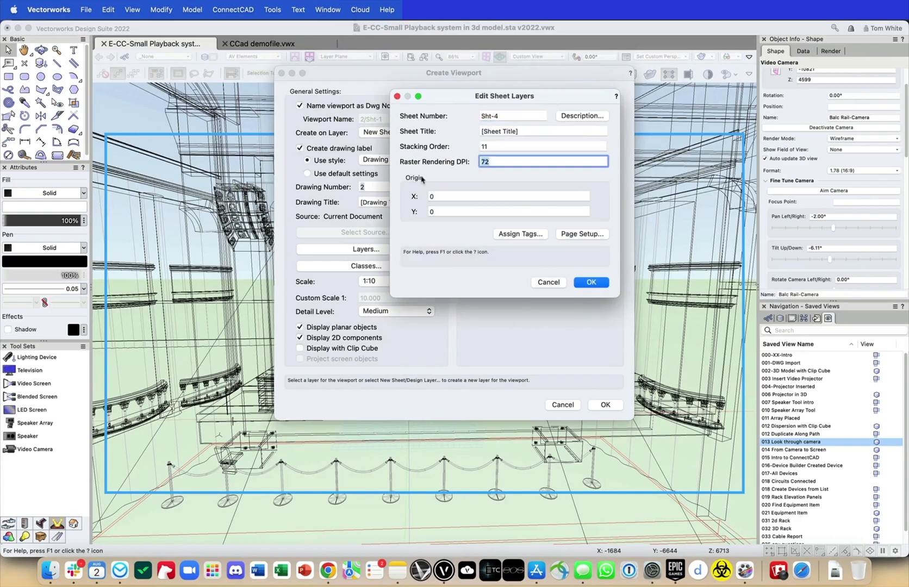
{"action": "type", "text": "2"}
{"action": "left_click", "coordinate": [592, 282]}
{"action": "left_click", "coordinate": [603, 404]}
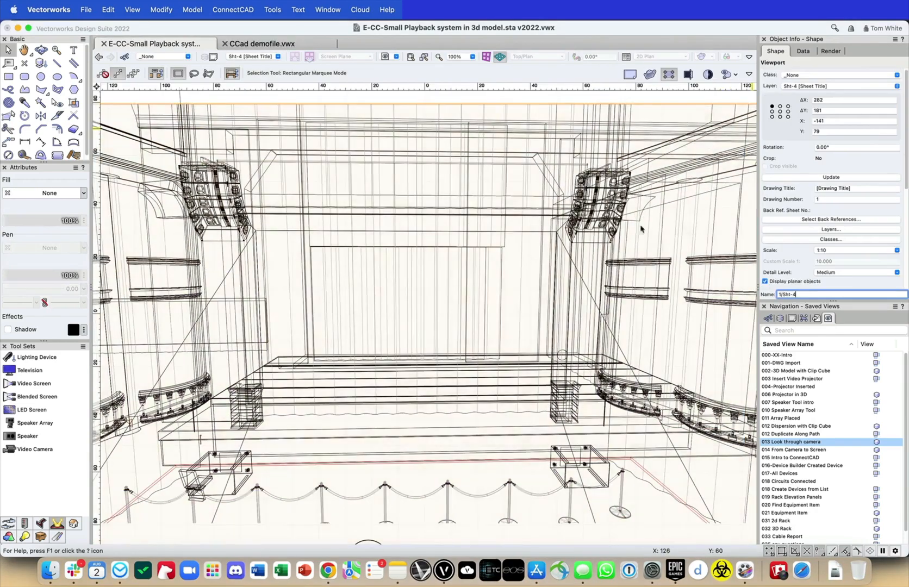
- Set the viewport's background render to Shaded and inspect the camera view on the sheet
{"action": "scroll", "coordinate": [562, 247], "scroll_direction": "down", "scroll_amount": 6}
{"action": "middle_click_drag", "start_coordinate": [562, 247], "coordinate": [465, 231]}
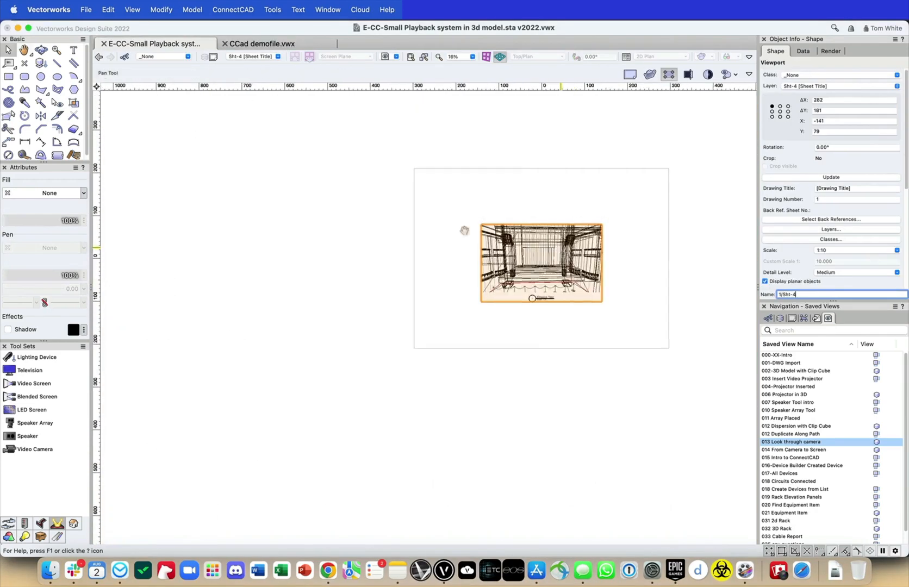
{"action": "scroll", "coordinate": [465, 231], "scroll_direction": "up", "scroll_amount": 2}
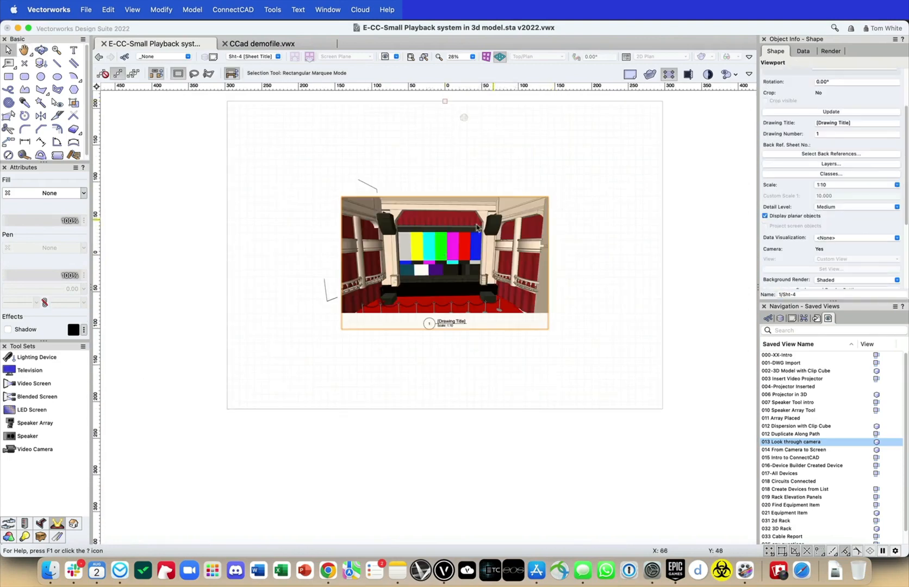
{"action": "scroll", "coordinate": [443, 248], "scroll_direction": "up", "scroll_amount": 4}
{"action": "scroll", "coordinate": [443, 248], "scroll_direction": "up", "scroll_amount": 2}
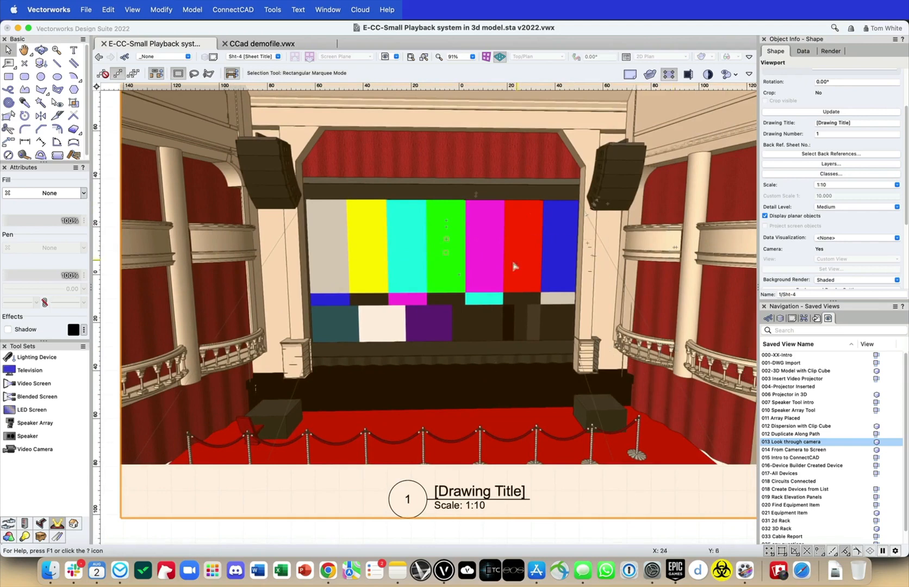
{"action": "scroll", "coordinate": [372, 341], "scroll_direction": "down", "scroll_amount": 2}
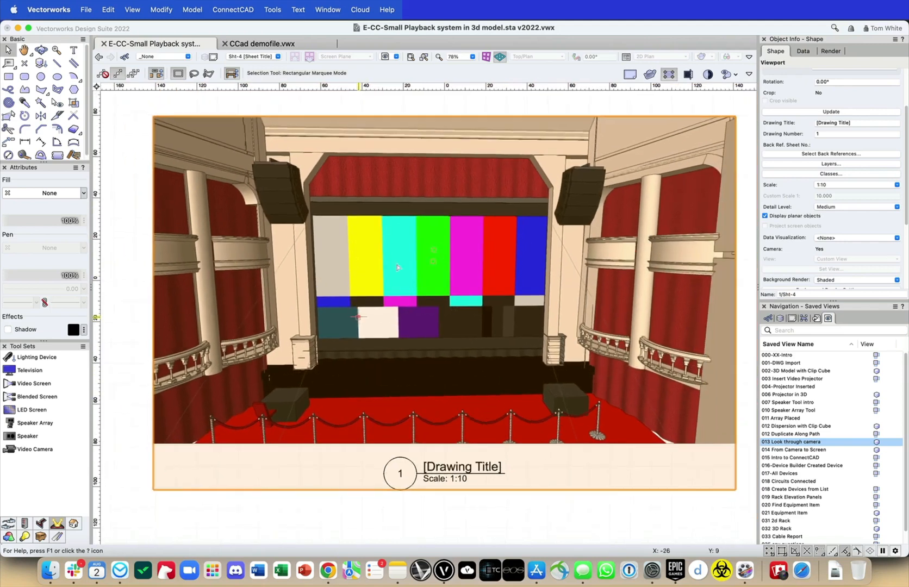
- Turn on High quality shadows, on ground only, in the viewport's background render settings
{"action": "scroll", "coordinate": [803, 235], "scroll_direction": "down", "scroll_amount": 1}
{"action": "left_click", "coordinate": [868, 277]}
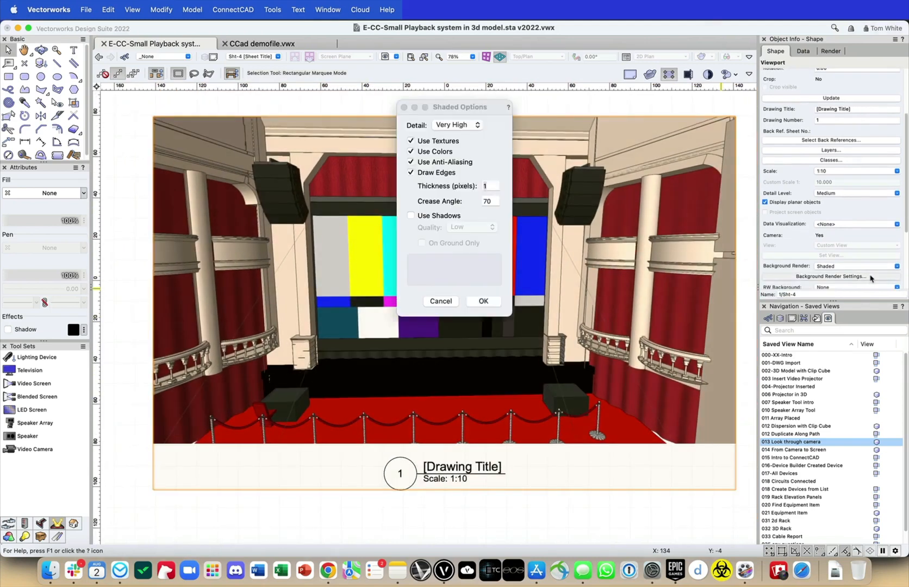
{"action": "left_click", "coordinate": [462, 217]}
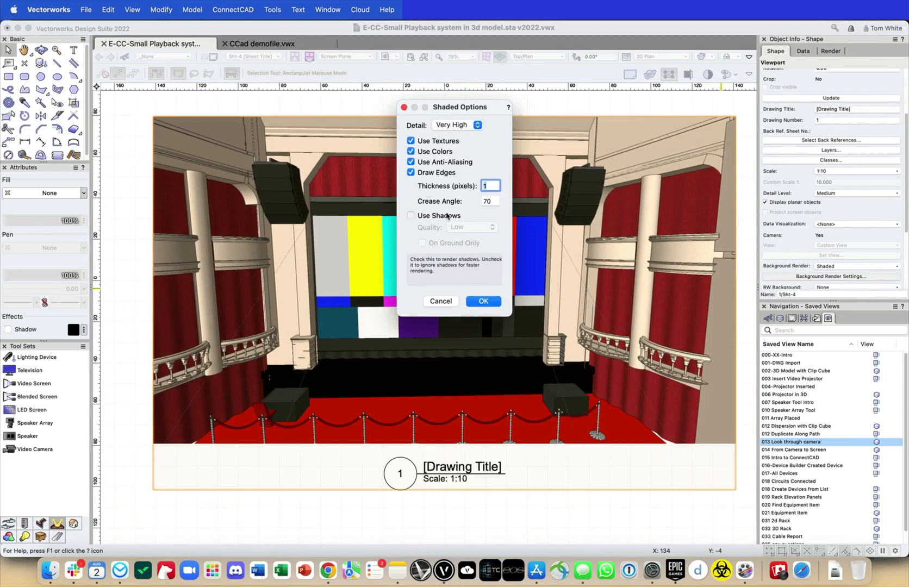
{"action": "left_click", "coordinate": [471, 228]}
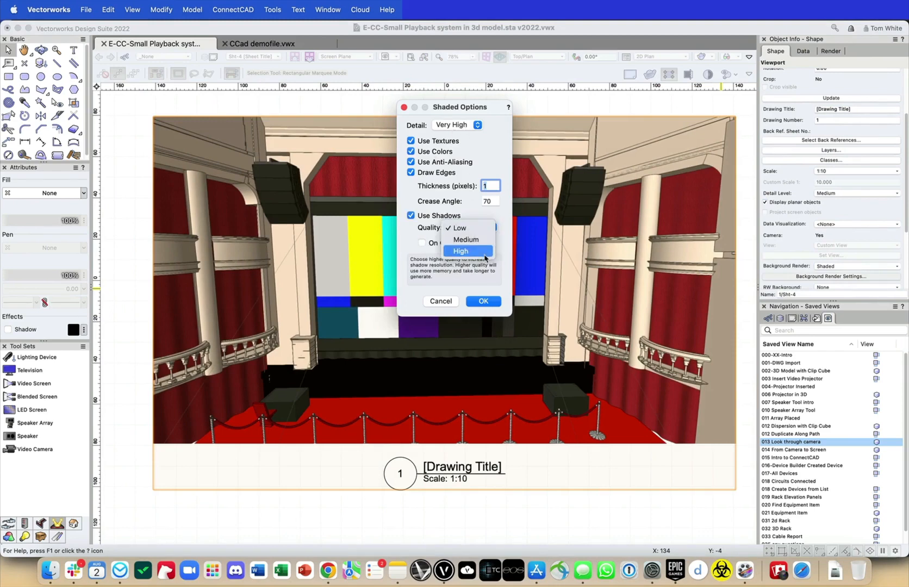
{"action": "left_click", "coordinate": [460, 249]}
{"action": "left_click", "coordinate": [451, 243]}
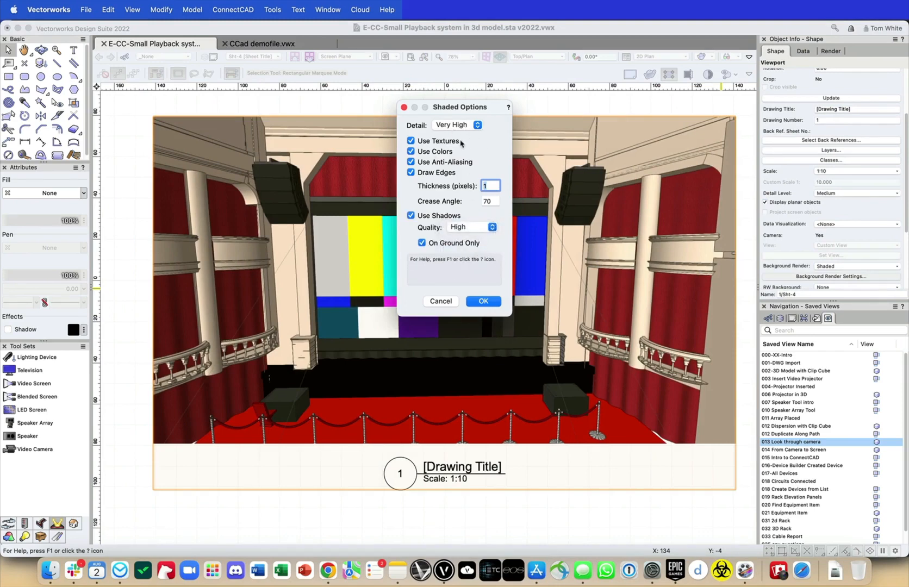
- Turn off edges, textures and colors in the viewport's Shaded options and apply them
{"action": "left_click", "coordinate": [439, 172]}
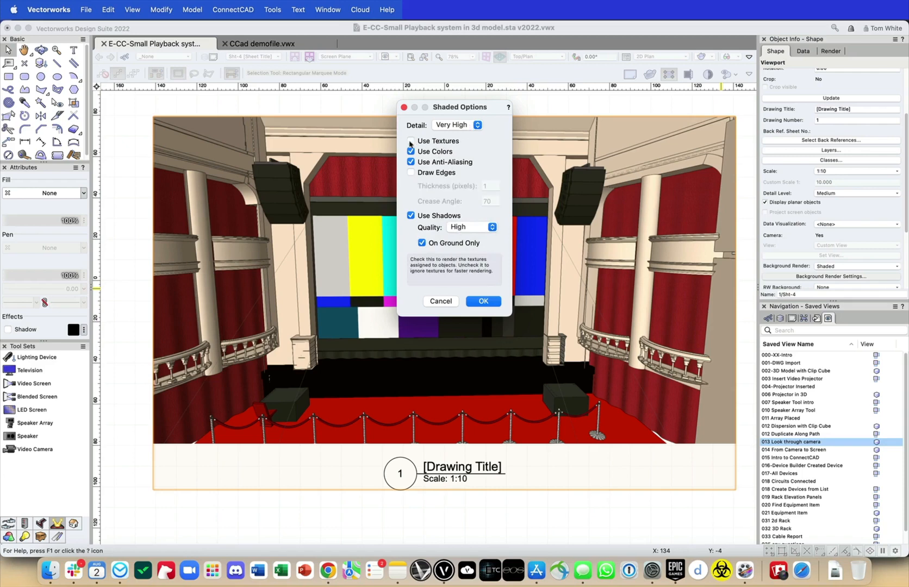
{"action": "left_click", "coordinate": [411, 151]}
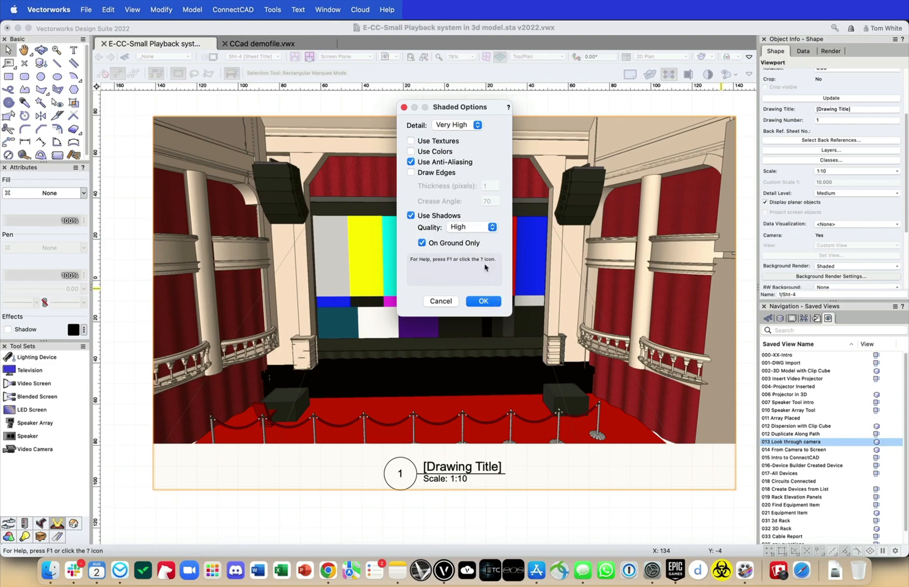
{"action": "left_click", "coordinate": [484, 300]}
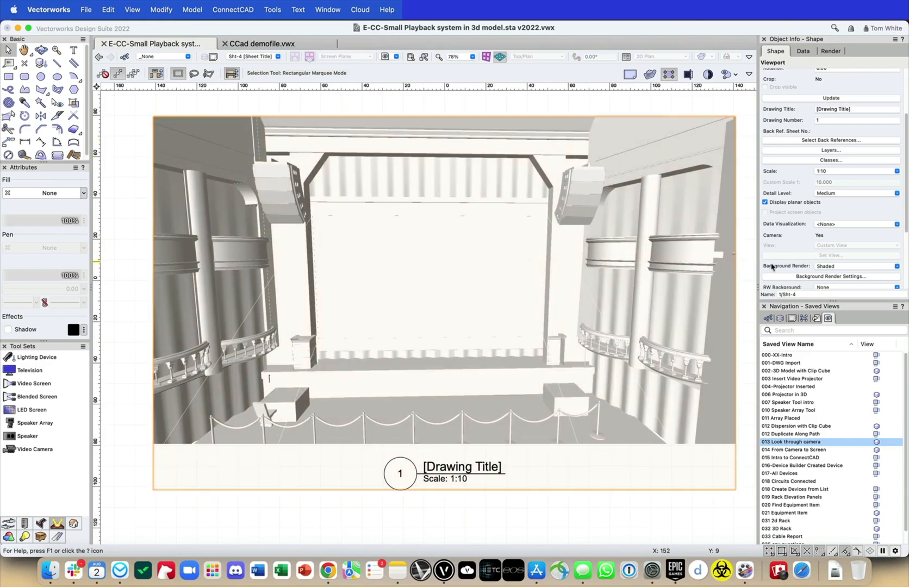
- Set the viewport's ambient brightness to 12%, enable ambient occlusion and update the viewport
{"action": "scroll", "coordinate": [836, 247], "scroll_direction": "down", "scroll_amount": 5}
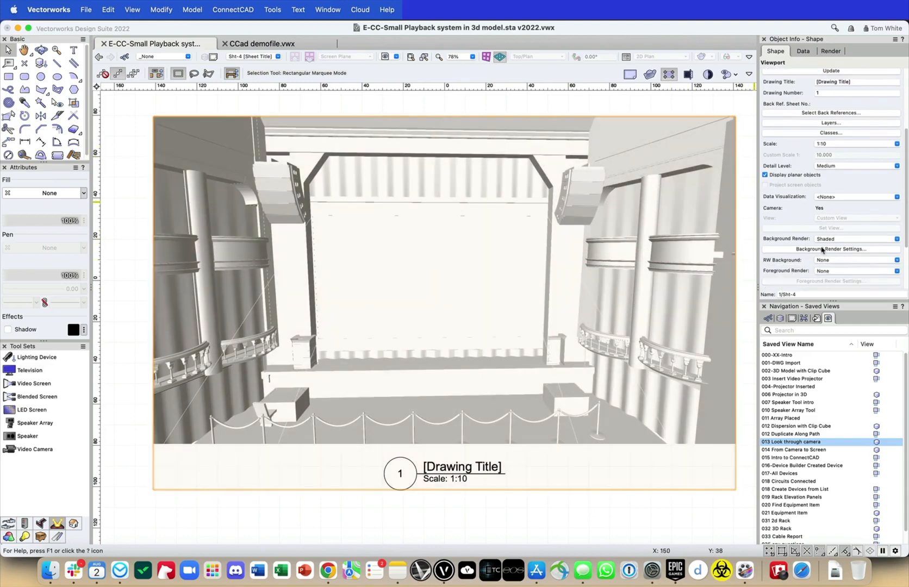
{"action": "scroll", "coordinate": [837, 246], "scroll_direction": "down", "scroll_amount": 3}
{"action": "left_click", "coordinate": [831, 251]}
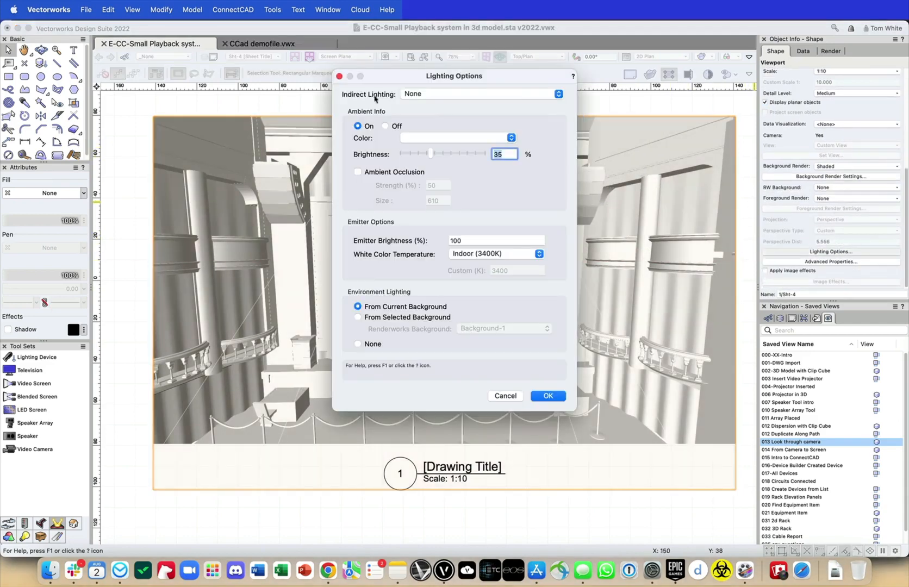
{"action": "left_click", "coordinate": [357, 172]}
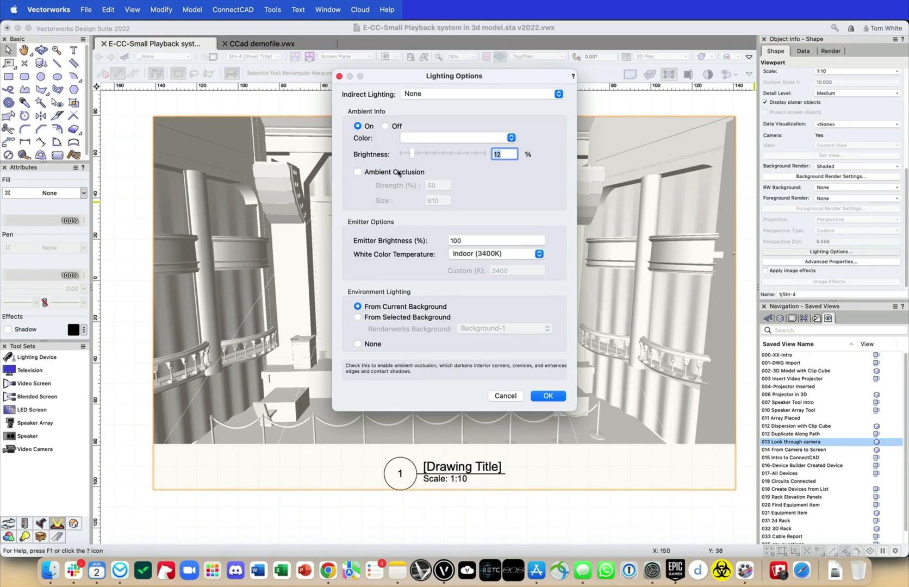
{"action": "left_click", "coordinate": [548, 396]}
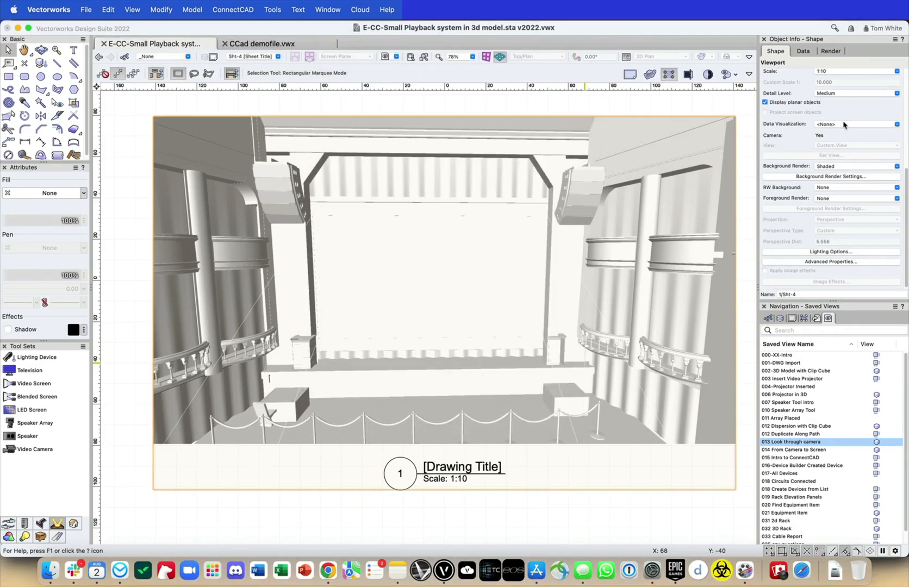
{"action": "left_click", "coordinate": [842, 178]}
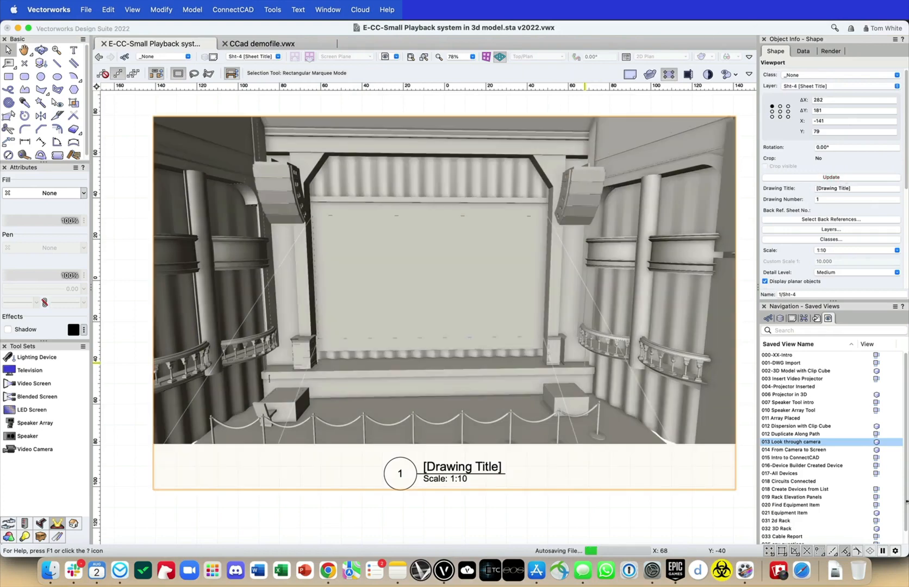
- Open the saved views 014 From Camera to Screen and 015 Intro to ConnectCAD, and return to 011 Array Placed
{"action": "left_click", "coordinate": [876, 449]}
{"action": "left_click", "coordinate": [876, 458]}
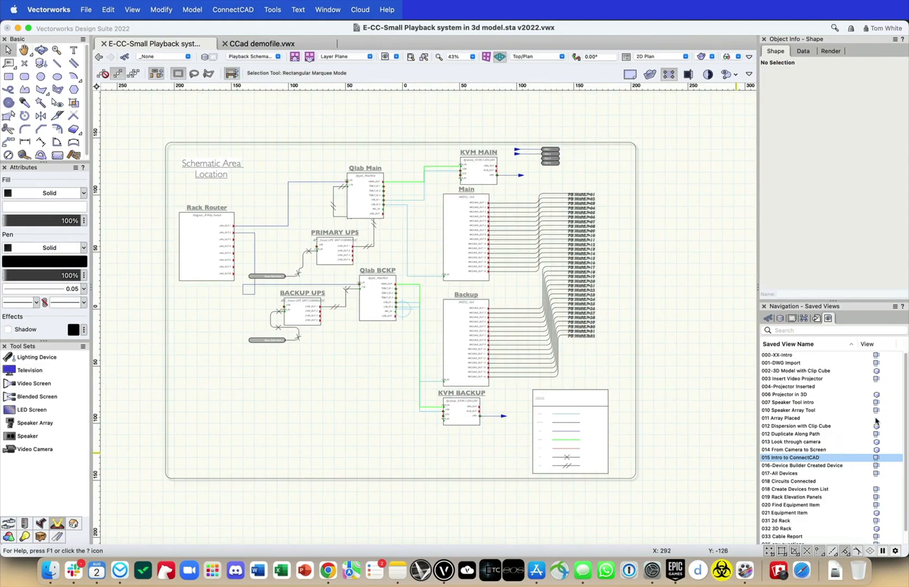
{"action": "left_click", "coordinate": [876, 419]}
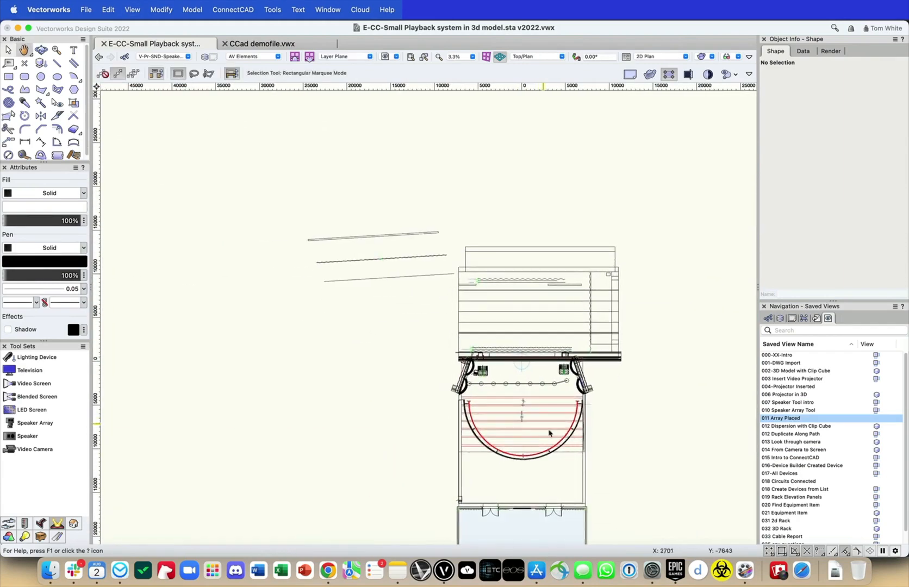
- Open the saved views 012 Duplicate Along Path and 016-Device Builder Created Device
{"action": "left_click", "coordinate": [877, 434]}
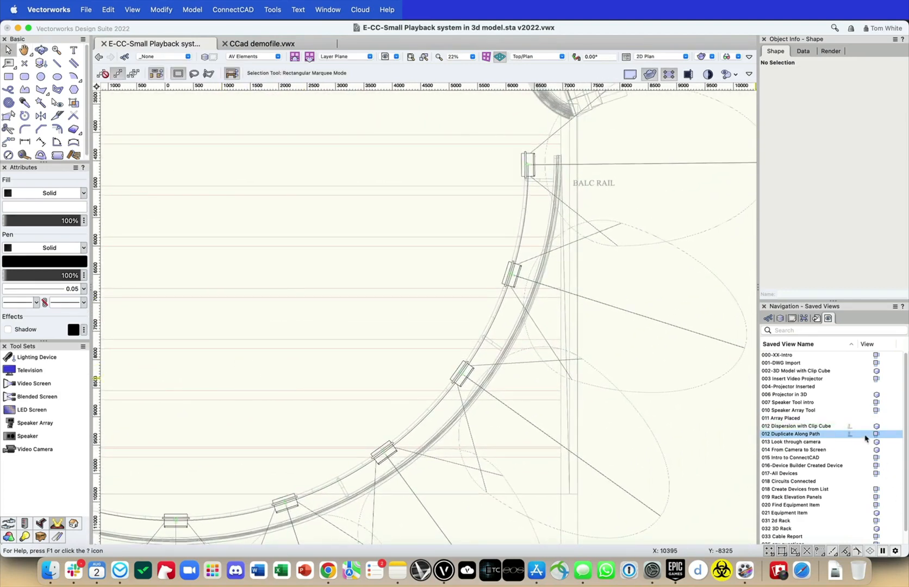
{"action": "left_click", "coordinate": [877, 466]}
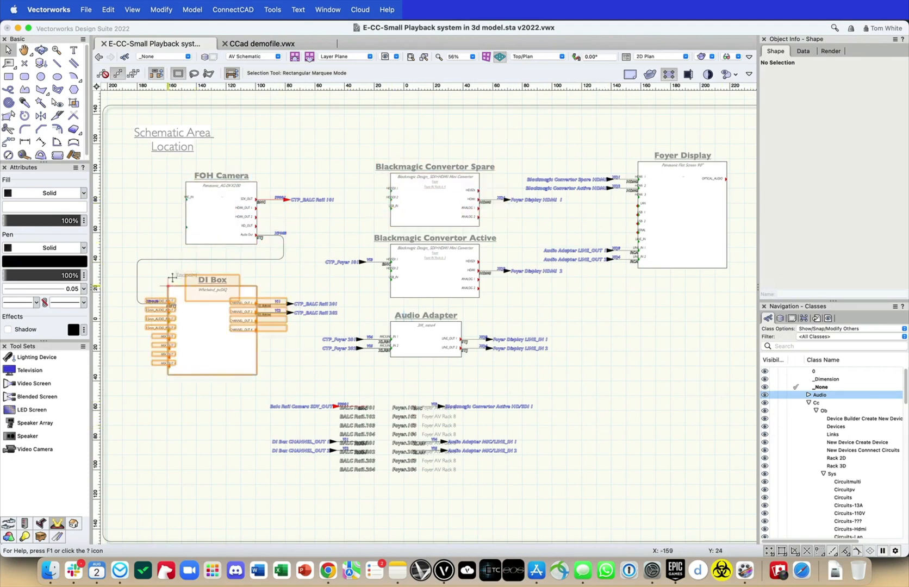
- Try moving the DI Box device and its connected circuit lower in the schematic, and undo the move
{"action": "scroll", "coordinate": [146, 227], "scroll_direction": "up", "scroll_amount": 1}
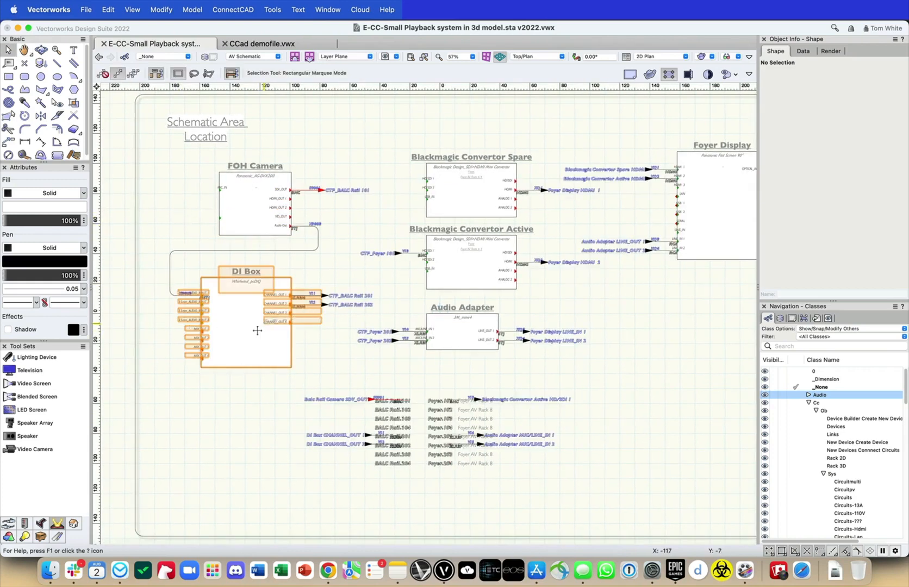
{"action": "left_click_drag", "start_coordinate": [262, 324], "coordinate": [258, 435]}
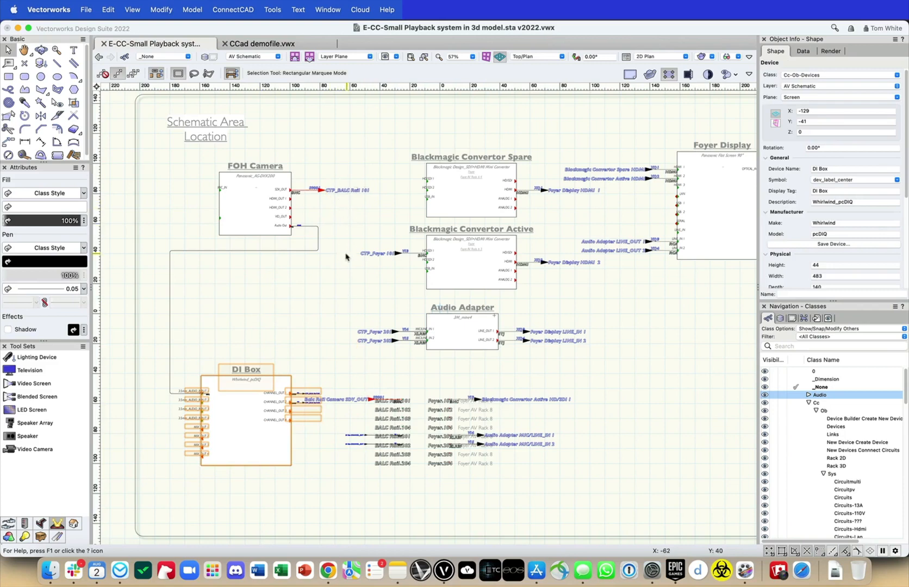
{"action": "key", "text": "super+z"}
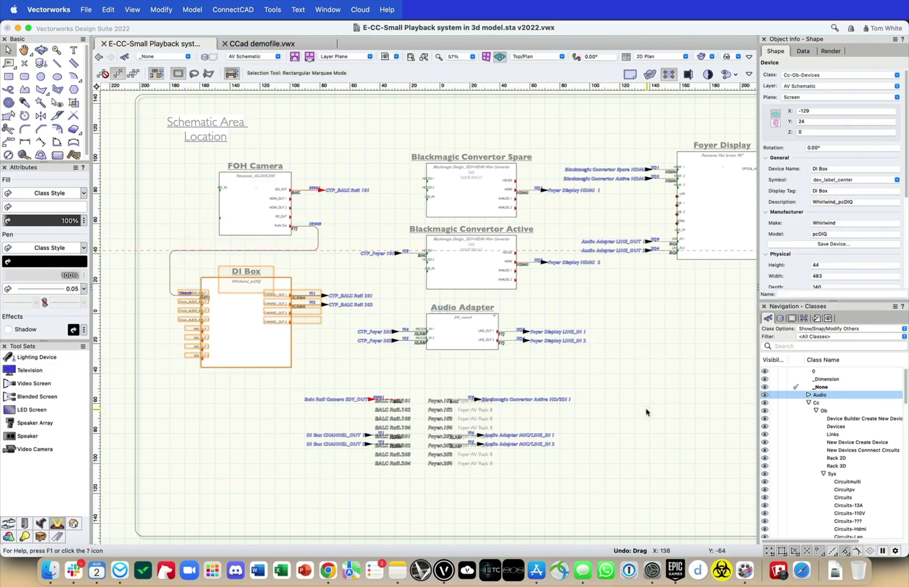
- Open the saved view 017-All Devices and examine the DI Box's input and output sockets
{"action": "left_click", "coordinate": [834, 319]}
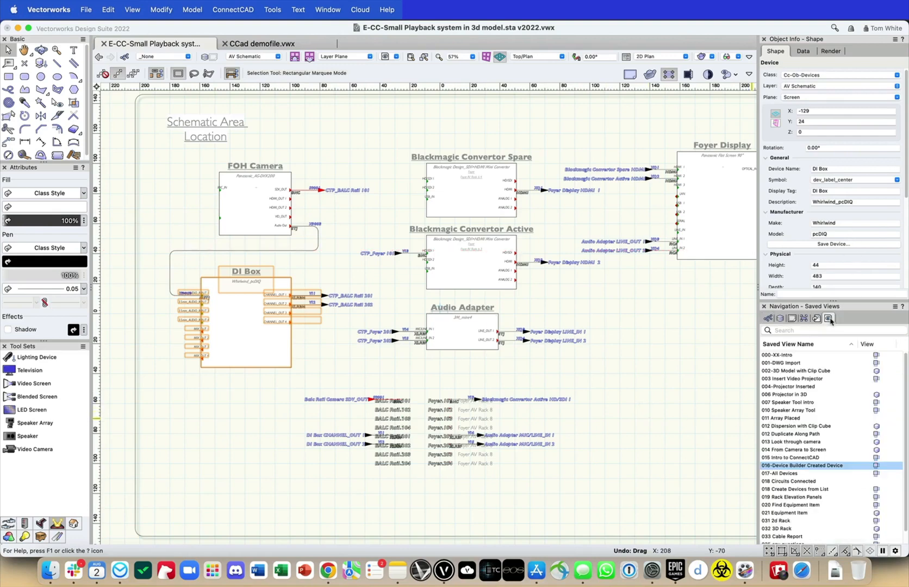
{"action": "left_click", "coordinate": [875, 473]}
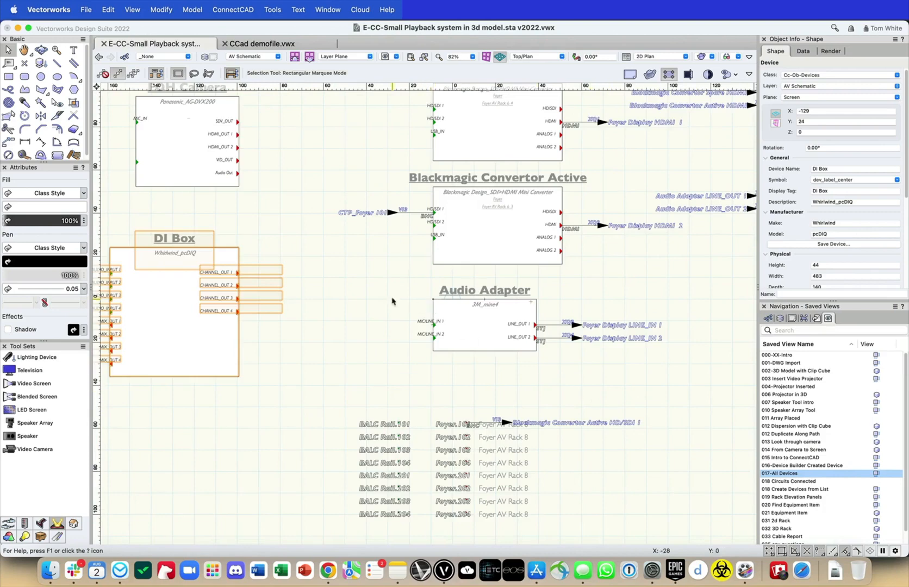
{"action": "scroll", "coordinate": [143, 289], "scroll_direction": "up", "scroll_amount": 3}
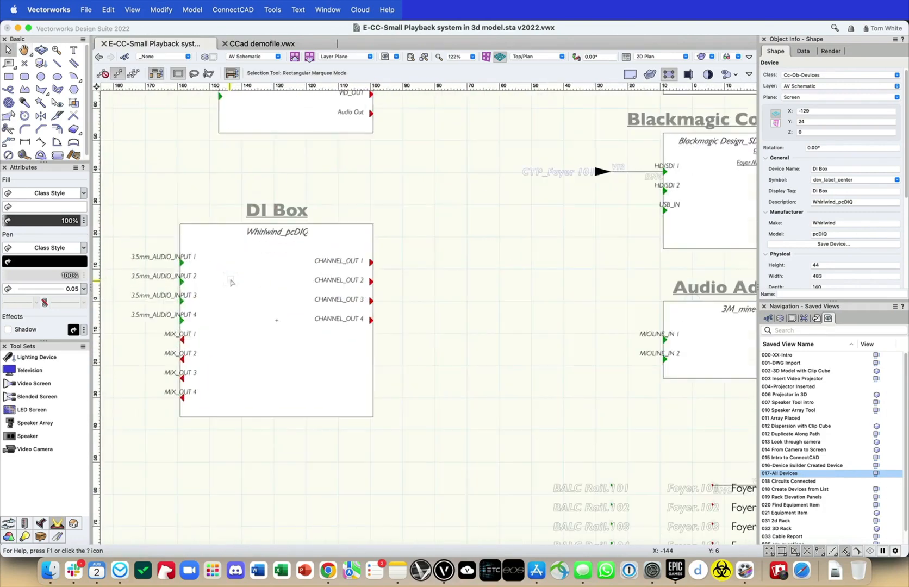
{"action": "middle_click_drag", "start_coordinate": [395, 325], "coordinate": [457, 330]}
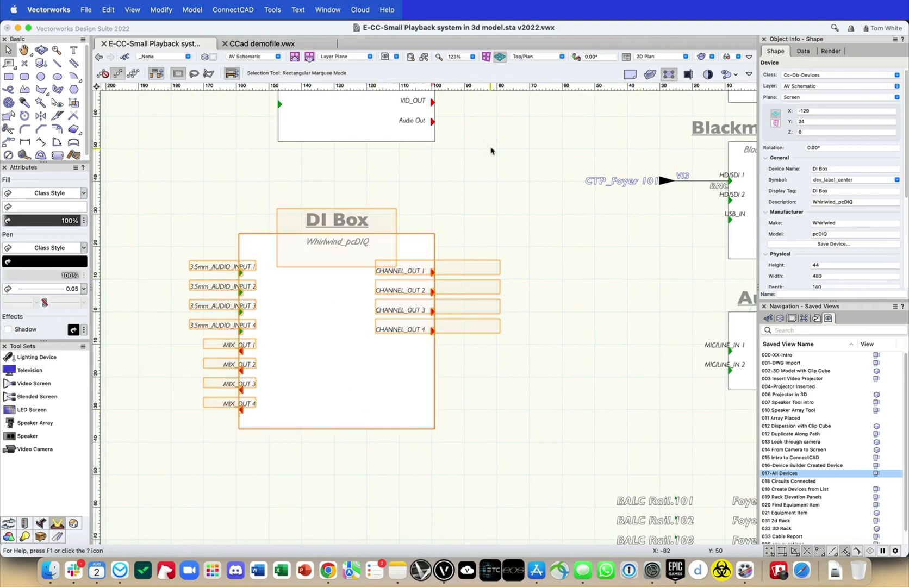
- Examine the Blackmagic converter and Audio Adapter devices, and inspect the Foyer Display's sockets up close
{"action": "scroll", "coordinate": [543, 254], "scroll_direction": "down", "scroll_amount": 1}
{"action": "scroll", "coordinate": [543, 255], "scroll_direction": "down", "scroll_amount": 3}
{"action": "middle_click_drag", "start_coordinate": [538, 260], "coordinate": [252, 282]}
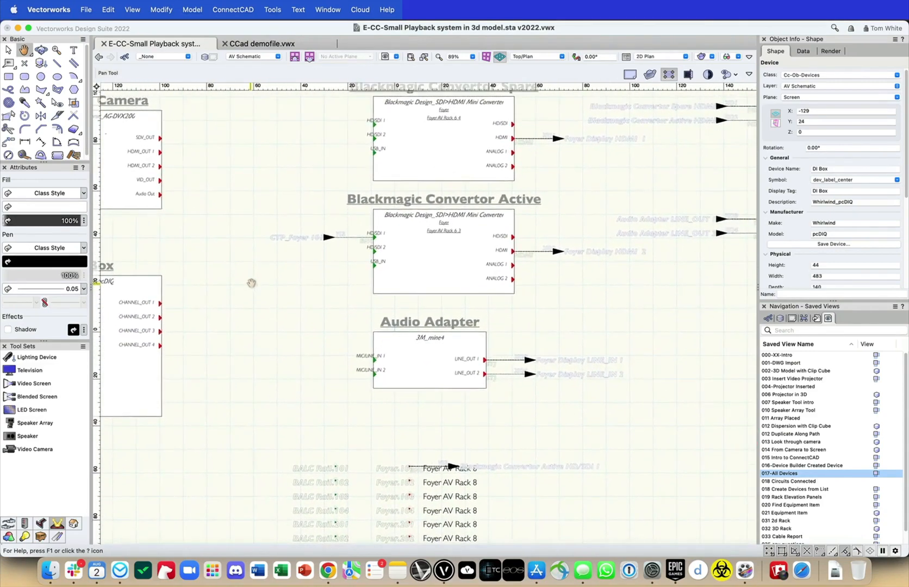
{"action": "scroll", "coordinate": [256, 284], "scroll_direction": "down", "scroll_amount": 3}
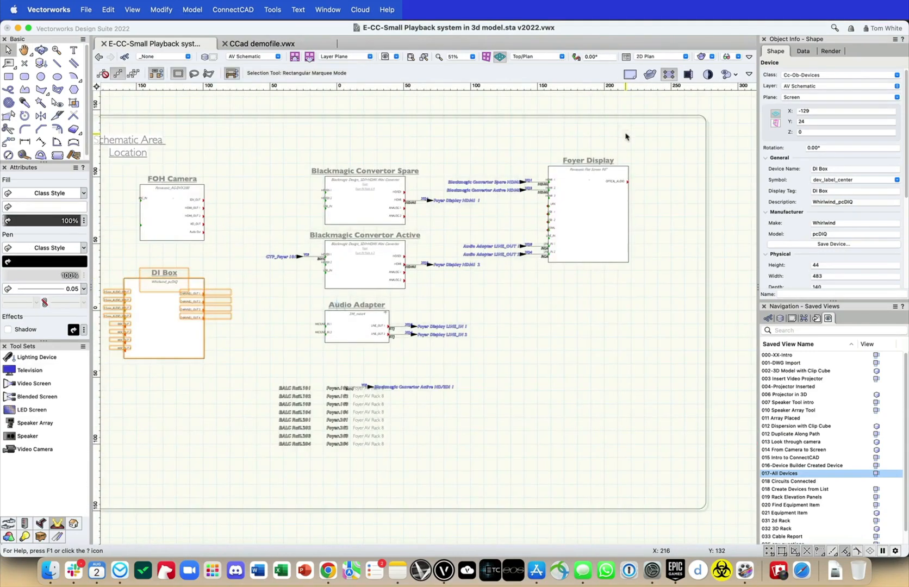
{"action": "scroll", "coordinate": [625, 136], "scroll_direction": "up", "scroll_amount": 3}
{"action": "middle_click_drag", "start_coordinate": [671, 291], "coordinate": [514, 234]}
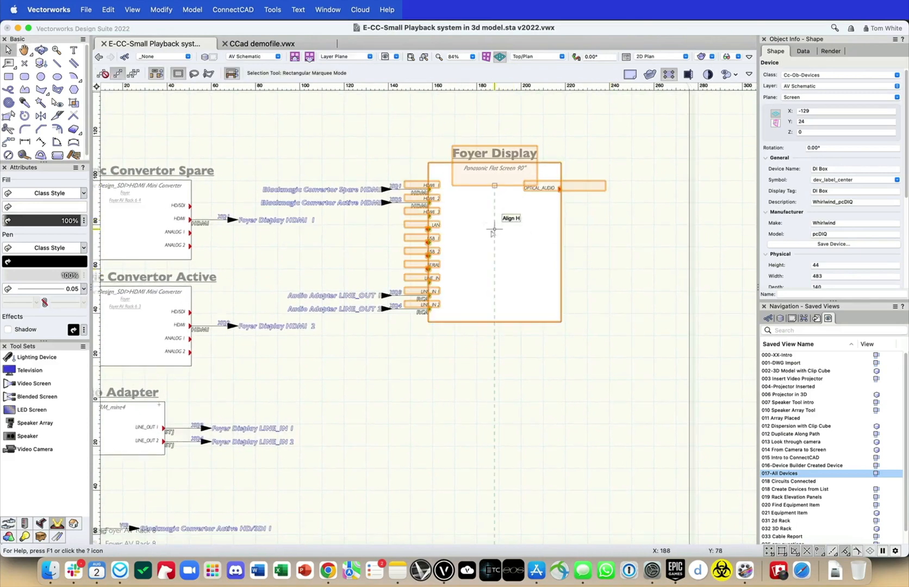
{"action": "scroll", "coordinate": [494, 229], "scroll_direction": "up", "scroll_amount": 3}
{"action": "middle_click_drag", "start_coordinate": [722, 222], "coordinate": [661, 290]}
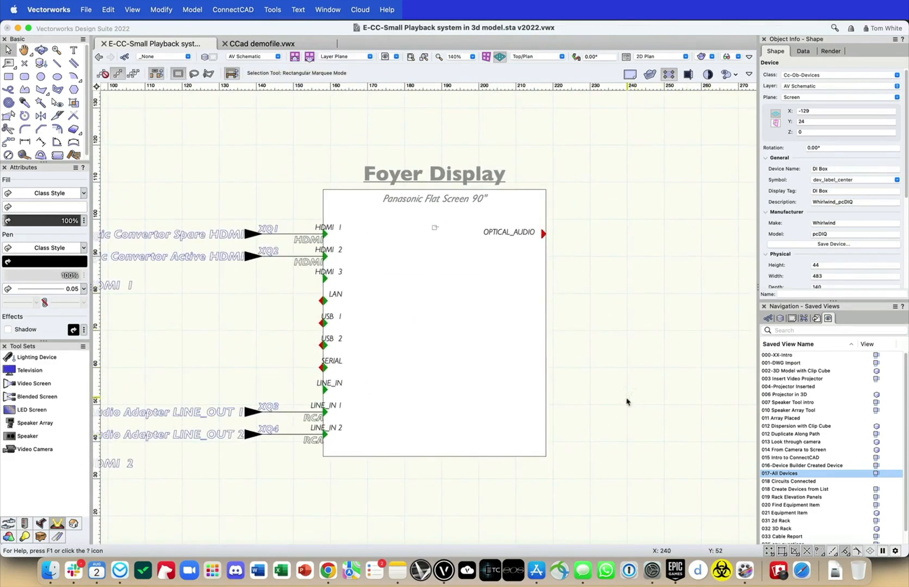
- Select the Foyer Display device and filter the drawing file's resources to show only record formats
{"action": "key", "text": "super+r"}
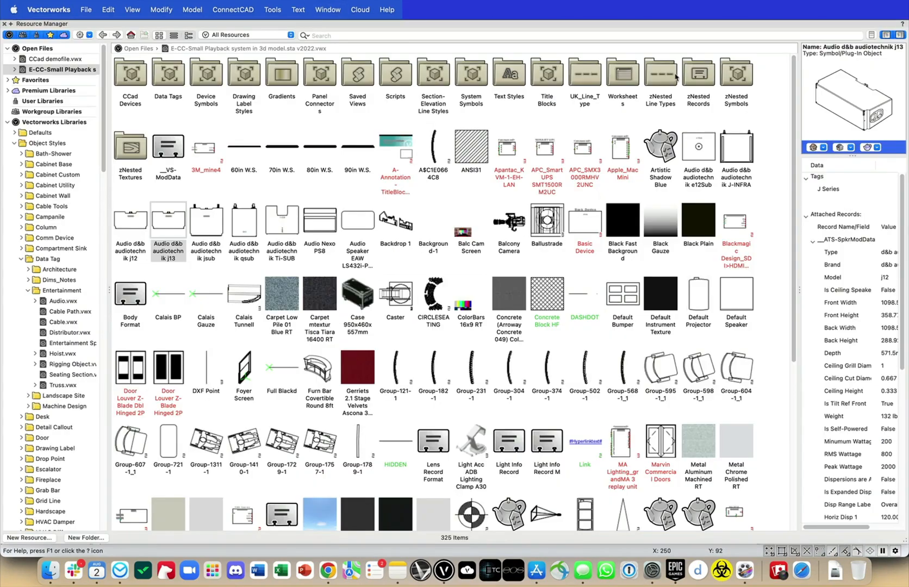
{"action": "key", "text": "super+r"}
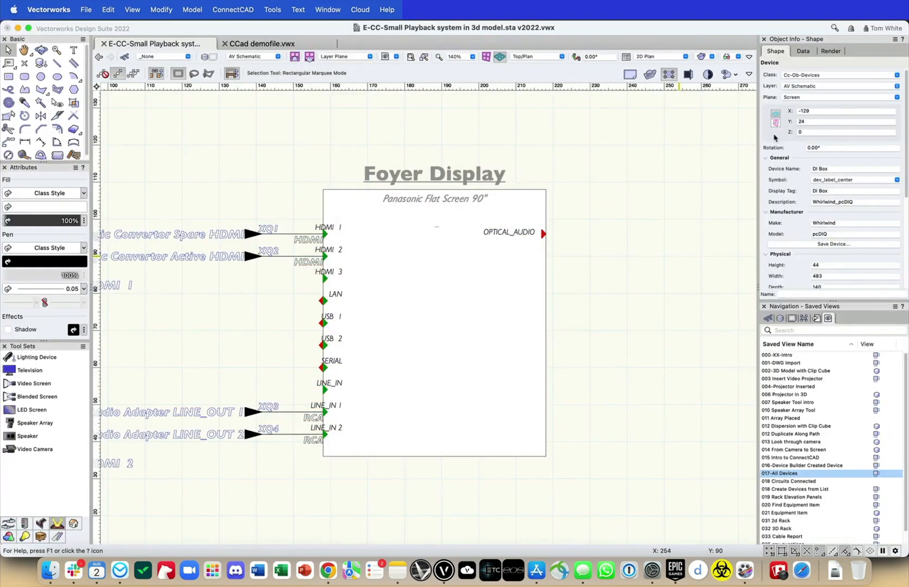
{"action": "left_click", "coordinate": [451, 236]}
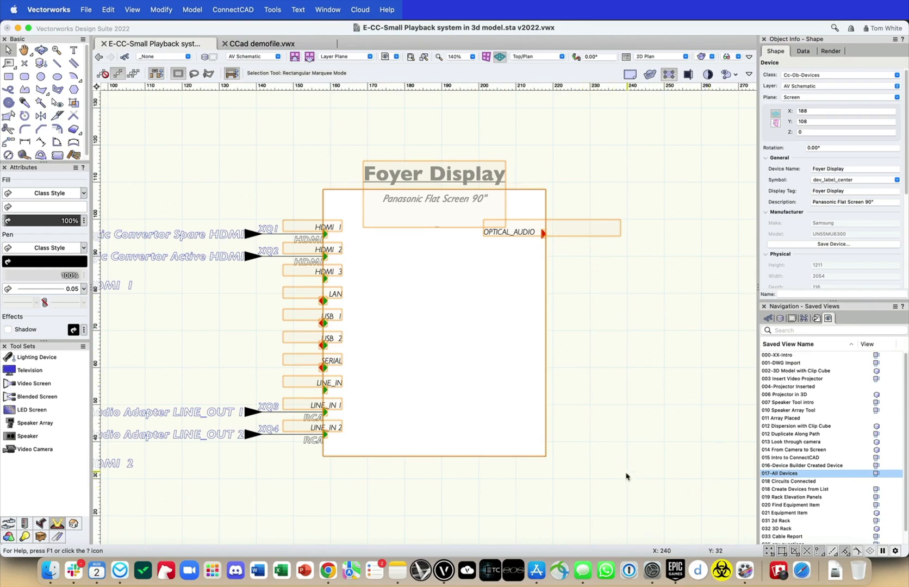
{"action": "key", "text": "super+r"}
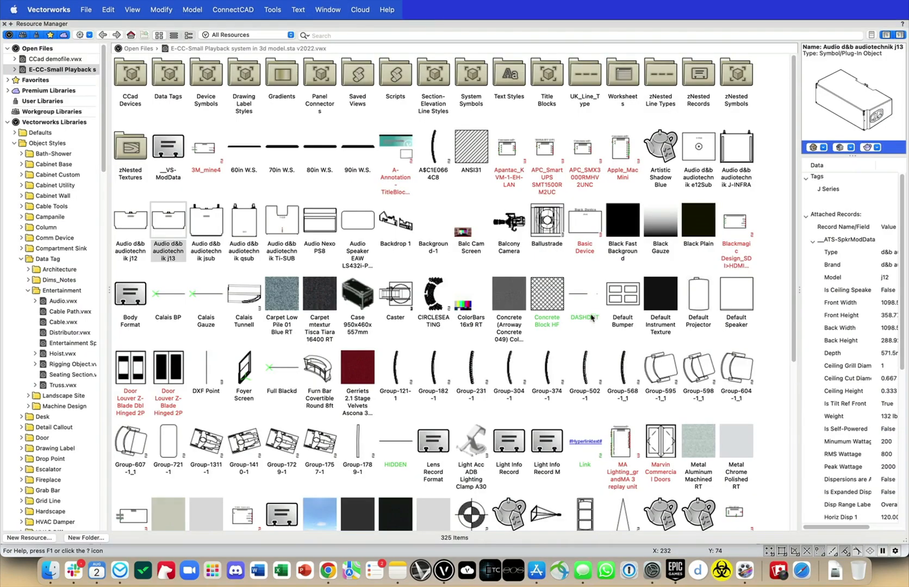
{"action": "left_click", "coordinate": [245, 36]}
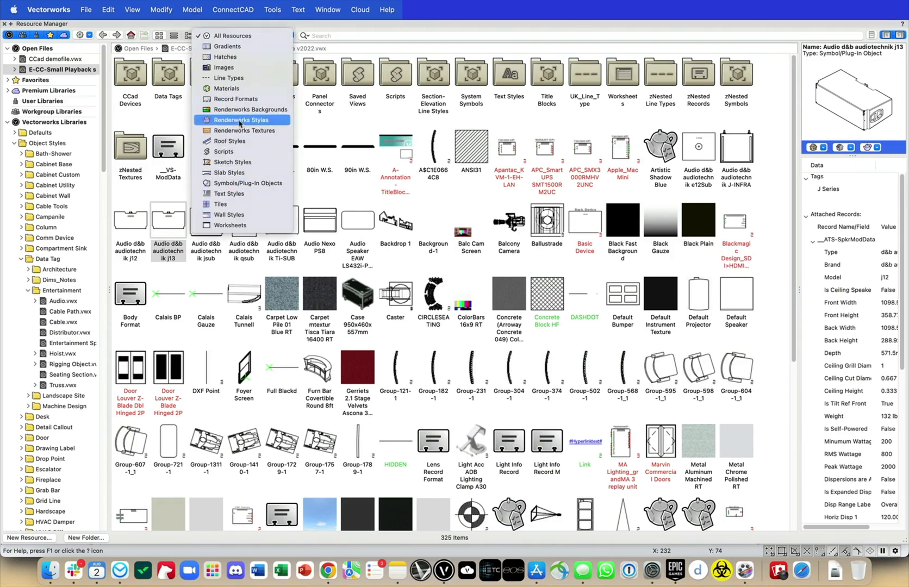
{"action": "left_click", "coordinate": [237, 102]}
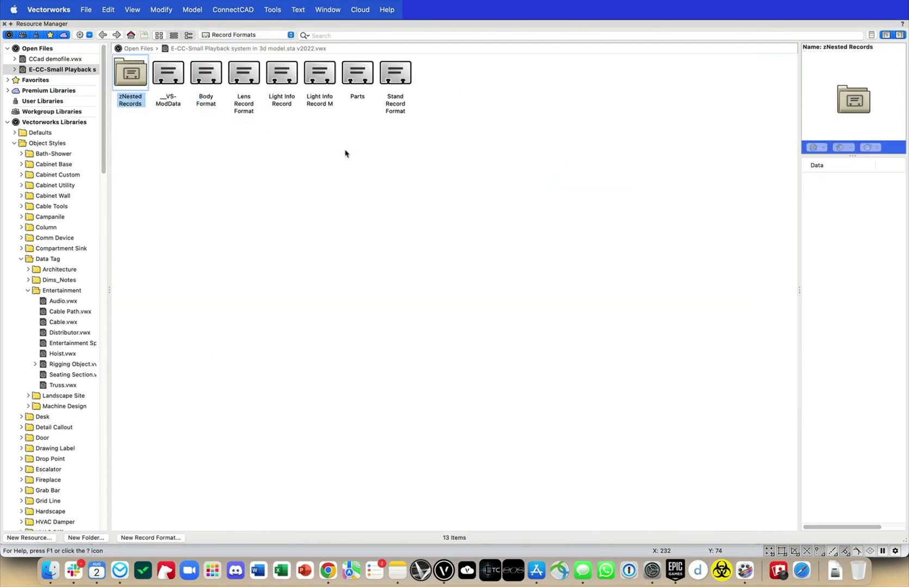
- Start a new record format in the current file and name it CCad Device Additional Params
{"action": "left_click", "coordinate": [403, 153]}
{"action": "right_click", "coordinate": [561, 112]}
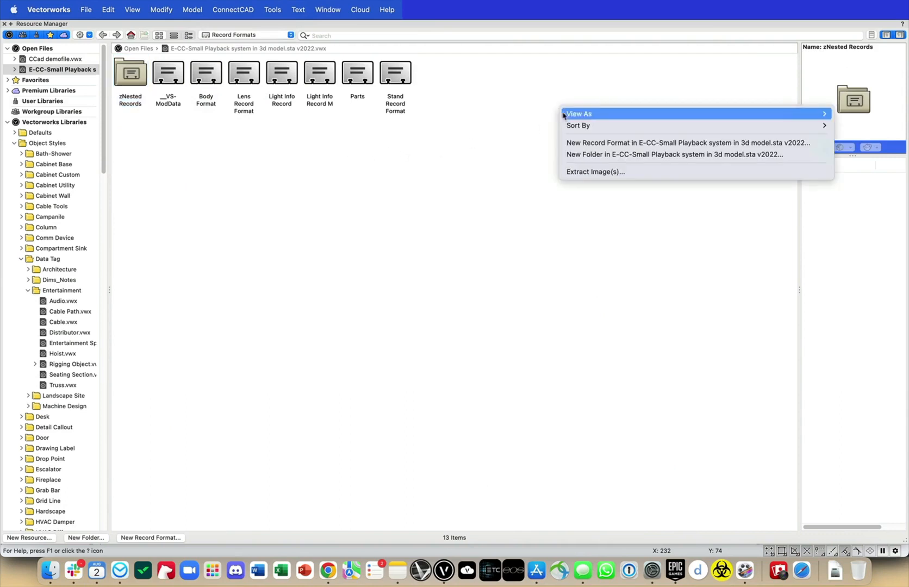
{"action": "left_click", "coordinate": [610, 143]}
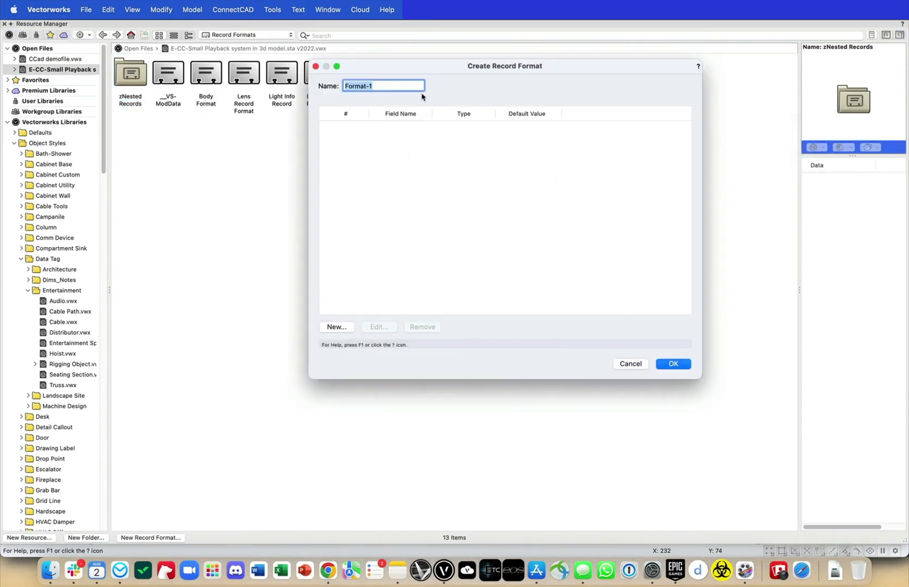
{"action": "type", "text": "CC"}
{"action": "type", "text": "ad Device Additional Params"}
- Add a field named IP Address to the record format, with type Number and the Decimal number format
{"action": "left_click", "coordinate": [338, 327]}
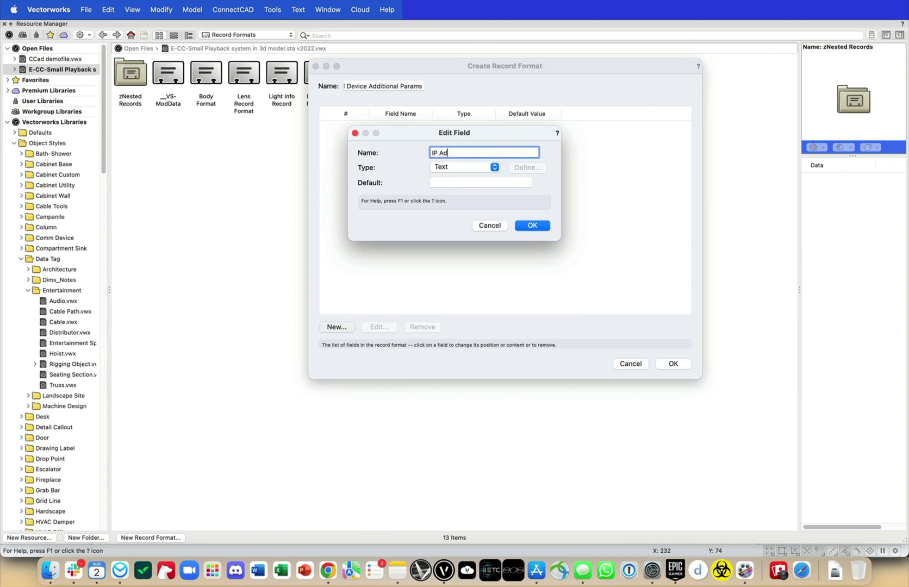
{"action": "left_click", "coordinate": [495, 167]}
{"action": "left_click", "coordinate": [469, 156]}
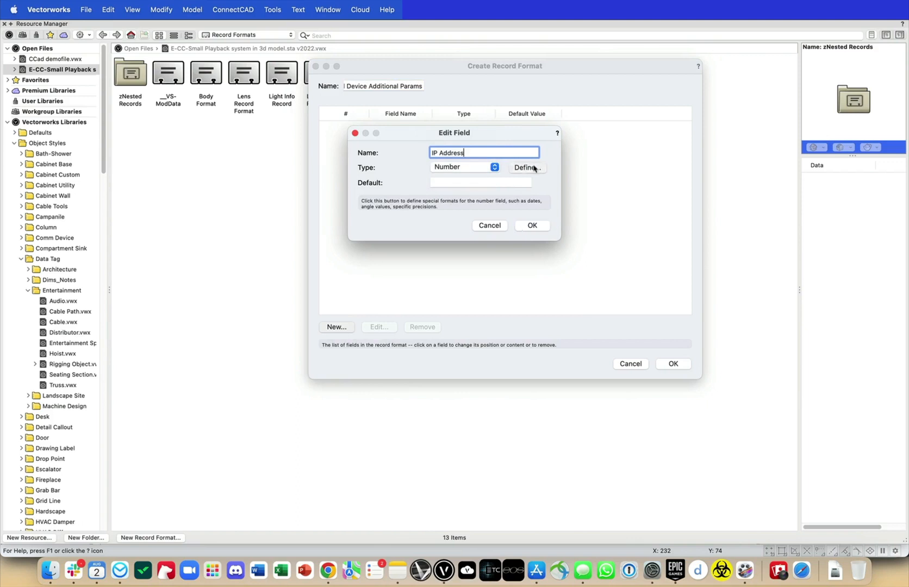
{"action": "left_click", "coordinate": [535, 169]}
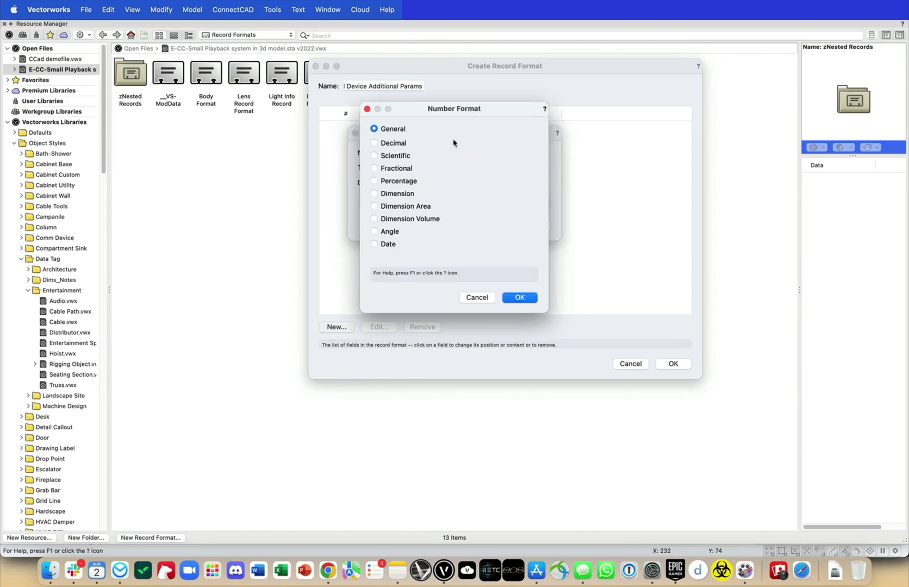
{"action": "left_click", "coordinate": [394, 143]}
{"action": "left_click", "coordinate": [499, 127]}
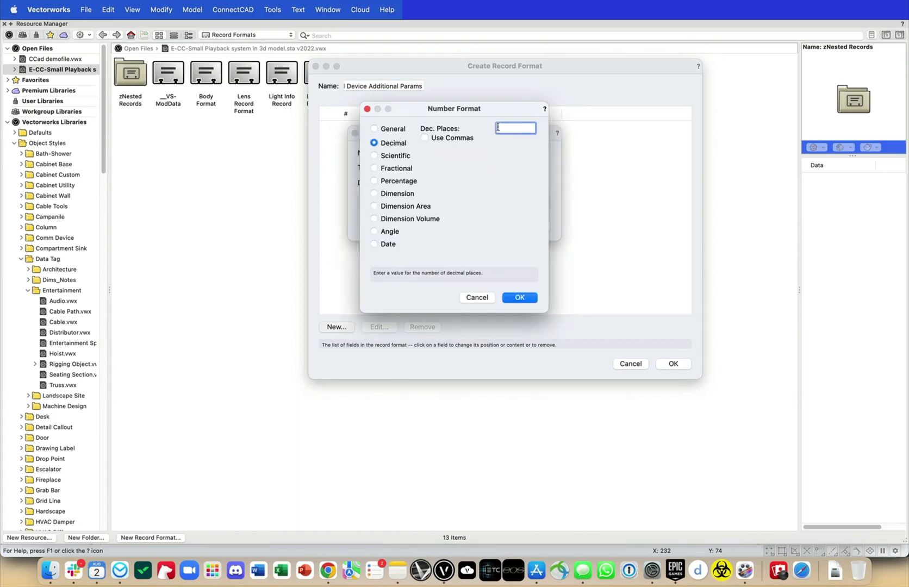
{"action": "left_click", "coordinate": [520, 298]}
{"action": "left_click", "coordinate": [492, 182]}
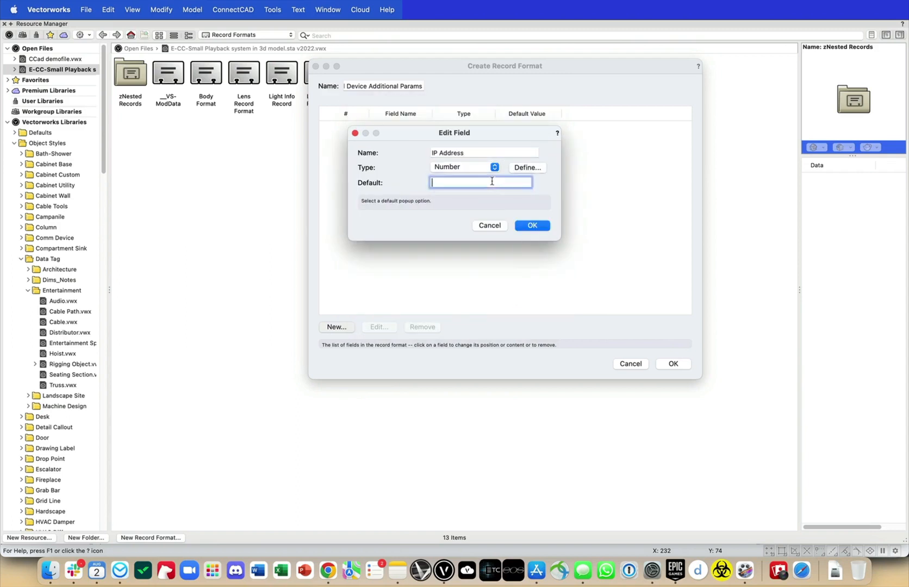
{"action": "key", "text": "Return"}
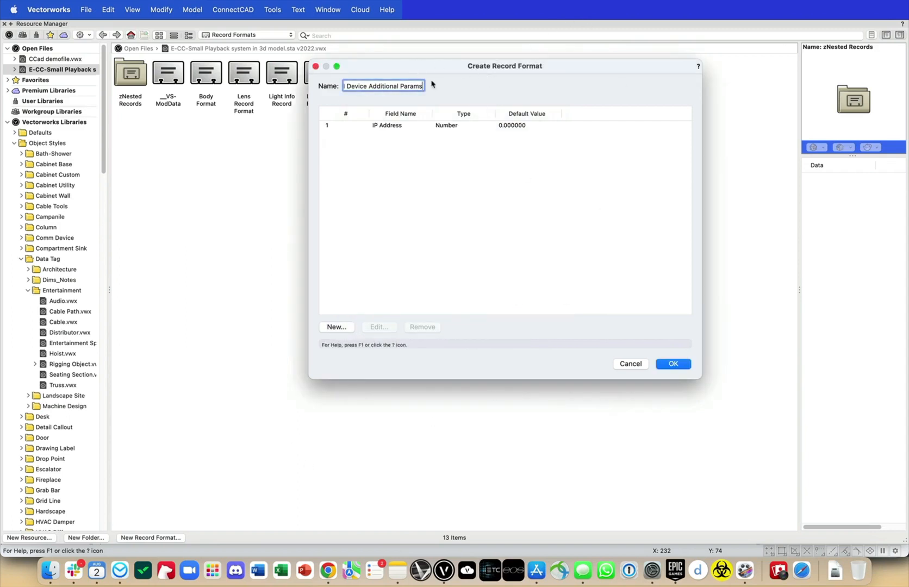
- Add a text field named Username/Login to the record format with the default value Who?
{"action": "left_click", "coordinate": [346, 327]}
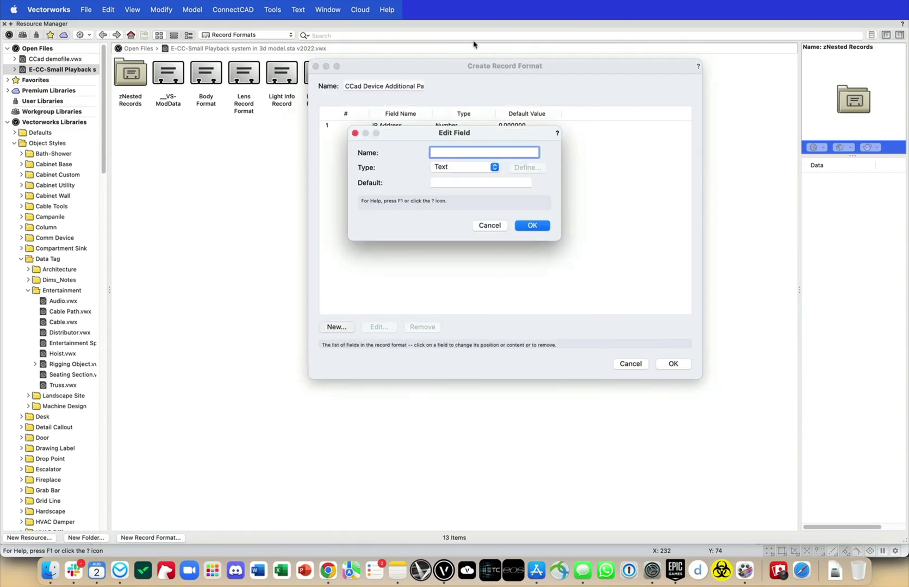
{"action": "type", "text": "Username/Login"}
{"action": "left_click", "coordinate": [502, 182]}
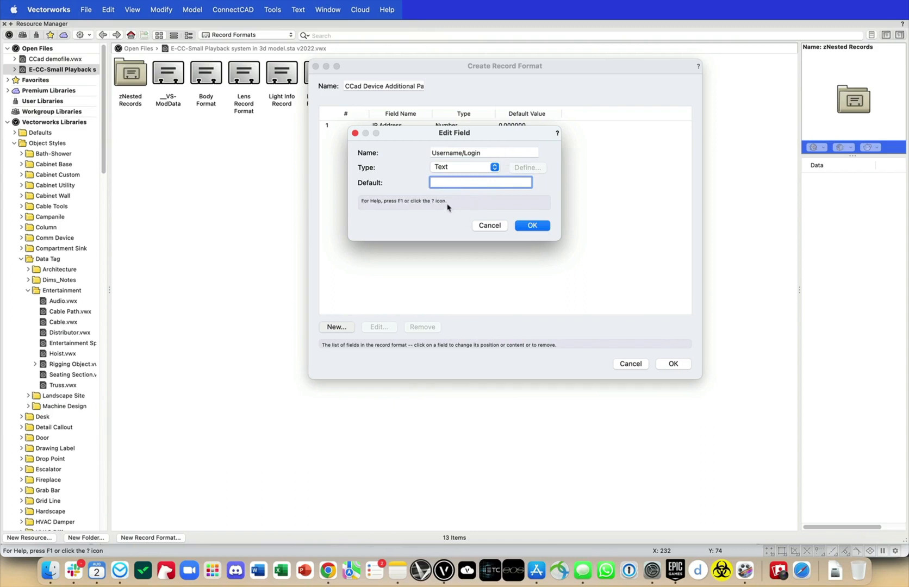
{"action": "type", "text": "W"}
{"action": "left_click", "coordinate": [532, 225]}
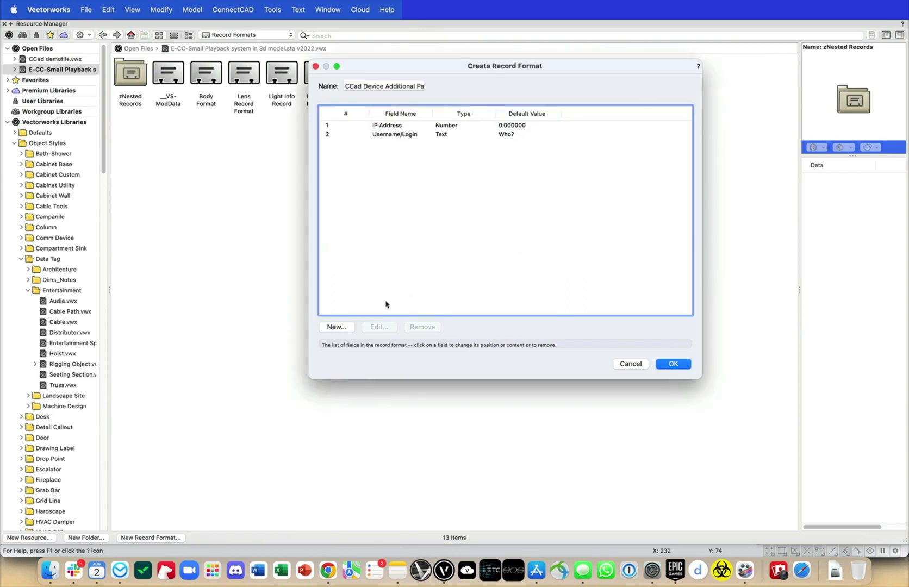
- Add a text field named Password with a placeholder default and save the record format
{"action": "left_click", "coordinate": [336, 328]}
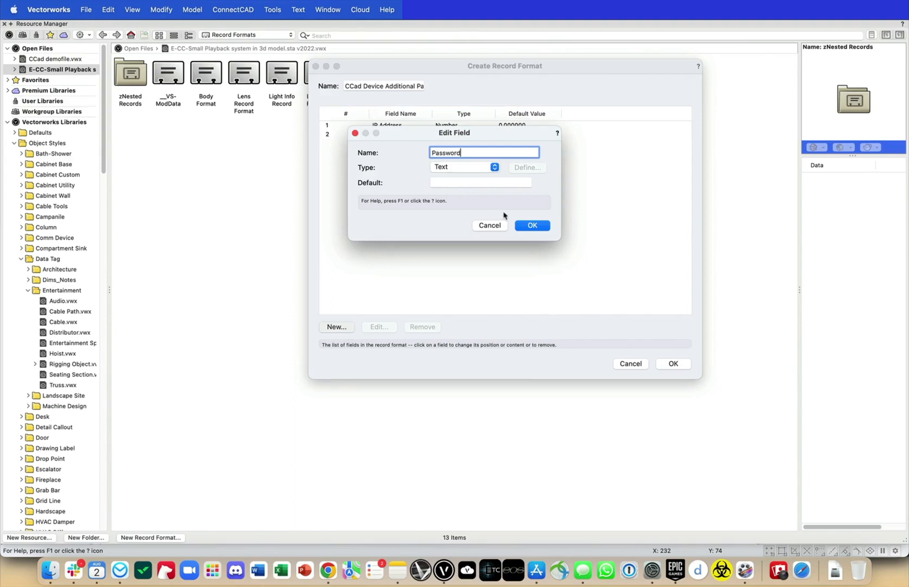
{"action": "left_click", "coordinate": [494, 181]}
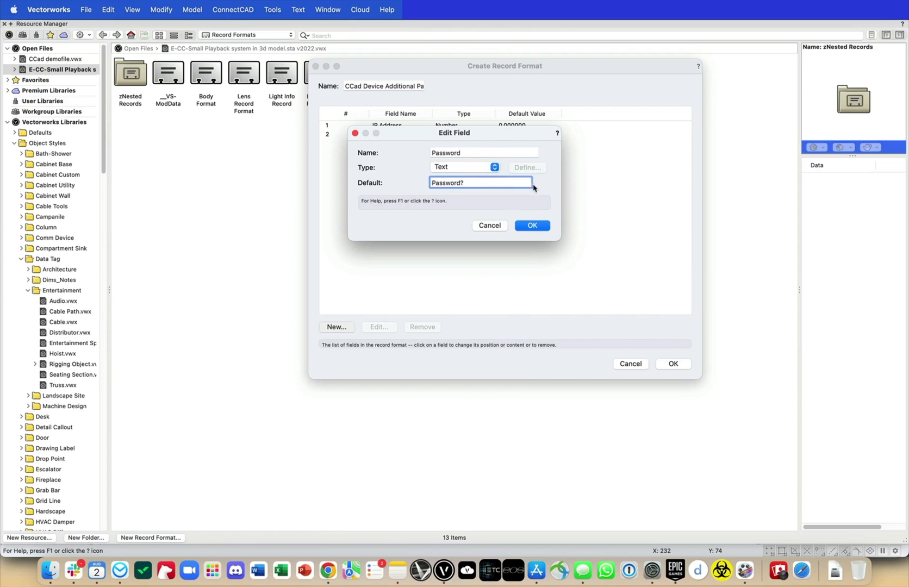
{"action": "left_click", "coordinate": [538, 227]}
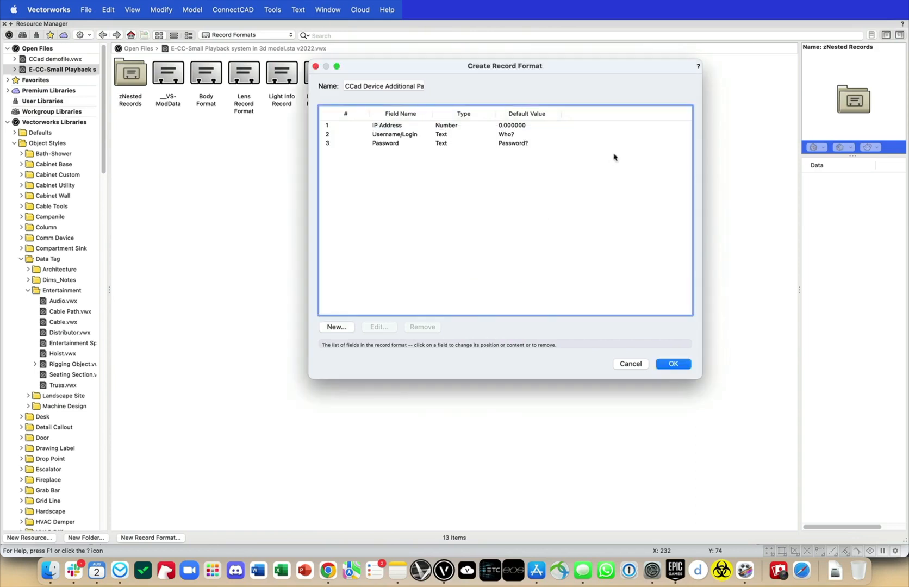
{"action": "left_click", "coordinate": [673, 363]}
- Close the resource manager and review the Foyer Display device's properties down to its User Params section
{"action": "key", "text": "super+r"}
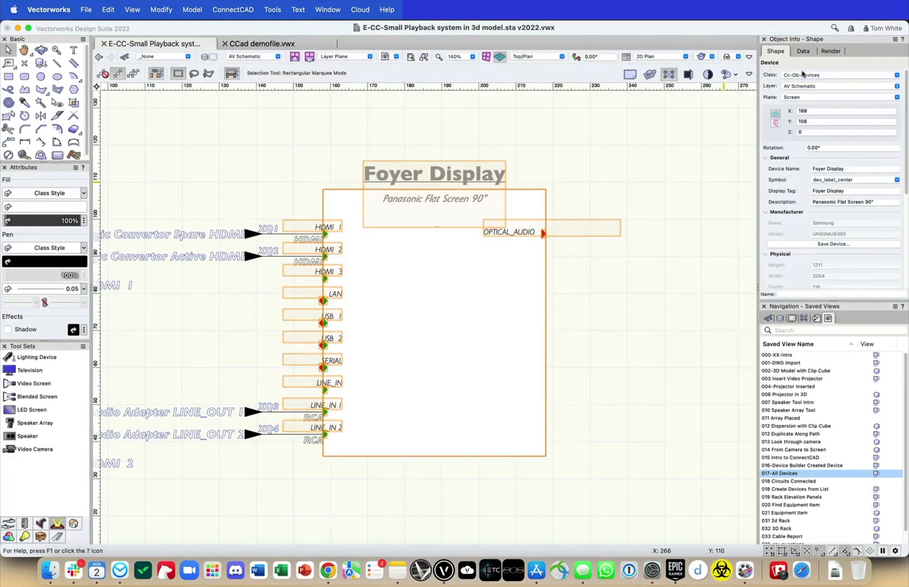
{"action": "scroll", "coordinate": [803, 74], "scroll_direction": "down", "scroll_amount": 5}
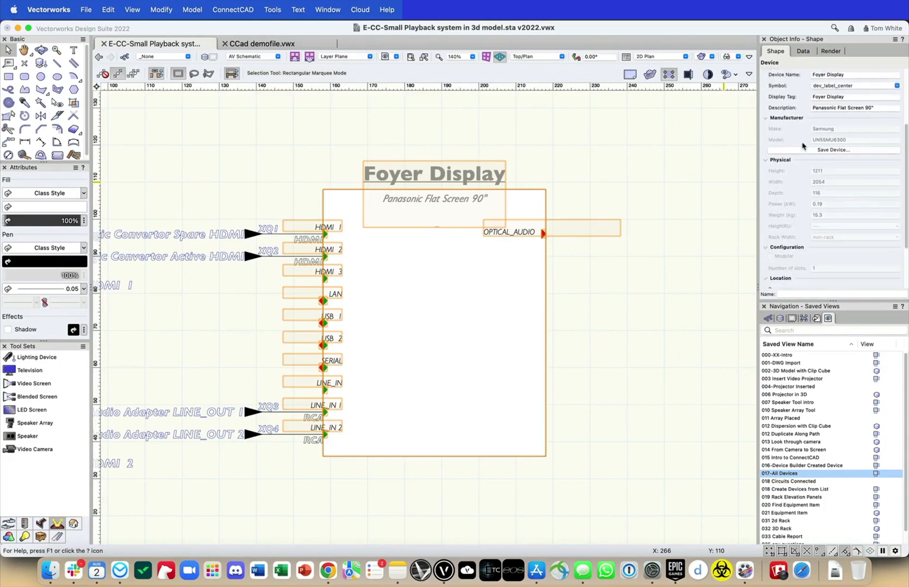
{"action": "scroll", "coordinate": [803, 147], "scroll_direction": "down", "scroll_amount": 4}
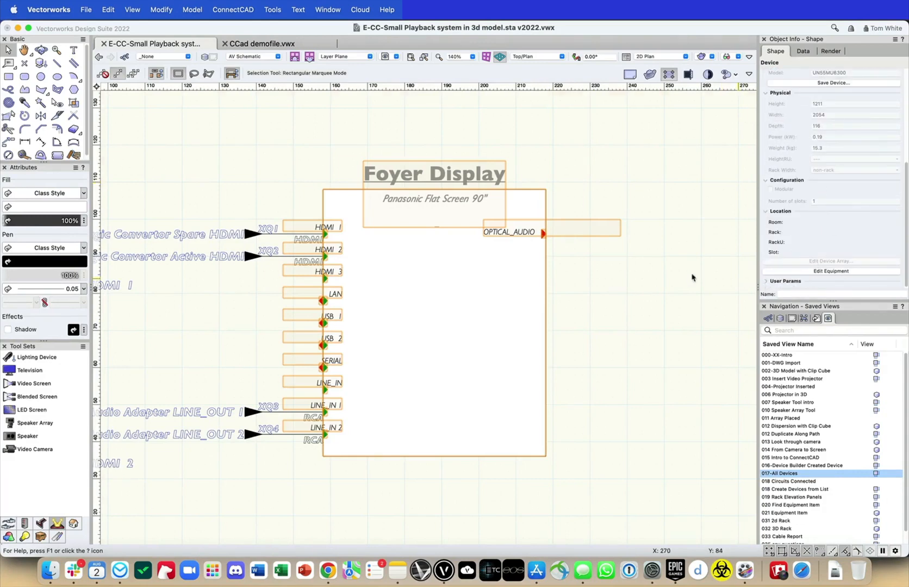
{"action": "left_click", "coordinate": [578, 316]}
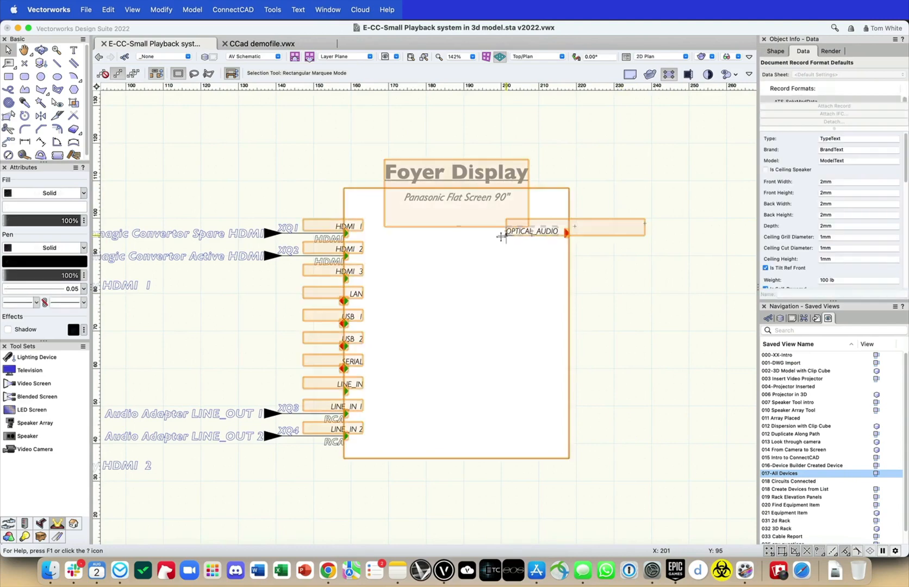
- Attach the CCad Device Additional Params record to the Foyer Display device
{"action": "left_click", "coordinate": [502, 236]}
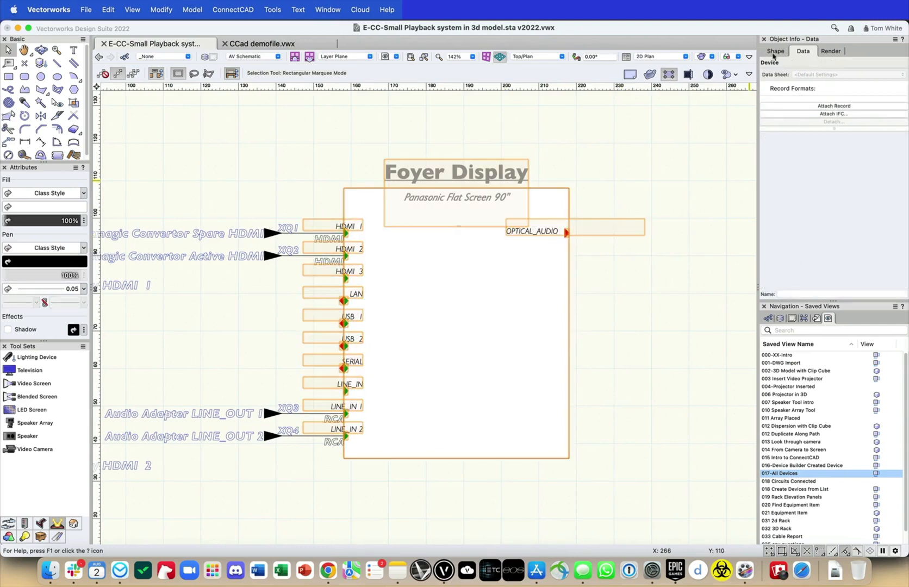
{"action": "left_click", "coordinate": [775, 52]}
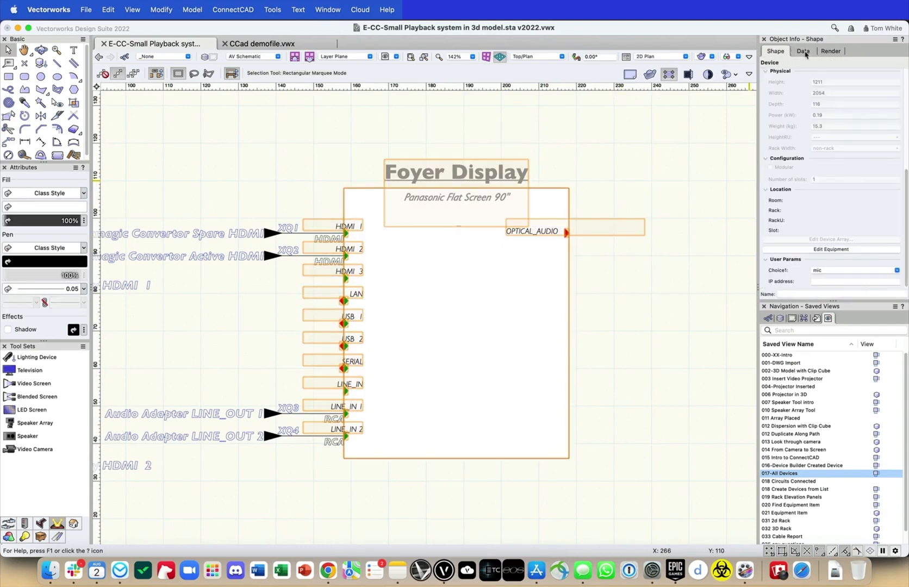
{"action": "left_click", "coordinate": [804, 52]}
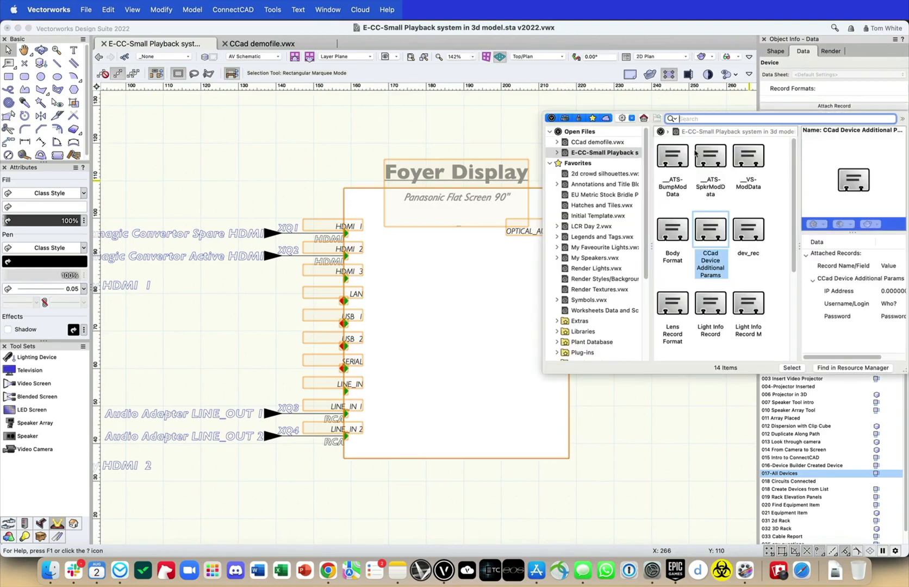
{"action": "double_click", "coordinate": [711, 231]}
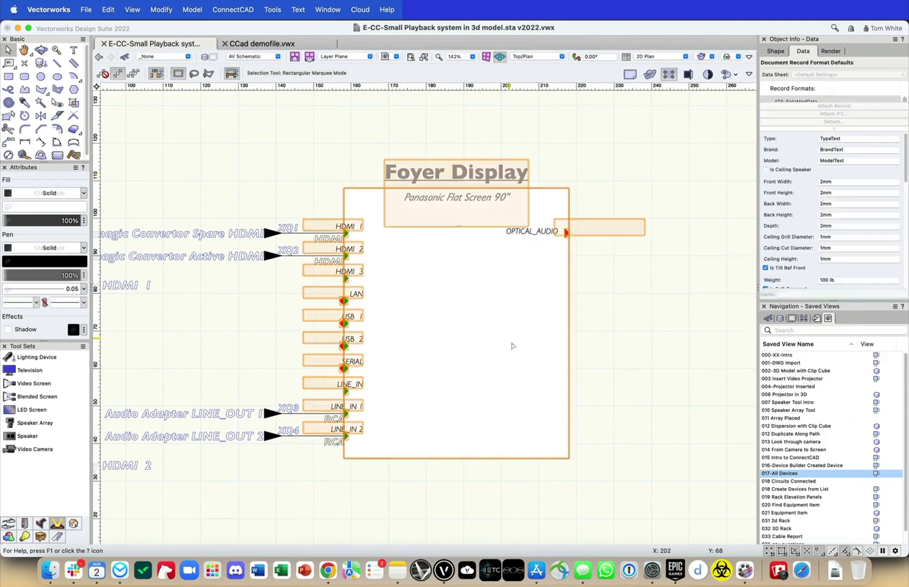
- Enter the user's name as the device record's Username/Login and clear the placeholder in the Password field
{"action": "left_click", "coordinate": [843, 139]}
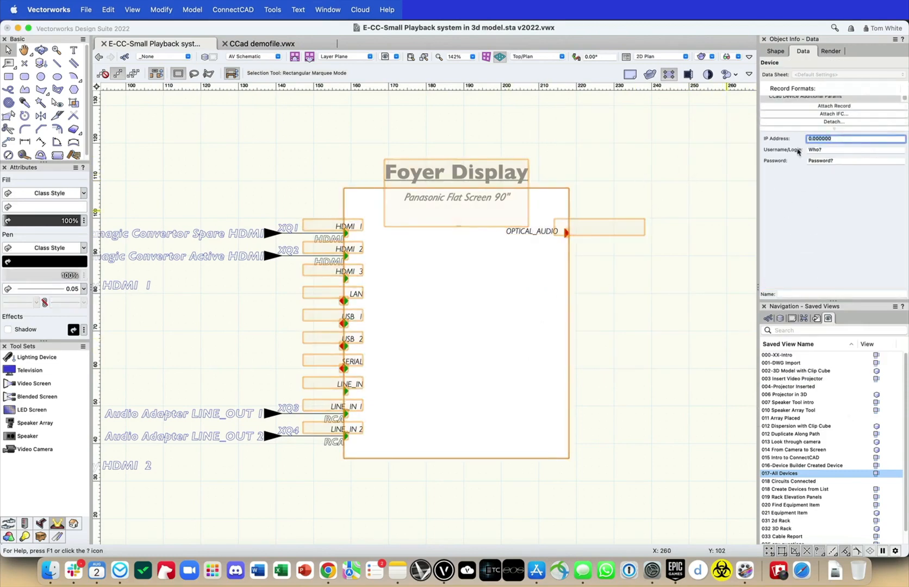
{"action": "left_click", "coordinate": [825, 151]}
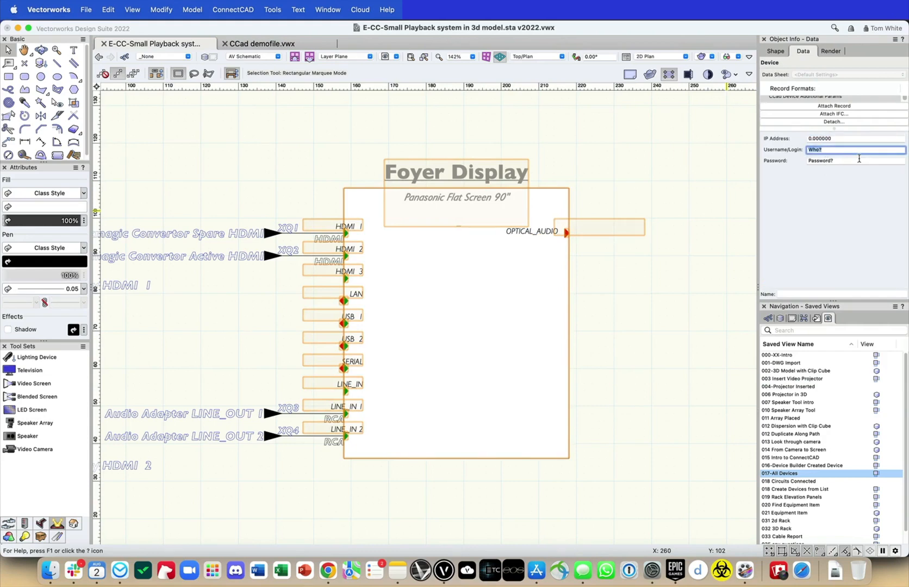
{"action": "type", "text": "Tom W"}
{"action": "key", "text": "Tab"}
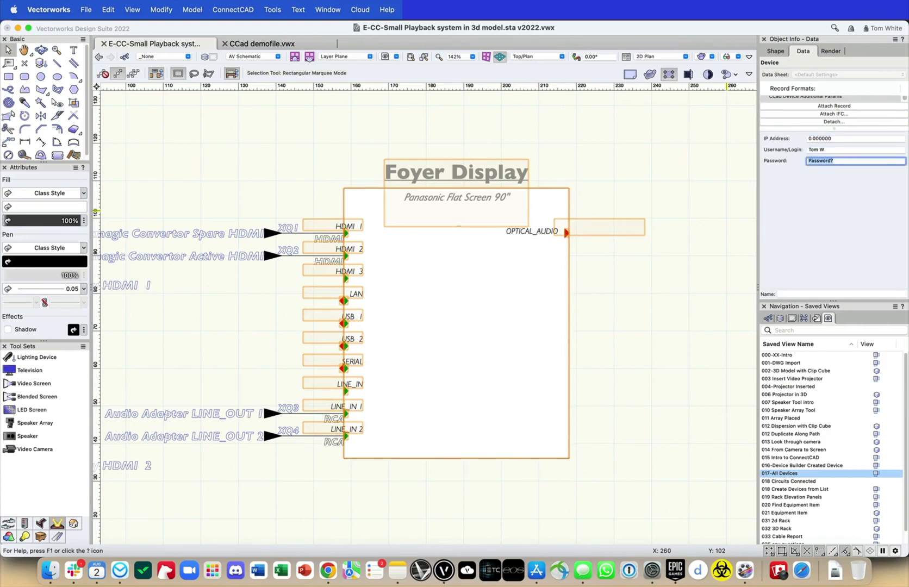
{"action": "key", "text": "BackSpace"}
- Check the available Choice1 options in the Foyer Display device's User Params
{"action": "left_click", "coordinate": [772, 52]}
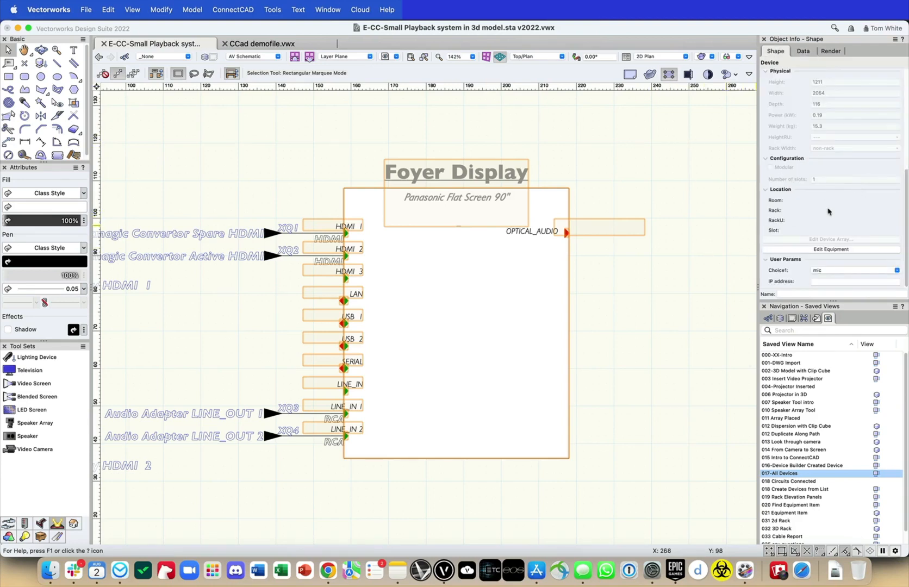
{"action": "left_click", "coordinate": [869, 270]}
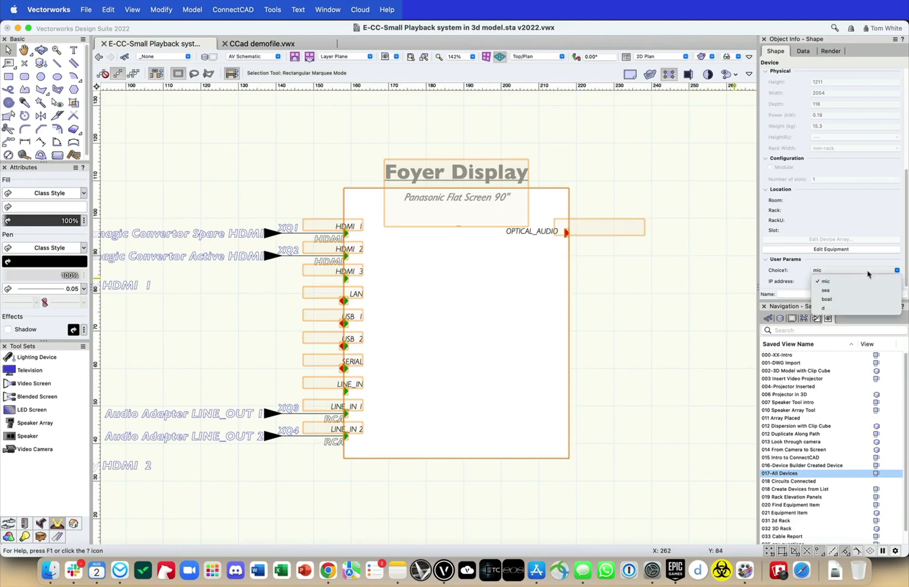
{"action": "left_click", "coordinate": [873, 254]}
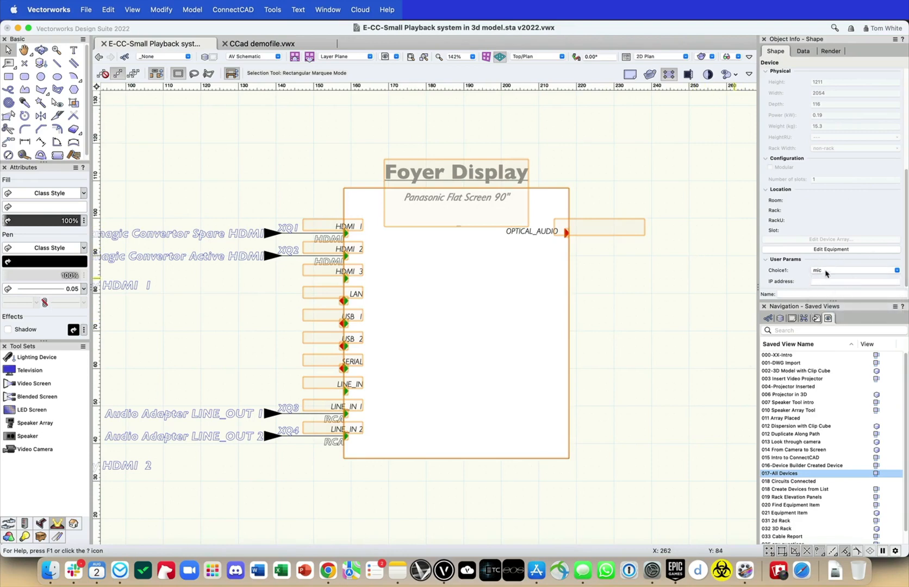
{"action": "left_click", "coordinate": [647, 269]}
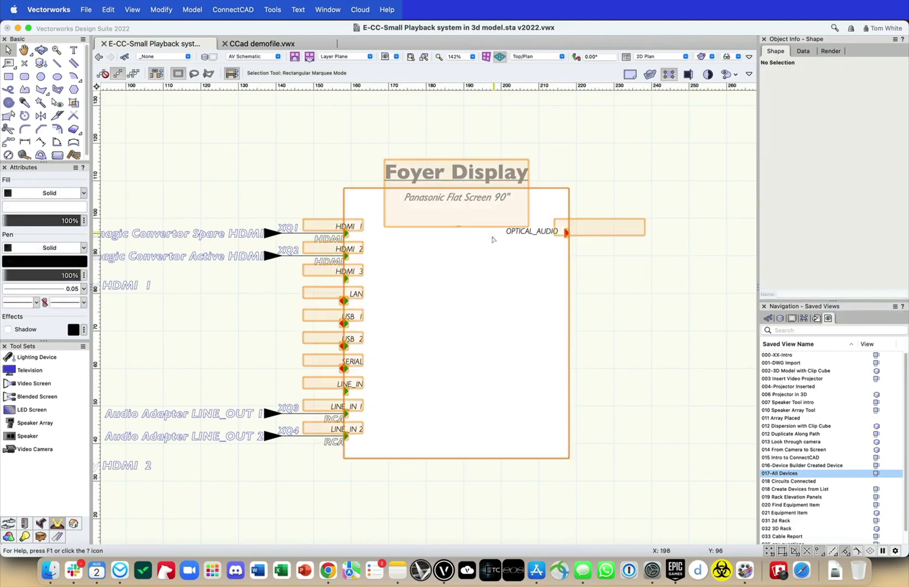
- Open the Foyer Display device for editing and place a text reading Custom Text inside its body
{"action": "double_click", "coordinate": [509, 262]}
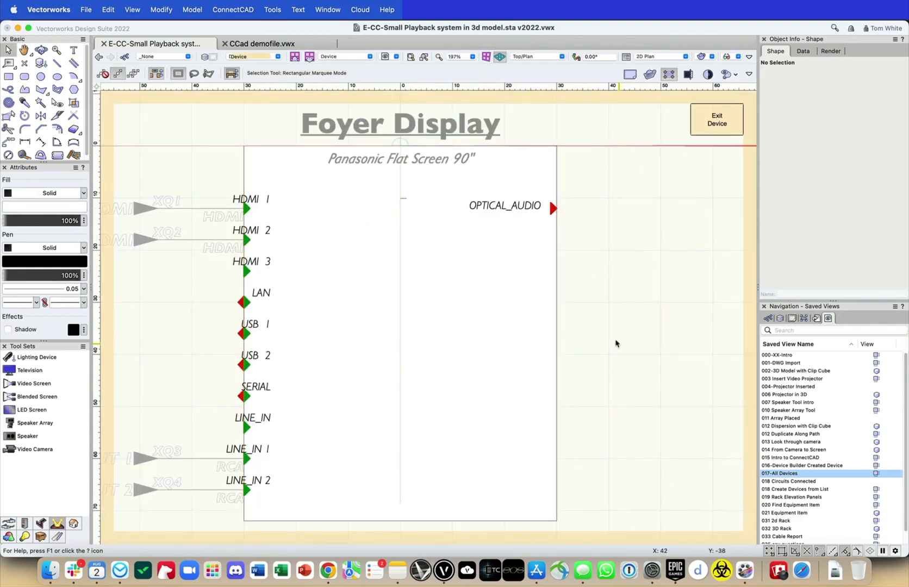
{"action": "scroll", "coordinate": [616, 343], "scroll_direction": "down", "scroll_amount": 3}
{"action": "left_click", "coordinate": [73, 50]}
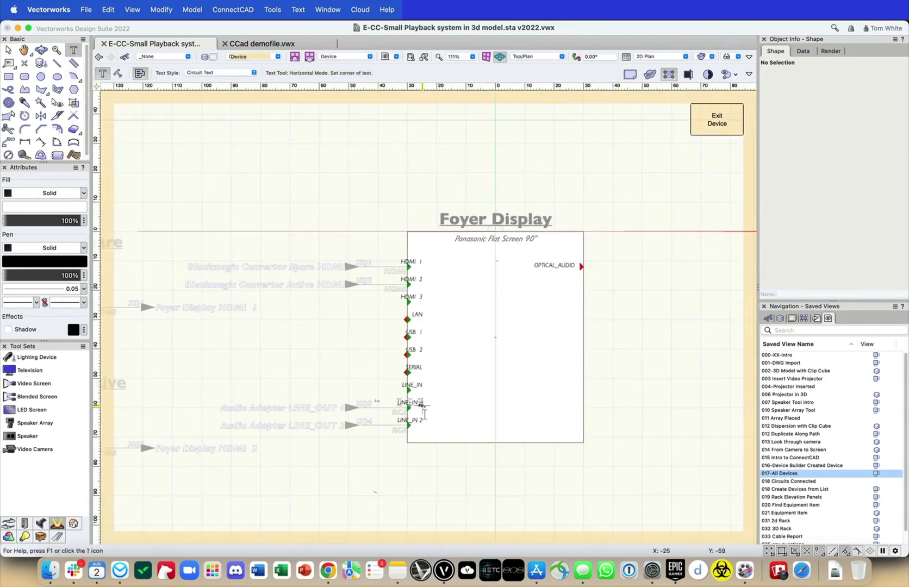
{"action": "left_click", "coordinate": [466, 387]}
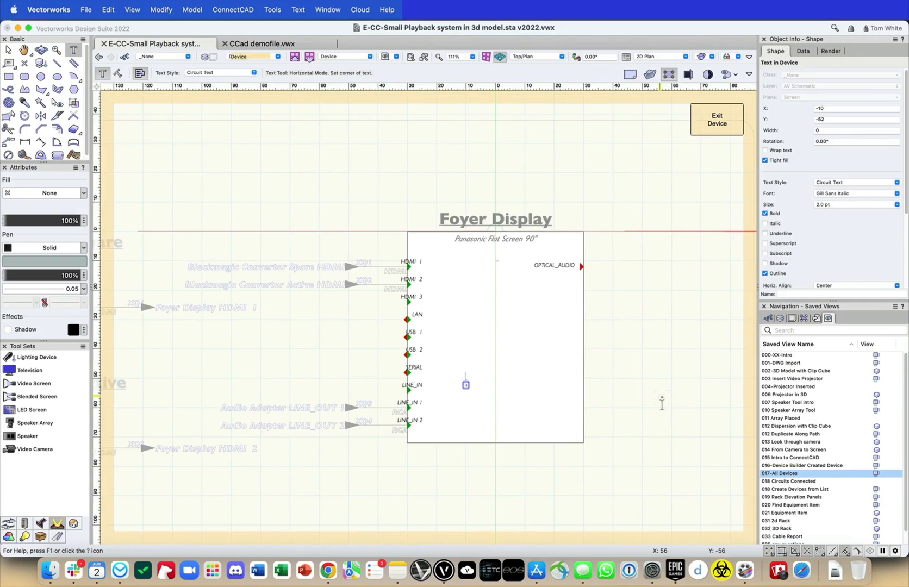
{"action": "type", "text": "Nonsense Text"}
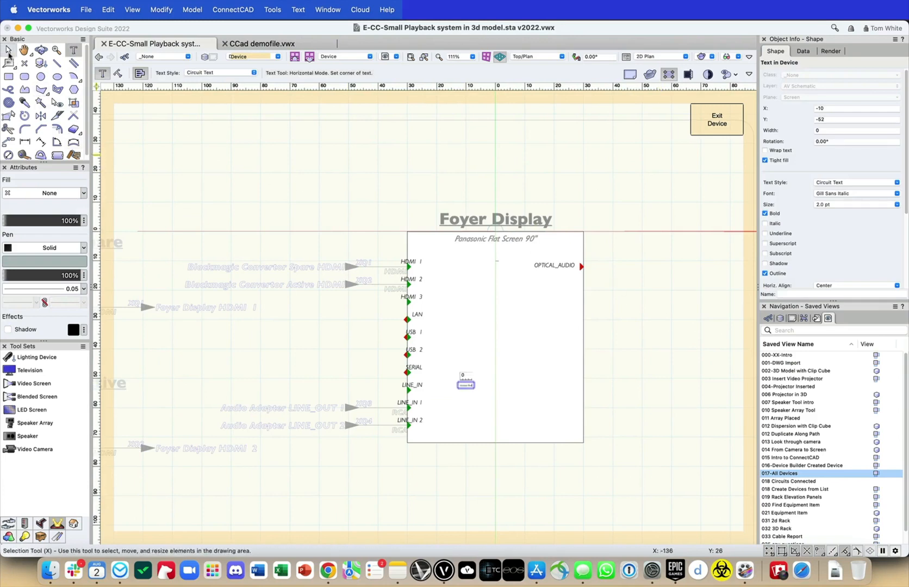
{"action": "left_click", "coordinate": [8, 49]}
- Move the Custom Text label to about X 8, Y -56 and set its font size to 18 pt
{"action": "scroll", "coordinate": [471, 387], "scroll_direction": "up", "scroll_amount": 5}
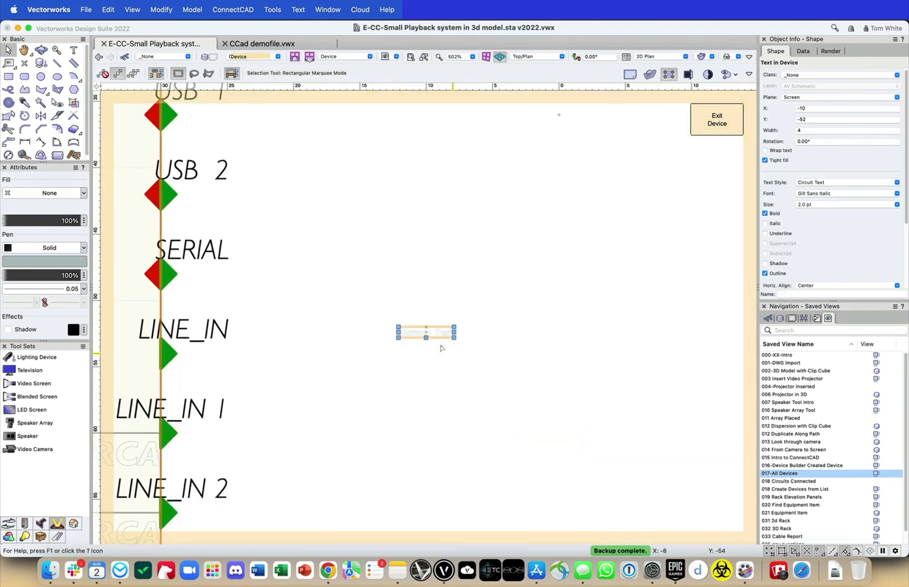
{"action": "left_click_drag", "start_coordinate": [435, 335], "coordinate": [652, 383]}
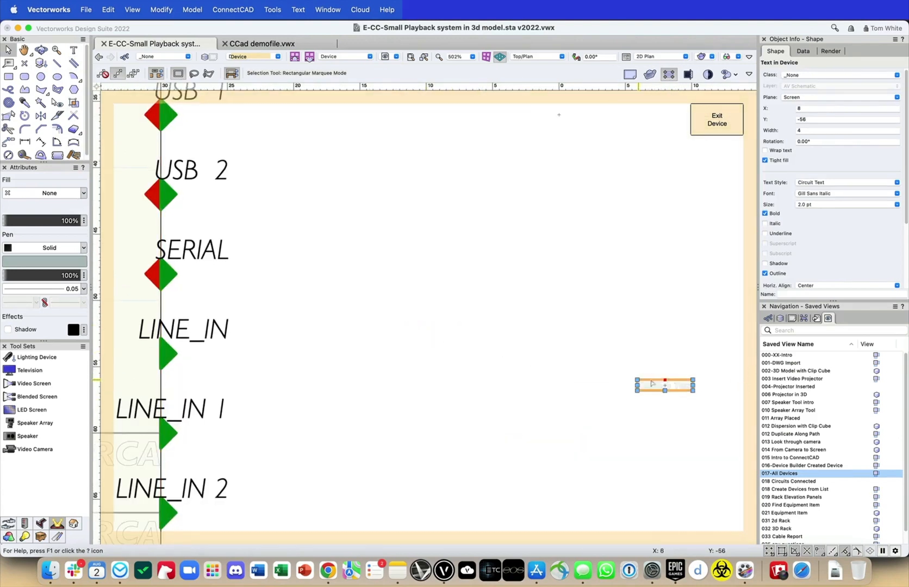
{"action": "left_click", "coordinate": [838, 205]}
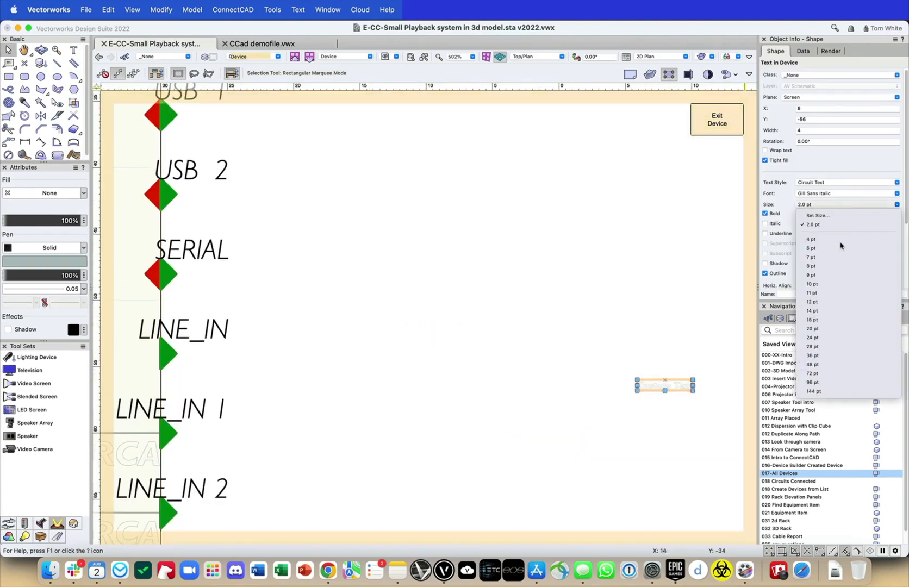
{"action": "left_click", "coordinate": [837, 321]}
- Reposition the Custom Text label to about X 4, Y -61 near the device's lower edge and remove its bold and outline styling
{"action": "scroll", "coordinate": [604, 326], "scroll_direction": "down", "scroll_amount": 5}
{"action": "key", "text": "h"}
{"action": "mouse_move", "coordinate": [596, 326]}
{"action": "left_mouse_down"}
{"action": "mouse_move", "coordinate": [505, 297]}
{"action": "mouse_move", "coordinate": [501, 344]}
{"action": "left_mouse_up"}
{"action": "key", "text": "x"}
{"action": "left_click", "coordinate": [517, 327]}
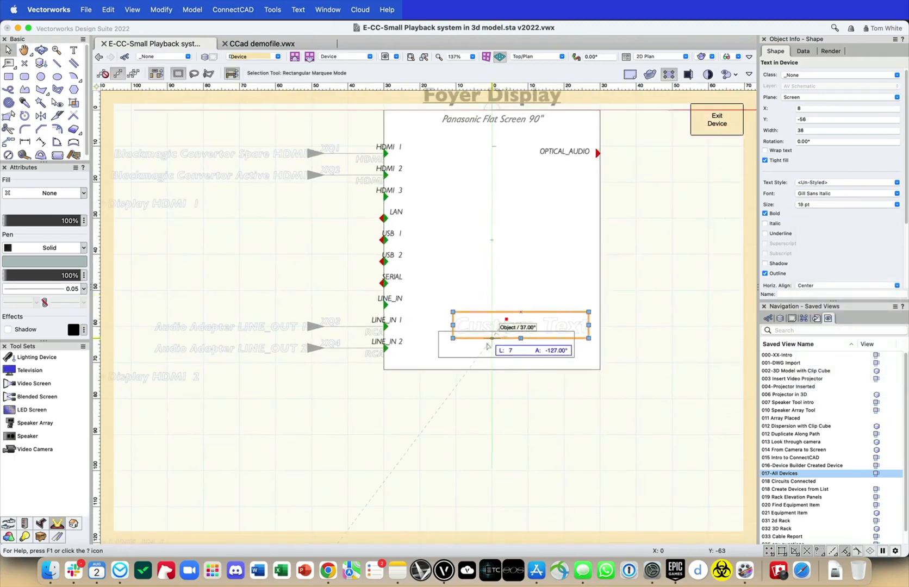
{"action": "left_click", "coordinate": [775, 214]}
{"action": "left_click", "coordinate": [772, 275]}
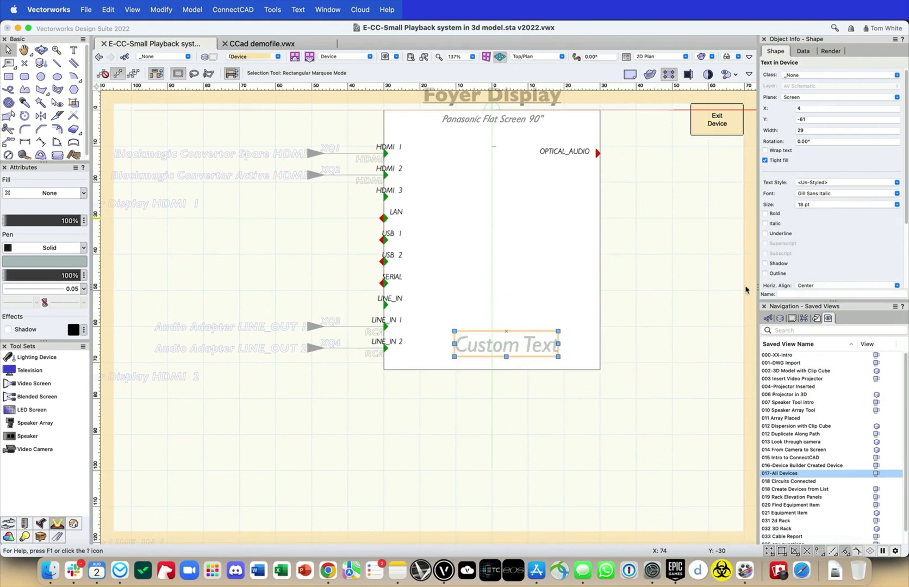
- Stack two centred Custom Text labels by duplication and link the upper one to the Username/Login field of CCad Device Additional Params
{"action": "left_click_drag", "start_coordinate": [536, 357], "coordinate": [485, 301]}
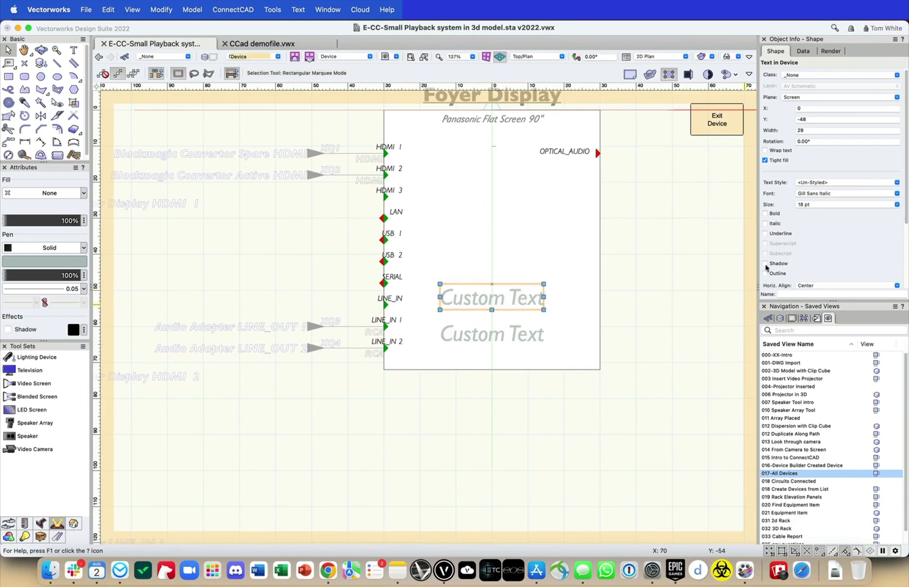
{"action": "scroll", "coordinate": [831, 252], "scroll_direction": "down", "scroll_amount": 4}
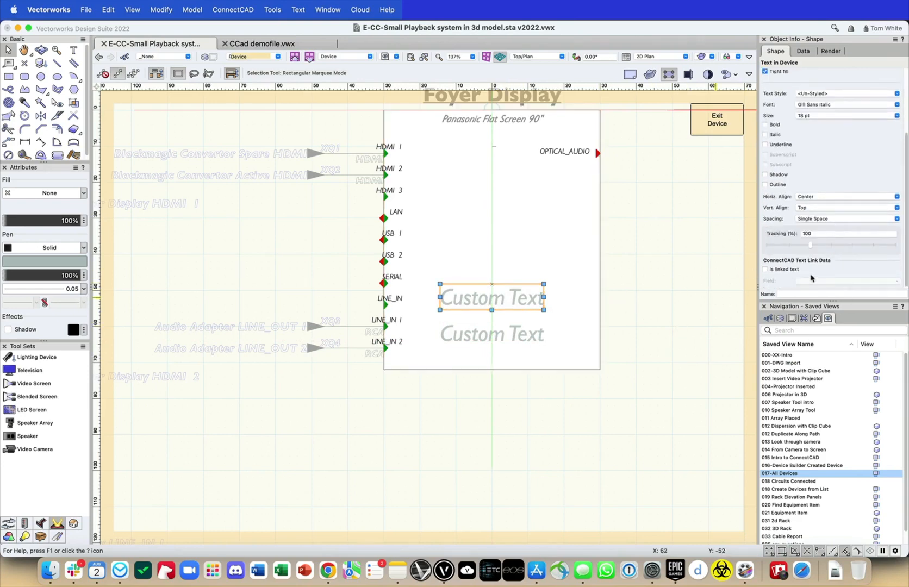
{"action": "left_click", "coordinate": [766, 269]}
{"action": "left_click", "coordinate": [824, 281]}
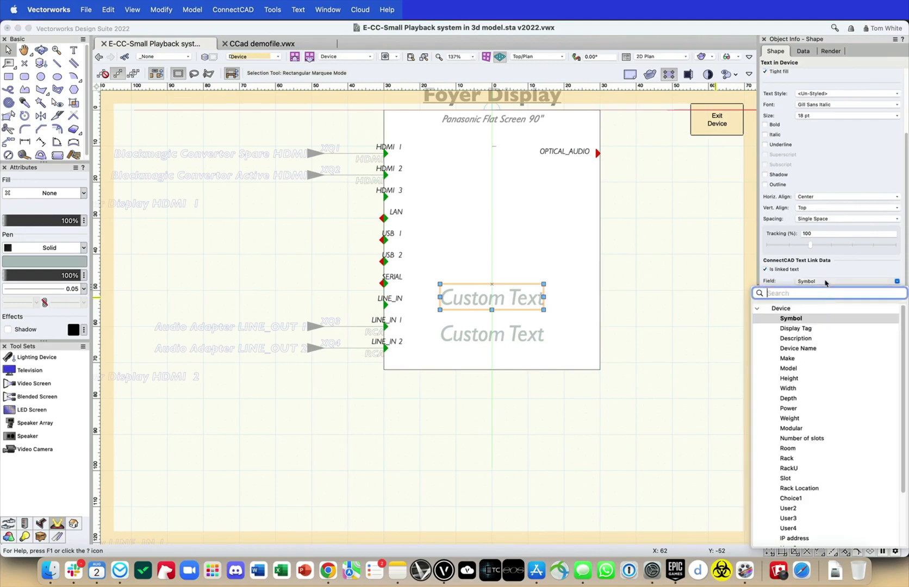
{"action": "left_click", "coordinate": [758, 309]}
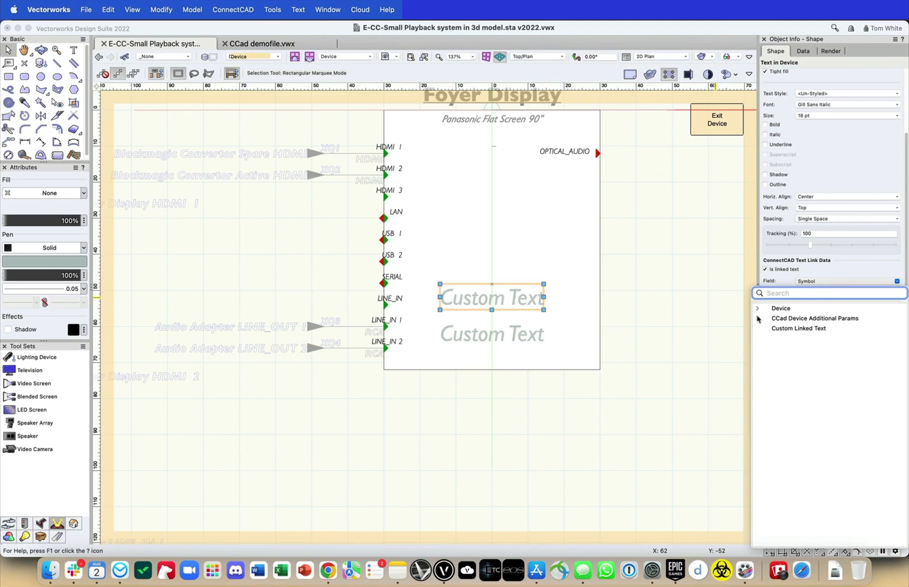
{"action": "left_click", "coordinate": [758, 319]}
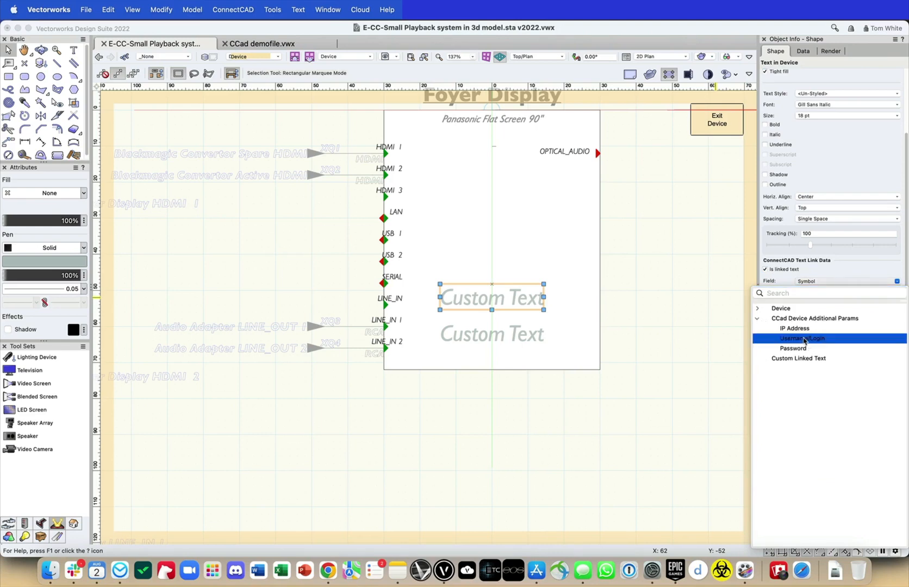
{"action": "left_click", "coordinate": [804, 338]}
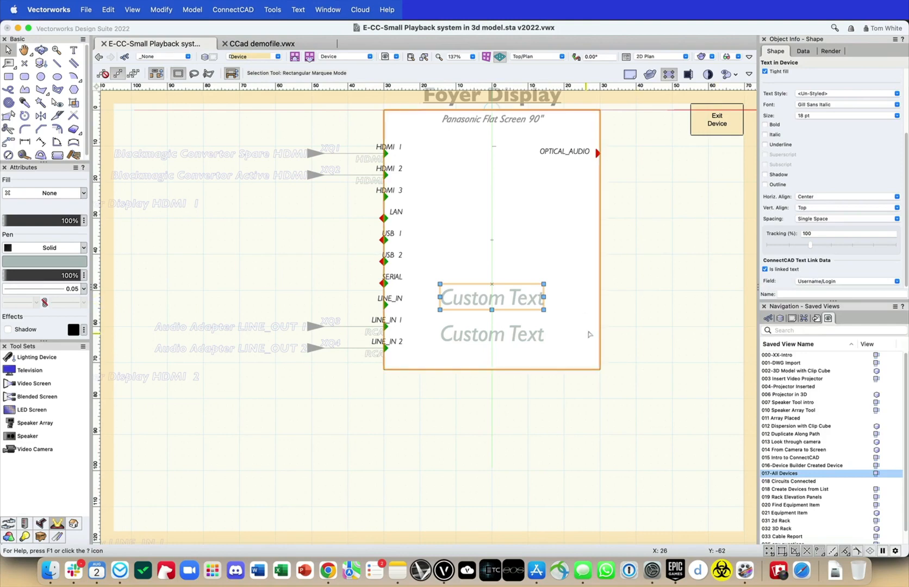
- Make the lower Custom Text label linked text using the Password field of CCad Device Additional Params
{"action": "left_click", "coordinate": [535, 333]}
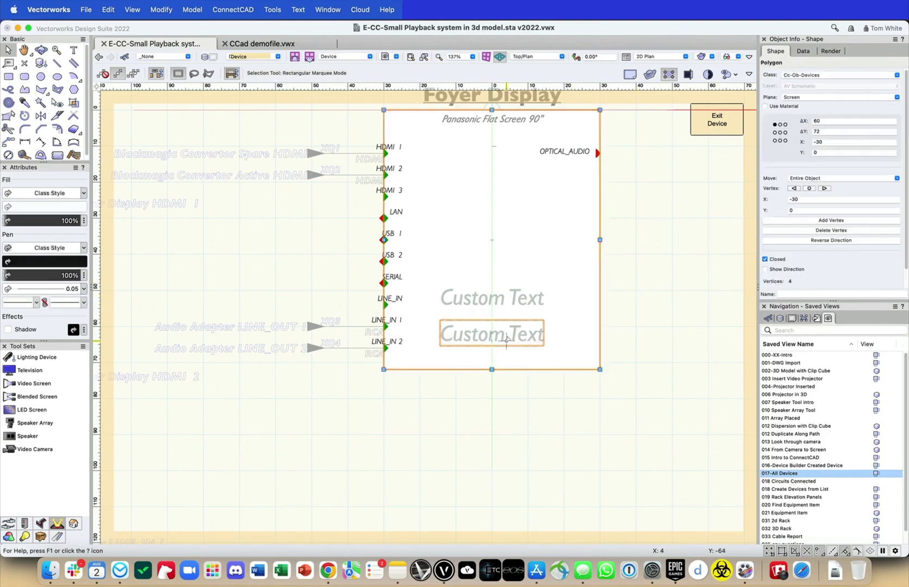
{"action": "left_click", "coordinate": [766, 269]}
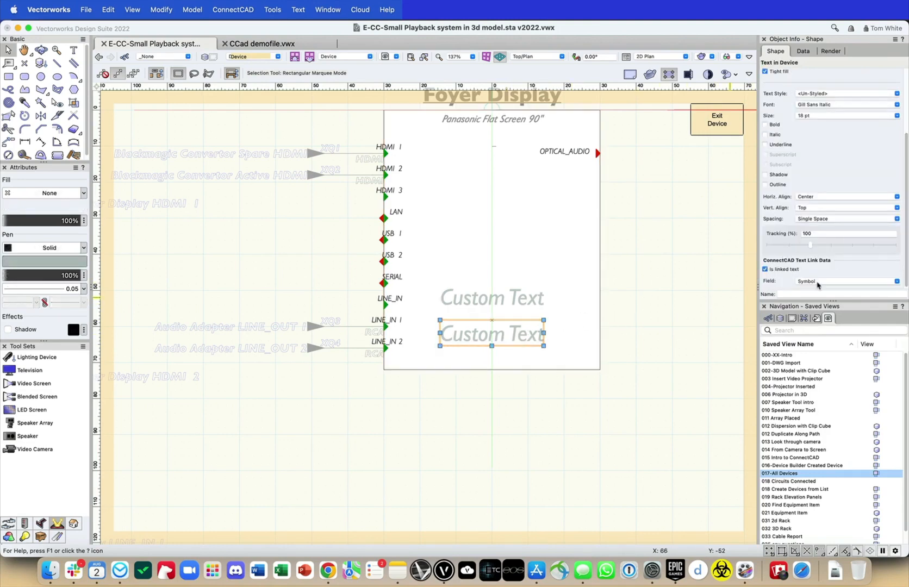
{"action": "left_click", "coordinate": [818, 281]}
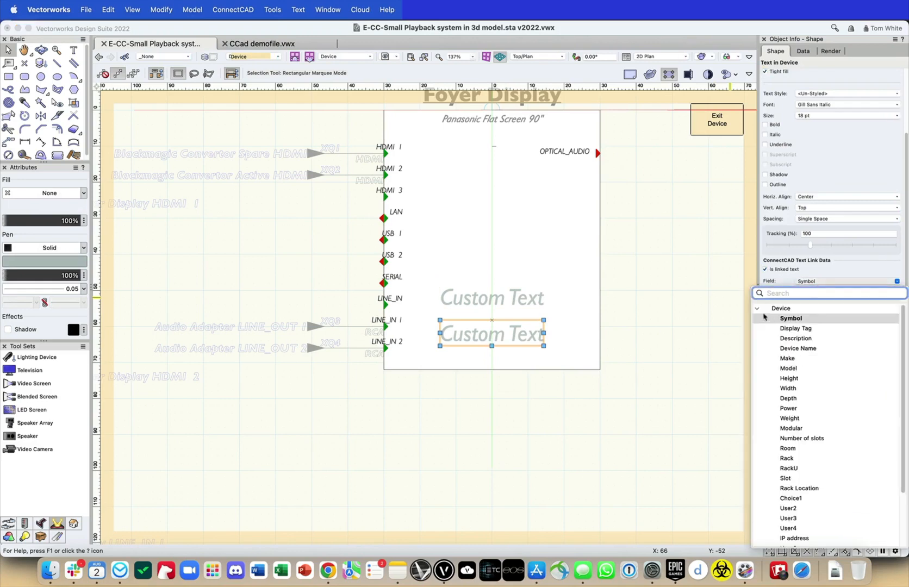
{"action": "left_click", "coordinate": [758, 309]}
{"action": "left_click", "coordinate": [757, 318]}
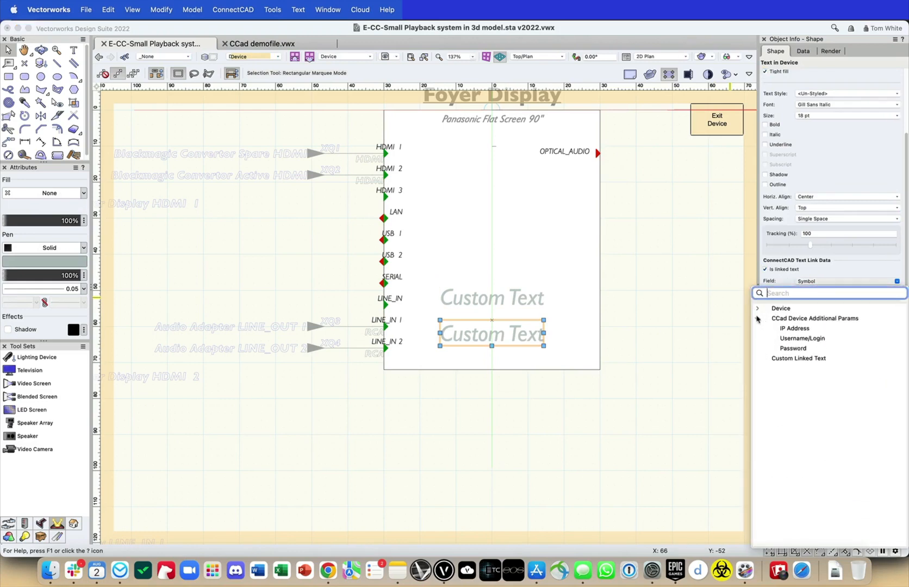
{"action": "left_click", "coordinate": [803, 348]}
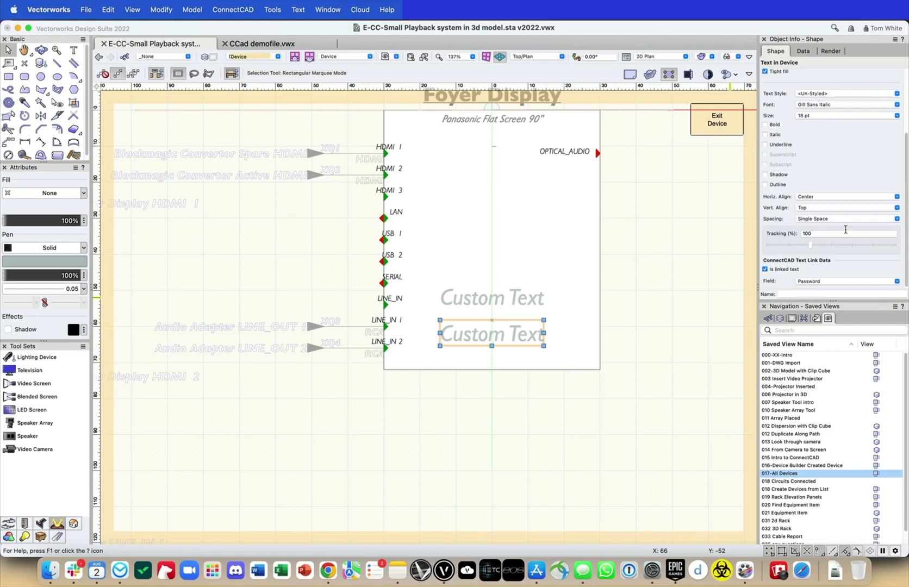
- Deselect the lower Custom Text label and exit the Foyer Display device's edit mode back to the schematic
{"action": "left_click", "coordinate": [680, 304]}
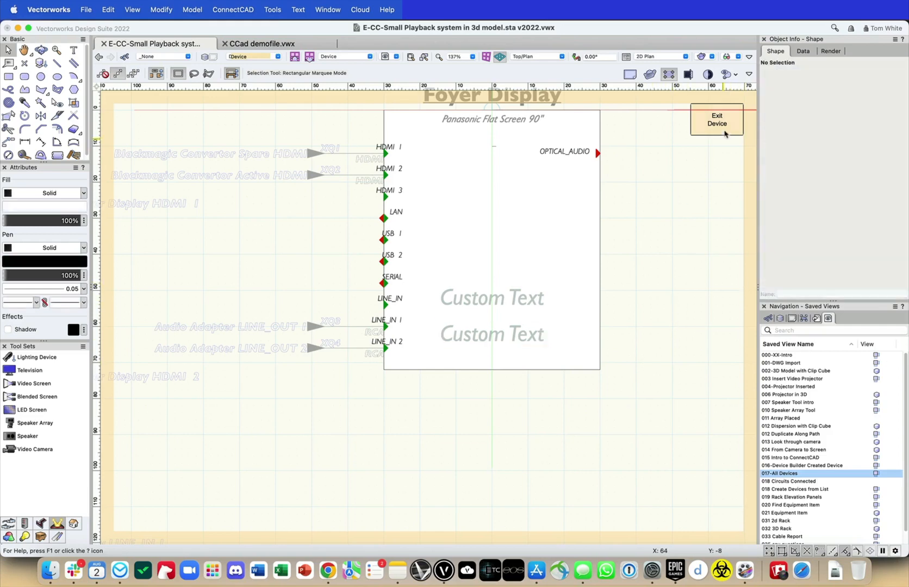
{"action": "left_click", "coordinate": [725, 132]}
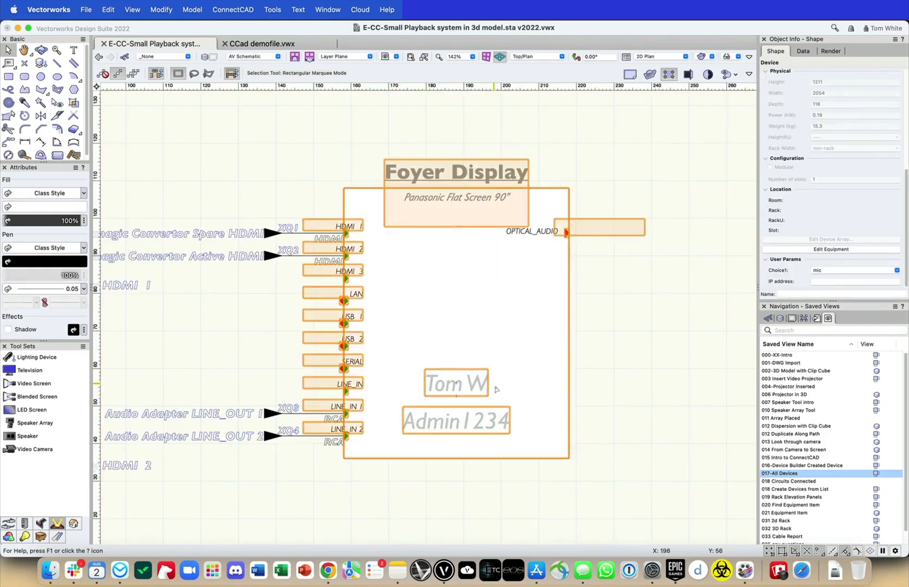
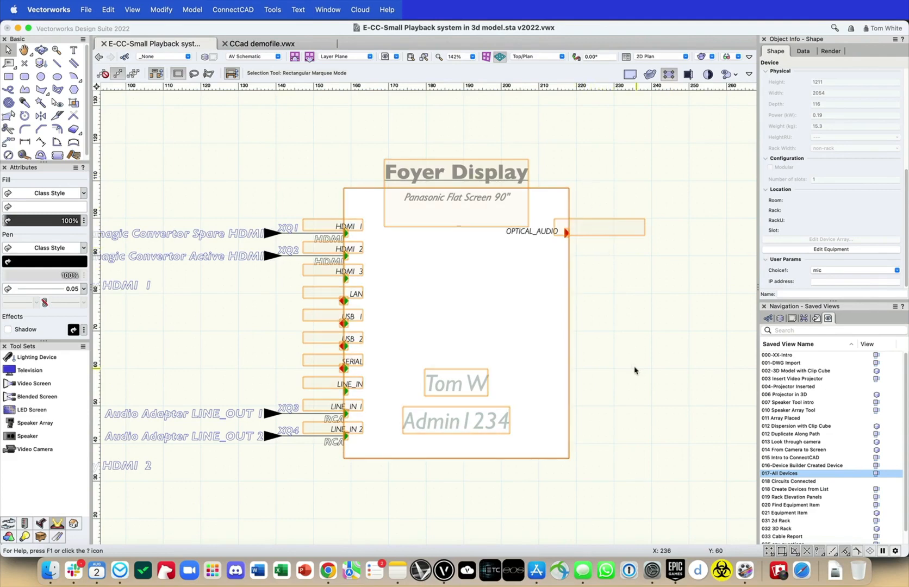
- Recall the saved view 018 Create Devices from List, make Surround Schematic the active layer and select the equipment list worksheet
{"action": "double_click", "coordinate": [886, 490]}
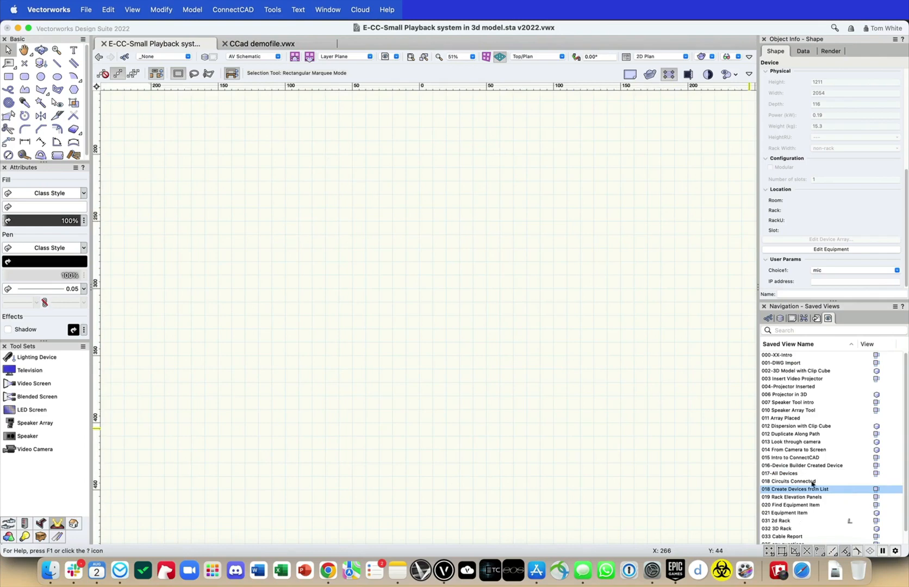
{"action": "left_click", "coordinate": [254, 57]}
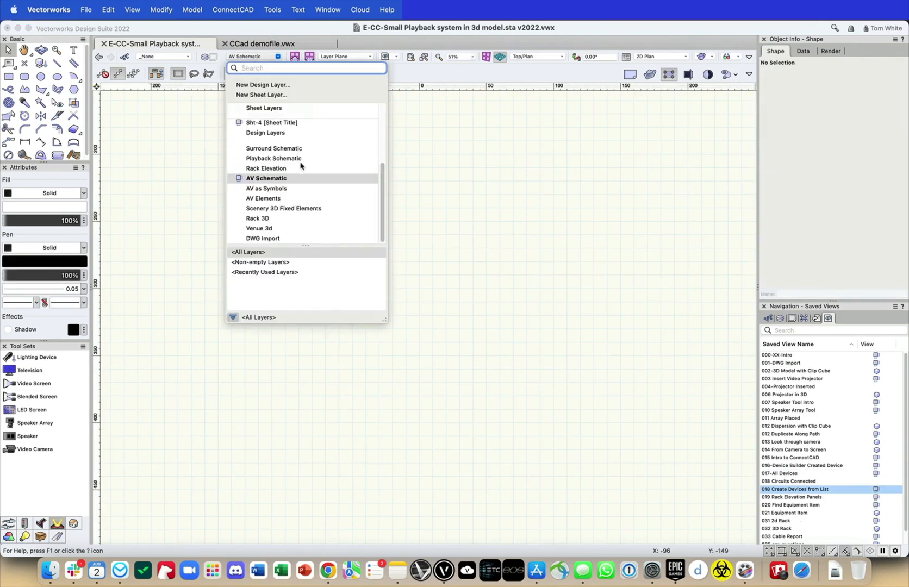
{"action": "left_click", "coordinate": [301, 147]}
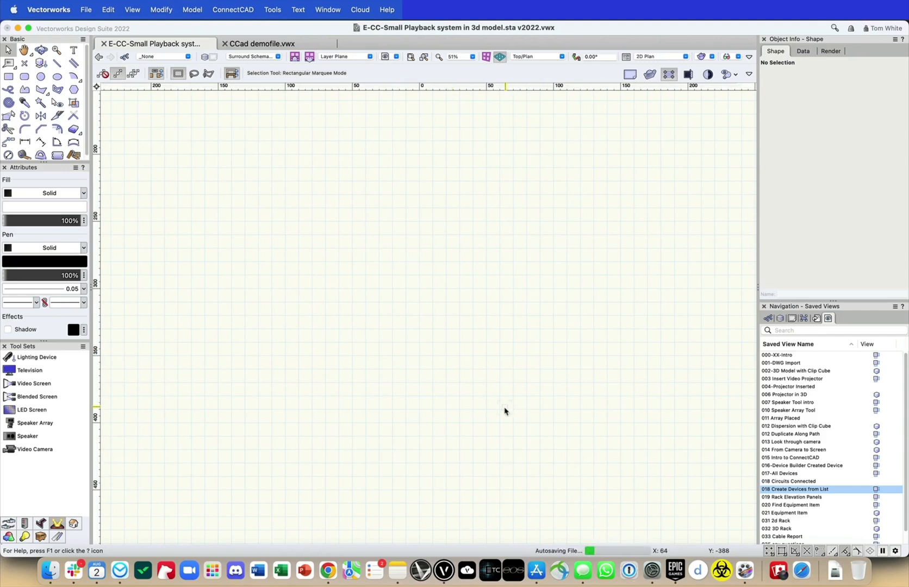
{"action": "key", "text": "super+6"}
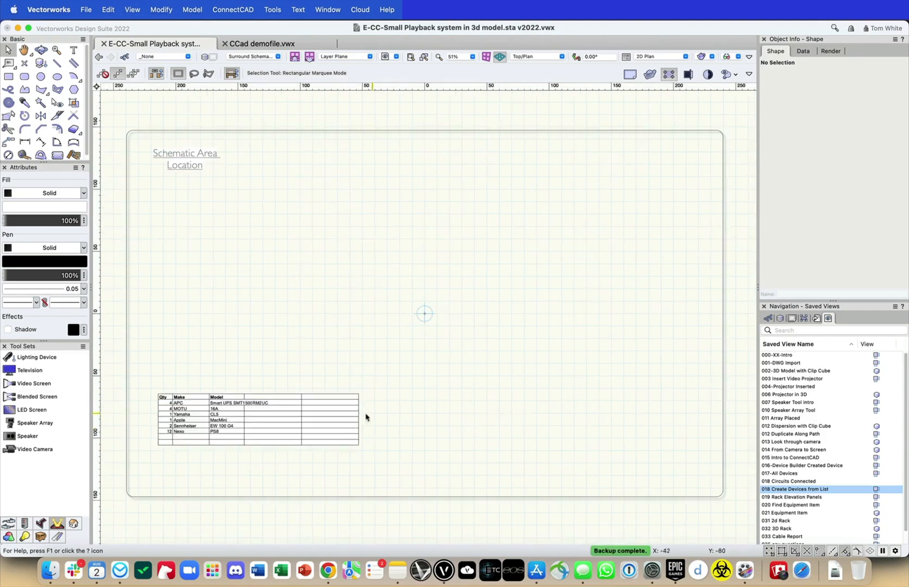
{"action": "left_click", "coordinate": [216, 394]}
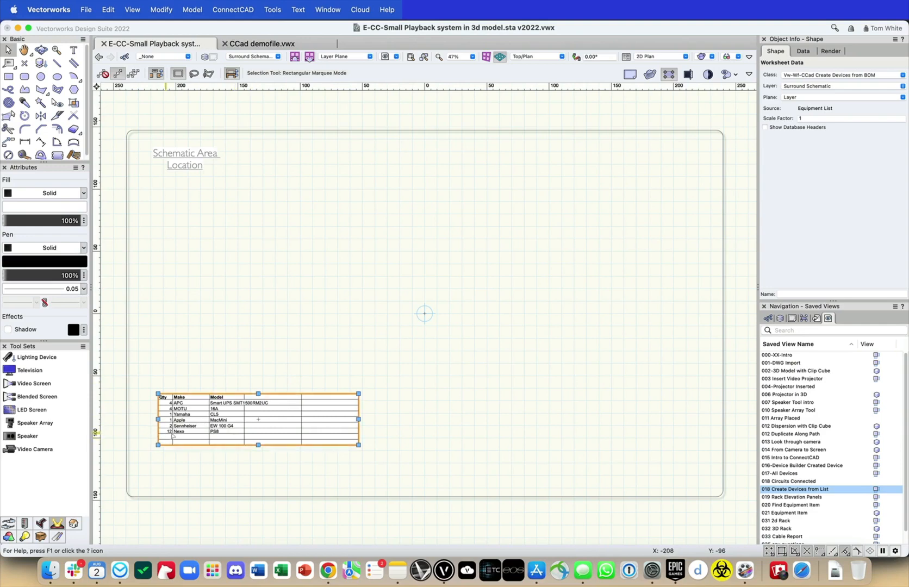
{"action": "scroll", "coordinate": [186, 429], "scroll_direction": "up", "scroll_amount": 5}
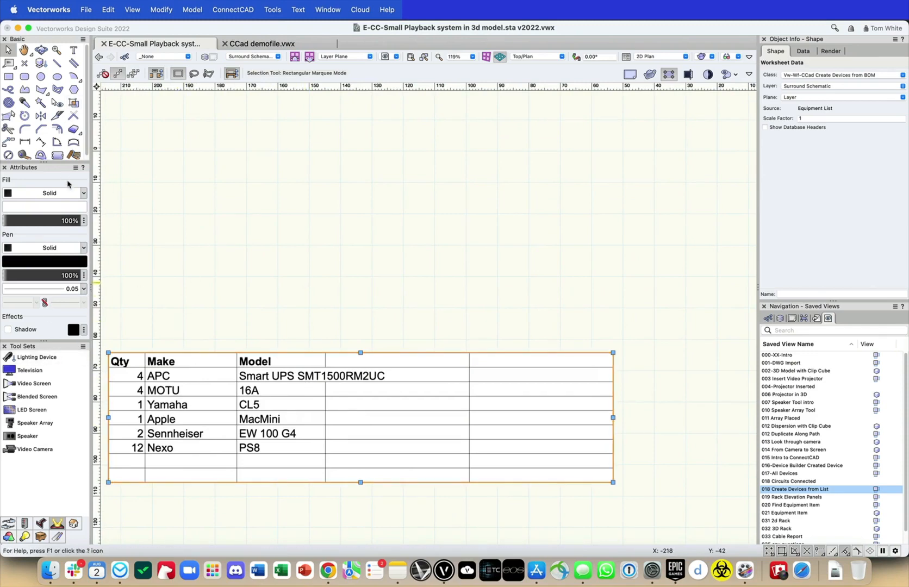
{"action": "left_click", "coordinate": [14, 522]}
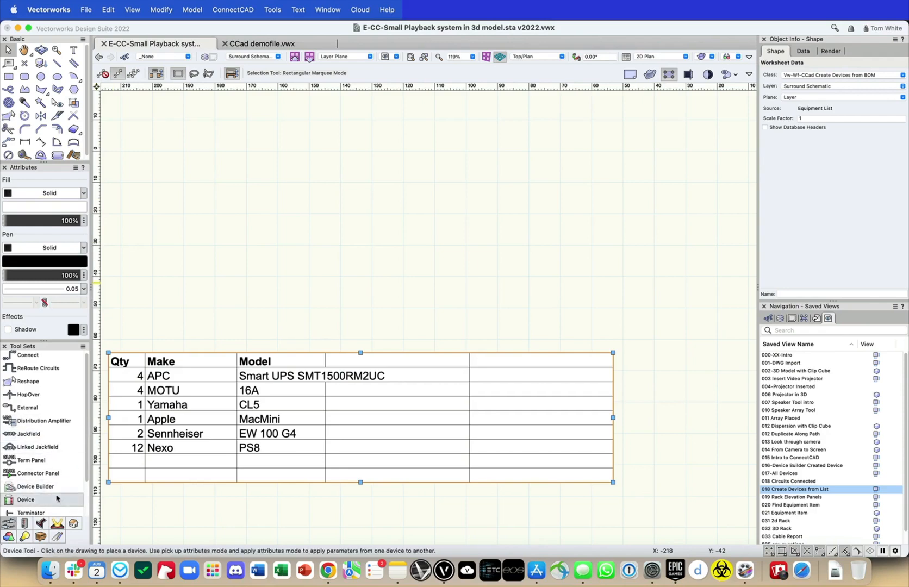
{"action": "left_click", "coordinate": [26, 487]}
{"action": "left_click", "coordinate": [336, 126]}
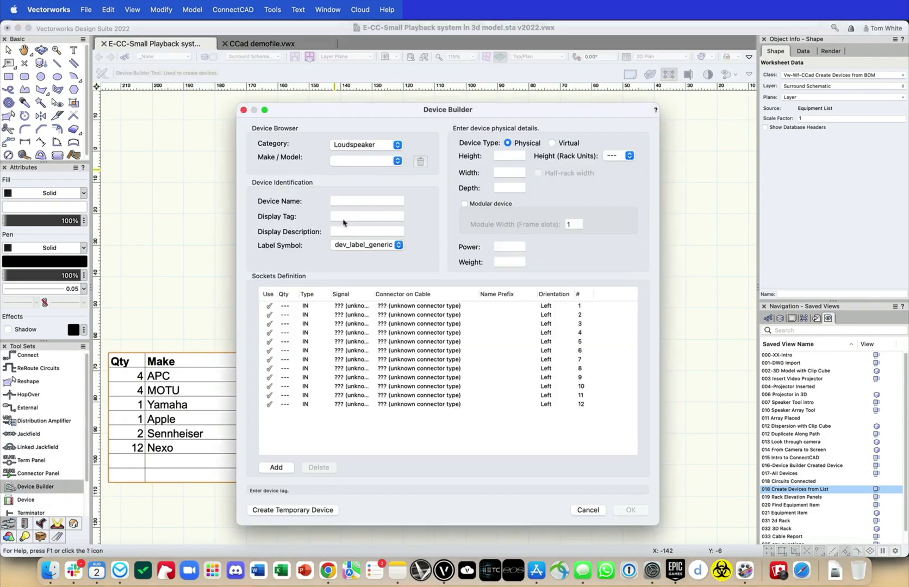
{"action": "left_click", "coordinate": [375, 146]}
{"action": "left_click", "coordinate": [375, 147]}
{"action": "left_click", "coordinate": [374, 146]}
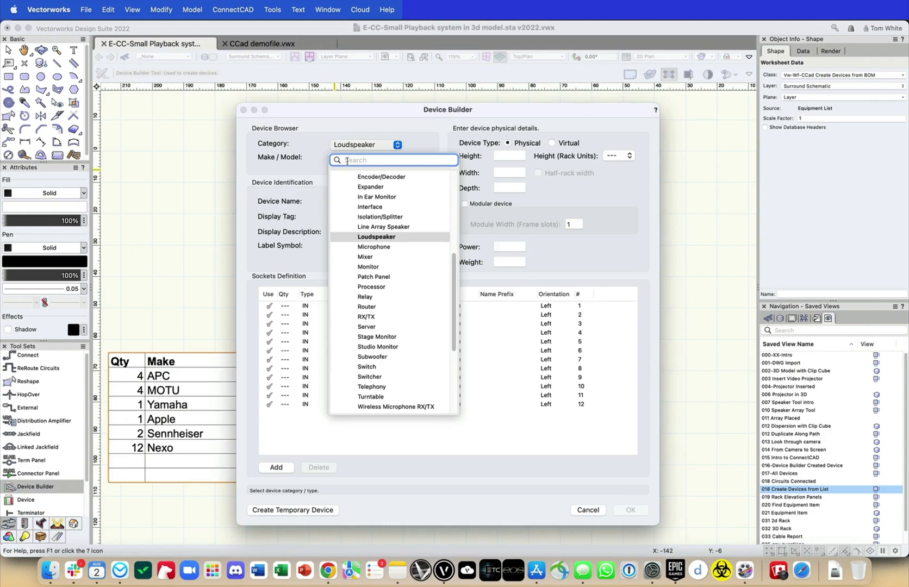
{"action": "type", "text": "apc"}
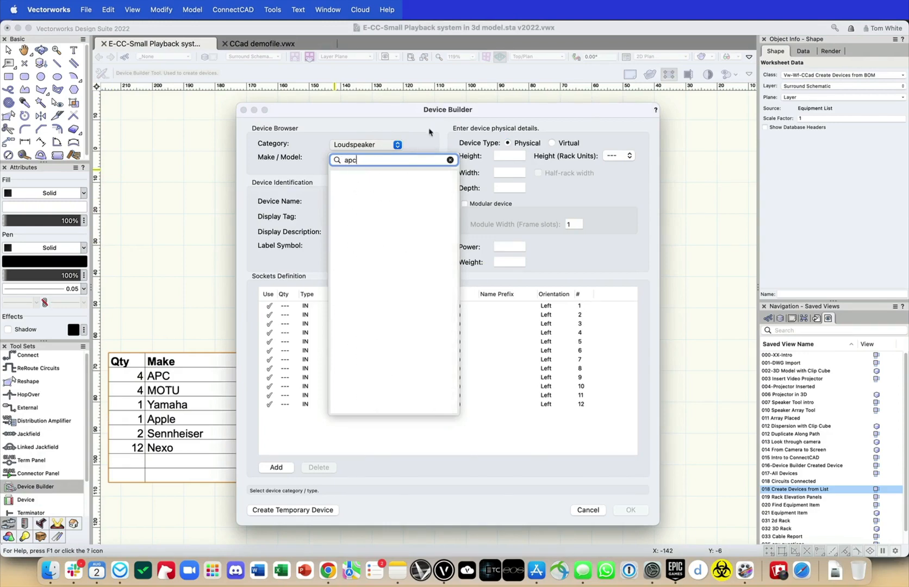
{"action": "left_click", "coordinate": [451, 159]}
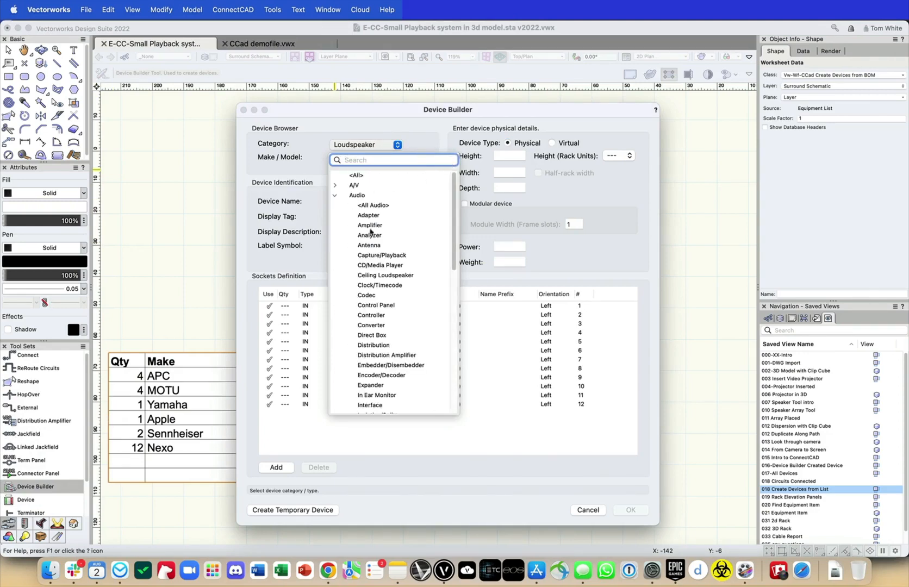
{"action": "scroll", "coordinate": [370, 233], "scroll_direction": "down", "scroll_amount": 5}
{"action": "key", "text": "Escape"}
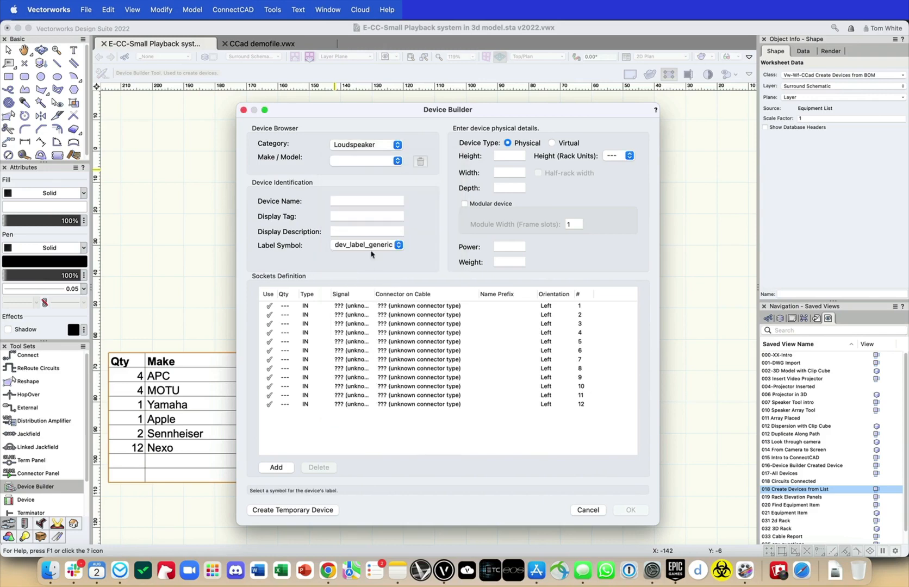
{"action": "left_click", "coordinate": [588, 510]}
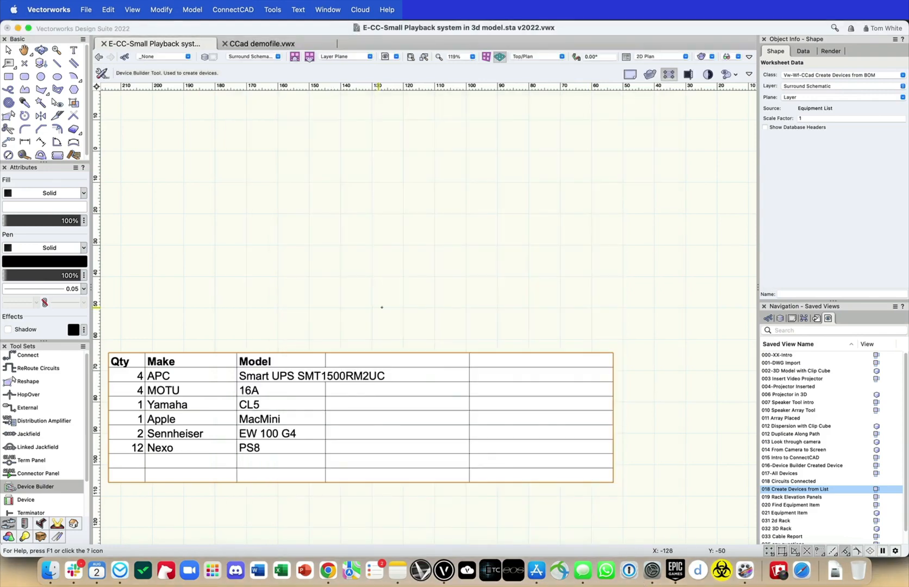
{"action": "key", "text": "x"}
- Move the equipment list worksheet slightly lower inside the schematic area border
{"action": "scroll", "coordinate": [375, 294], "scroll_direction": "down", "scroll_amount": 2}
{"action": "left_click", "coordinate": [380, 358]}
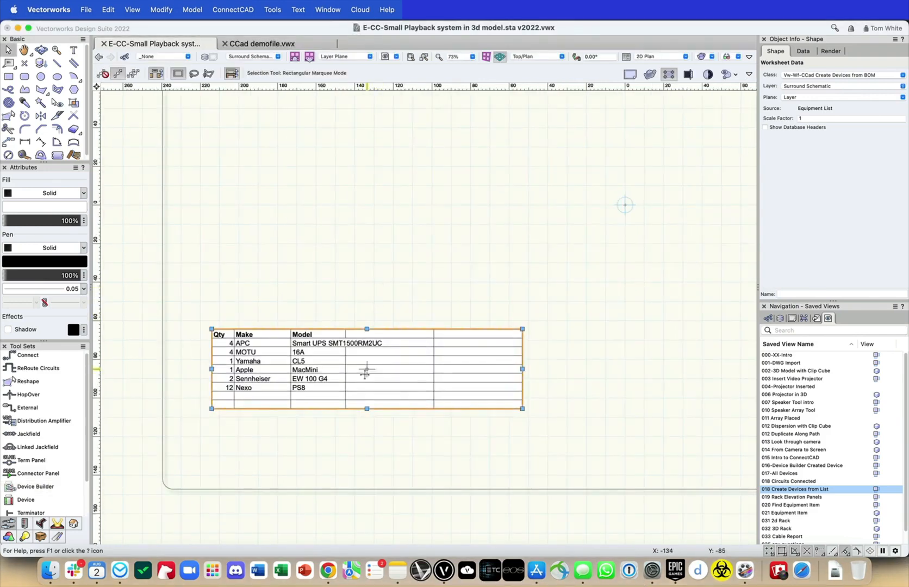
{"action": "left_click_drag", "start_coordinate": [369, 387], "coordinate": [369, 412]}
- Create devices from the Equipment List worksheet, using header row 1 and the Quantity, Make, Model and imported field column assignments
{"action": "left_click", "coordinate": [233, 9]}
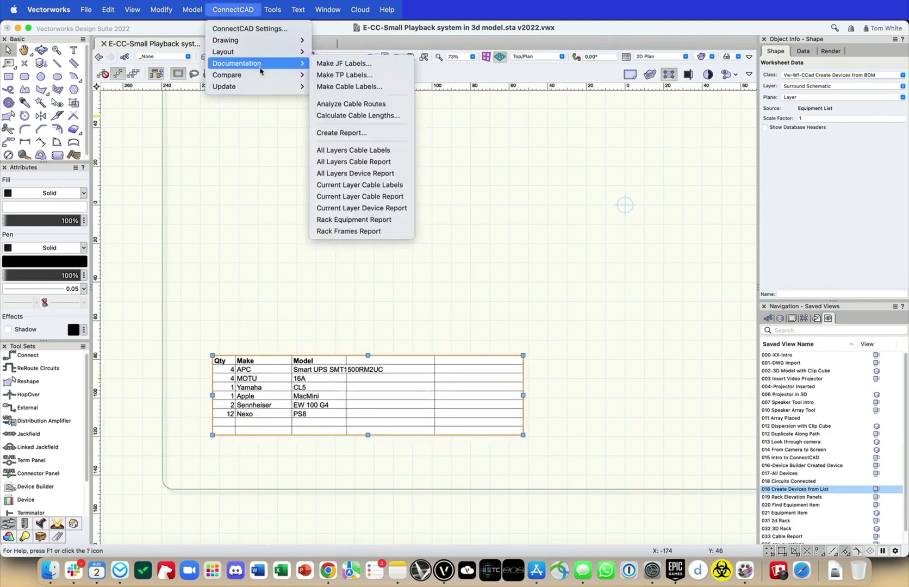
{"action": "mouse_move", "coordinate": [261, 84]}
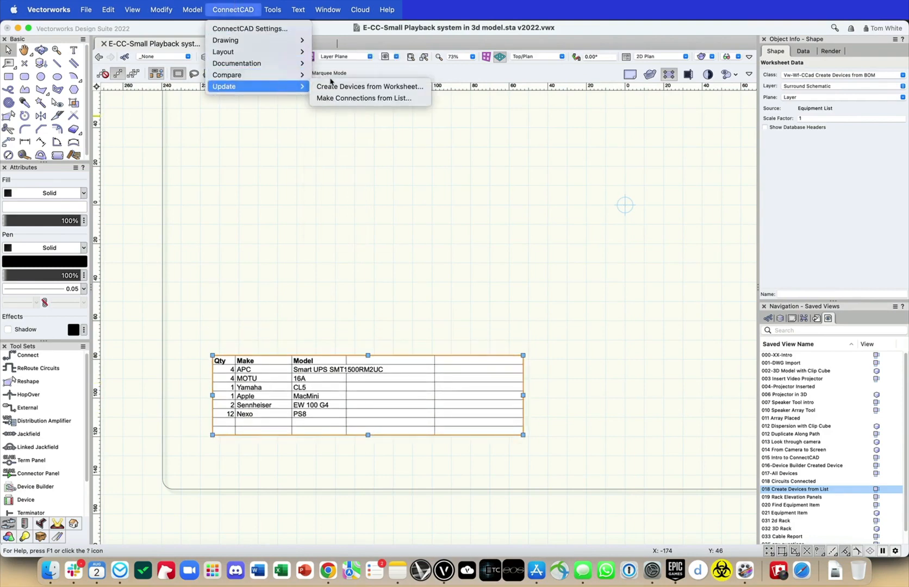
{"action": "left_click", "coordinate": [358, 88]}
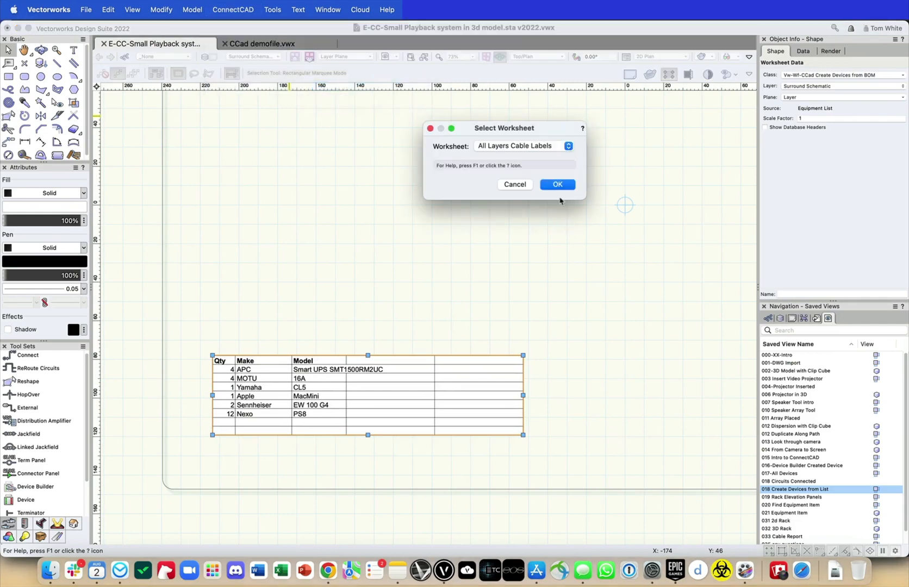
{"action": "left_click", "coordinate": [553, 146]}
{"action": "scroll", "coordinate": [557, 396], "scroll_direction": "down", "scroll_amount": 3}
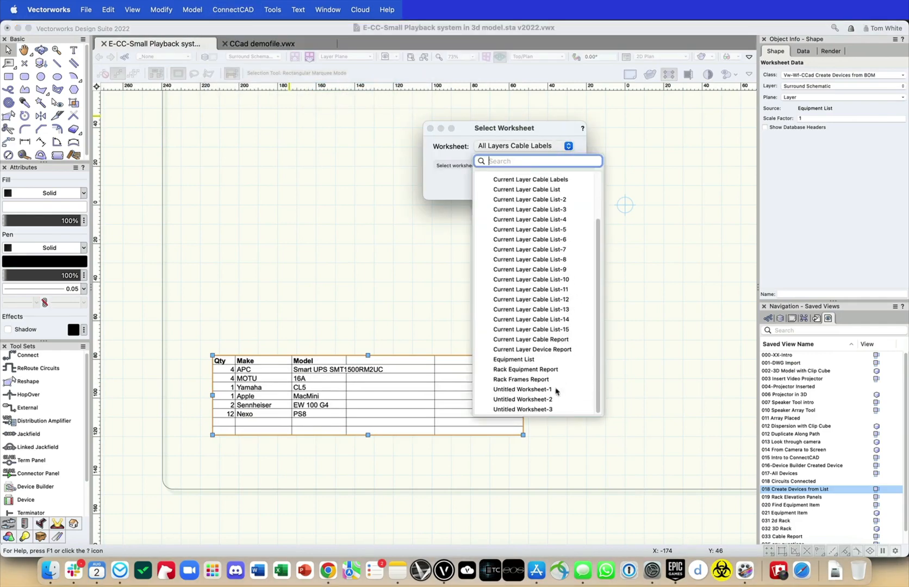
{"action": "left_click", "coordinate": [545, 361]}
{"action": "left_click", "coordinate": [557, 184]}
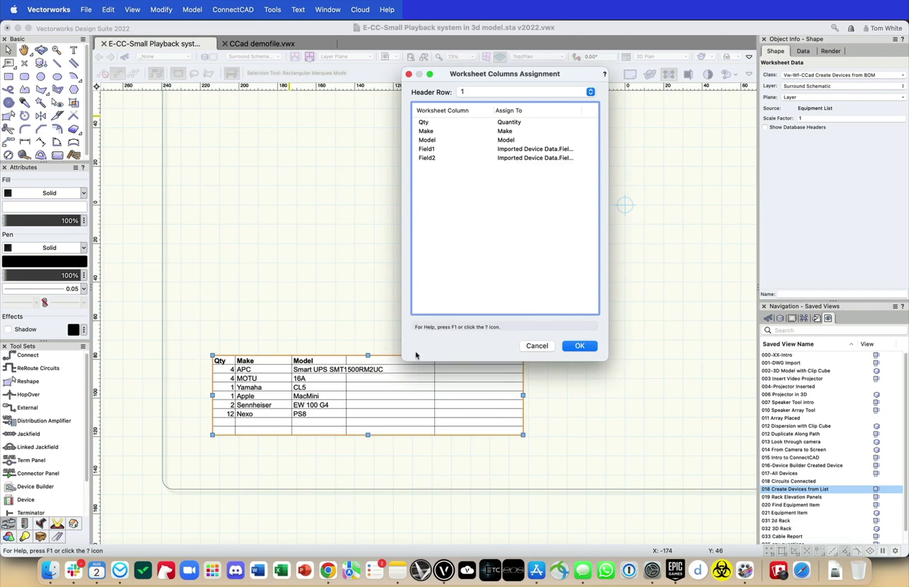
{"action": "left_click", "coordinate": [579, 346]}
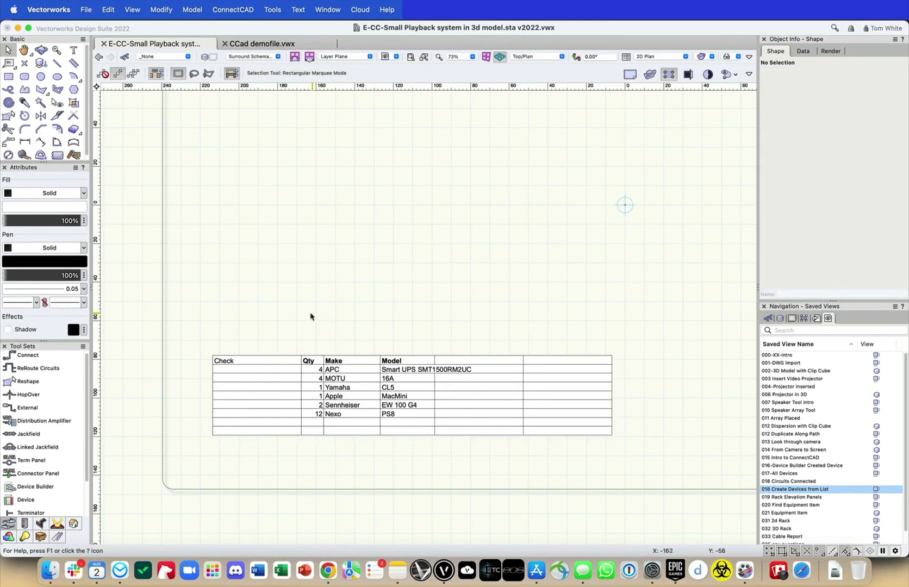
- Move the whole row of newly created devices down about 180 units so it crosses the schematic area above the worksheet
{"action": "scroll", "coordinate": [278, 317], "scroll_direction": "down", "scroll_amount": 3}
{"action": "scroll", "coordinate": [280, 315], "scroll_direction": "down", "scroll_amount": 1}
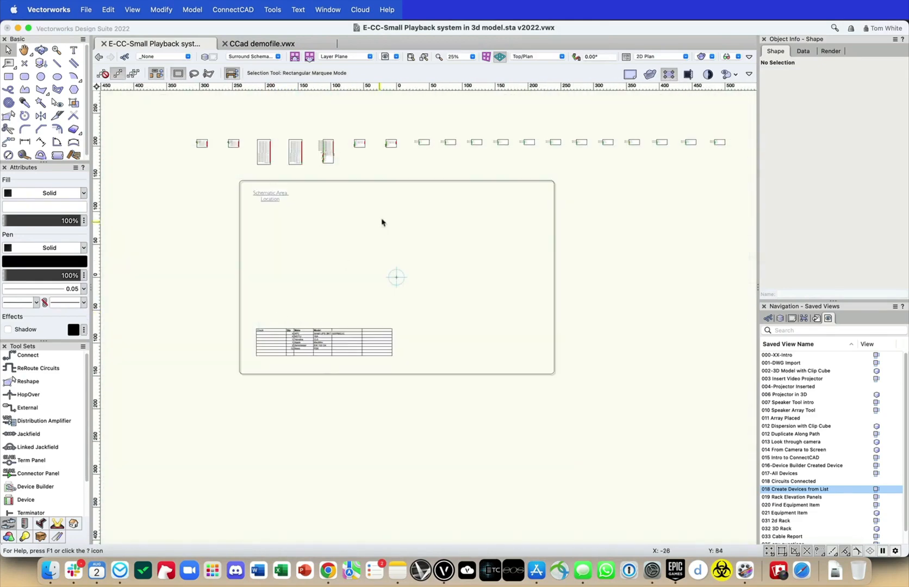
{"action": "left_click_drag", "start_coordinate": [158, 119], "coordinate": [742, 196]}
{"action": "left_click_drag", "start_coordinate": [256, 140], "coordinate": [243, 261]}
{"action": "scroll", "coordinate": [243, 261], "scroll_direction": "up", "scroll_amount": 8}
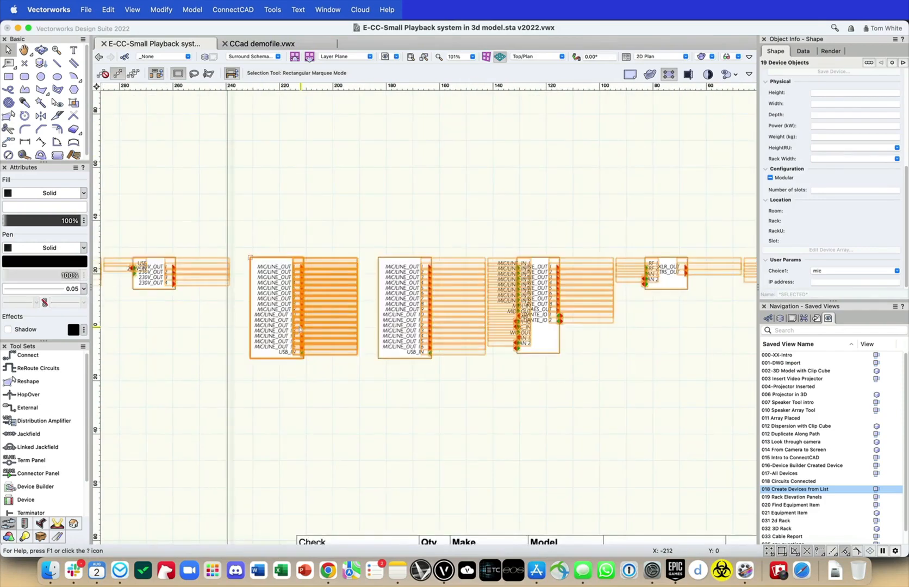
{"action": "scroll", "coordinate": [293, 315], "scroll_direction": "down", "scroll_amount": 5}
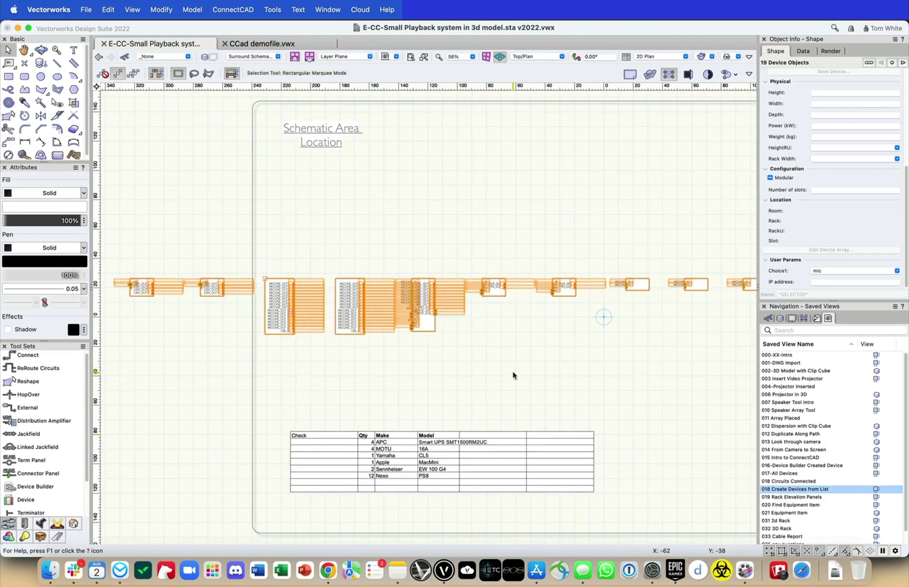
{"action": "left_click", "coordinate": [534, 363]}
- Select the first loudspeaker device in the row and turn on visibility for the Audio class
{"action": "middle_click_drag", "start_coordinate": [534, 362], "coordinate": [608, 323]}
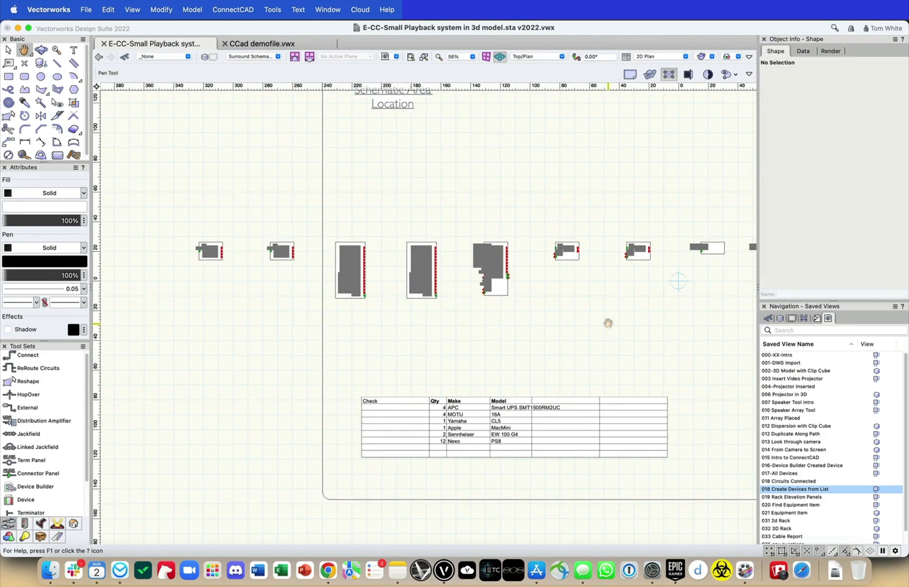
{"action": "scroll", "coordinate": [390, 329], "scroll_direction": "up", "scroll_amount": 7}
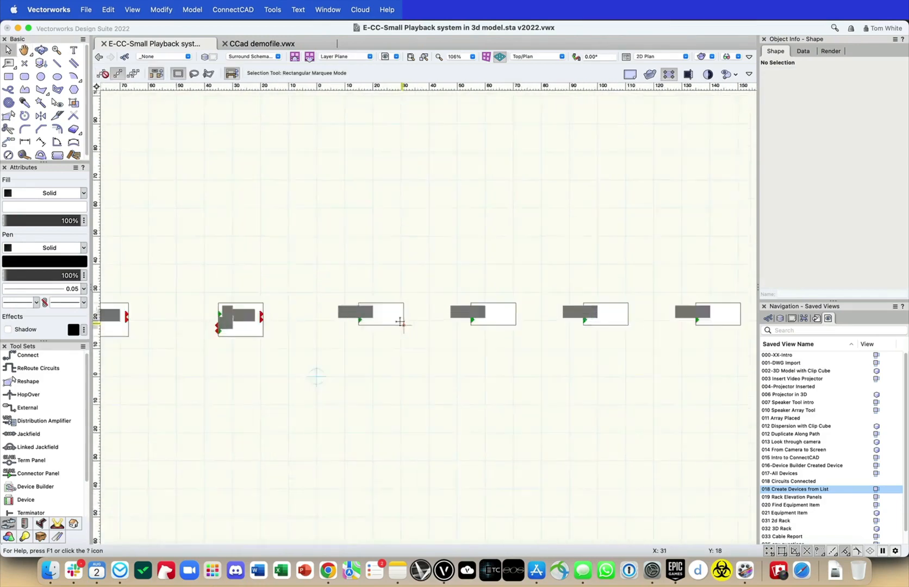
{"action": "scroll", "coordinate": [389, 308], "scroll_direction": "up", "scroll_amount": 4}
{"action": "left_click", "coordinate": [389, 309]}
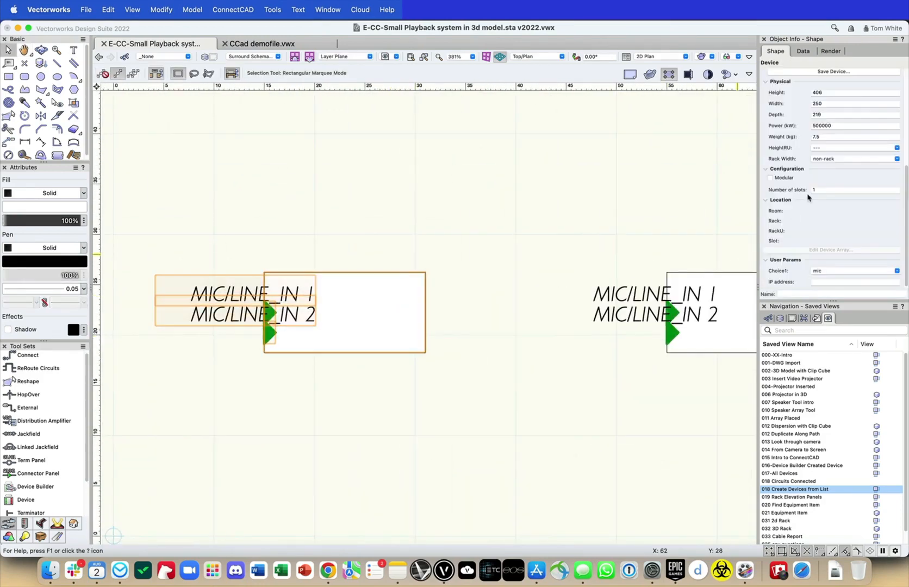
{"action": "scroll", "coordinate": [584, 357], "scroll_direction": "down", "scroll_amount": 5}
{"action": "middle_click_drag", "start_coordinate": [583, 357], "coordinate": [470, 317]}
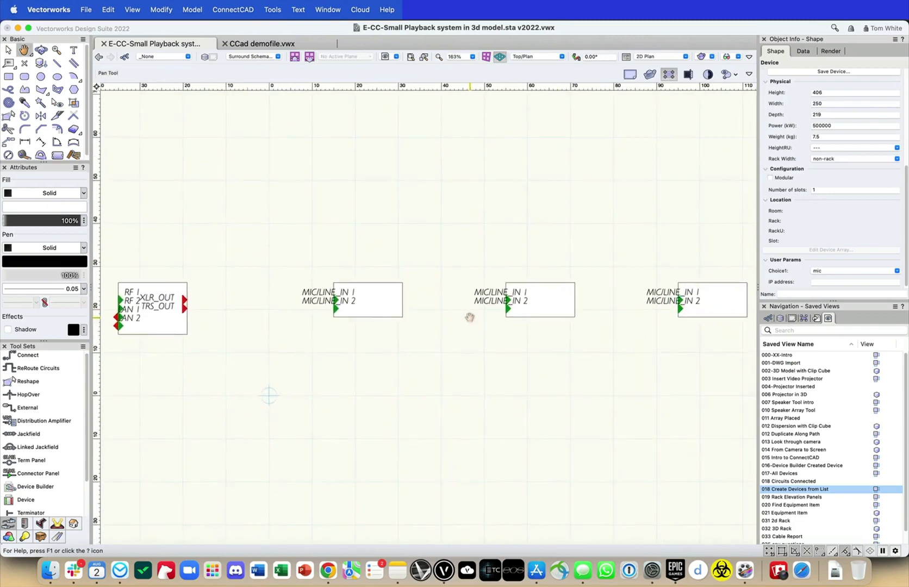
{"action": "left_click", "coordinate": [768, 318]}
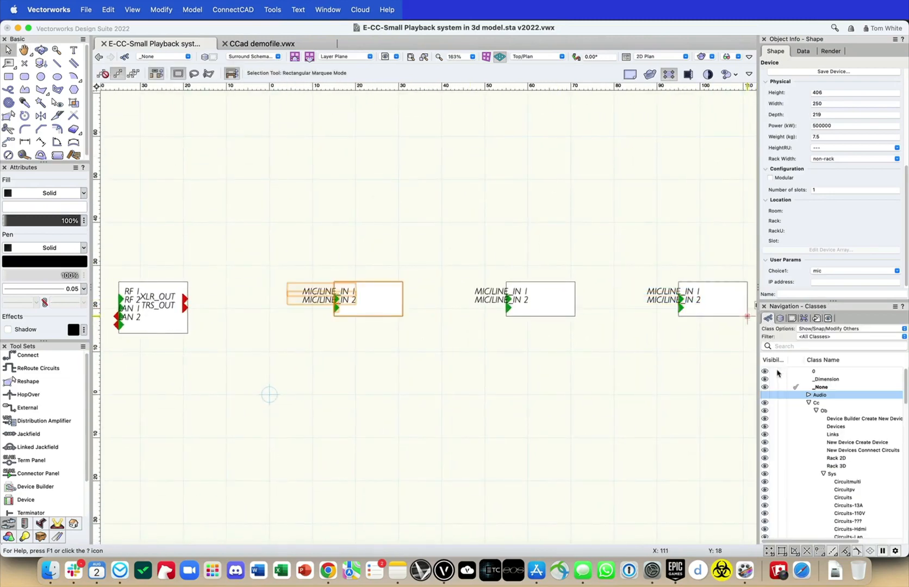
{"action": "left_click", "coordinate": [765, 395]}
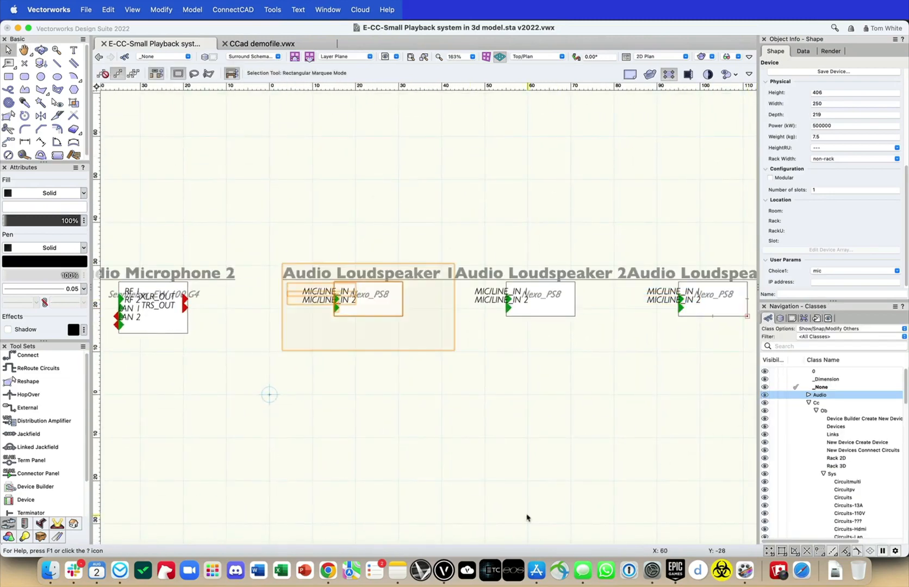
- Move Audio Loudspeaker 1 and Audio Loudspeaker 2 about 20 units above the device row, shifting each to the right
{"action": "scroll", "coordinate": [373, 538], "scroll_direction": "down", "scroll_amount": 1}
{"action": "left_click", "coordinate": [361, 334]}
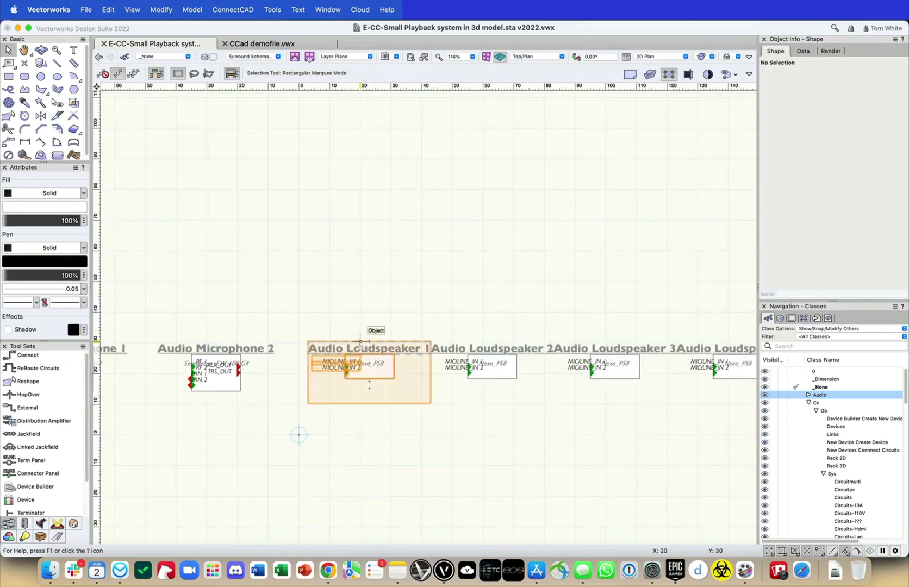
{"action": "left_click_drag", "start_coordinate": [360, 341], "coordinate": [392, 281]}
{"action": "mouse_move", "coordinate": [483, 356]}
{"action": "left_mouse_down"}
{"action": "mouse_move", "coordinate": [391, 367]}
{"action": "mouse_move", "coordinate": [611, 300]}
{"action": "mouse_move", "coordinate": [559, 295]}
{"action": "left_mouse_up"}
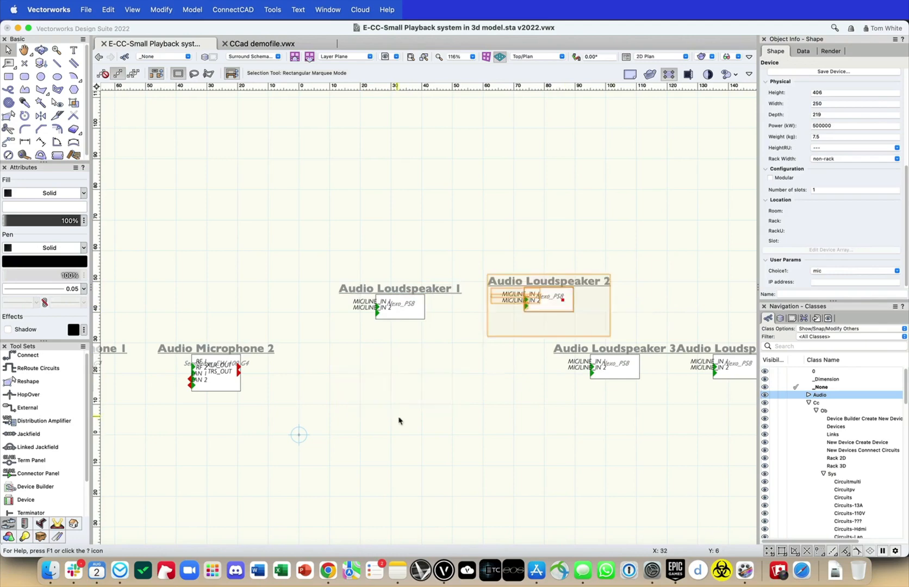
{"action": "scroll", "coordinate": [394, 409], "scroll_direction": "down", "scroll_amount": 2}
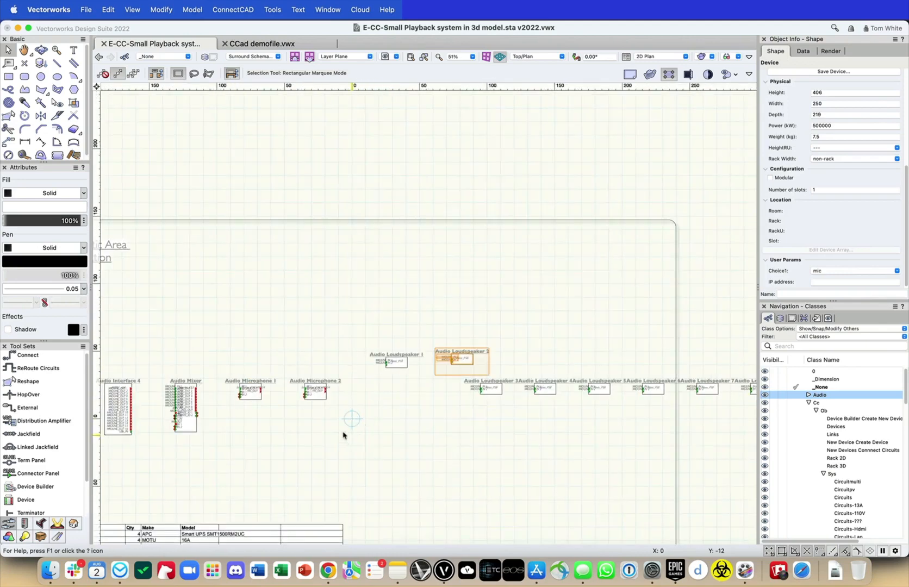
- Delete the two Audio Microphone devices and all the remaining generated devices, keeping the schematic area and the equipment worksheet
{"action": "left_click_drag", "start_coordinate": [345, 435], "coordinate": [174, 376]}
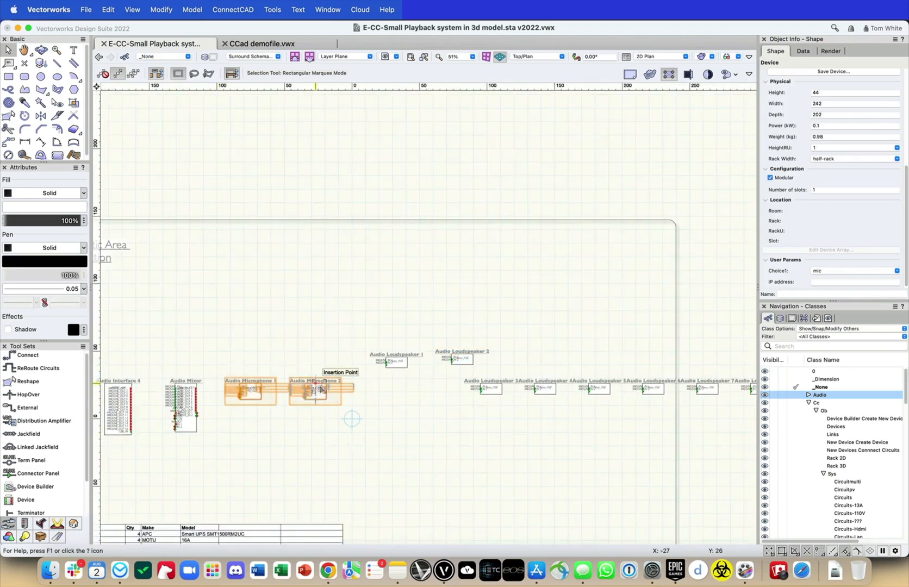
{"action": "key", "text": "Delete"}
{"action": "scroll", "coordinate": [261, 411], "scroll_direction": "up", "scroll_amount": 1}
{"action": "mouse_move", "coordinate": [281, 397]}
{"action": "middle_mouse_down"}
{"action": "mouse_move", "coordinate": [379, 378]}
{"action": "mouse_move", "coordinate": [229, 379]}
{"action": "mouse_move", "coordinate": [550, 322]}
{"action": "middle_mouse_up"}
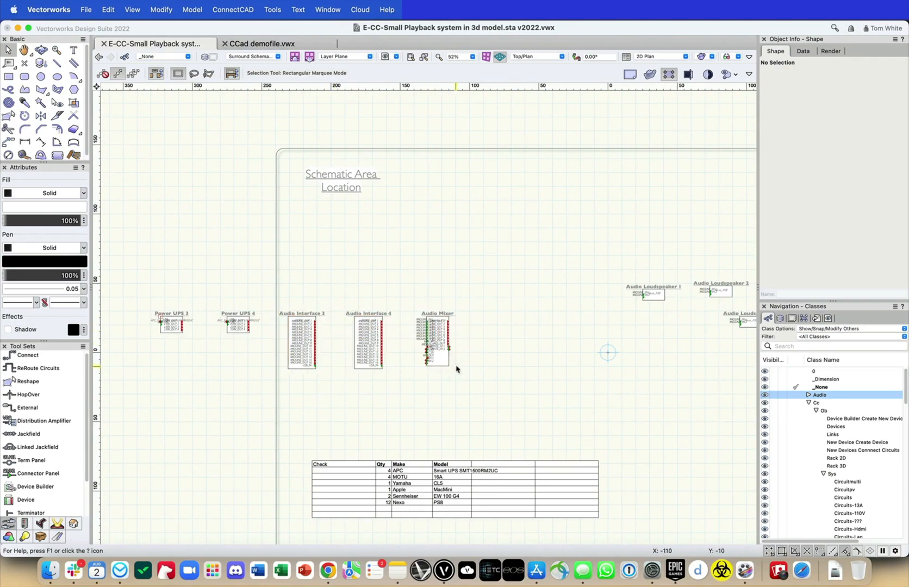
{"action": "scroll", "coordinate": [436, 311], "scroll_direction": "up", "scroll_amount": 3}
{"action": "scroll", "coordinate": [435, 311], "scroll_direction": "up", "scroll_amount": 10}
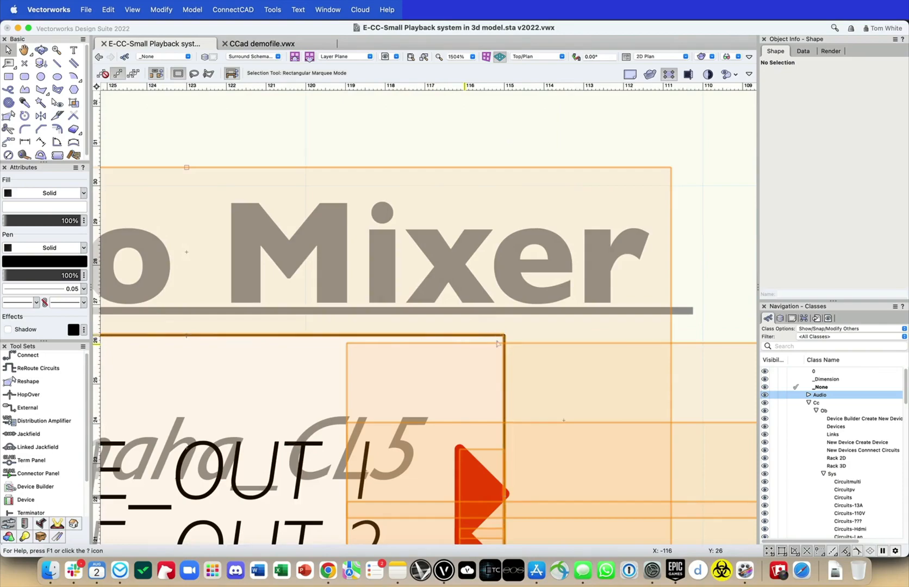
{"action": "scroll", "coordinate": [499, 365], "scroll_direction": "down", "scroll_amount": 15}
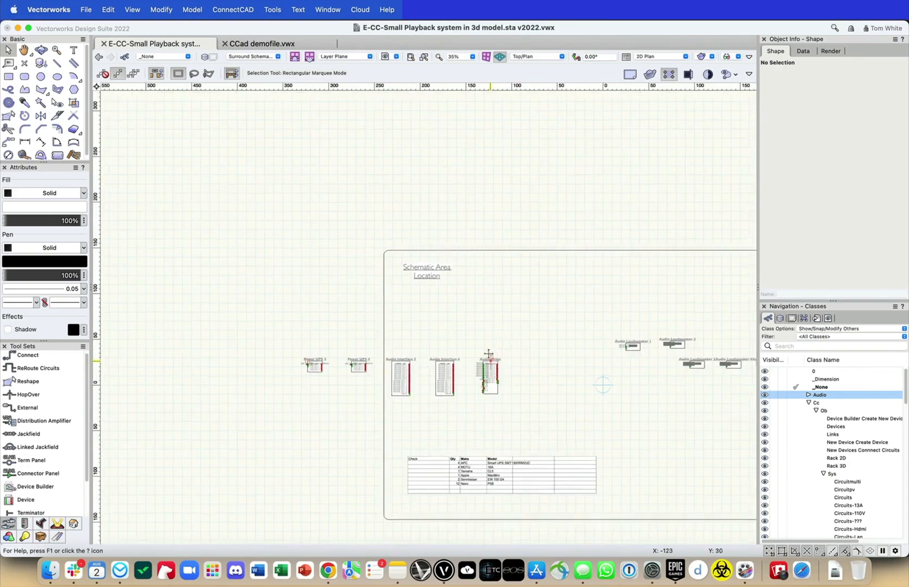
{"action": "middle_click_drag", "start_coordinate": [483, 347], "coordinate": [394, 320]}
{"action": "left_click_drag", "start_coordinate": [140, 248], "coordinate": [688, 352]}
{"action": "scroll", "coordinate": [658, 341], "scroll_direction": "down", "scroll_amount": 5}
{"action": "scroll", "coordinate": [702, 354], "scroll_direction": "right", "scroll_amount": 5}
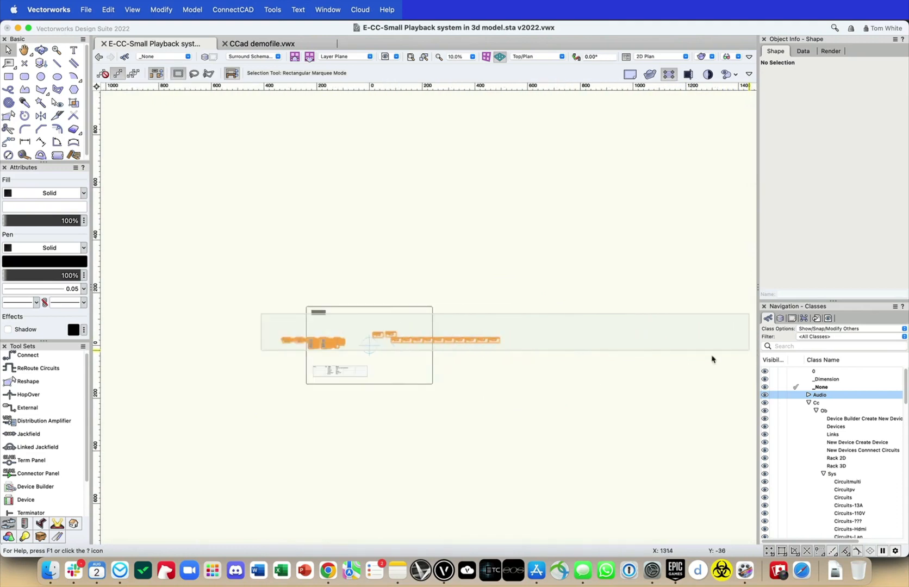
{"action": "key", "text": "Delete"}
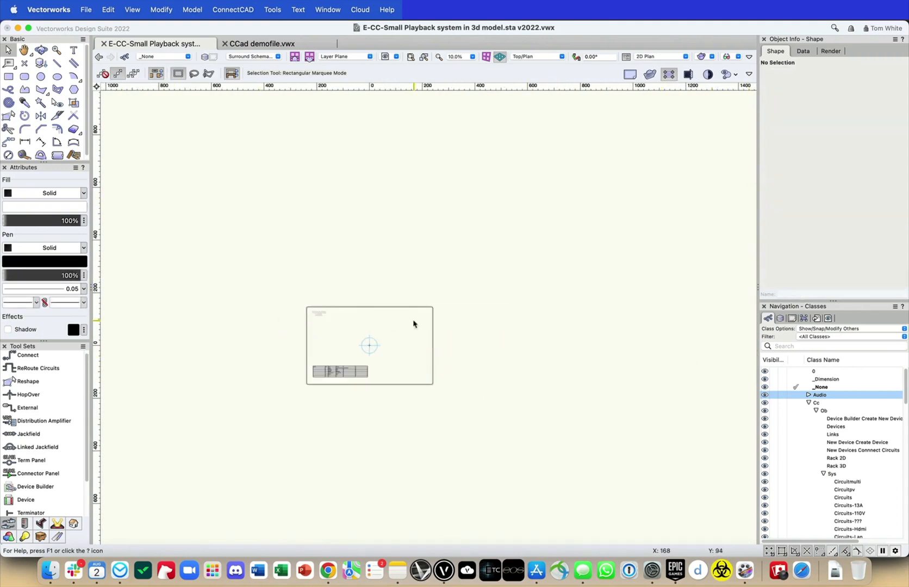
- Set the snap grid to 6 in X and Y and the symmetrical reference grid to 24
{"action": "scroll", "coordinate": [351, 339], "scroll_direction": "up", "scroll_amount": 5}
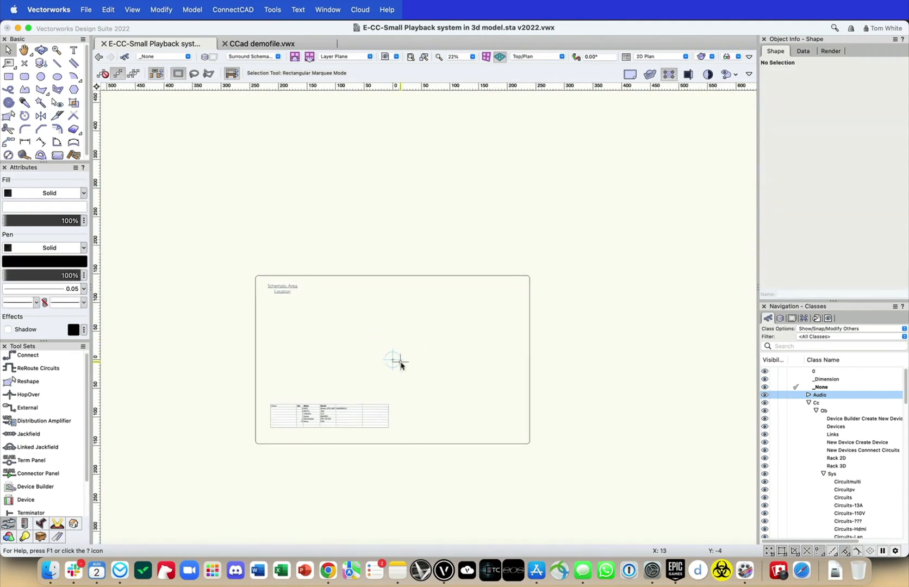
{"action": "scroll", "coordinate": [406, 356], "scroll_direction": "up", "scroll_amount": 5}
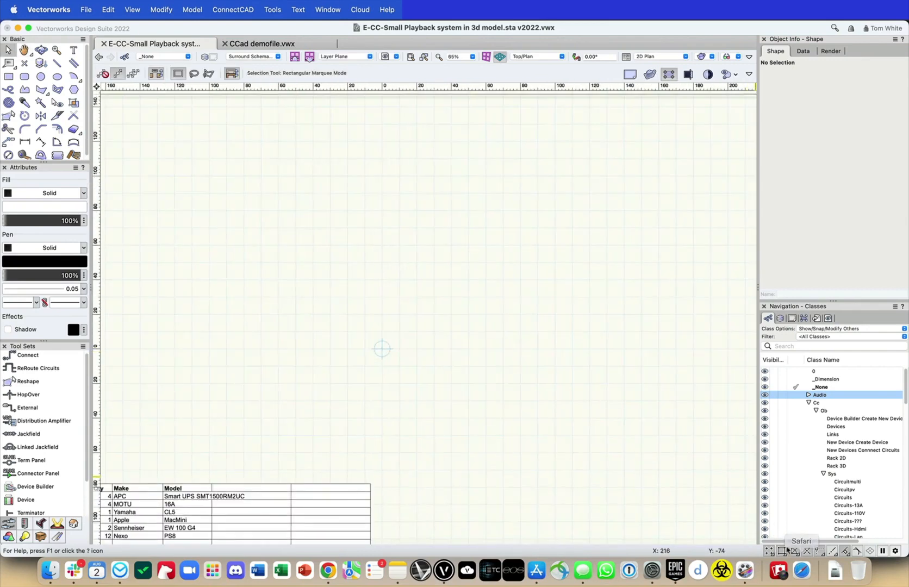
{"action": "double_click", "coordinate": [770, 551]}
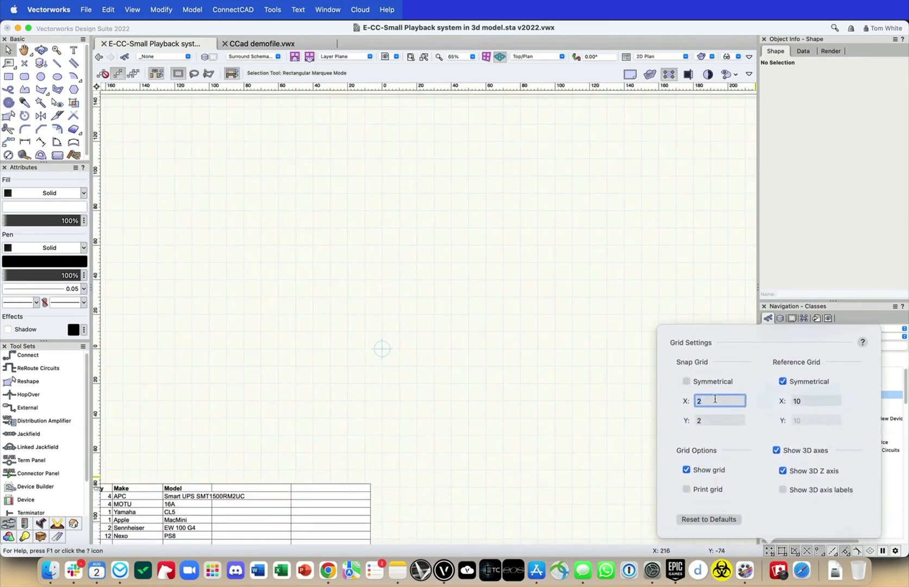
{"action": "type", "text": "6"}
{"action": "key", "text": "Tab"}
{"action": "type", "text": "6"}
{"action": "key", "text": "Tab"}
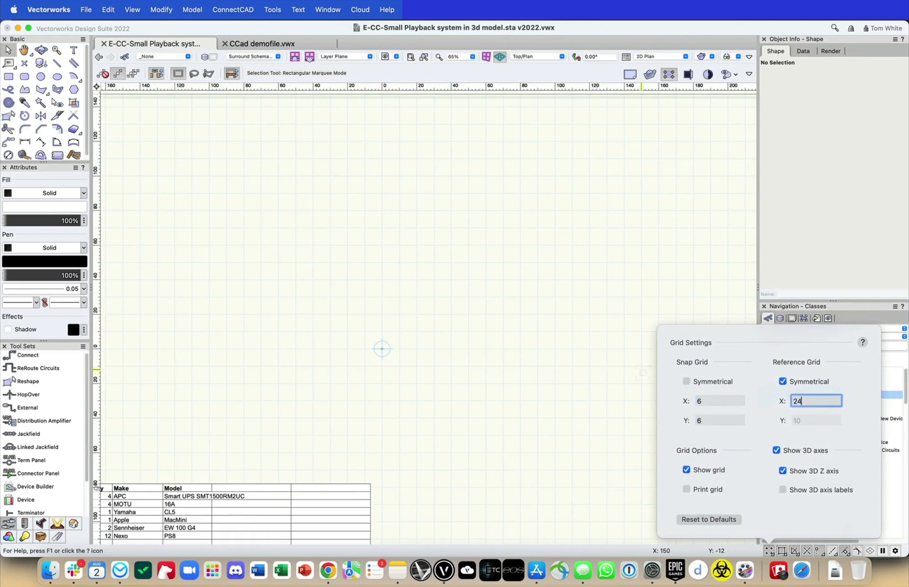
{"action": "key", "text": "Tab"}
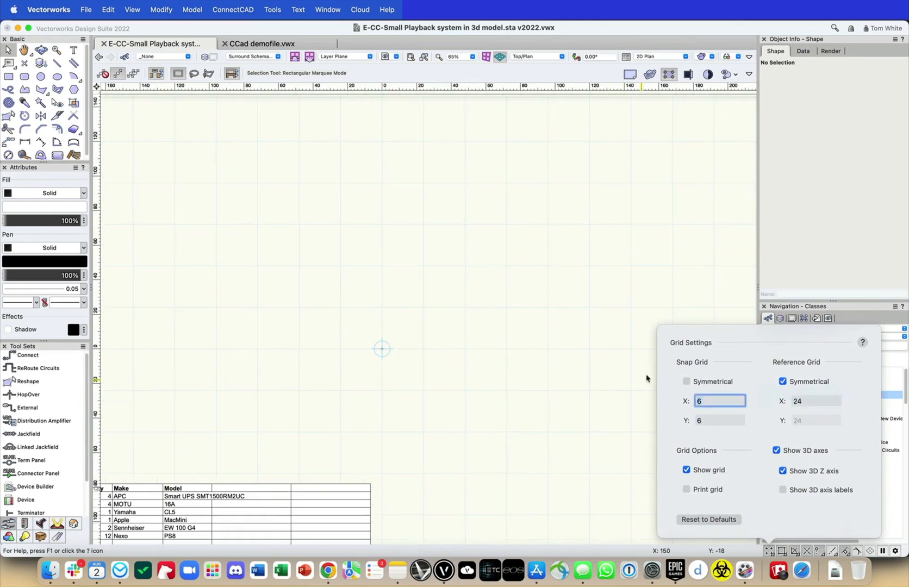
{"action": "left_click", "coordinate": [652, 245]}
{"action": "scroll", "coordinate": [649, 252], "scroll_direction": "down", "scroll_amount": 3}
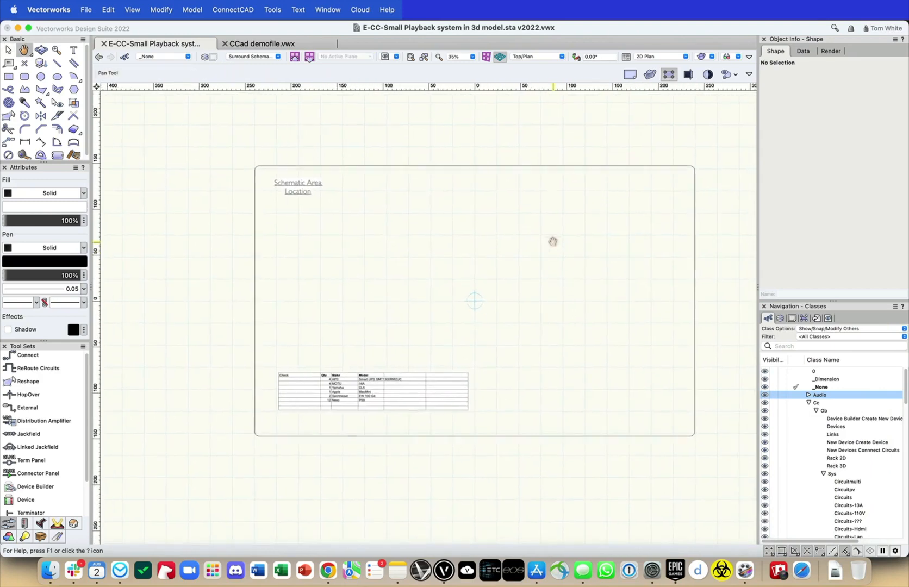
- Show Symbols/Plug-In Objects in the Resource Manager and search all libraries for "sample"
{"action": "key", "text": "super+r"}
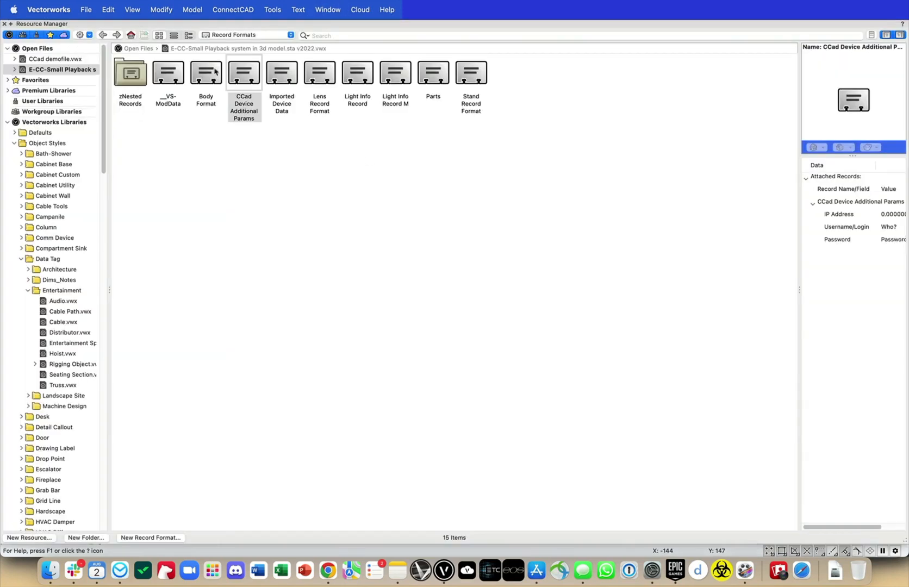
{"action": "left_click", "coordinate": [316, 36]}
{"action": "left_click", "coordinate": [242, 26]}
{"action": "left_click", "coordinate": [241, 34]}
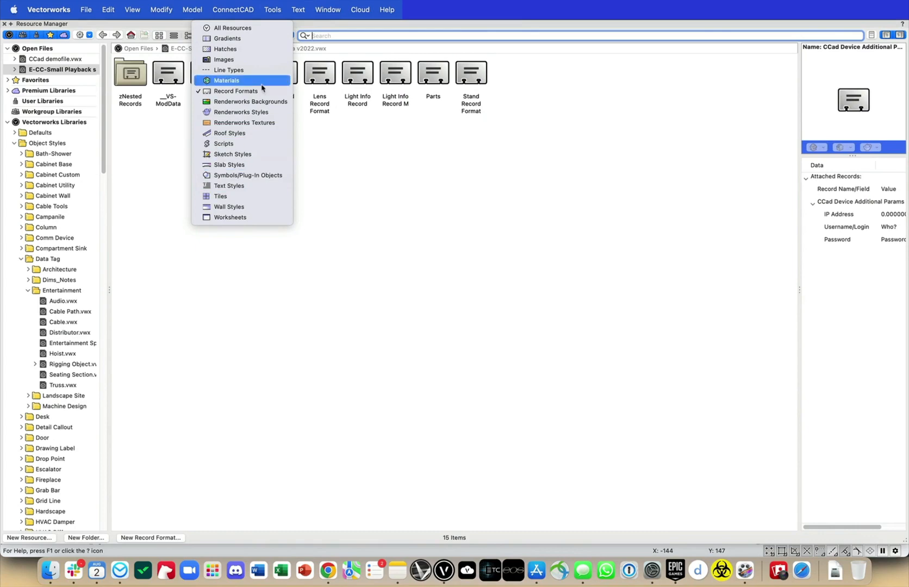
{"action": "left_click", "coordinate": [246, 176]}
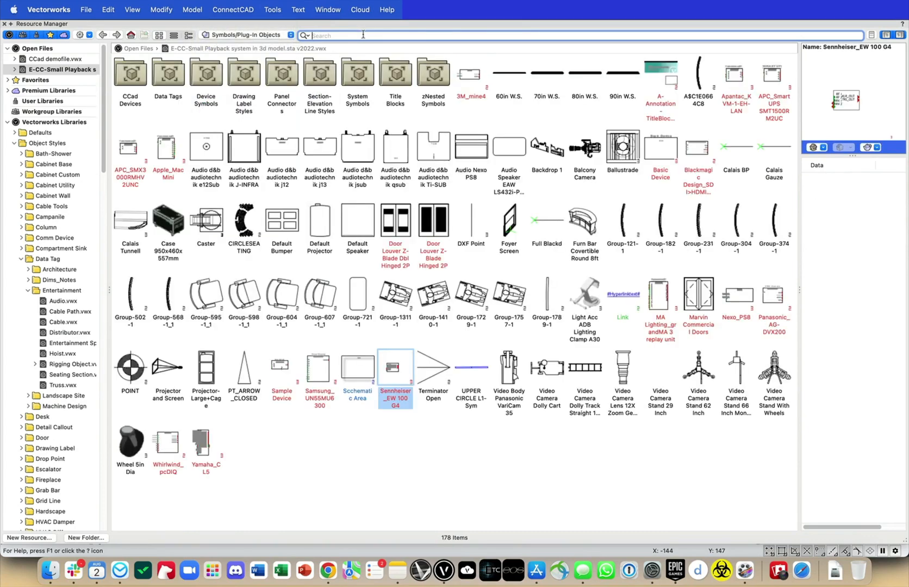
{"action": "type", "text": "sample"}
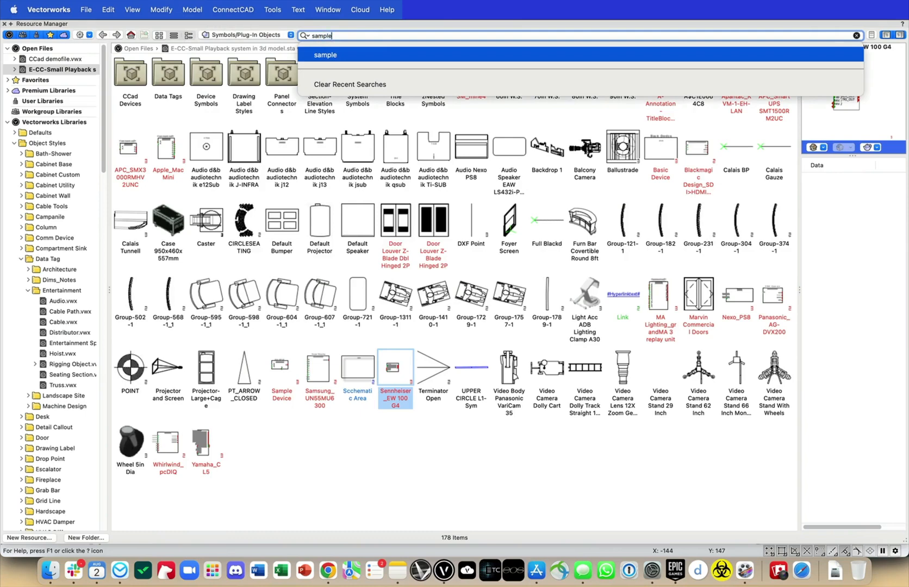
{"action": "key", "text": "Return"}
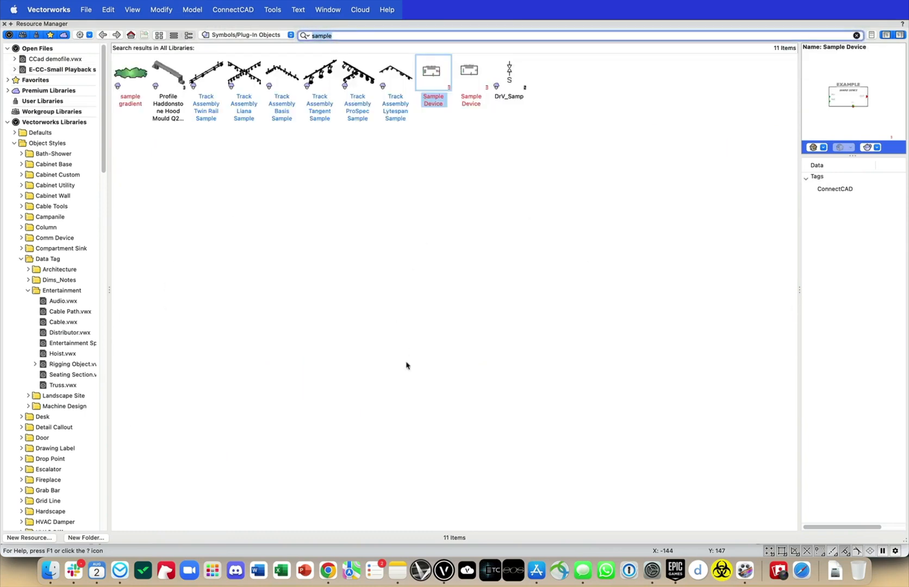
{"action": "right_click", "coordinate": [440, 76]}
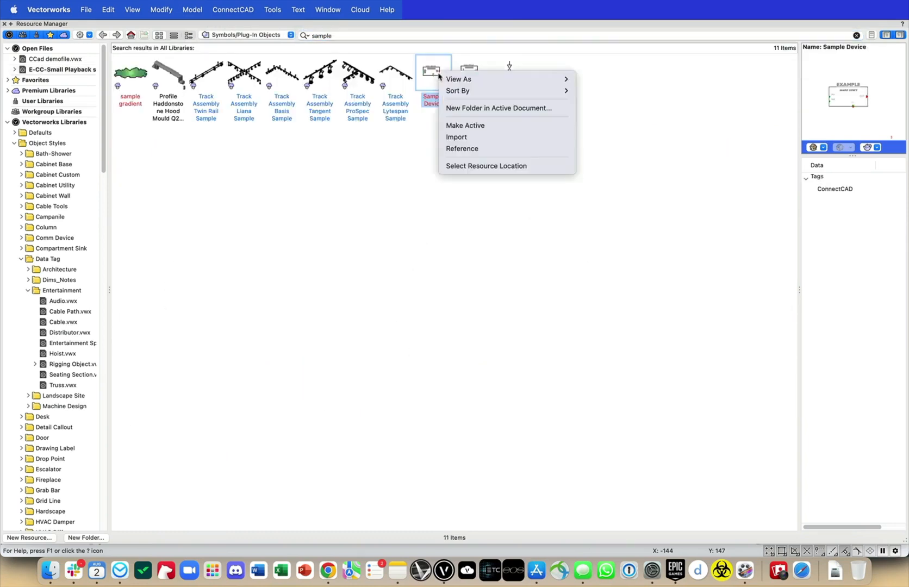
{"action": "left_click", "coordinate": [434, 42]}
{"action": "left_click", "coordinate": [89, 70]}
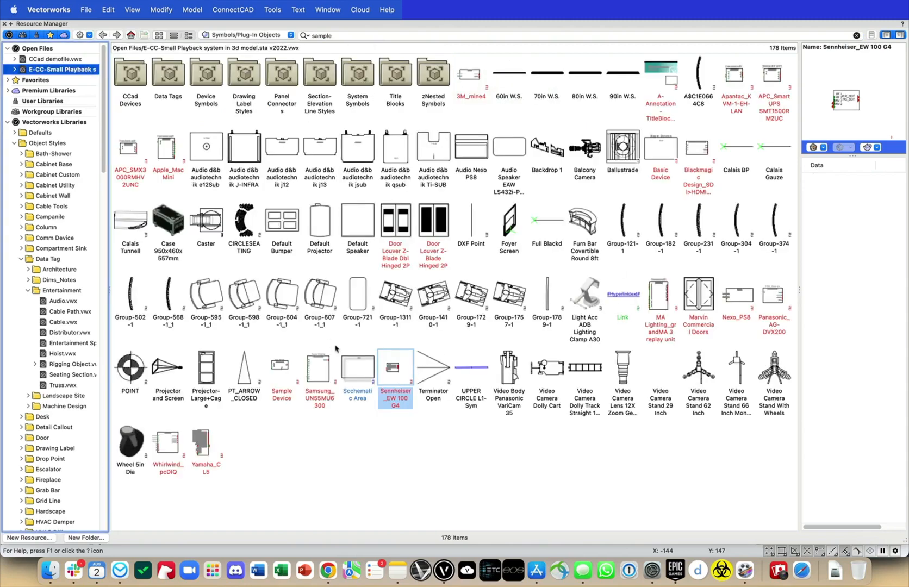
{"action": "left_click", "coordinate": [429, 35]}
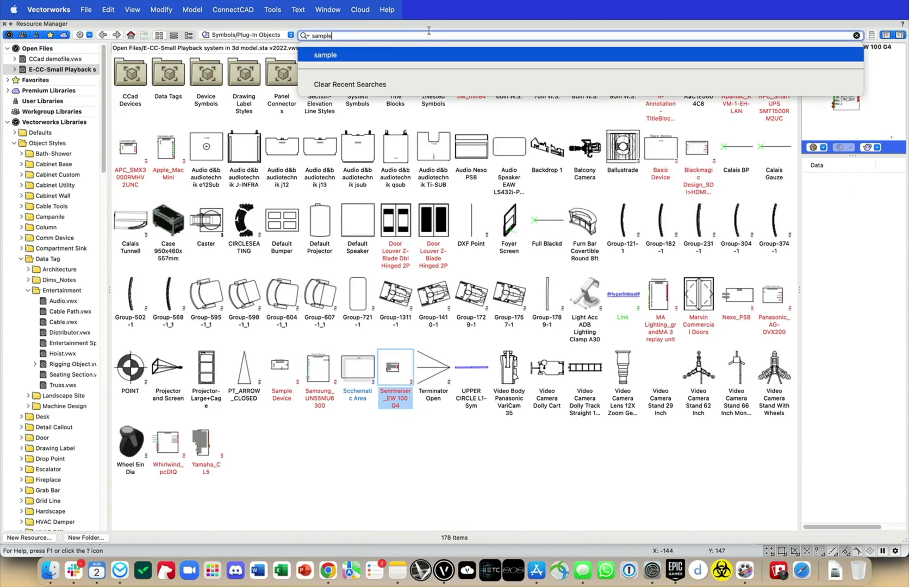
{"action": "left_click", "coordinate": [380, 54]}
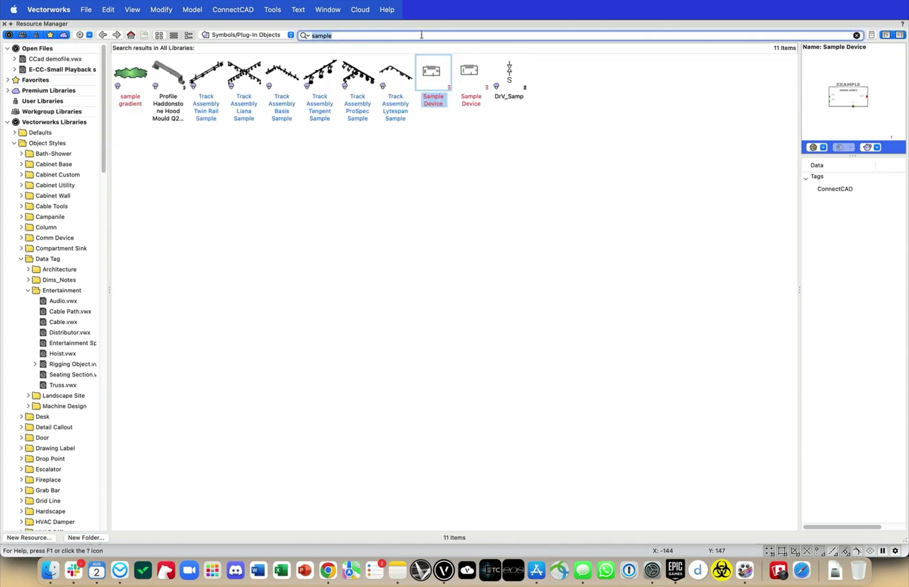
- Open the 3D component of the current document's own Sample Device symbol for editing
{"action": "left_click", "coordinate": [468, 73]}
{"action": "right_click", "coordinate": [467, 76]}
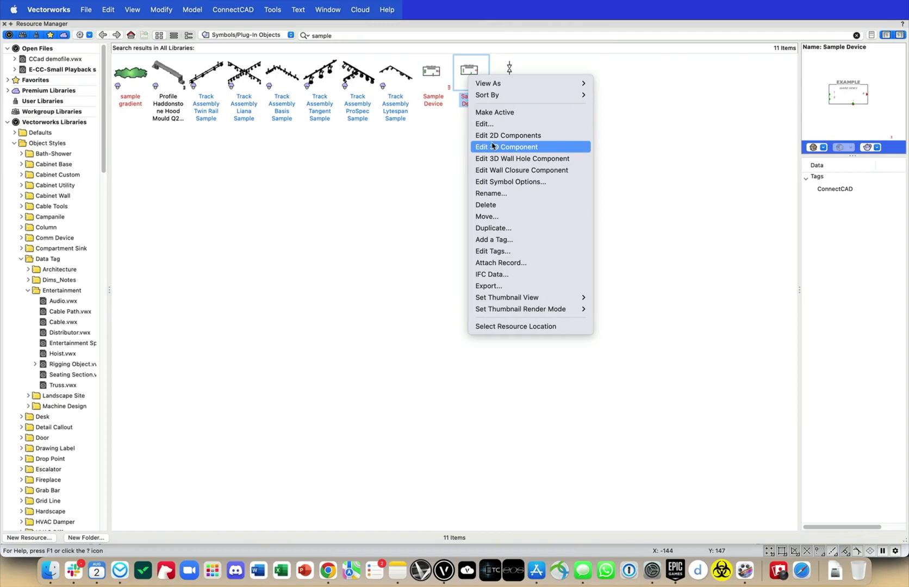
{"action": "left_click", "coordinate": [736, 58]}
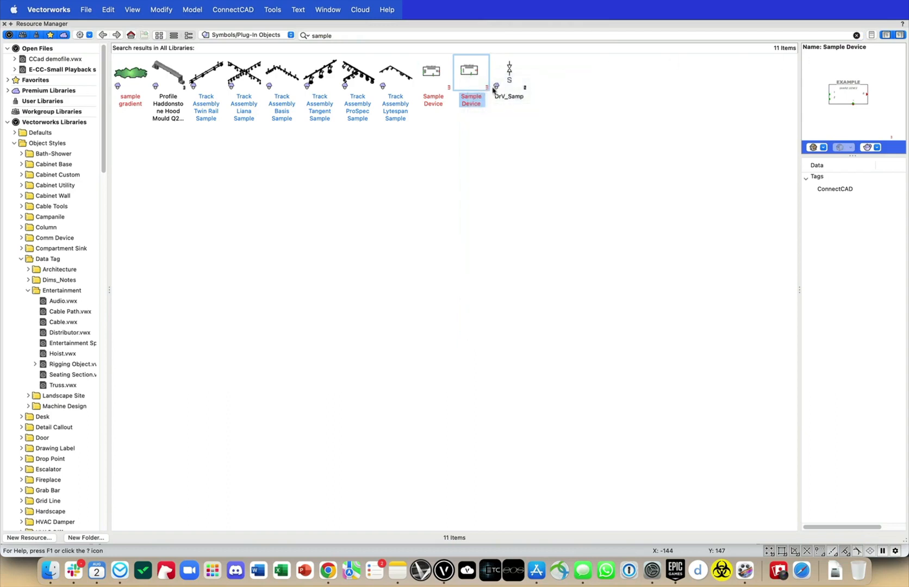
{"action": "right_click", "coordinate": [478, 69]}
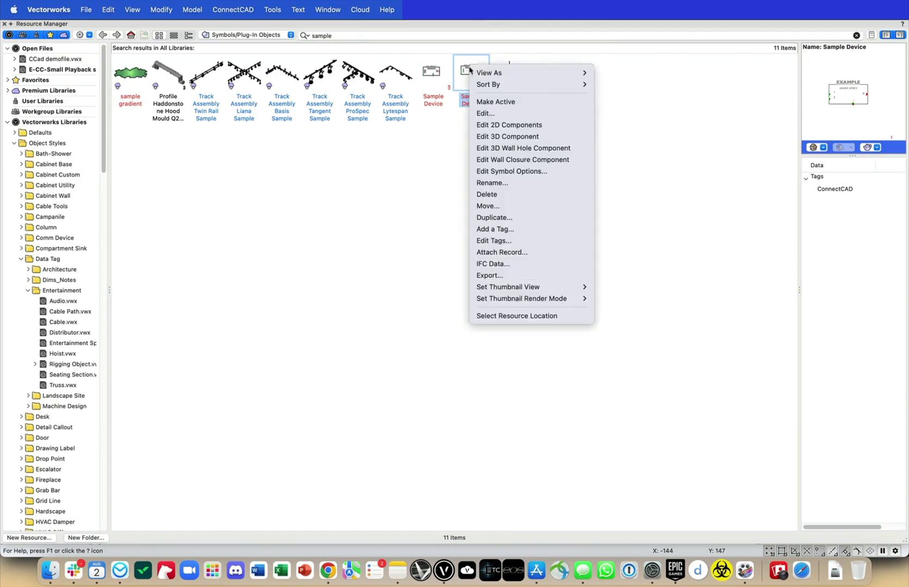
{"action": "left_click", "coordinate": [502, 135]}
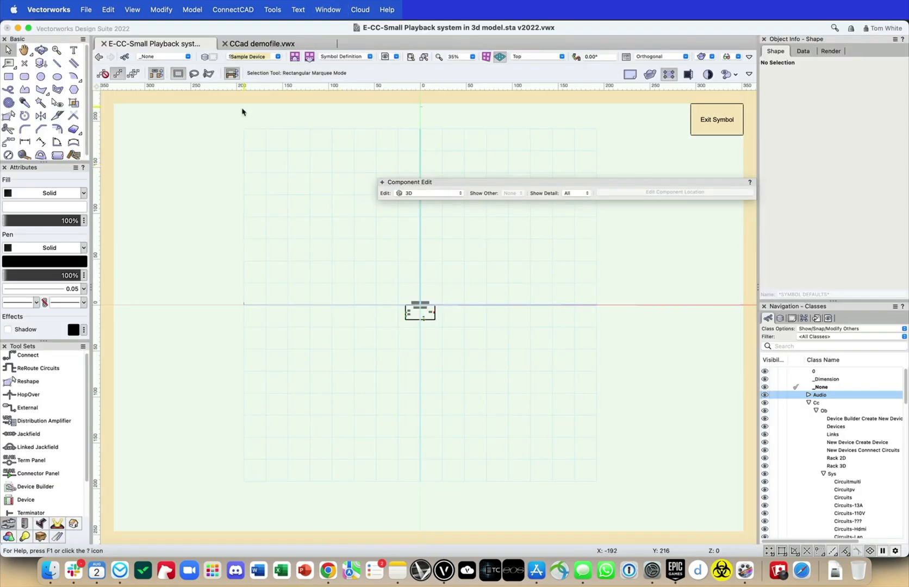
{"action": "scroll", "coordinate": [453, 311], "scroll_direction": "up", "scroll_amount": 2}
{"action": "scroll", "coordinate": [371, 309], "scroll_direction": "up", "scroll_amount": 7}
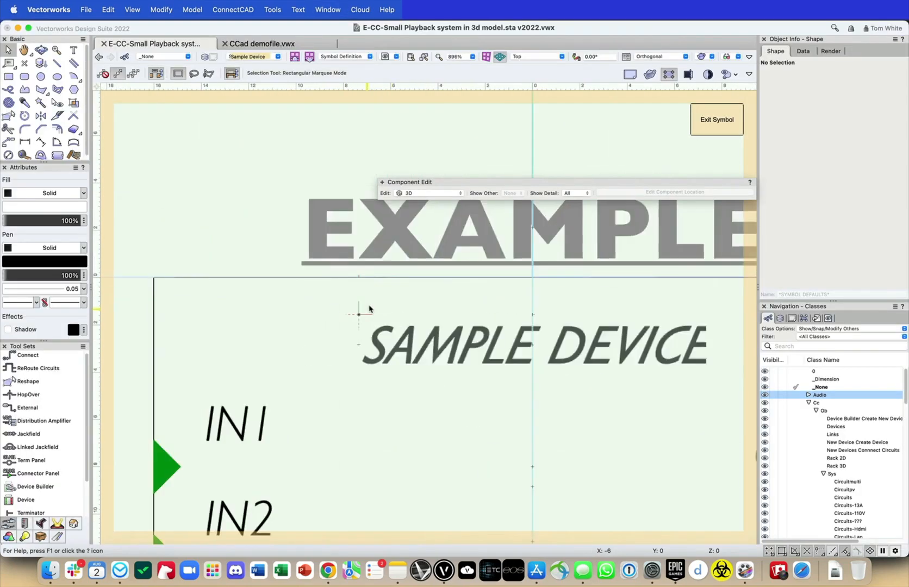
- Enter the geometry of the device inside the symbol and delete its rectangular outline
{"action": "scroll", "coordinate": [367, 307], "scroll_direction": "down", "scroll_amount": 3}
{"action": "key", "text": "super+a"}
{"action": "scroll", "coordinate": [337, 296], "scroll_direction": "down", "scroll_amount": 2}
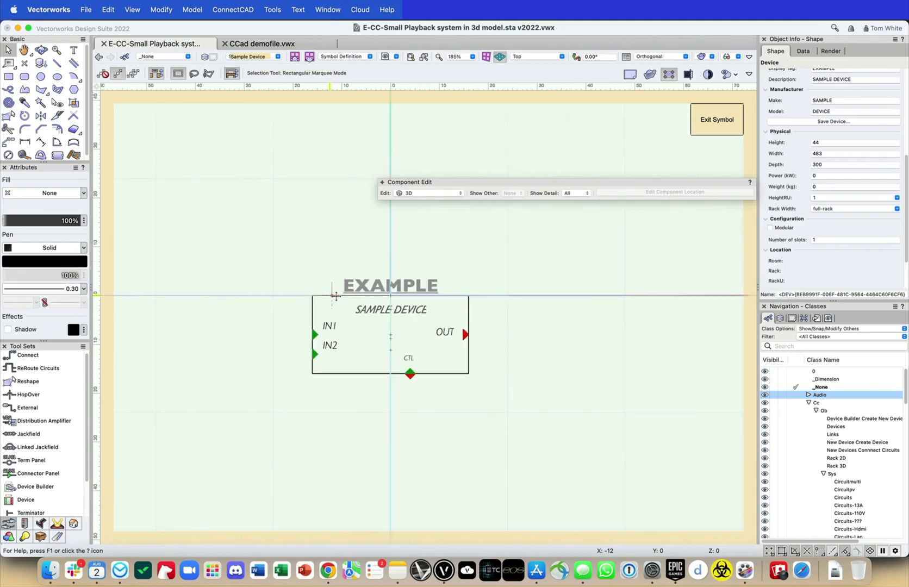
{"action": "double_click", "coordinate": [465, 370]}
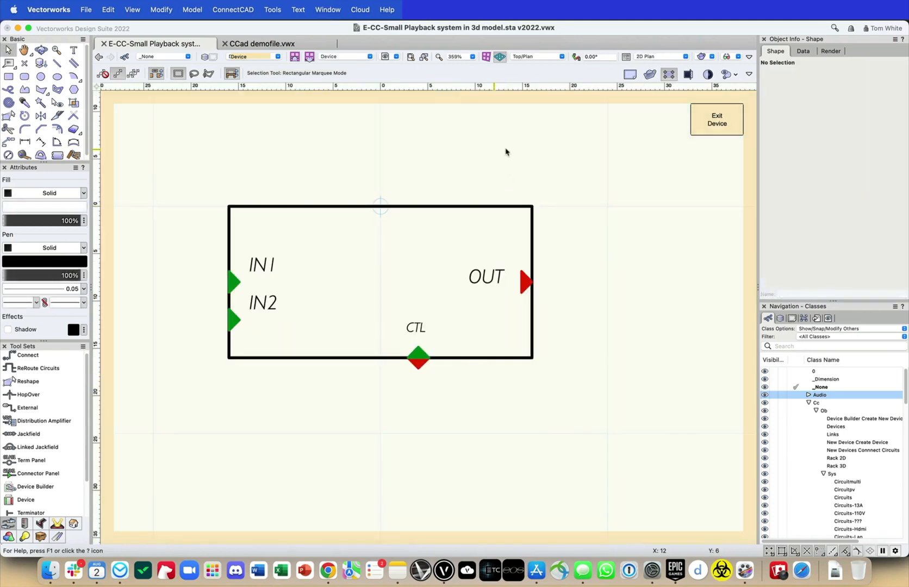
{"action": "left_click", "coordinate": [480, 207]}
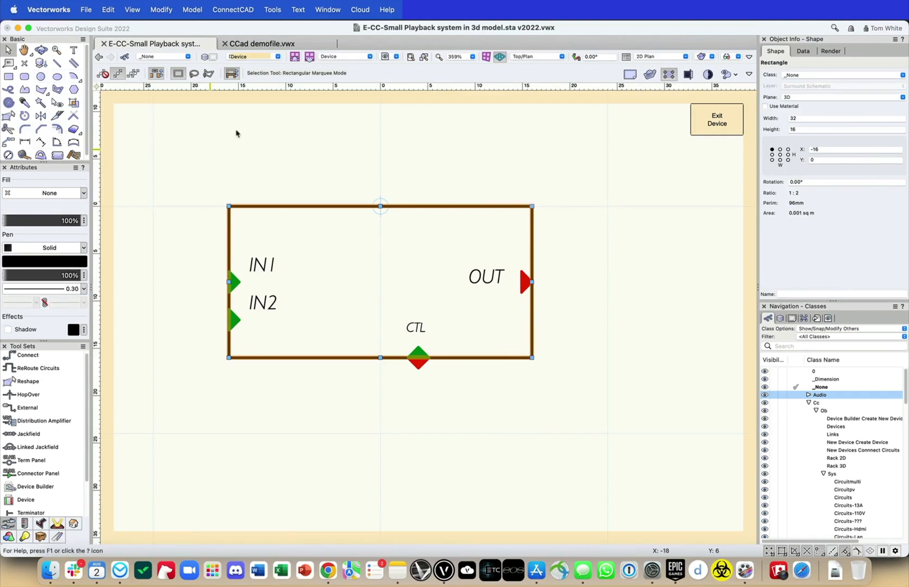
{"action": "key", "text": "BackSpace"}
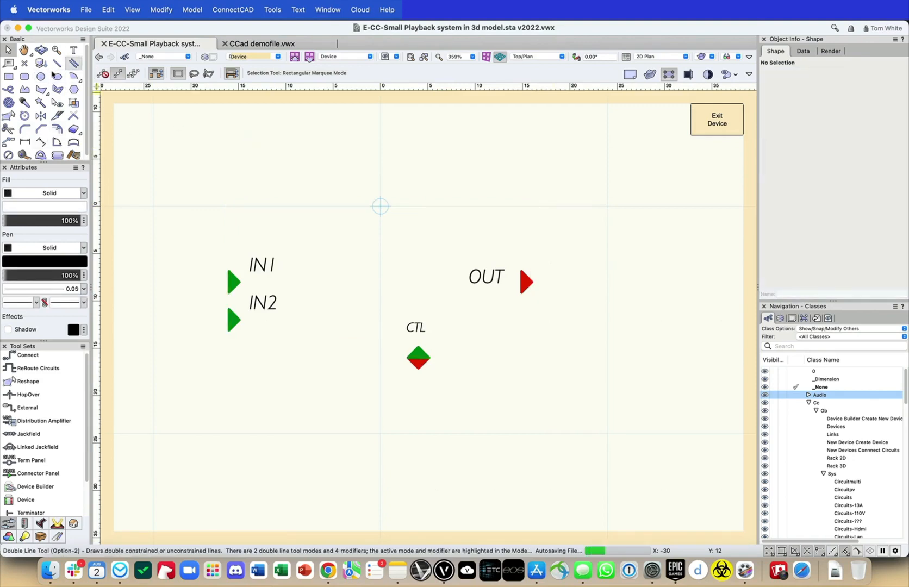
- Draw a 48 by 24 rounded rectangle with its upper-left corner at X -24, Y 0 and send it behind the sockets
{"action": "left_click", "coordinate": [25, 76]}
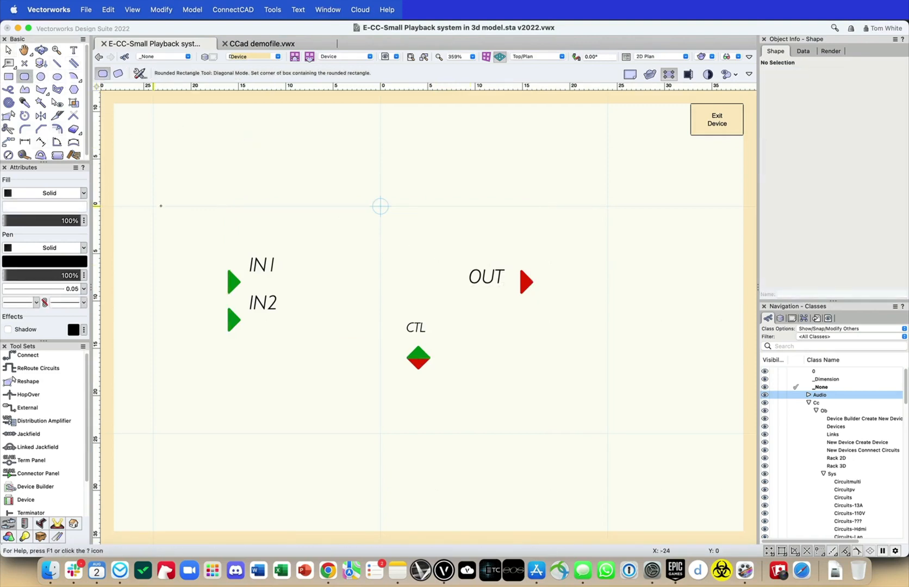
{"action": "left_click", "coordinate": [152, 207]}
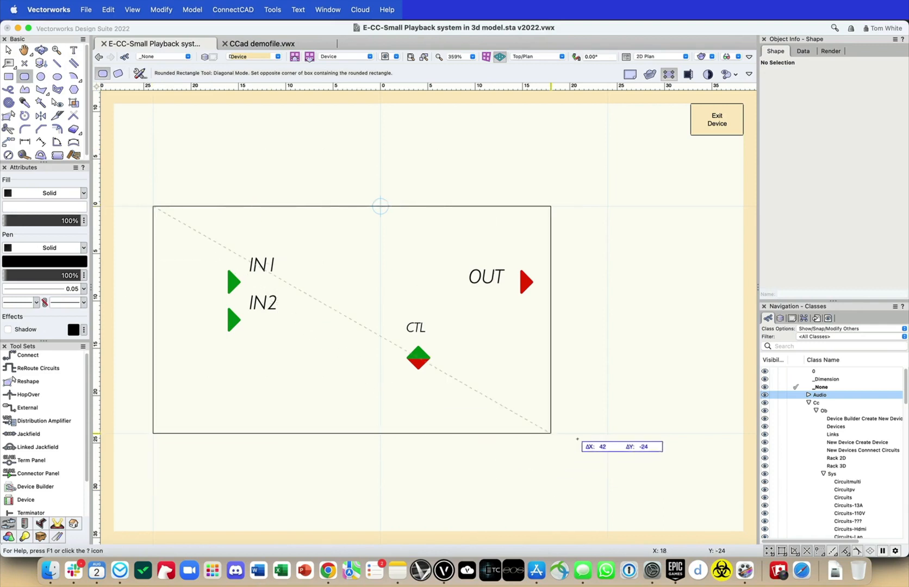
{"action": "left_click", "coordinate": [608, 434]}
{"action": "key", "text": "super+shift+b"}
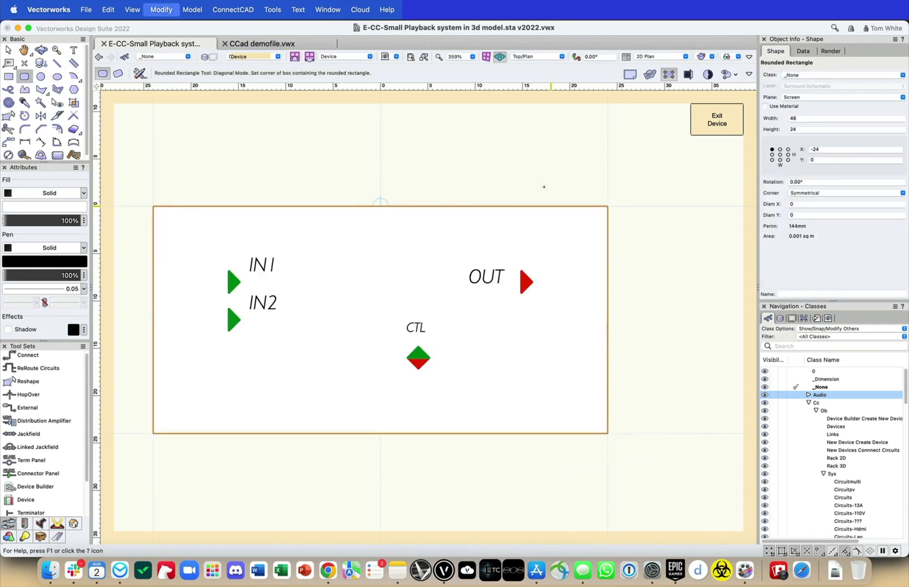
- Align the rounded rectangle's left edge with the IN1 and IN2 sockets at X -16, making it 40 wide
{"action": "key", "text": "x"}
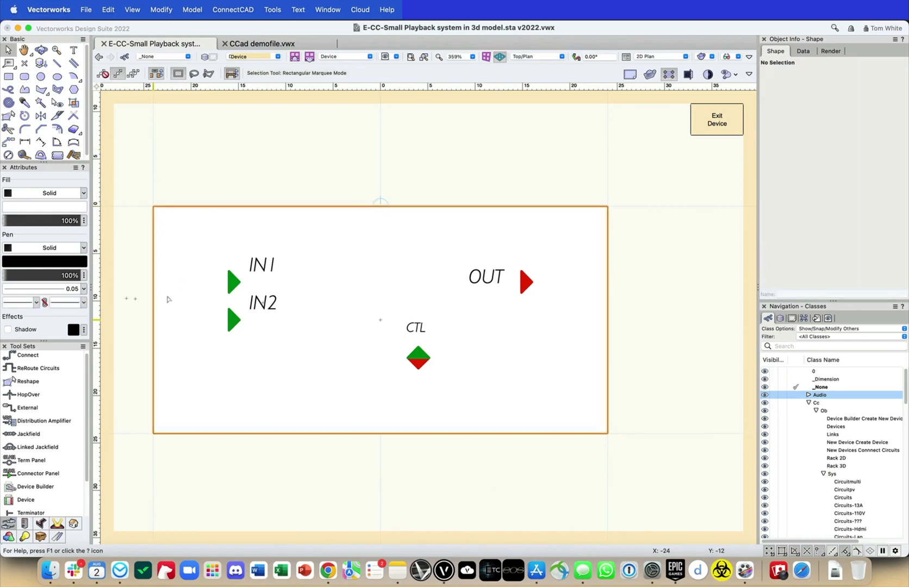
{"action": "left_click_drag", "start_coordinate": [153, 319], "coordinate": [229, 320]}
{"action": "left_click", "coordinate": [420, 202]}
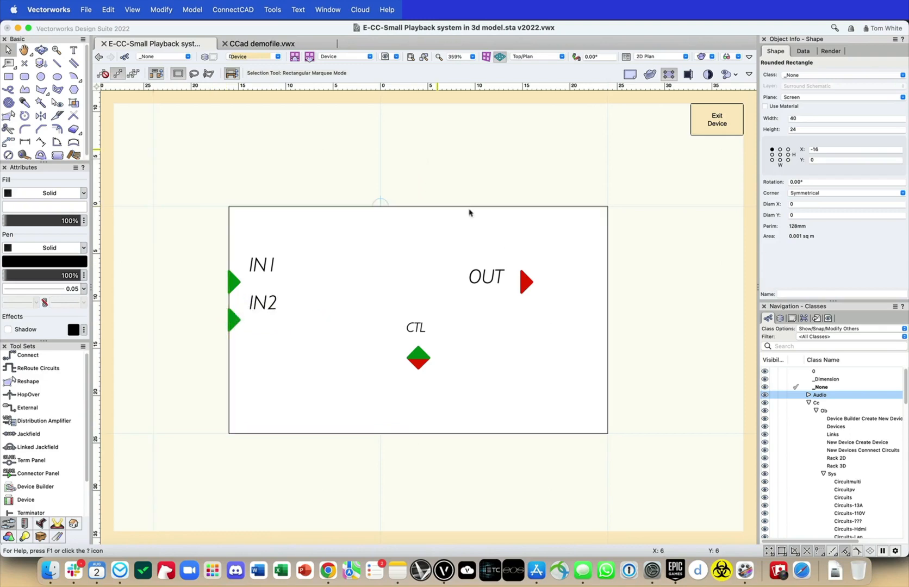
- Resize the rounded rectangle to 32 wide and 17 high so its edges meet the OUT and CTL sockets
{"action": "left_click", "coordinate": [608, 318]}
{"action": "left_click_drag", "start_coordinate": [607, 319], "coordinate": [532, 320]}
{"action": "left_click_drag", "start_coordinate": [381, 434], "coordinate": [419, 370]}
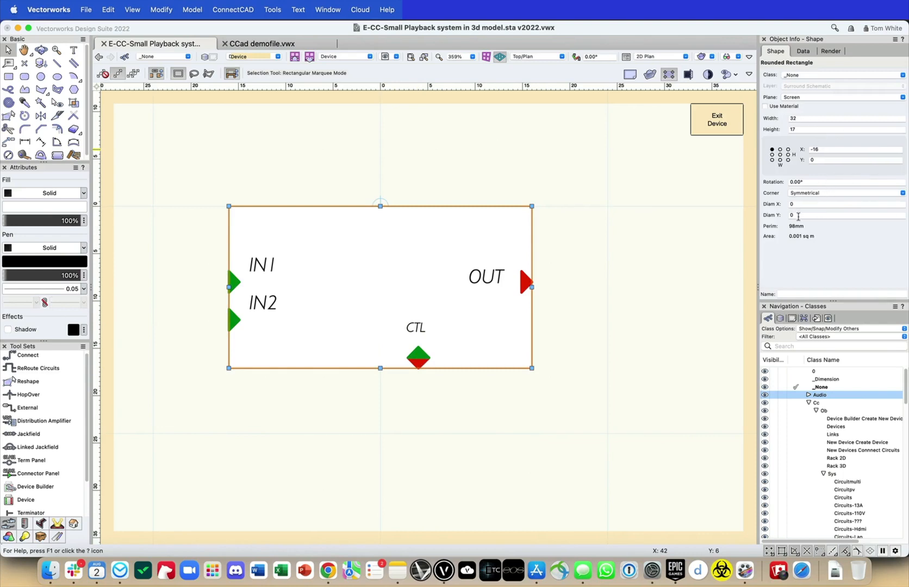
- Set the rounded rectangle's symmetrical corner diameters to 10
{"action": "left_click", "coordinate": [820, 195]}
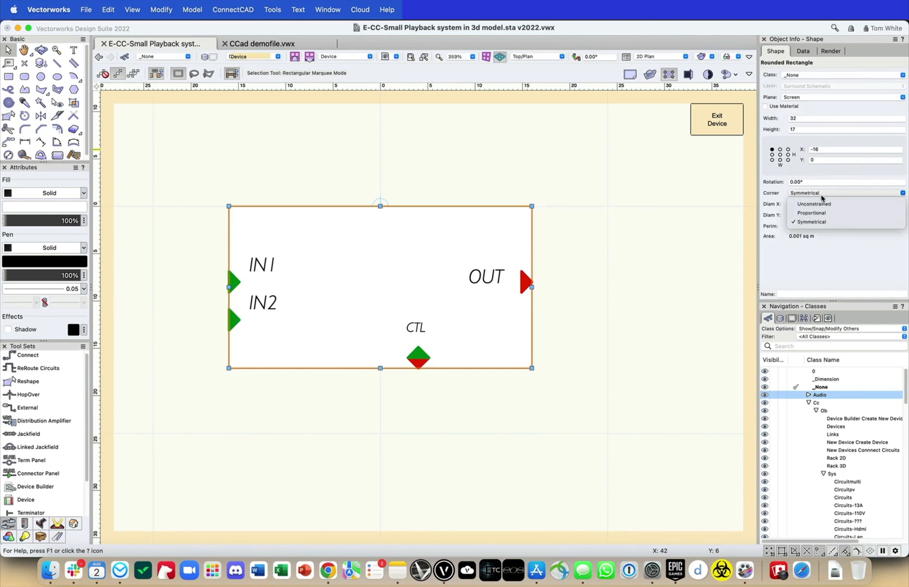
{"action": "left_click", "coordinate": [800, 245]}
{"action": "left_click_drag", "start_coordinate": [814, 204], "coordinate": [704, 196]}
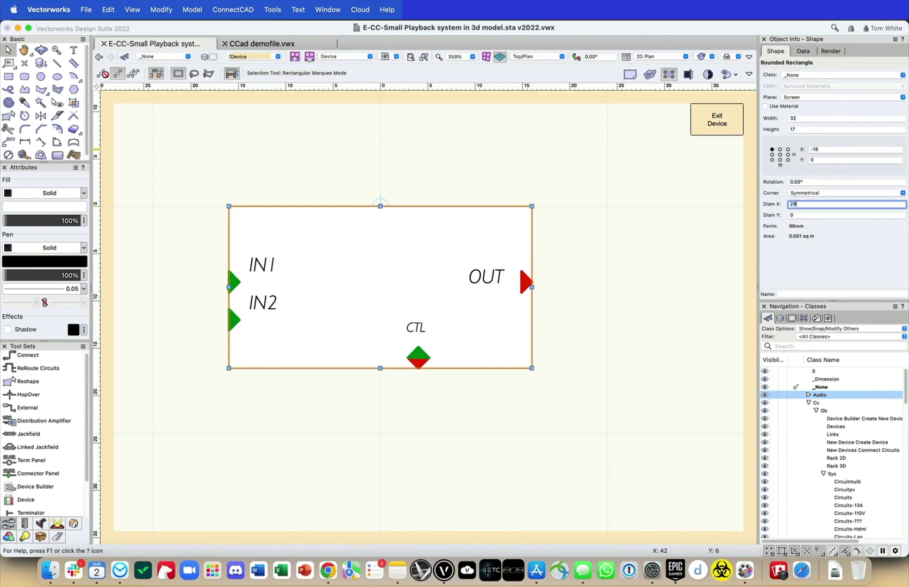
{"action": "key", "text": "Tab"}
{"action": "key", "text": "Tab"}
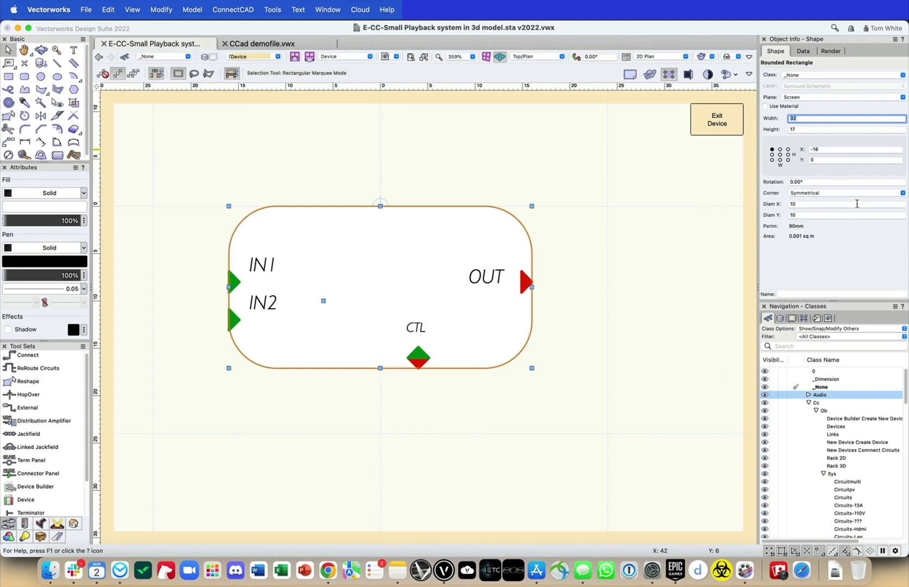
- Set the rounded rectangle's X and Y corner diameters to 2
{"action": "left_click", "coordinate": [857, 203]}
{"action": "type", "text": "0"}
{"action": "key", "text": "Tab"}
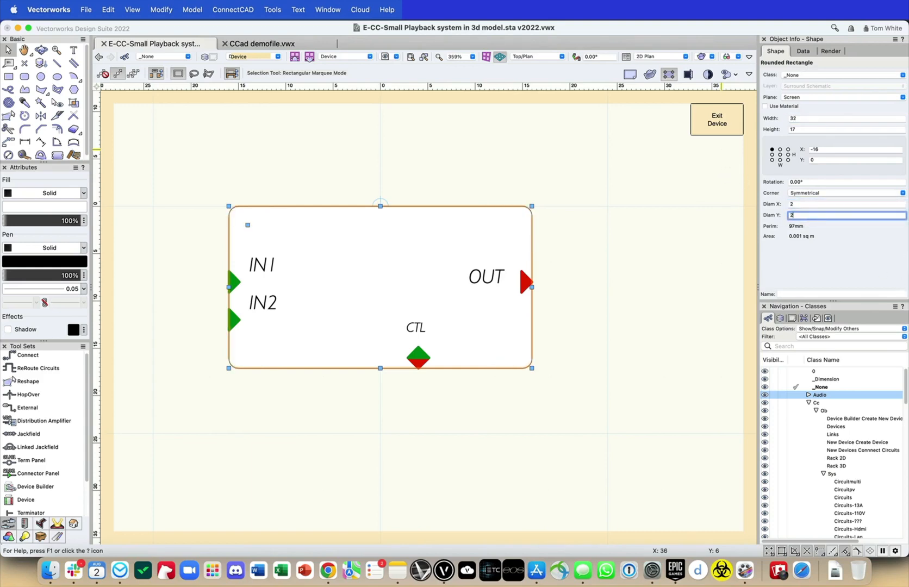
{"action": "key", "text": "Tab"}
- Leave the device geometry and the Sample Device symbol, returning to the Surround Schematic layer
{"action": "left_click", "coordinate": [654, 172]}
{"action": "left_click", "coordinate": [726, 117]}
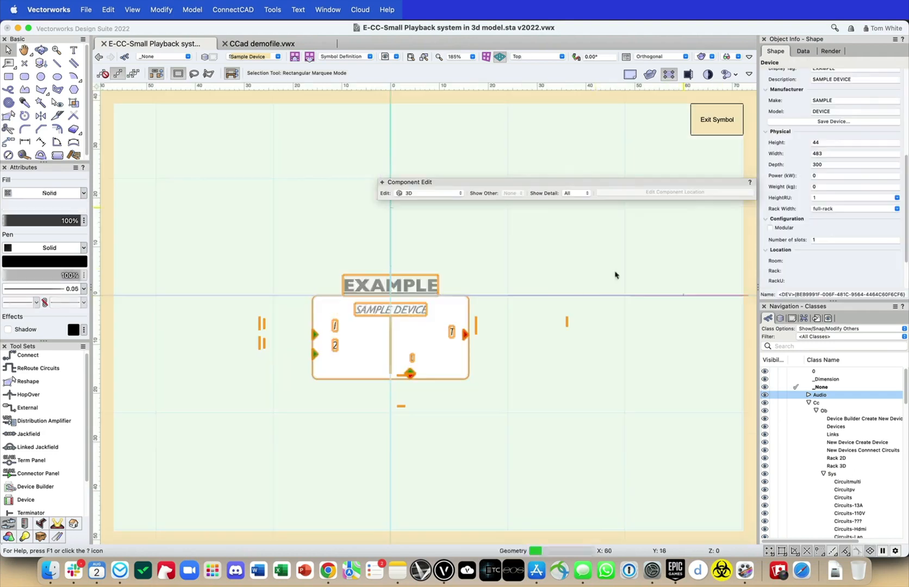
{"action": "left_click", "coordinate": [740, 124]}
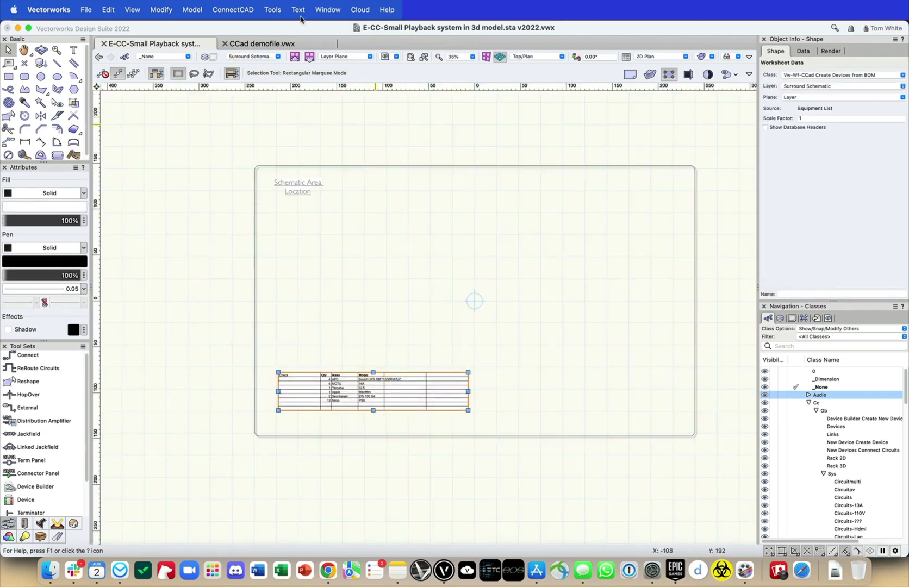
- Create devices from the Equipment List worksheet on the Surround Schematic layer
{"action": "left_click", "coordinate": [162, 9]}
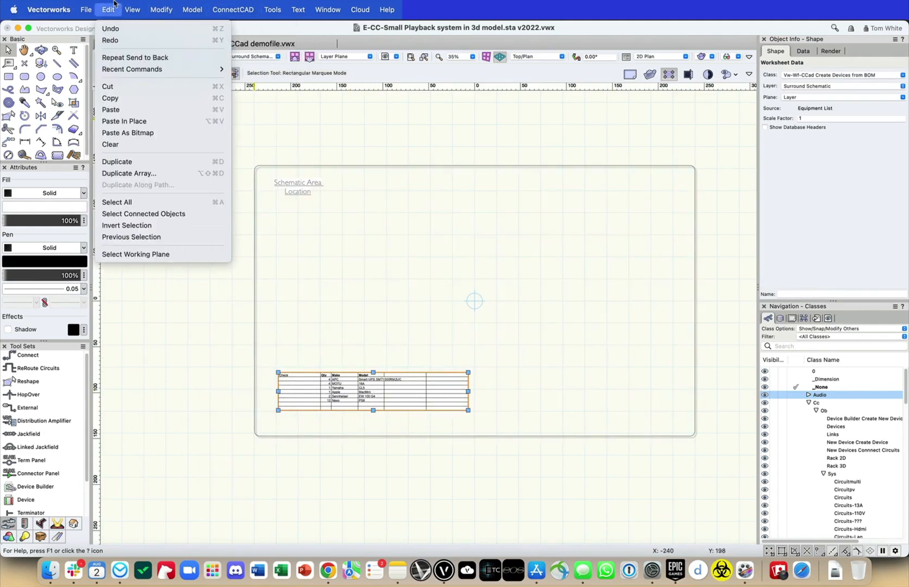
{"action": "left_click", "coordinate": [117, 3]}
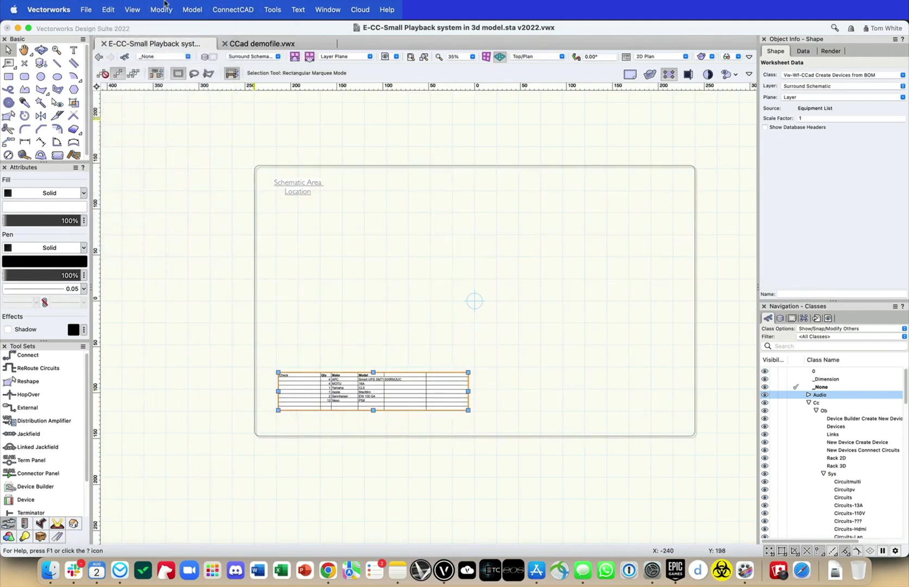
{"action": "left_click", "coordinate": [230, 5]}
{"action": "mouse_move", "coordinate": [258, 88]}
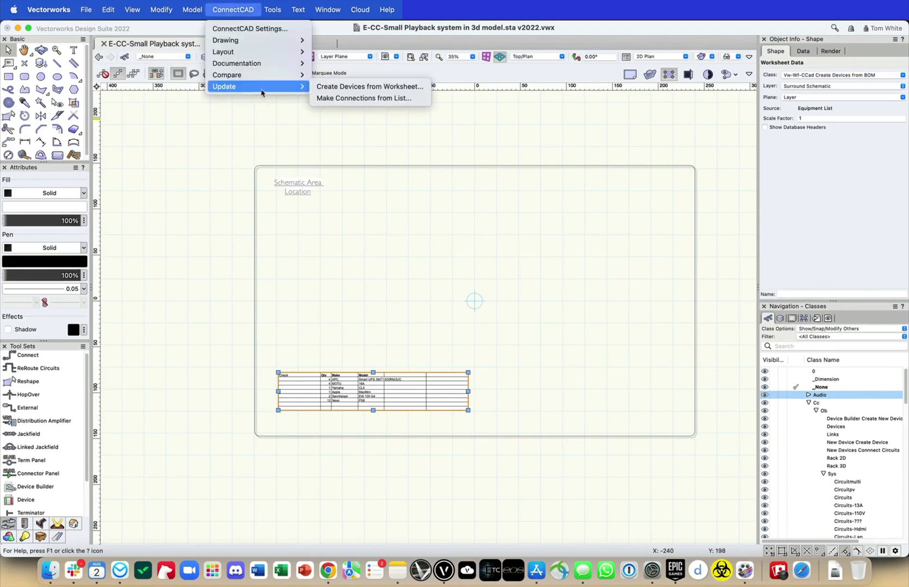
{"action": "left_click", "coordinate": [384, 87]}
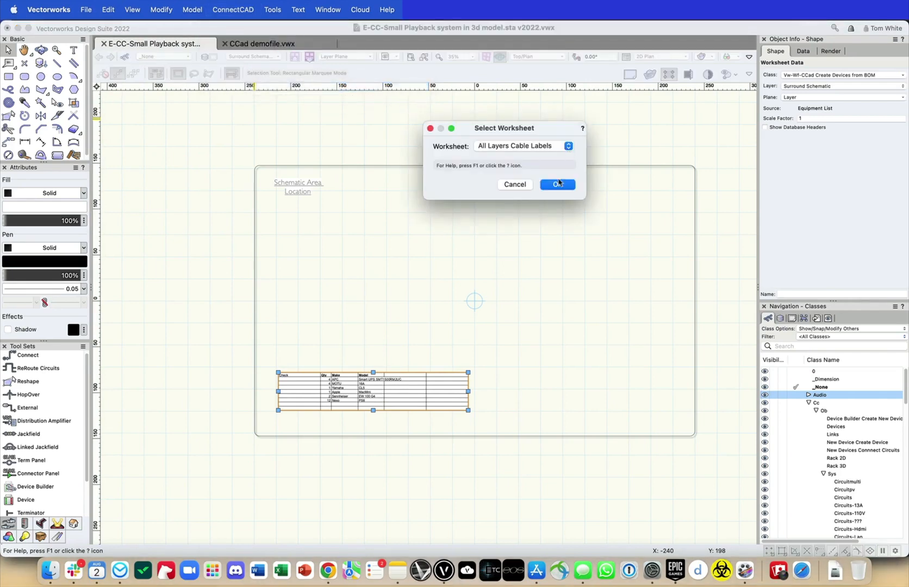
{"action": "left_click", "coordinate": [555, 147]}
{"action": "scroll", "coordinate": [501, 339], "scroll_direction": "down", "scroll_amount": 3}
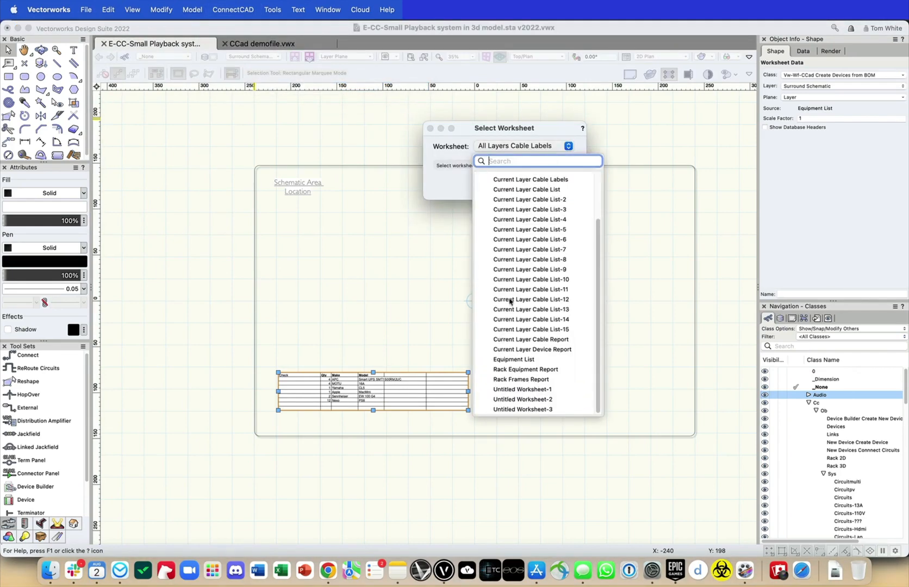
{"action": "left_click", "coordinate": [537, 360]}
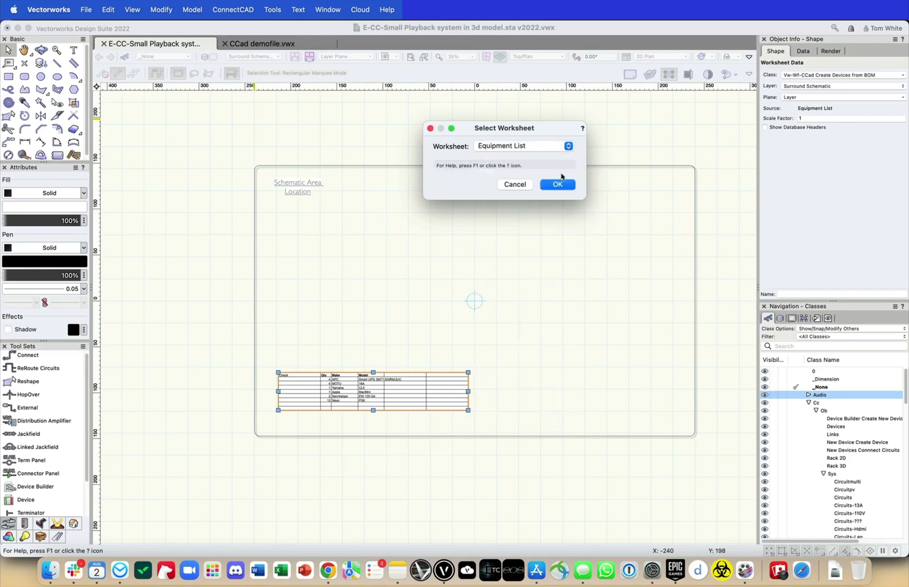
{"action": "left_click", "coordinate": [553, 191]}
{"action": "left_click", "coordinate": [578, 346]}
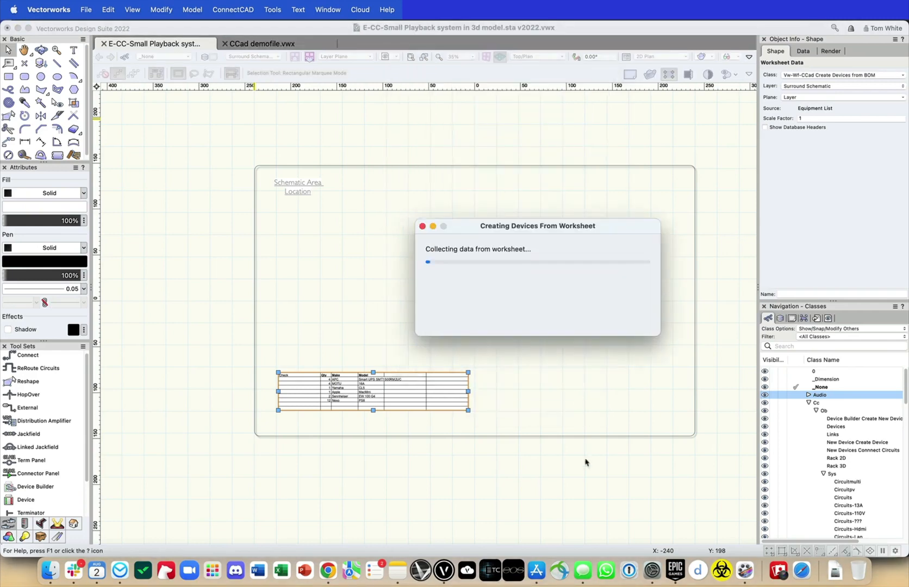
- Examine the row of created devices above and beside the schematic area, from the power UPS units to the loudspeakers
{"action": "scroll", "coordinate": [426, 163], "scroll_direction": "down", "scroll_amount": 5}
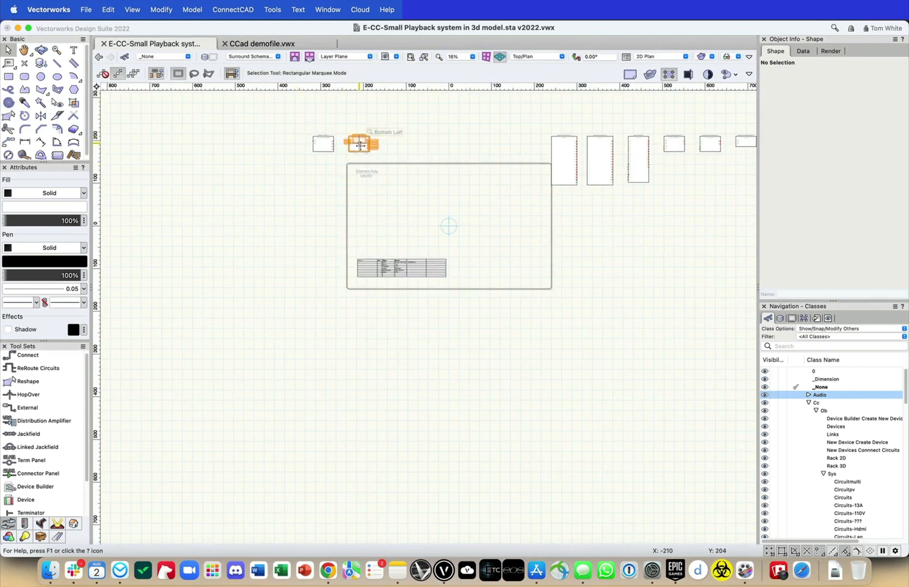
{"action": "scroll", "coordinate": [327, 141], "scroll_direction": "up", "scroll_amount": 10}
{"action": "middle_click_drag", "start_coordinate": [370, 146], "coordinate": [399, 167]}
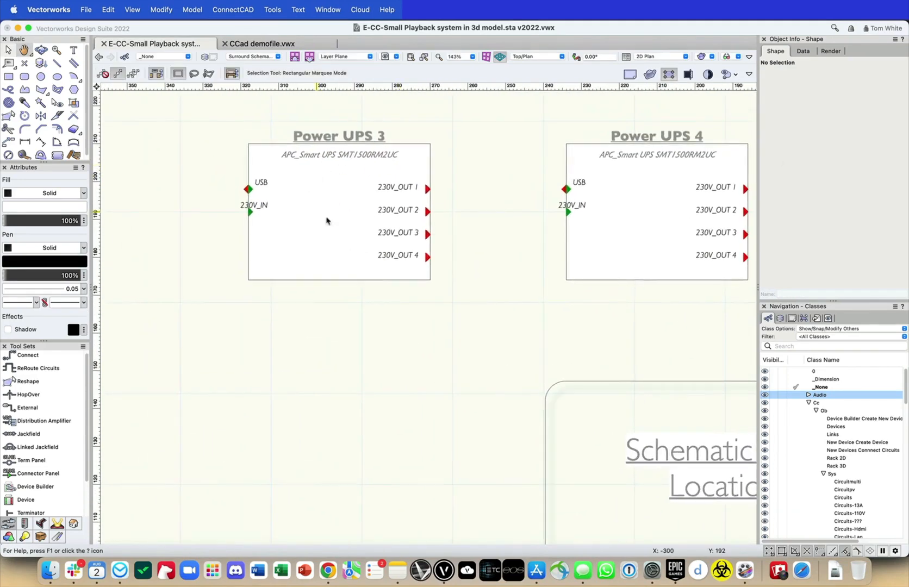
{"action": "left_click", "coordinate": [578, 10]}
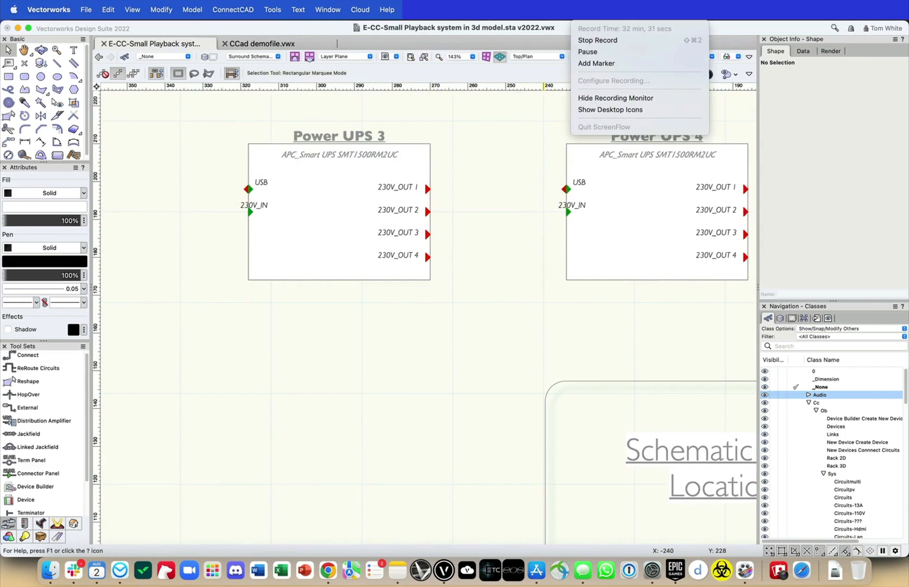
{"action": "left_click", "coordinate": [552, 31]}
{"action": "scroll", "coordinate": [284, 291], "scroll_direction": "down", "scroll_amount": 5}
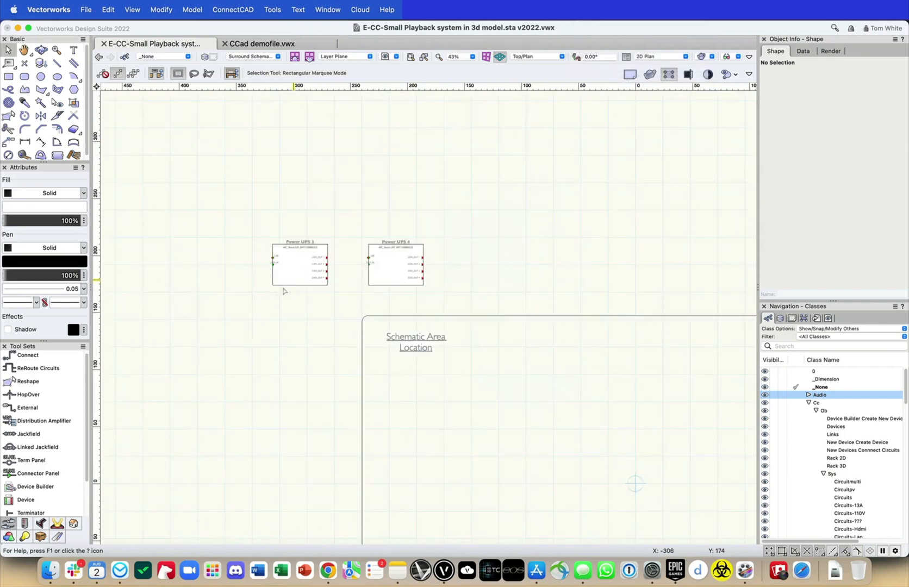
{"action": "middle_click_drag", "start_coordinate": [400, 248], "coordinate": [132, 190]}
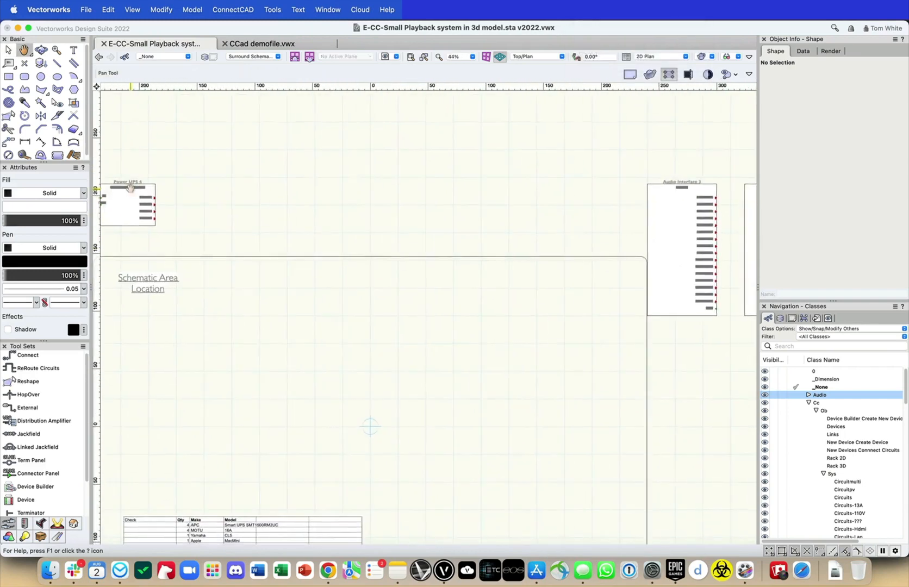
{"action": "scroll", "coordinate": [242, 183], "scroll_direction": "down", "scroll_amount": 3}
{"action": "scroll", "coordinate": [593, 181], "scroll_direction": "up", "scroll_amount": 3}
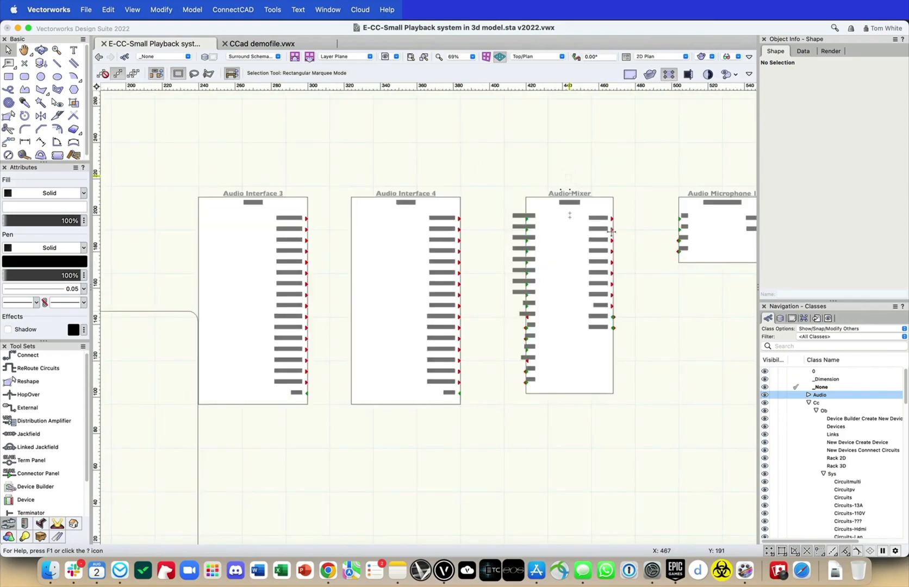
{"action": "middle_click_drag", "start_coordinate": [654, 316], "coordinate": [360, 260]}
{"action": "scroll", "coordinate": [359, 260], "scroll_direction": "down", "scroll_amount": 5}
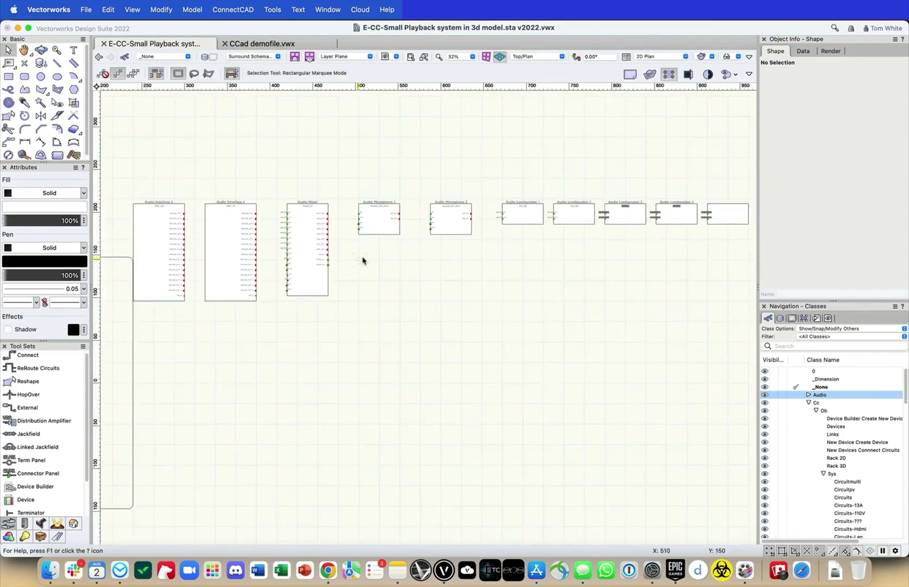
{"action": "scroll", "coordinate": [515, 244], "scroll_direction": "down", "scroll_amount": 2}
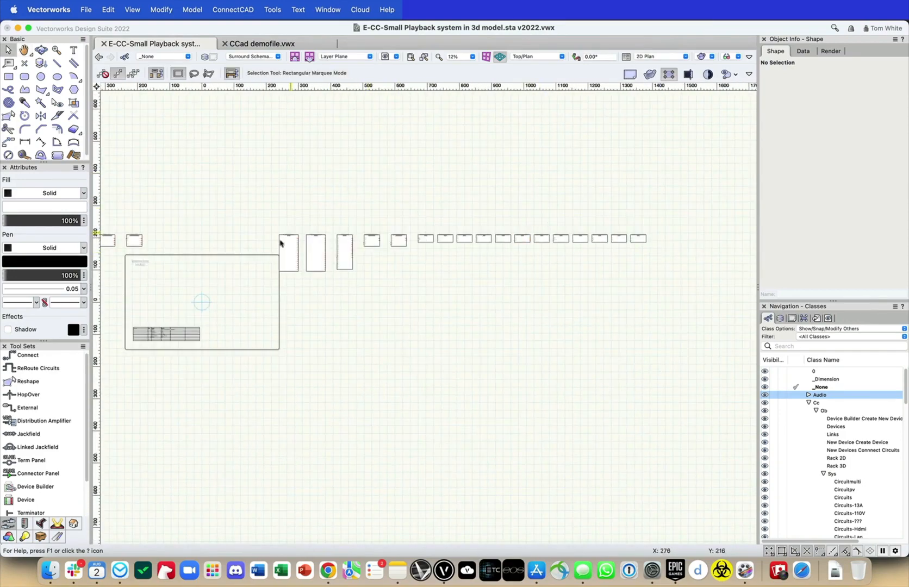
- Move the twelve Audio Loudspeaker devices down so their row starts inside the schematic area, just above the equipment table
{"action": "left_click_drag", "start_coordinate": [697, 206], "coordinate": [409, 297]}
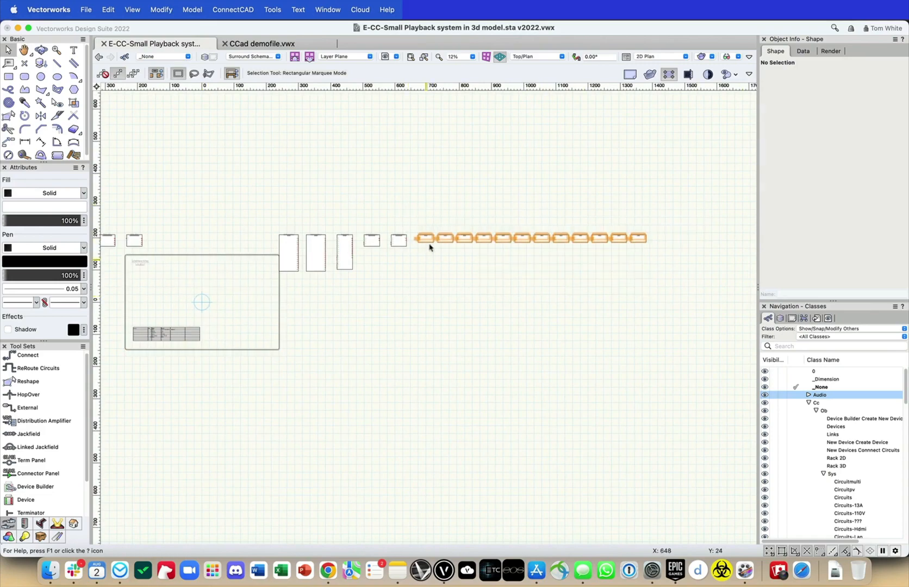
{"action": "left_click_drag", "start_coordinate": [423, 238], "coordinate": [136, 307]}
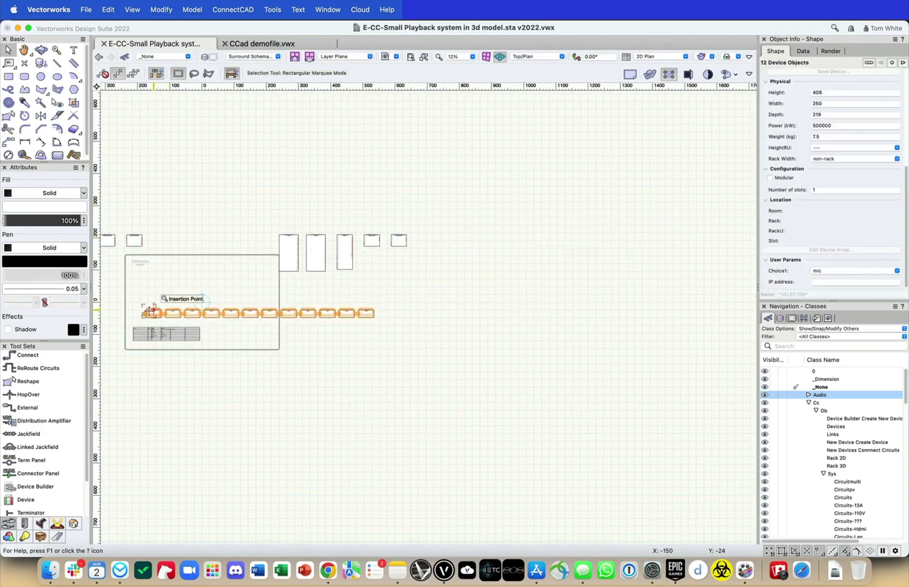
{"action": "scroll", "coordinate": [136, 308], "scroll_direction": "up", "scroll_amount": 6}
{"action": "left_click_drag", "start_coordinate": [305, 244], "coordinate": [377, 225]}
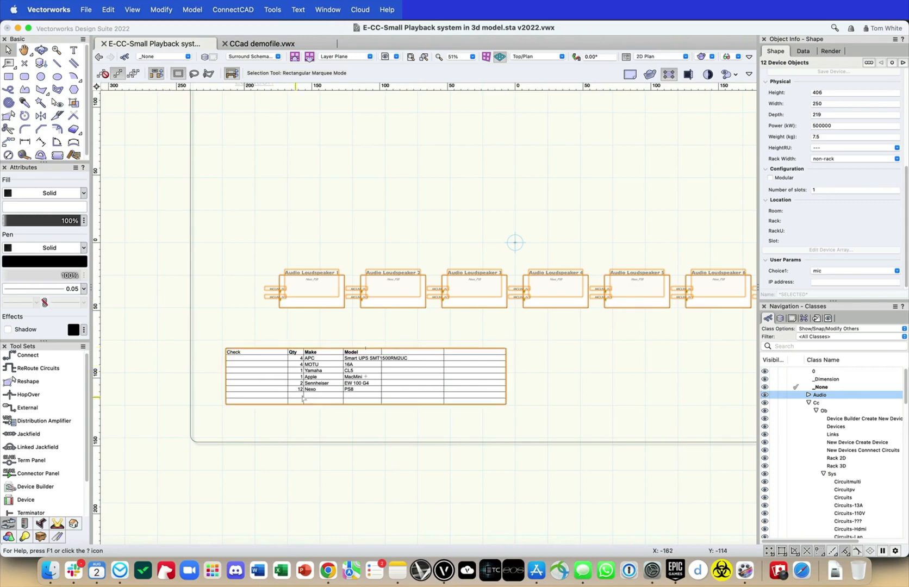
- Delete the UPS, audio interface, mixer and microphone devices in the row above and beside the schematic area
{"action": "scroll", "coordinate": [386, 441], "scroll_direction": "down", "scroll_amount": 1}
{"action": "scroll", "coordinate": [385, 442], "scroll_direction": "down", "scroll_amount": 5}
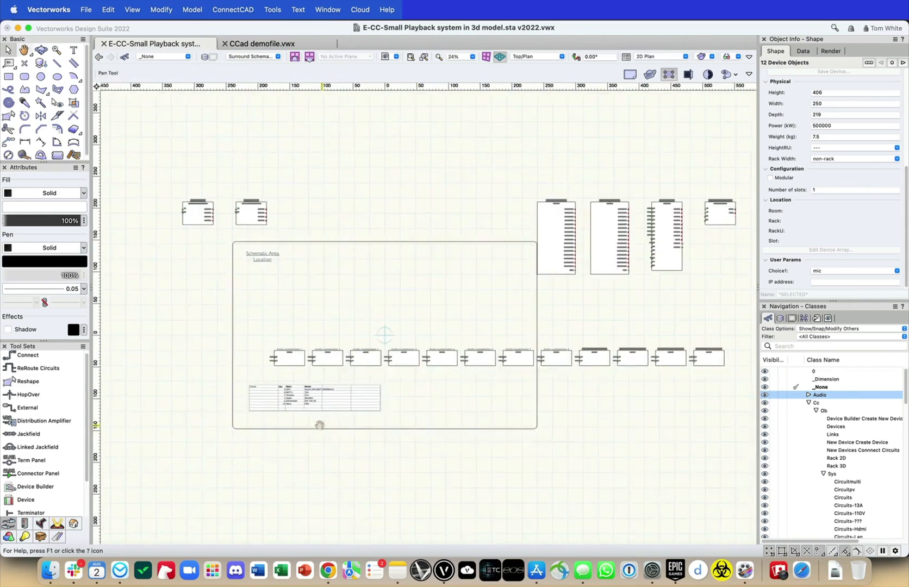
{"action": "left_click_drag", "start_coordinate": [140, 148], "coordinate": [750, 283]}
{"action": "key", "text": "Delete"}
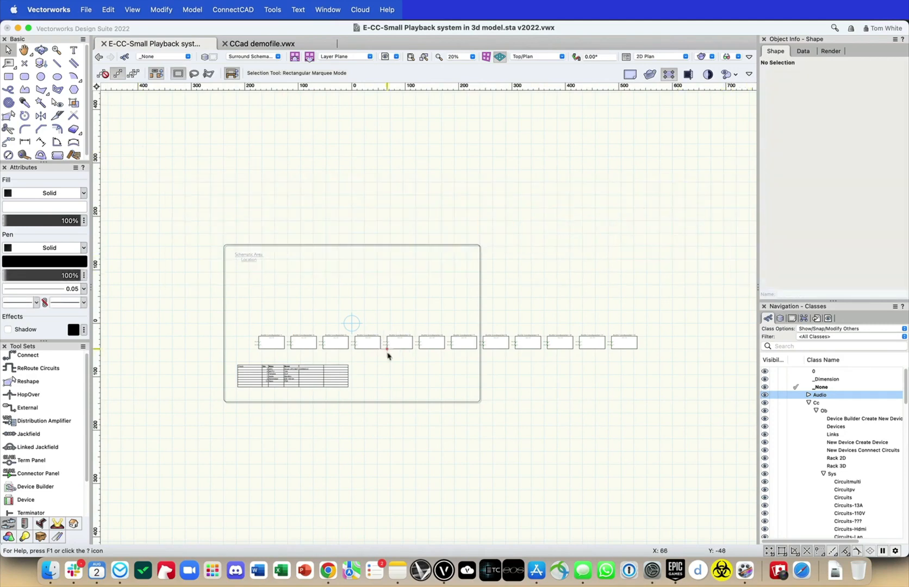
- Delete the Audio Loudspeaker 5 to 12 devices, keeping only the first four in the row
{"action": "scroll", "coordinate": [365, 327], "scroll_direction": "up", "scroll_amount": 5}
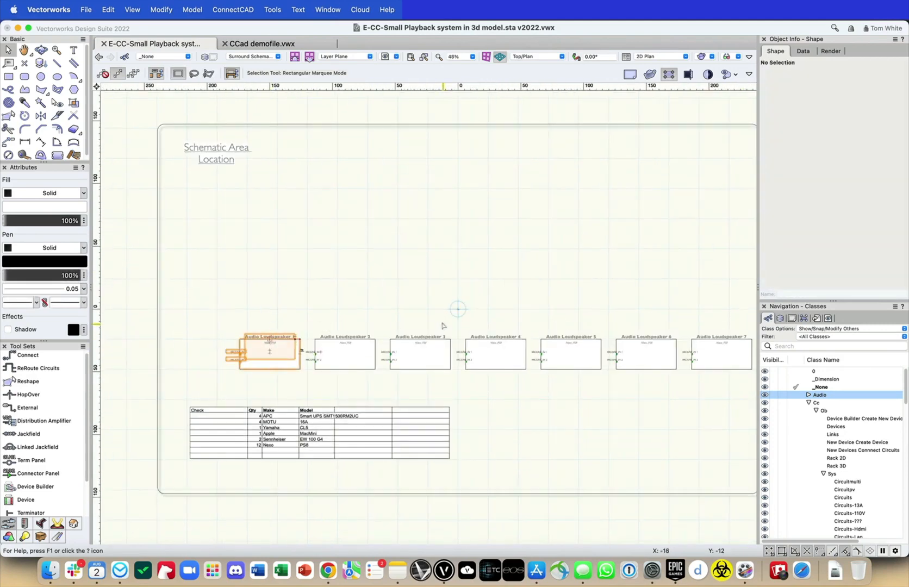
{"action": "middle_click_drag", "start_coordinate": [442, 324], "coordinate": [281, 255]}
{"action": "scroll", "coordinate": [315, 256], "scroll_direction": "down", "scroll_amount": 4}
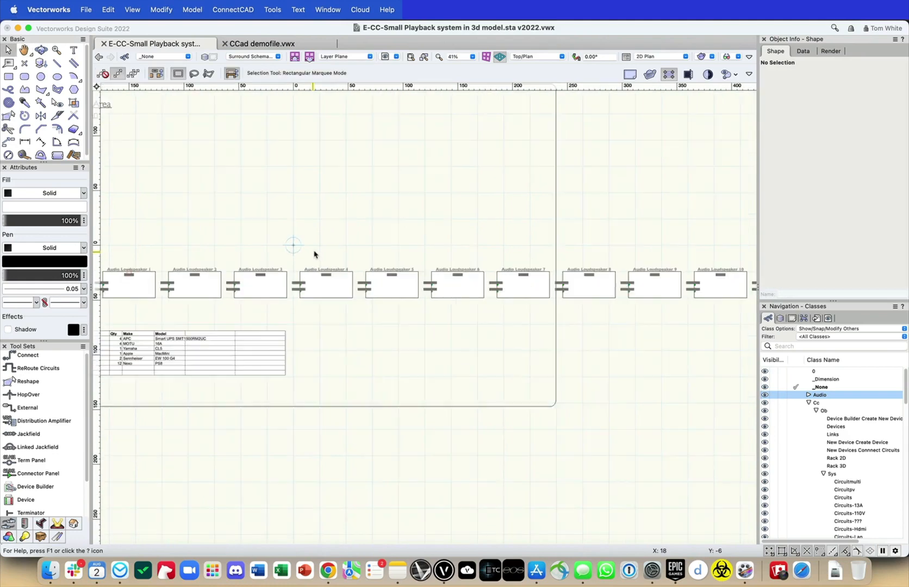
{"action": "scroll", "coordinate": [343, 229], "scroll_direction": "down", "scroll_amount": 2}
{"action": "left_click_drag", "start_coordinate": [343, 229], "coordinate": [645, 326]}
{"action": "key", "text": "Delete"}
- Move the four remaining loudspeaker devices to the upper right part of the schematic area
{"action": "left_click_drag", "start_coordinate": [400, 236], "coordinate": [129, 272]}
{"action": "left_click_drag", "start_coordinate": [221, 252], "coordinate": [388, 180]}
{"action": "scroll", "coordinate": [381, 183], "scroll_direction": "up", "scroll_amount": 2}
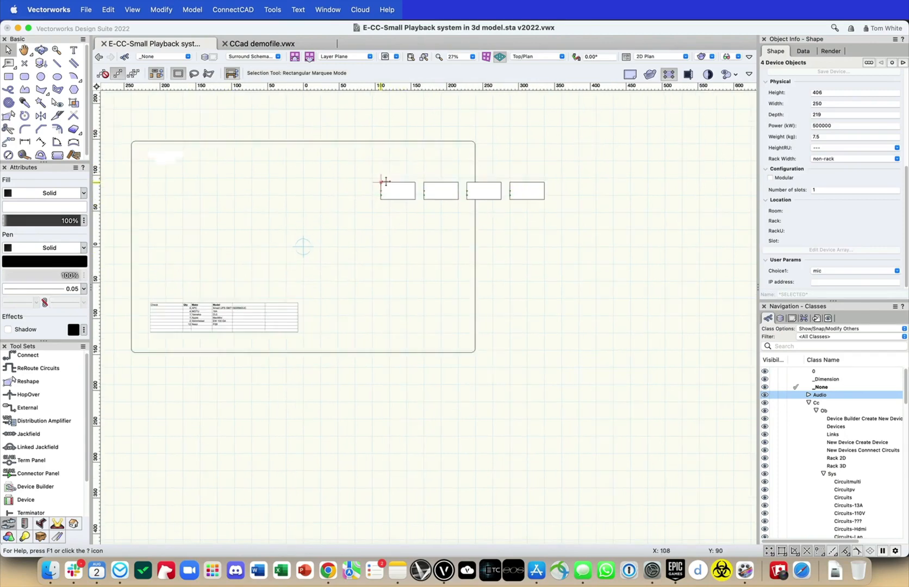
- Move Audio Loudspeaker 4 to the lower right of the schematic area and raise Audio Loudspeaker 1 above the others
{"action": "left_click", "coordinate": [463, 181]}
{"action": "left_click", "coordinate": [440, 188]}
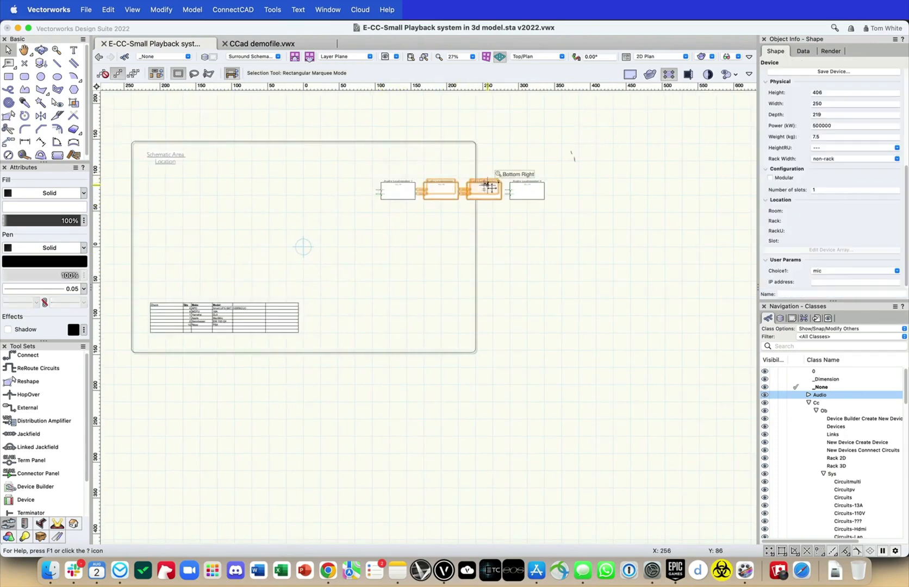
{"action": "left_click_drag", "start_coordinate": [512, 191], "coordinate": [385, 322]}
{"action": "left_click_drag", "start_coordinate": [537, 163], "coordinate": [372, 242]}
{"action": "left_click", "coordinate": [595, 138]}
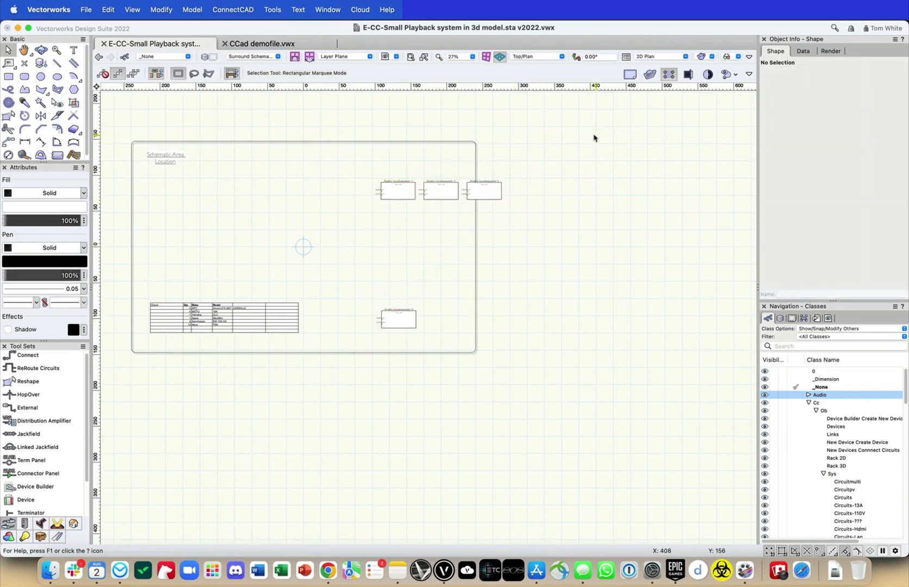
{"action": "left_click_drag", "start_coordinate": [394, 186], "coordinate": [391, 166]}
{"action": "scroll", "coordinate": [391, 166], "scroll_direction": "up", "scroll_amount": 5}
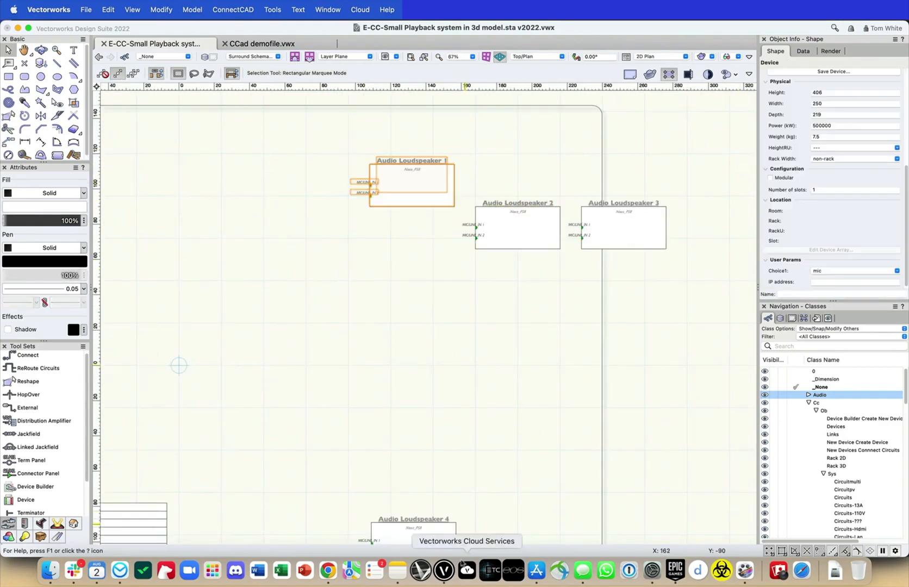
- Select all four Audio Loudspeaker devices and distribute them vertically with equal spacing
{"action": "left_click", "coordinate": [456, 242]}
{"action": "scroll", "coordinate": [490, 172], "scroll_direction": "down", "scroll_amount": 5}
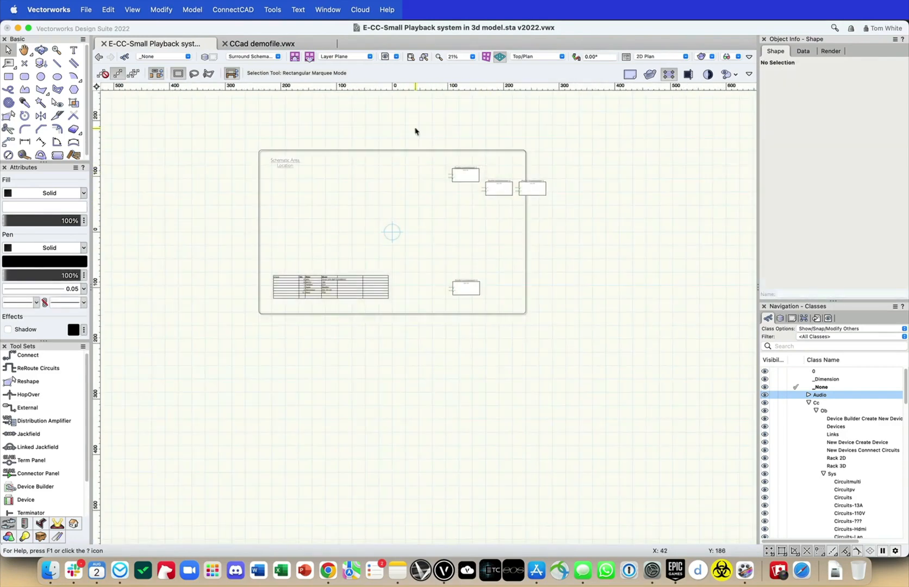
{"action": "left_click_drag", "start_coordinate": [415, 131], "coordinate": [666, 360]}
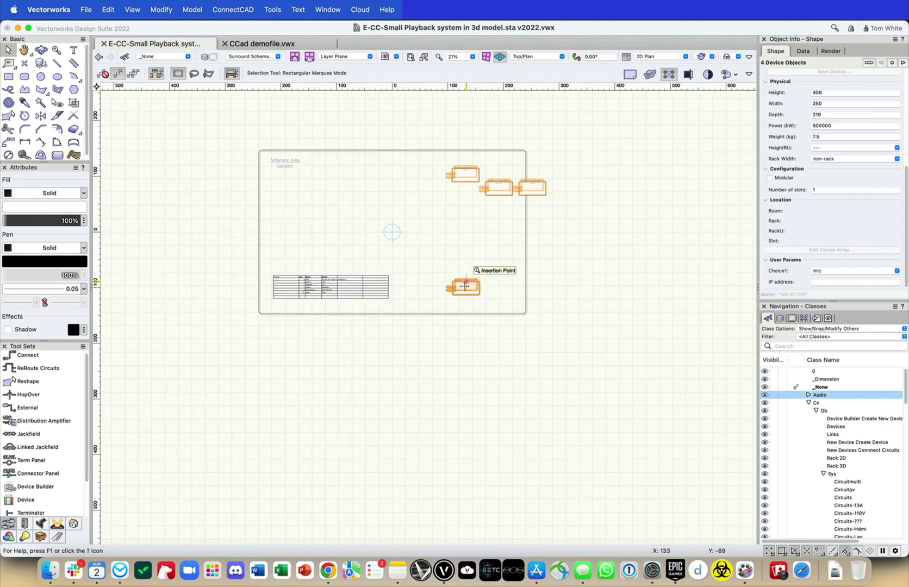
{"action": "right_click", "coordinate": [463, 287]}
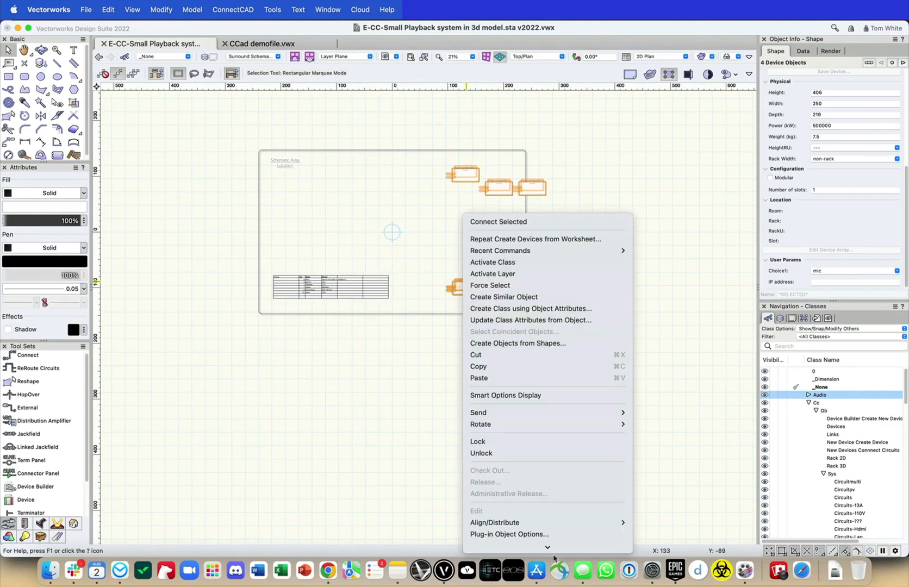
{"action": "mouse_move", "coordinate": [565, 525]}
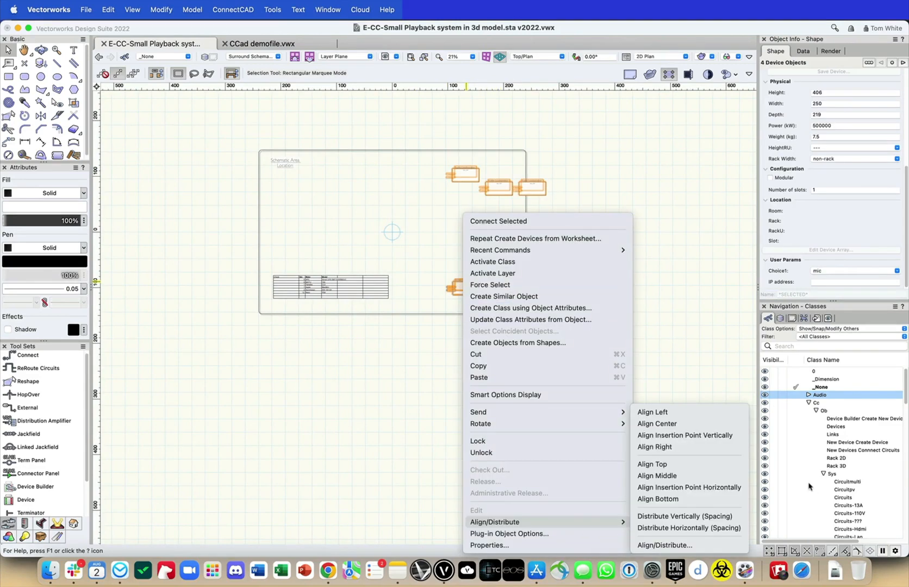
{"action": "left_click", "coordinate": [727, 524]}
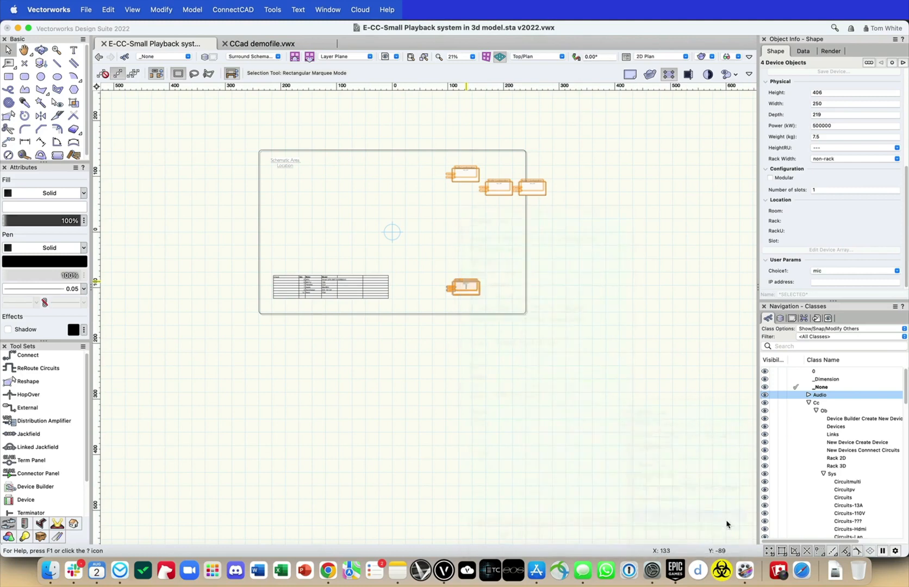
- Align the four loudspeaker devices to their left edges so they form a single column, then clear the selection
{"action": "right_click", "coordinate": [462, 287]}
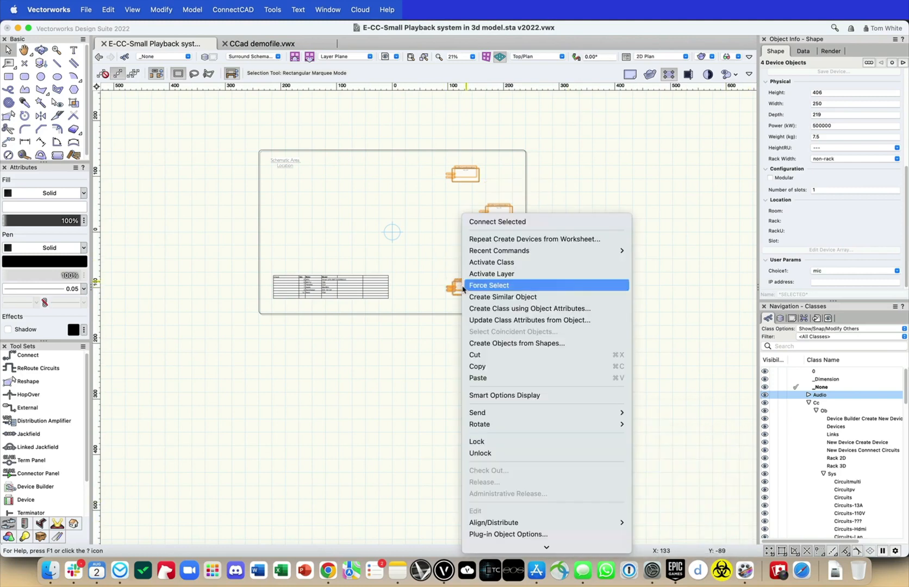
{"action": "mouse_move", "coordinate": [530, 522]}
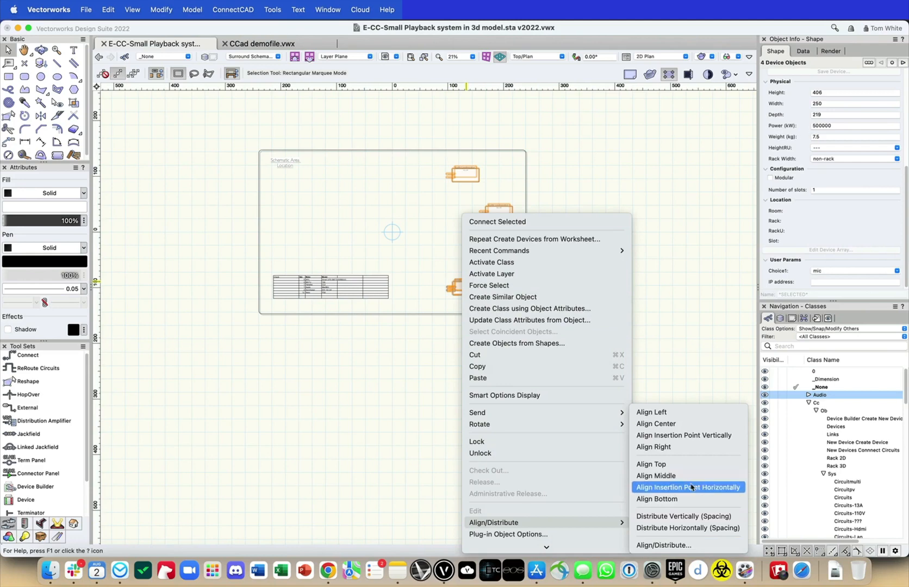
{"action": "left_click", "coordinate": [689, 412]}
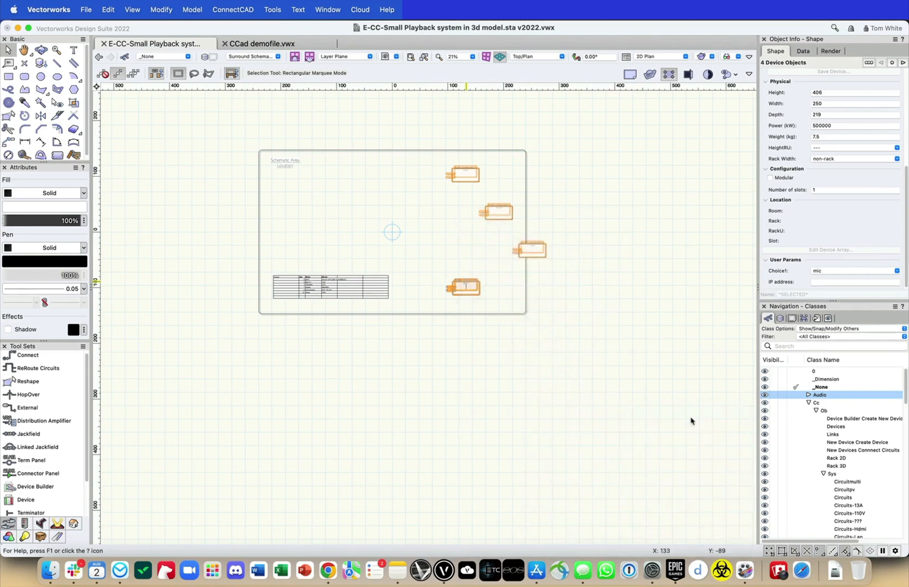
{"action": "scroll", "coordinate": [476, 252], "scroll_direction": "up", "scroll_amount": 3}
{"action": "left_click", "coordinate": [542, 331]}
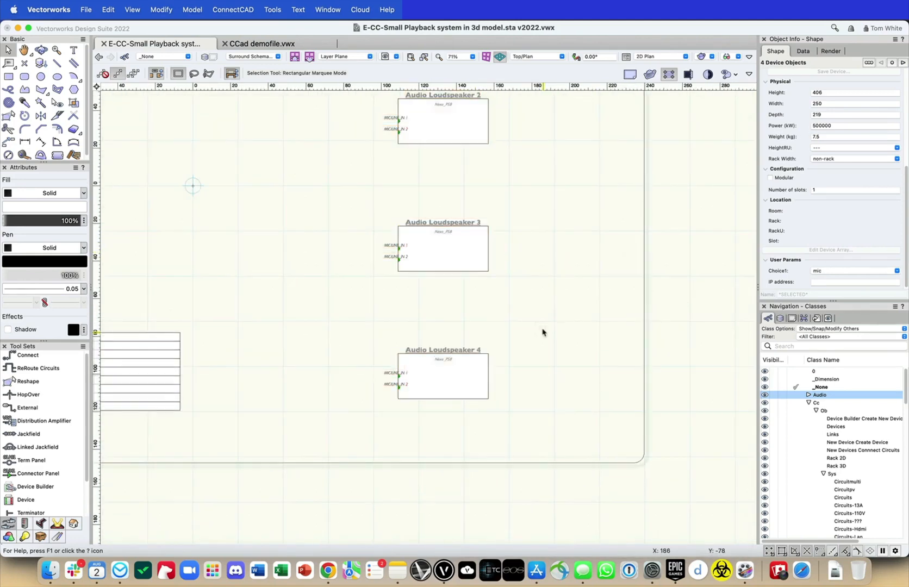
- Start building a device with the Device Builder tool in the empty left half of the schematic area, above the equipment list
{"action": "mouse_move", "coordinate": [545, 332]}
{"action": "middle_mouse_down"}
{"action": "mouse_move", "coordinate": [558, 361]}
{"action": "mouse_move", "coordinate": [631, 438]}
{"action": "middle_mouse_up"}
{"action": "scroll", "coordinate": [632, 439], "scroll_direction": "down", "scroll_amount": 3}
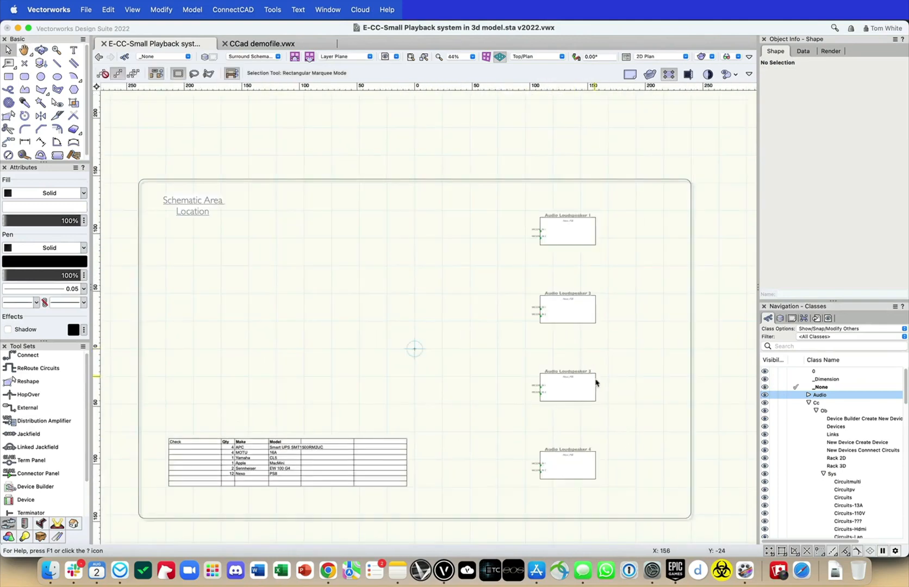
{"action": "left_click_drag", "start_coordinate": [595, 376], "coordinate": [595, 293]}
{"action": "key", "text": "x"}
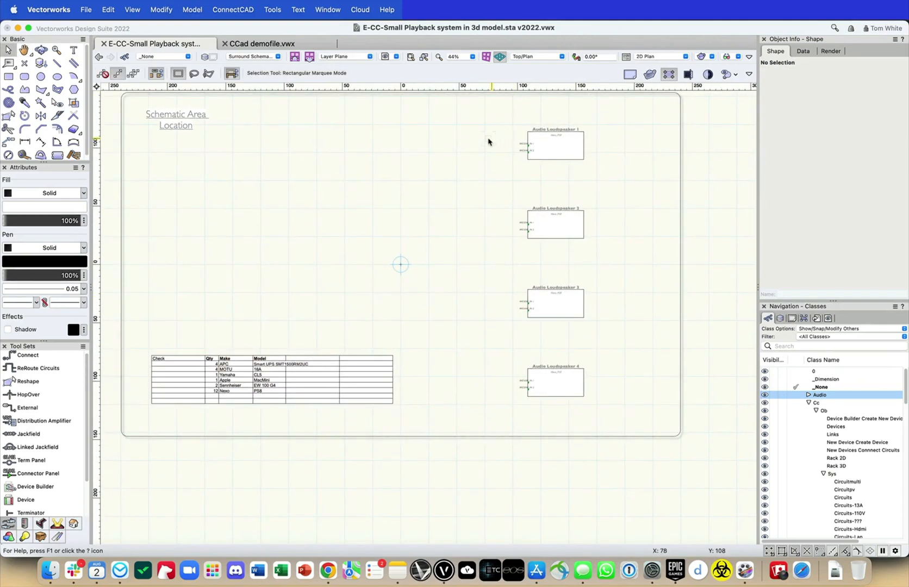
{"action": "middle_click_drag", "start_coordinate": [245, 276], "coordinate": [277, 314]}
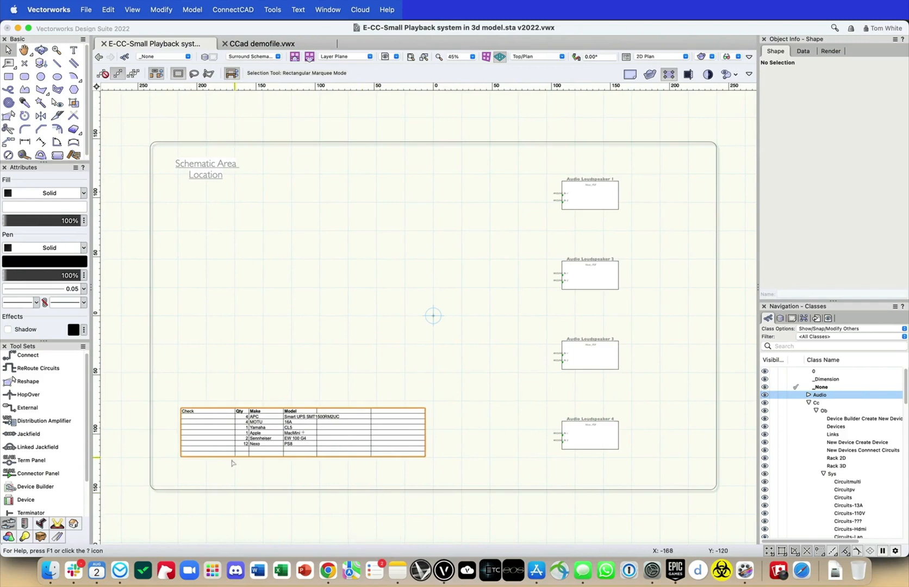
{"action": "left_click", "coordinate": [36, 487]}
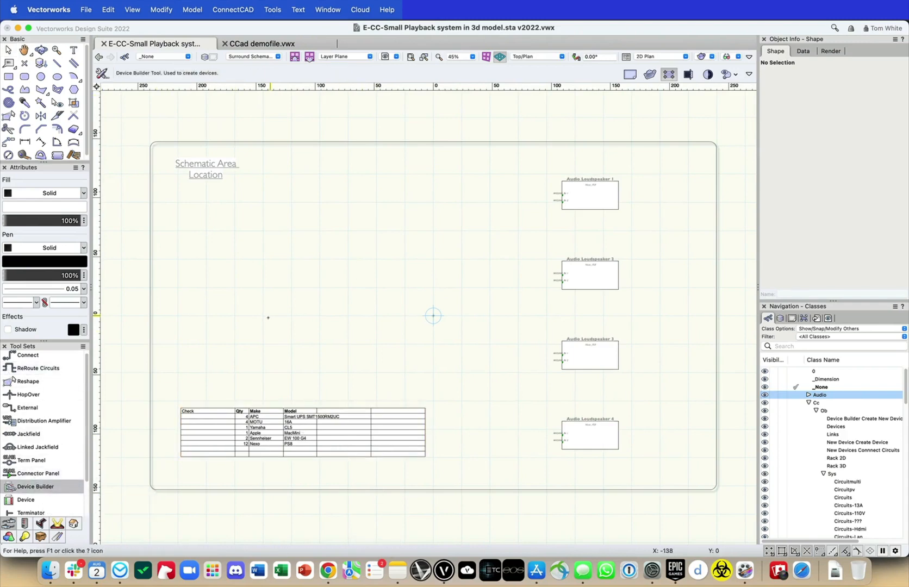
{"action": "left_click", "coordinate": [282, 276]}
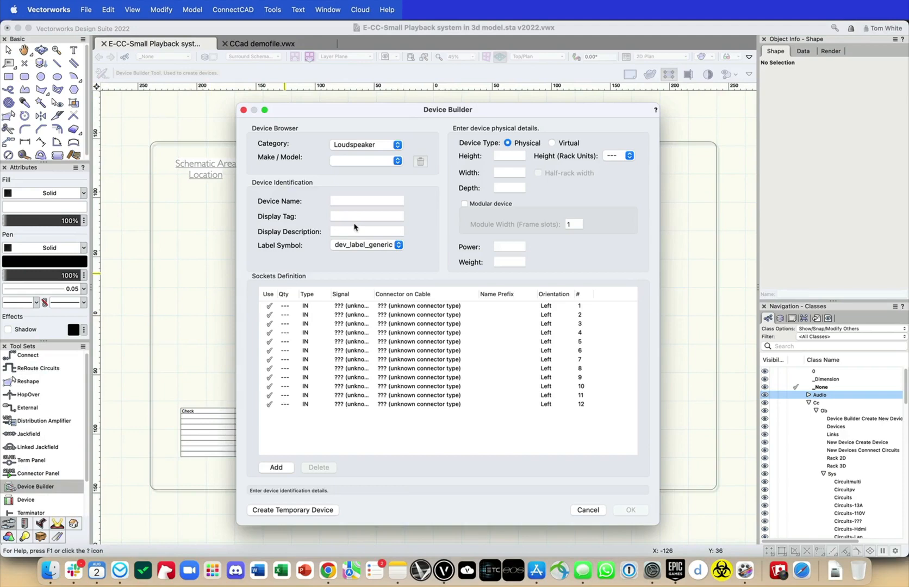
- Add a new make/model for the device with make 3M, model TW Amp and category None
{"action": "left_click", "coordinate": [390, 144]}
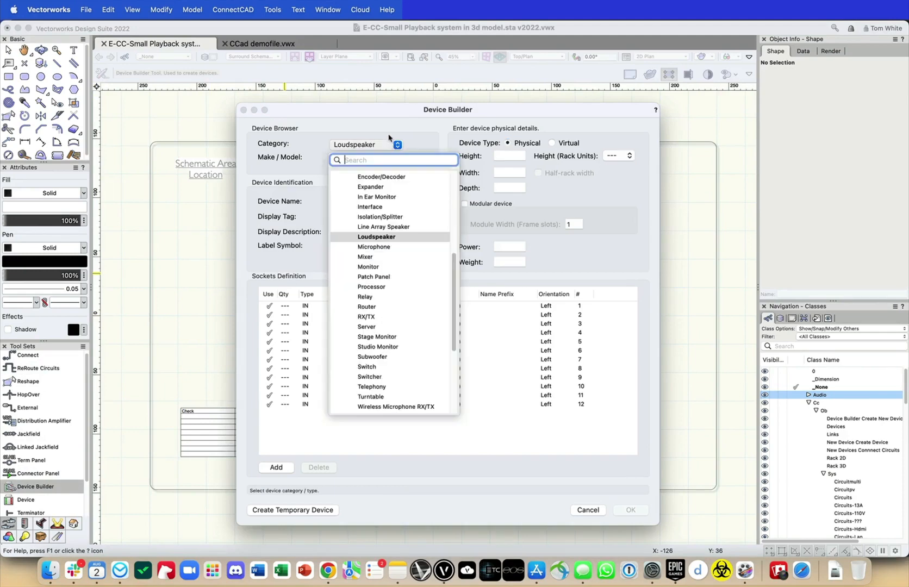
{"action": "left_click", "coordinate": [360, 145]}
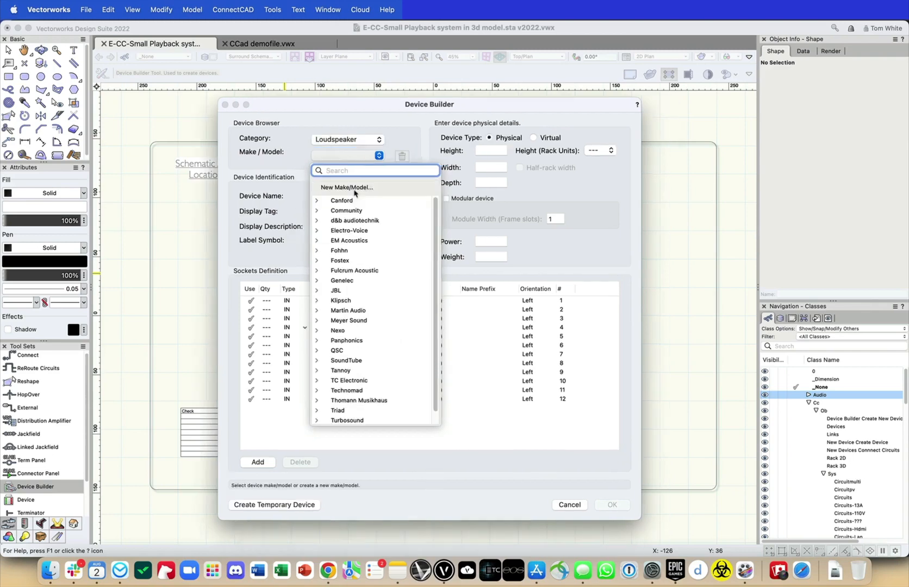
{"action": "left_click", "coordinate": [354, 190]}
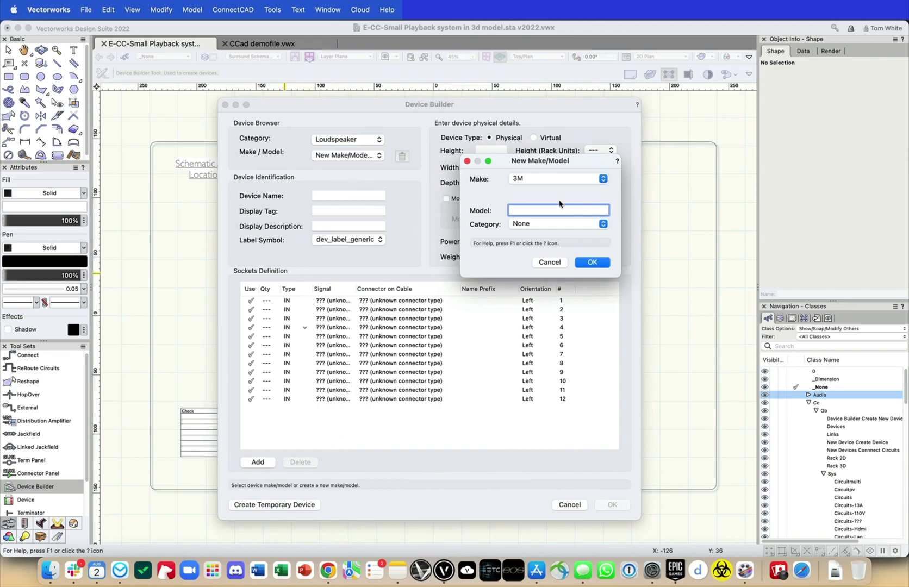
{"action": "type", "text": "TW Amp"}
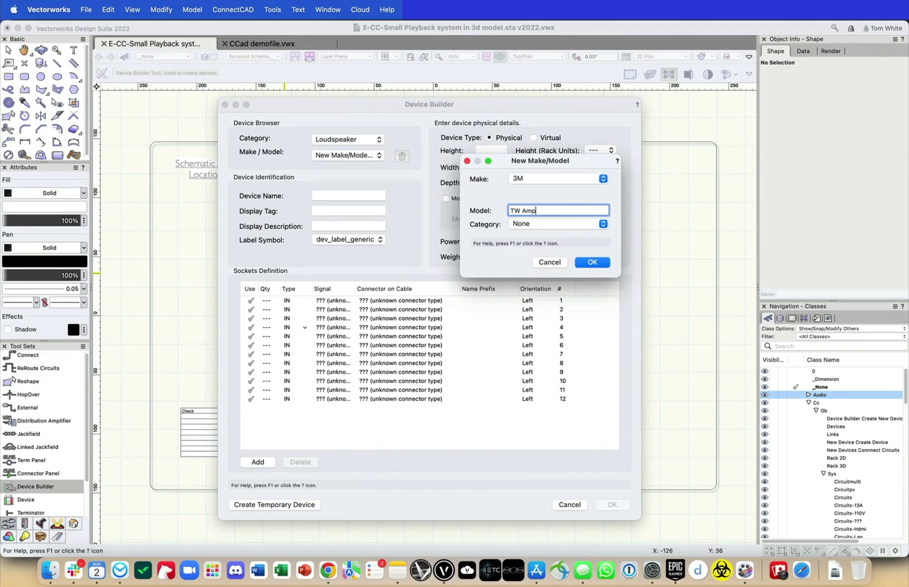
{"action": "left_click", "coordinate": [593, 262]}
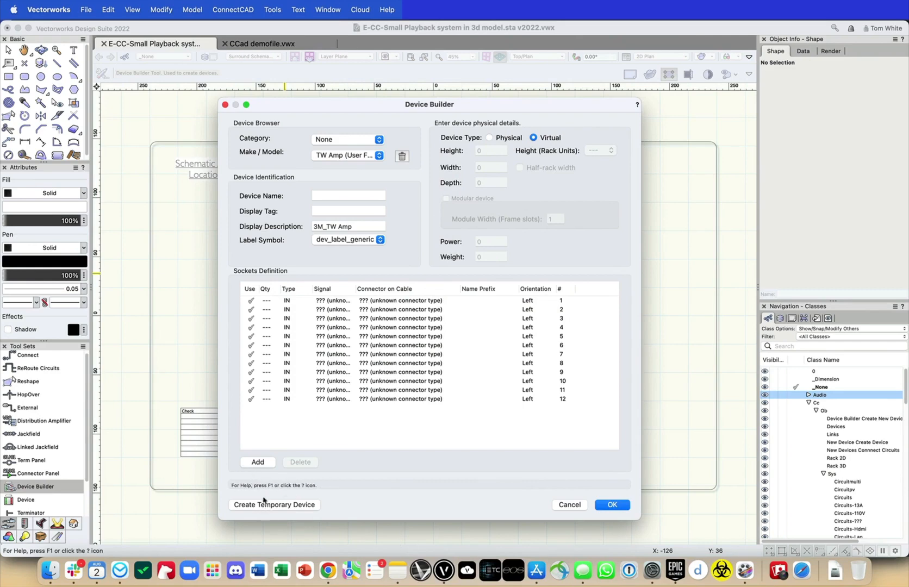
- Set the first socket row's quantity to 2, and the second row's quantity to 4 with type OUT
{"action": "left_click", "coordinate": [269, 301]}
{"action": "left_click", "coordinate": [270, 301]}
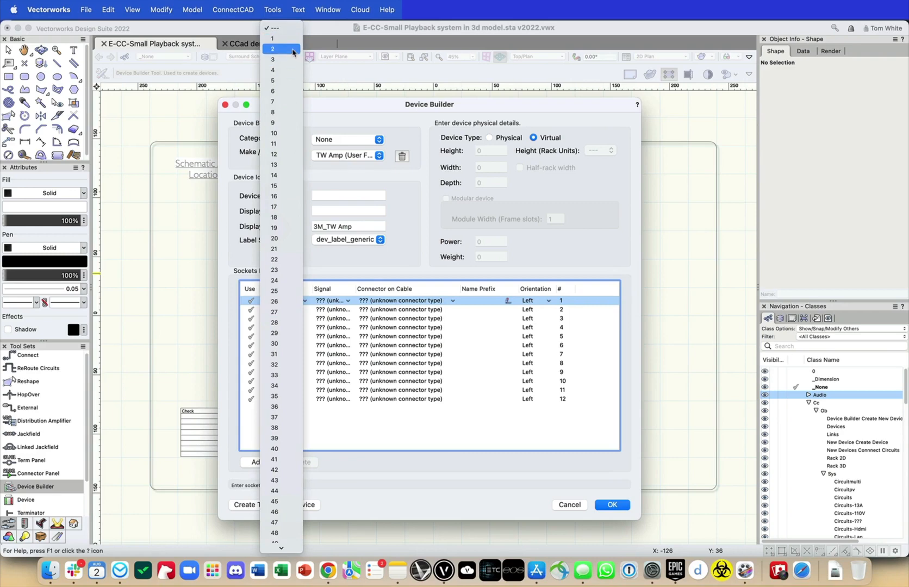
{"action": "key", "text": "Return"}
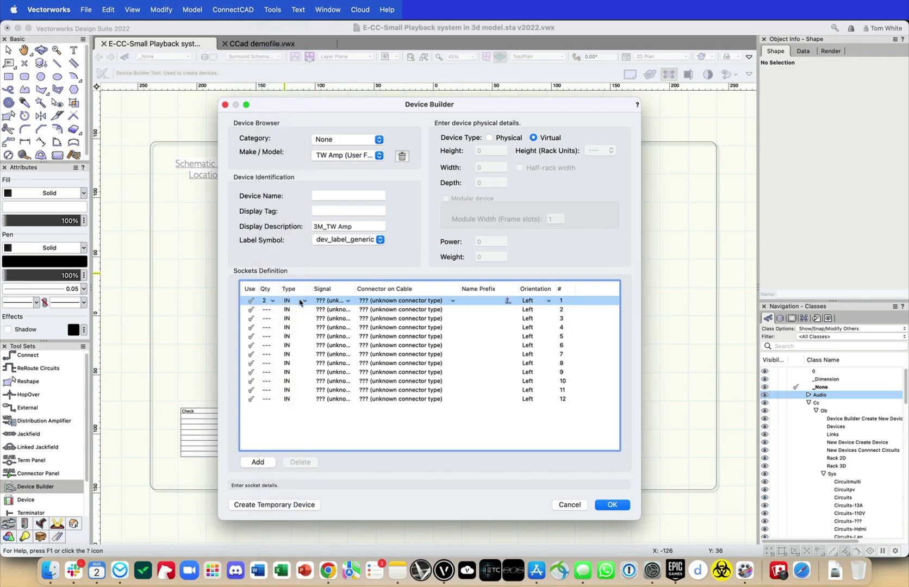
{"action": "left_click", "coordinate": [271, 310]}
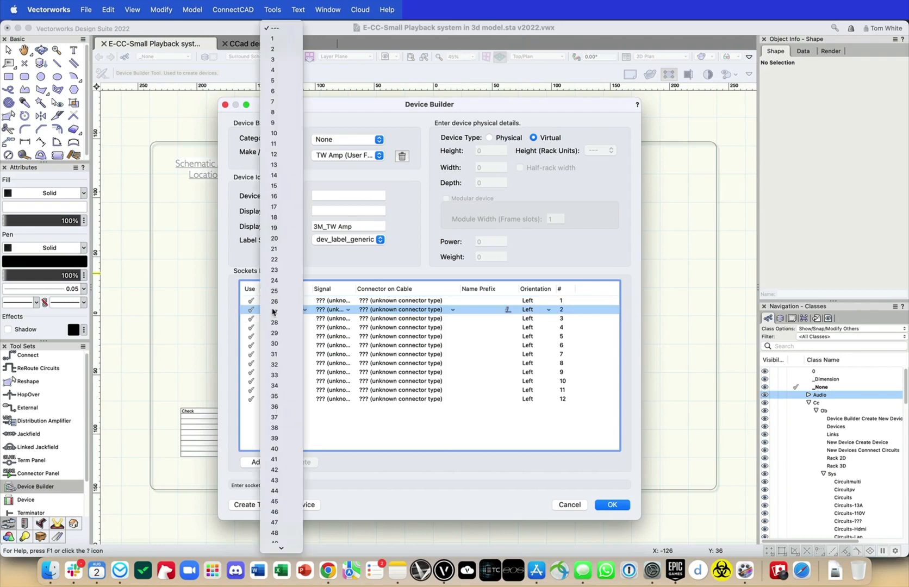
{"action": "left_click", "coordinate": [291, 74]}
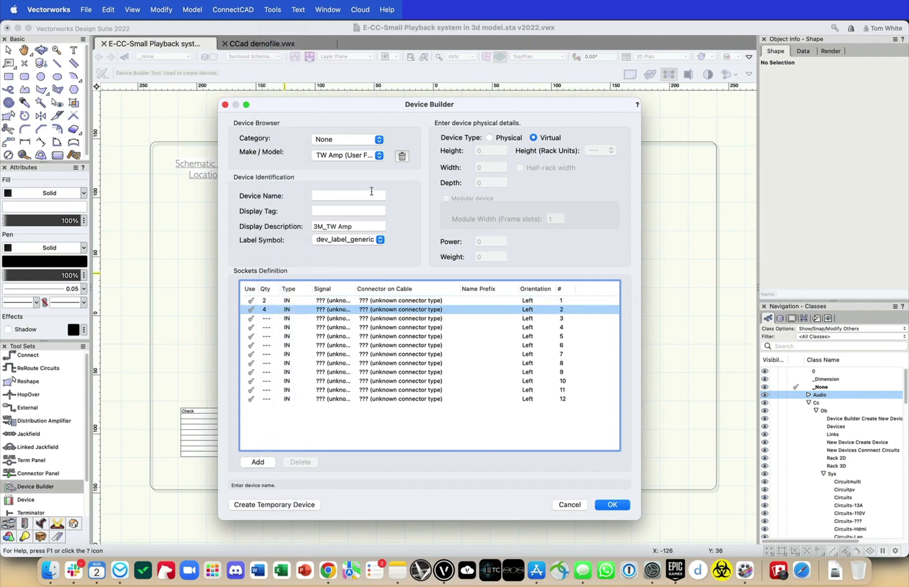
{"action": "left_click", "coordinate": [302, 314]}
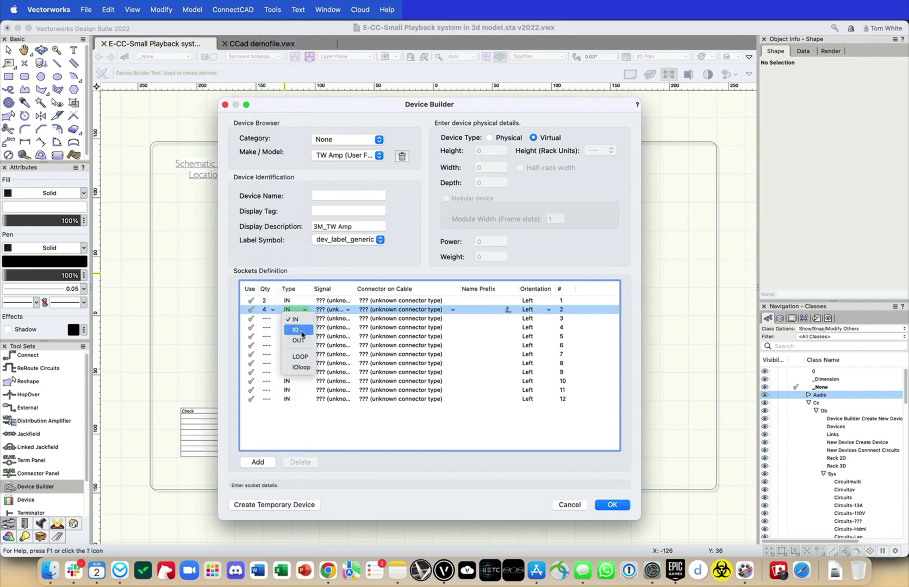
{"action": "left_click", "coordinate": [297, 328]}
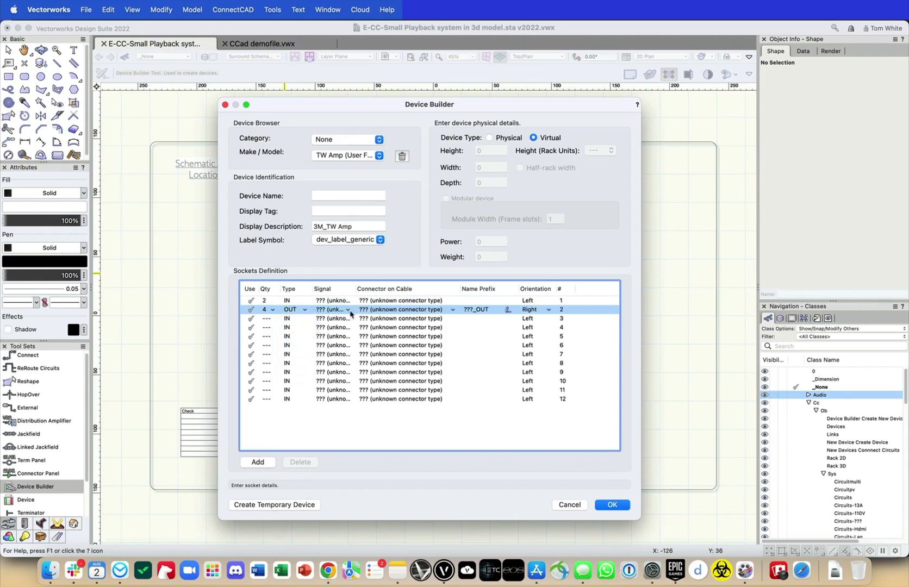
- Set the signal of the four-output socket row to SPEAK (speaker-level analog audio)
{"action": "left_click", "coordinate": [349, 311]}
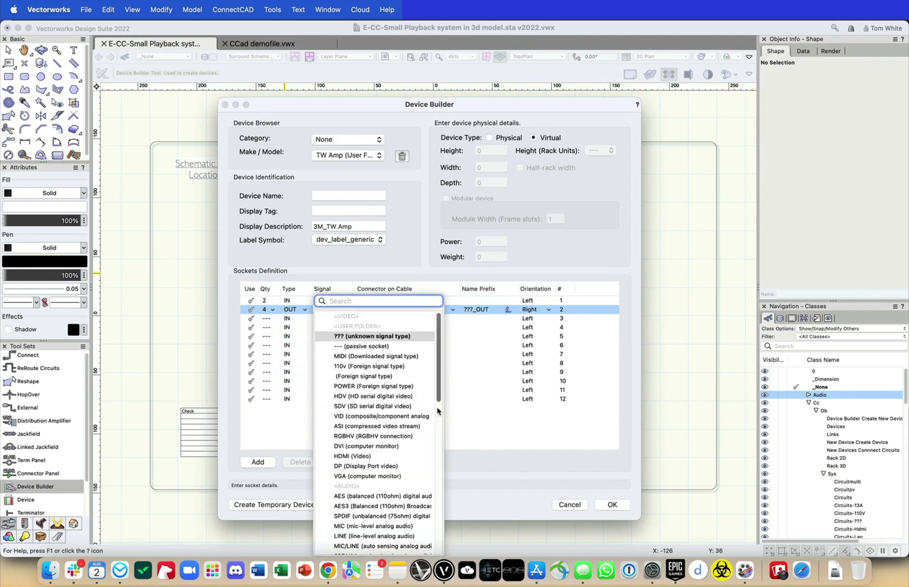
{"action": "type", "text": "line"}
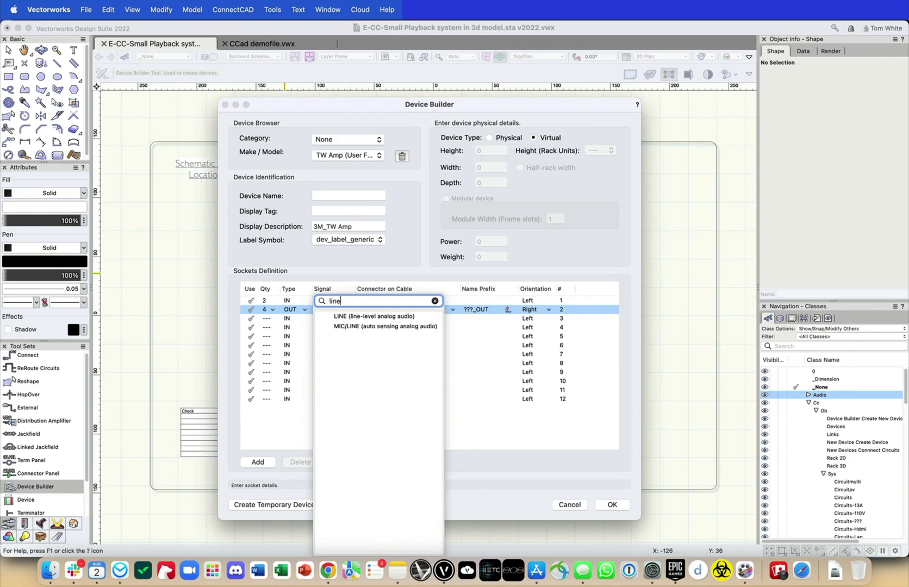
{"action": "key", "text": "BackSpace"}
{"action": "key", "text": "BackSpace"}
{"action": "key", "text": "BackSpace"}
{"action": "key", "text": "BackSpace"}
{"action": "type", "text": "sp"}
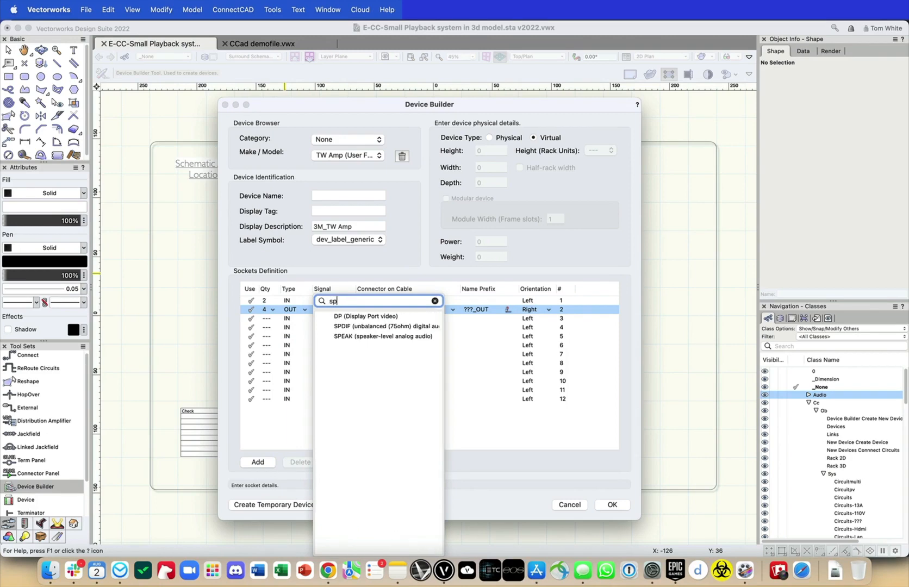
{"action": "left_click", "coordinate": [382, 338]}
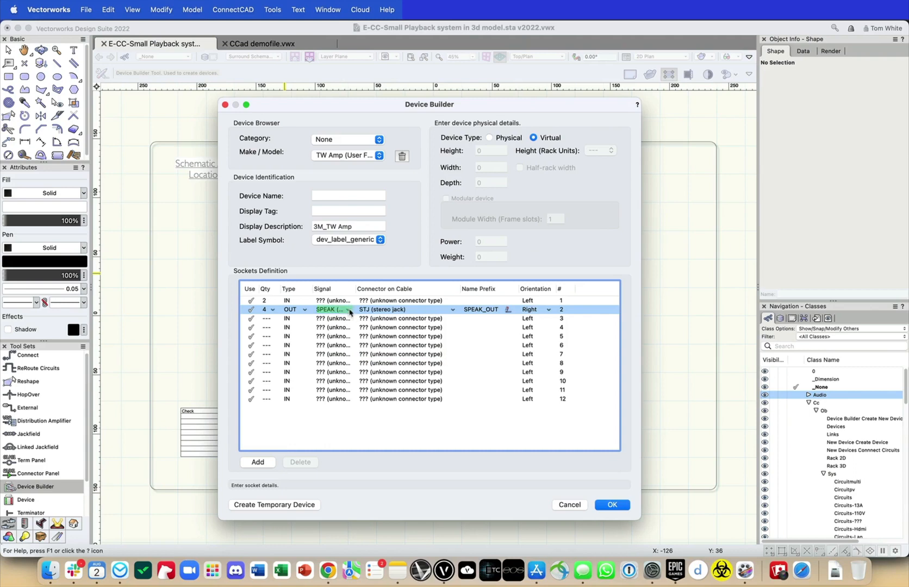
{"action": "left_click", "coordinate": [349, 310]}
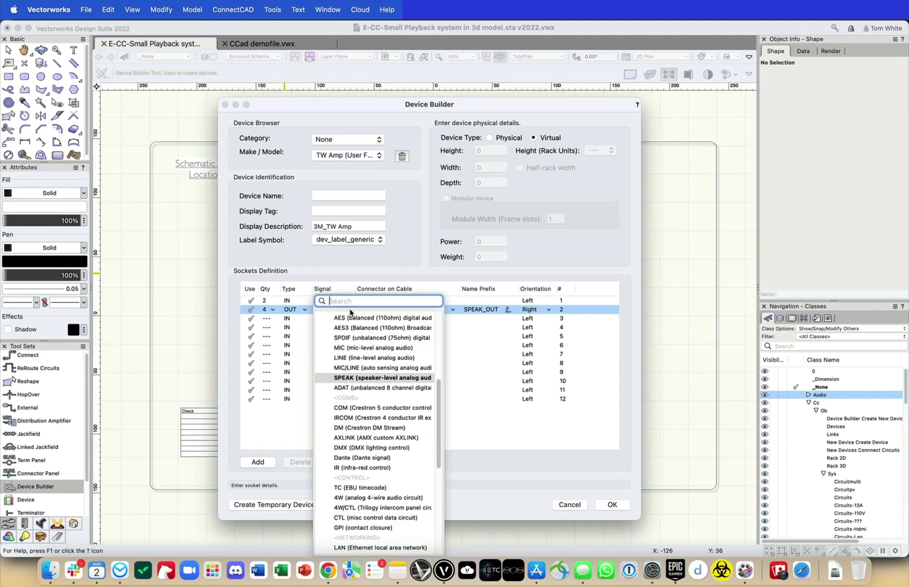
{"action": "left_click", "coordinate": [480, 387]}
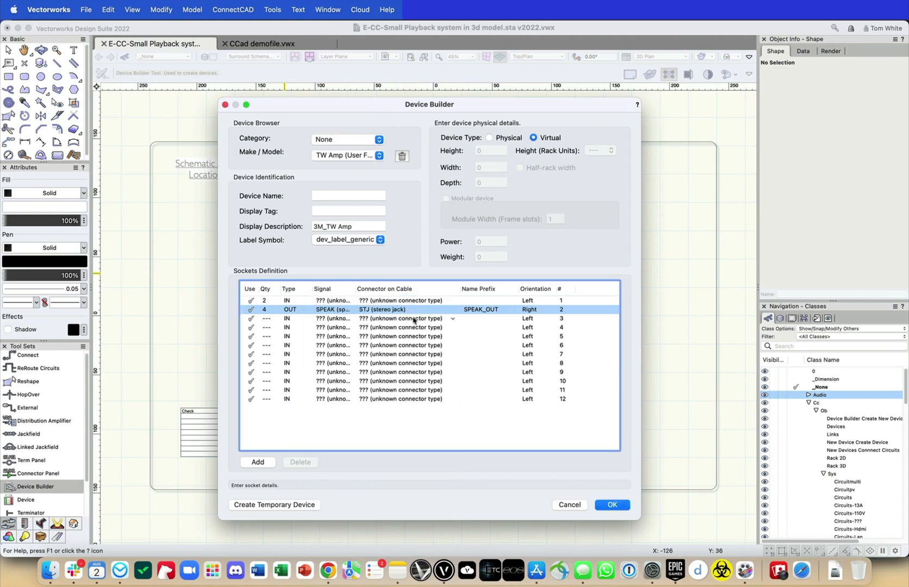
- Set the output row's cable connector to NL4FC (Speakon female) and select the two-input socket row
{"action": "left_click", "coordinate": [435, 310]}
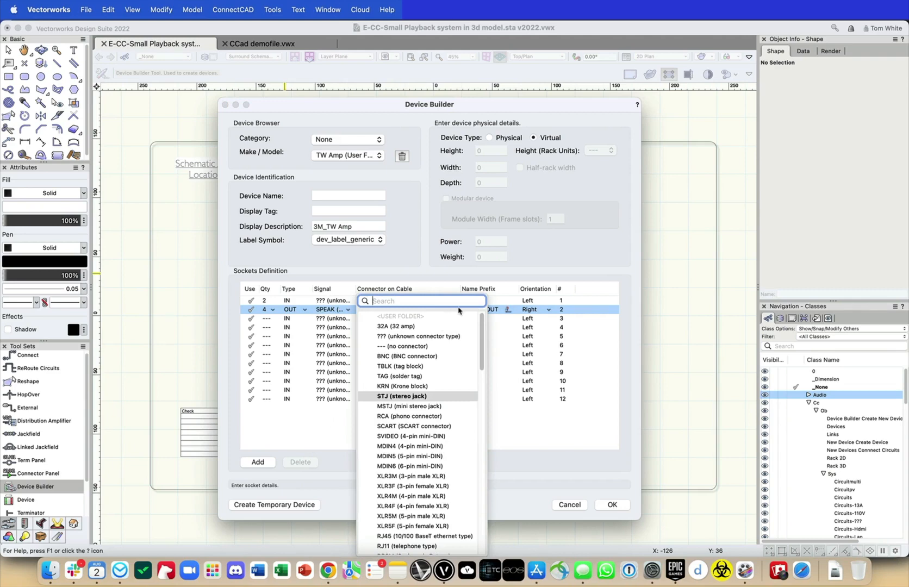
{"action": "type", "text": "NL"}
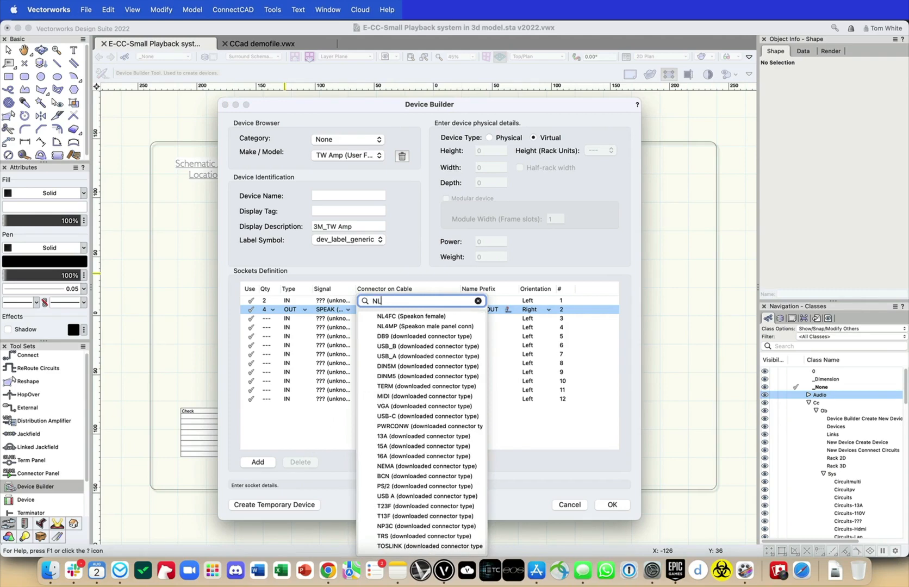
{"action": "left_click", "coordinate": [437, 318]}
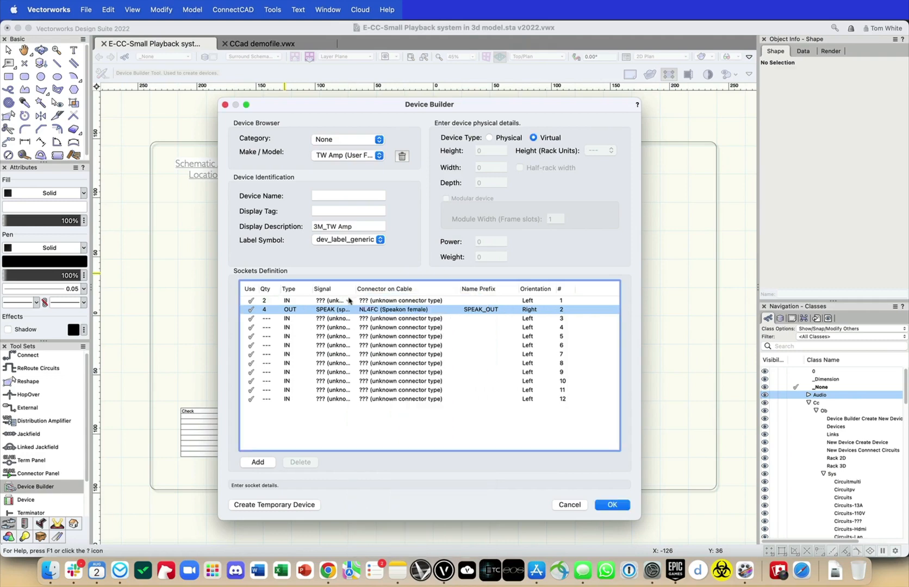
{"action": "left_click", "coordinate": [425, 302]}
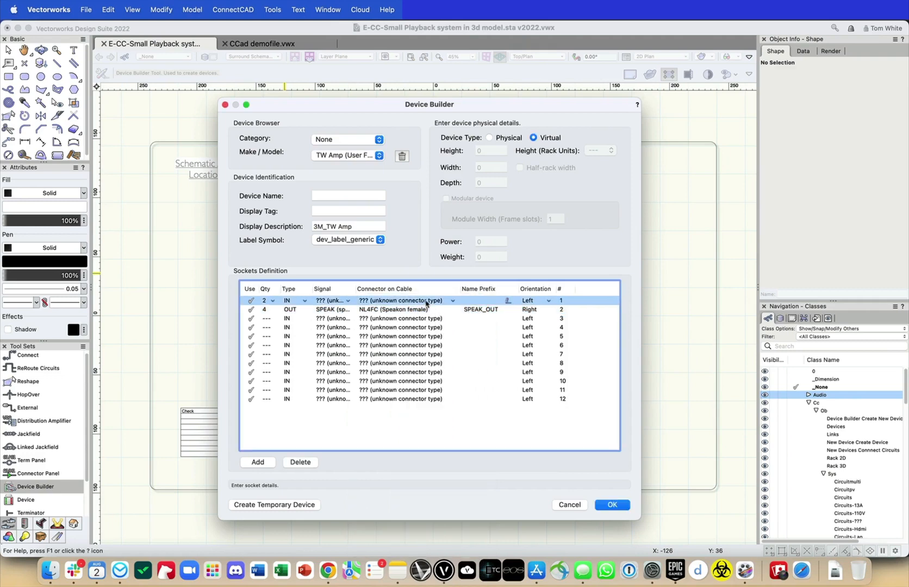
- Choose XLR3M (3-pin male XLR) as the cable connector for the two-input socket row
{"action": "left_click", "coordinate": [426, 303]}
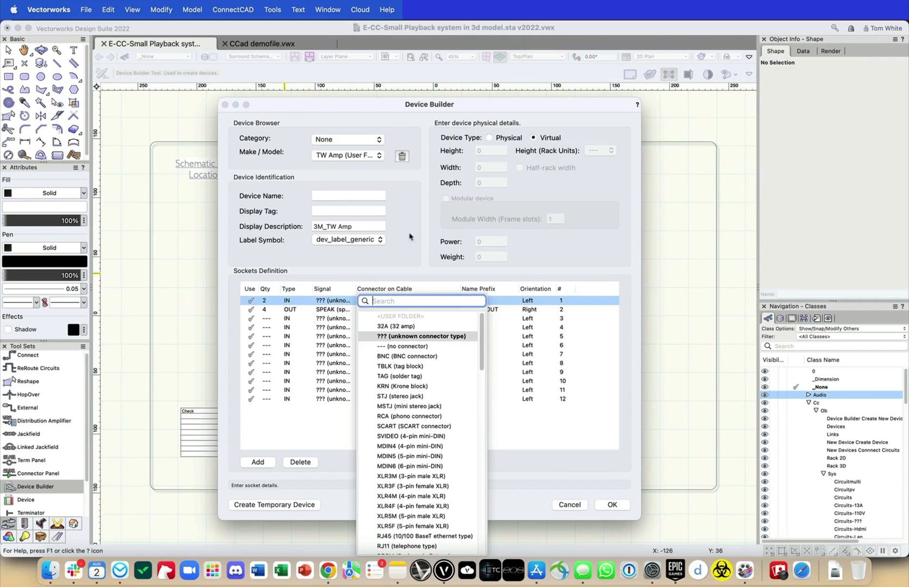
{"action": "type", "text": "XLR"}
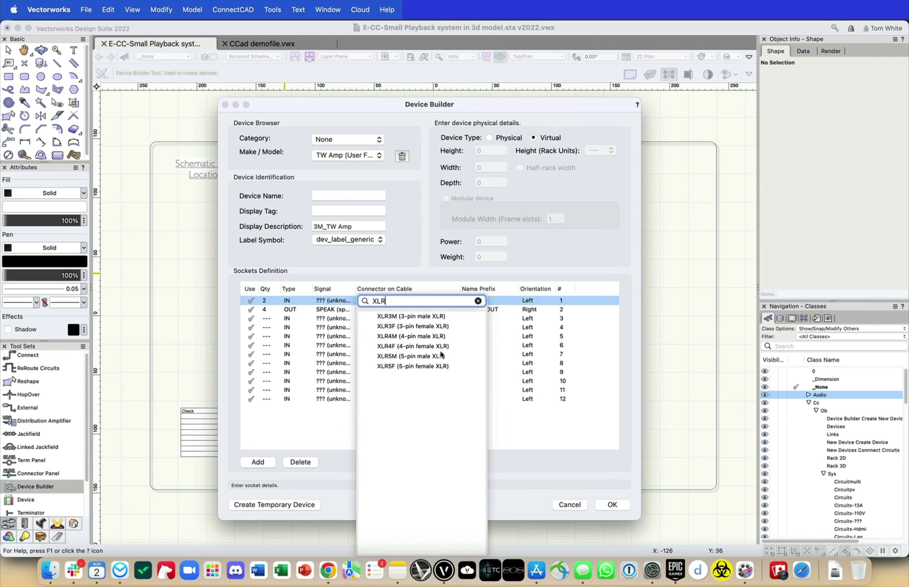
{"action": "left_click", "coordinate": [439, 317]}
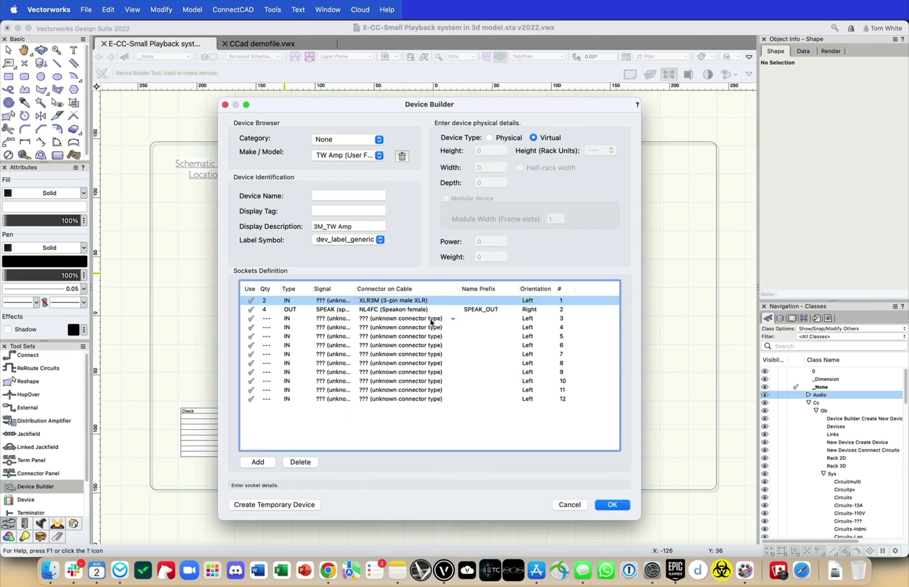
- Set the two-input row's signal to LINE (line-level analog audio) and its cable connector to XLR3M (3-pin male XLR)
{"action": "left_click", "coordinate": [340, 303]}
{"action": "type", "text": "line"}
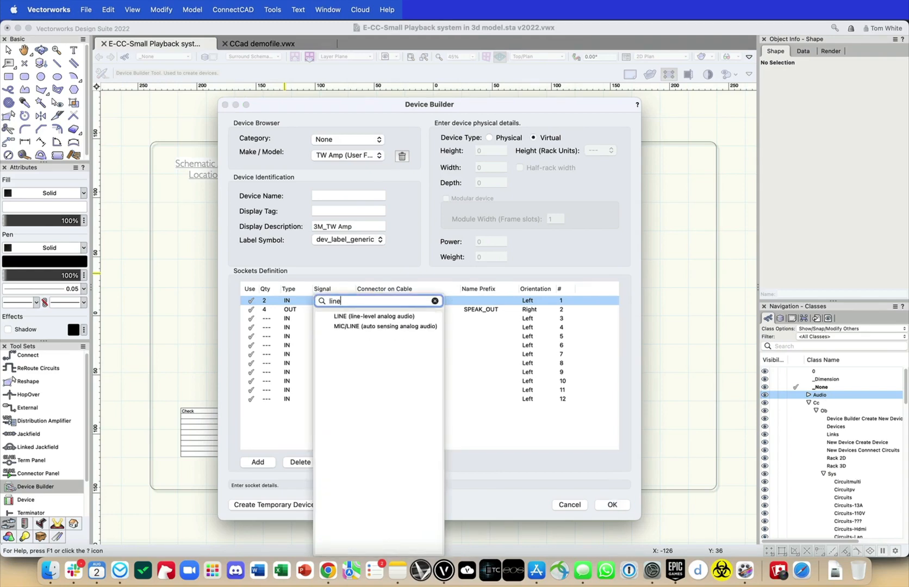
{"action": "left_click", "coordinate": [376, 316]}
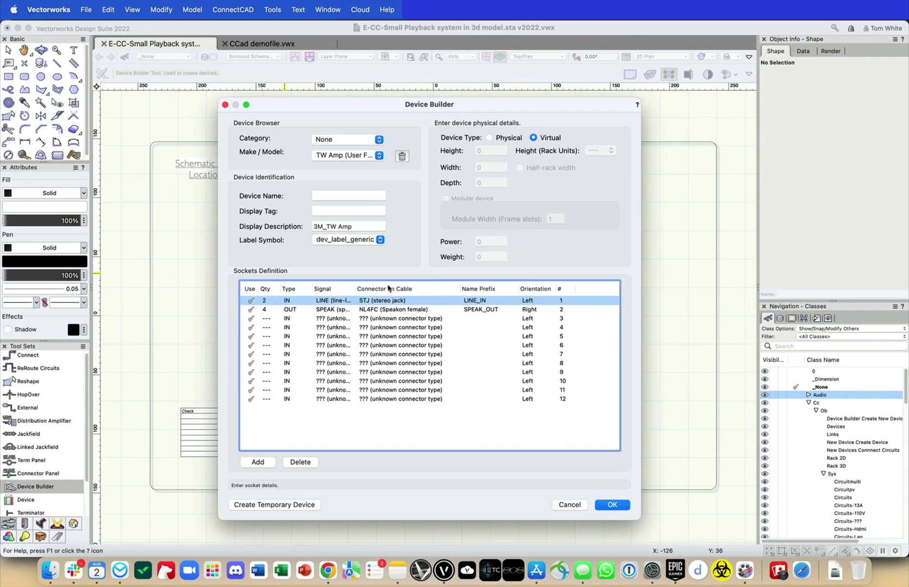
{"action": "left_click", "coordinate": [387, 302]}
{"action": "type", "text": "xL"}
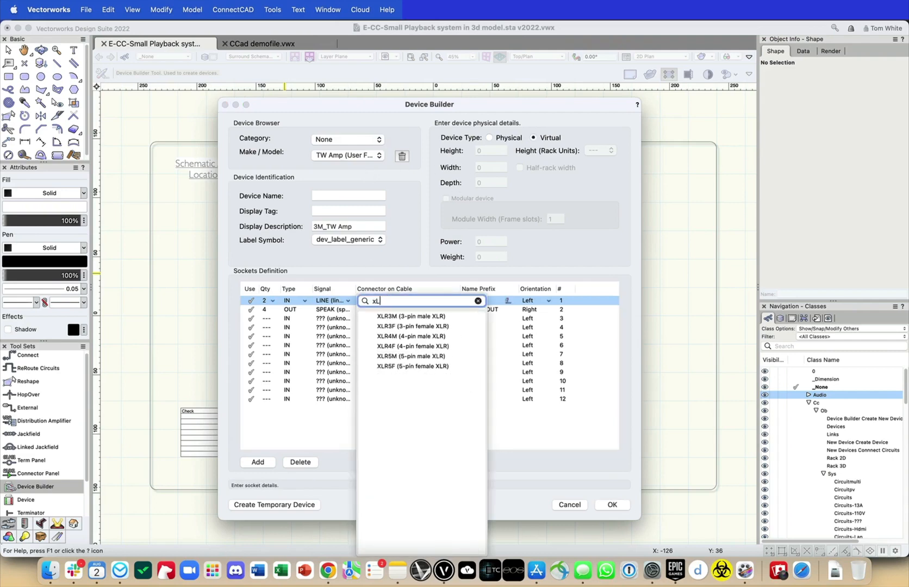
{"action": "type", "text": "R"}
{"action": "left_click", "coordinate": [442, 317]}
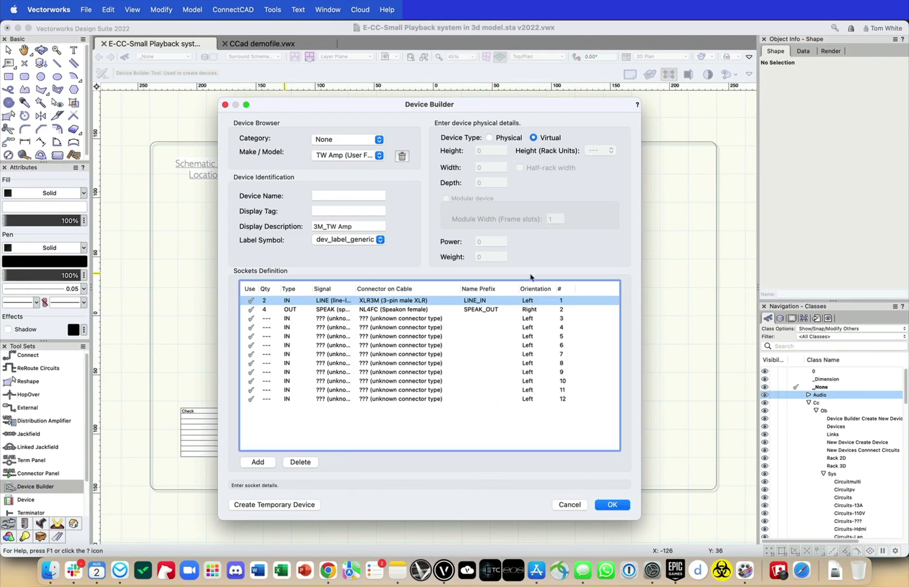
- Set the third socket row's quantity to 1 and its signal to POWER (Foreign signal type)
{"action": "left_click", "coordinate": [269, 321]}
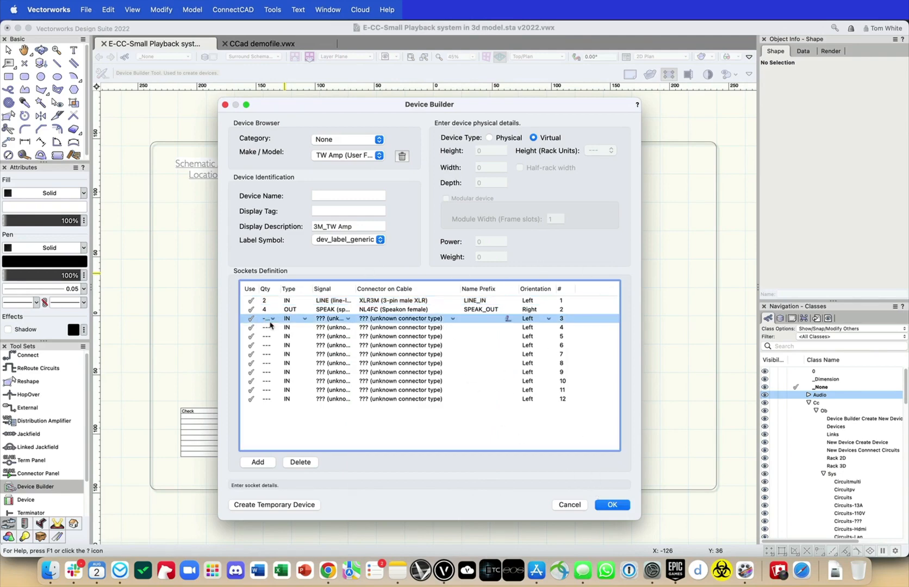
{"action": "left_click", "coordinate": [270, 320]}
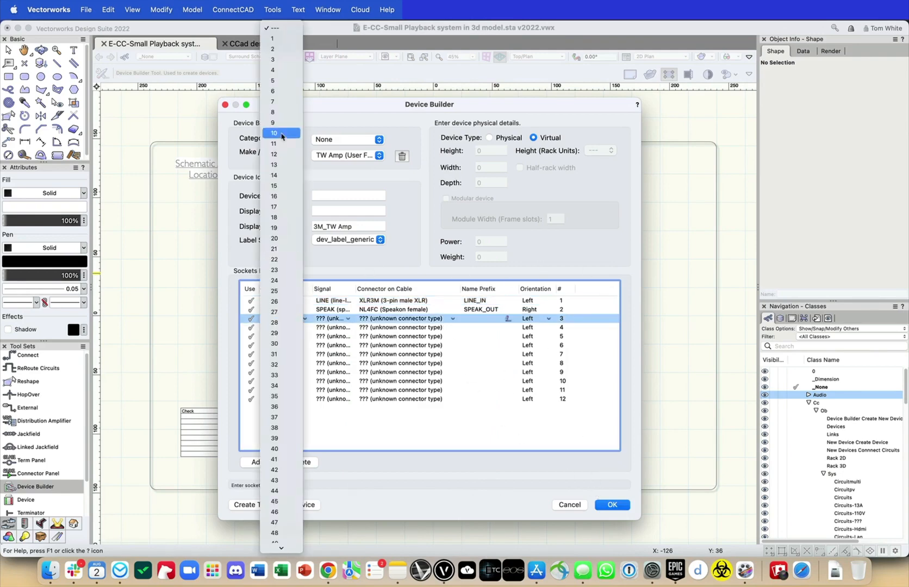
{"action": "left_click", "coordinate": [281, 46]}
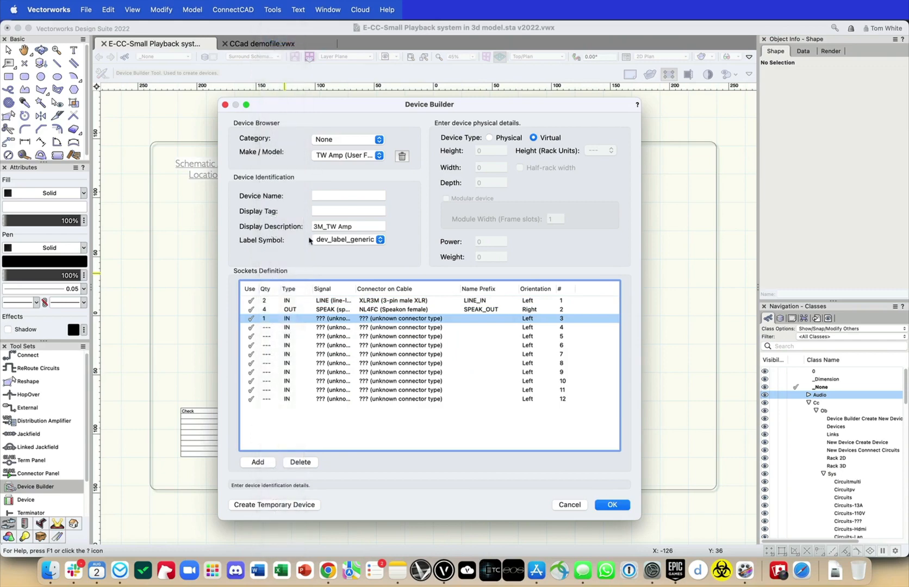
{"action": "left_click", "coordinate": [347, 321]}
{"action": "type", "text": "16"}
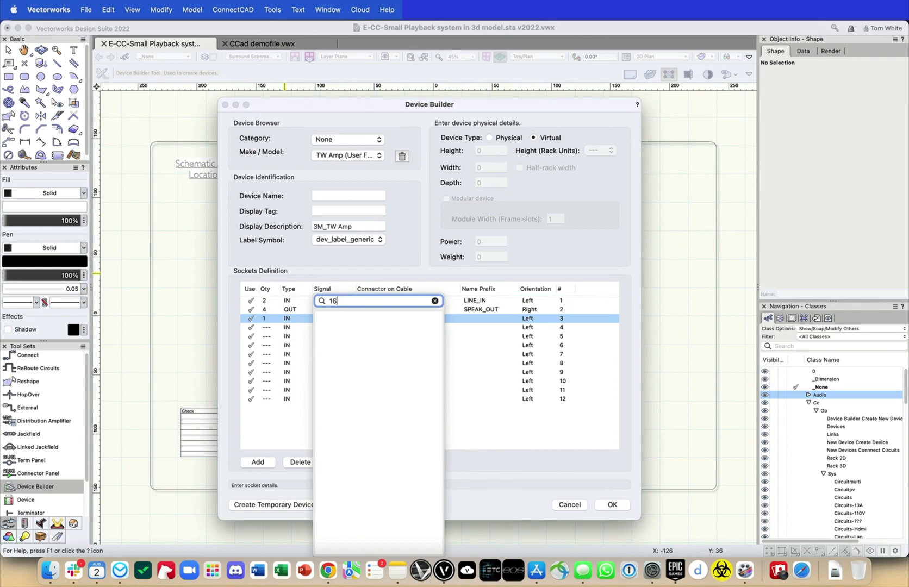
{"action": "key", "text": "BackSpace"}
{"action": "key", "text": "BackSpace"}
{"action": "type", "text": "pw"}
{"action": "key", "text": "BackSpace"}
{"action": "key", "text": "BackSpace"}
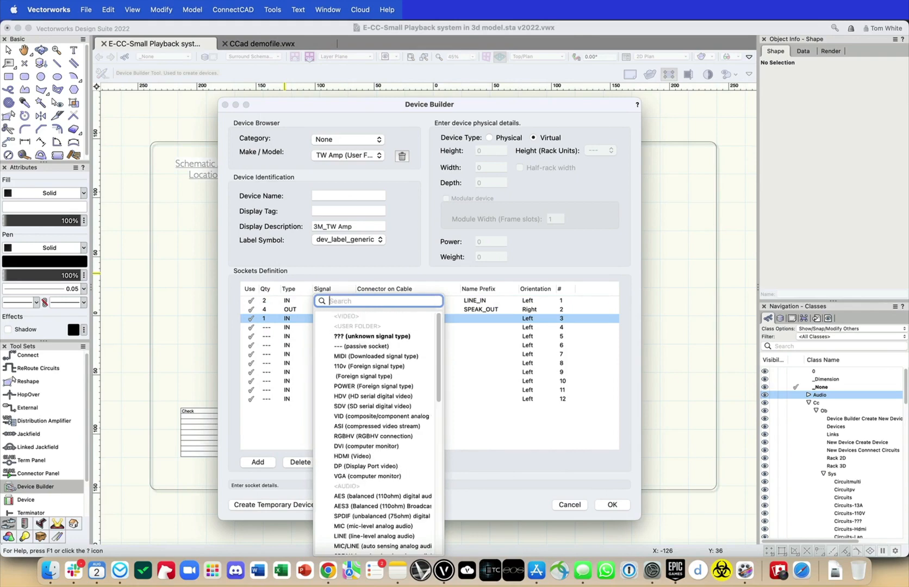
{"action": "left_click", "coordinate": [400, 387]}
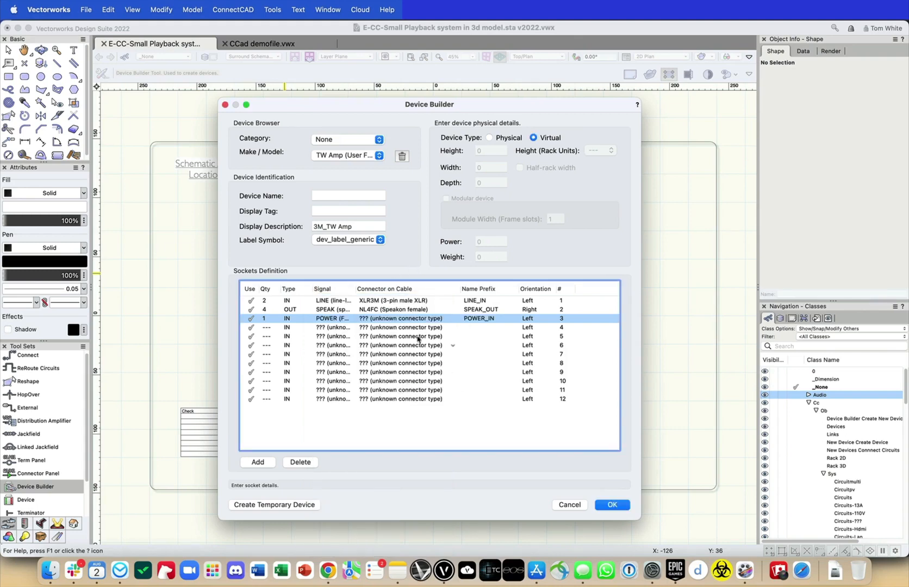
- Set the power input row's cable connector to 3 (Foreign connector type)
{"action": "left_click", "coordinate": [453, 318]}
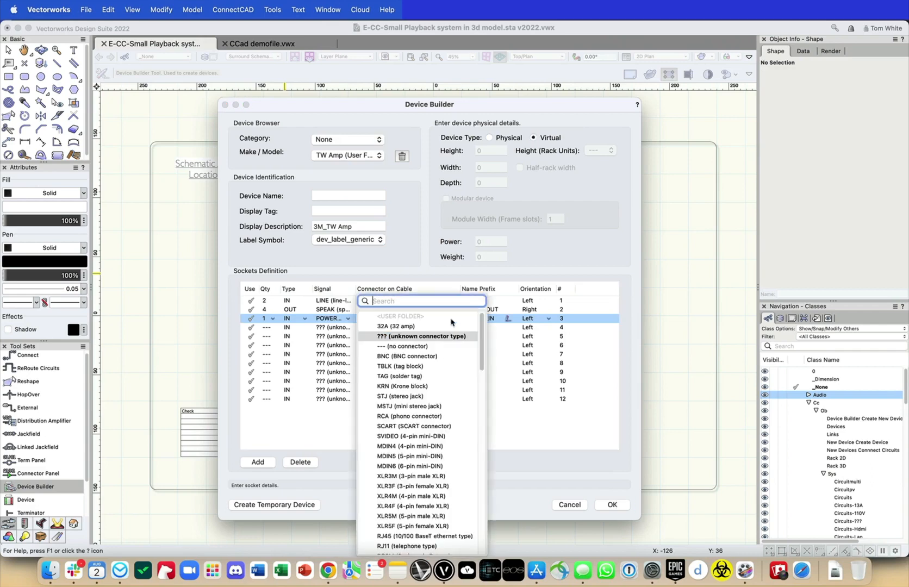
{"action": "left_click", "coordinate": [407, 328]}
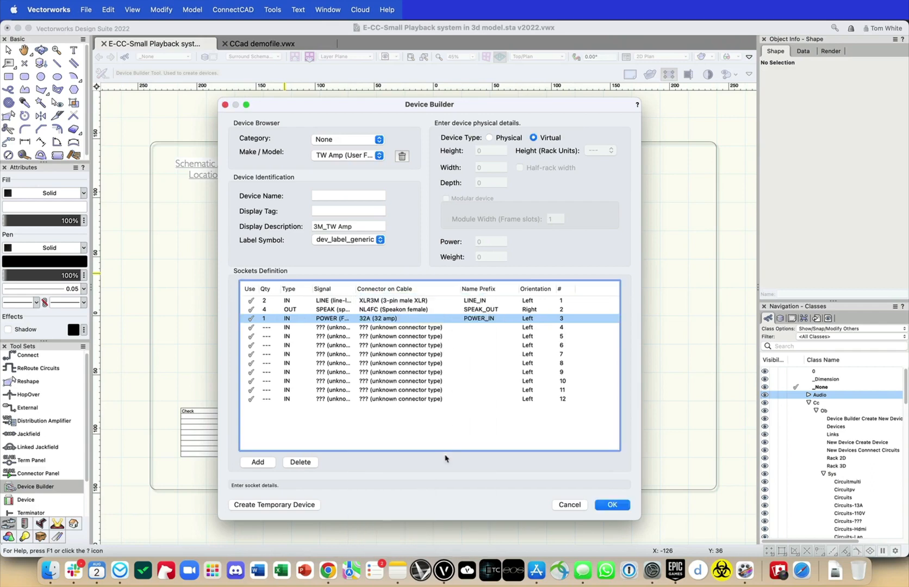
{"action": "left_click", "coordinate": [453, 319]}
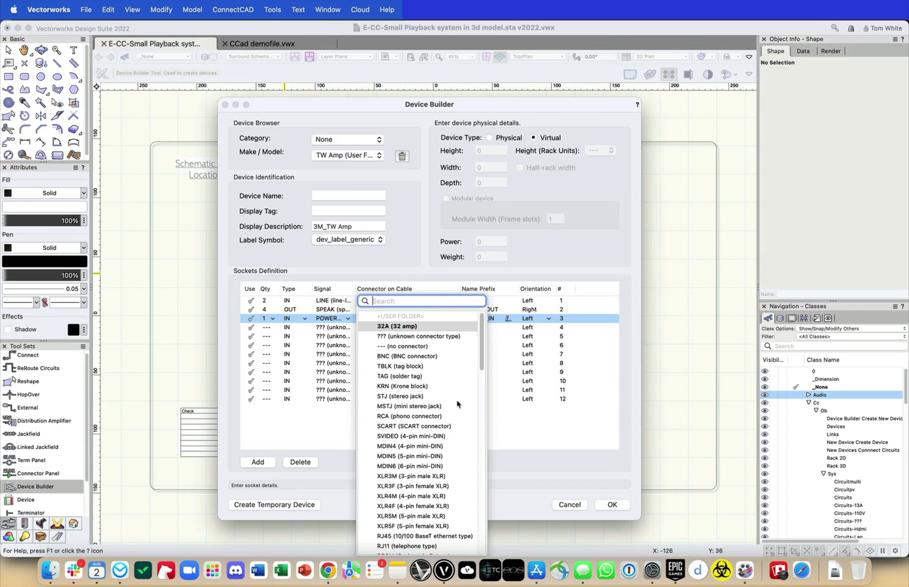
{"action": "scroll", "coordinate": [448, 403], "scroll_direction": "down", "scroll_amount": 4}
{"action": "scroll", "coordinate": [449, 400], "scroll_direction": "down", "scroll_amount": 15}
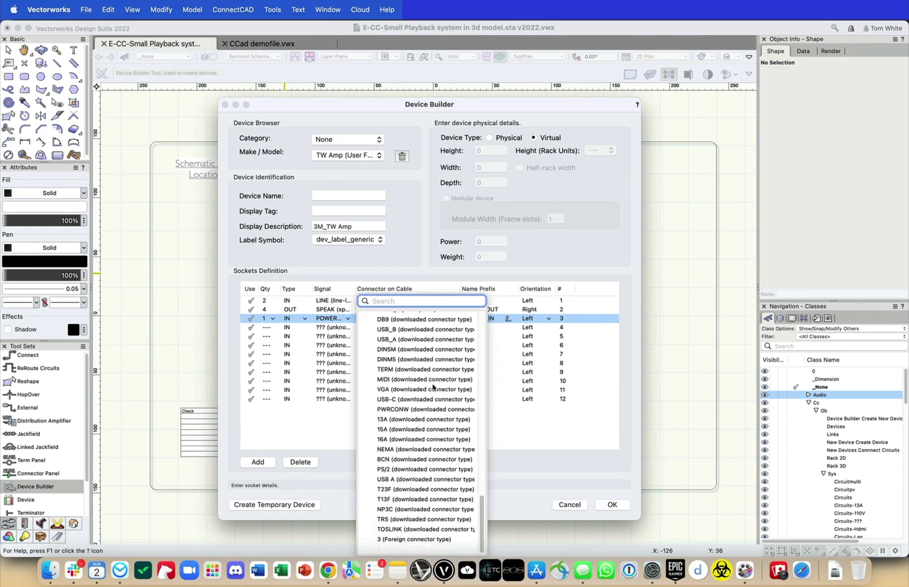
{"action": "left_click", "coordinate": [429, 538]}
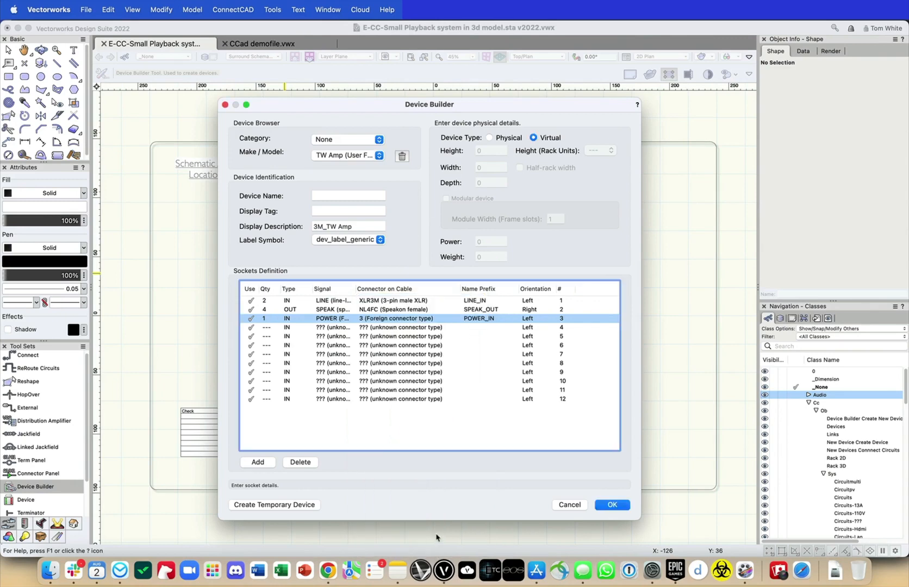
{"action": "left_click", "coordinate": [549, 319]}
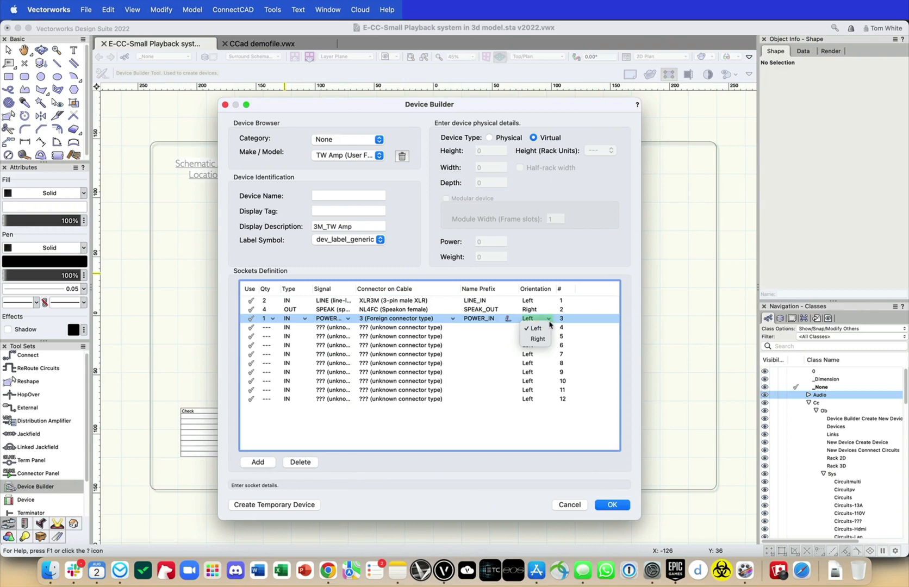
{"action": "left_click", "coordinate": [552, 321]}
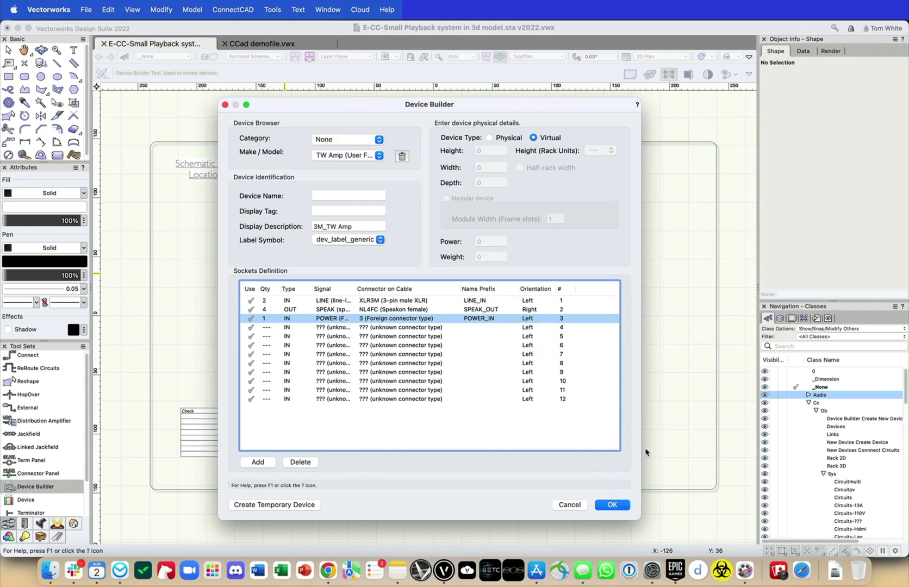
- Make the device physical with height 200, width 19" and depth 600, and set its height to 2 rack units
{"action": "left_click", "coordinate": [489, 138]}
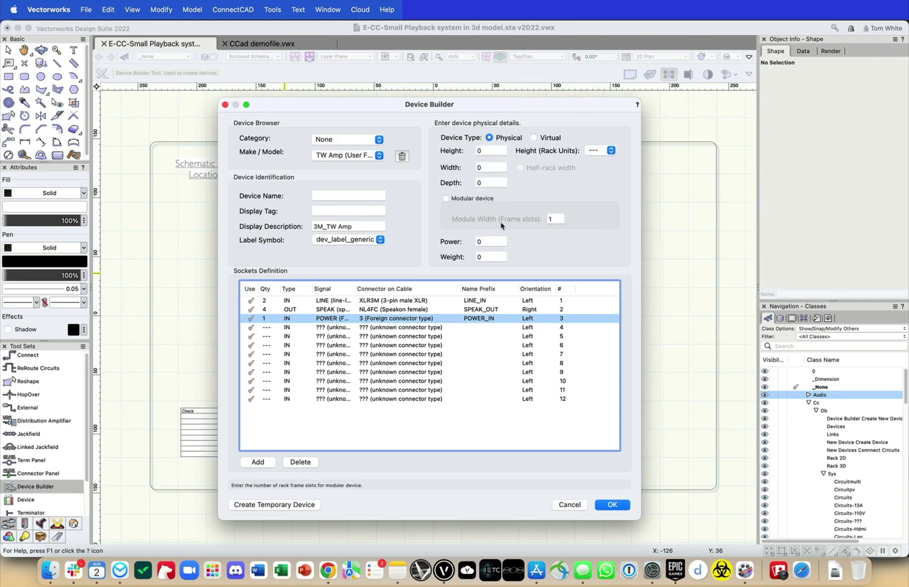
{"action": "left_click", "coordinate": [491, 151]}
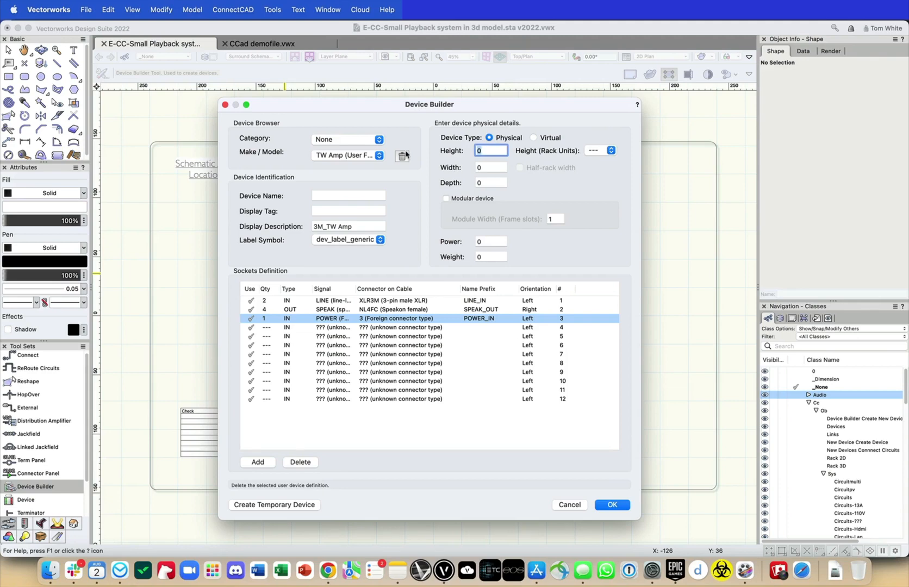
{"action": "type", "text": "200"}
{"action": "key", "text": "Tab"}
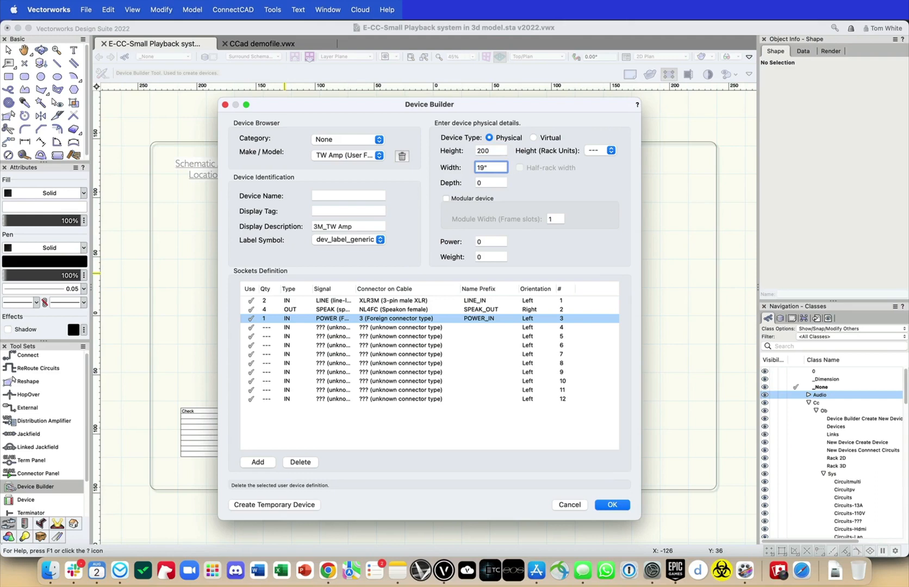
{"action": "key", "text": "Tab"}
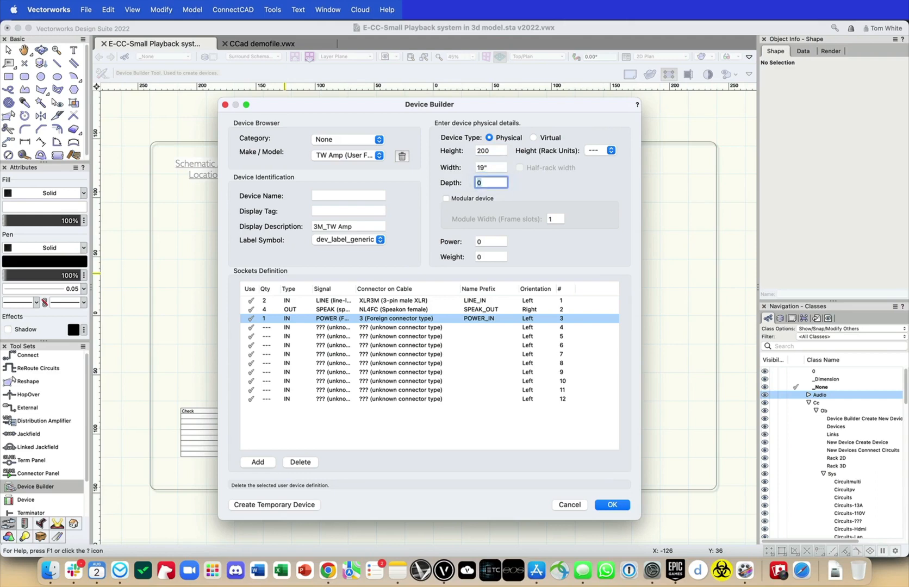
{"action": "type", "text": "600"}
{"action": "left_click", "coordinate": [603, 151]}
{"action": "left_click", "coordinate": [601, 174]}
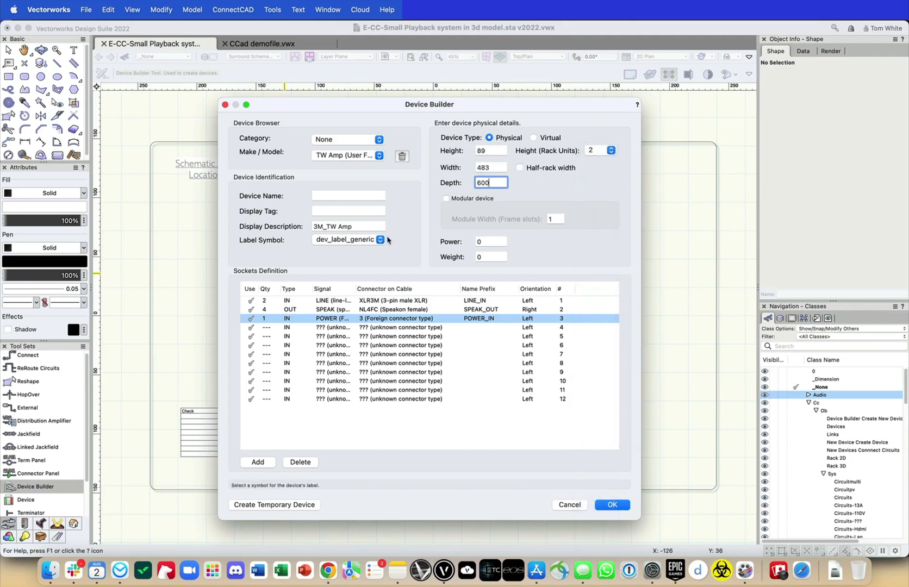
- Set the device's power to 500 and weight to 8, and create it as a temporary device
{"action": "left_click", "coordinate": [486, 241]}
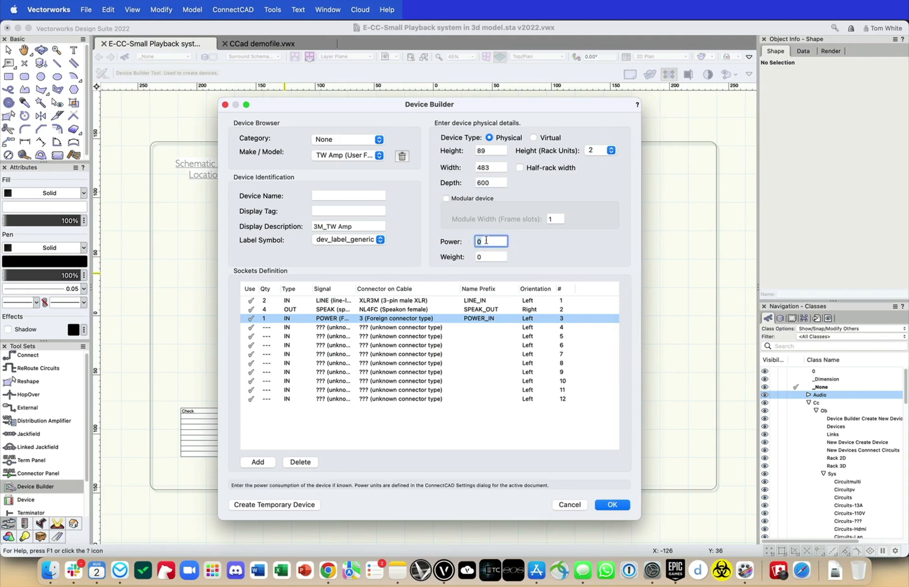
{"action": "type", "text": "500"}
{"action": "key", "text": "Tab"}
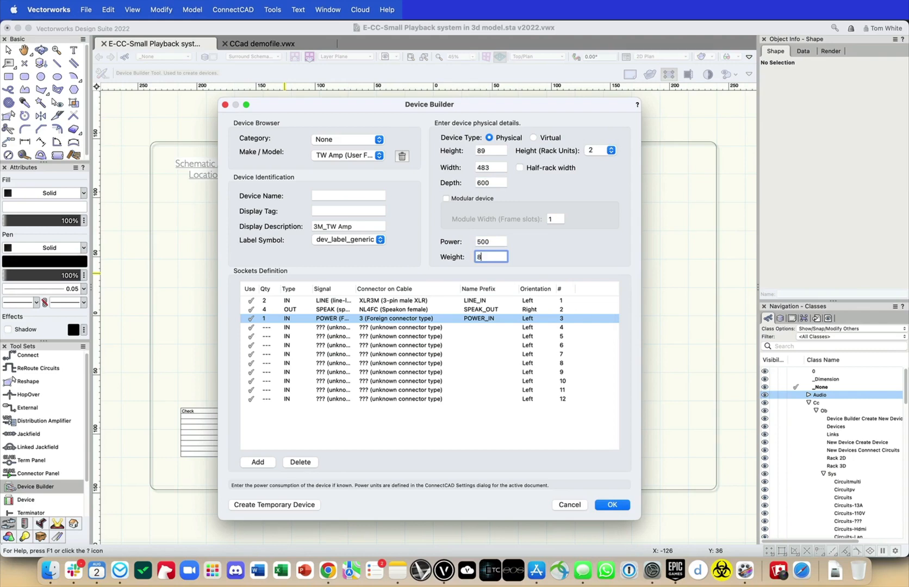
{"action": "type", "text": "8"}
{"action": "key", "text": "Tab"}
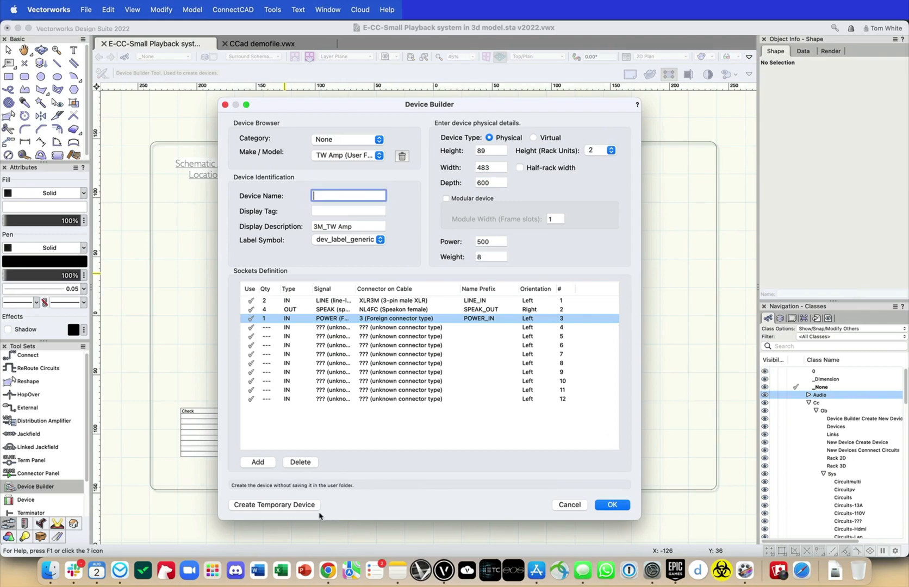
{"action": "left_click", "coordinate": [317, 509]}
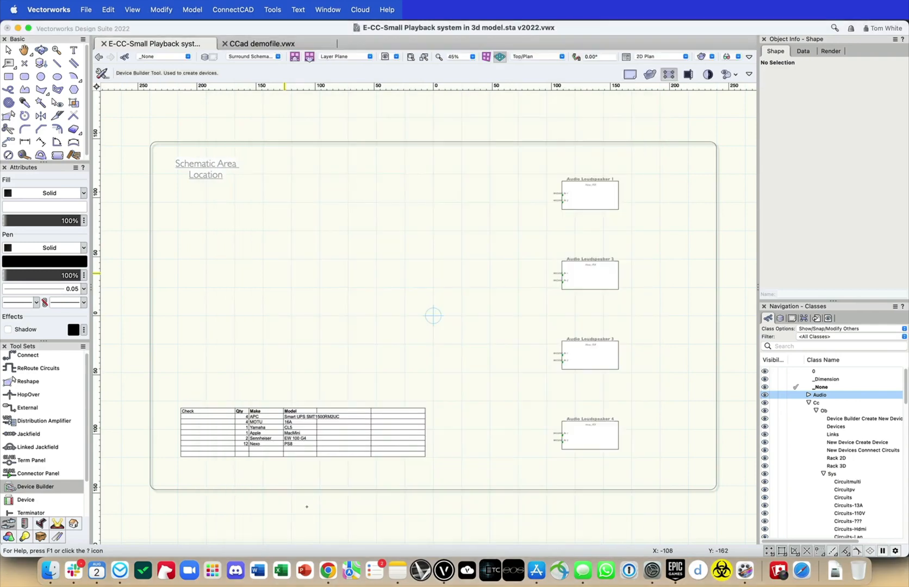
- Select the new TW Amp device on the schematic and name it Amp 1
{"action": "scroll", "coordinate": [257, 285], "scroll_direction": "up", "scroll_amount": 5}
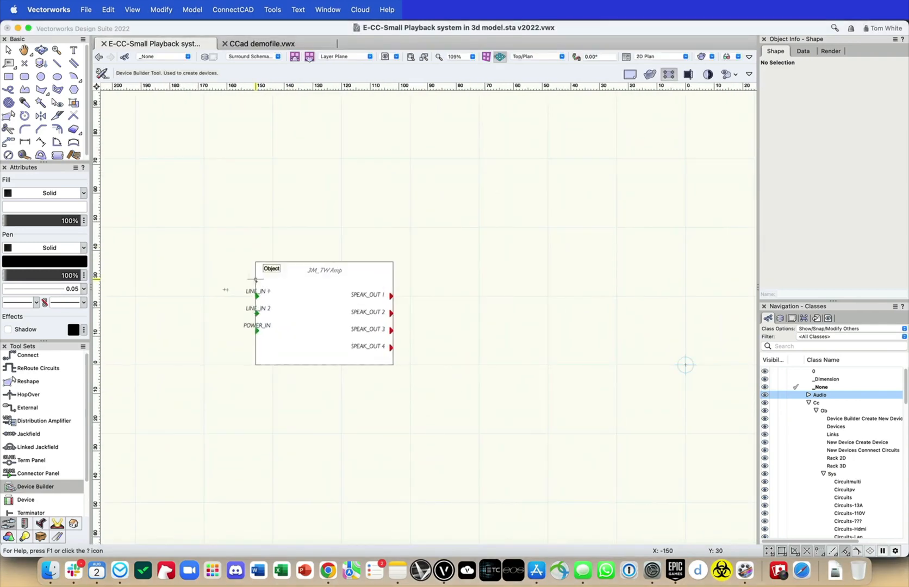
{"action": "key", "text": "x"}
{"action": "left_click", "coordinate": [304, 298]}
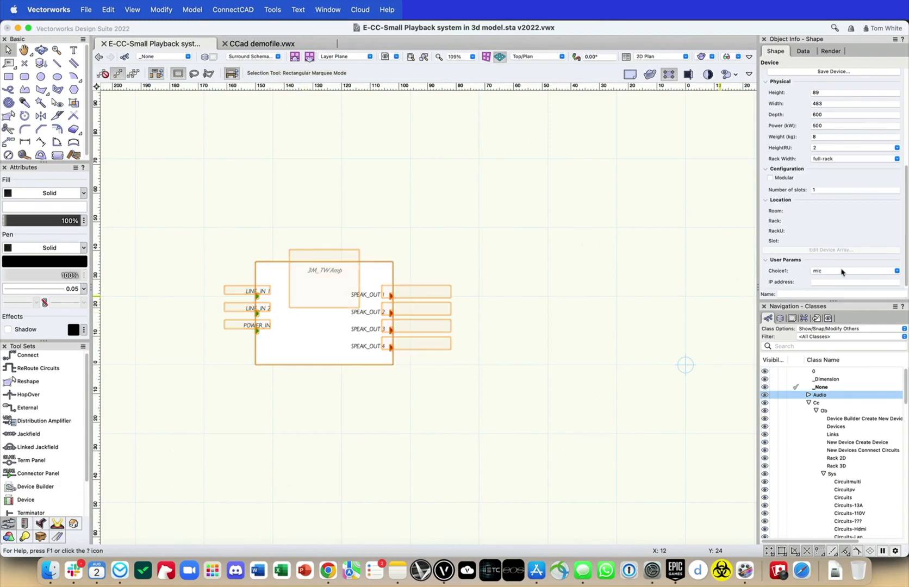
{"action": "scroll", "coordinate": [842, 273], "scroll_direction": "up", "scroll_amount": 5}
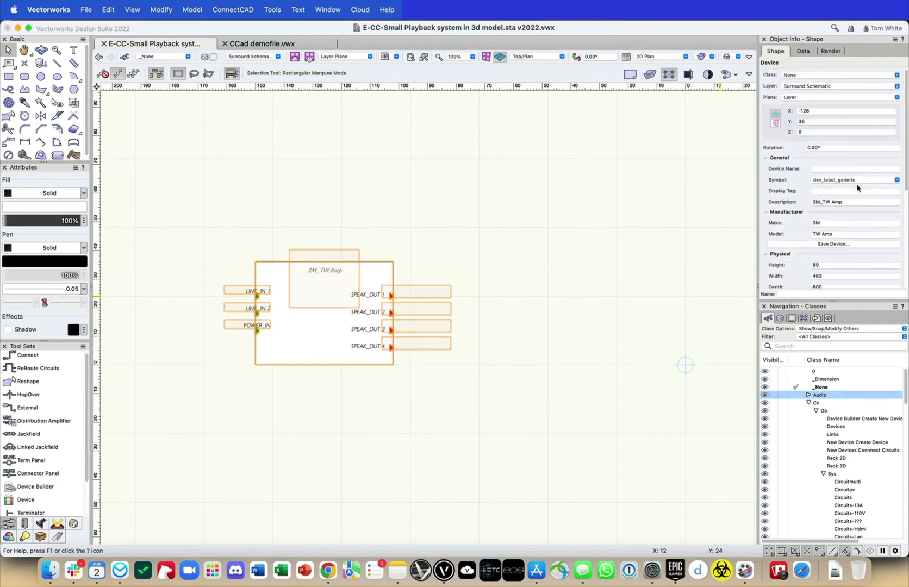
{"action": "left_click", "coordinate": [821, 168]}
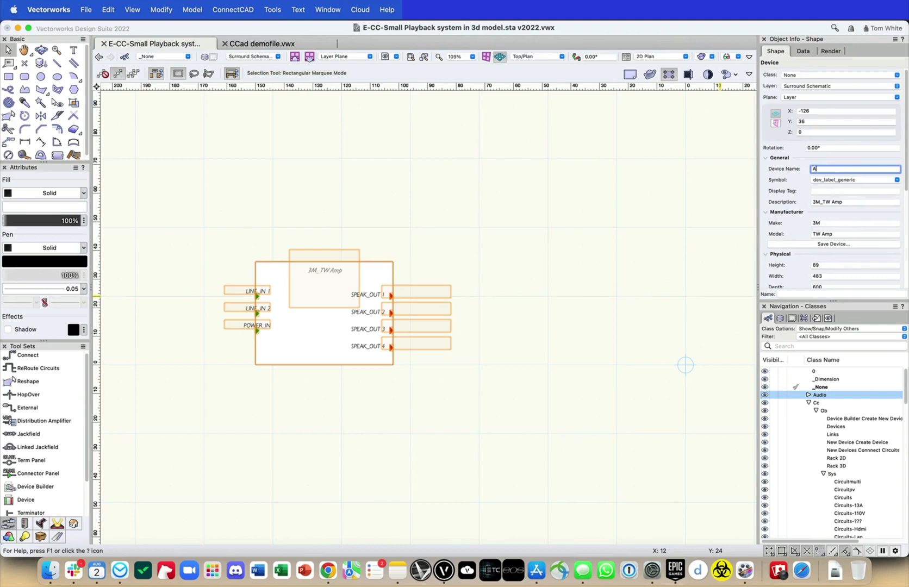
{"action": "type", "text": "Amp 1"}
{"action": "key", "text": "Return"}
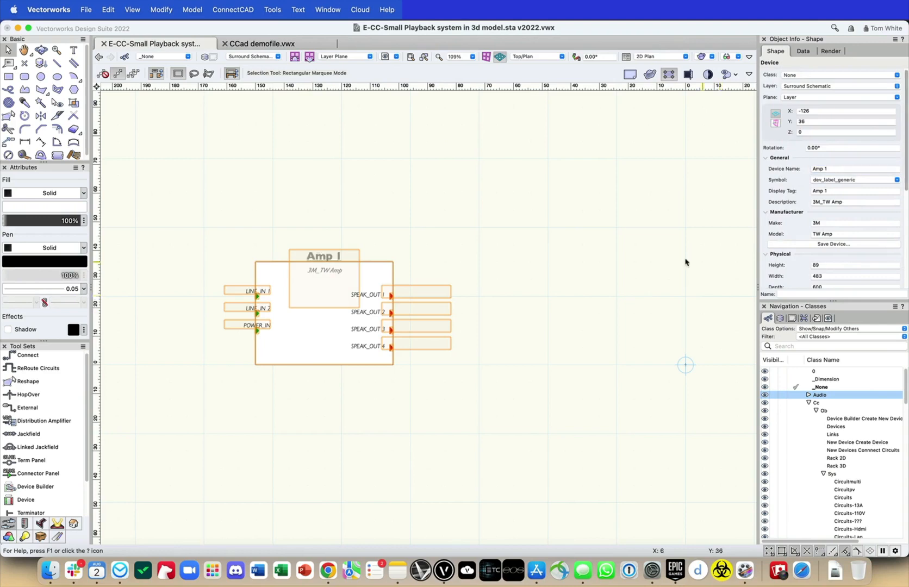
- Move the Amp 1 device to just below the Schematic Area Location heading and deselect it
{"action": "scroll", "coordinate": [585, 302], "scroll_direction": "down", "scroll_amount": 5}
{"action": "left_click_drag", "start_coordinate": [500, 280], "coordinate": [428, 212]}
{"action": "left_click", "coordinate": [424, 266]}
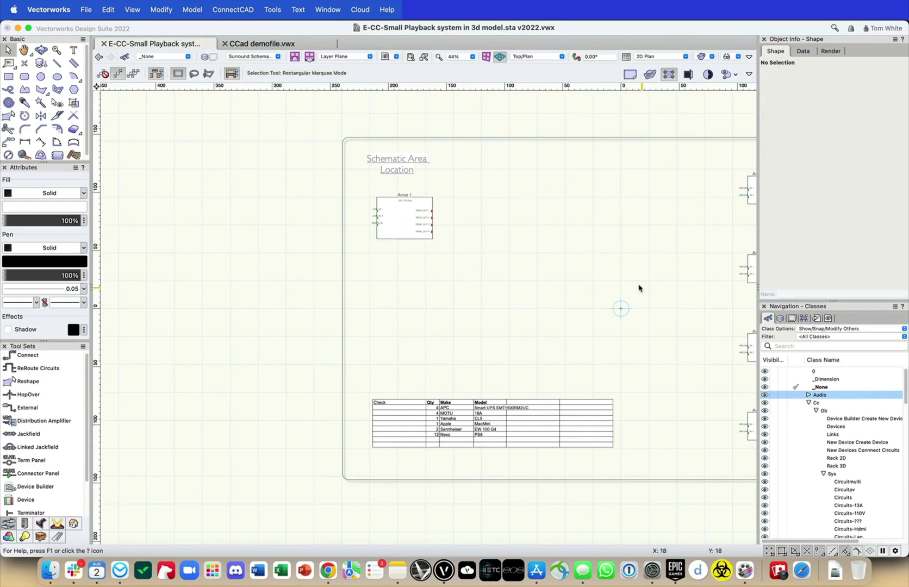
- Duplicate the Amp 1 device directly below the original and deselect the copy
{"action": "scroll", "coordinate": [638, 286], "scroll_direction": "up", "scroll_amount": 1}
{"action": "middle_click_drag", "start_coordinate": [639, 285], "coordinate": [540, 272]}
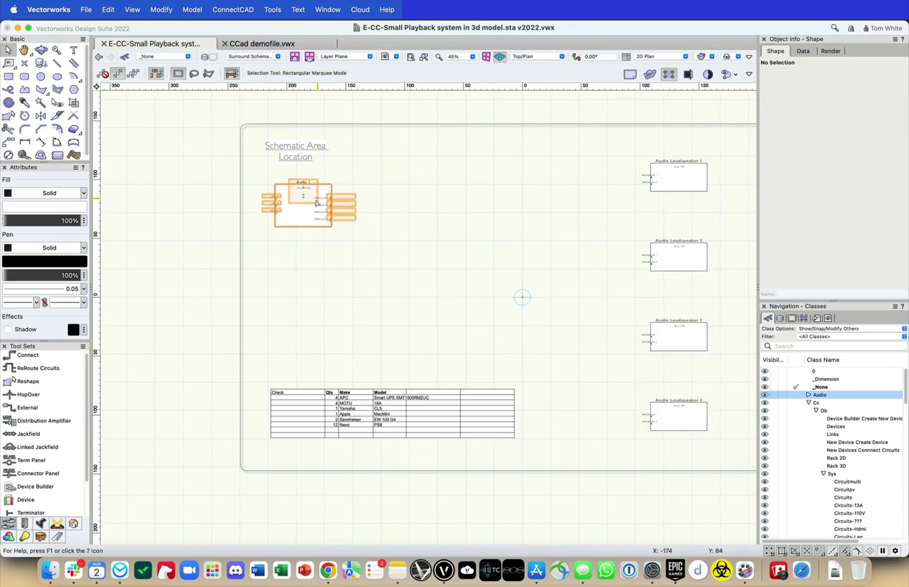
{"action": "left_click_drag", "start_coordinate": [316, 204], "coordinate": [316, 265]}
{"action": "left_click", "coordinate": [203, 309]}
- Replace both Amp 1 devices with a vertical linear array of two 3M_TW Amp devices below the Schematic Area Location heading
{"action": "left_click_drag", "start_coordinate": [204, 307], "coordinate": [474, 177]}
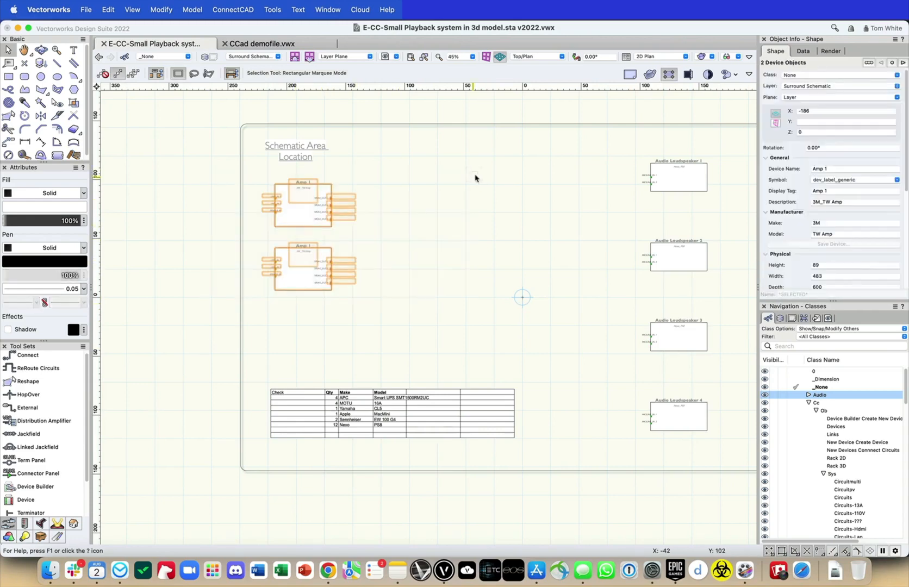
{"action": "key", "text": "Delete"}
{"action": "left_click", "coordinate": [31, 500]}
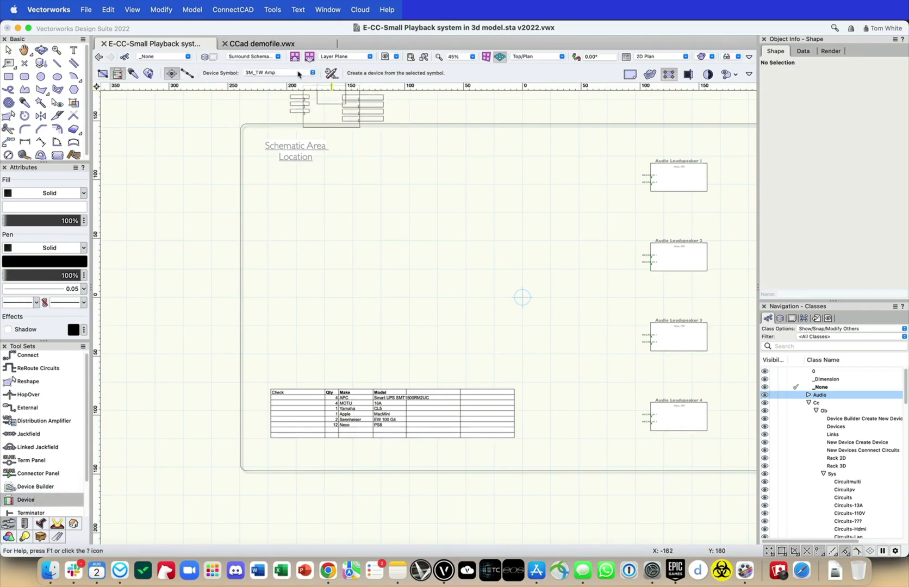
{"action": "left_click", "coordinate": [186, 73]}
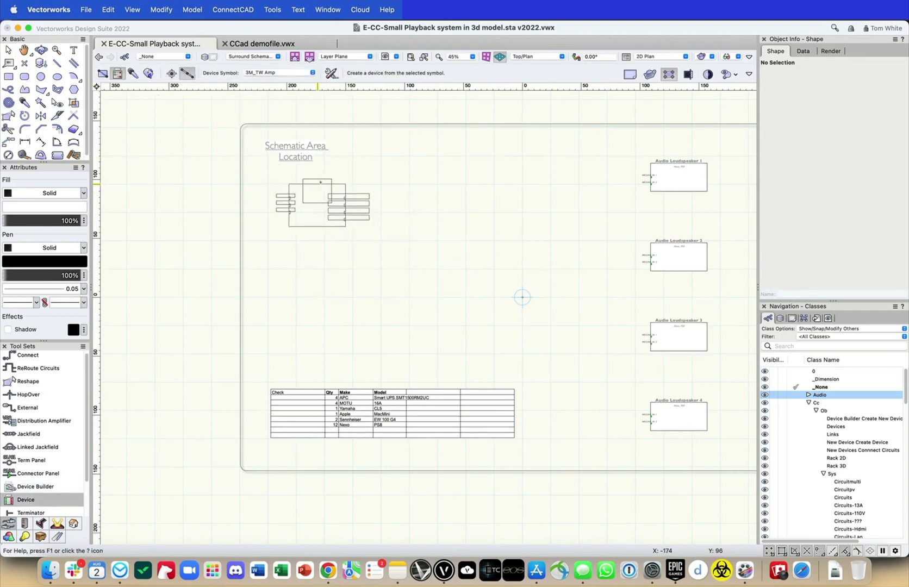
{"action": "left_click", "coordinate": [317, 184]}
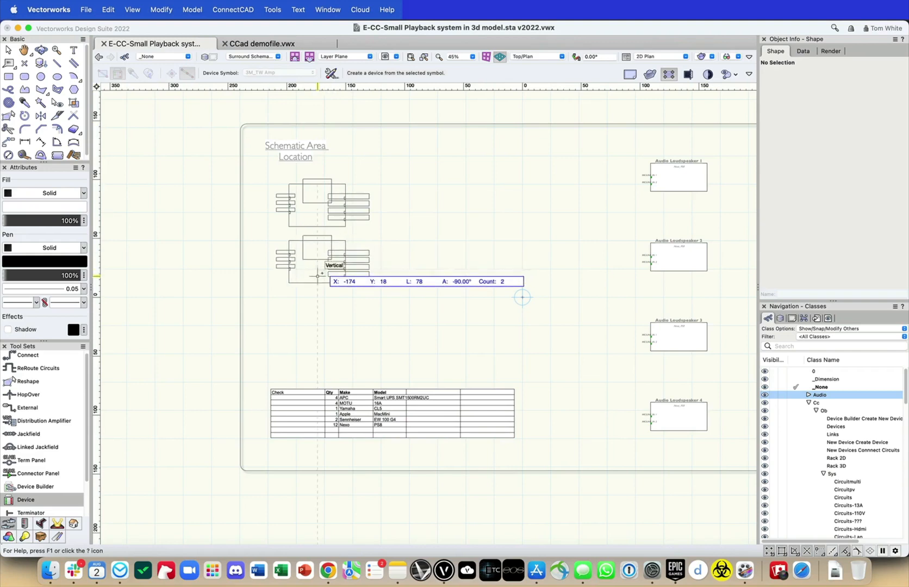
{"action": "left_click", "coordinate": [321, 274]}
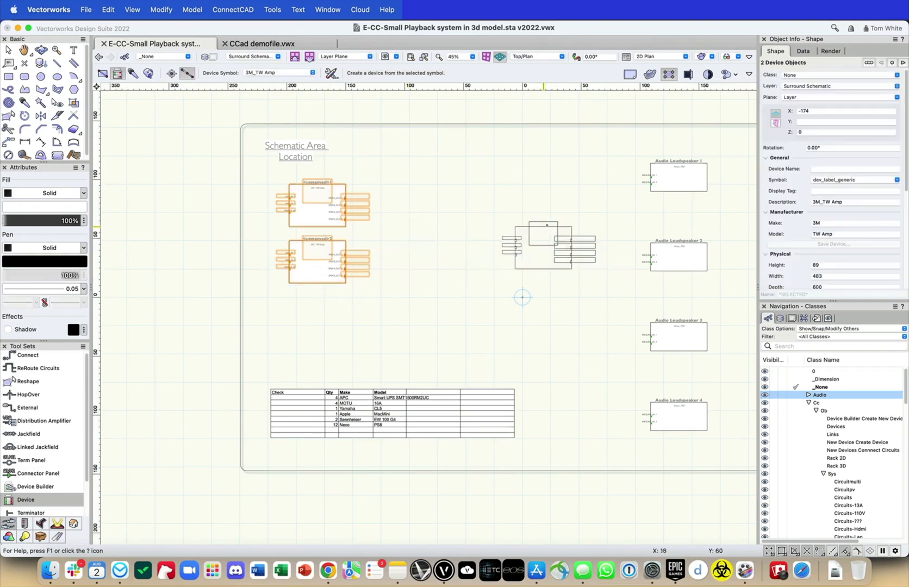
{"action": "key", "text": "x"}
- Set up Spotlight Numbering for the two new devices, giving the Display Tag field the prefix Amp
{"action": "left_click", "coordinate": [242, 6]}
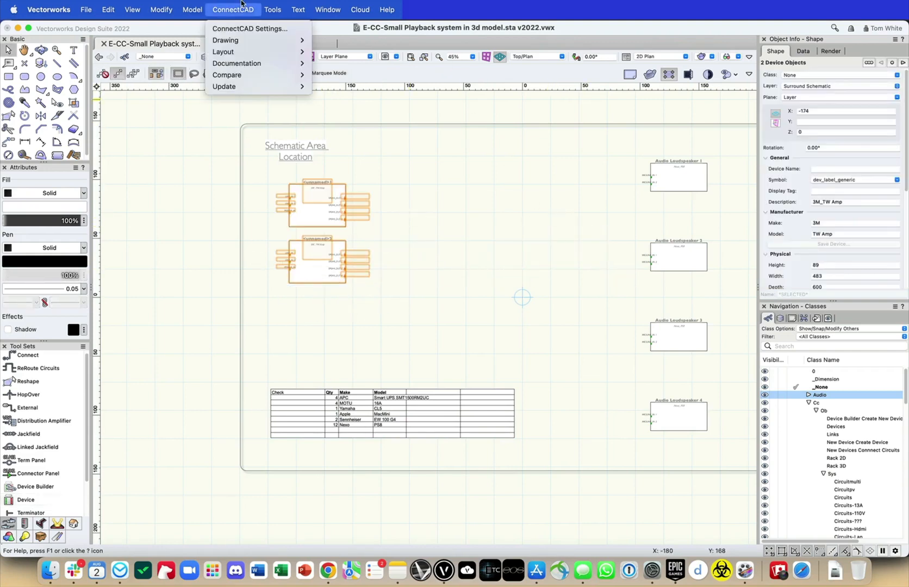
{"action": "mouse_move", "coordinate": [224, 40]}
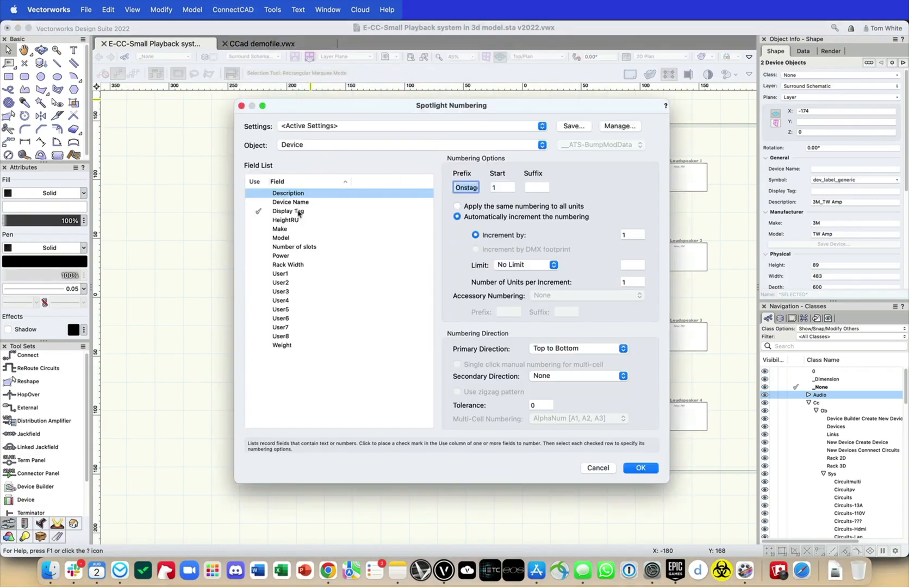
{"action": "left_click", "coordinate": [296, 212]}
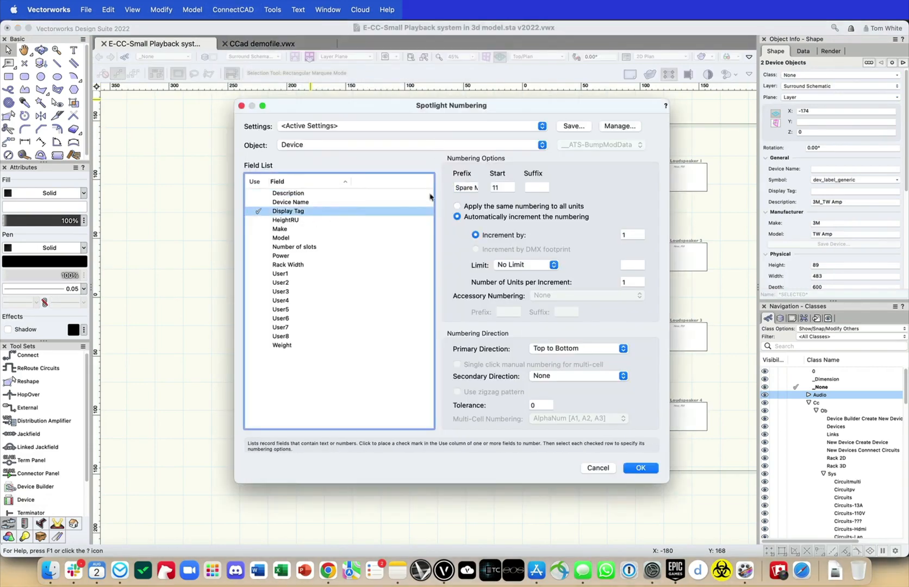
{"action": "key", "text": "Tab"}
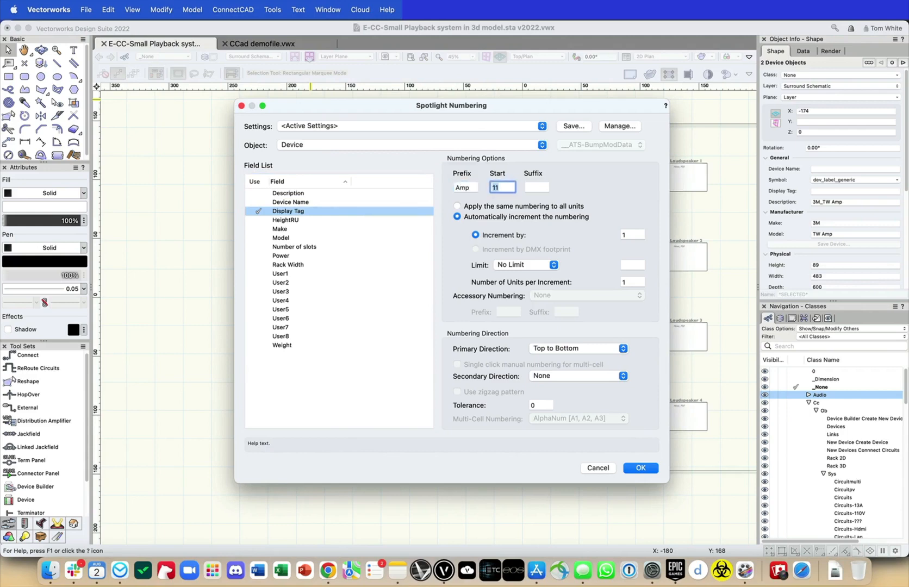
- Include the Device Name field with prefix Amp starting at 1, apply the top-to-bottom numbering, and deselect the devices
{"action": "left_click", "coordinate": [266, 203]}
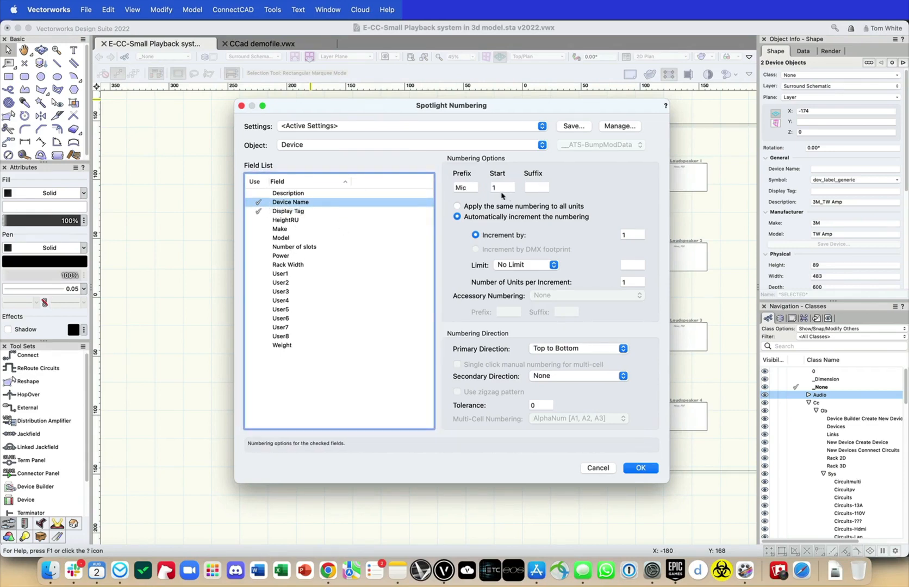
{"action": "key", "text": "Tab"}
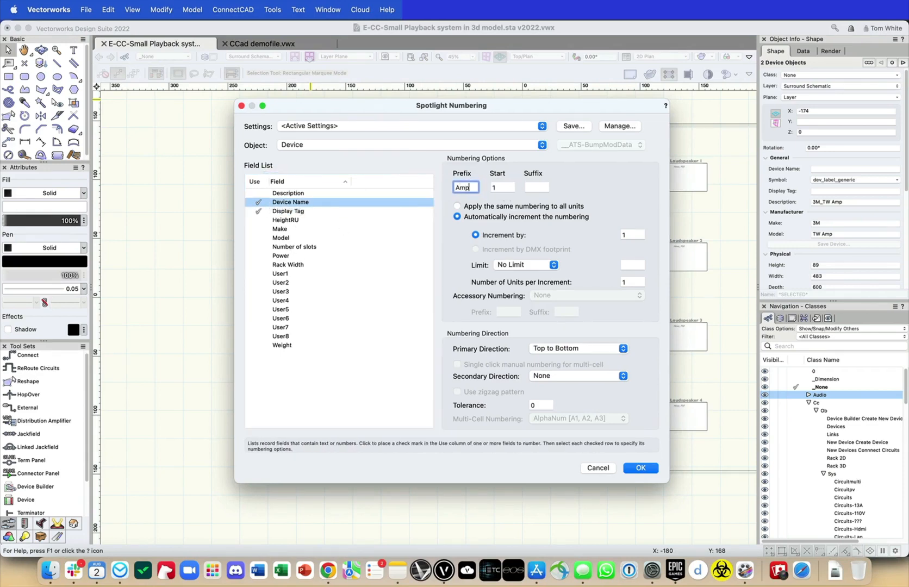
{"action": "key", "text": "Tab"}
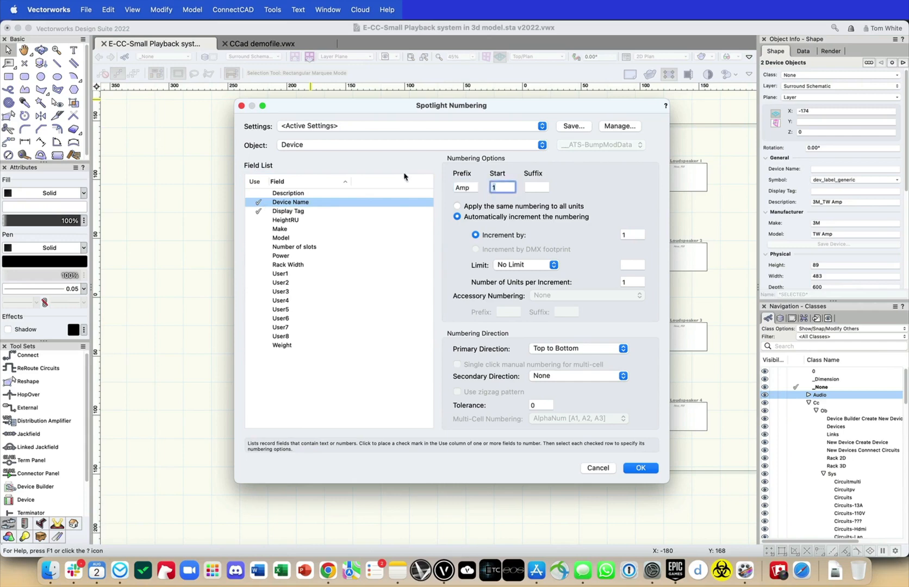
{"action": "left_click", "coordinate": [641, 468]}
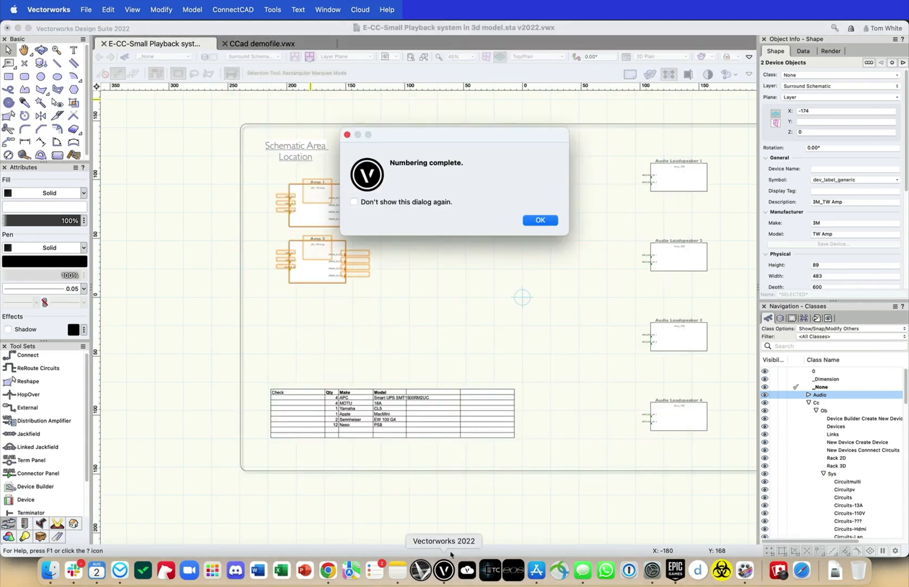
{"action": "left_click", "coordinate": [544, 220]}
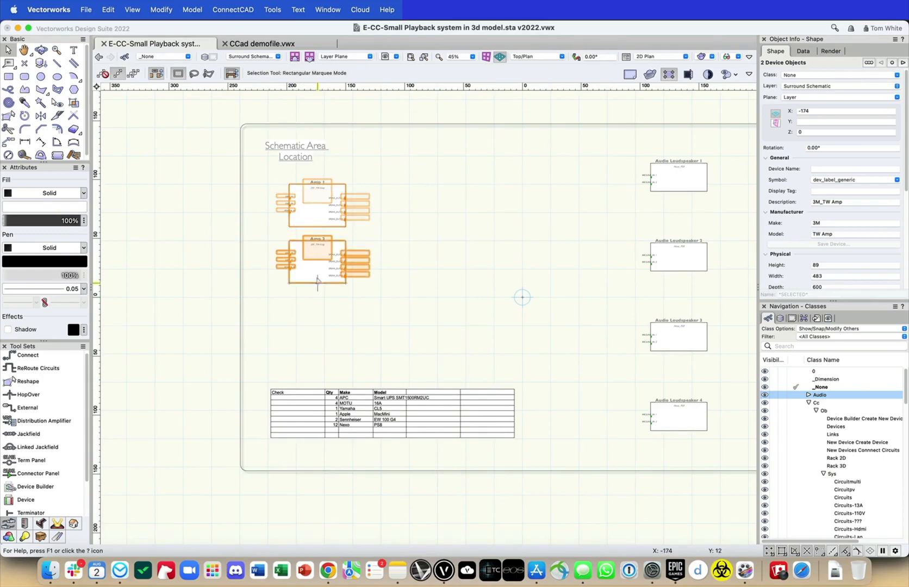
{"action": "left_click", "coordinate": [408, 265]}
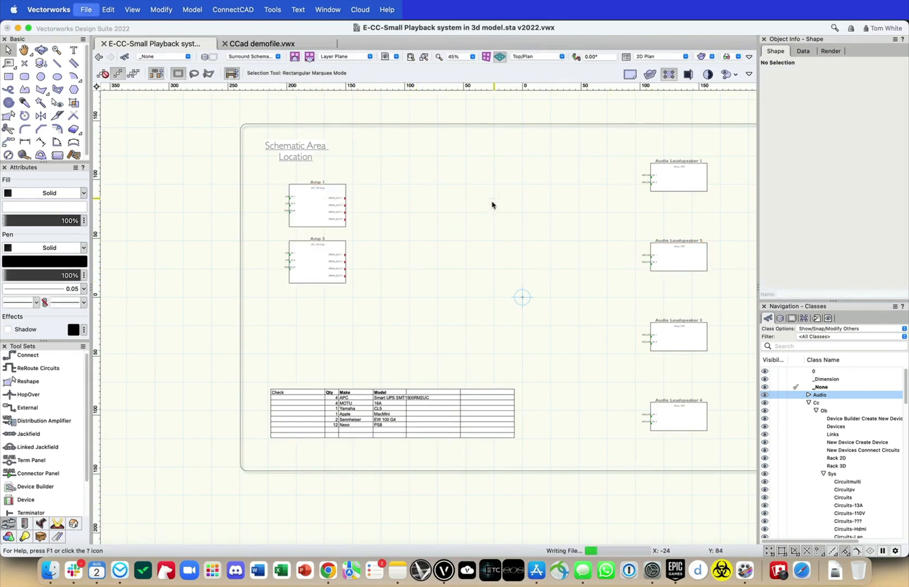
- Start the Connector Panel tool and add a new panel named Amp Room - FOH
{"action": "scroll", "coordinate": [359, 185], "scroll_direction": "up", "scroll_amount": 1}
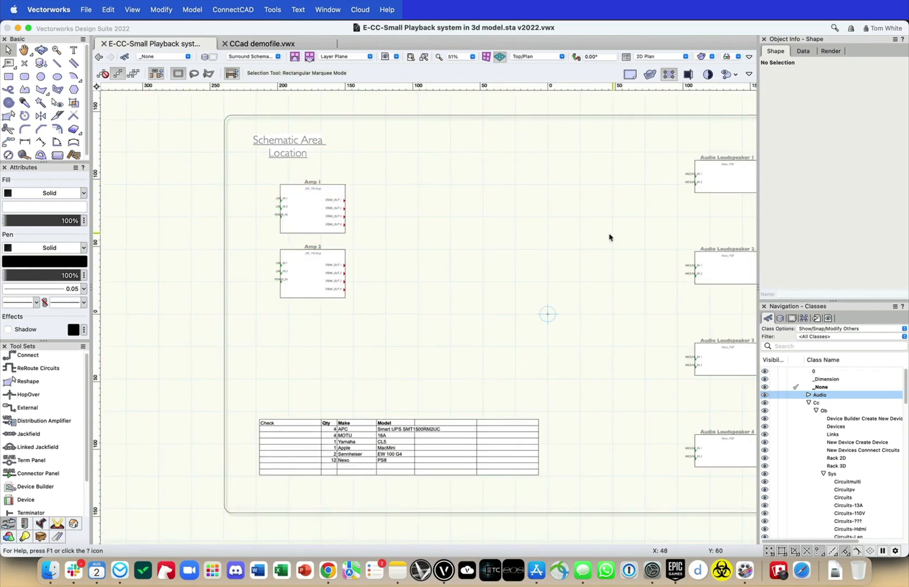
{"action": "scroll", "coordinate": [531, 207], "scroll_direction": "right", "scroll_amount": 3}
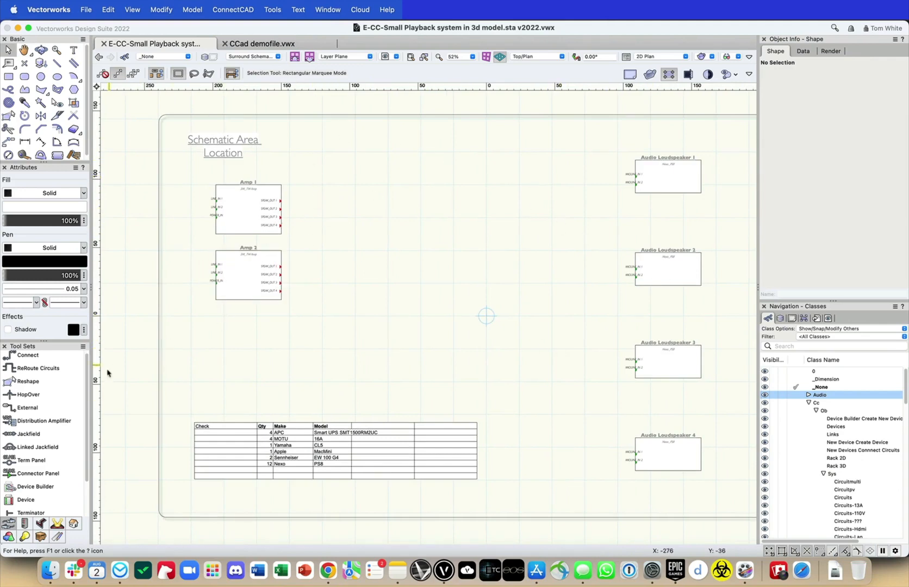
{"action": "left_click", "coordinate": [39, 474]}
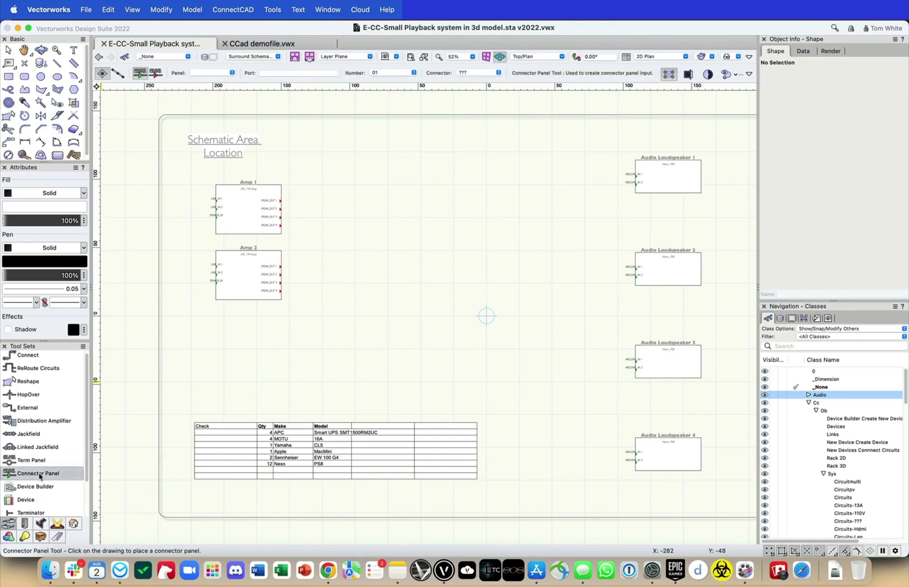
{"action": "left_click", "coordinate": [201, 71]}
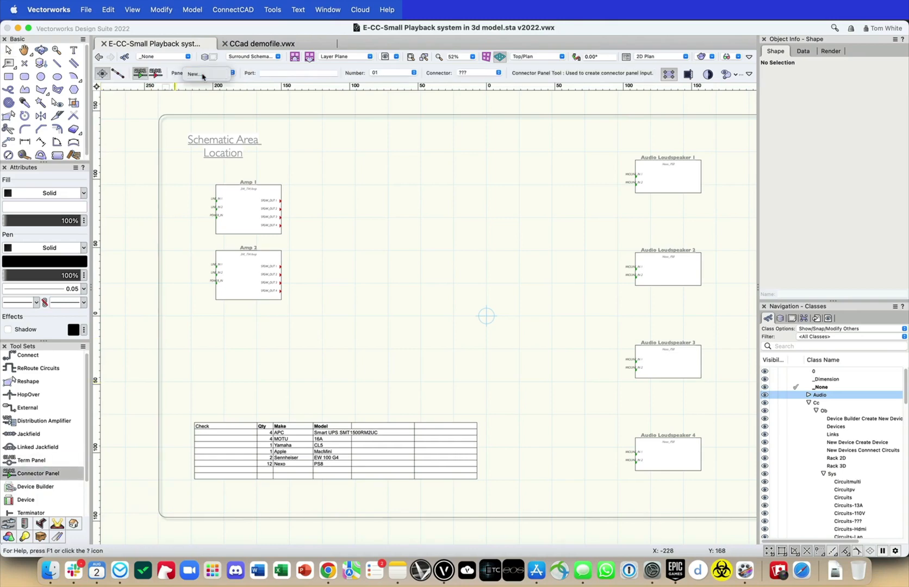
{"action": "left_click", "coordinate": [203, 76]}
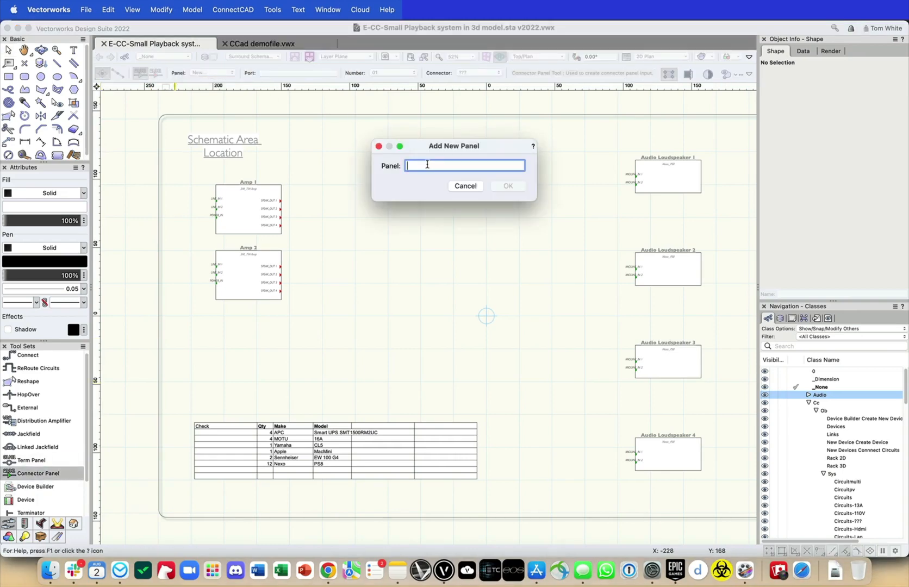
{"action": "type", "text": "Amp Room - FOH"}
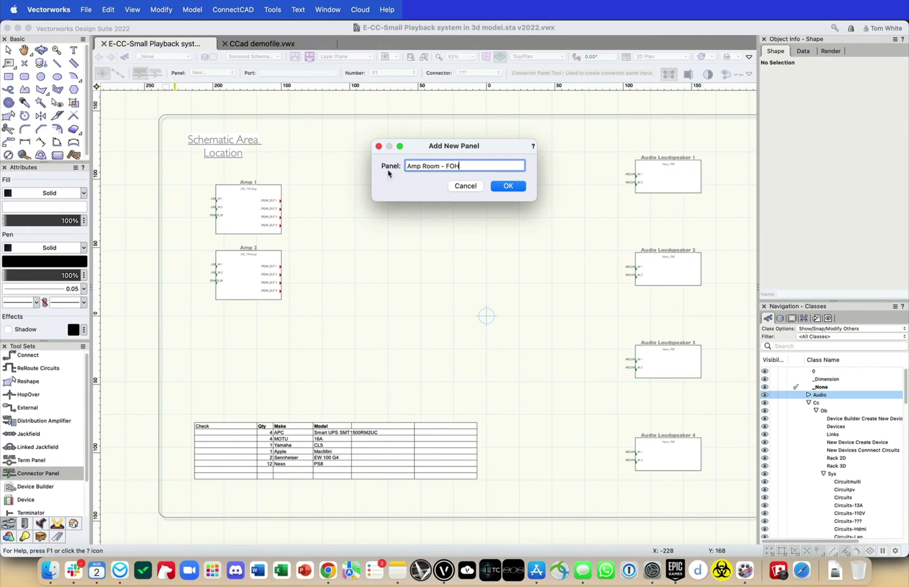
{"action": "left_click", "coordinate": [509, 186]}
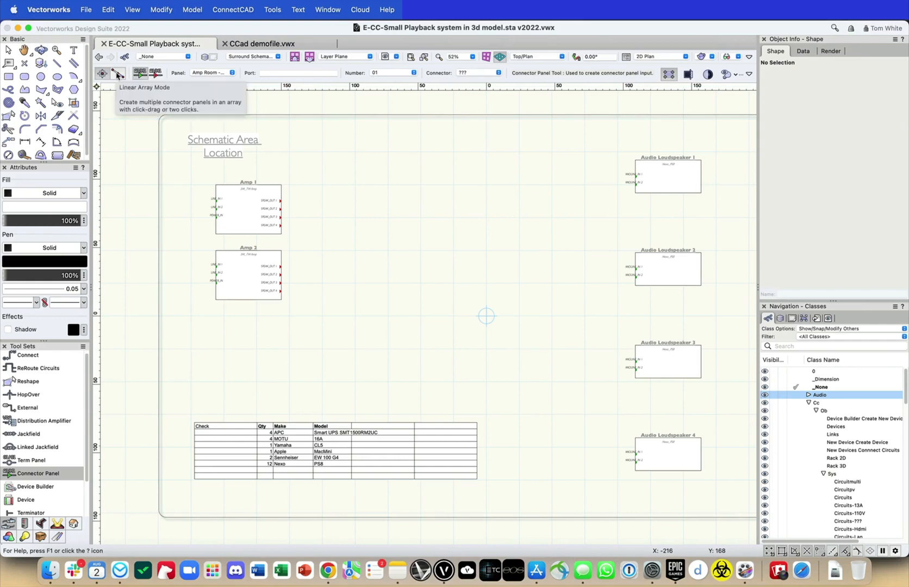
- Set the Connector Panel tool to create a linear array and open the choice of connector types
{"action": "left_click", "coordinate": [120, 74]}
{"action": "left_click", "coordinate": [277, 74]}
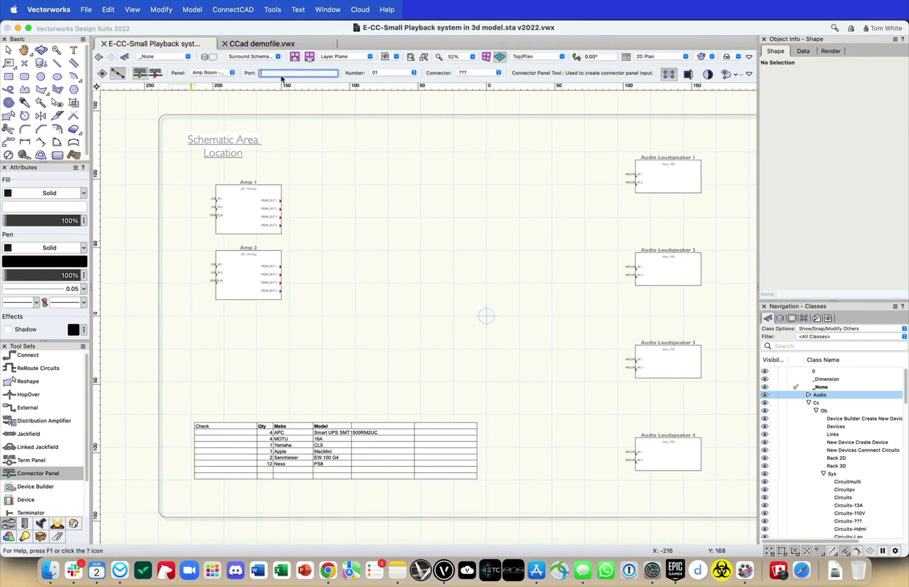
{"action": "left_click", "coordinate": [492, 73]}
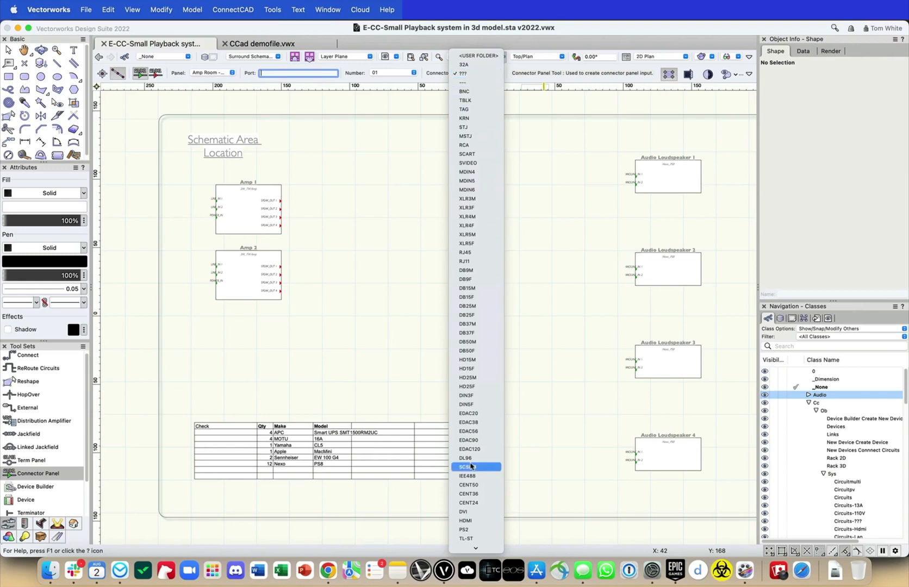
- Set the connector to NL4FC and place a vertical array of six Amp Room - FOH input connector panels between the amps and loudspeakers
{"action": "scroll", "coordinate": [476, 498], "scroll_direction": "down", "scroll_amount": 5}
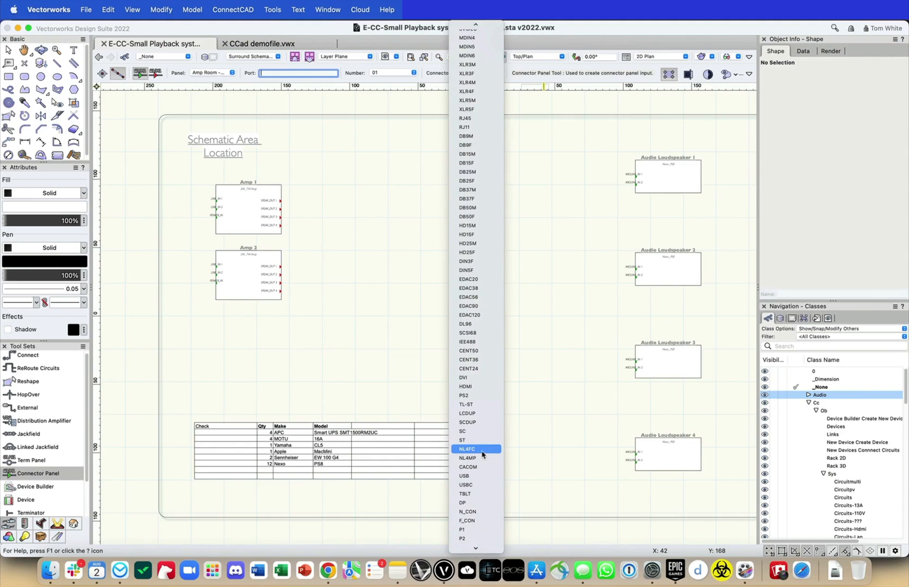
{"action": "left_click", "coordinate": [468, 449]}
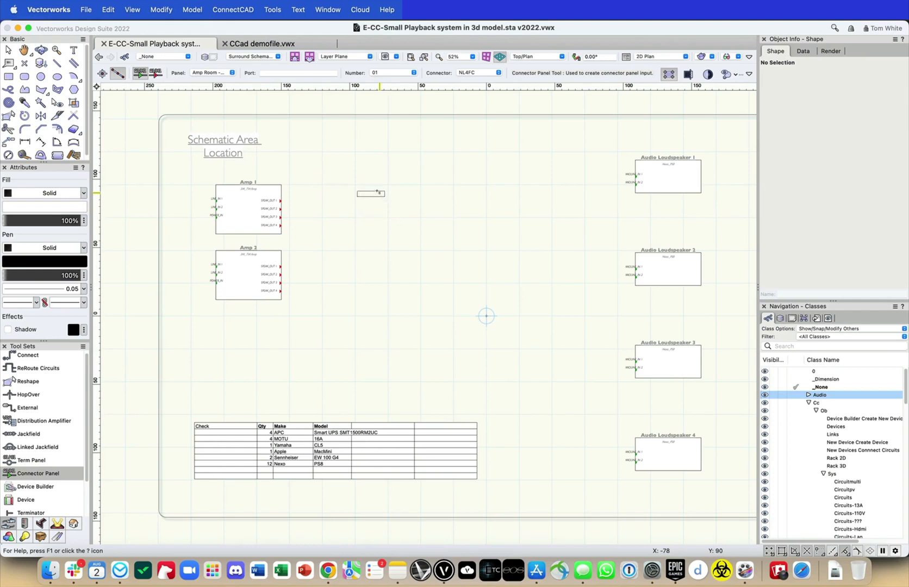
{"action": "left_click", "coordinate": [436, 185]}
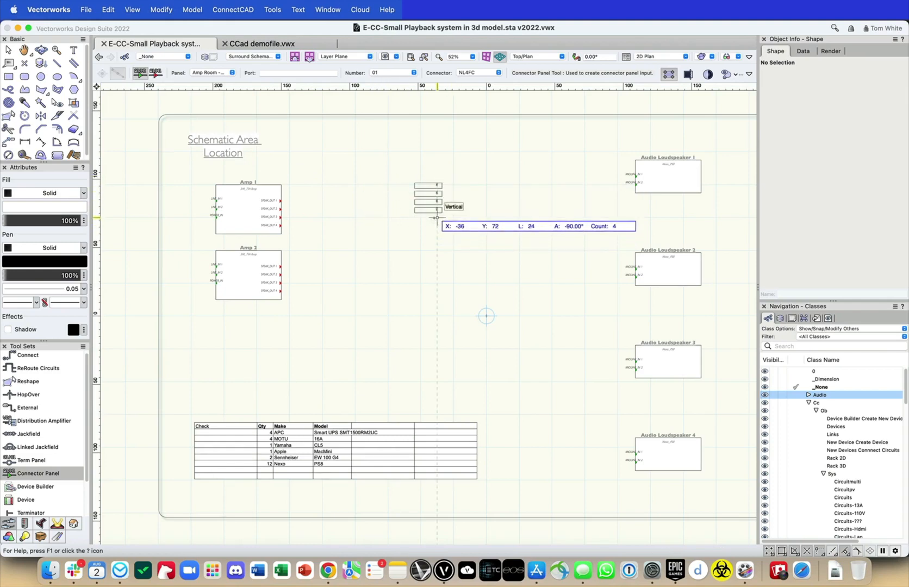
{"action": "left_click", "coordinate": [436, 232]}
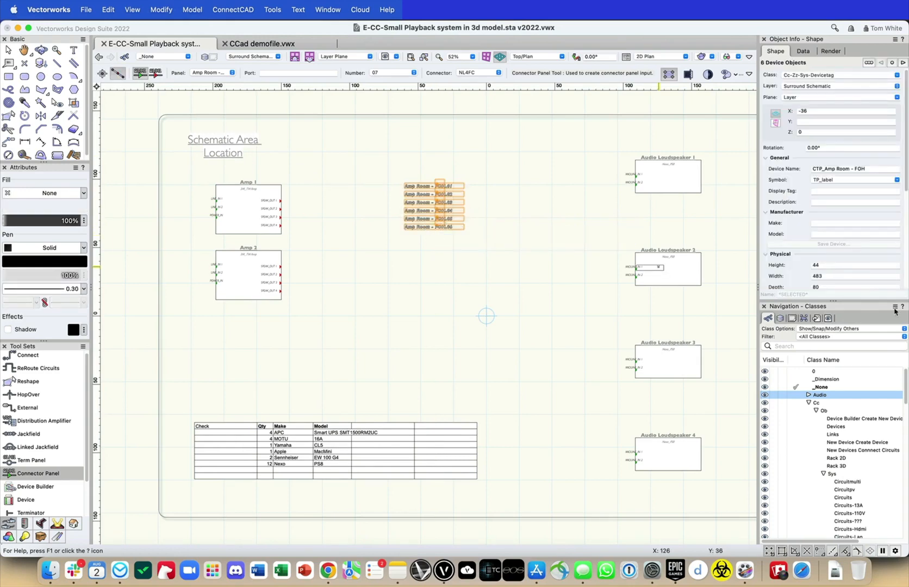
- Edit the device array of the six connector panels to renumber ports with prefix 1, starting at 01
{"action": "scroll", "coordinate": [836, 186], "scroll_direction": "down", "scroll_amount": 6}
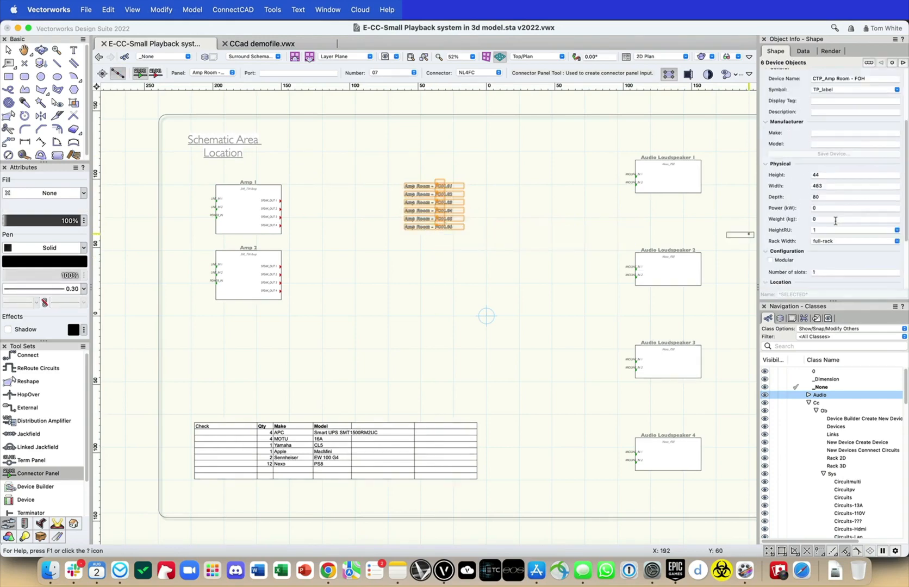
{"action": "left_click", "coordinate": [831, 249]}
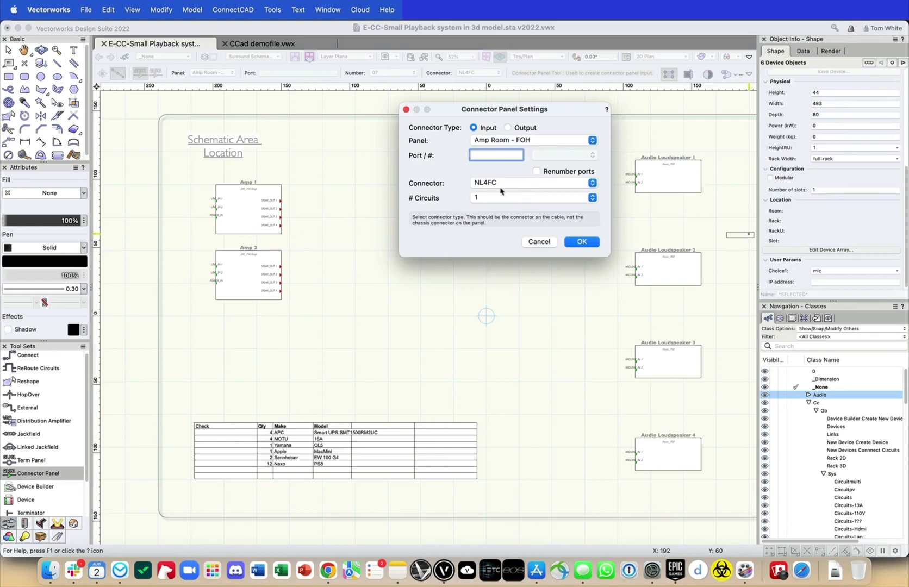
{"action": "left_click", "coordinate": [564, 173]}
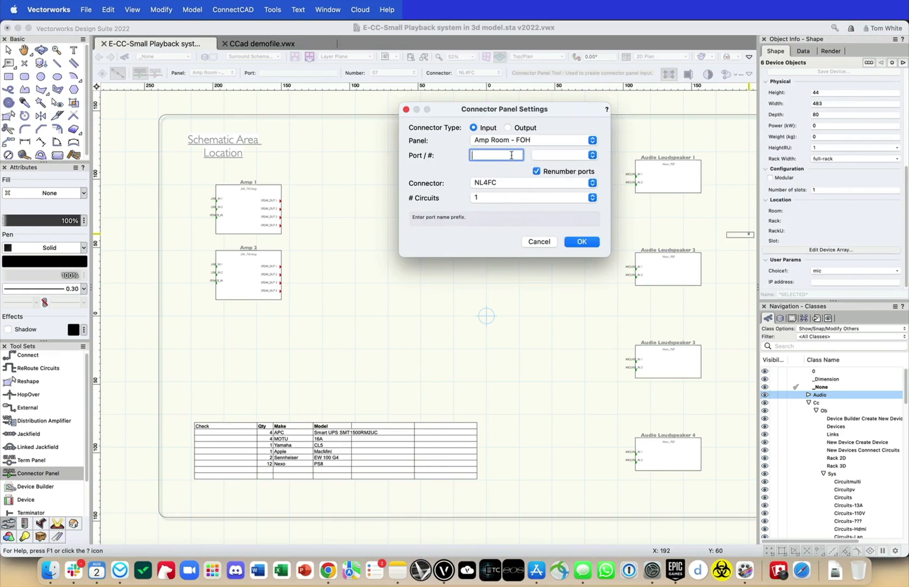
{"action": "type", "text": "1"}
{"action": "left_click", "coordinate": [590, 159]}
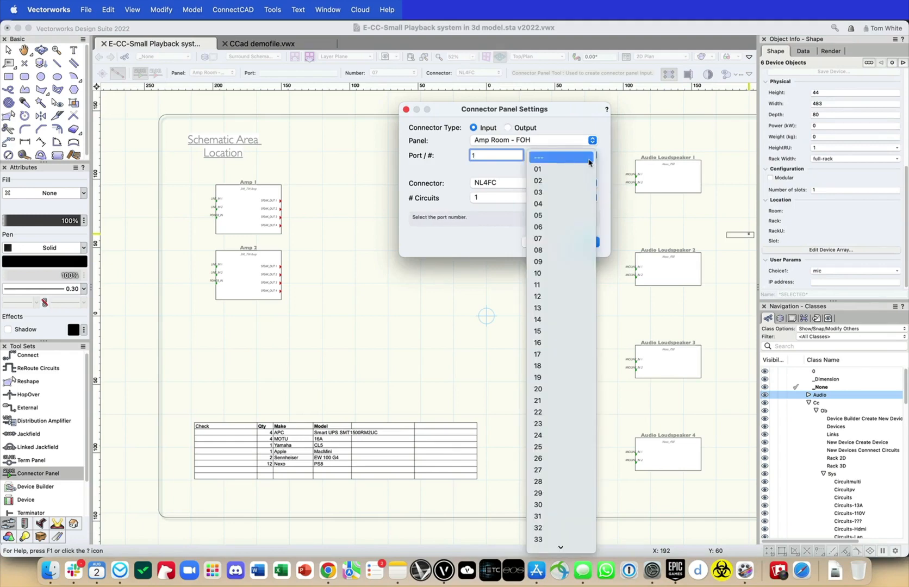
{"action": "left_click", "coordinate": [584, 170]}
{"action": "left_click", "coordinate": [586, 243]}
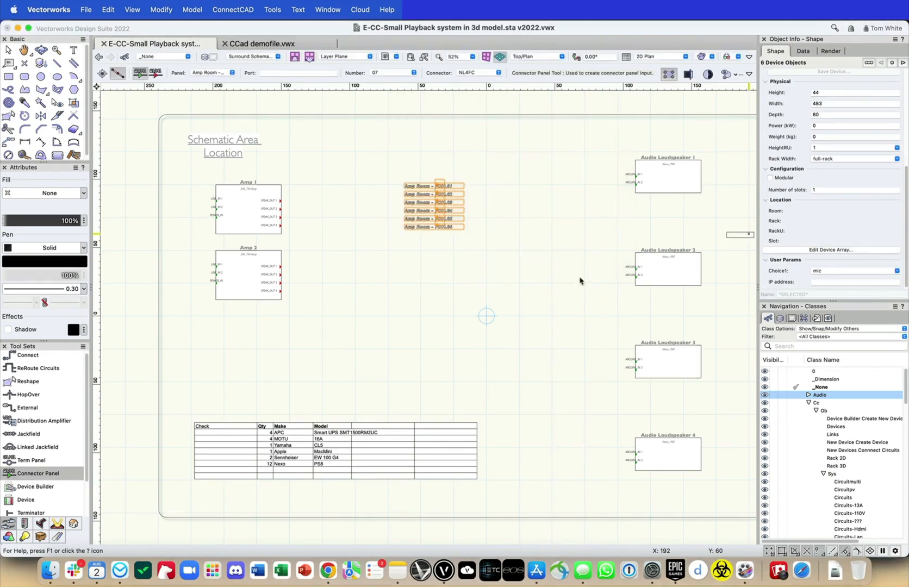
{"action": "scroll", "coordinate": [416, 192], "scroll_direction": "up", "scroll_amount": 4}
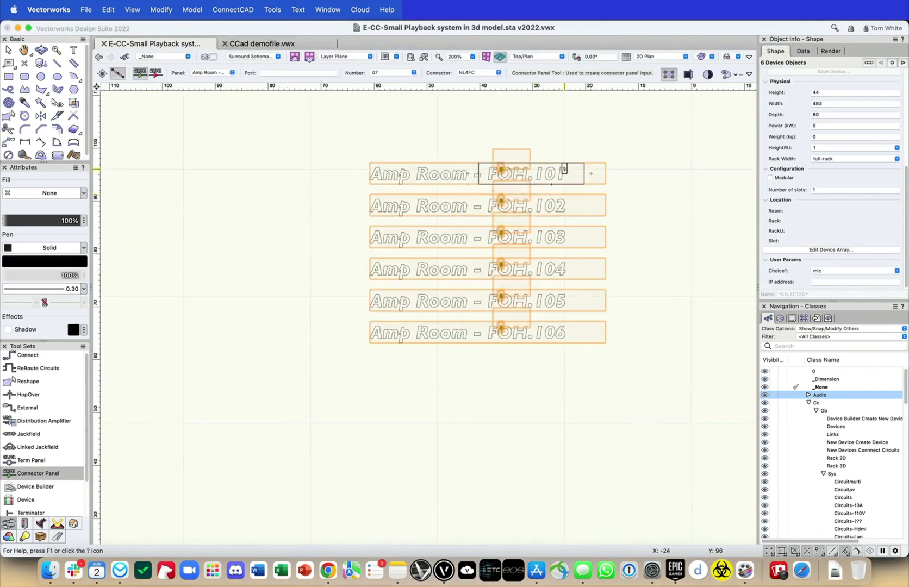
{"action": "scroll", "coordinate": [536, 191], "scroll_direction": "down", "scroll_amount": 1}
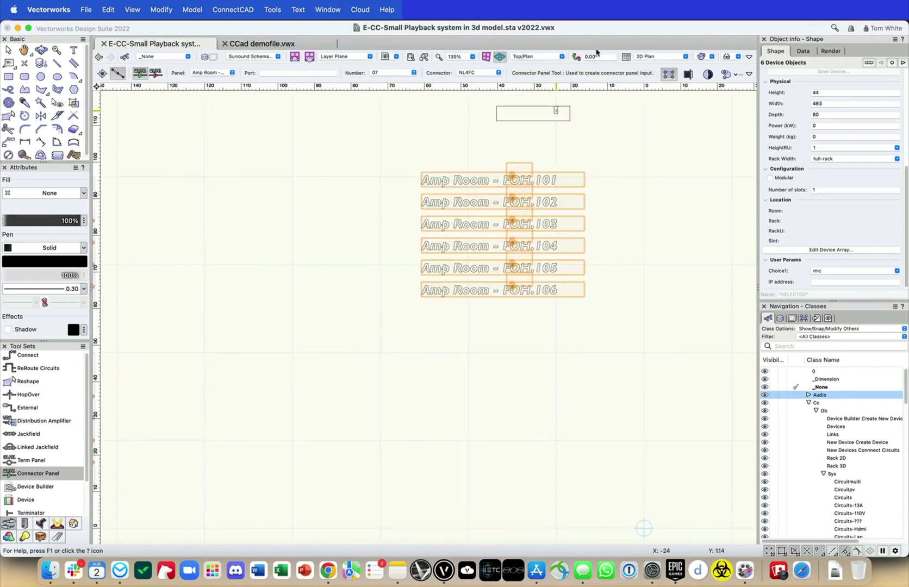
{"action": "key", "text": "x"}
{"action": "left_click", "coordinate": [676, 155]}
{"action": "scroll", "coordinate": [611, 238], "scroll_direction": "down", "scroll_amount": 1}
- Connect Amp 1 SPEAK_OUT 1 to connector panel Amp Room - FOH.101 and SPEAK_OUT 3 to panel 102
{"action": "middle_click_drag", "start_coordinate": [604, 240], "coordinate": [533, 285]}
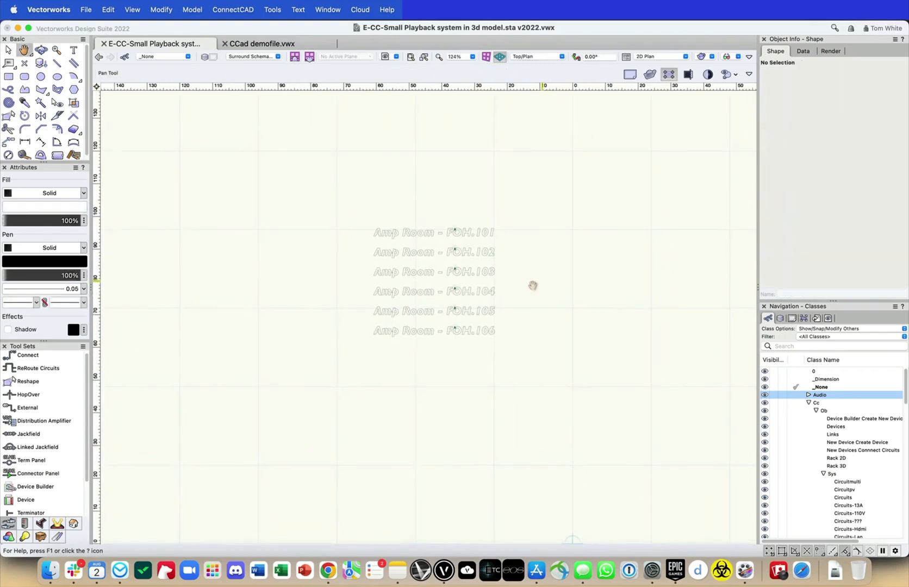
{"action": "scroll", "coordinate": [212, 405], "scroll_direction": "down", "scroll_amount": 1}
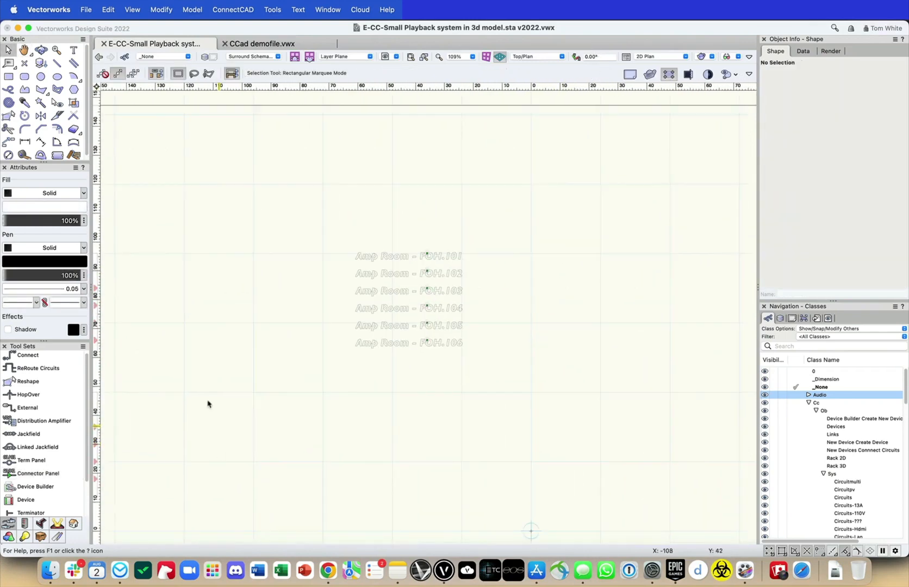
{"action": "left_click", "coordinate": [57, 356]}
{"action": "middle_click_drag", "start_coordinate": [280, 280], "coordinate": [408, 260]}
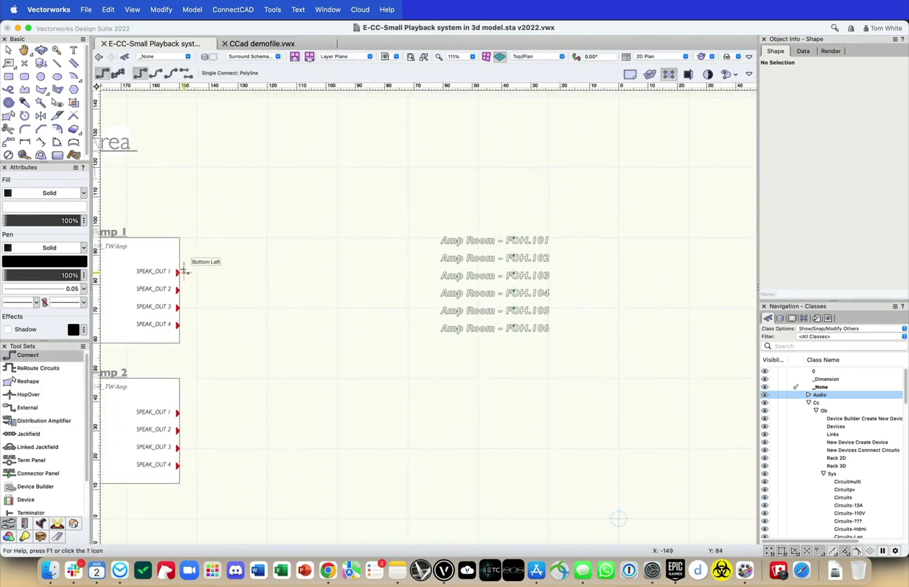
{"action": "left_click", "coordinate": [185, 272]}
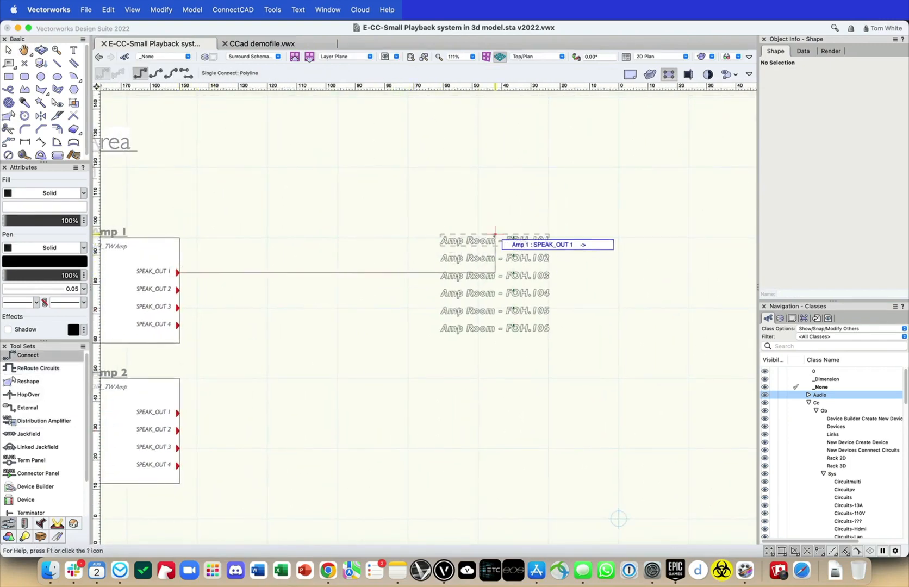
{"action": "left_click", "coordinate": [512, 239]}
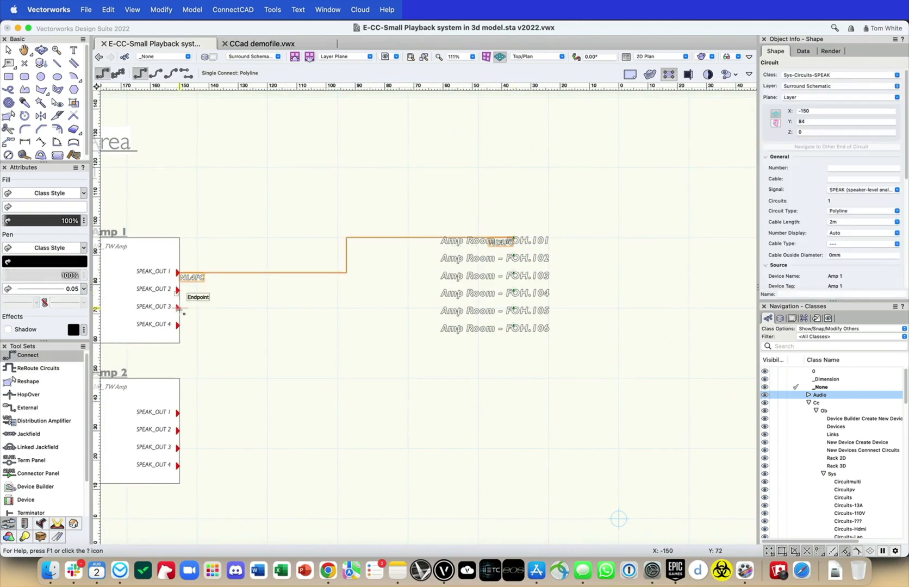
{"action": "left_click", "coordinate": [178, 308]}
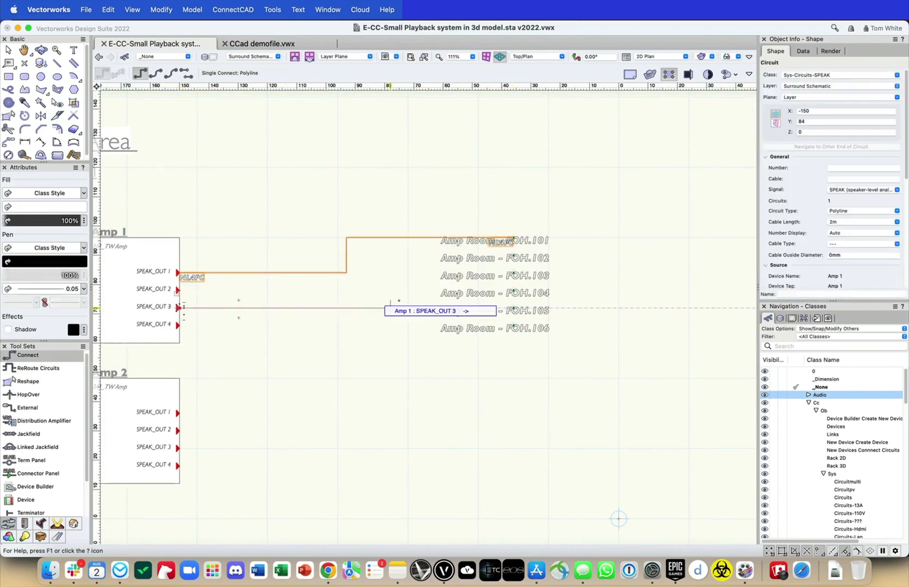
{"action": "left_click", "coordinate": [514, 257]}
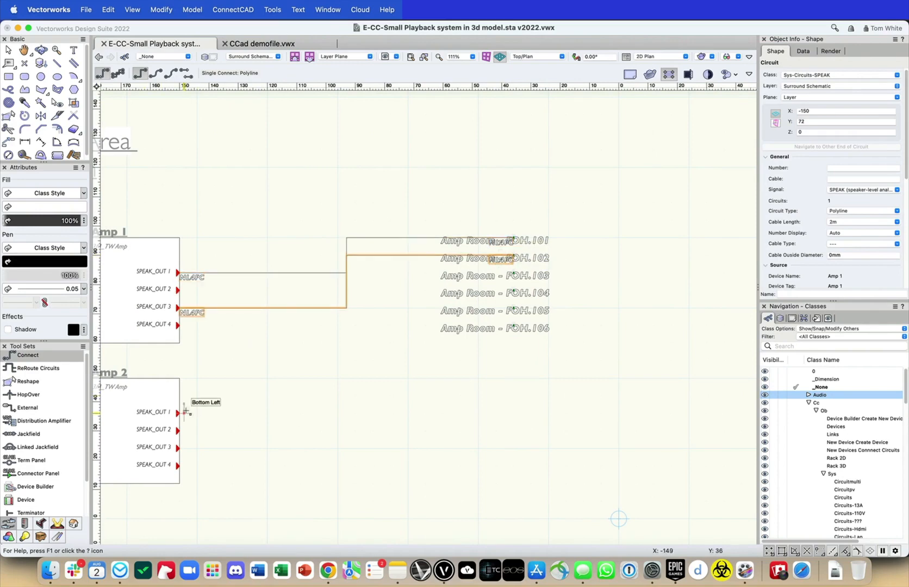
- Connect Amp 2 SPEAK_OUT 1 to connector panel Amp Room - FOH.103 and SPEAK_OUT 3 to panel 104
{"action": "left_click", "coordinate": [185, 413]}
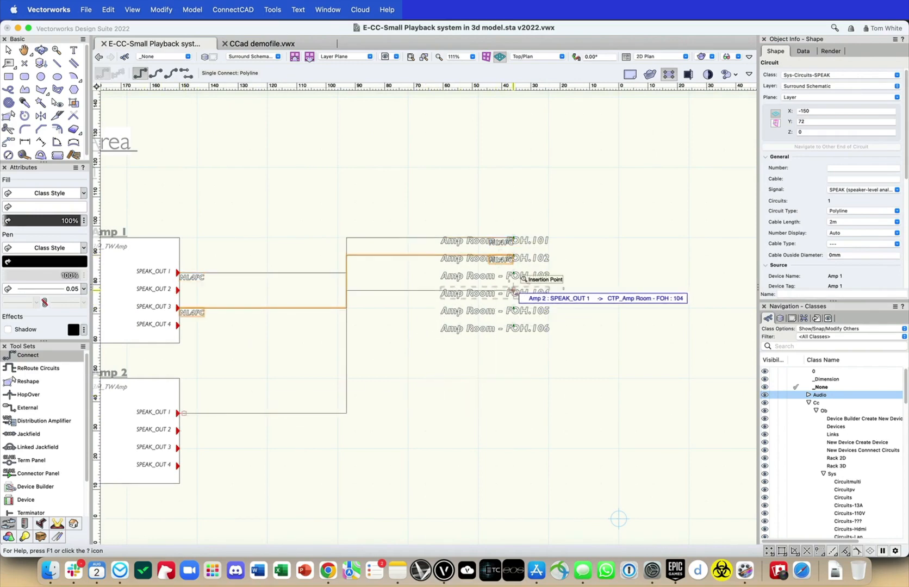
{"action": "left_click", "coordinate": [513, 274]}
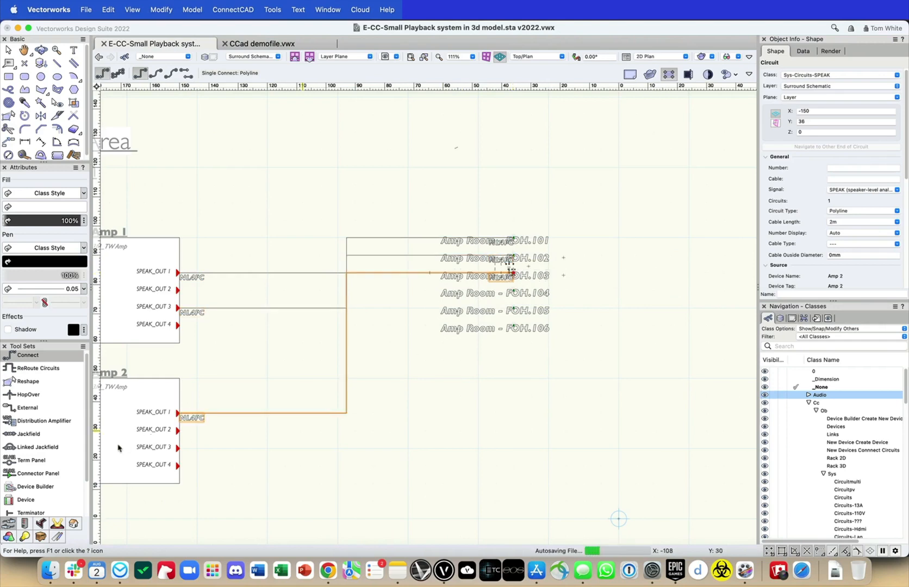
{"action": "left_click", "coordinate": [180, 448]}
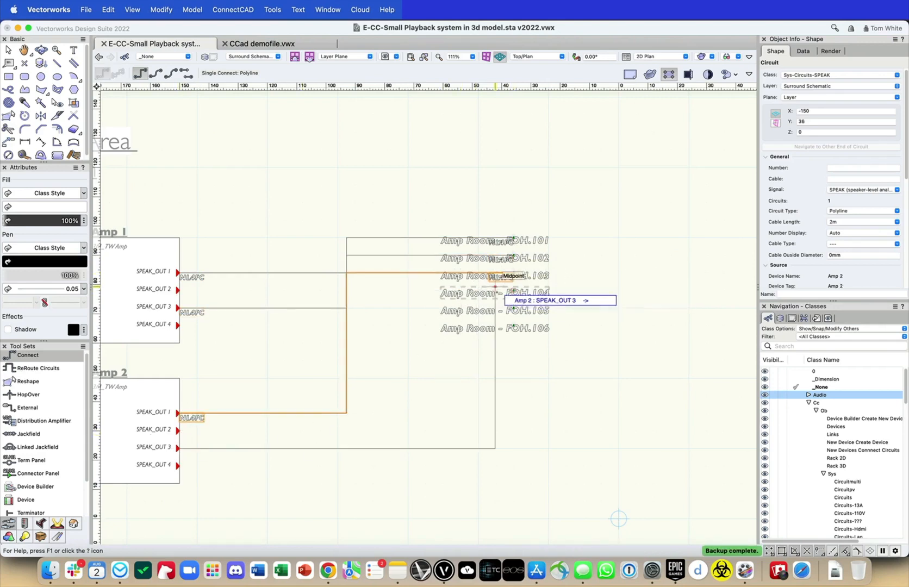
{"action": "left_click", "coordinate": [512, 292]}
{"action": "key", "text": "x"}
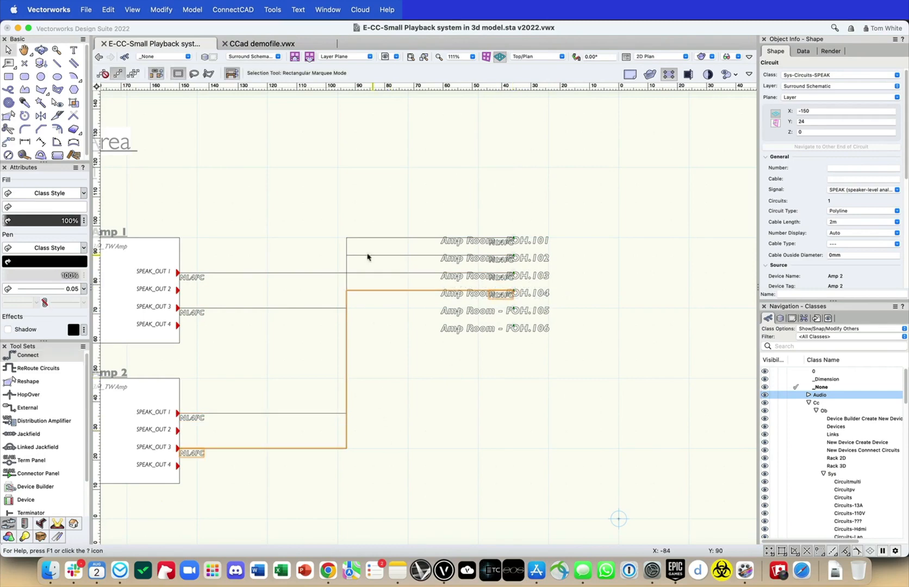
- Try the Rounded and Chamfer circuit types on the four speaker circuits, ending with Arrow
{"action": "left_click_drag", "start_coordinate": [346, 334], "coordinate": [341, 370]}
{"action": "left_click", "coordinate": [886, 211]}
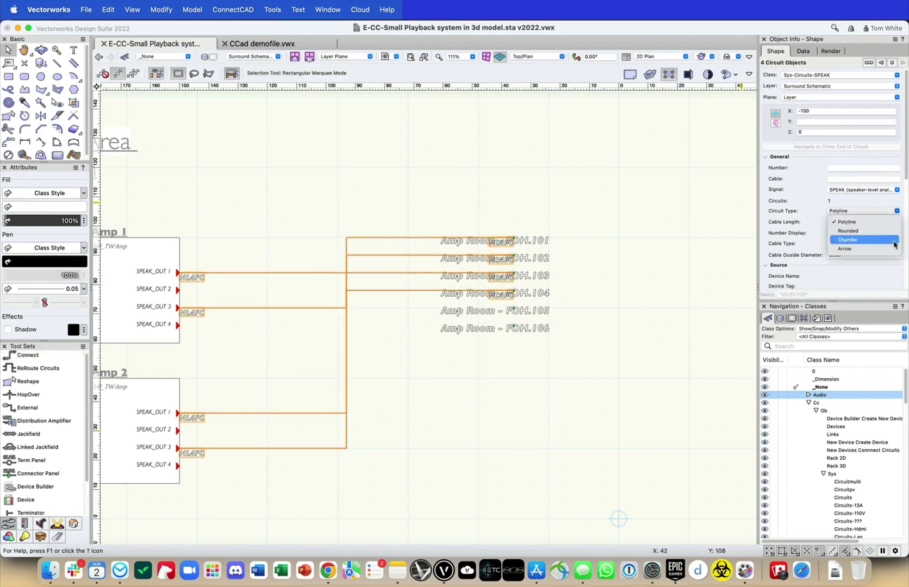
{"action": "left_click", "coordinate": [898, 230]}
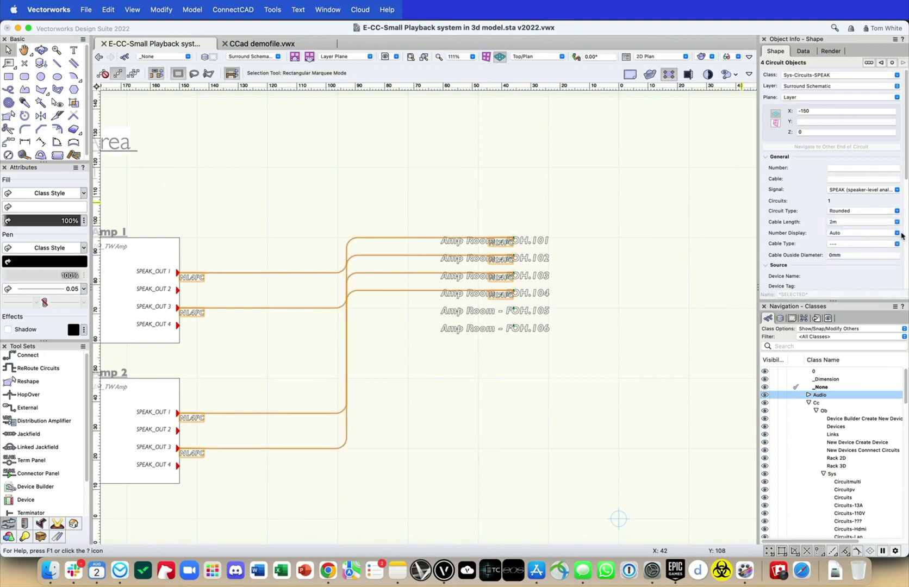
{"action": "left_click", "coordinate": [882, 211]}
{"action": "left_click", "coordinate": [888, 240]}
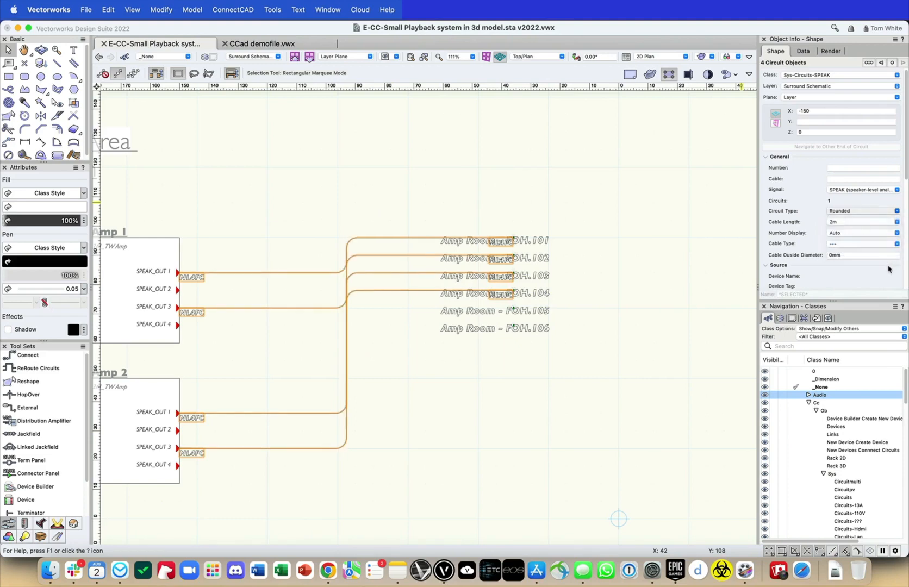
{"action": "left_click", "coordinate": [852, 212]}
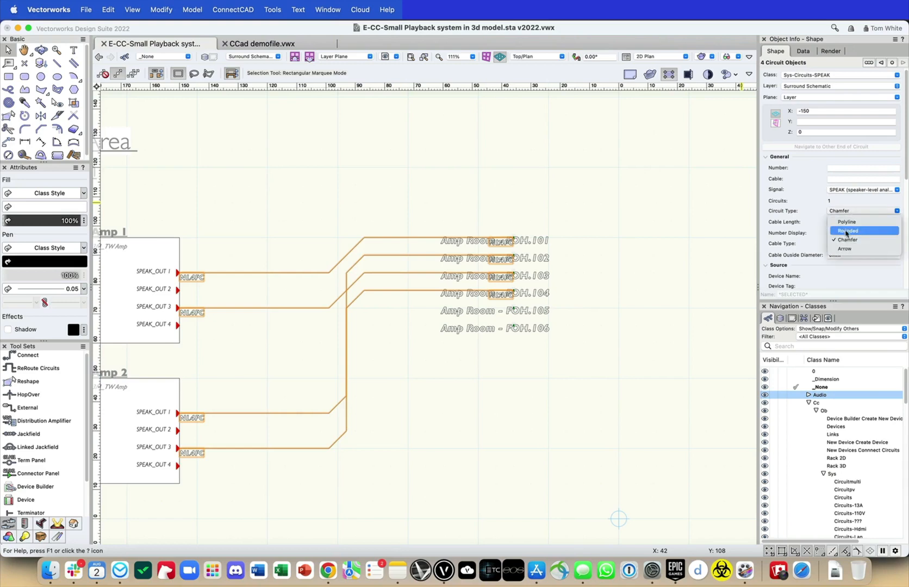
{"action": "left_click", "coordinate": [846, 249]}
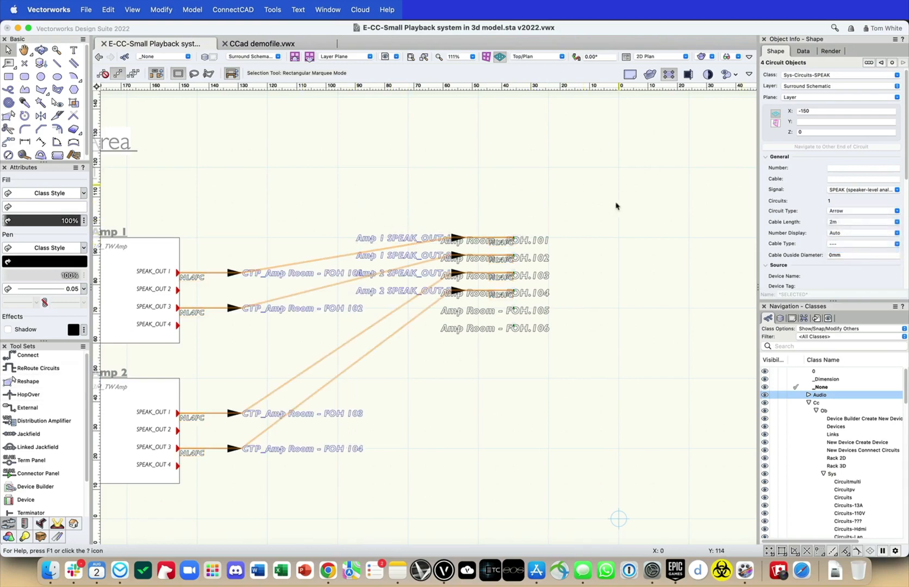
- Move the six Amp Room - FOH connector panels together up and to the right, farther from the amps
{"action": "left_click_drag", "start_coordinate": [616, 205], "coordinate": [440, 407]}
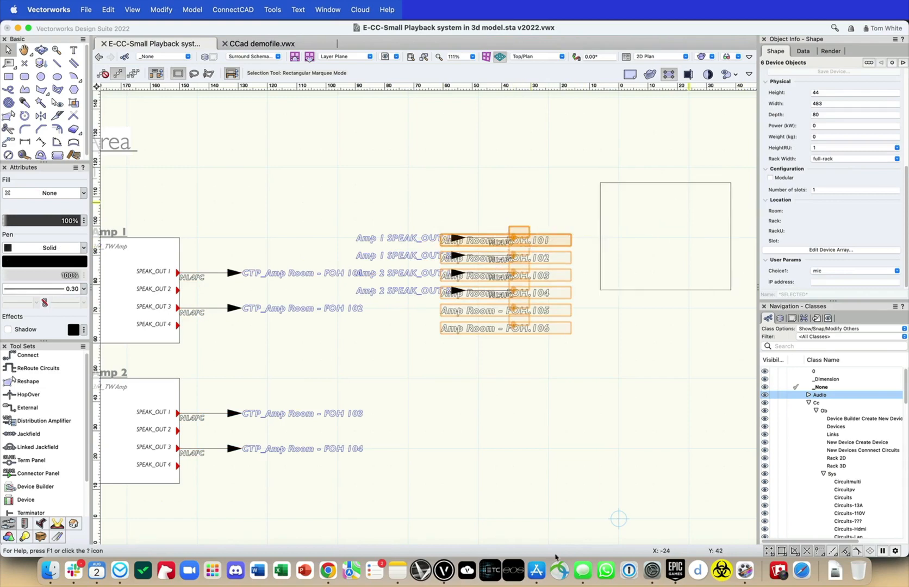
{"action": "left_click_drag", "start_coordinate": [689, 202], "coordinate": [689, 202]}
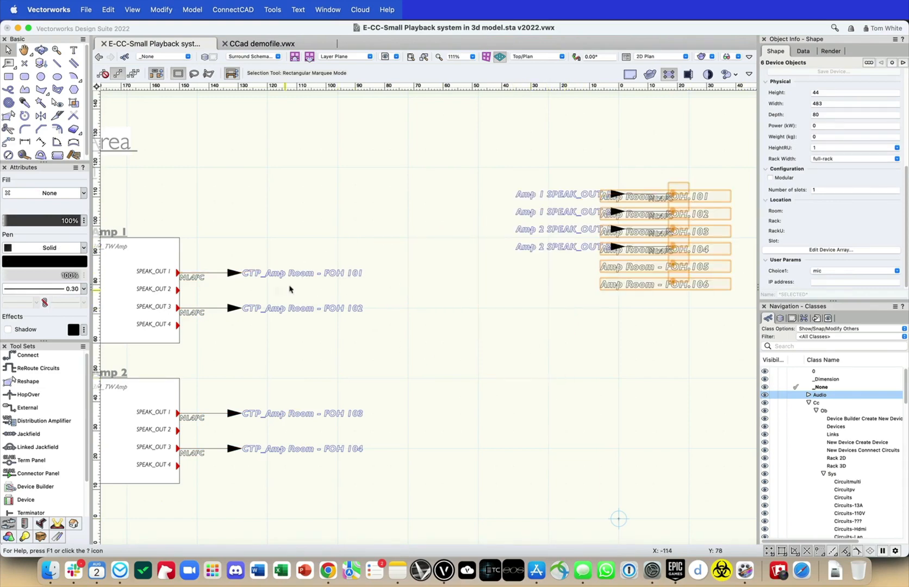
{"action": "left_click", "coordinate": [294, 181]}
- Set the circuit type of all four speaker circuits to Rounded
{"action": "left_click_drag", "start_coordinate": [305, 205], "coordinate": [333, 437]}
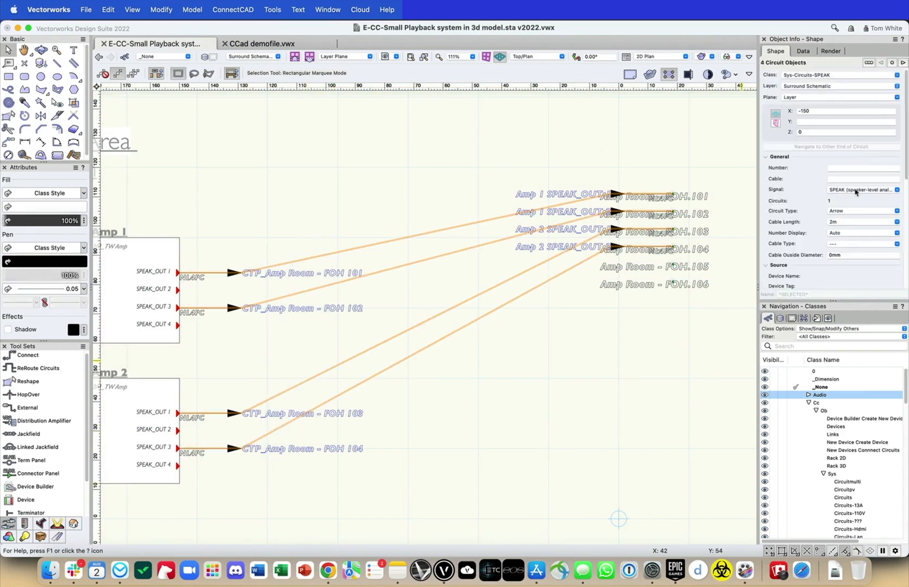
{"action": "left_click", "coordinate": [851, 212]}
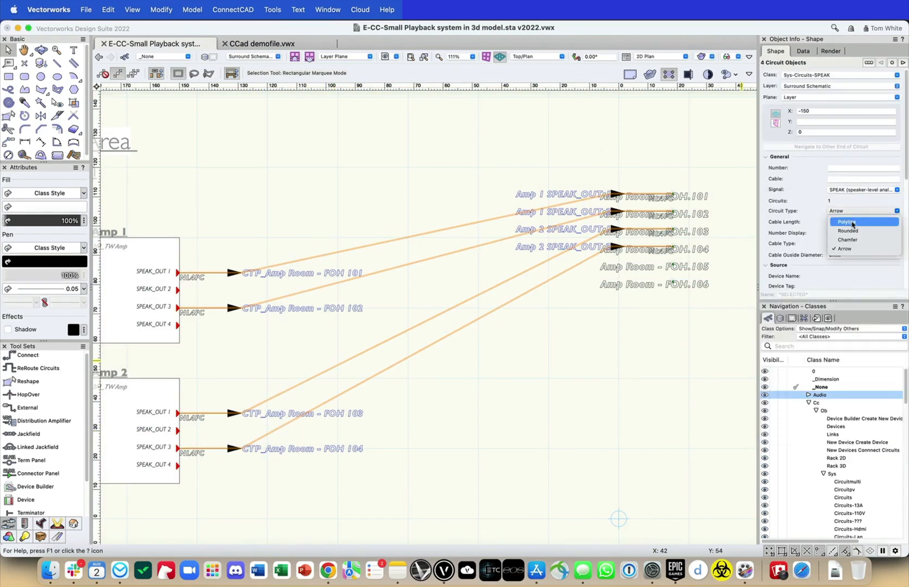
{"action": "left_click", "coordinate": [847, 222]}
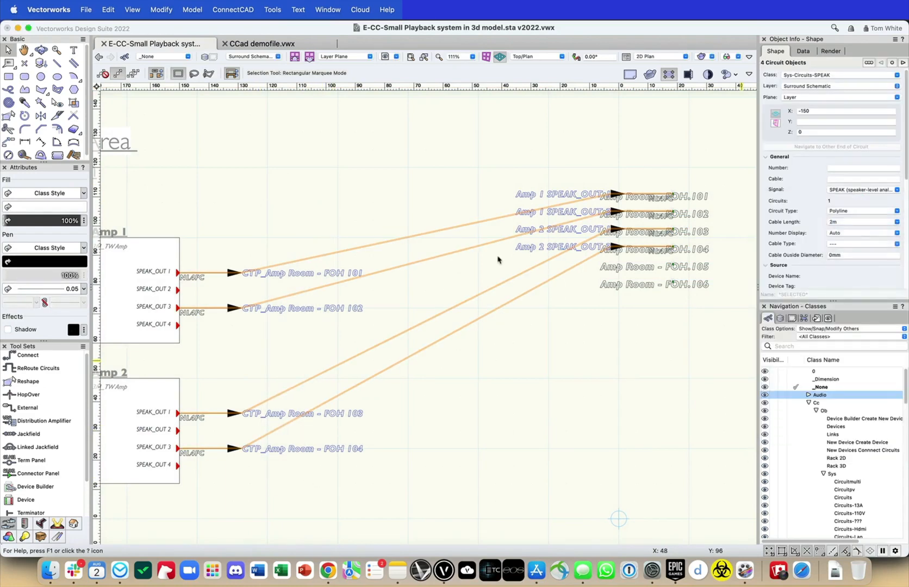
{"action": "left_click", "coordinate": [855, 212]}
{"action": "left_click", "coordinate": [848, 231]}
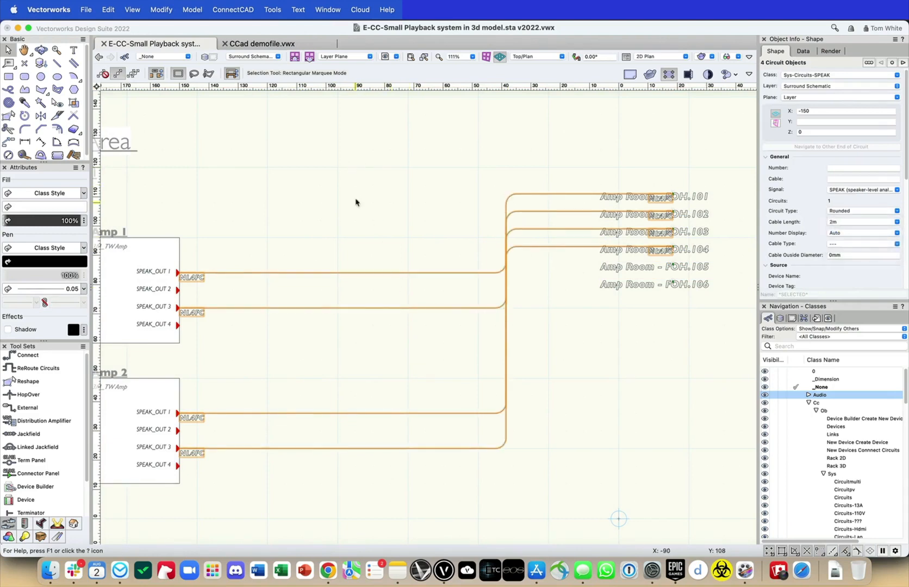
- Reroute the four speaker circuits so their vertical runs are staggered between the amps and the Amp Room - FOH connector panels
{"action": "left_click", "coordinate": [38, 369]}
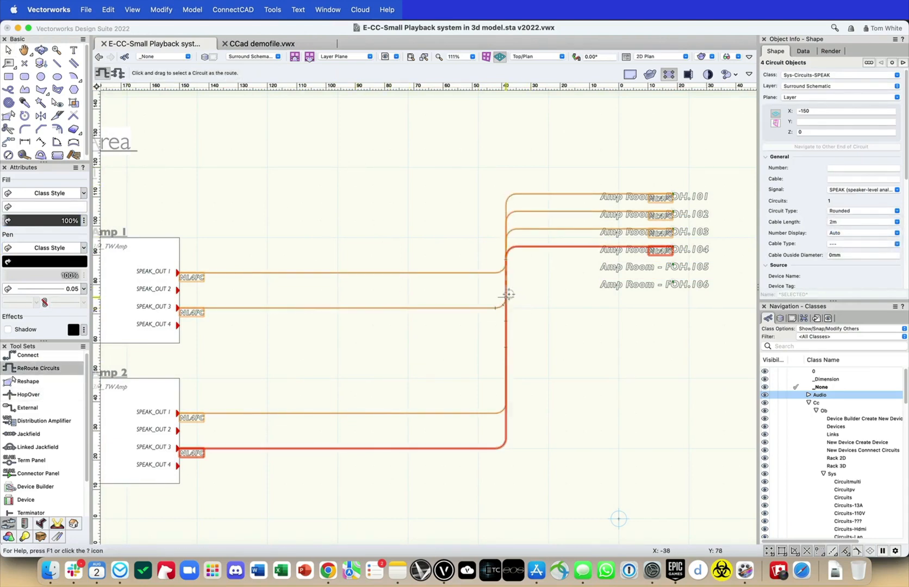
{"action": "left_click_drag", "start_coordinate": [508, 294], "coordinate": [435, 290]}
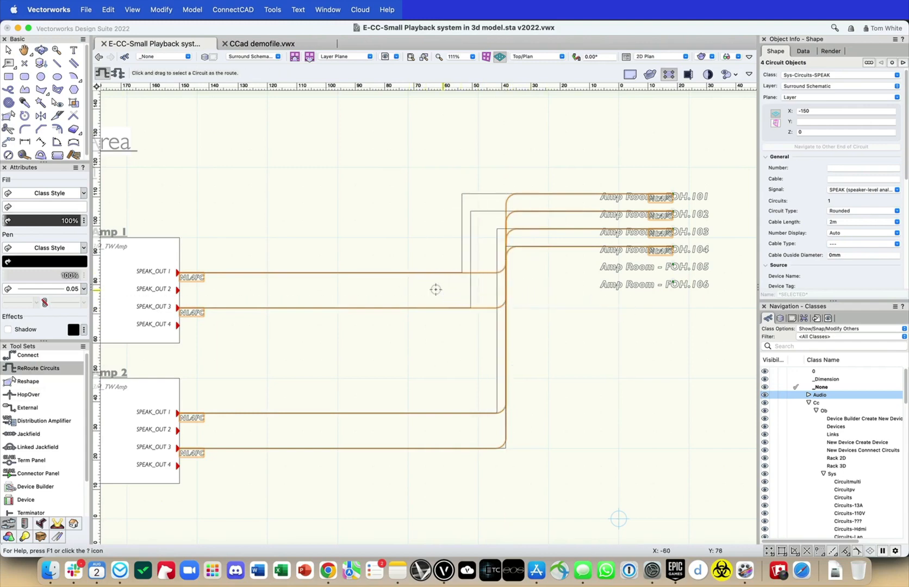
{"action": "scroll", "coordinate": [465, 348], "scroll_direction": "down", "scroll_amount": 3}
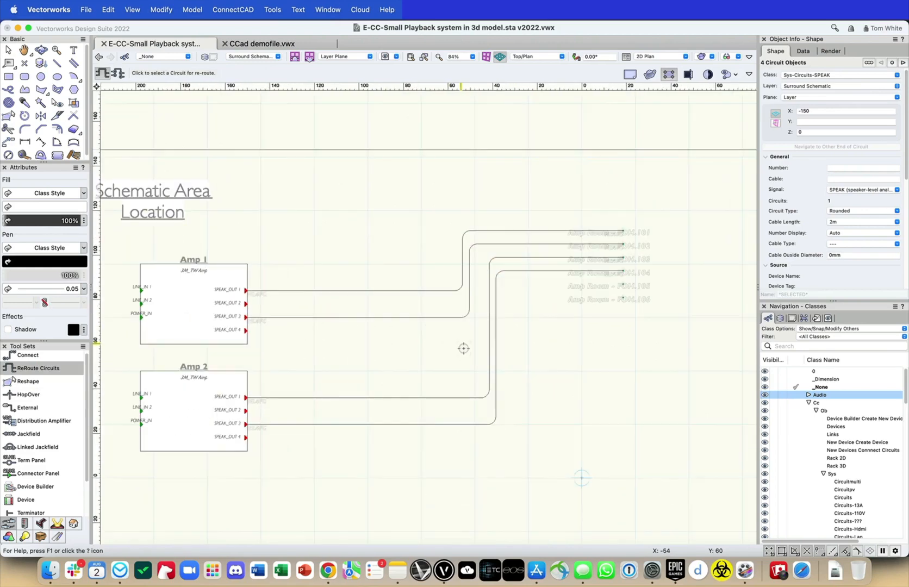
{"action": "key", "text": "x"}
{"action": "left_click", "coordinate": [389, 229]}
{"action": "scroll", "coordinate": [390, 228], "scroll_direction": "down", "scroll_amount": 2}
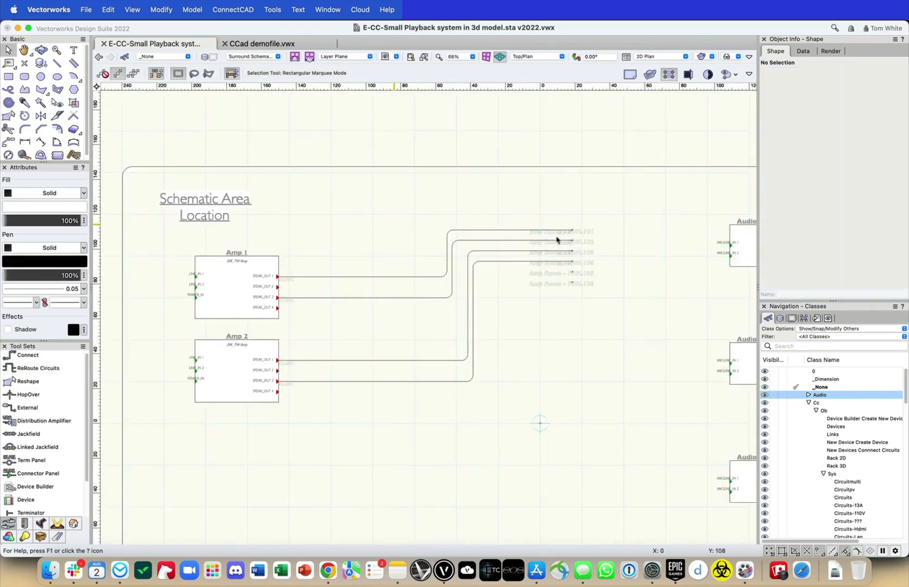
{"action": "middle_click_drag", "start_coordinate": [620, 342], "coordinate": [506, 299]}
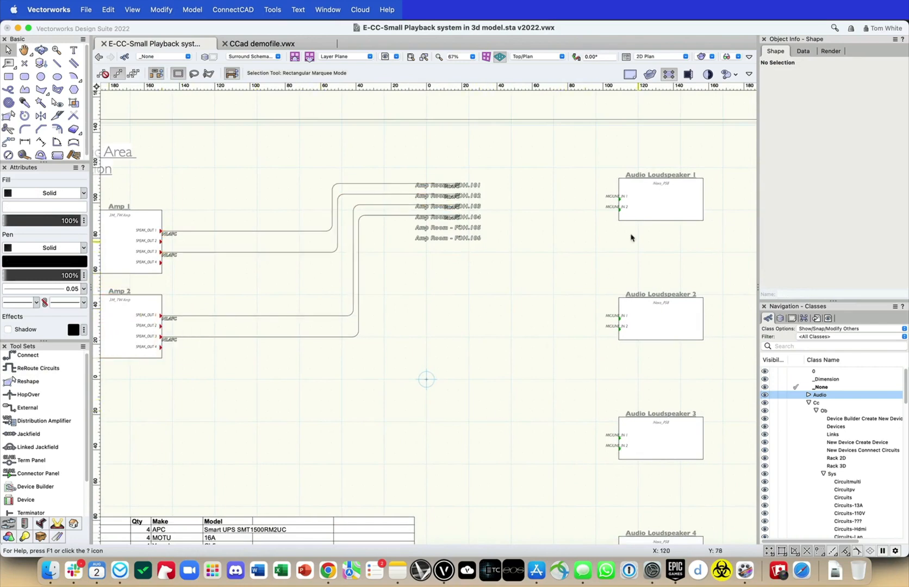
{"action": "scroll", "coordinate": [428, 285], "scroll_direction": "down", "scroll_amount": 1}
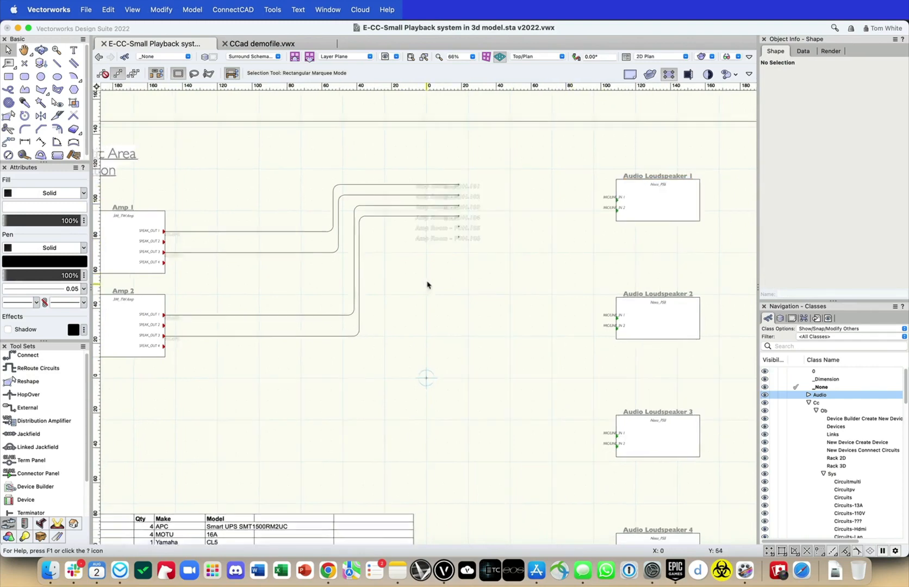
{"action": "mouse_move", "coordinate": [428, 285]}
{"action": "middle_mouse_down"}
{"action": "mouse_move", "coordinate": [428, 272]}
{"action": "mouse_move", "coordinate": [472, 257]}
{"action": "middle_mouse_up"}
{"action": "middle_click_drag", "start_coordinate": [487, 235], "coordinate": [494, 230]}
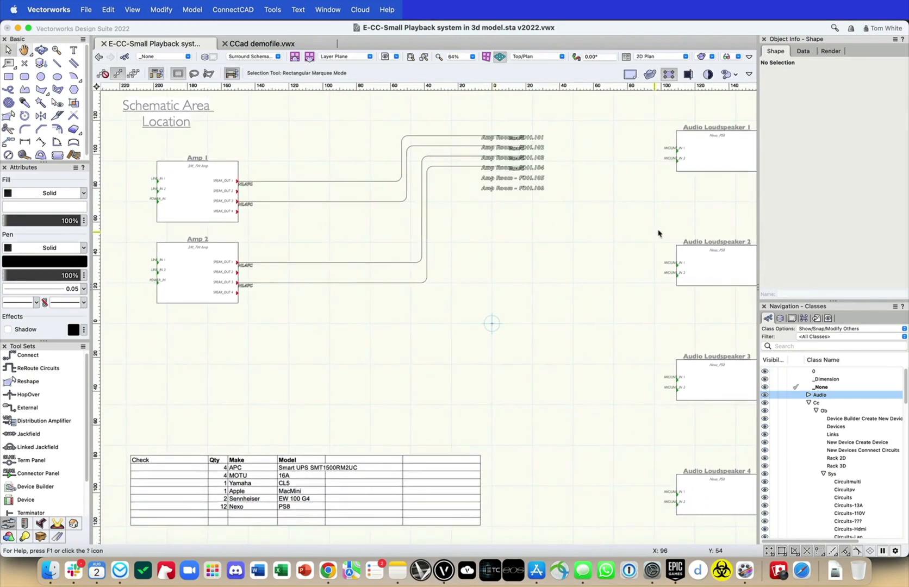
{"action": "scroll", "coordinate": [576, 301], "scroll_direction": "right", "scroll_amount": 5}
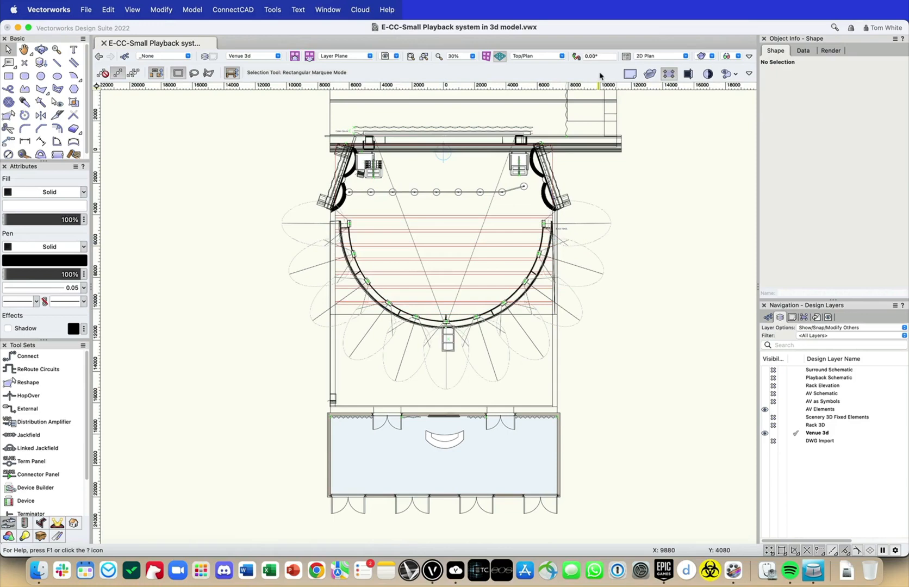
- Make AV Elements the active layer and set a normal-perspective 3D view between two points inside the auditorium
{"action": "left_click", "coordinate": [265, 55]}
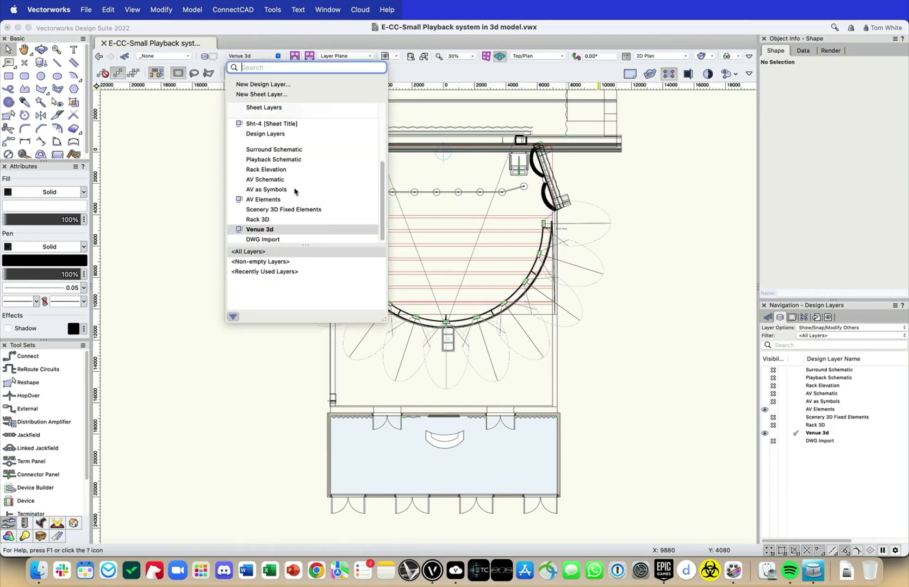
{"action": "left_click", "coordinate": [293, 204]}
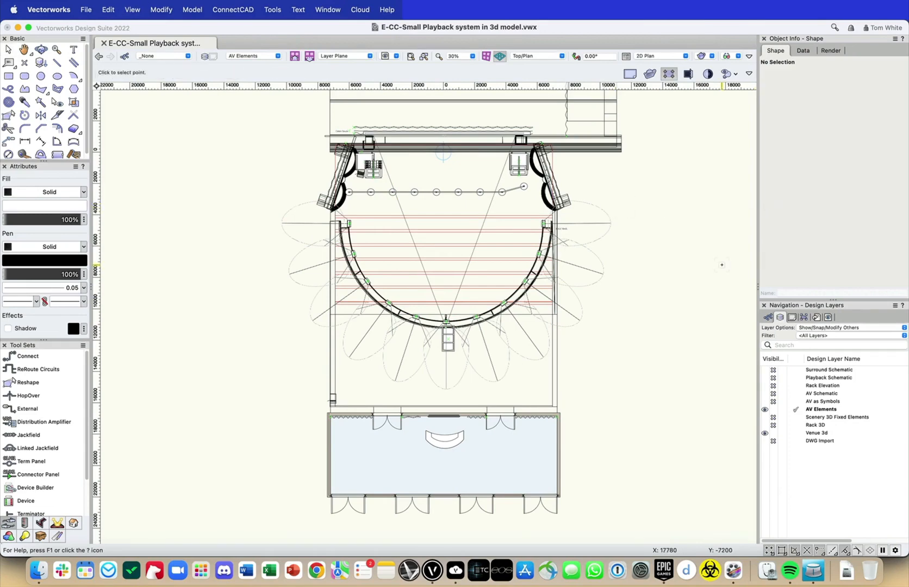
{"action": "left_click", "coordinate": [459, 193]}
{"action": "left_click", "coordinate": [409, 233]}
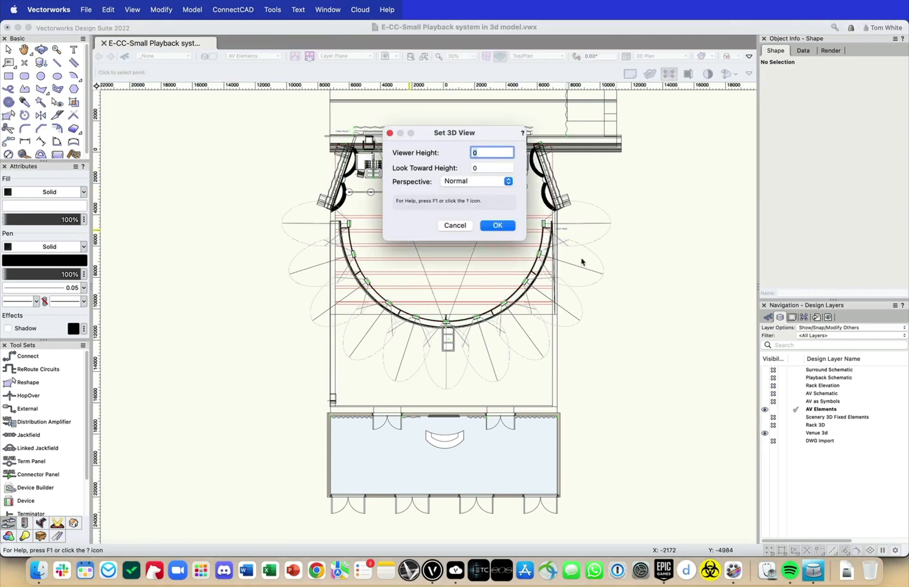
{"action": "key", "text": "Return"}
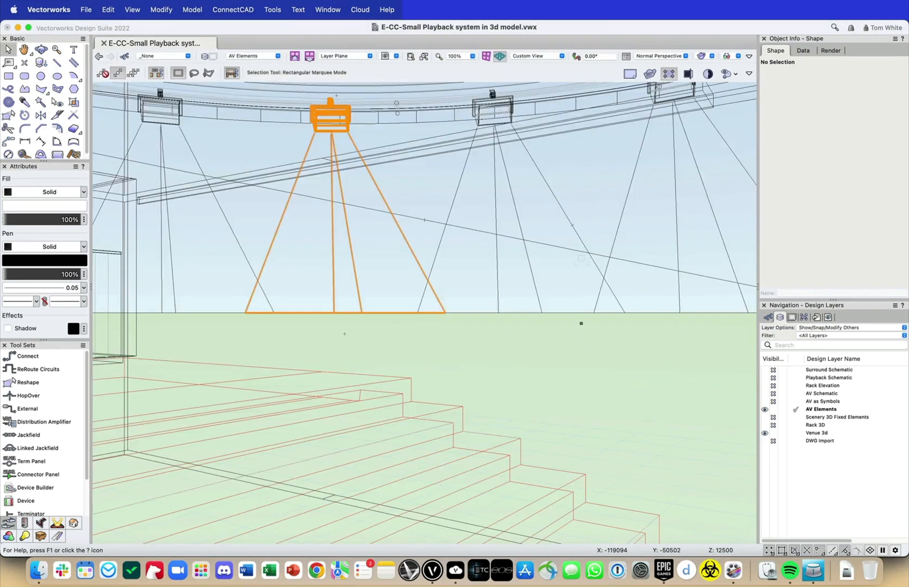
- Show the 3D view of the auditorium in Shaded render mode
{"action": "left_click", "coordinate": [701, 58]}
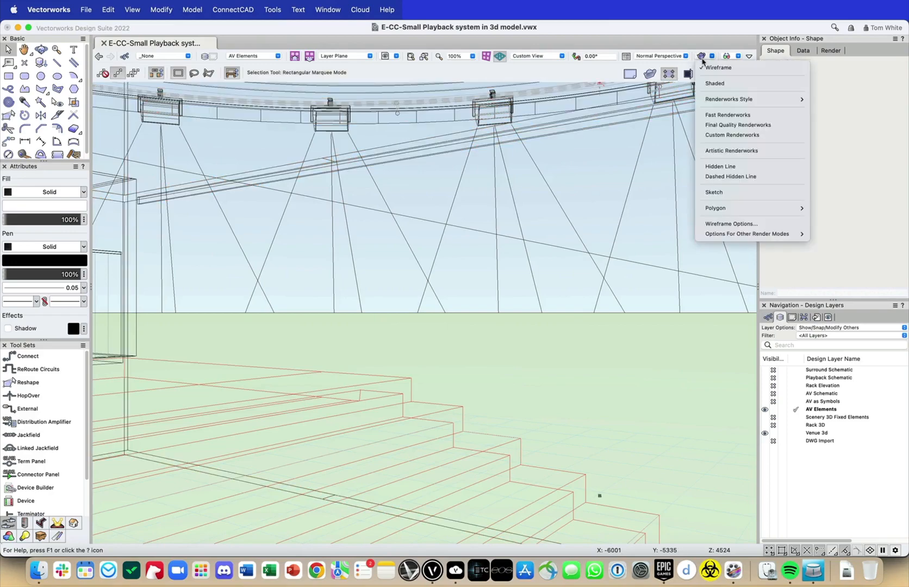
{"action": "left_click", "coordinate": [709, 82]}
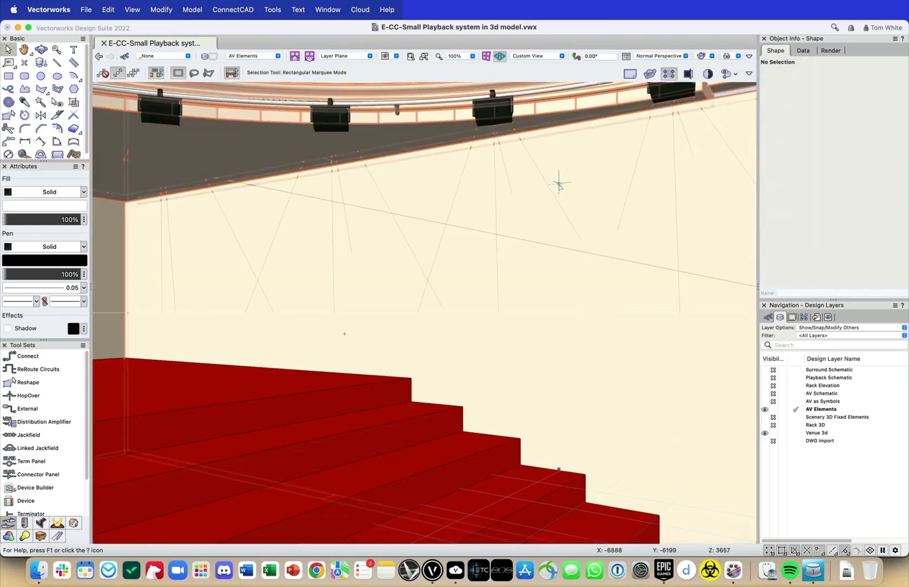
{"action": "middle_click_drag", "start_coordinate": [559, 184], "coordinate": [475, 372], "text": "ctrl"}
- Draw a Z-mode cable route about 6775 long from the floor beside the red steps, up the wall to the balcony rail
{"action": "key", "text": "x"}
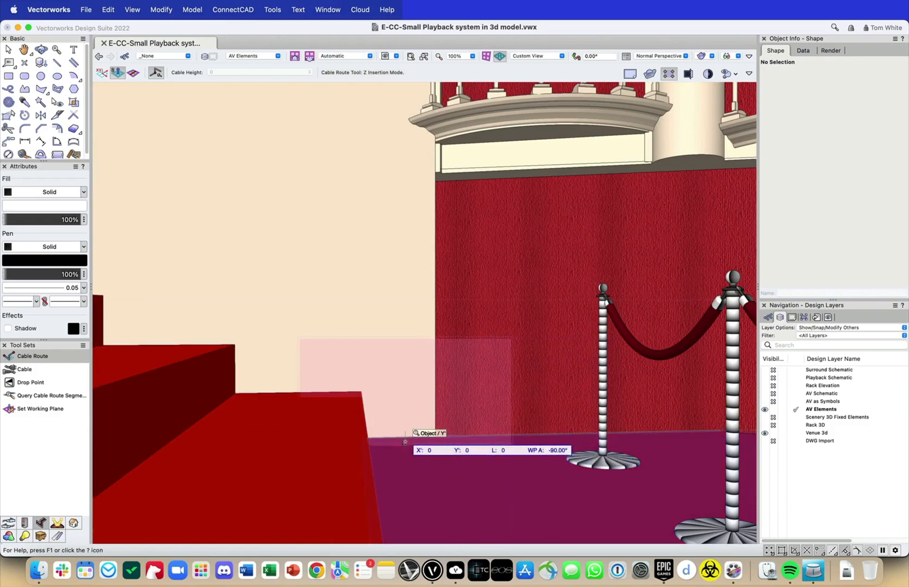
{"action": "scroll", "coordinate": [405, 441], "scroll_direction": "up", "scroll_amount": 3}
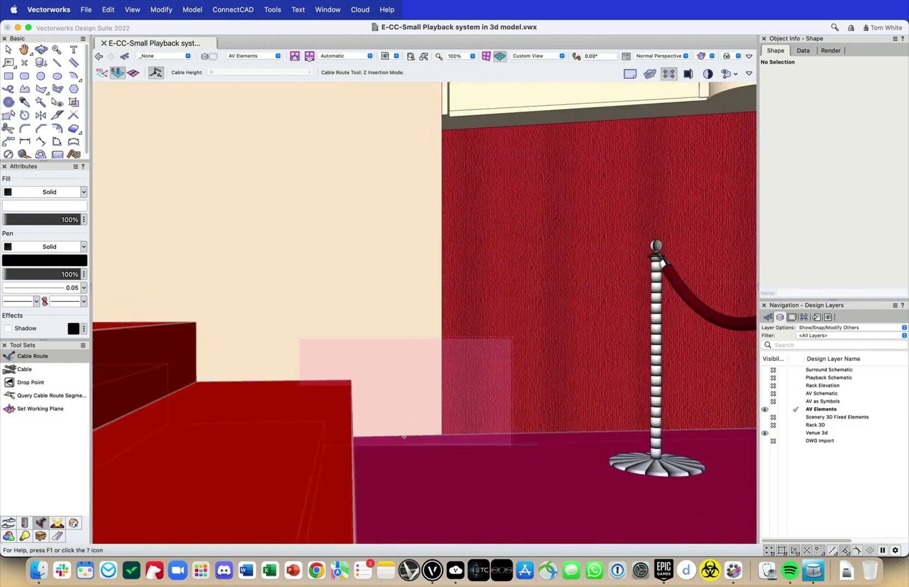
{"action": "left_click", "coordinate": [404, 437]}
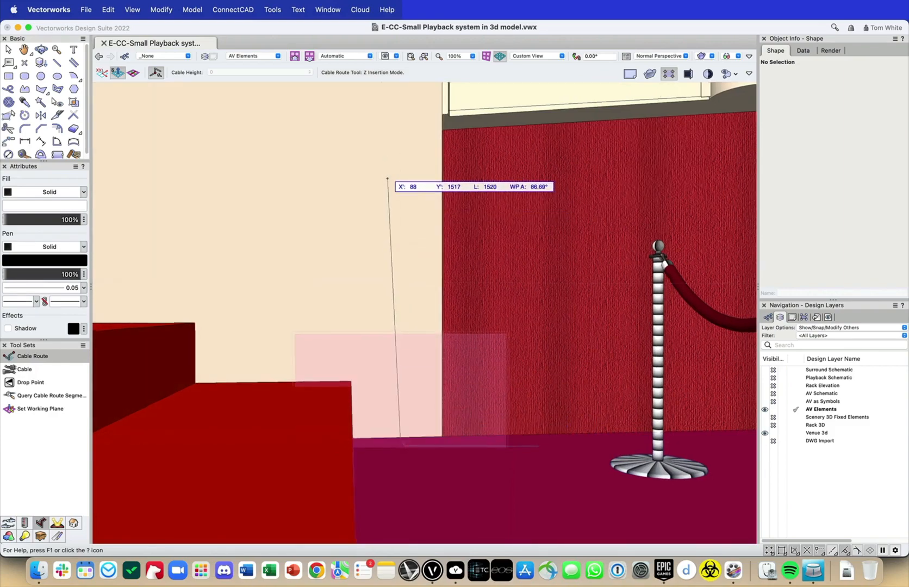
{"action": "middle_click_drag", "start_coordinate": [387, 186], "coordinate": [420, 462]}
{"action": "scroll", "coordinate": [420, 463], "scroll_direction": "down", "scroll_amount": 5}
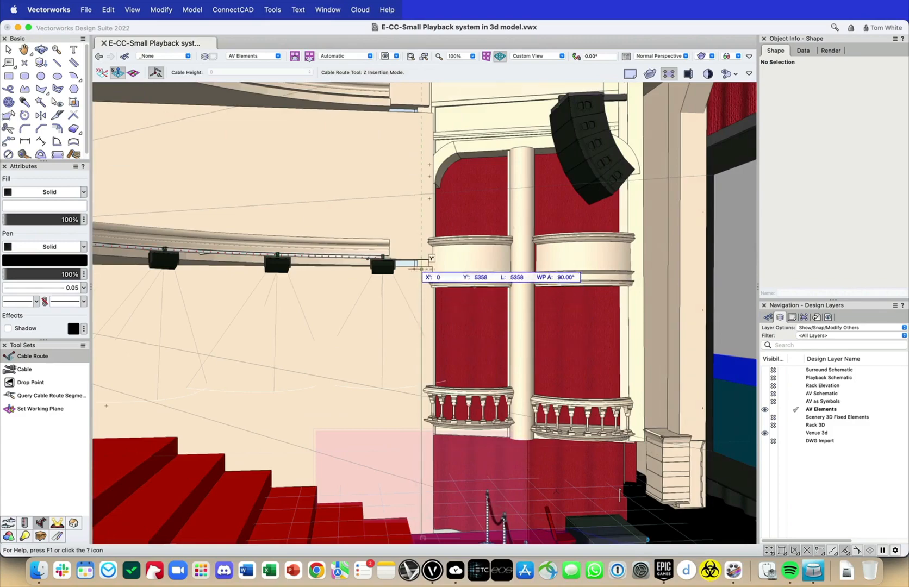
{"action": "left_click", "coordinate": [420, 271]}
{"action": "scroll", "coordinate": [421, 275], "scroll_direction": "up", "scroll_amount": 6}
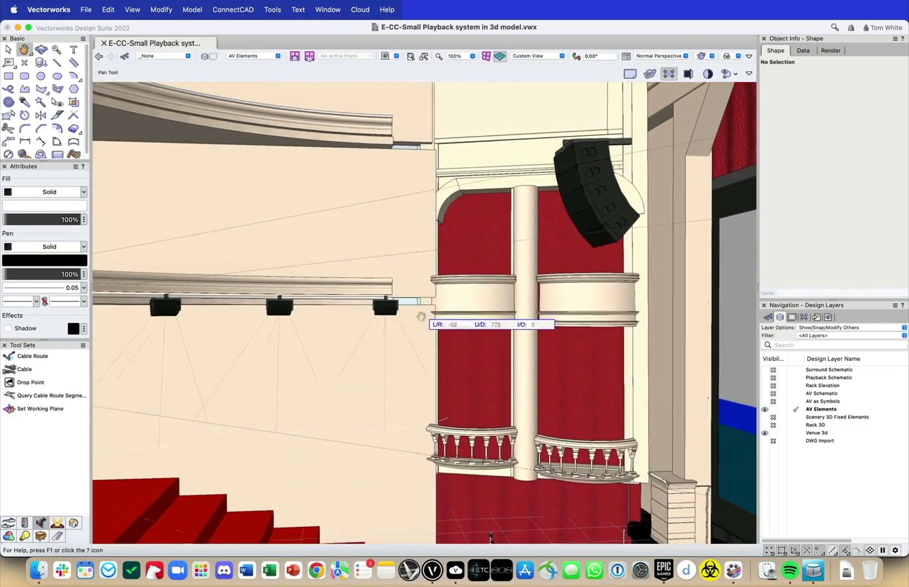
{"action": "scroll", "coordinate": [422, 309], "scroll_direction": "up", "scroll_amount": 3}
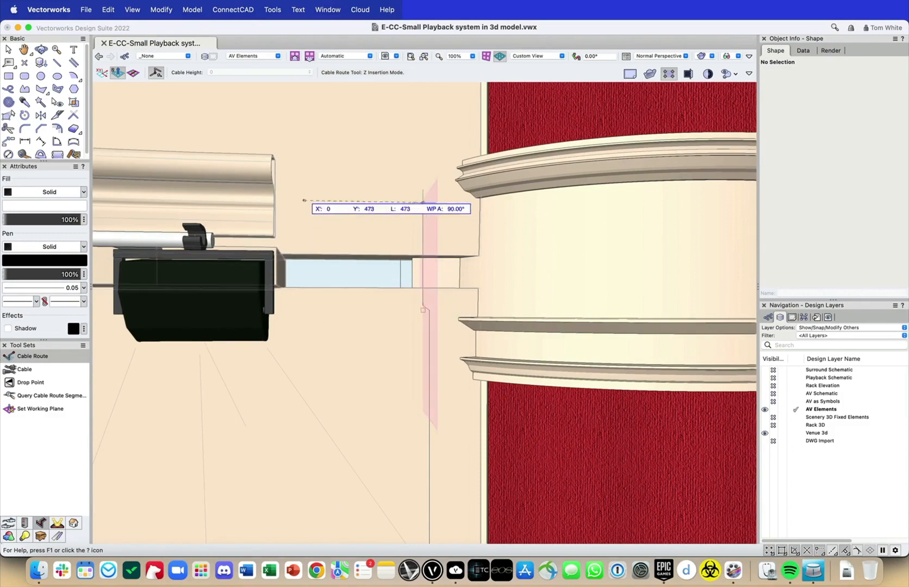
{"action": "double_click", "coordinate": [293, 215]}
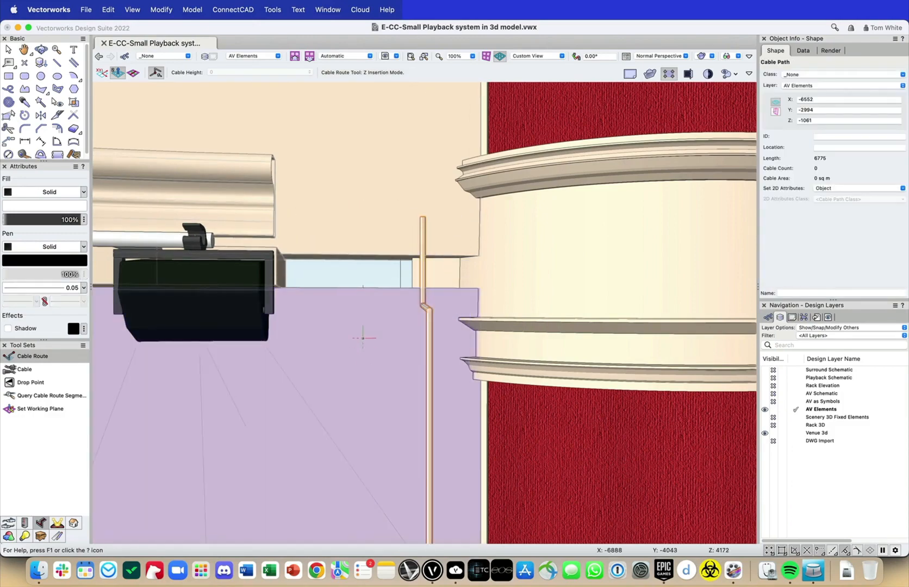
- Try drawing a second cable route in XY insertion mode in Top/Plan view, beside the curved box front
{"action": "scroll", "coordinate": [369, 337], "scroll_direction": "down", "scroll_amount": 4}
{"action": "middle_click_drag", "start_coordinate": [459, 337], "coordinate": [459, 419], "text": "ctrl"}
{"action": "left_click", "coordinate": [32, 356]}
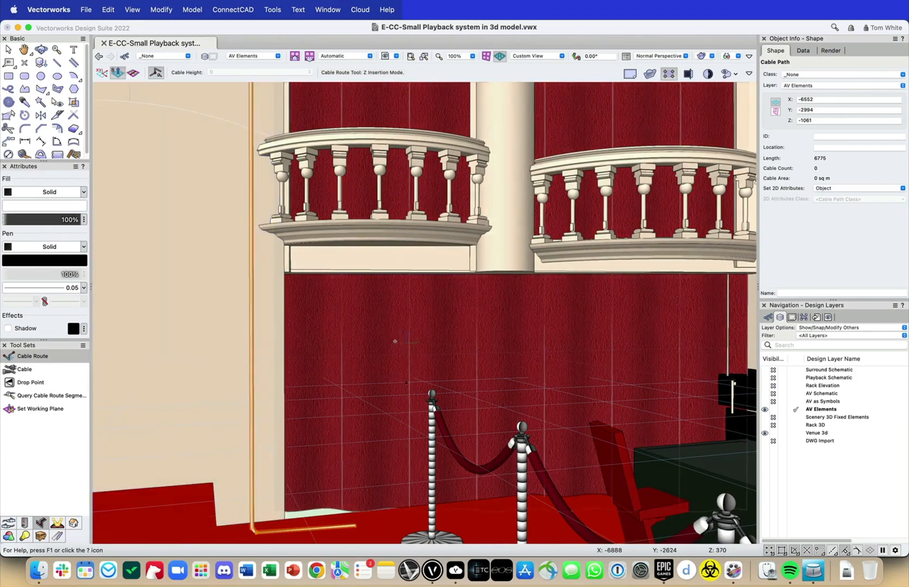
{"action": "key", "text": "F5"}
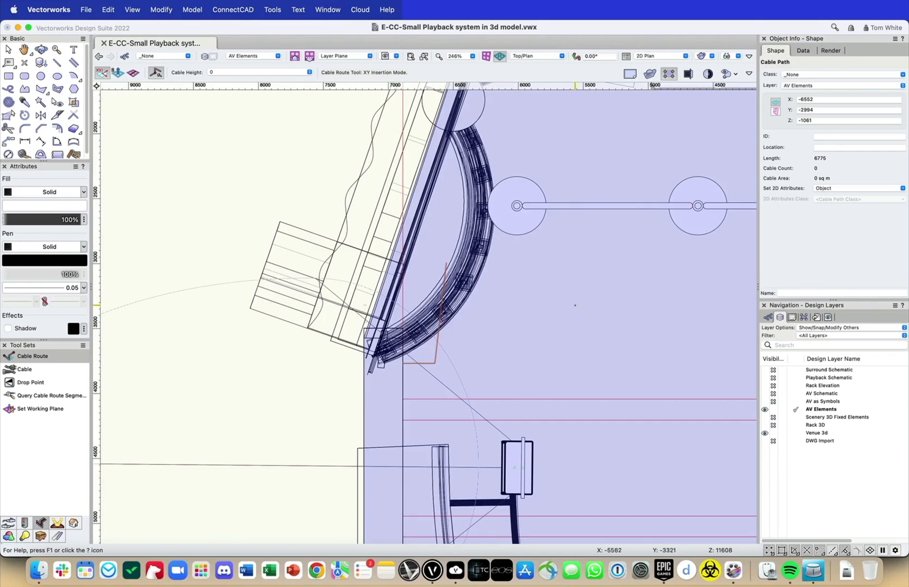
{"action": "left_click", "coordinate": [575, 305]}
{"action": "left_click", "coordinate": [576, 361]}
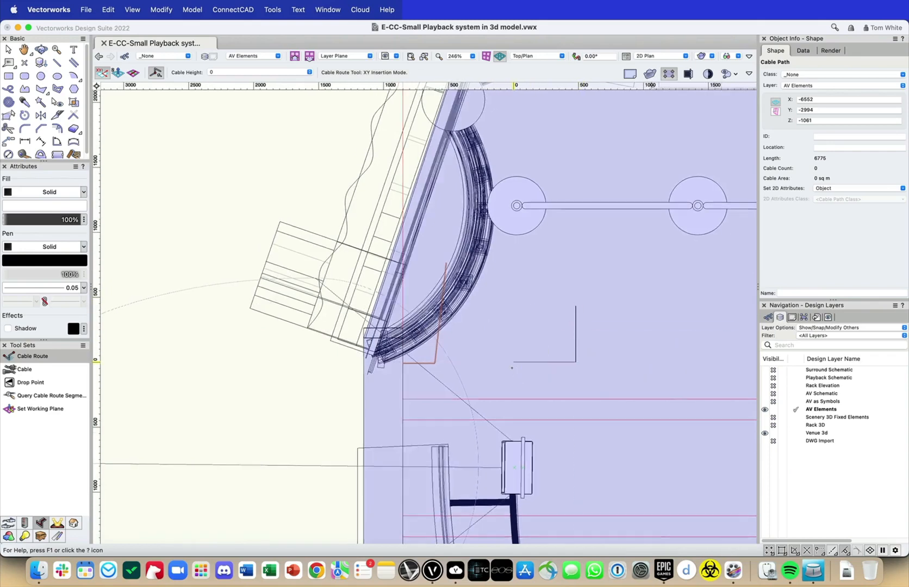
{"action": "left_click", "coordinate": [513, 362]}
- Try adding a new height to the cable route heights list, then discard it and the unfinished route
{"action": "left_click", "coordinate": [286, 72]}
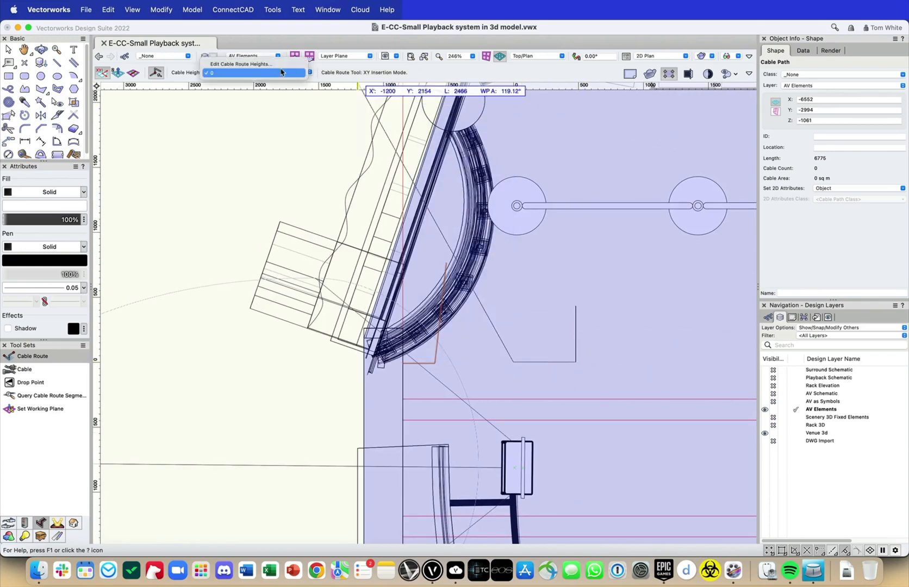
{"action": "left_click", "coordinate": [256, 76]}
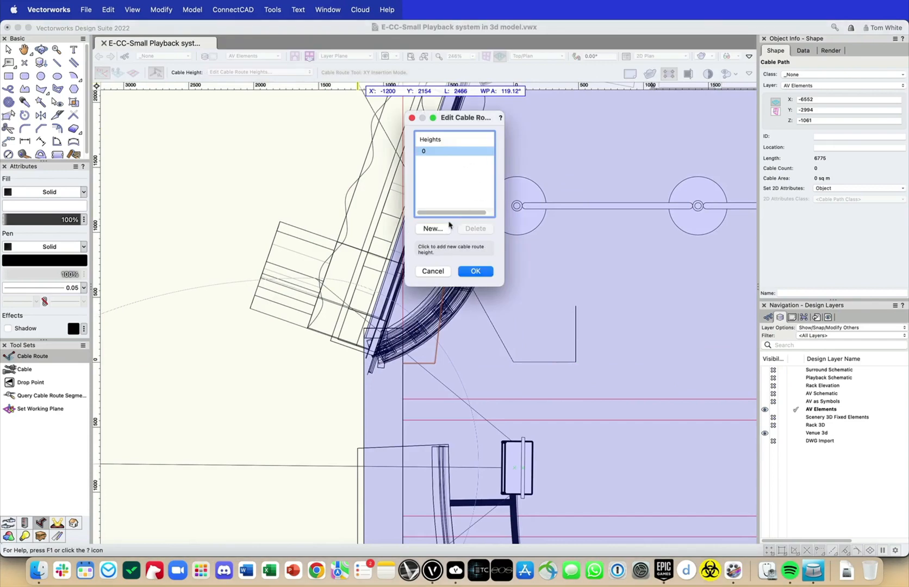
{"action": "left_click", "coordinate": [434, 229]}
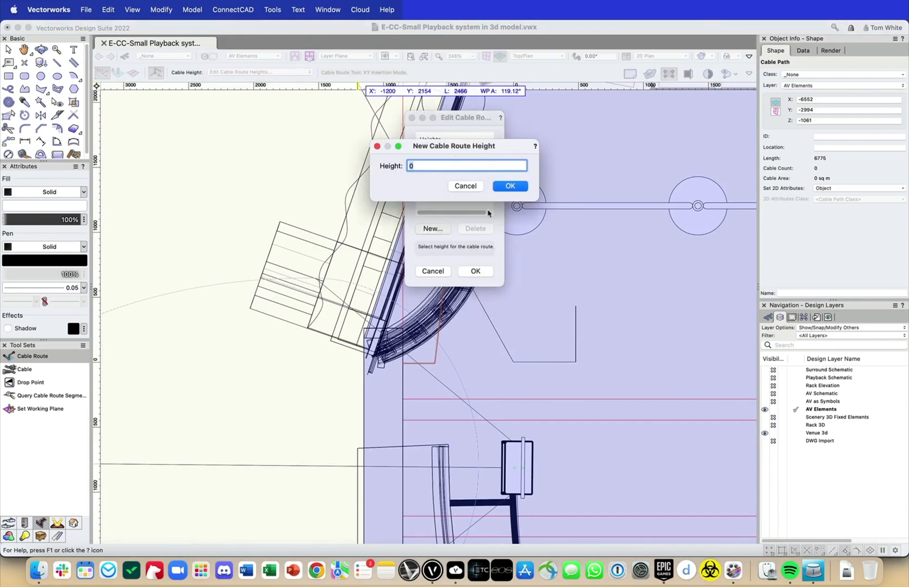
{"action": "key", "text": "Return"}
{"action": "left_click", "coordinate": [433, 271]}
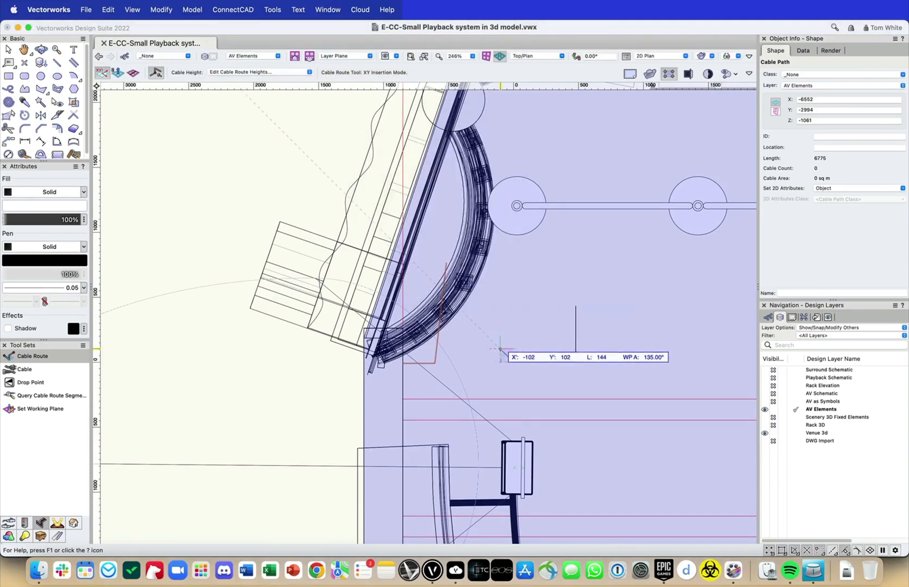
{"action": "key", "text": "x"}
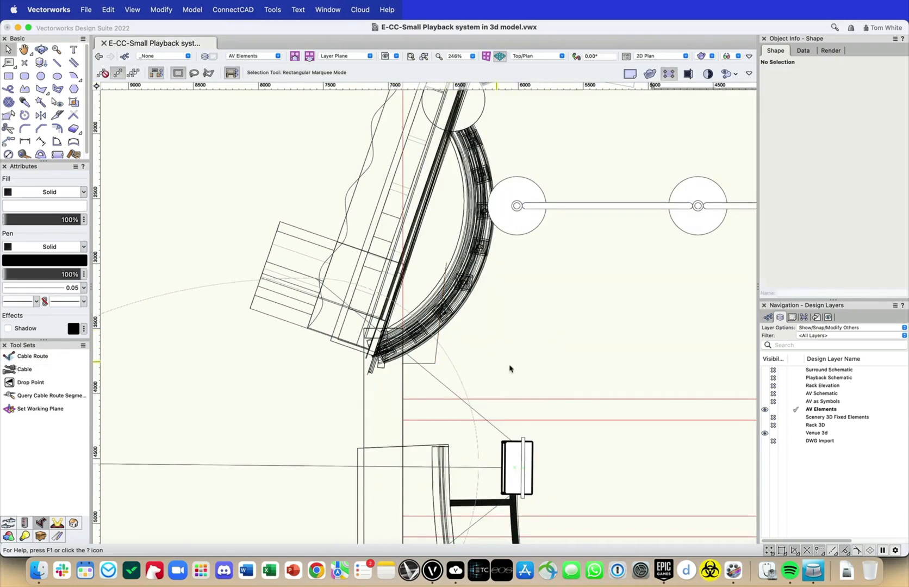
- Set a normal-perspective 3D view toward the wall with the cable route, with viewer and look-toward heights of 2000
{"action": "scroll", "coordinate": [455, 347], "scroll_direction": "right", "scroll_amount": 5}
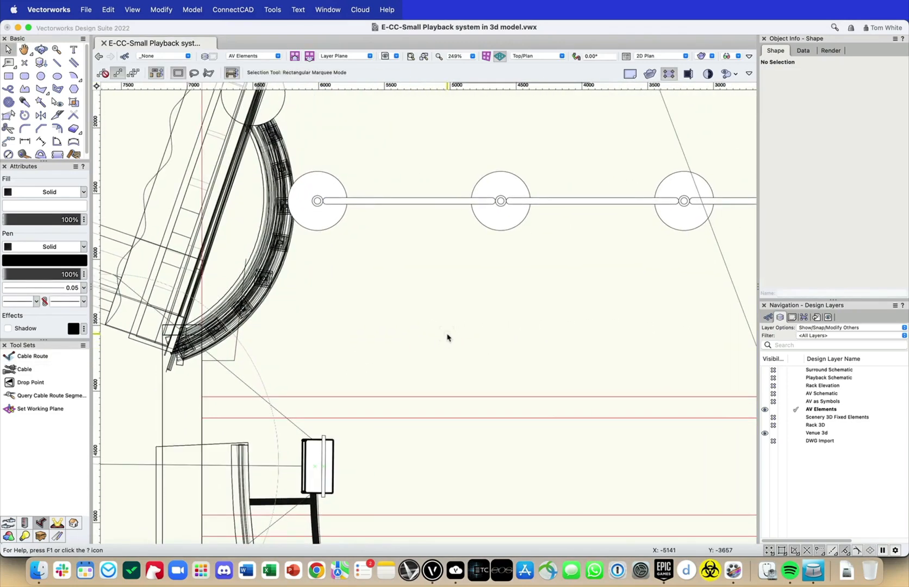
{"action": "key", "text": "super+v"}
{"action": "left_click", "coordinate": [377, 327]}
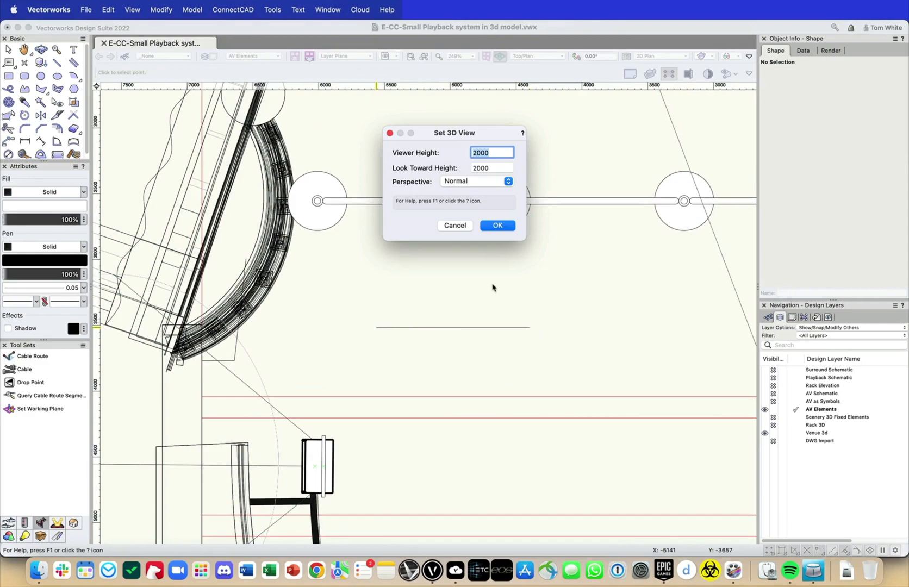
{"action": "key", "text": "Return"}
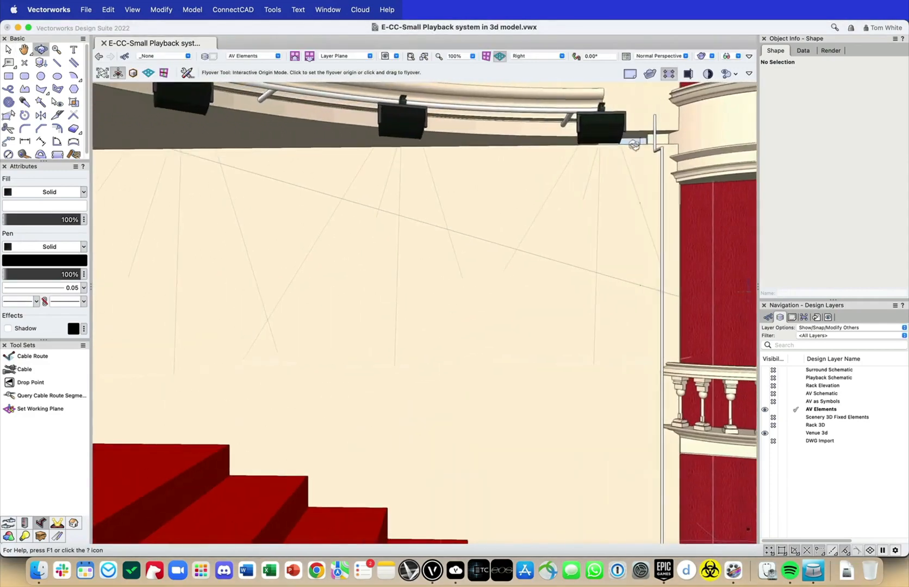
{"action": "key", "text": "x"}
- Give the vertical cable path the ID HL and the location HOUSE LEFT PANEL TO BALC RAIL
{"action": "middle_click_drag", "start_coordinate": [645, 180], "coordinate": [639, 181], "text": "super"}
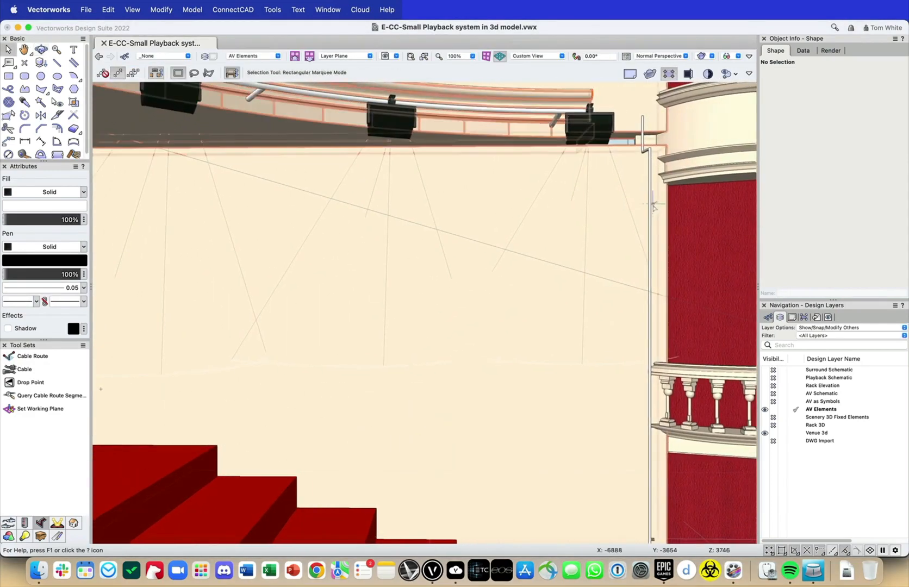
{"action": "middle_click_drag", "start_coordinate": [650, 217], "coordinate": [651, 219], "text": "super"}
{"action": "left_click", "coordinate": [650, 213]}
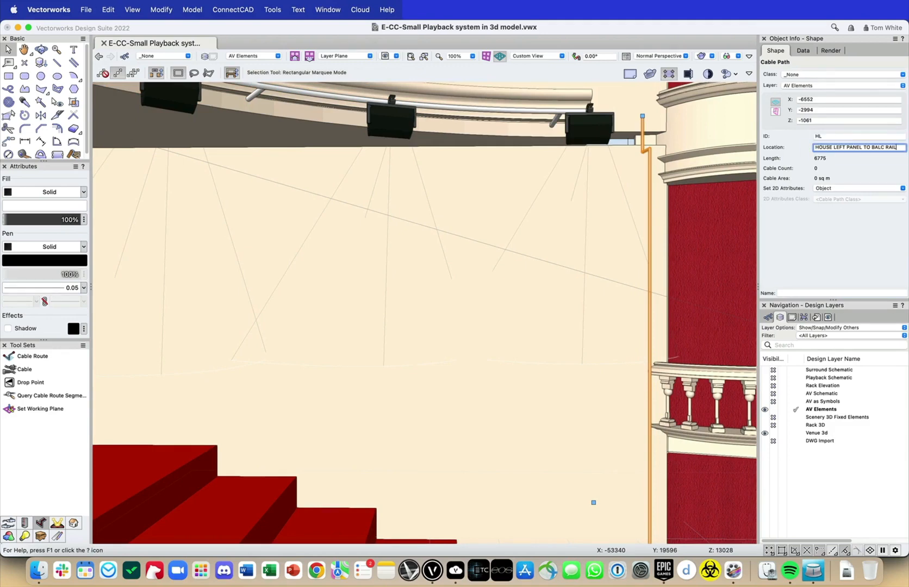
{"action": "key", "text": "Return"}
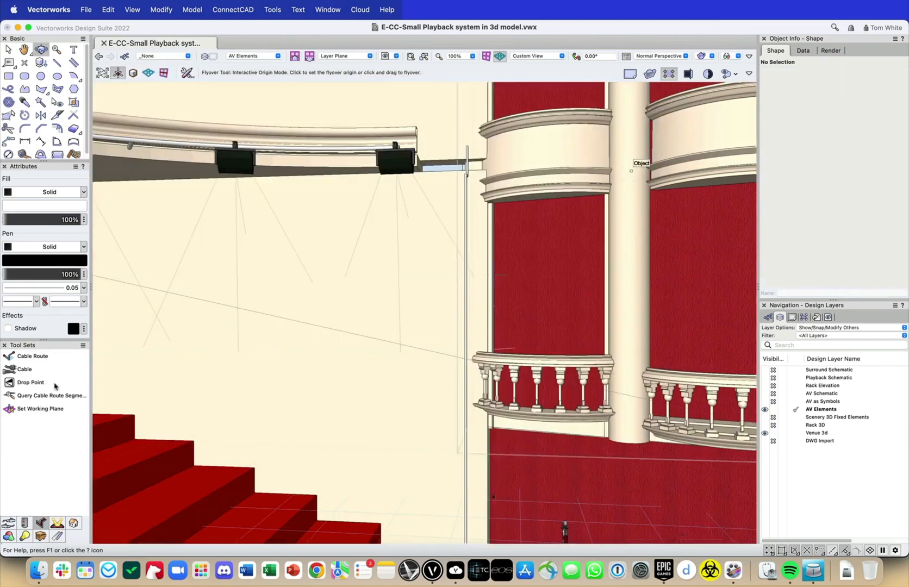
- Start the Cable tool with the NL Speakon cable style
{"action": "key", "text": "x"}
{"action": "left_click", "coordinate": [30, 369]}
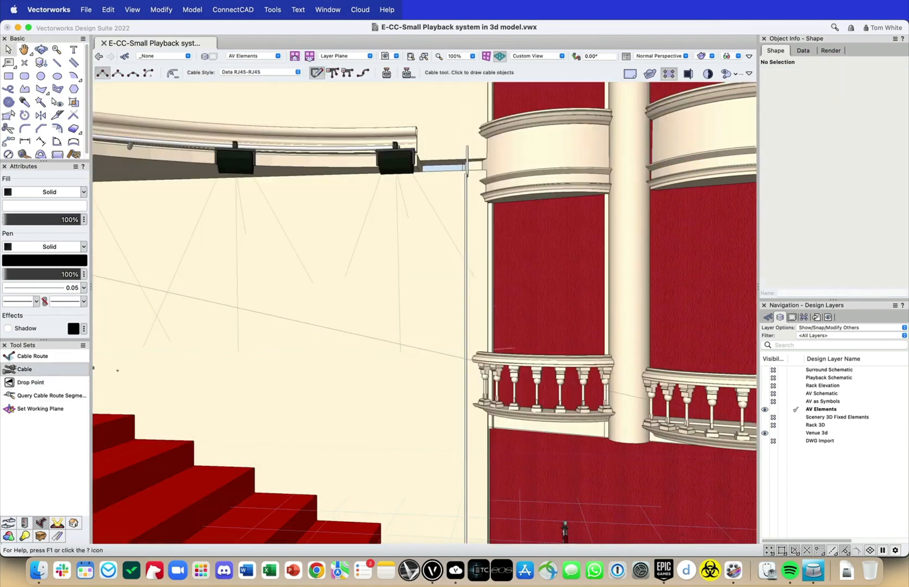
{"action": "left_click", "coordinate": [275, 74]}
{"action": "left_click", "coordinate": [278, 109]}
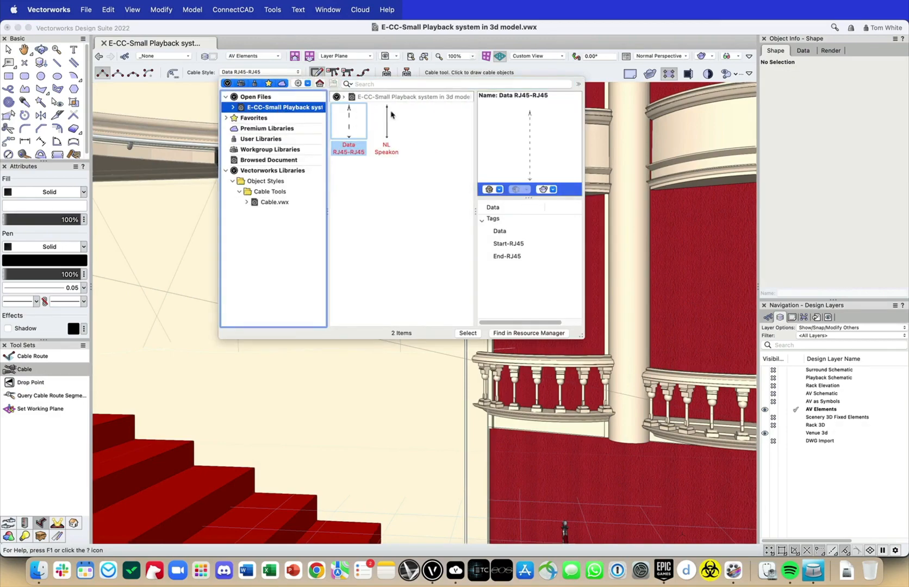
{"action": "double_click", "coordinate": [391, 113]}
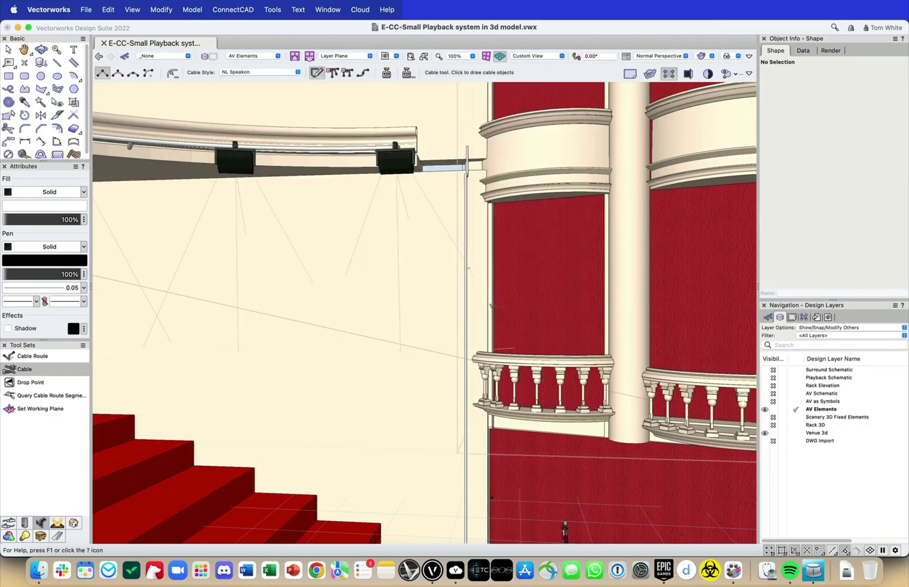
- Draw the cable from the floor at the foot of the vertical cable route up the wall to the route's upper end
{"action": "key", "text": "shift+c"}
{"action": "left_click_drag", "start_coordinate": [594, 286], "coordinate": [476, 439]}
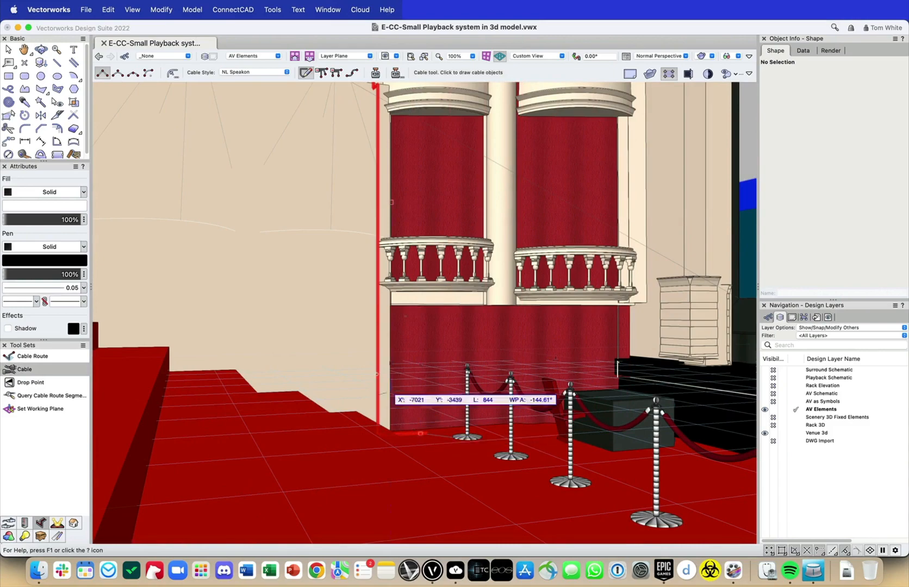
{"action": "middle_click_drag", "start_coordinate": [377, 136], "coordinate": [378, 217], "text": "ctrl"}
{"action": "left_click", "coordinate": [374, 246]}
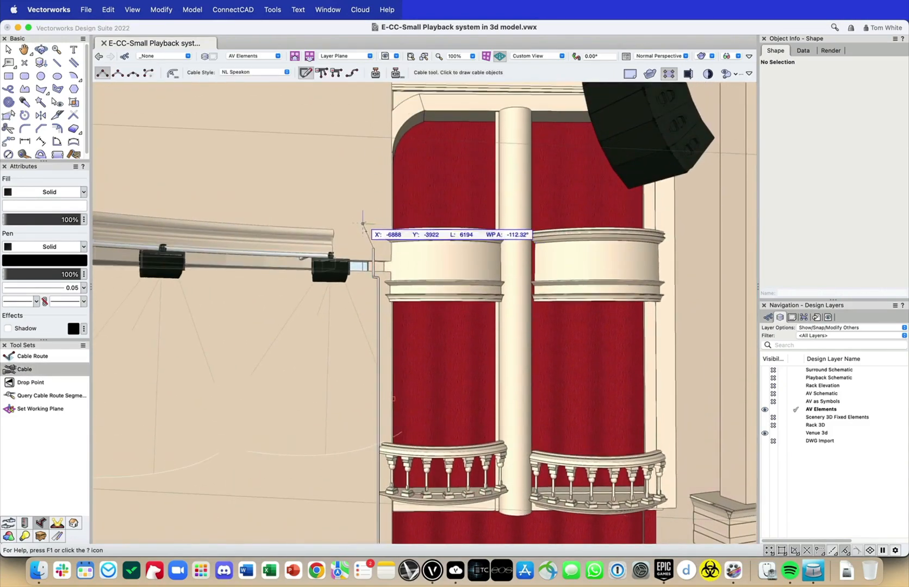
{"action": "left_click", "coordinate": [374, 232]}
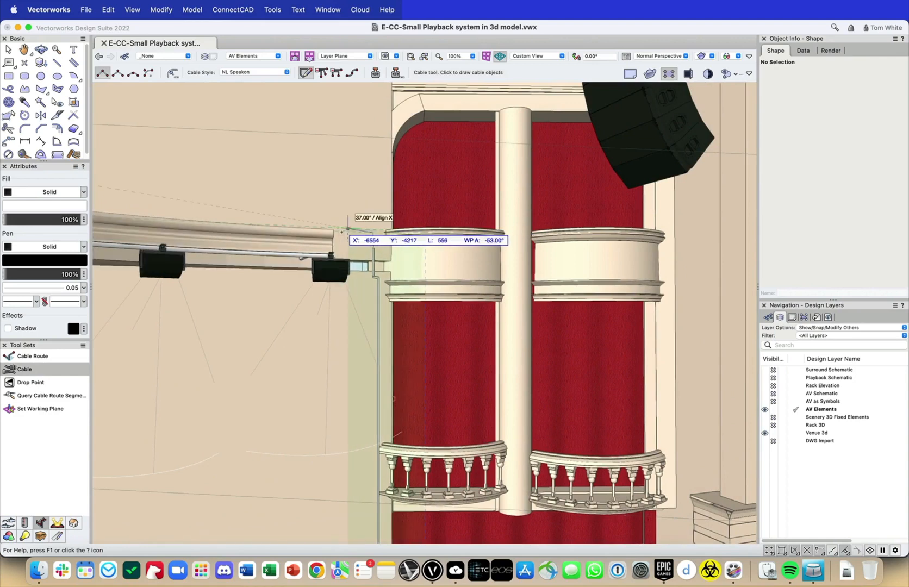
- Continue the cable on the layer plane across the wall above the opening and finish it at the nearest balcony rail loudspeaker
{"action": "left_click", "coordinate": [336, 56]}
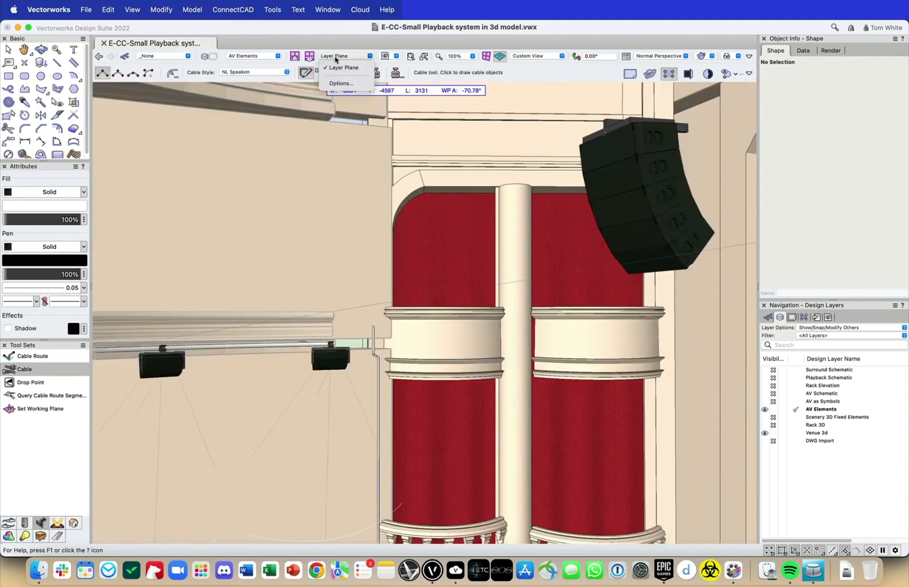
{"action": "left_click", "coordinate": [342, 65]}
{"action": "middle_click_drag", "start_coordinate": [373, 326], "coordinate": [448, 330], "text": "super"}
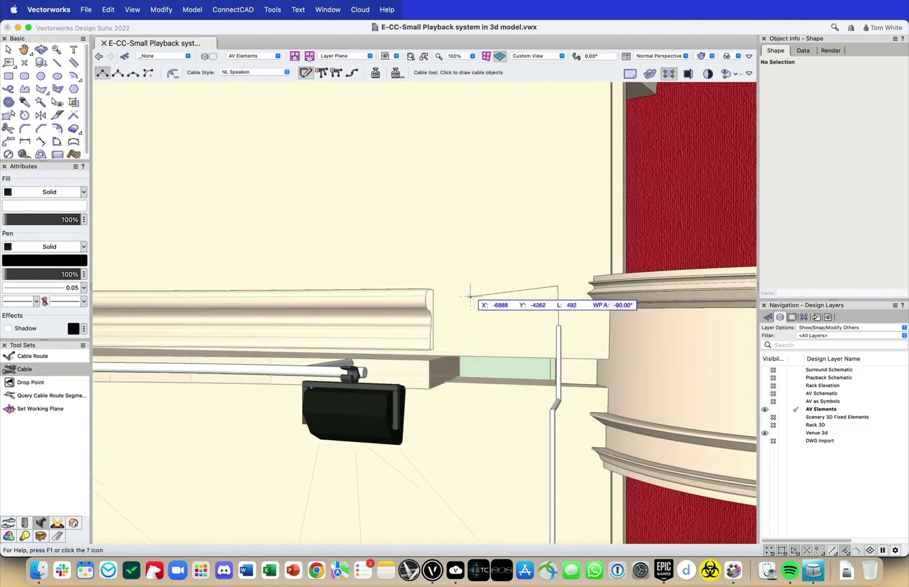
{"action": "left_click", "coordinate": [454, 326]}
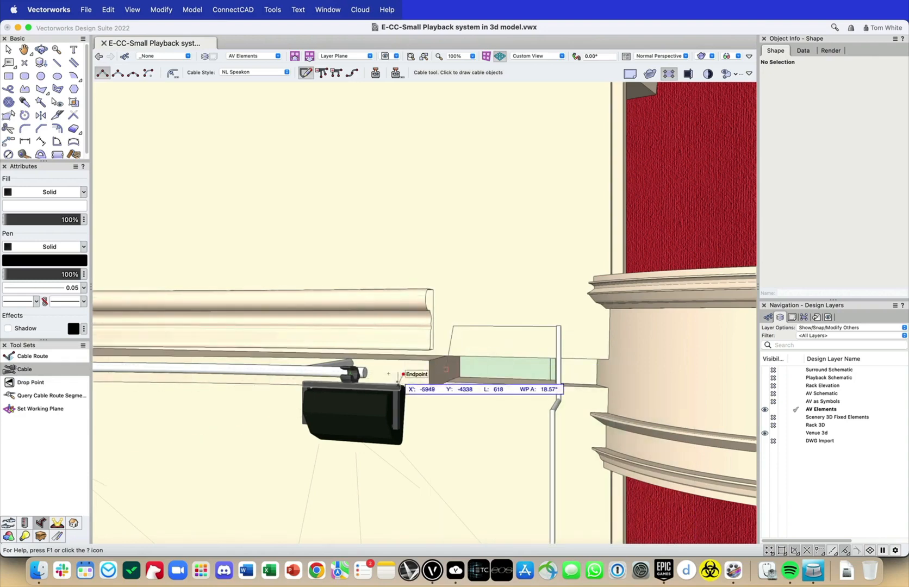
{"action": "double_click", "coordinate": [388, 390]}
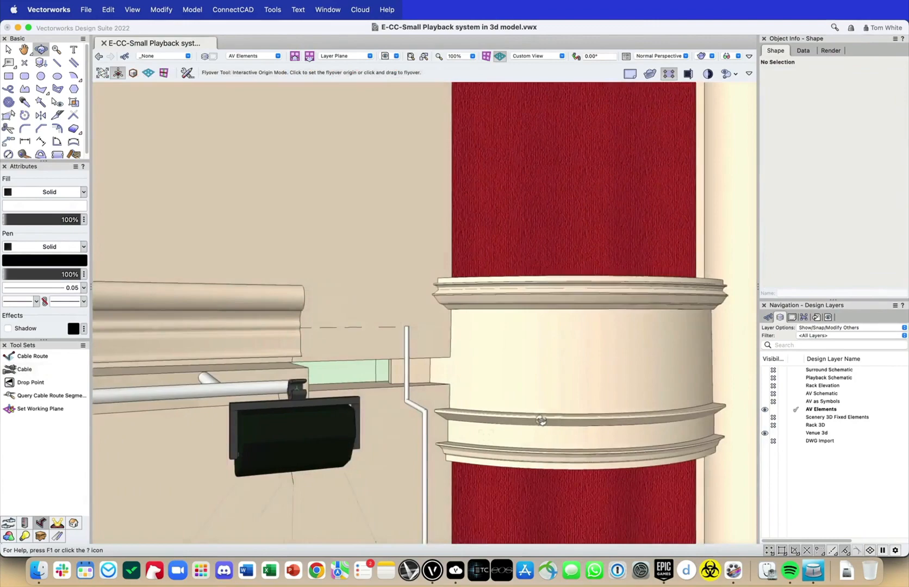
- Select the new Speakon cable and set its Cable Run ID to HL Aud to Balc
{"action": "left_click_drag", "start_coordinate": [541, 421], "coordinate": [462, 378]}
{"action": "key", "text": "x"}
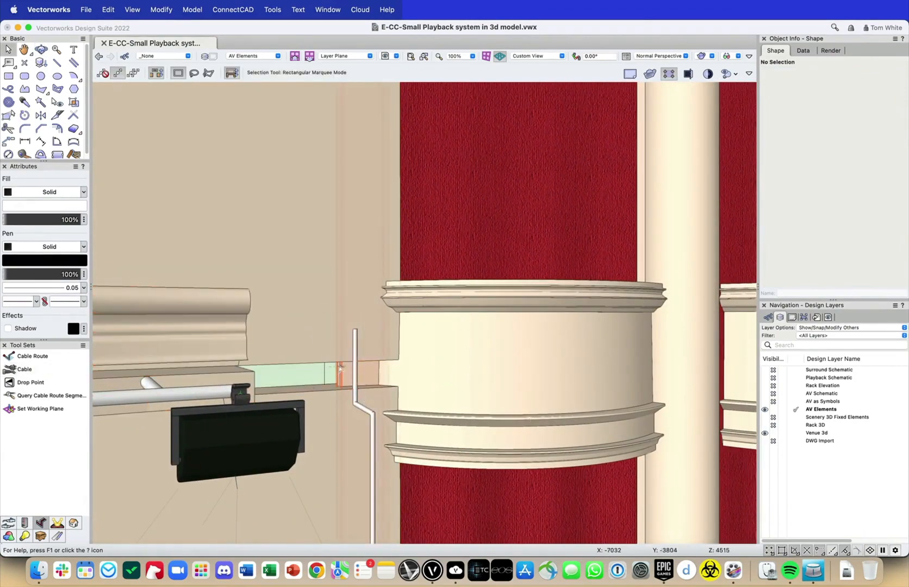
{"action": "scroll", "coordinate": [317, 391], "scroll_direction": "up", "scroll_amount": 4}
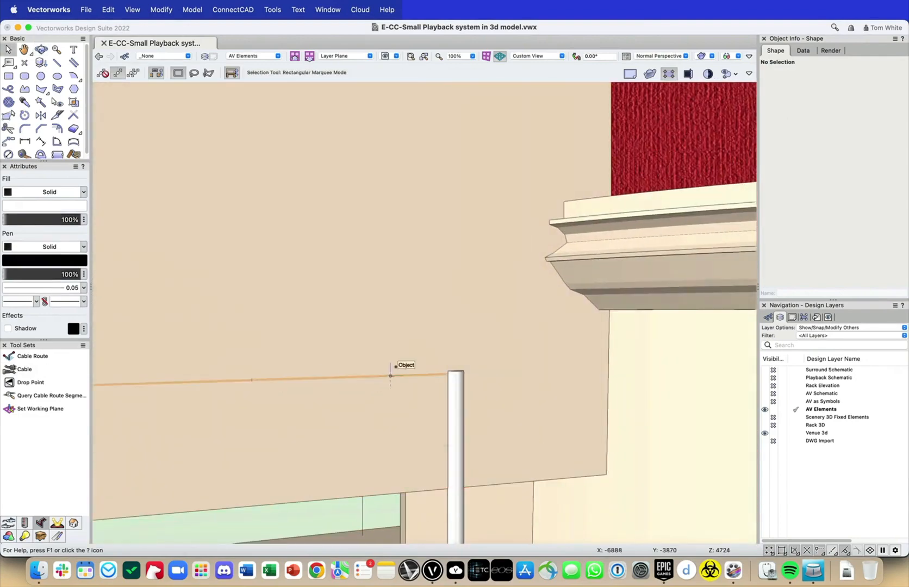
{"action": "left_click", "coordinate": [391, 375]}
{"action": "middle_click_drag", "start_coordinate": [711, 161], "coordinate": [850, 177], "text": "ctrl"}
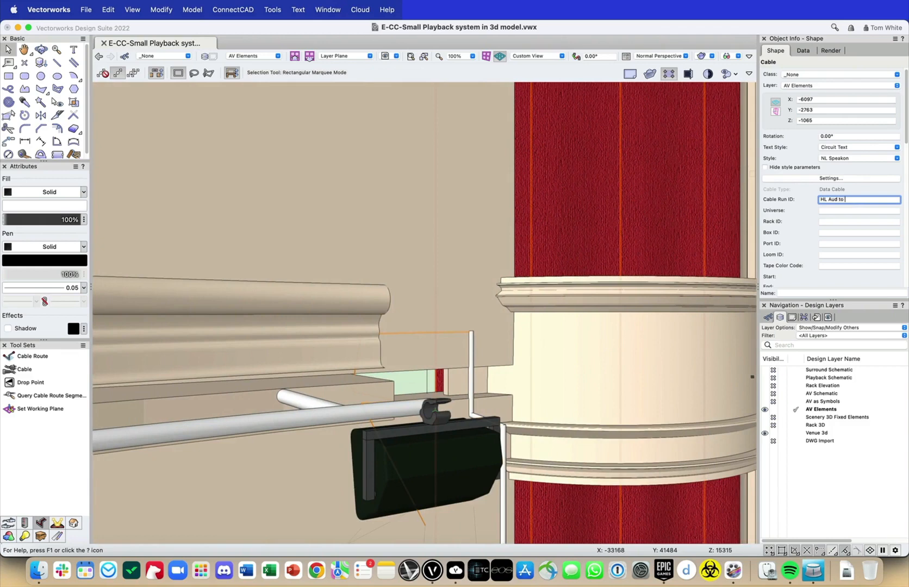
{"action": "type", "text": "lc"}
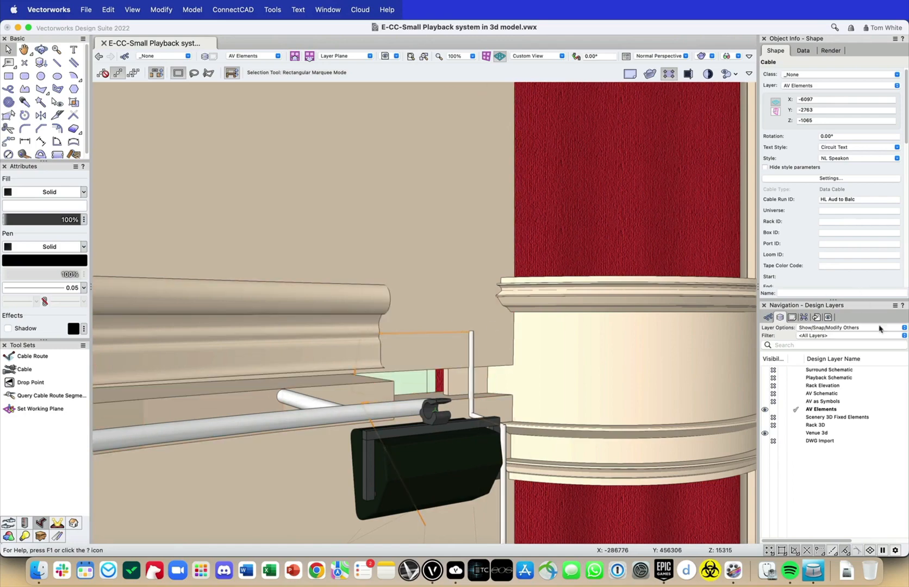
- On the Surround Schematic layer, assign the cable HL Aud to Balc to the four circuits feeding Audio Loudspeakers 1 to 4
{"action": "double_click", "coordinate": [829, 370]}
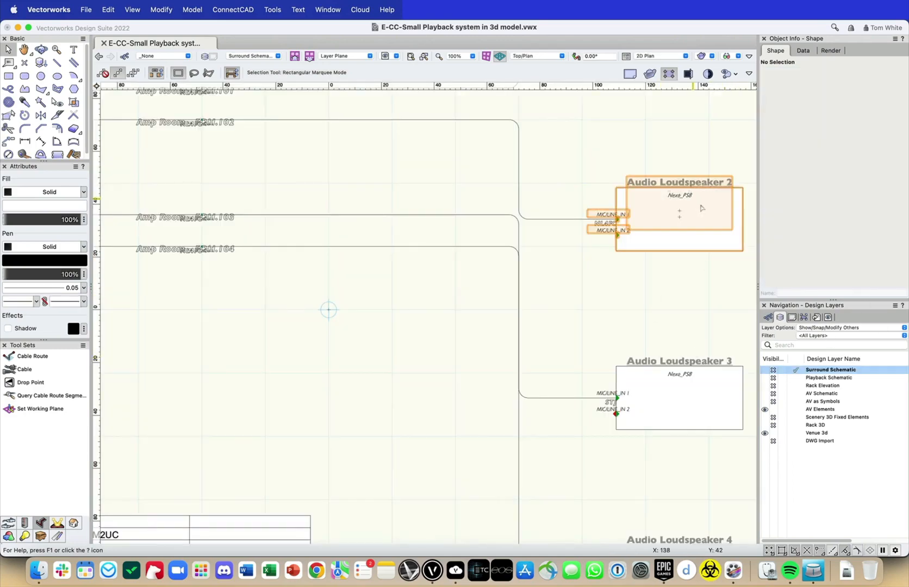
{"action": "scroll", "coordinate": [588, 213], "scroll_direction": "down", "scroll_amount": 3}
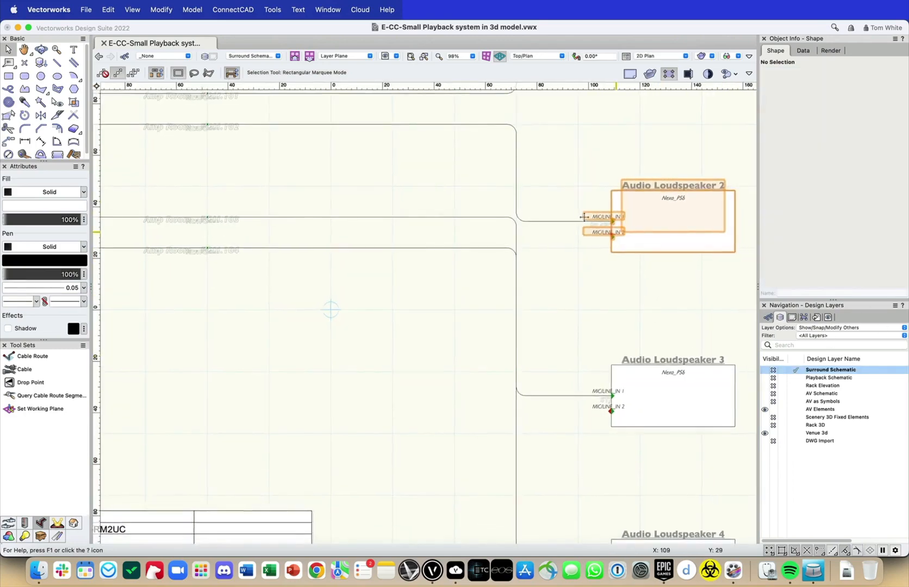
{"action": "scroll", "coordinate": [572, 214], "scroll_direction": "down", "scroll_amount": 3}
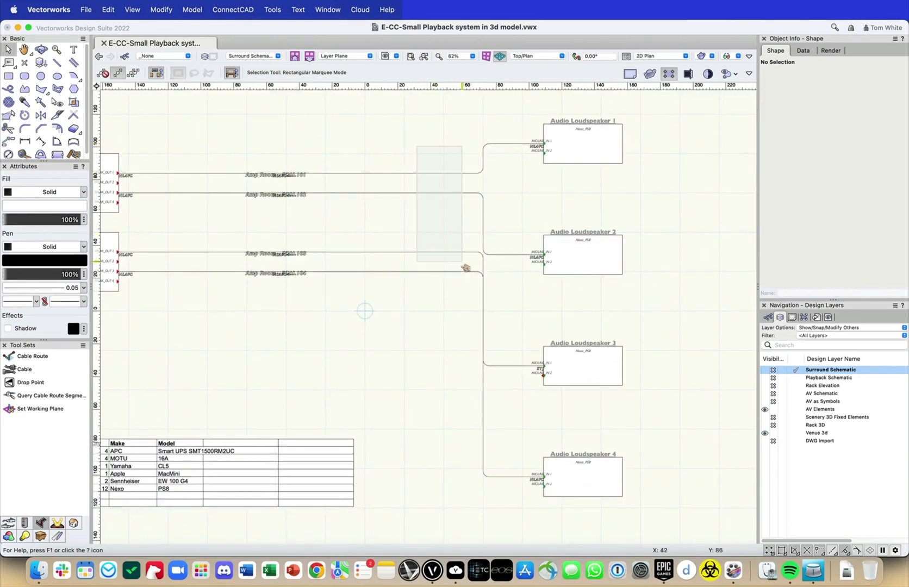
{"action": "left_click_drag", "start_coordinate": [471, 310], "coordinate": [481, 319]}
{"action": "left_click_drag", "start_coordinate": [501, 392], "coordinate": [519, 522]}
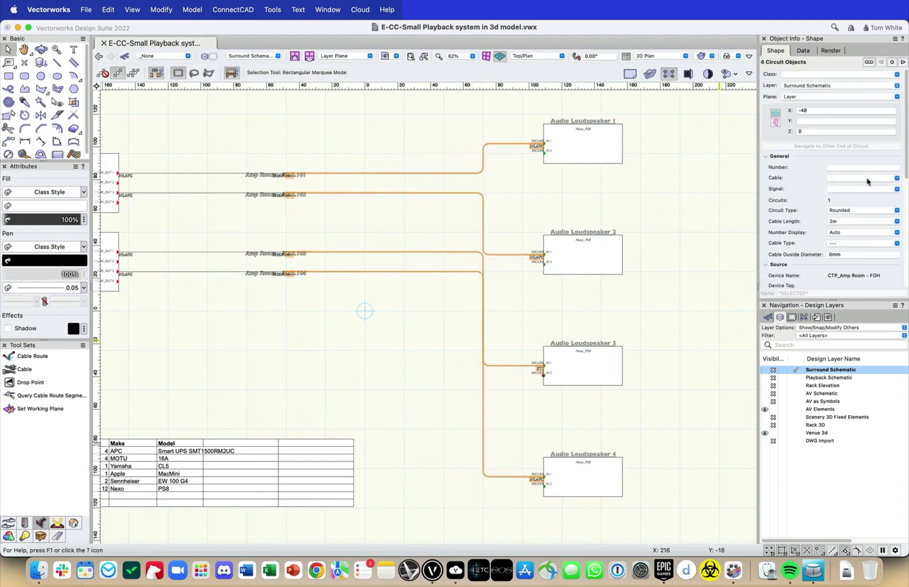
{"action": "left_click", "coordinate": [868, 180]}
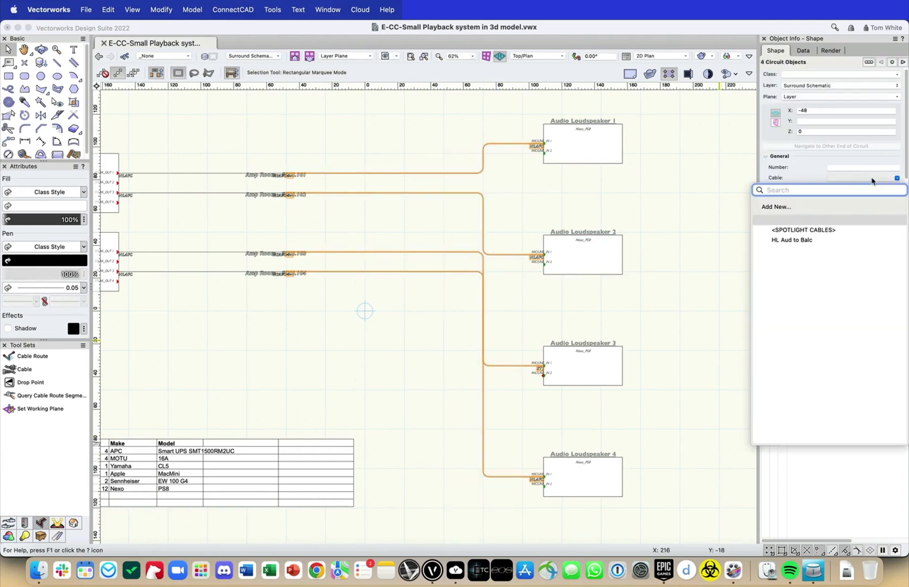
{"action": "left_click", "coordinate": [863, 241]}
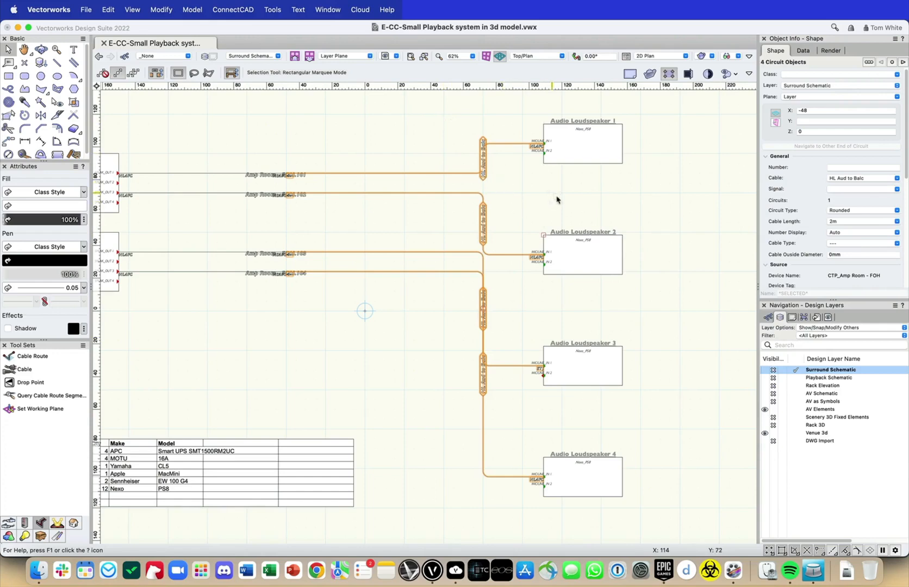
{"action": "left_click", "coordinate": [626, 203]}
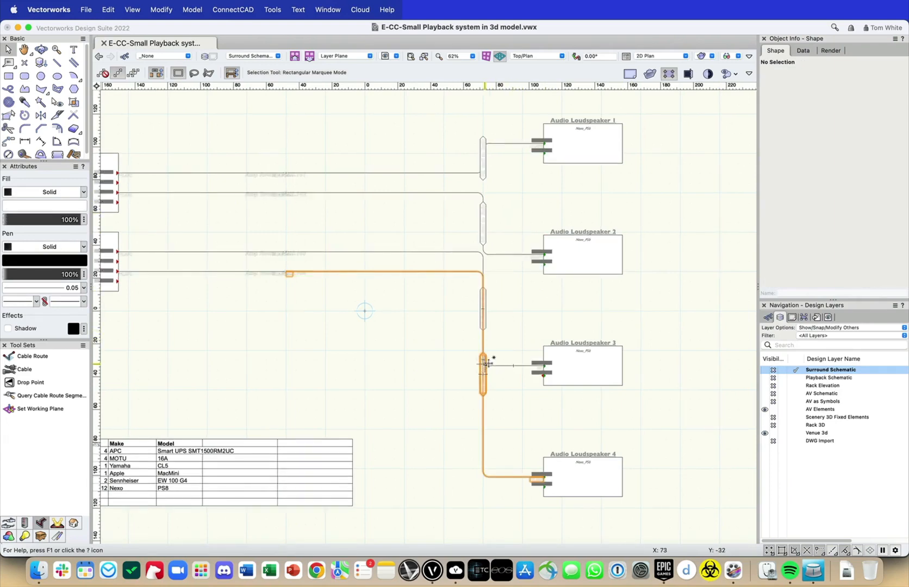
{"action": "scroll", "coordinate": [487, 364], "scroll_direction": "down", "scroll_amount": 2}
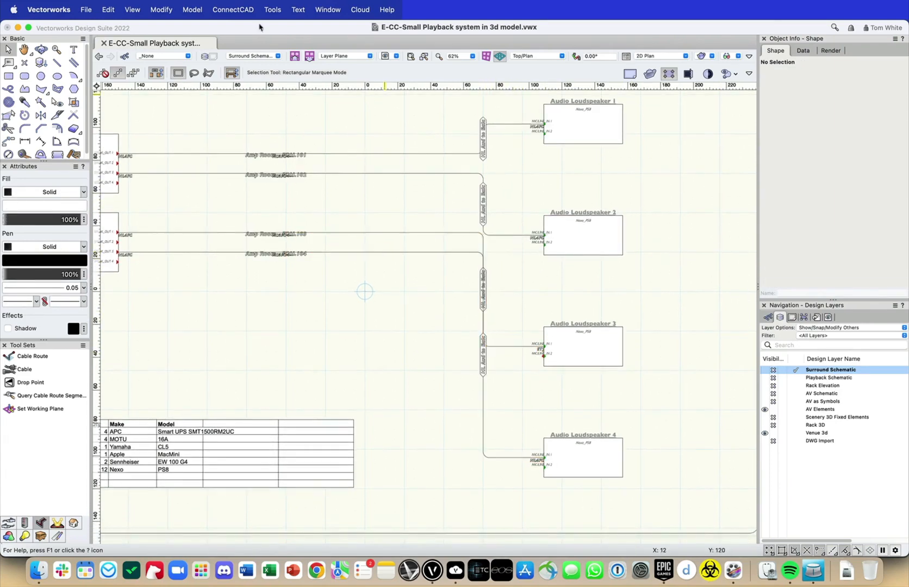
- Examine the default circuit graphics options for arrows and bubbles in the ConnectCAD settings, then leave without saving
{"action": "left_click", "coordinate": [192, 9]}
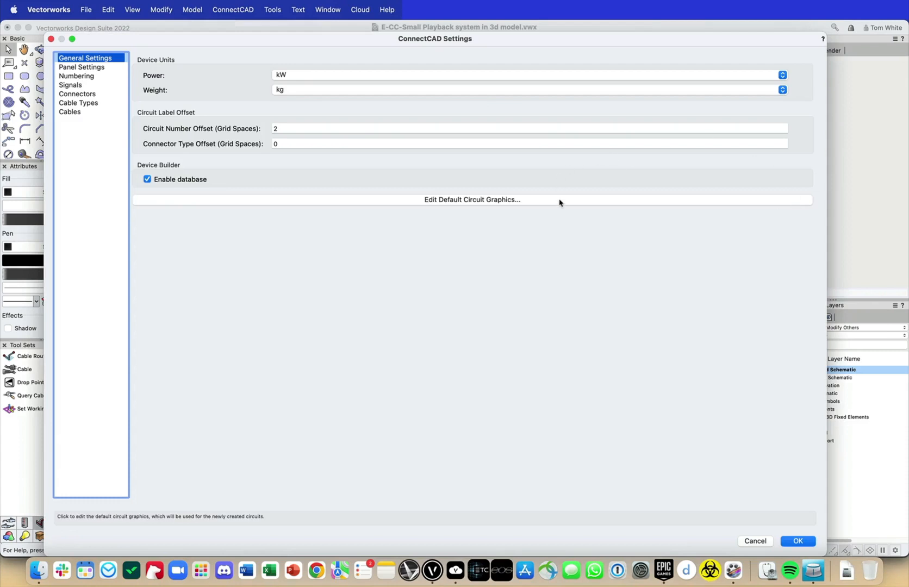
{"action": "left_click", "coordinate": [559, 202]}
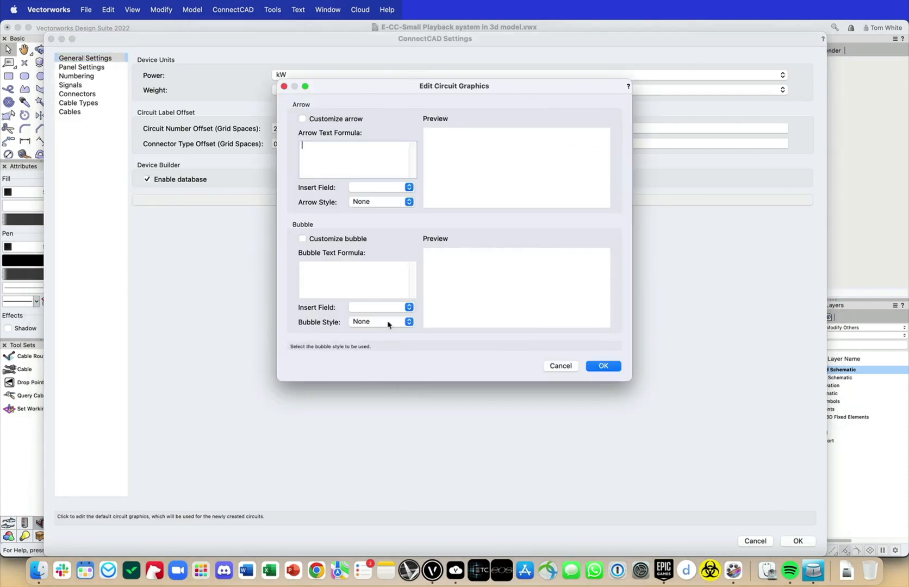
{"action": "left_click", "coordinate": [568, 366]}
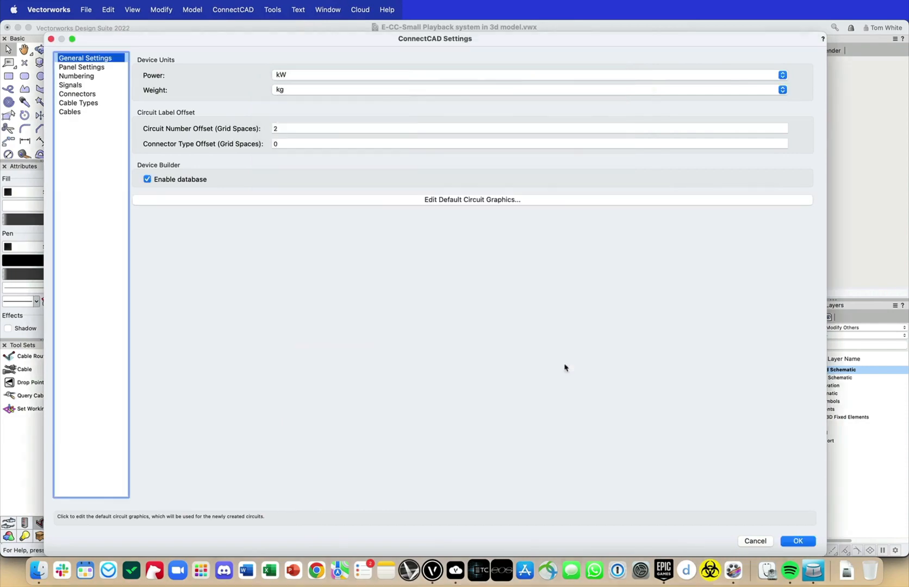
{"action": "left_click", "coordinate": [755, 541]}
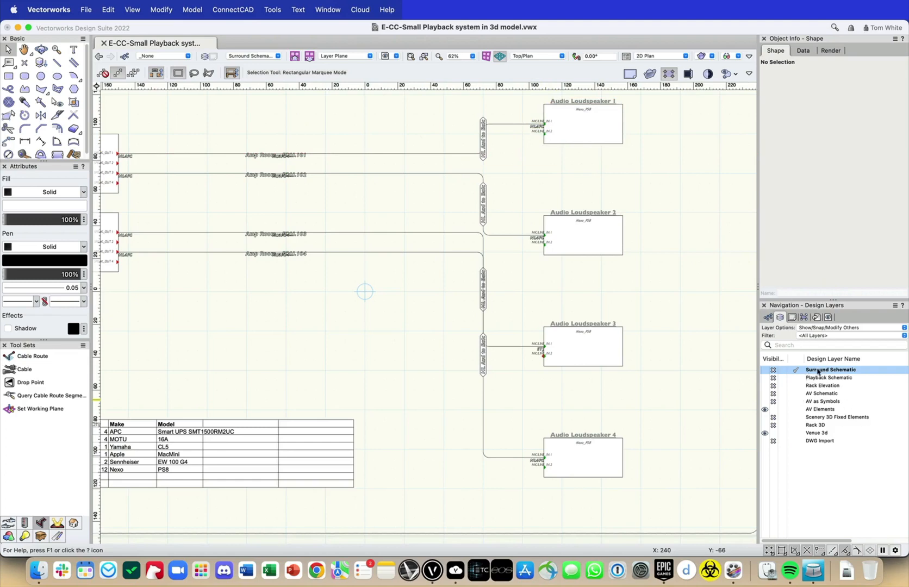
- On the AV Elements layer, place an Equipment Item on the house-left balcony rail loudspeaker nearest the cable's end
{"action": "left_click", "coordinate": [795, 410]}
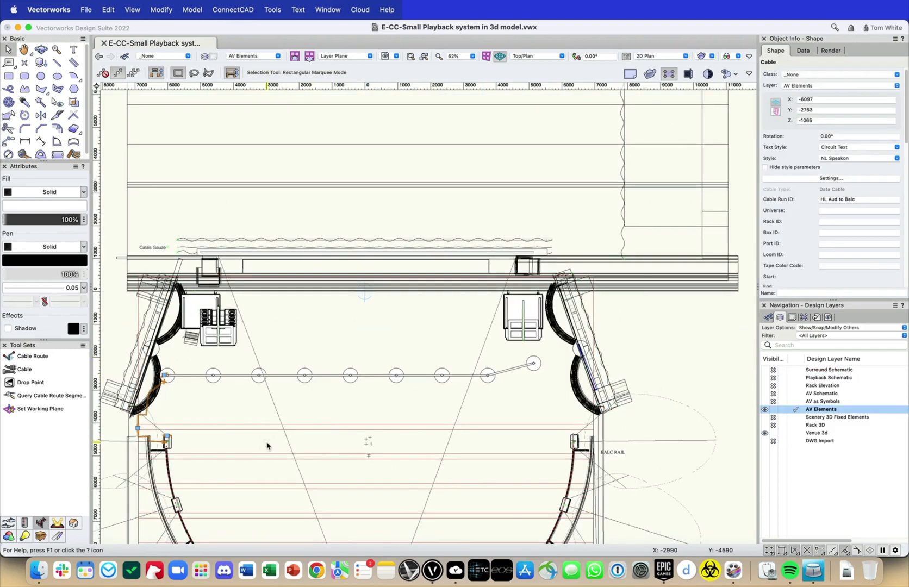
{"action": "scroll", "coordinate": [266, 447], "scroll_direction": "down", "scroll_amount": 5}
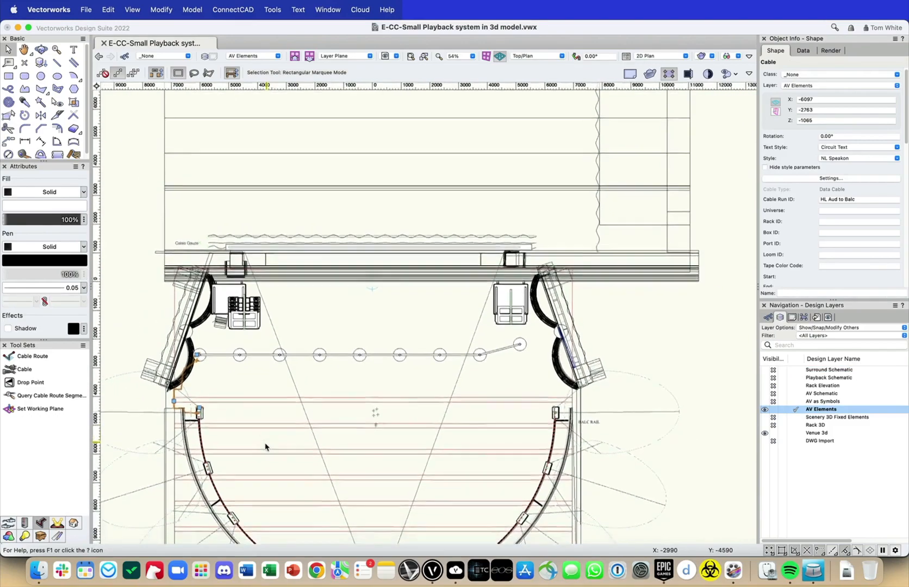
{"action": "scroll", "coordinate": [262, 446], "scroll_direction": "up", "scroll_amount": 10}
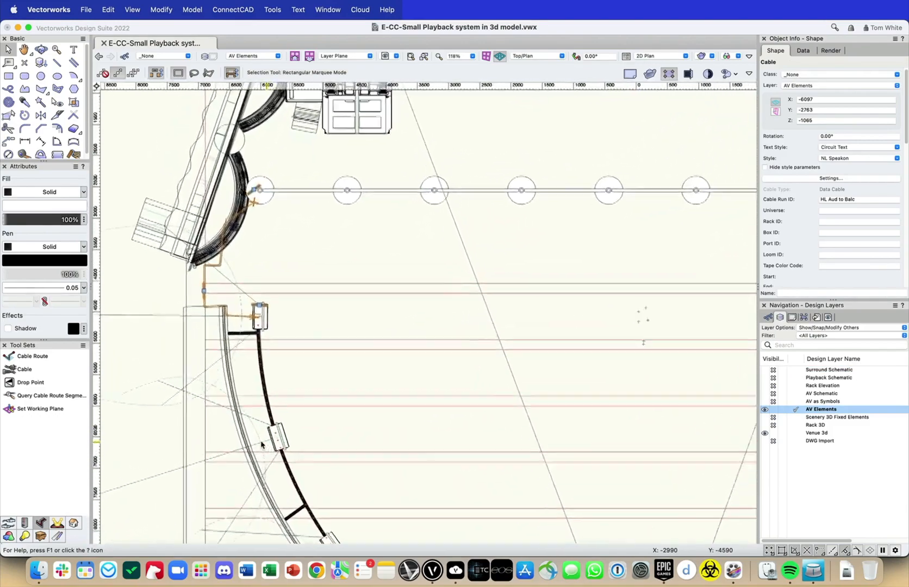
{"action": "scroll", "coordinate": [261, 446], "scroll_direction": "up", "scroll_amount": 6}
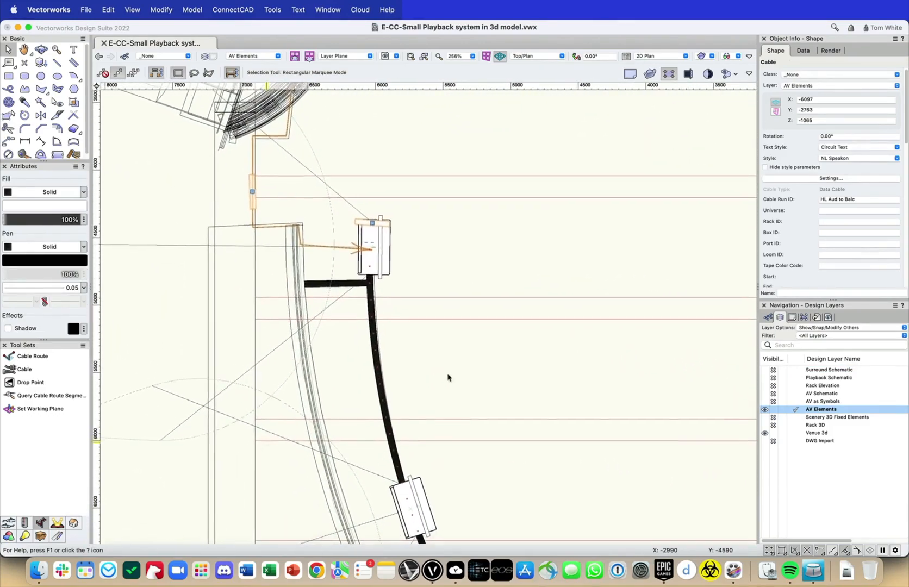
{"action": "scroll", "coordinate": [473, 376], "scroll_direction": "down", "scroll_amount": 2}
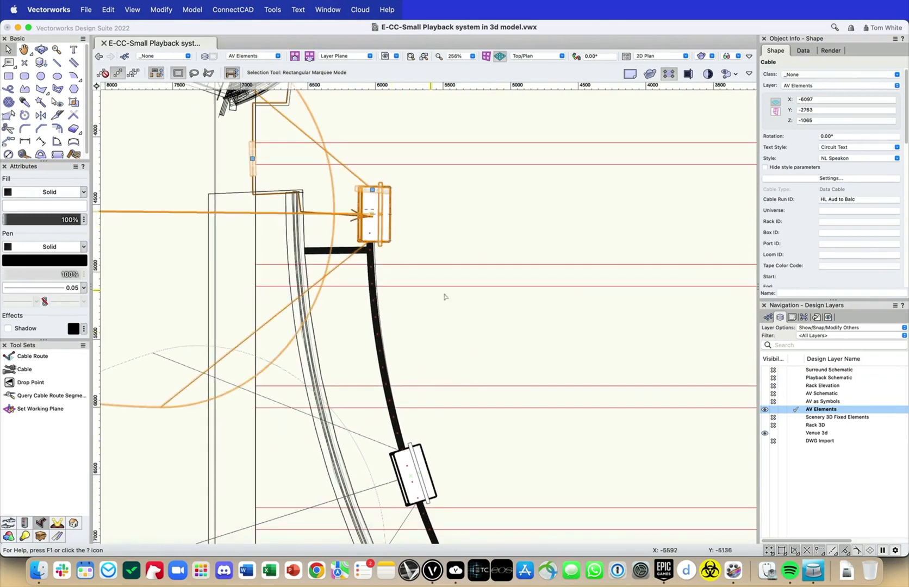
{"action": "left_click", "coordinate": [512, 328]}
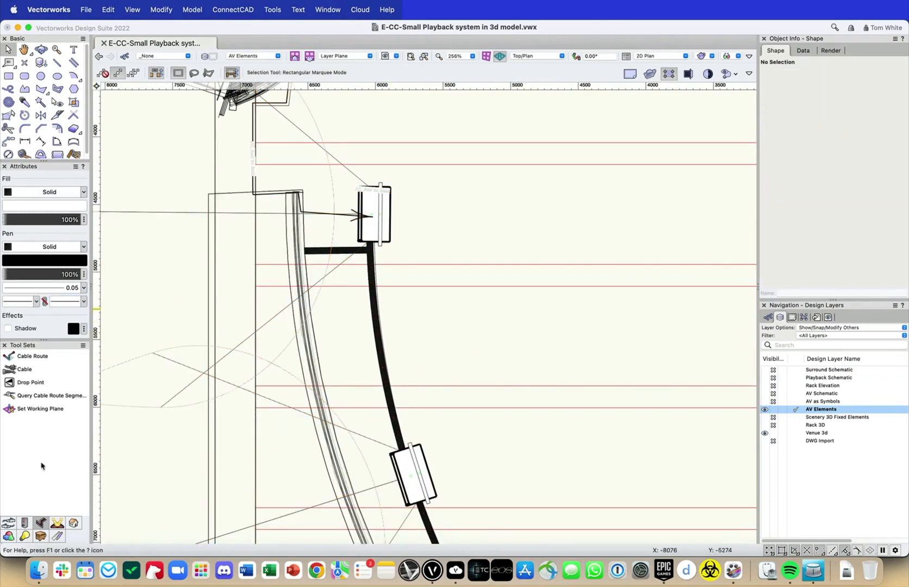
{"action": "left_click", "coordinate": [23, 522]}
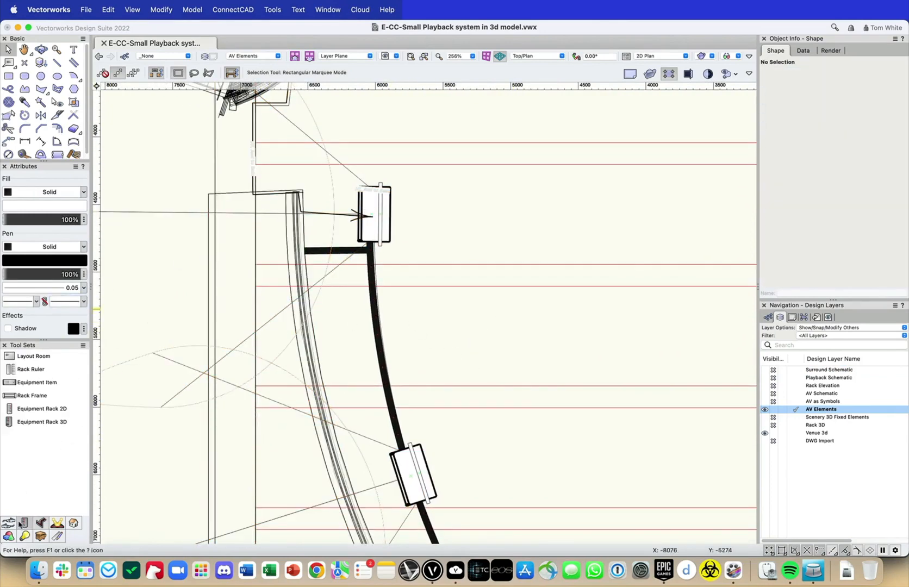
{"action": "left_click", "coordinate": [36, 384]}
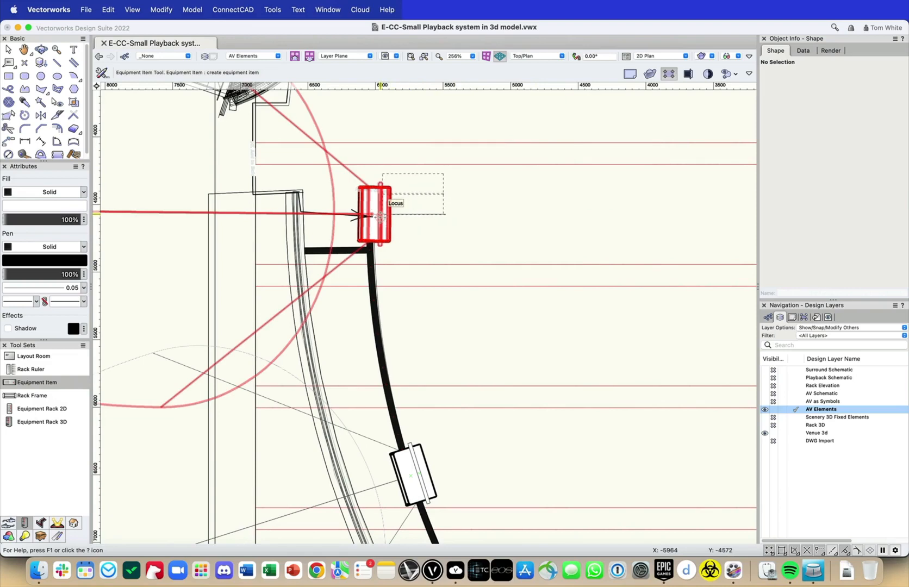
{"action": "left_click", "coordinate": [381, 215]}
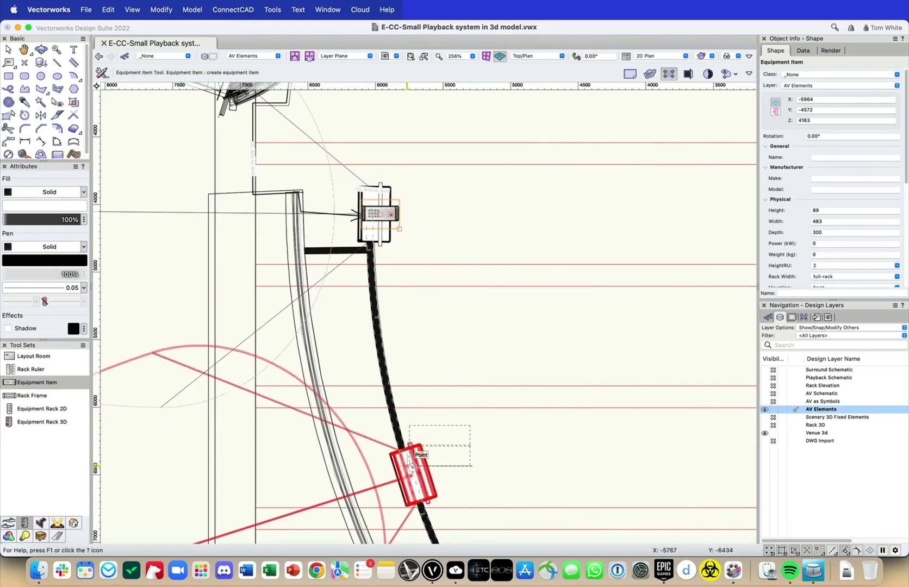
- Place a second Equipment Item on the next loudspeaker along the house-left balcony rail
{"action": "left_click", "coordinate": [412, 469]}
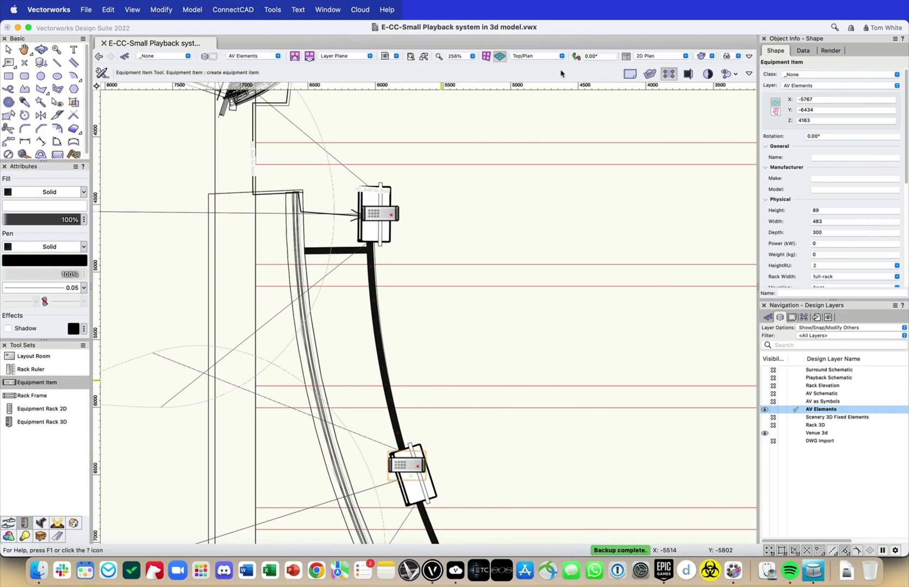
{"action": "key", "text": "x"}
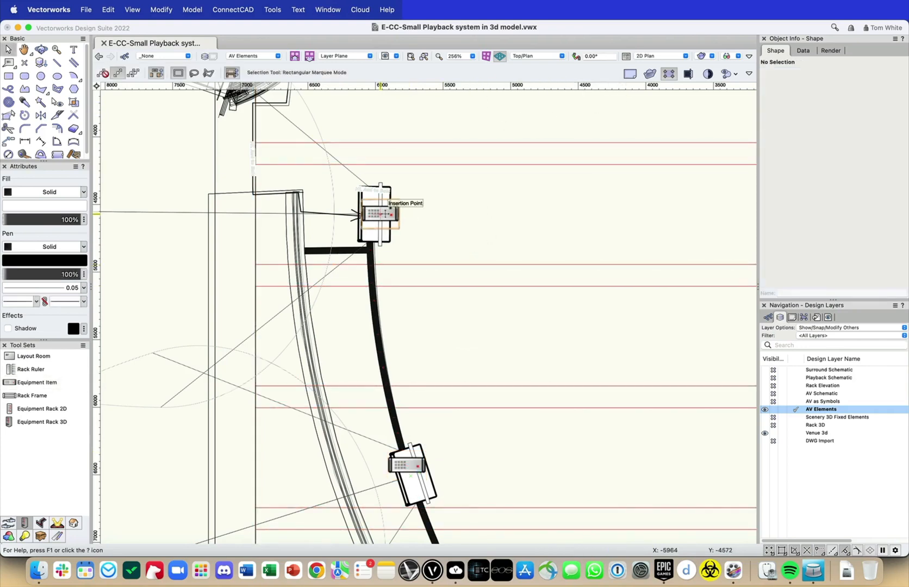
- On the Surround Schematic layer, copy the device name of Audio Loudspeaker 1 for use on the first equipment item
{"action": "left_click", "coordinate": [394, 209]}
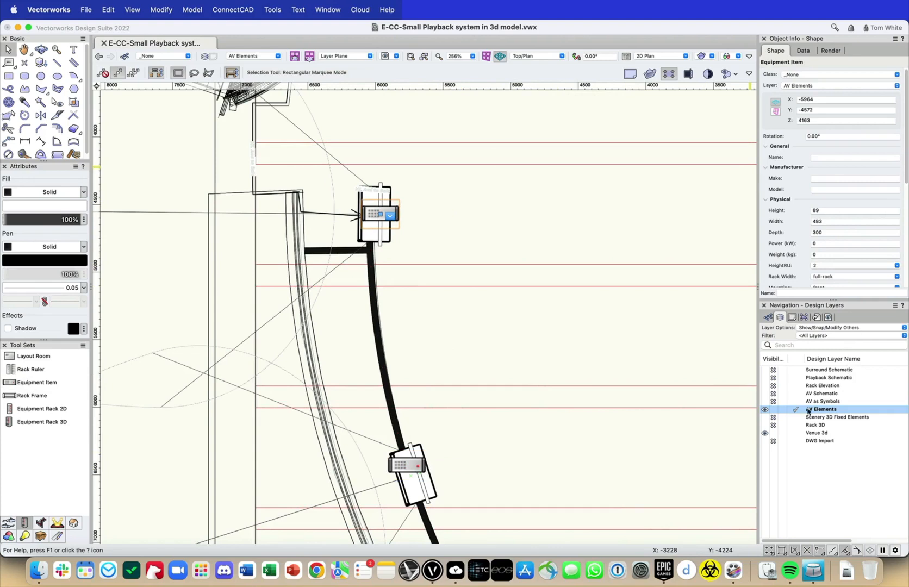
{"action": "left_click", "coordinate": [797, 370]}
{"action": "left_click", "coordinate": [870, 168]}
{"action": "key", "text": "super+c"}
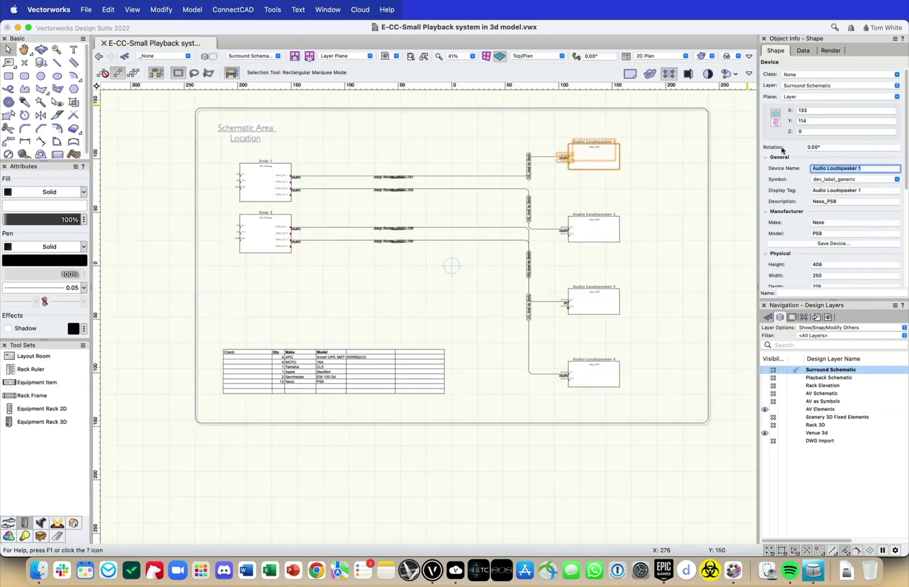
{"action": "left_click", "coordinate": [674, 175]}
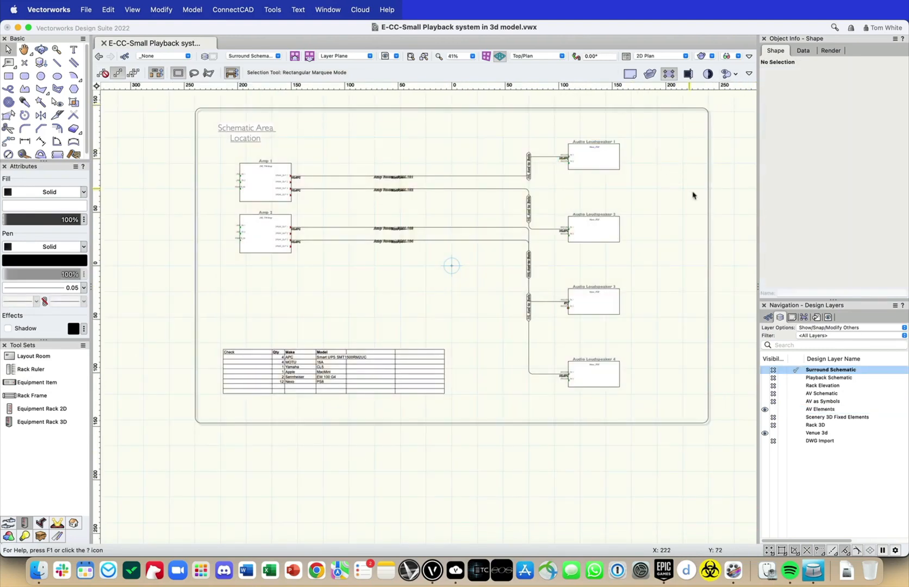
- With the Rack Elevation layer active, name the first balcony rail equipment item Audio Loudspeaker 1 using the copied text
{"action": "left_click", "coordinate": [797, 385]}
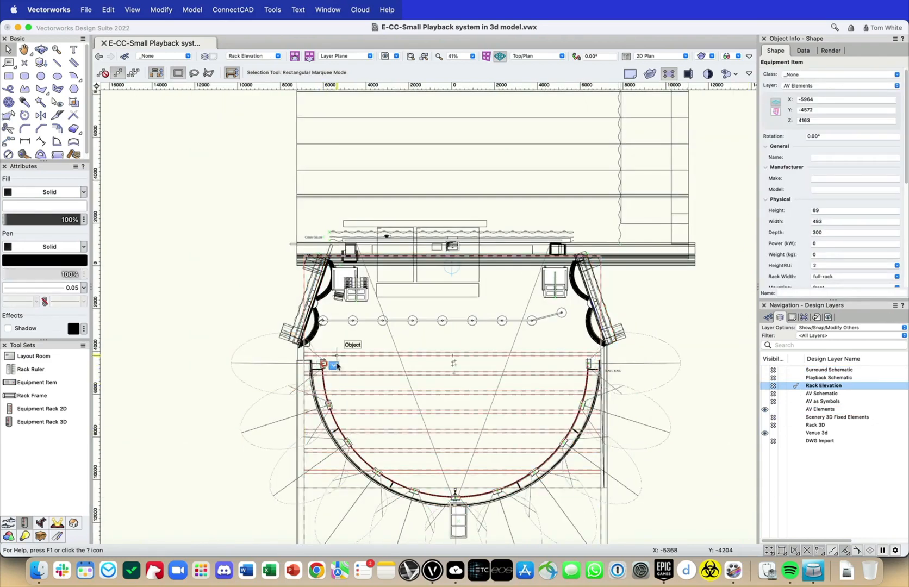
{"action": "scroll", "coordinate": [337, 366], "scroll_direction": "up", "scroll_amount": 3}
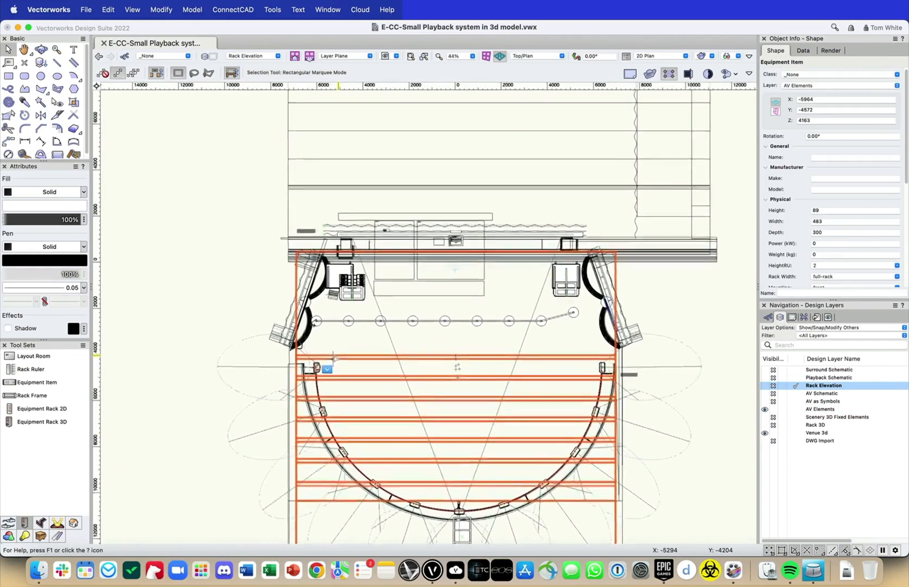
{"action": "scroll", "coordinate": [333, 376], "scroll_direction": "up", "scroll_amount": 8}
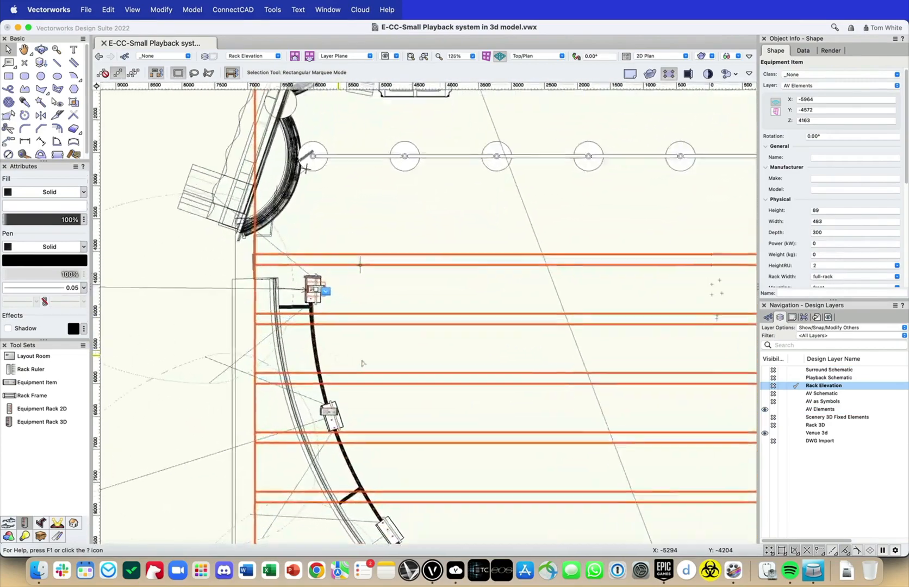
{"action": "scroll", "coordinate": [248, 246], "scroll_direction": "up", "scroll_amount": 2}
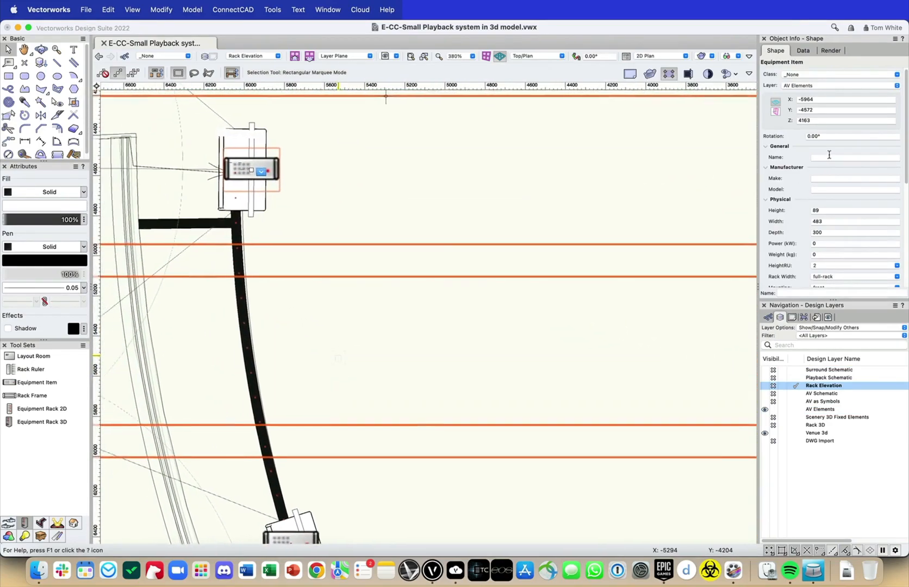
{"action": "left_click", "coordinate": [829, 157]}
{"action": "key", "text": "super+v"}
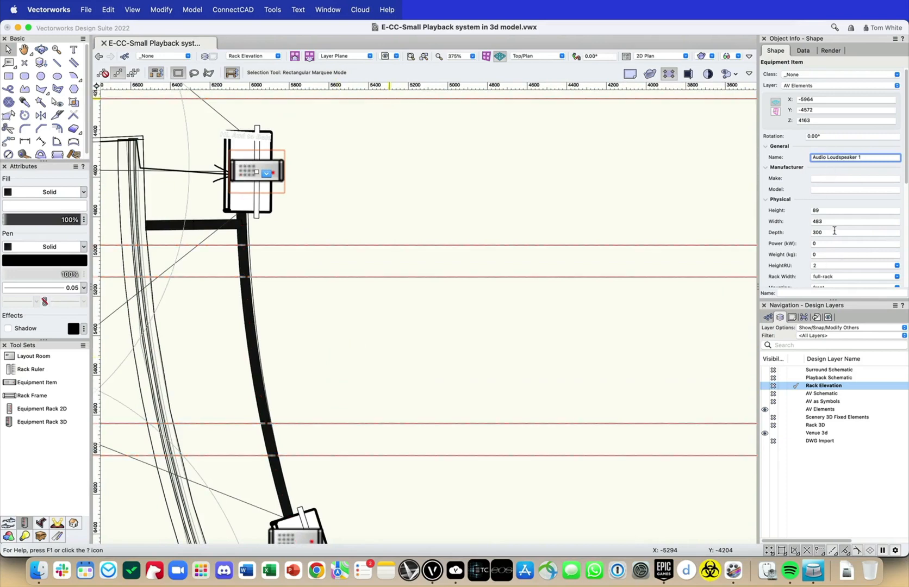
{"action": "key", "text": "Return"}
- Name the second balcony rail equipment item Audio Loudspeaker 2, reusing the copied name with its number changed
{"action": "left_click", "coordinate": [296, 536]}
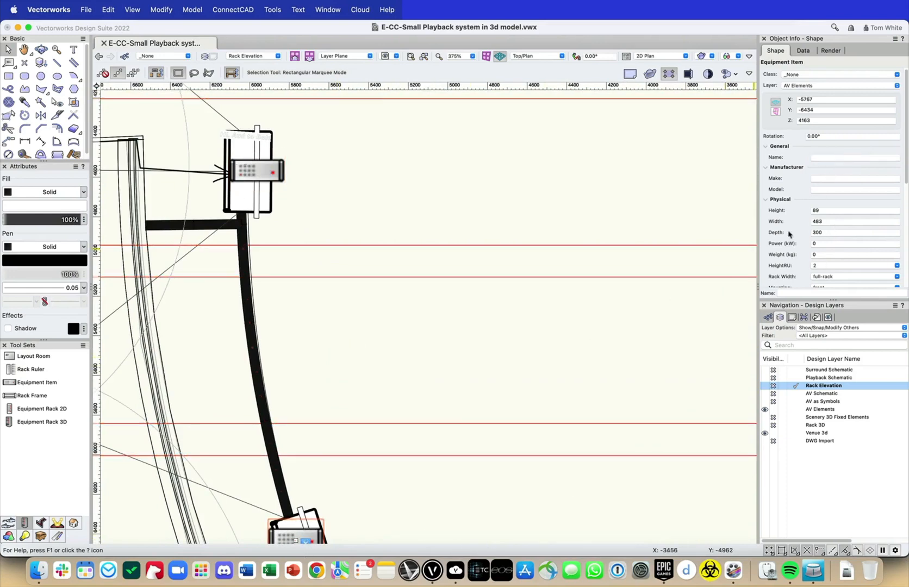
{"action": "left_click", "coordinate": [845, 157]}
{"action": "key", "text": "super+v"}
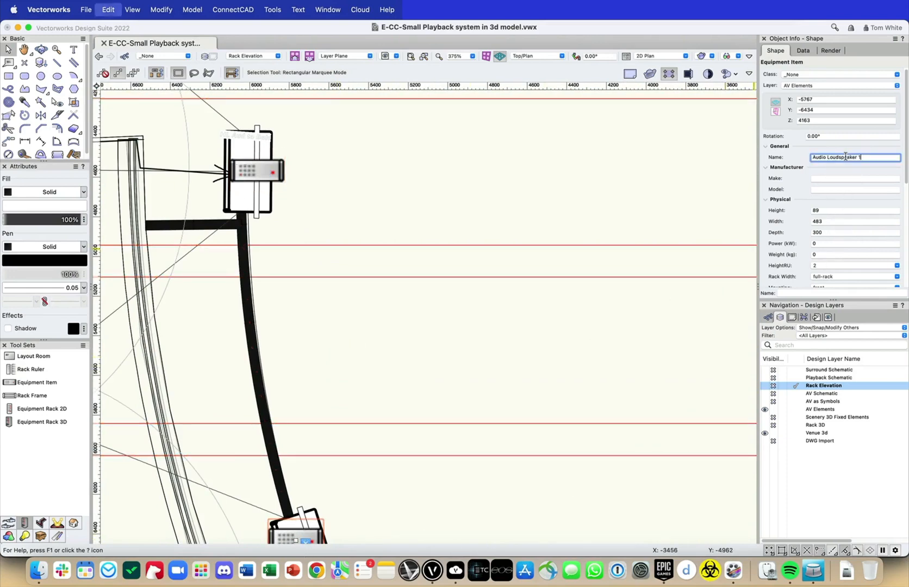
{"action": "key", "text": "Return"}
{"action": "left_click", "coordinate": [861, 157]}
{"action": "type", "text": "2"}
{"action": "key", "text": "Return"}
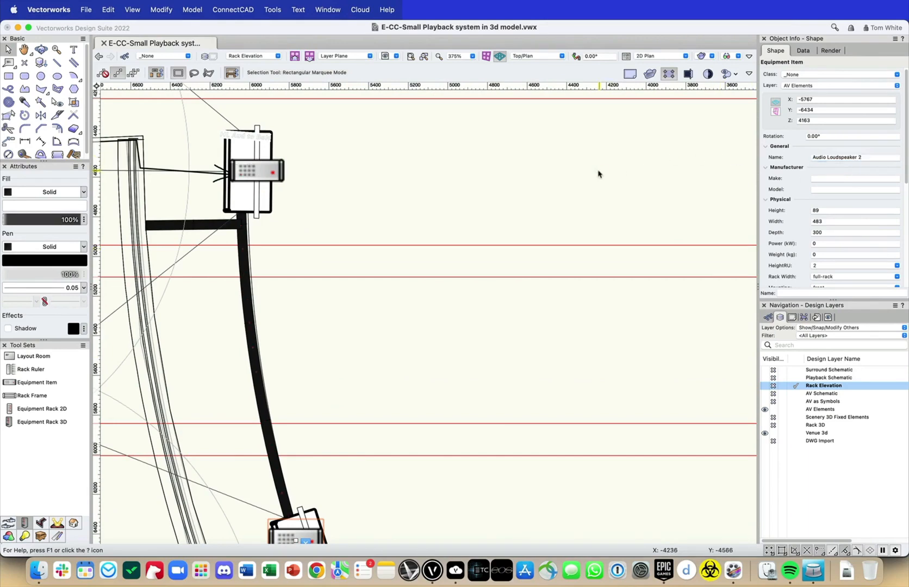
{"action": "left_click", "coordinate": [571, 166]}
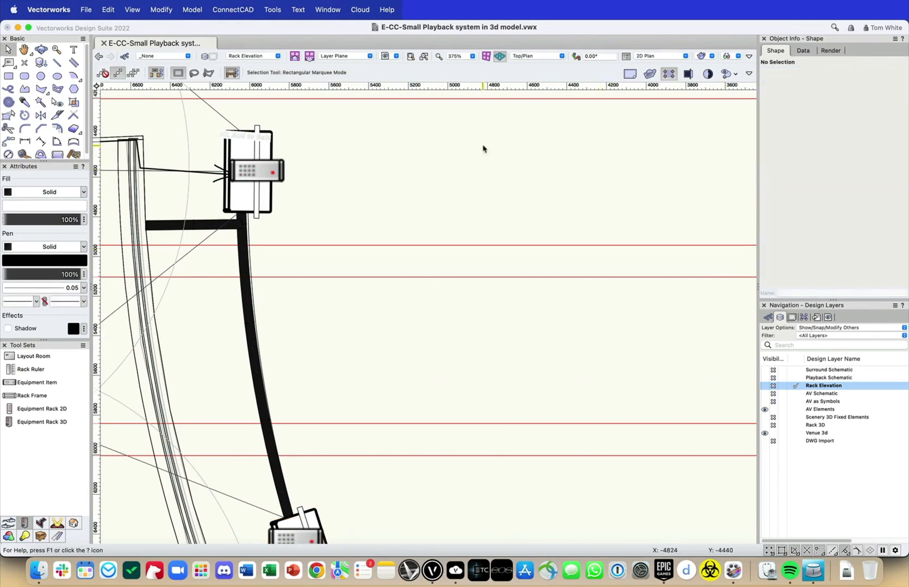
- From the Audio Loudspeaker 1 device in the Surround Schematic, go to its linked equipment item and examine the cable route around it
{"action": "left_click", "coordinate": [796, 370]}
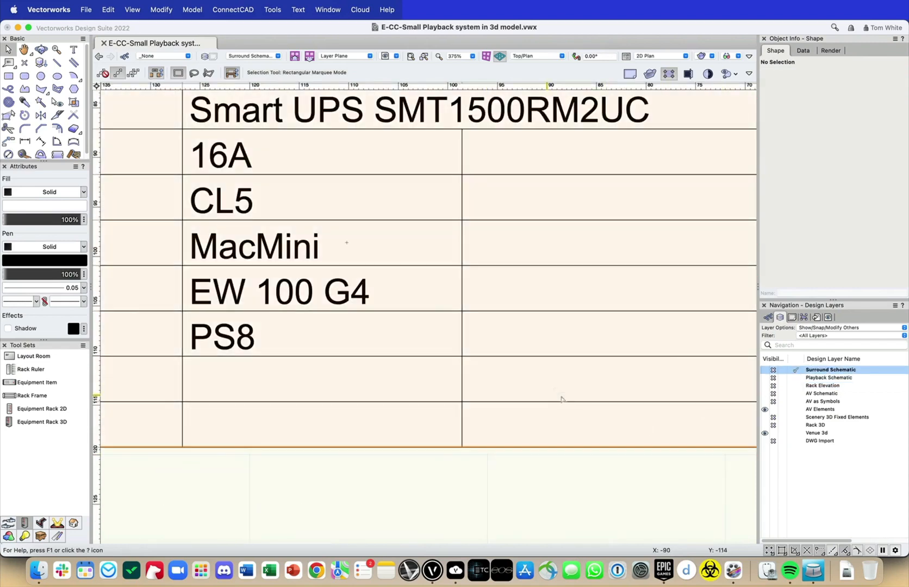
{"action": "key", "text": "super+6"}
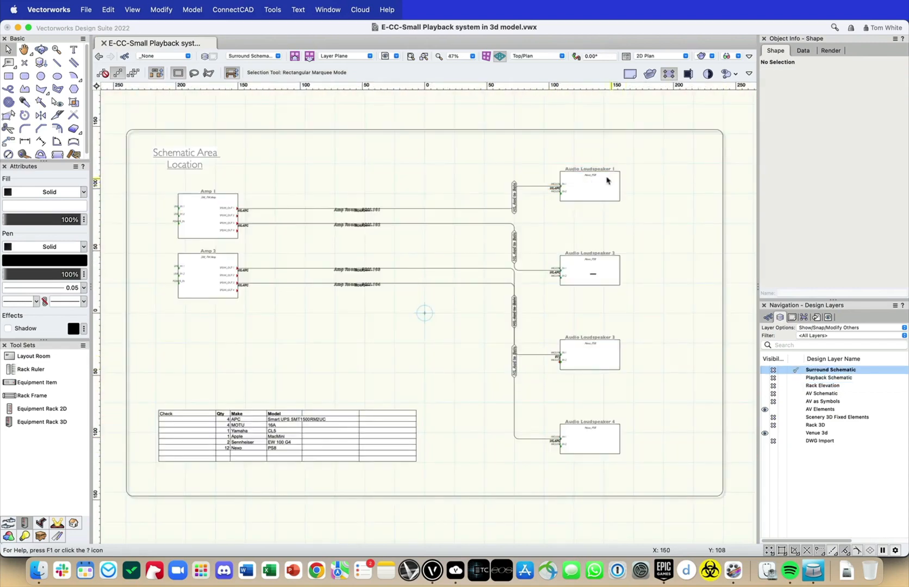
{"action": "left_click", "coordinate": [605, 172]}
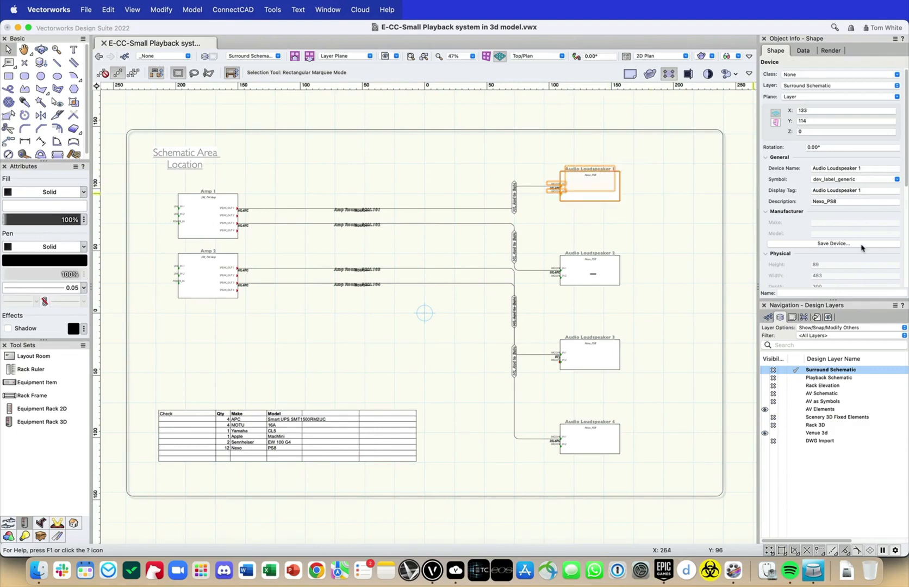
{"action": "scroll", "coordinate": [862, 248], "scroll_direction": "down", "scroll_amount": 8}
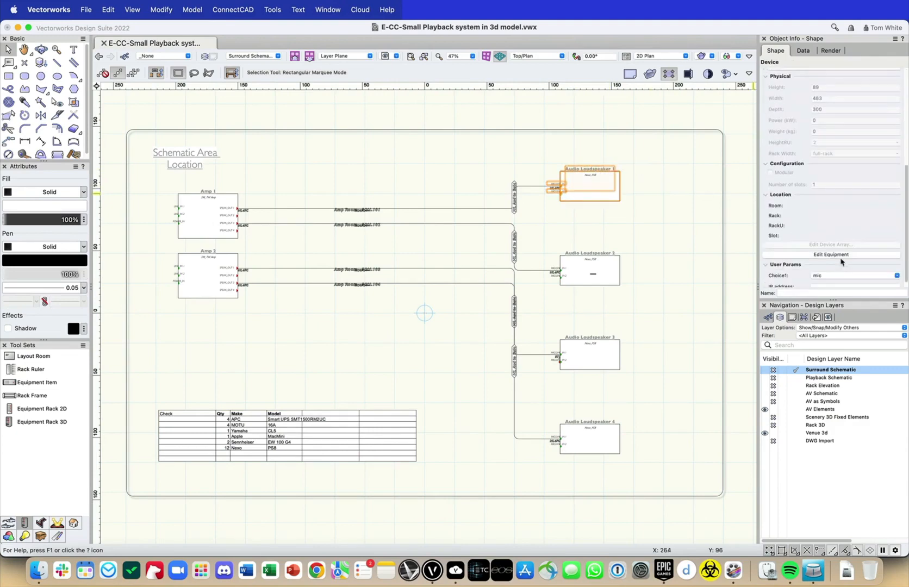
{"action": "left_click", "coordinate": [852, 255]}
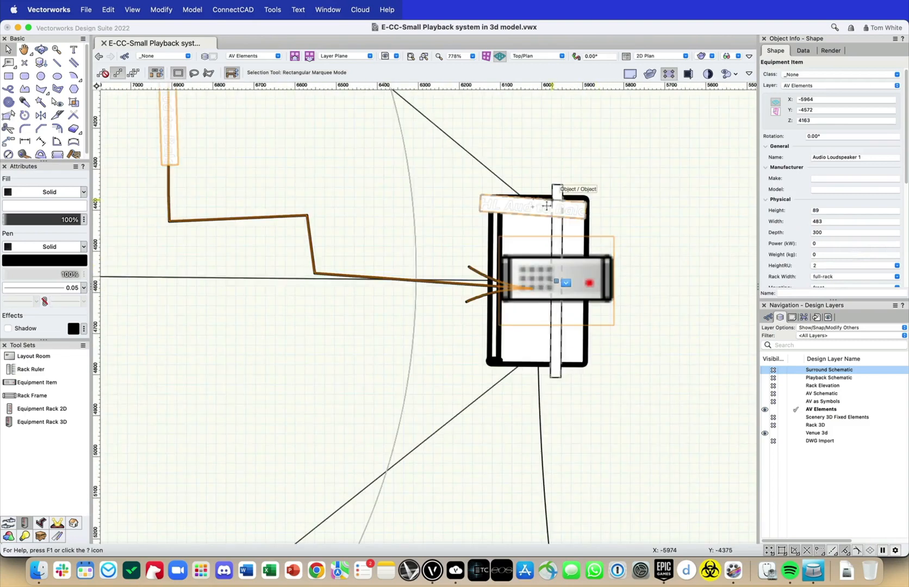
{"action": "scroll", "coordinate": [519, 215], "scroll_direction": "down", "scroll_amount": 3}
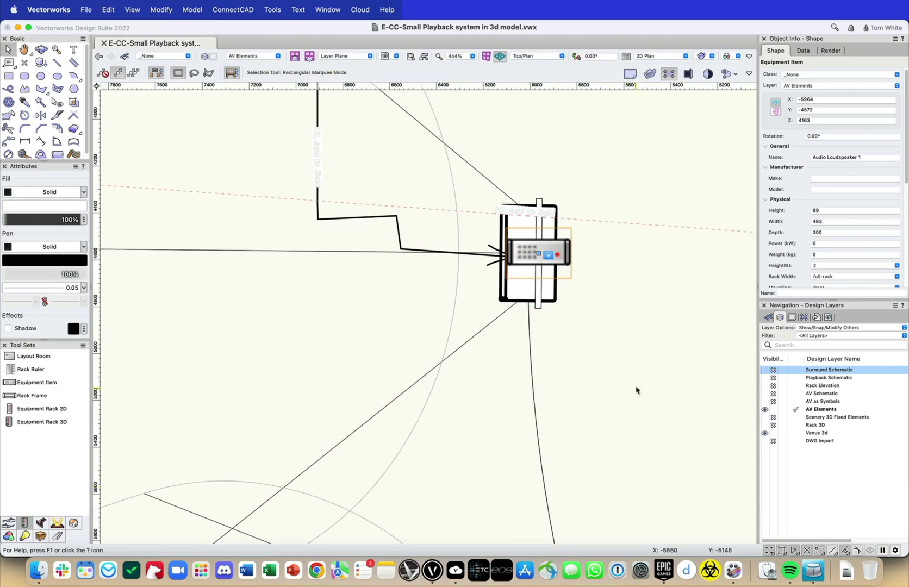
{"action": "middle_click_drag", "start_coordinate": [688, 295], "coordinate": [687, 348]}
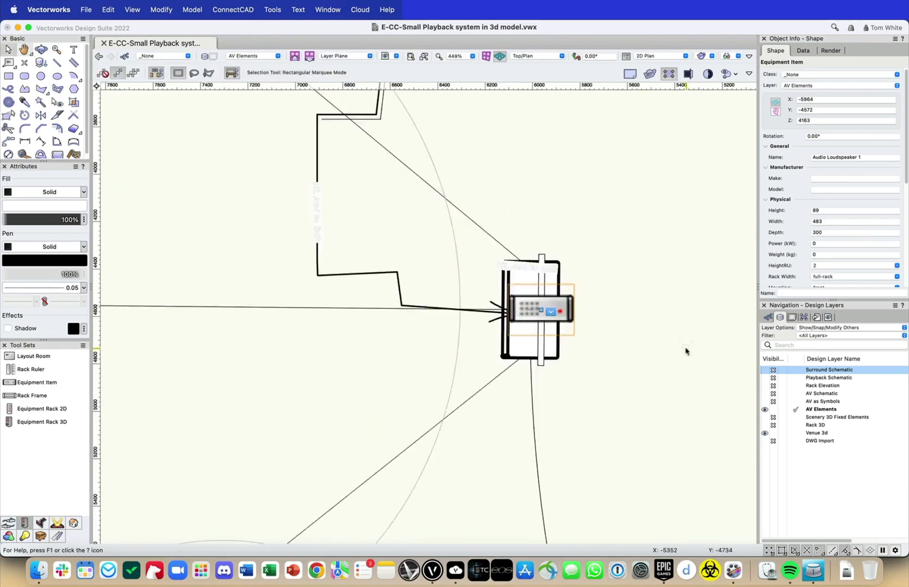
{"action": "scroll", "coordinate": [687, 348], "scroll_direction": "down", "scroll_amount": 3}
{"action": "middle_click_drag", "start_coordinate": [645, 236], "coordinate": [466, 294]}
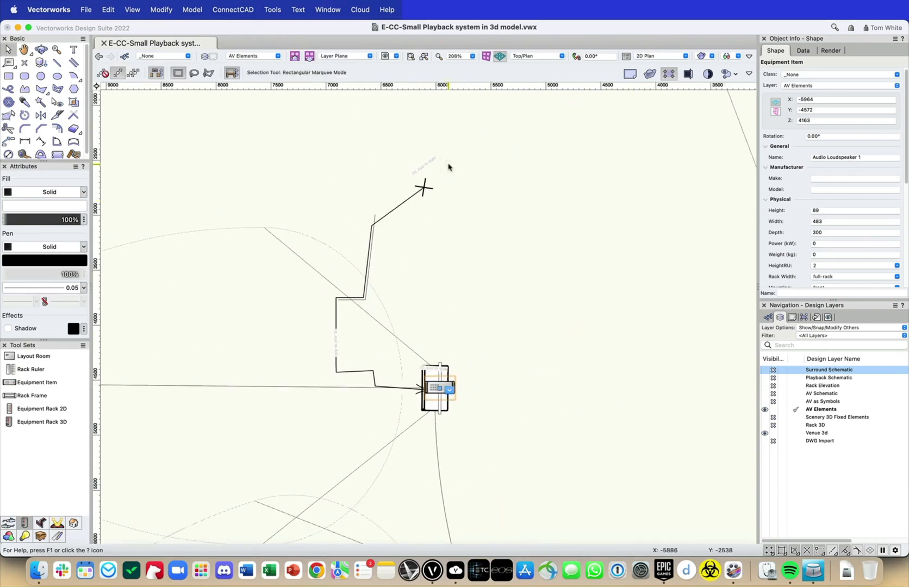
- Search all the resource libraries for case symbols
{"action": "key", "text": "super+r"}
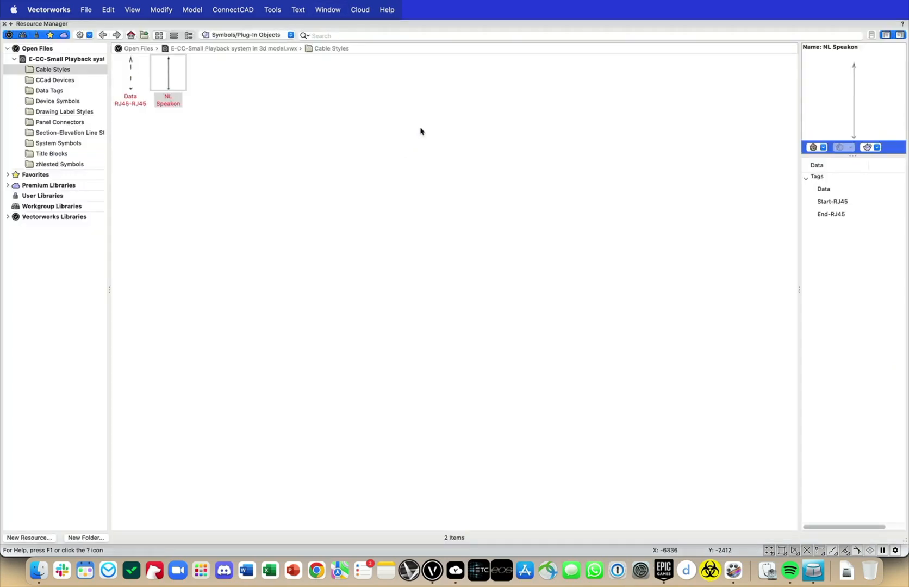
{"action": "left_click", "coordinate": [66, 58]}
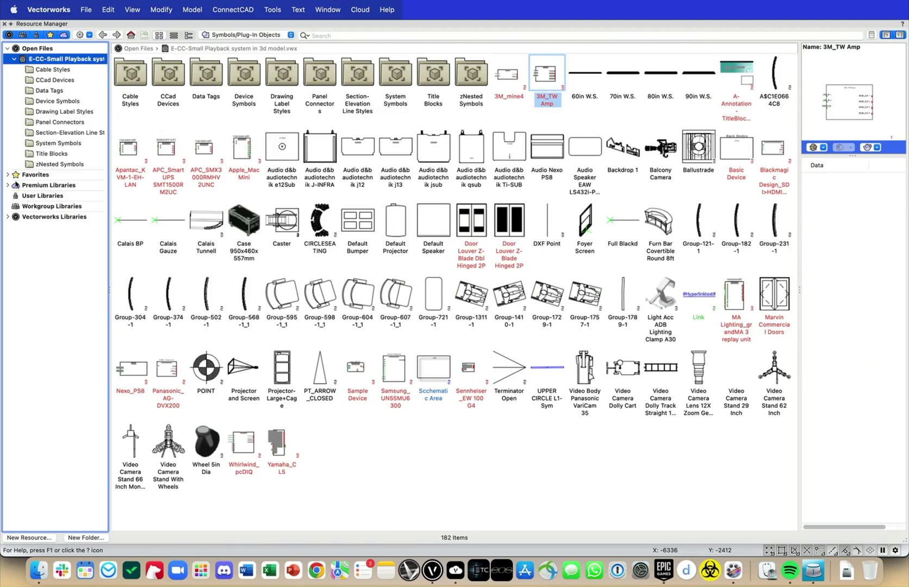
{"action": "left_click", "coordinate": [39, 217]}
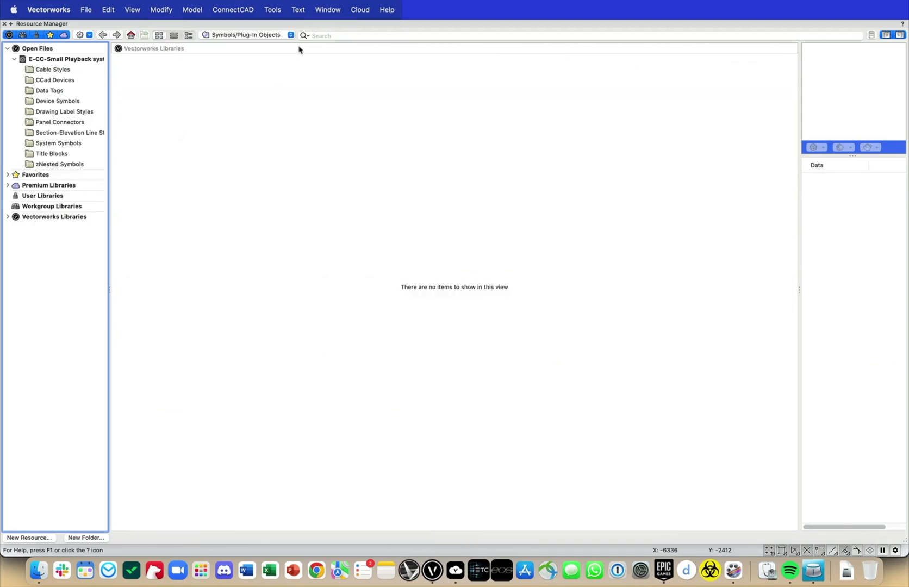
{"action": "left_click", "coordinate": [352, 36]}
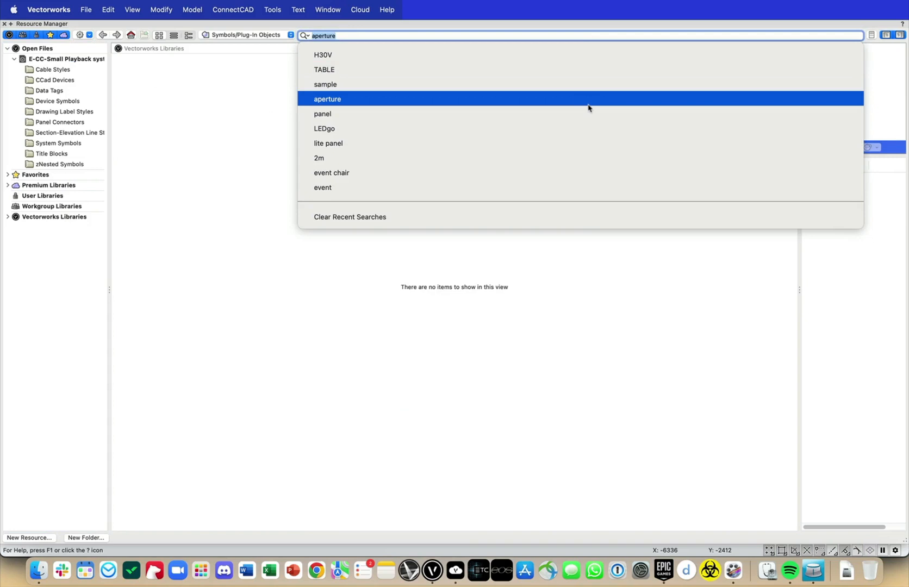
{"action": "type", "text": "aase"}
{"action": "key", "text": "Return"}
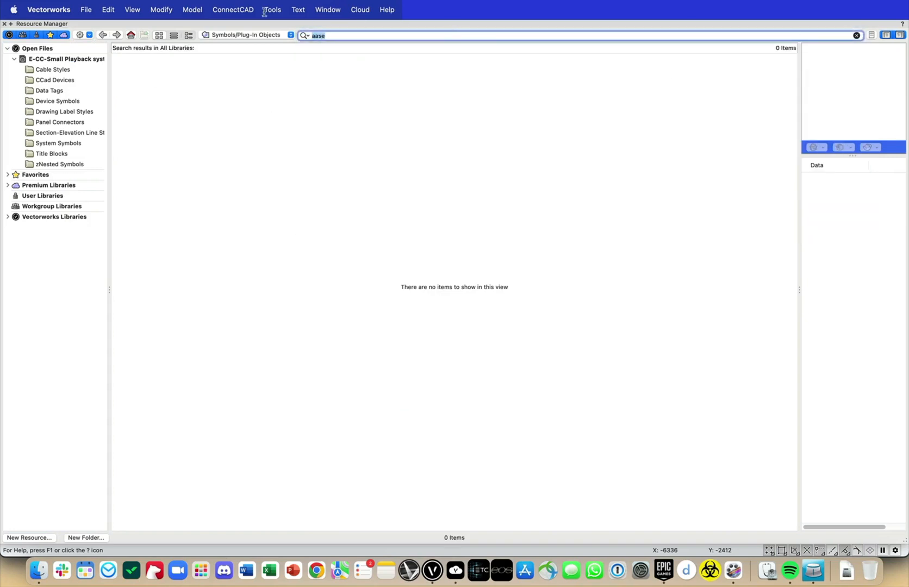
{"action": "type", "text": "aas"}
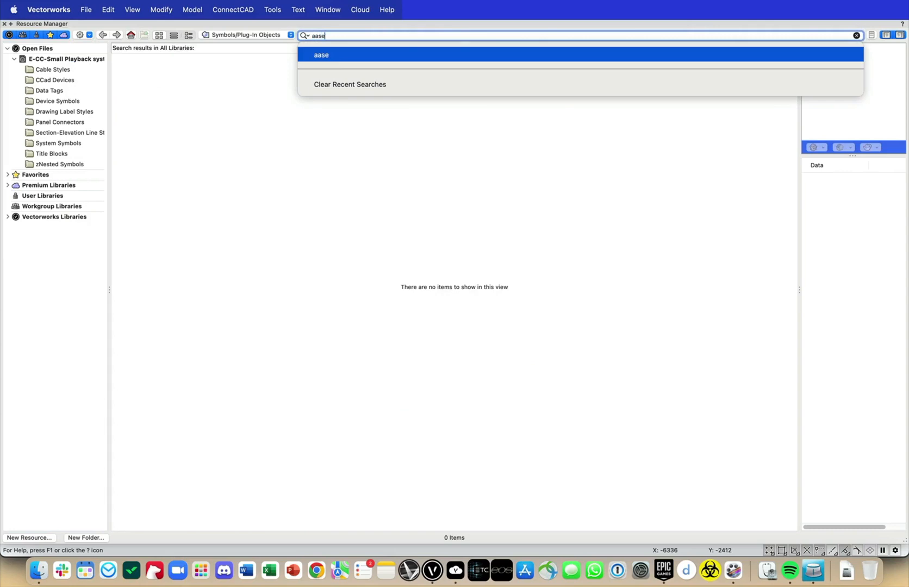
{"action": "key", "text": "Return"}
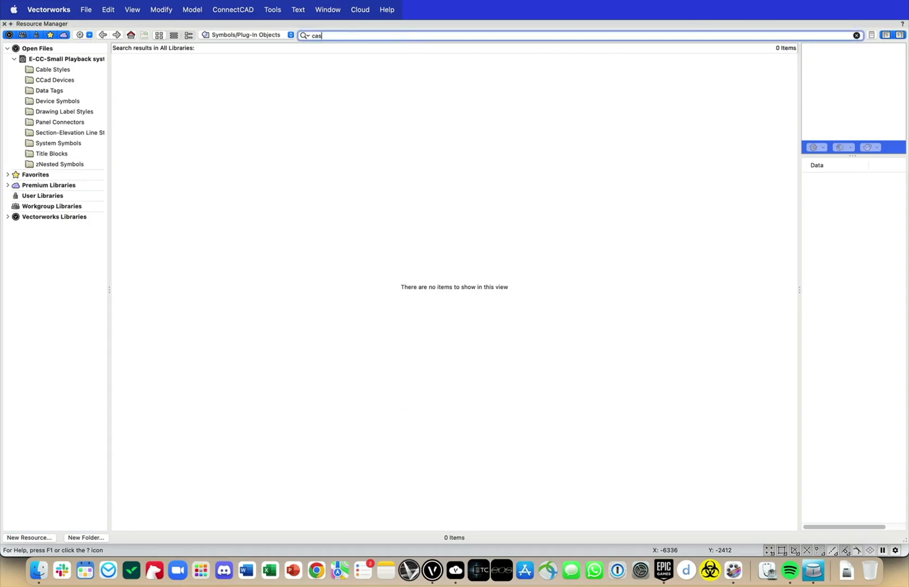
{"action": "key", "text": "Return"}
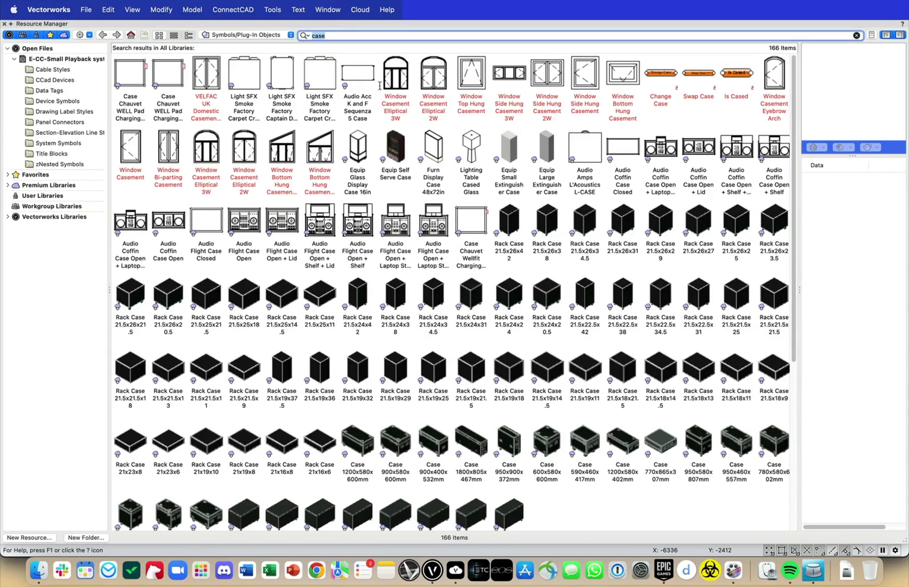
- Import the Rack Case 21.5x22.5x31 symbol into the file, preserving the folder hierarchy, and return to the drawing with nothing selected
{"action": "left_click", "coordinate": [771, 213]}
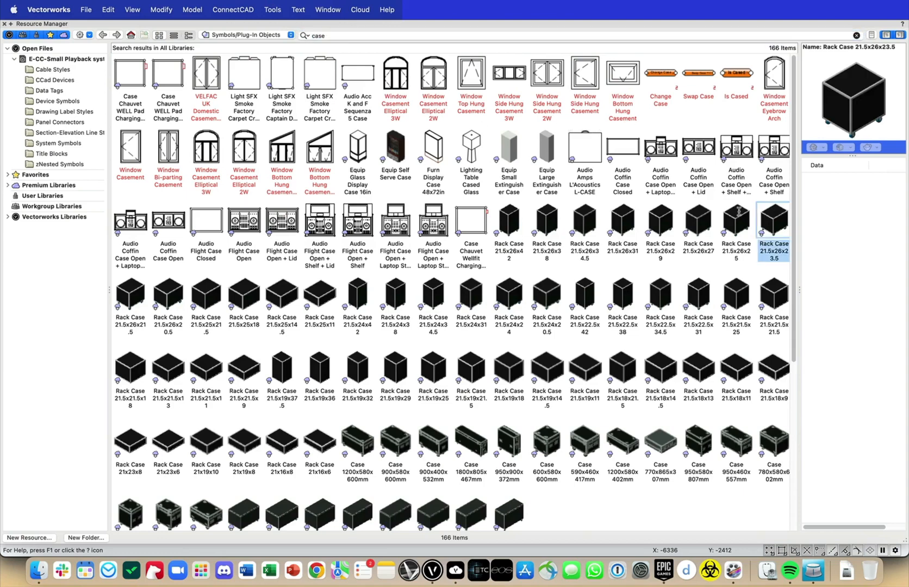
{"action": "left_click", "coordinate": [702, 292]}
{"action": "right_click", "coordinate": [702, 295]}
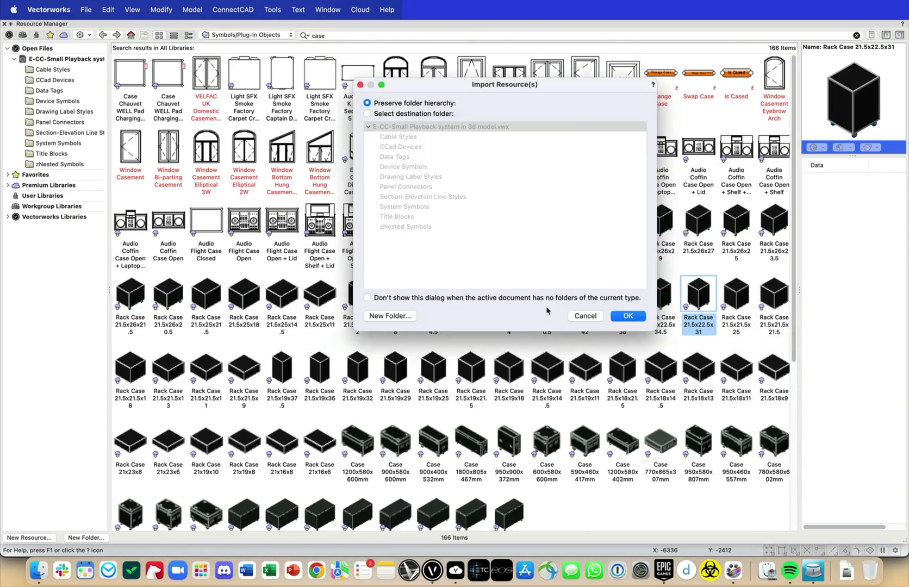
{"action": "left_click", "coordinate": [629, 316]}
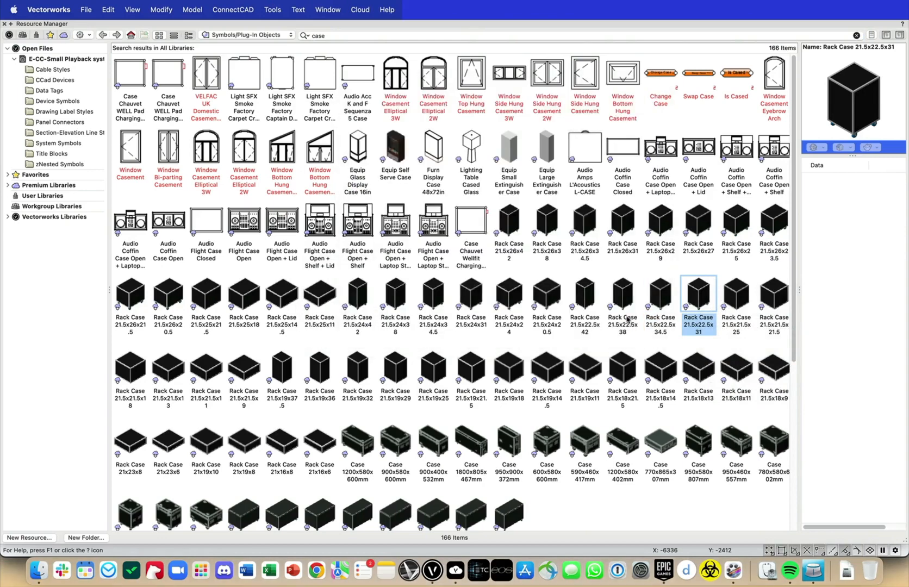
{"action": "key", "text": "super+r"}
{"action": "scroll", "coordinate": [505, 386], "scroll_direction": "up", "scroll_amount": 1}
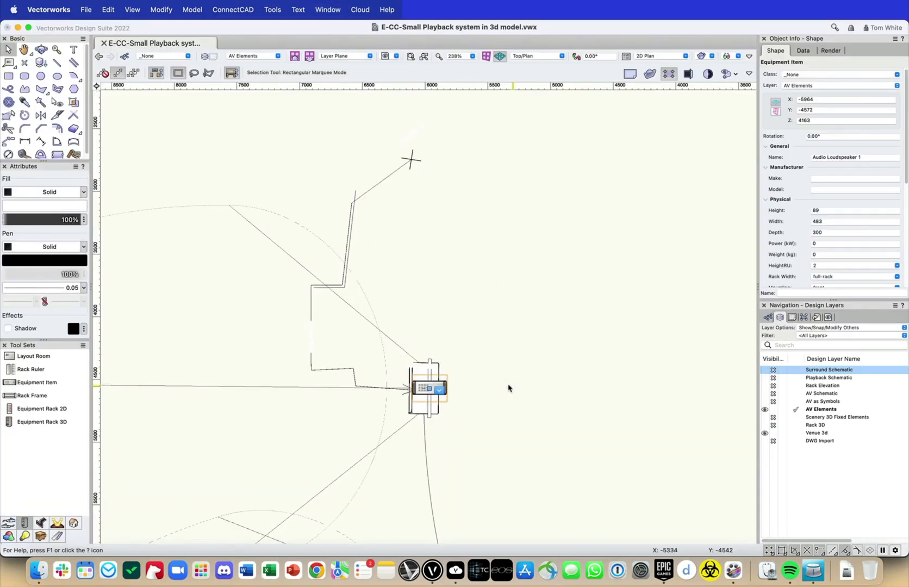
{"action": "left_click", "coordinate": [509, 386]}
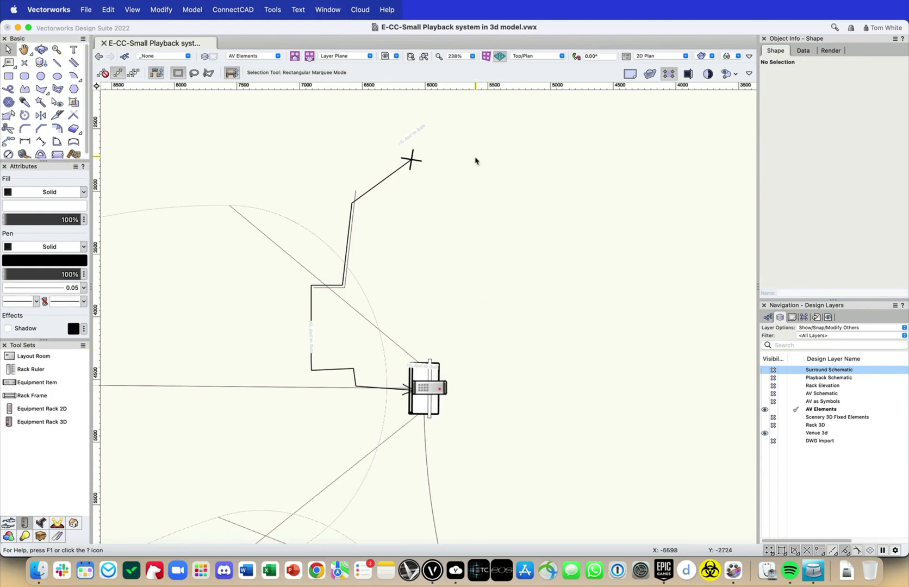
- In the Surround Schematic layer, copy the device name of the Amp 1 device and leave it deselected
{"action": "scroll", "coordinate": [475, 161], "scroll_direction": "up", "scroll_amount": 3}
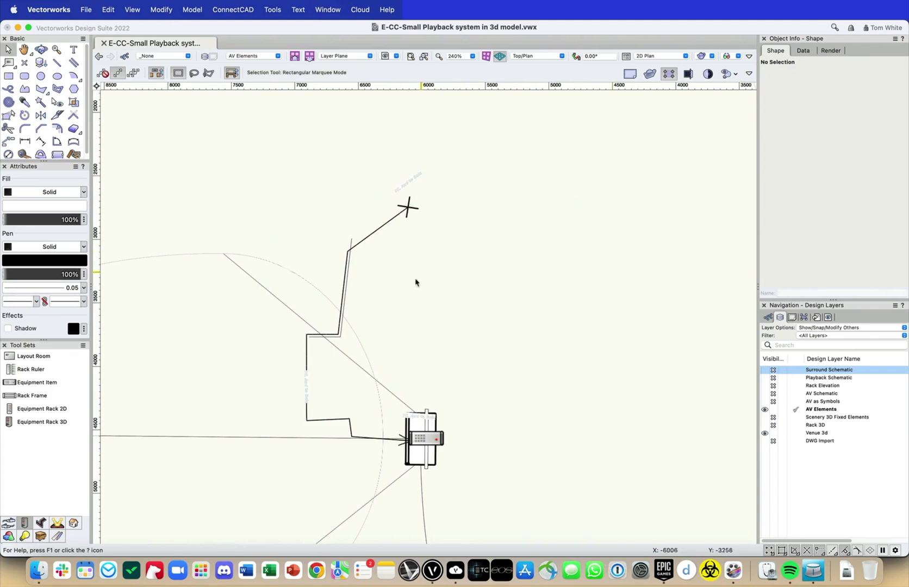
{"action": "left_click", "coordinate": [799, 377]}
{"action": "left_click", "coordinate": [798, 370]}
{"action": "scroll", "coordinate": [451, 221], "scroll_direction": "down", "scroll_amount": 5}
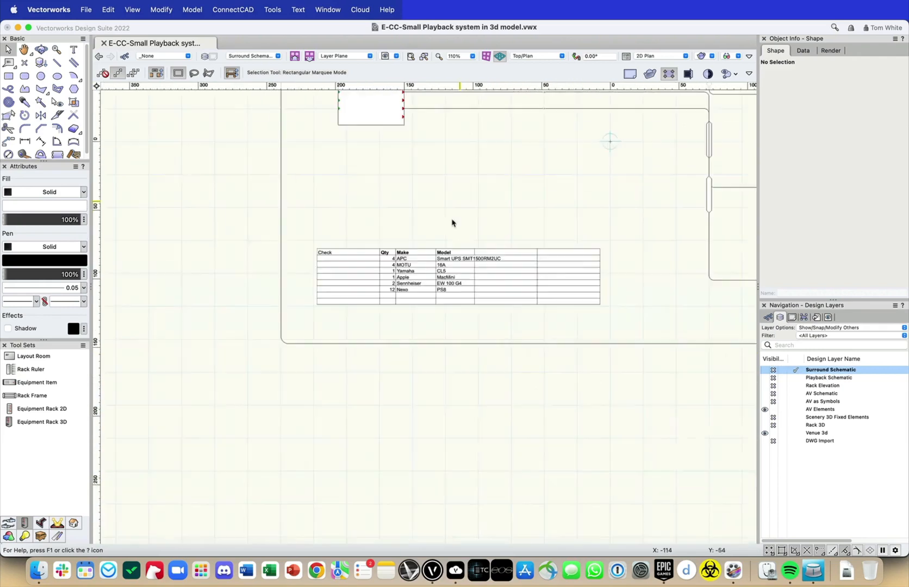
{"action": "middle_click_drag", "start_coordinate": [452, 221], "coordinate": [472, 404]}
{"action": "left_click", "coordinate": [389, 198]}
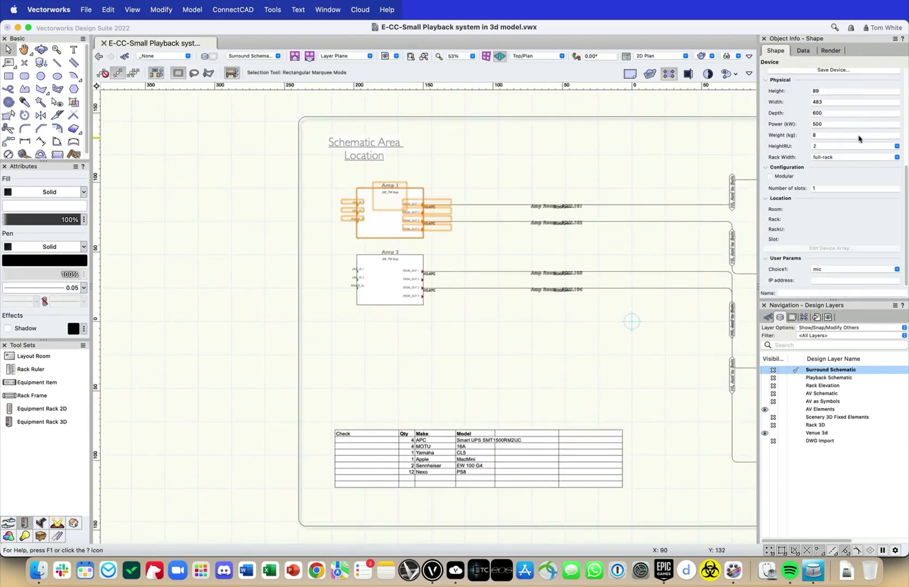
{"action": "scroll", "coordinate": [864, 146], "scroll_direction": "up", "scroll_amount": 4}
{"action": "left_click", "coordinate": [855, 106]}
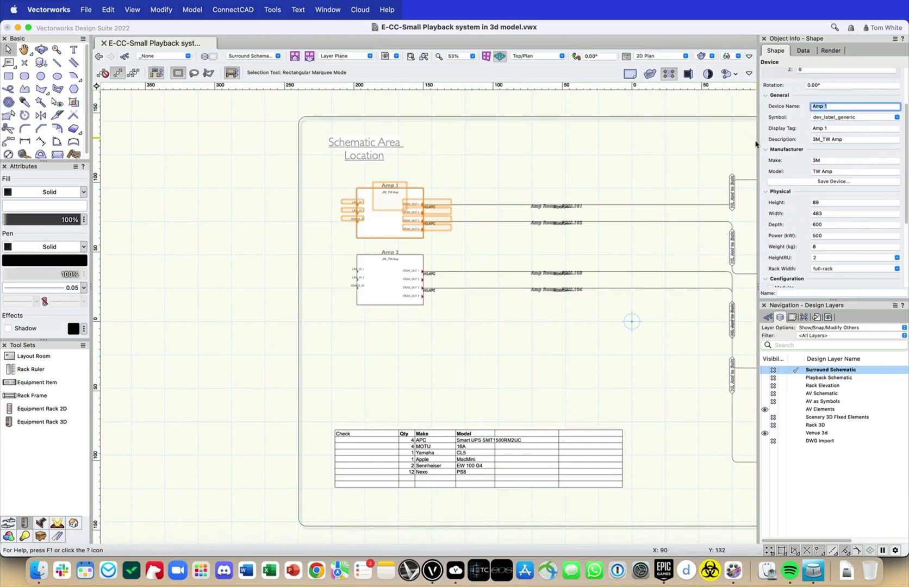
{"action": "left_click", "coordinate": [501, 150]}
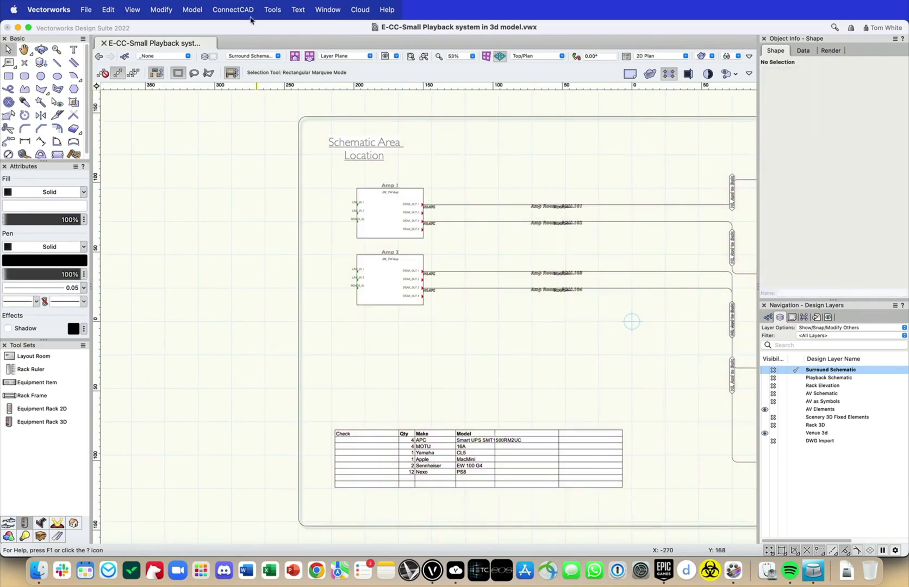
- Place an equipment item on the AV Elements layer at about X -5628, Y -3600, below the stage-side speaker stack
{"action": "left_click", "coordinate": [803, 378]}
{"action": "left_click", "coordinate": [799, 385]}
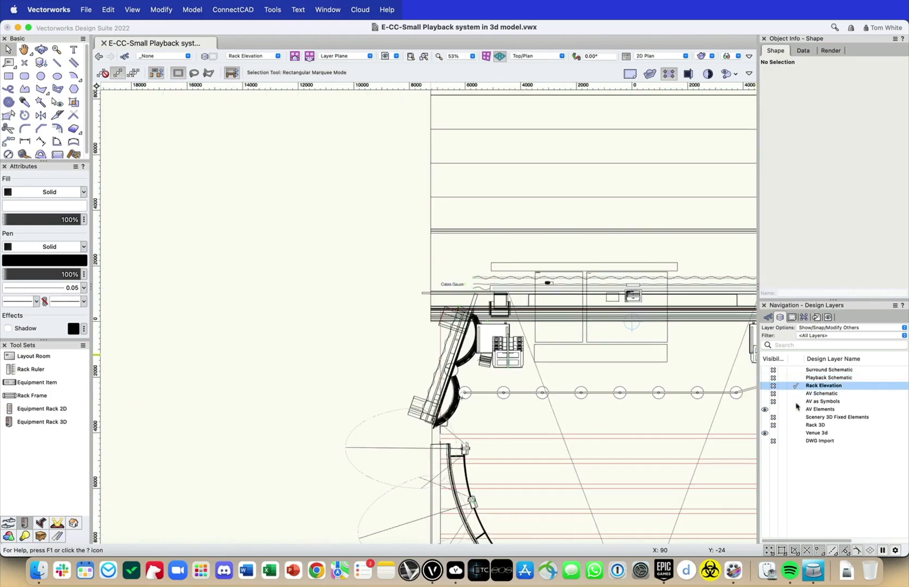
{"action": "left_click", "coordinate": [798, 401]}
{"action": "left_click", "coordinate": [796, 409]}
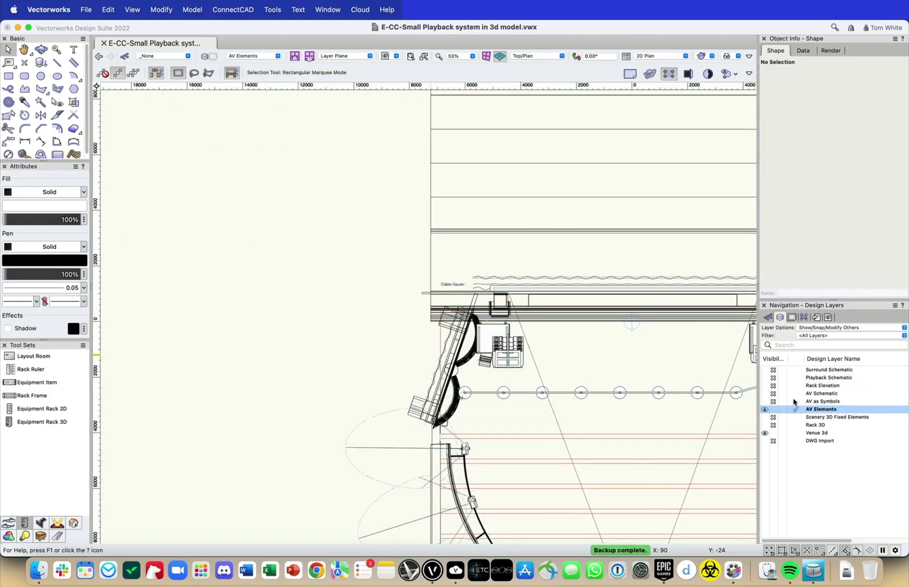
{"action": "scroll", "coordinate": [581, 357], "scroll_direction": "up", "scroll_amount": 5}
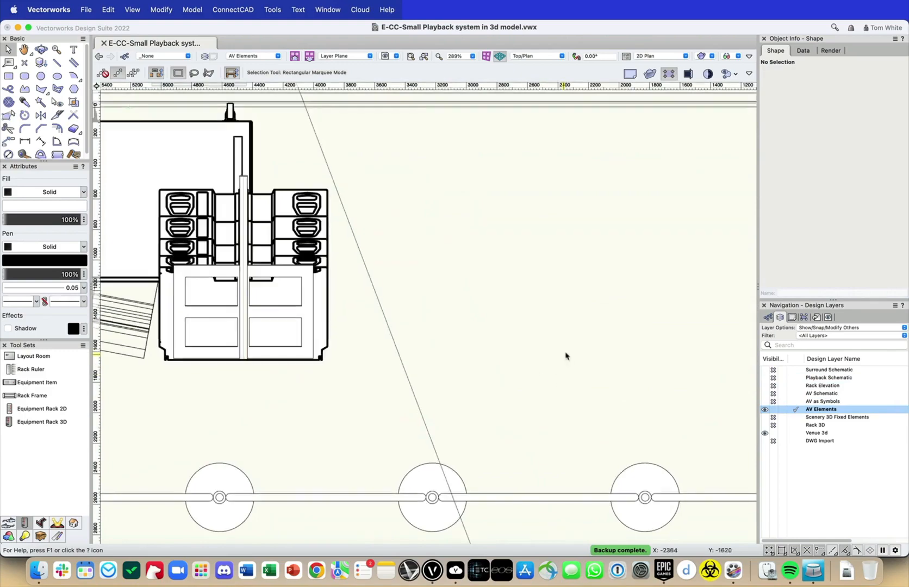
{"action": "scroll", "coordinate": [566, 372], "scroll_direction": "down", "scroll_amount": 3}
{"action": "middle_click_drag", "start_coordinate": [546, 408], "coordinate": [473, 314]}
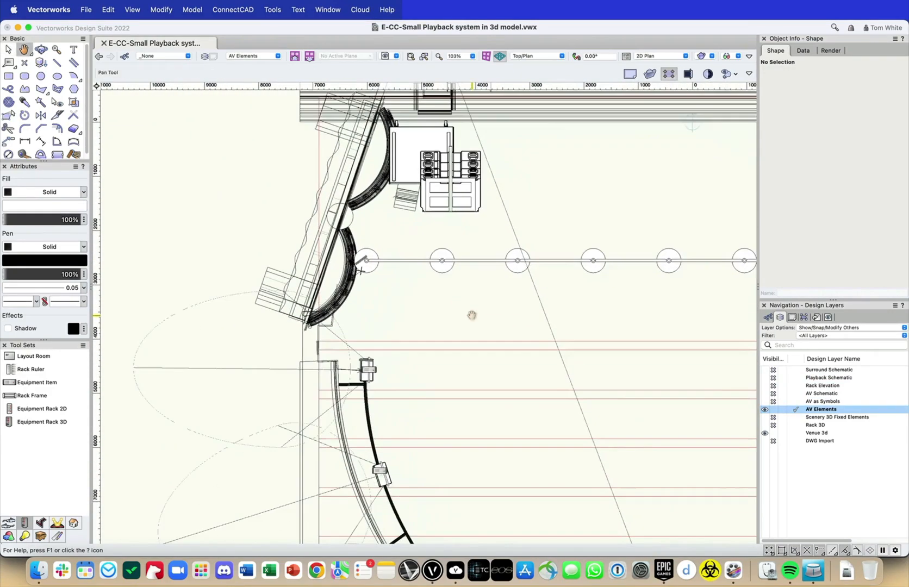
{"action": "left_click", "coordinate": [49, 383]}
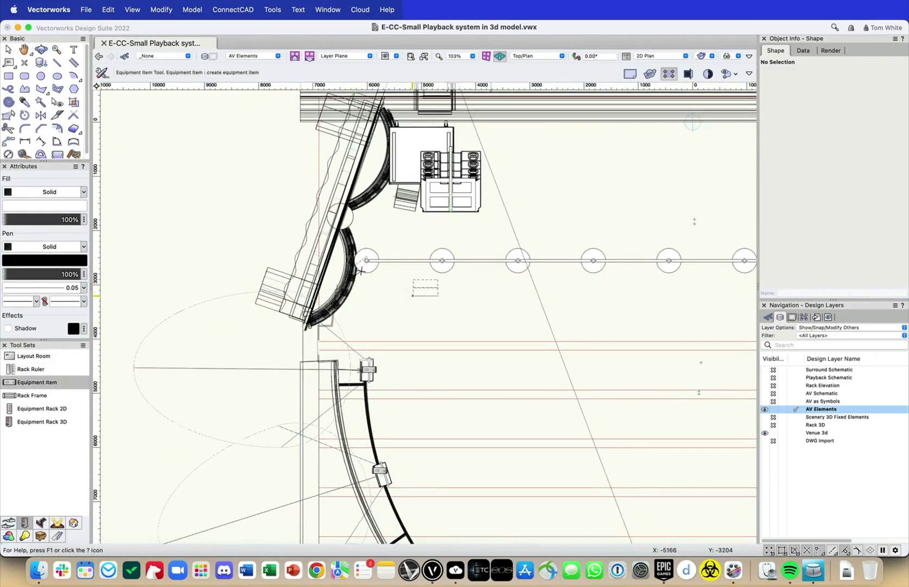
{"action": "left_click", "coordinate": [400, 309]}
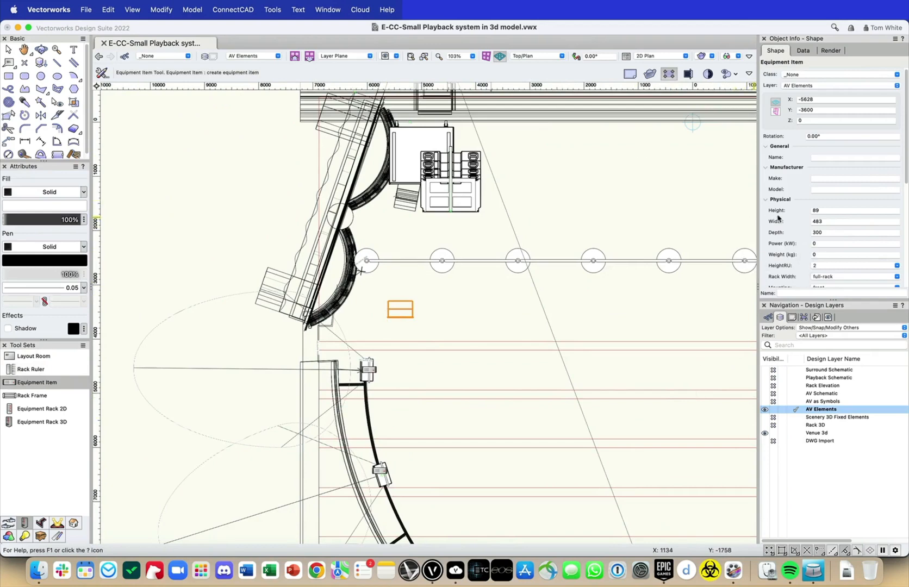
- Make the new equipment item use the Rack Case 21.5x22.5x31 symbol, then deselect it
{"action": "scroll", "coordinate": [837, 219], "scroll_direction": "down", "scroll_amount": 5}
{"action": "scroll", "coordinate": [838, 220], "scroll_direction": "down", "scroll_amount": 3}
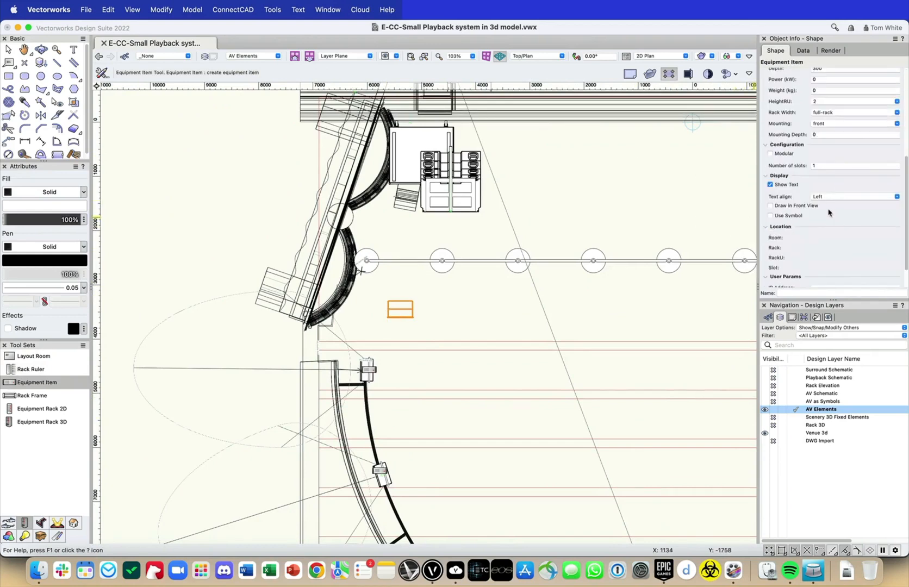
{"action": "left_click", "coordinate": [771, 215]}
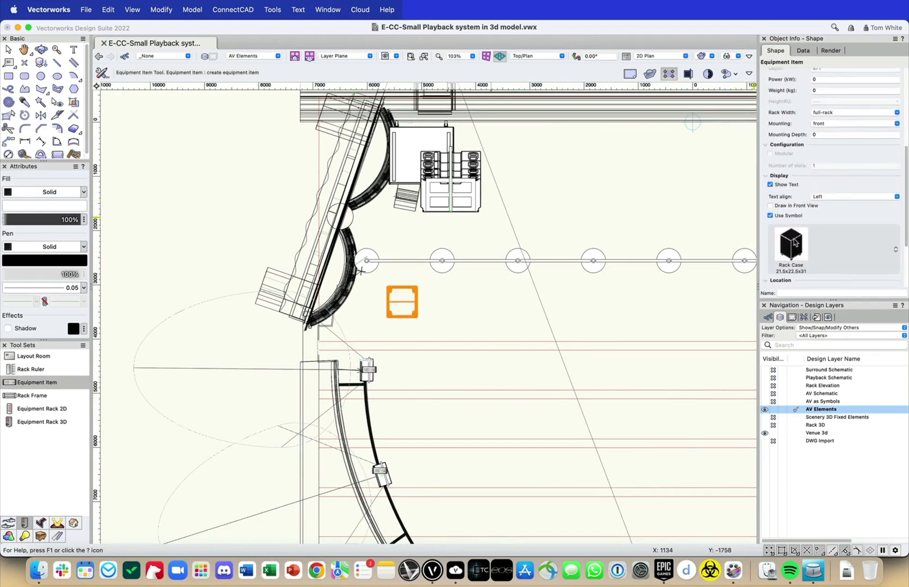
{"action": "left_click", "coordinate": [810, 238]}
{"action": "left_click", "coordinate": [810, 248]}
{"action": "key", "text": "x"}
{"action": "left_click", "coordinate": [510, 290]}
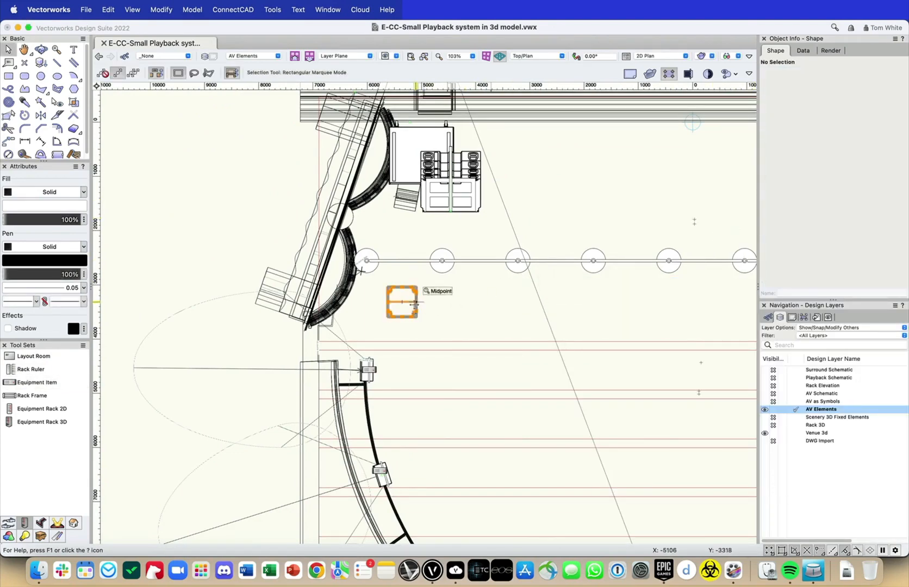
- Name the rack case equipment item Amp 1 using the copied device name
{"action": "left_click", "coordinate": [416, 294]}
{"action": "scroll", "coordinate": [843, 158], "scroll_direction": "up", "scroll_amount": 5}
{"action": "left_click", "coordinate": [846, 157]}
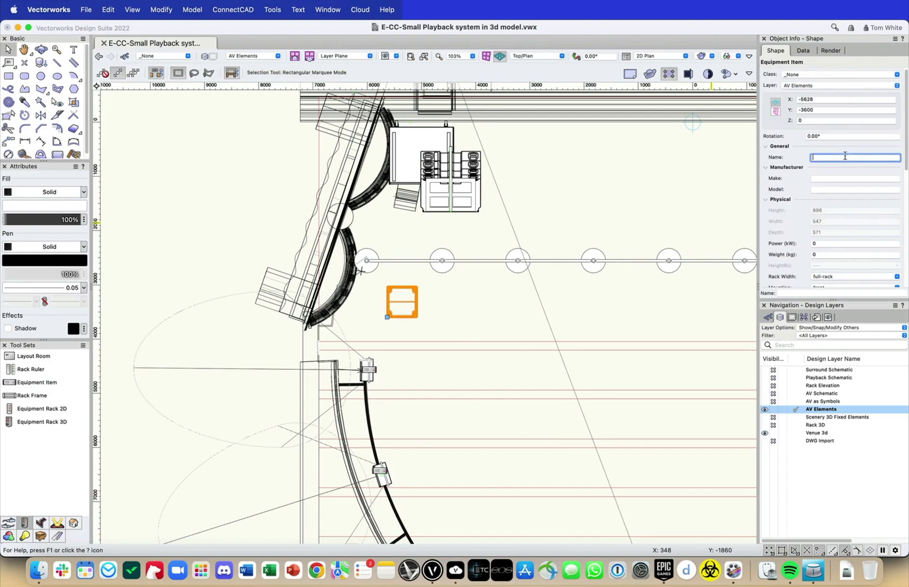
{"action": "key", "text": "Return"}
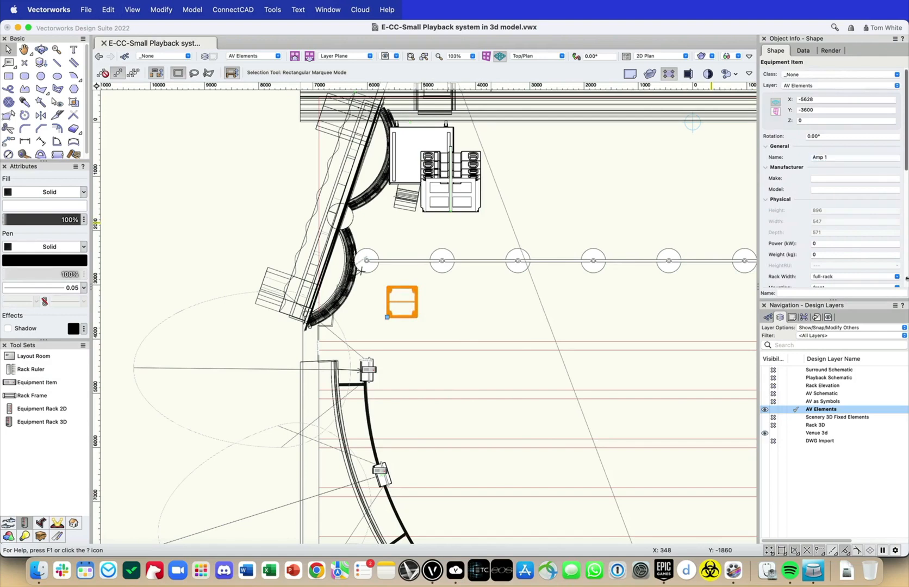
- From the Amp 1 device in the Surround Schematic, go to its linked equipment item and inspect it in 3D
{"action": "left_click", "coordinate": [797, 371]}
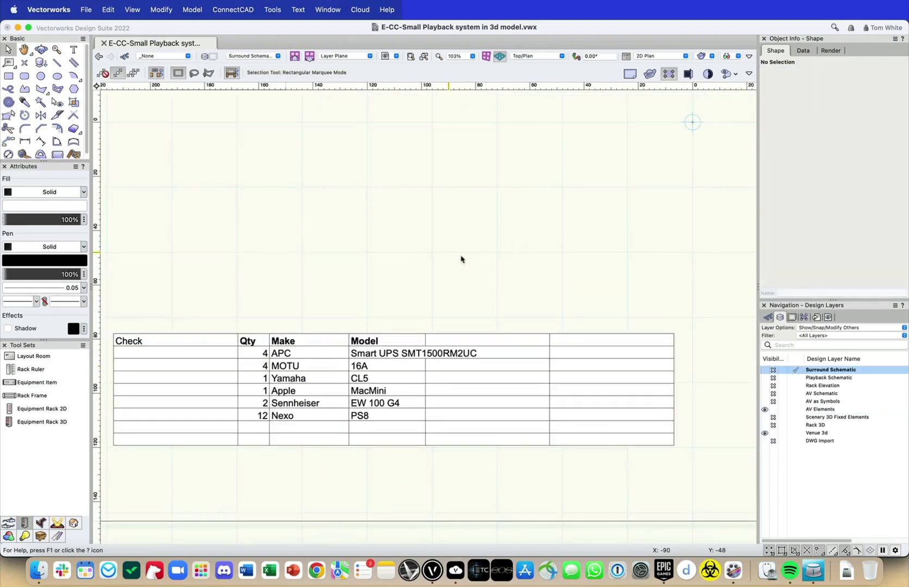
{"action": "scroll", "coordinate": [564, 206], "scroll_direction": "down", "scroll_amount": 2}
{"action": "middle_click_drag", "start_coordinate": [564, 206], "coordinate": [659, 424]}
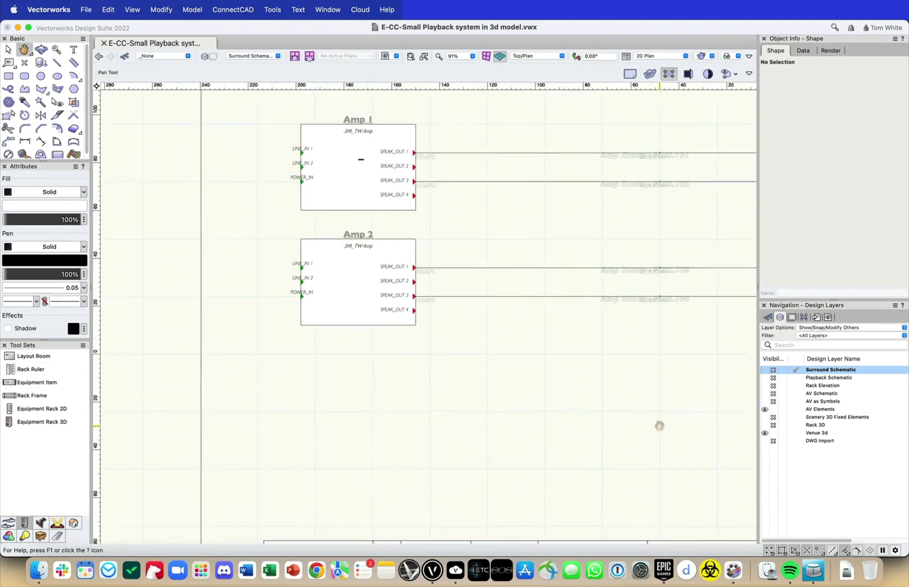
{"action": "left_click", "coordinate": [426, 153]}
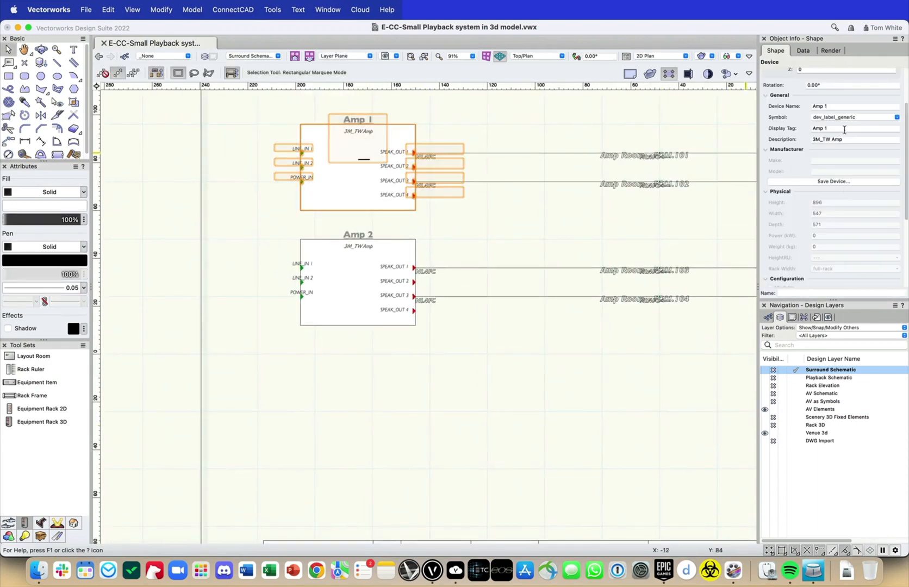
{"action": "scroll", "coordinate": [845, 141], "scroll_direction": "down", "scroll_amount": 5}
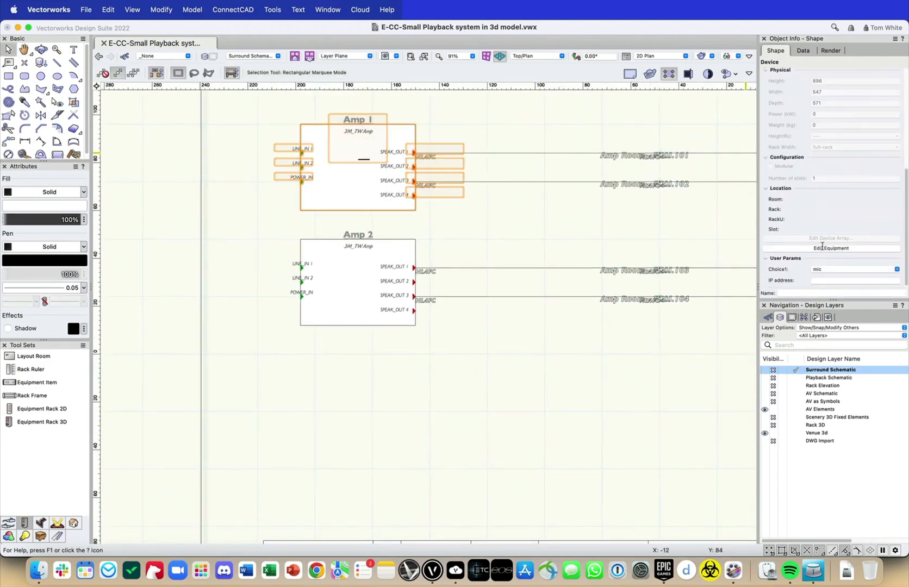
{"action": "left_click", "coordinate": [822, 248]}
{"action": "scroll", "coordinate": [467, 325], "scroll_direction": "down", "scroll_amount": 6}
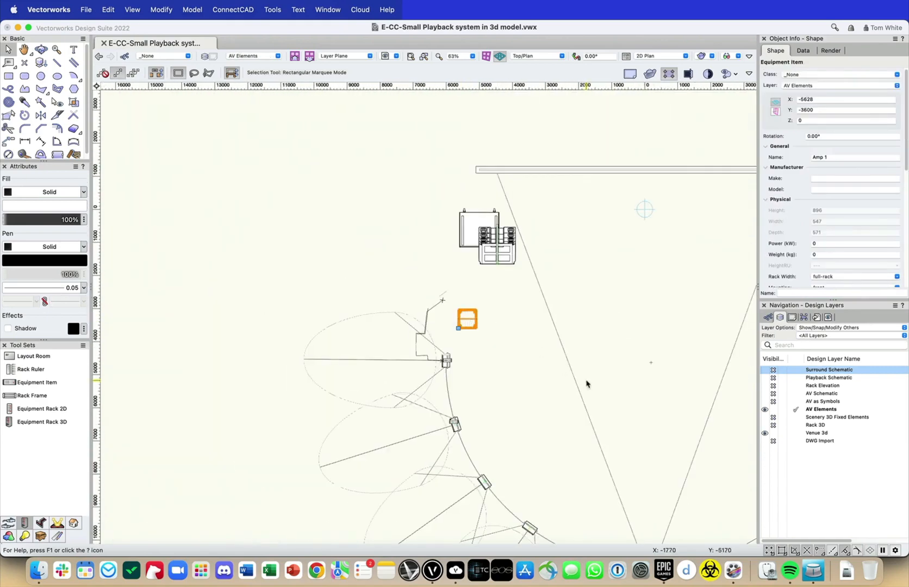
{"action": "middle_click_drag", "start_coordinate": [590, 384], "coordinate": [440, 268], "text": "shift"}
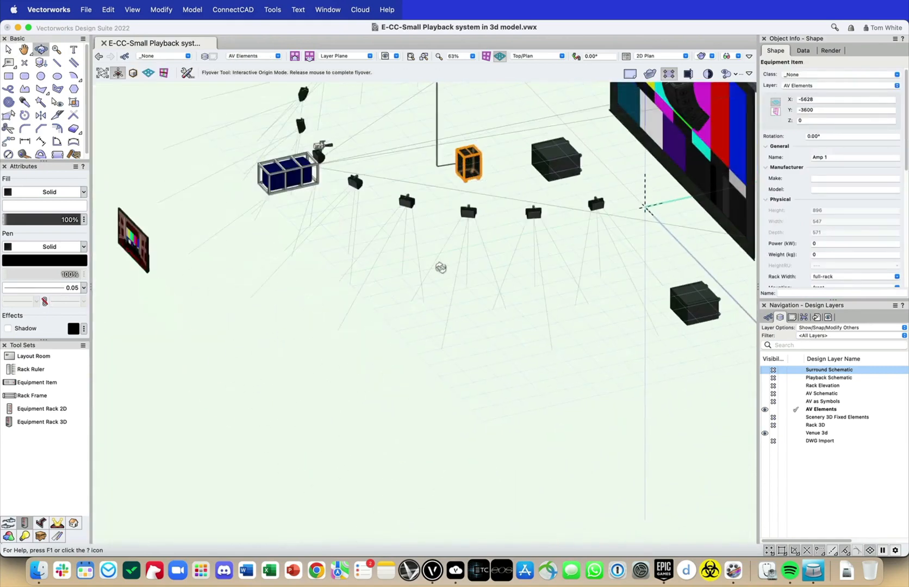
{"action": "middle_click_drag", "start_coordinate": [551, 163], "coordinate": [556, 267]}
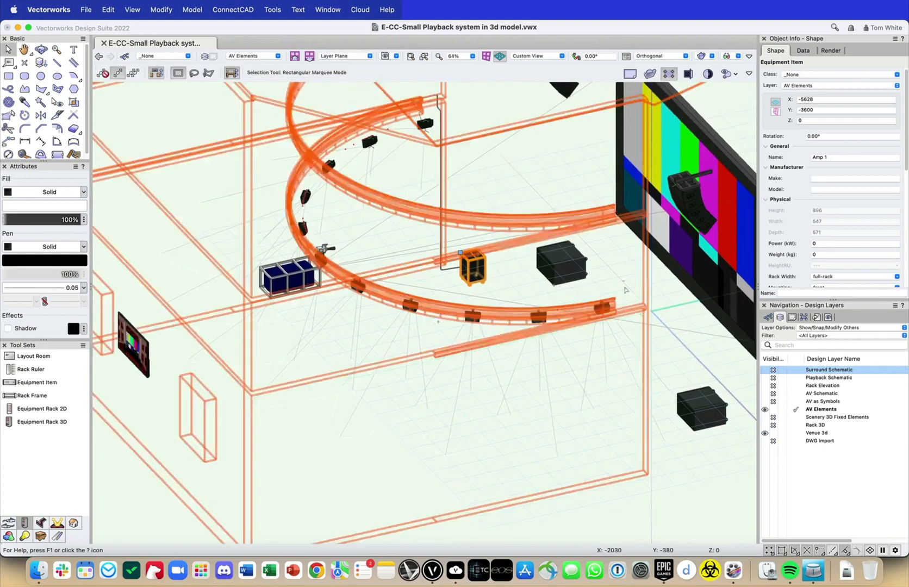
{"action": "key", "text": "super+5"}
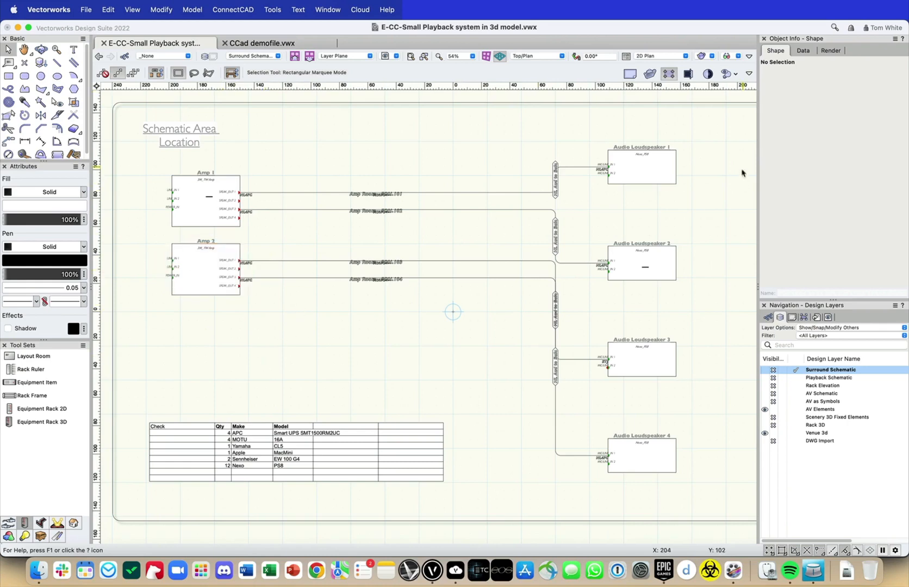
- Run Create Equipment for the selected Amp 1 and Amp 2 devices on the Surround Schematic layer
{"action": "left_click", "coordinate": [206, 269]}
{"action": "left_click", "coordinate": [205, 197], "text": "shift"}
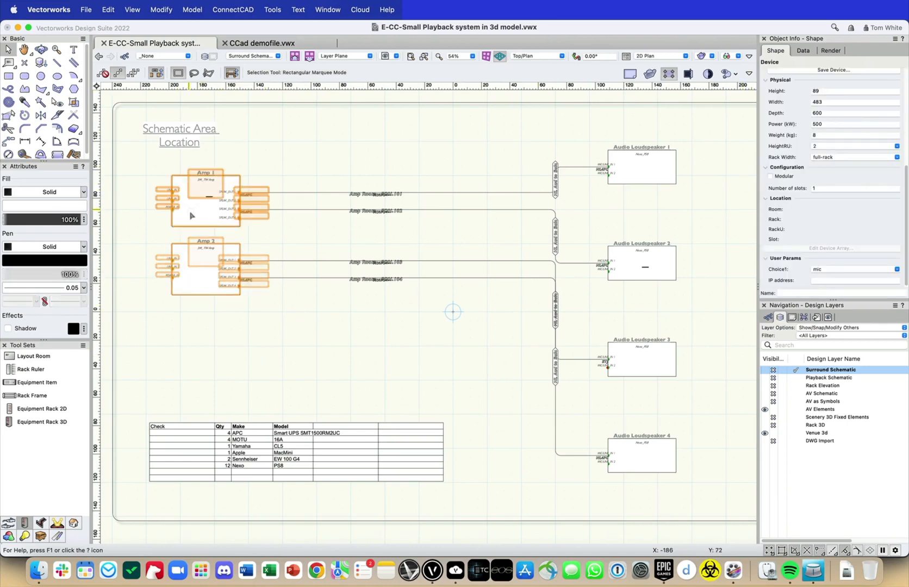
{"action": "left_click", "coordinate": [220, 5]}
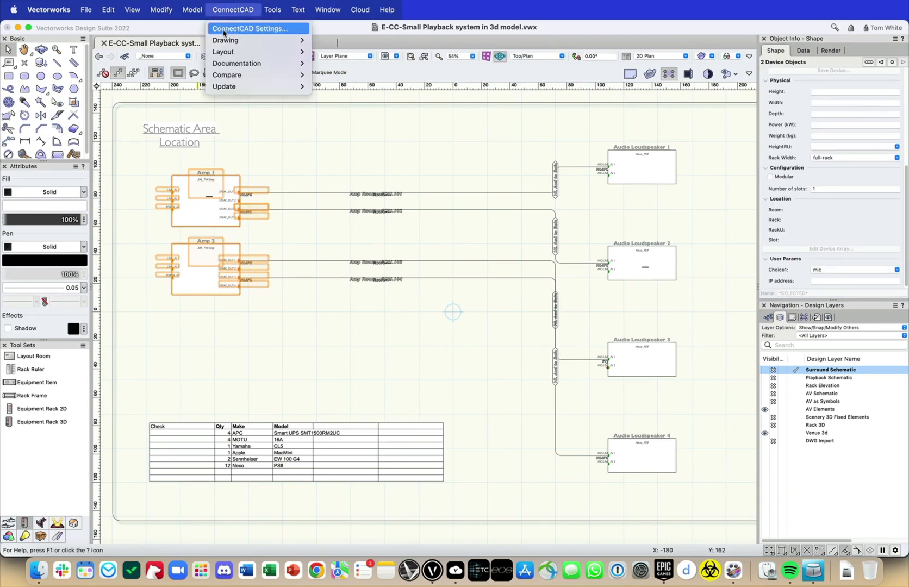
{"action": "mouse_move", "coordinate": [223, 41]}
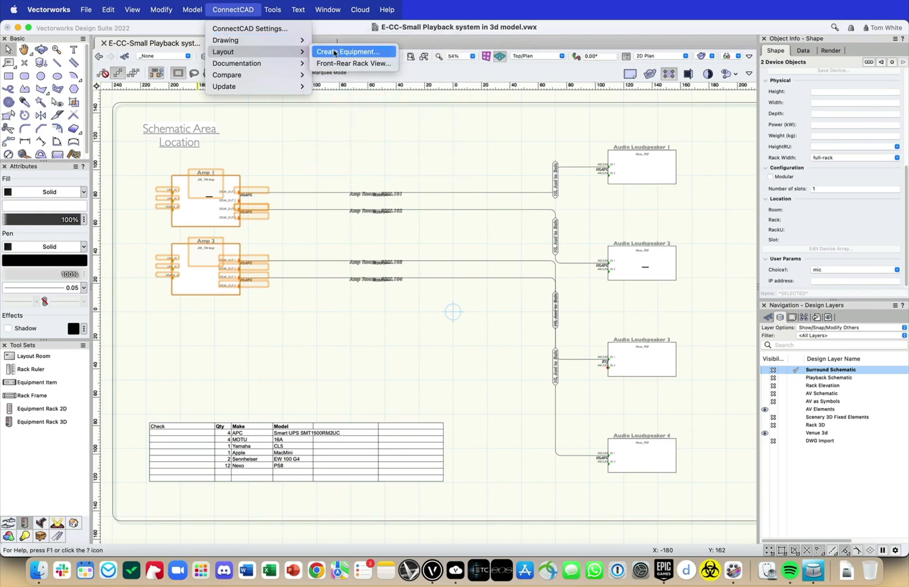
{"action": "left_click", "coordinate": [334, 53]}
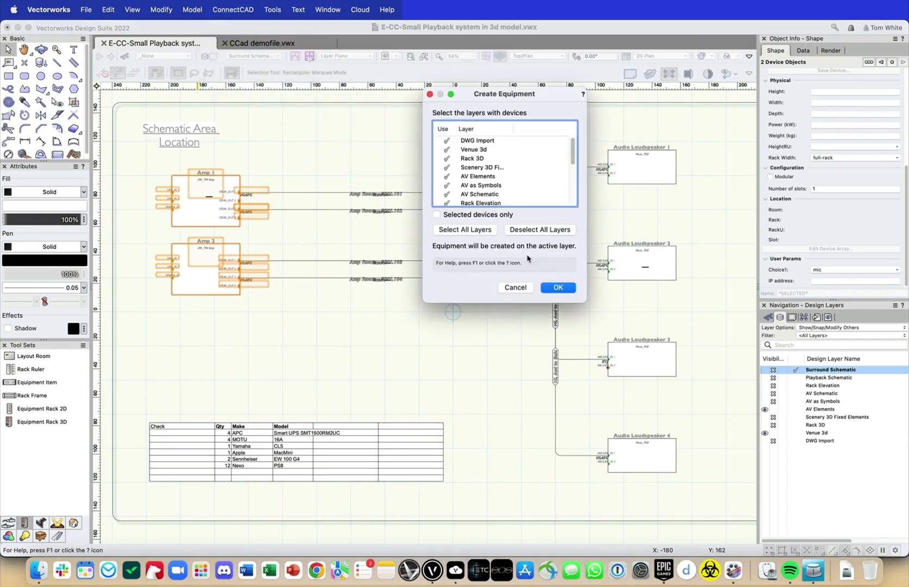
{"action": "left_click", "coordinate": [559, 288]}
- Move the generated Amp 2 equipment item clear of the schematic area, to about X -213, Y -313 below the border
{"action": "scroll", "coordinate": [472, 389], "scroll_direction": "down", "scroll_amount": 3}
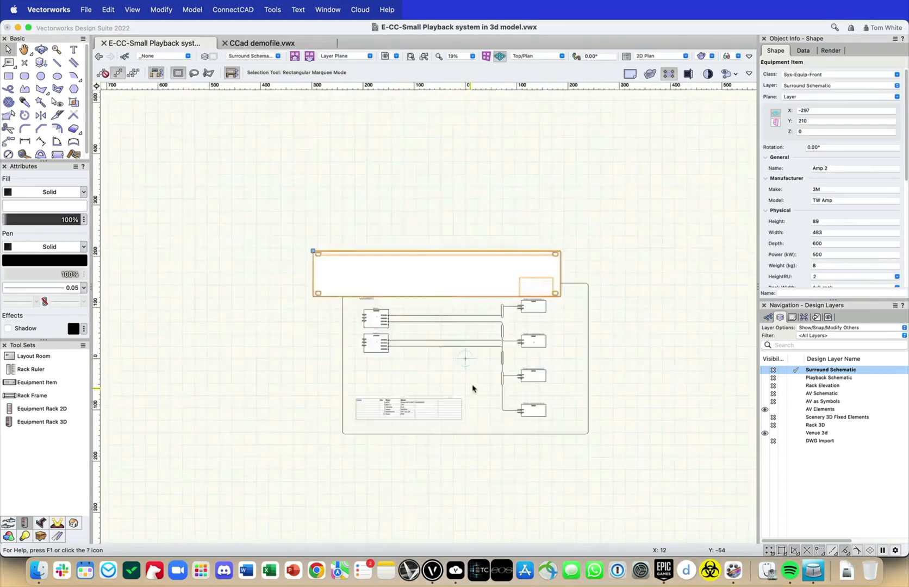
{"action": "scroll", "coordinate": [472, 388], "scroll_direction": "down", "scroll_amount": 2}
{"action": "left_click_drag", "start_coordinate": [478, 328], "coordinate": [505, 513]}
{"action": "middle_click_drag", "start_coordinate": [680, 478], "coordinate": [643, 254]}
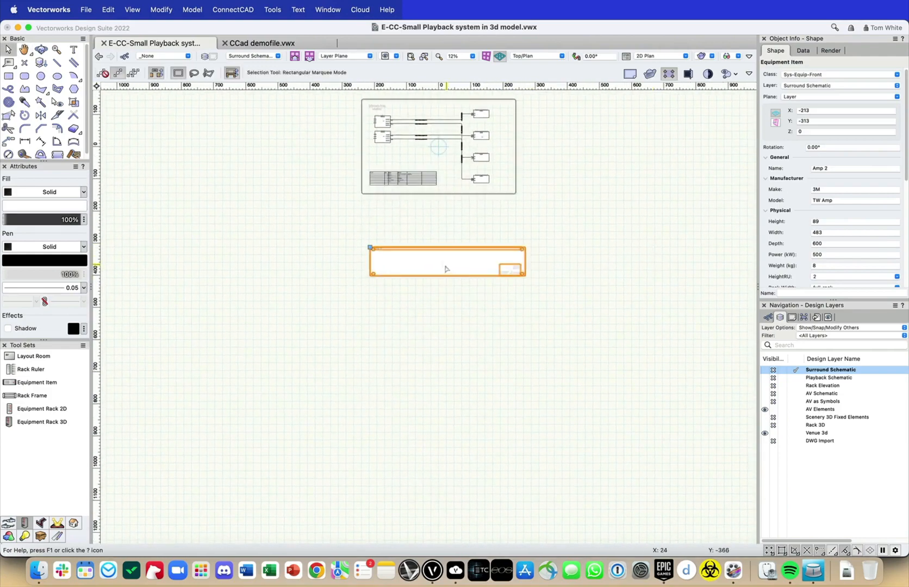
{"action": "scroll", "coordinate": [446, 268], "scroll_direction": "up", "scroll_amount": 2}
{"action": "left_click", "coordinate": [513, 195]}
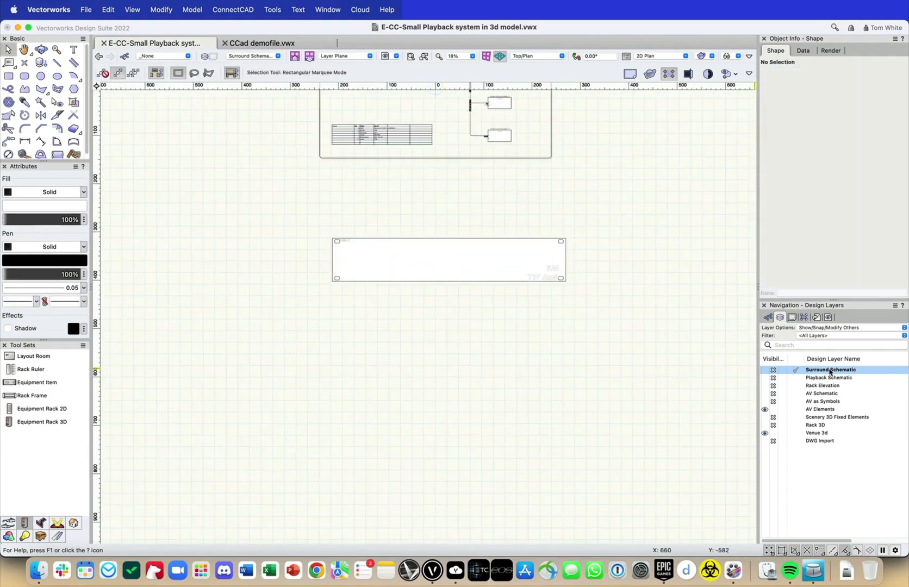
- Delete the Amp 1 rack case equipment item from the AV Elements layer and return to the Surround Schematic layer
{"action": "left_click", "coordinate": [795, 378]}
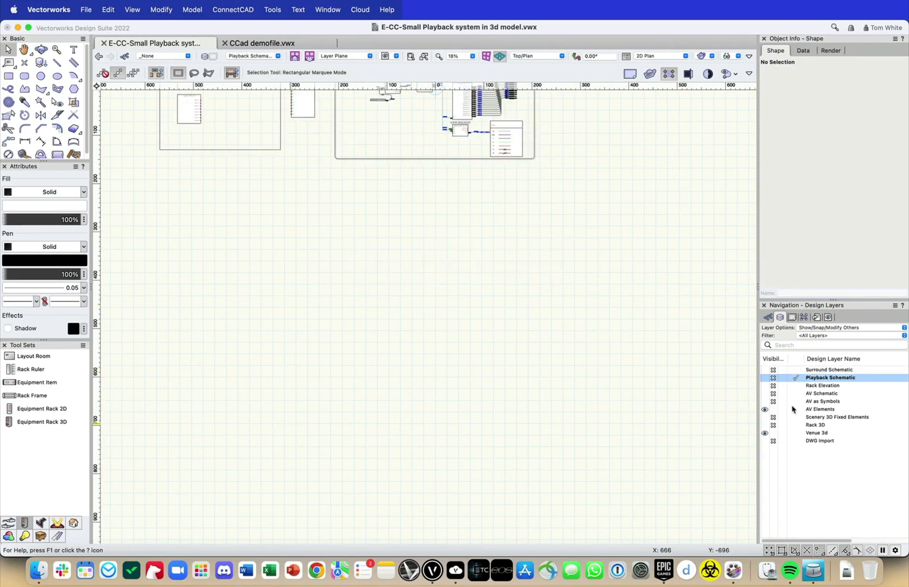
{"action": "left_click", "coordinate": [793, 409]}
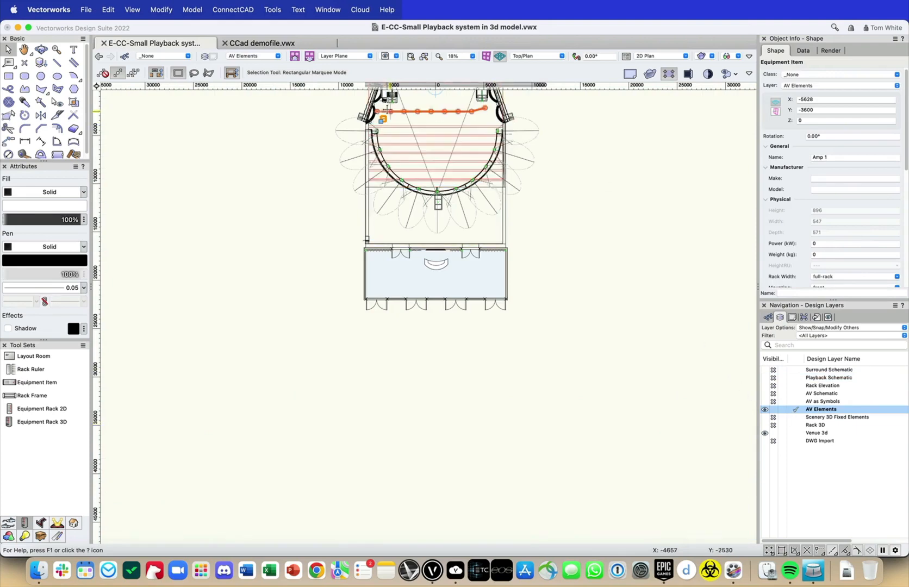
{"action": "scroll", "coordinate": [387, 109], "scroll_direction": "up", "scroll_amount": 10}
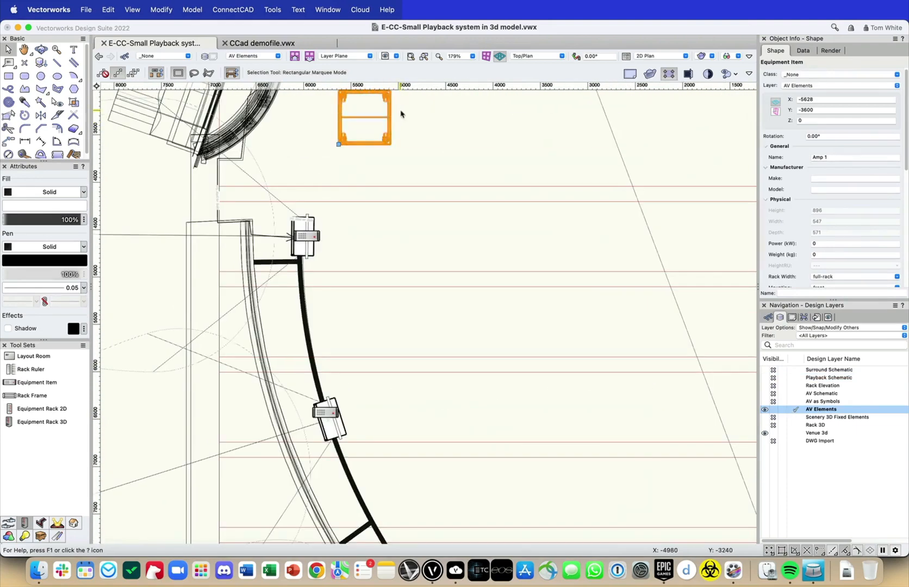
{"action": "key", "text": "Delete"}
{"action": "left_click", "coordinate": [799, 371]}
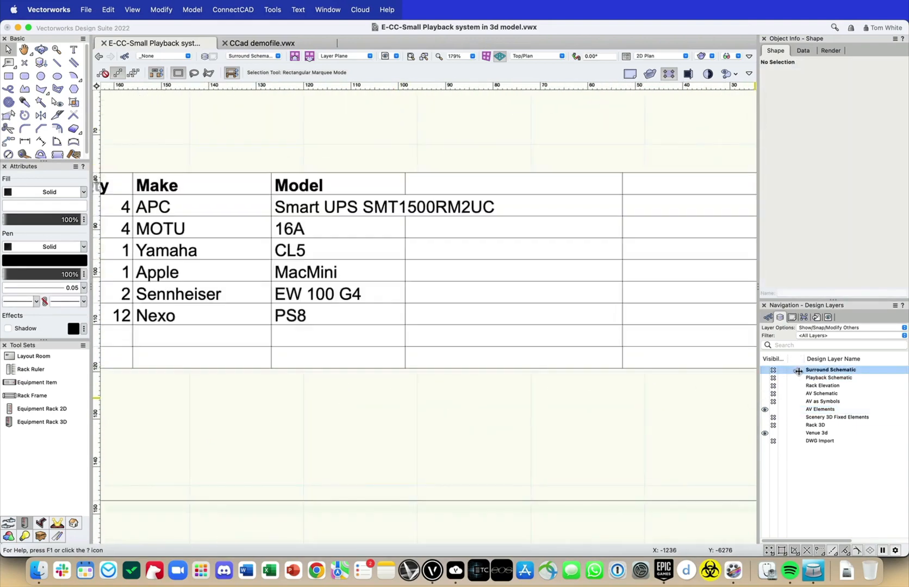
- Create equipment for only the selected Amp 1 and Amp 2 devices on the active Surround Schematic layer
{"action": "scroll", "coordinate": [508, 326], "scroll_direction": "down", "scroll_amount": 5}
{"action": "middle_click_drag", "start_coordinate": [488, 187], "coordinate": [401, 200]}
{"action": "scroll", "coordinate": [403, 200], "scroll_direction": "down", "scroll_amount": 3}
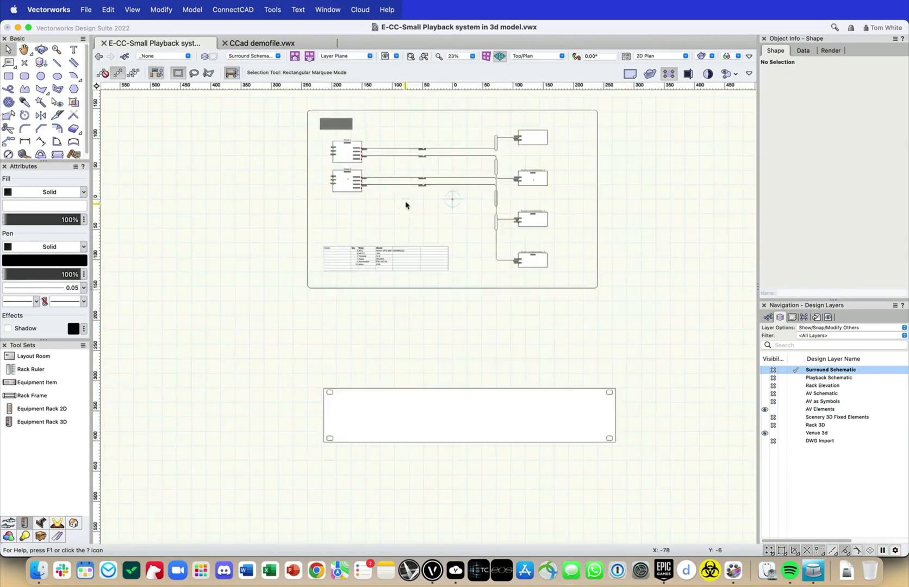
{"action": "middle_click_drag", "start_coordinate": [451, 295], "coordinate": [410, 262]}
{"action": "left_click", "coordinate": [312, 126]}
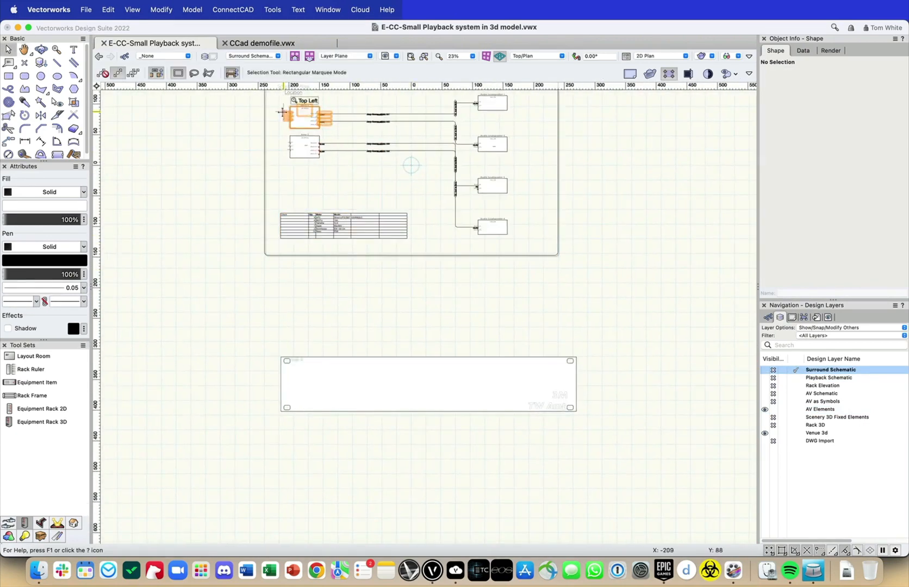
{"action": "left_click", "coordinate": [305, 146], "text": "shift"}
{"action": "left_click", "coordinate": [233, 9]}
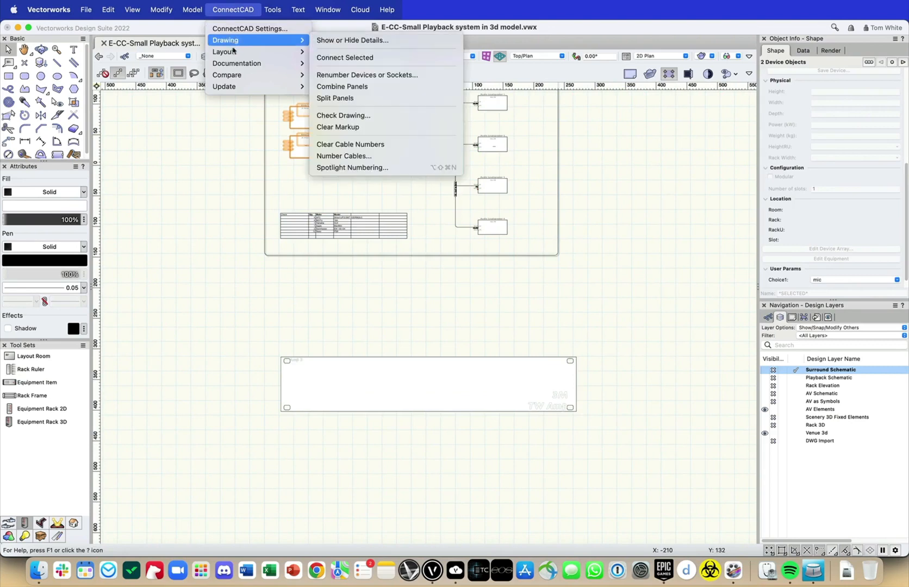
{"action": "left_click", "coordinate": [373, 54]}
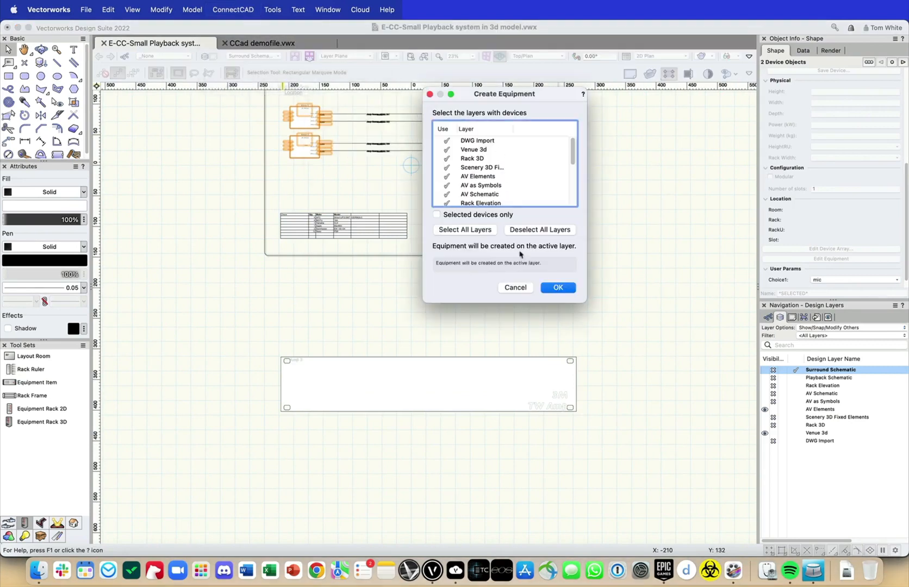
{"action": "left_click", "coordinate": [477, 218]}
{"action": "left_click", "coordinate": [558, 287]}
- Move the Amp 1 equipment item to about X -988, Y -701 and the Amp 2 item to about X -1023, Y -766
{"action": "scroll", "coordinate": [549, 289], "scroll_direction": "down", "scroll_amount": 3}
{"action": "mouse_move", "coordinate": [585, 242]}
{"action": "left_mouse_down"}
{"action": "mouse_move", "coordinate": [352, 321]}
{"action": "mouse_move", "coordinate": [177, 352]}
{"action": "left_mouse_up"}
{"action": "middle_click_drag", "start_coordinate": [369, 420], "coordinate": [430, 336]}
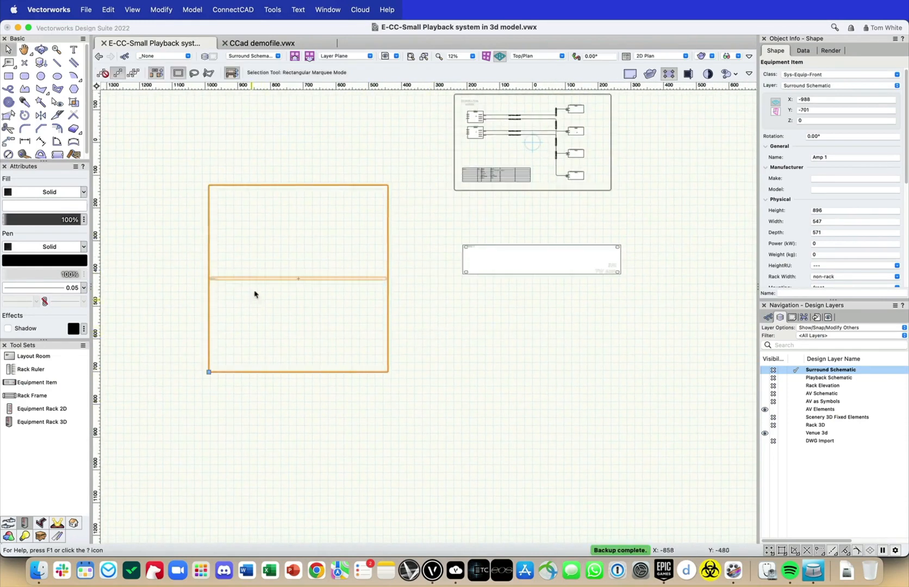
{"action": "left_click", "coordinate": [516, 247]}
{"action": "left_click_drag", "start_coordinate": [515, 247], "coordinate": [249, 400]}
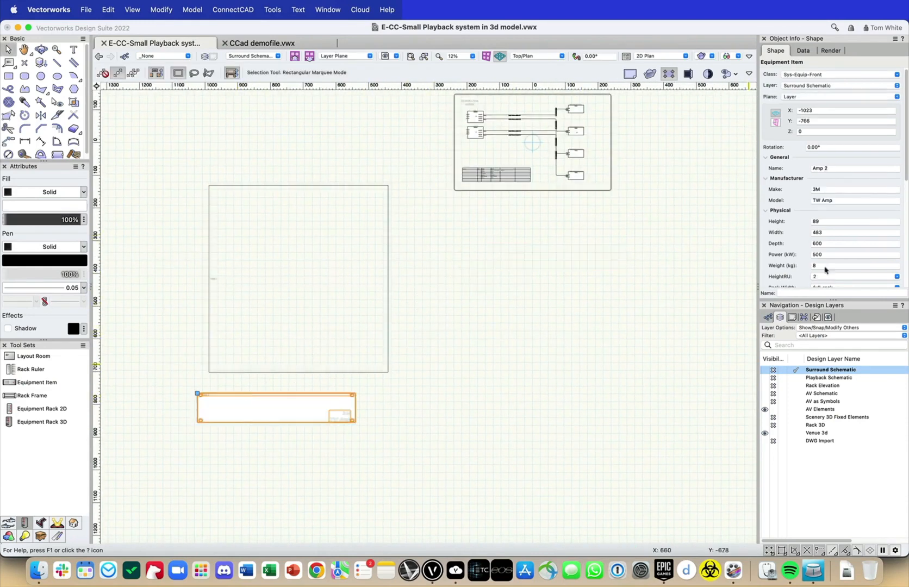
- Compare the two amplifier items' physical properties and set Amp 1 to full-rack width and a height of 3 RU
{"action": "left_click", "coordinate": [387, 317]}
{"action": "left_click", "coordinate": [386, 320]}
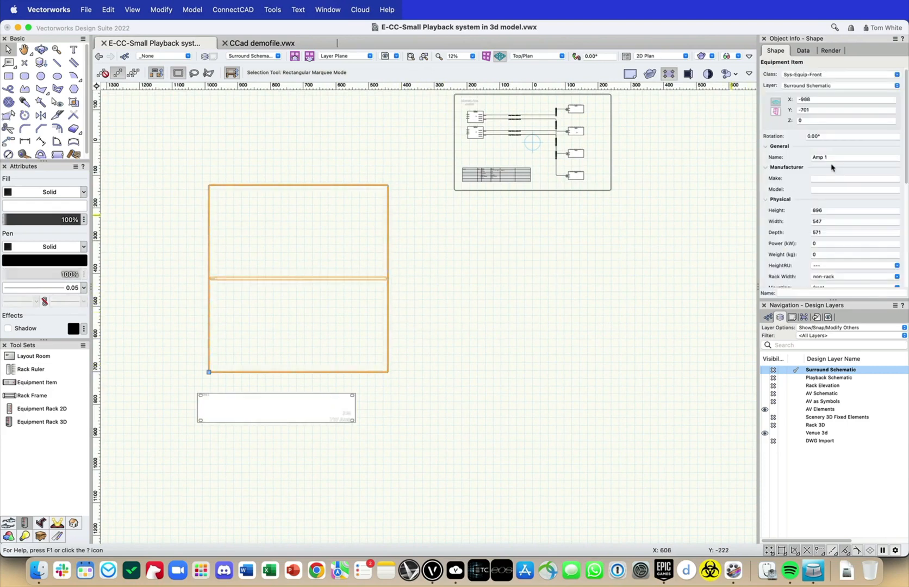
{"action": "scroll", "coordinate": [824, 174], "scroll_direction": "down", "scroll_amount": 1}
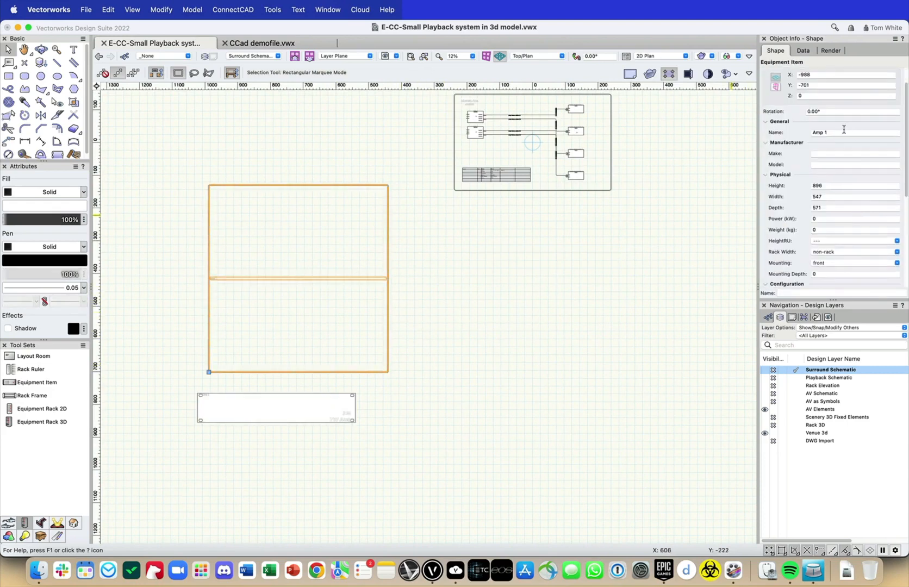
{"action": "left_click", "coordinate": [261, 402]}
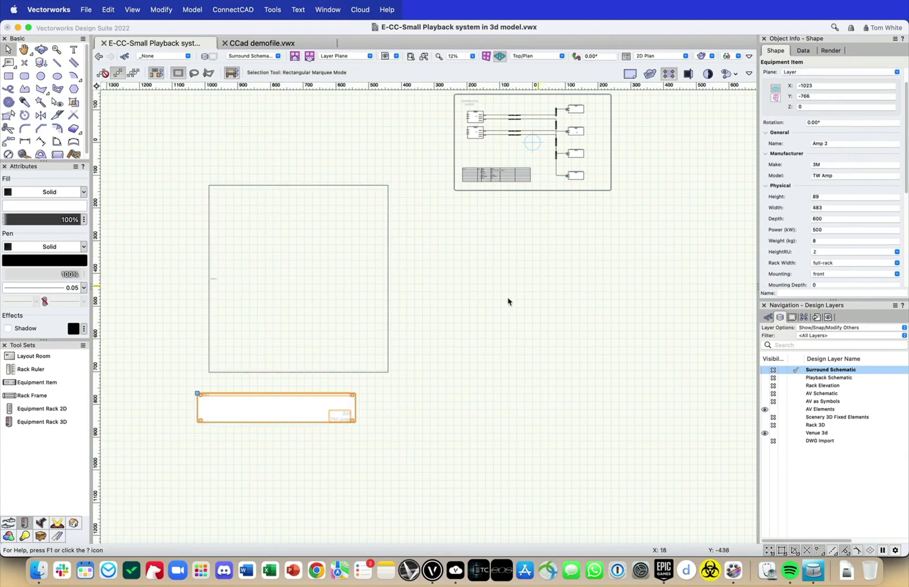
{"action": "left_click", "coordinate": [388, 337]}
{"action": "scroll", "coordinate": [834, 190], "scroll_direction": "down", "scroll_amount": 1}
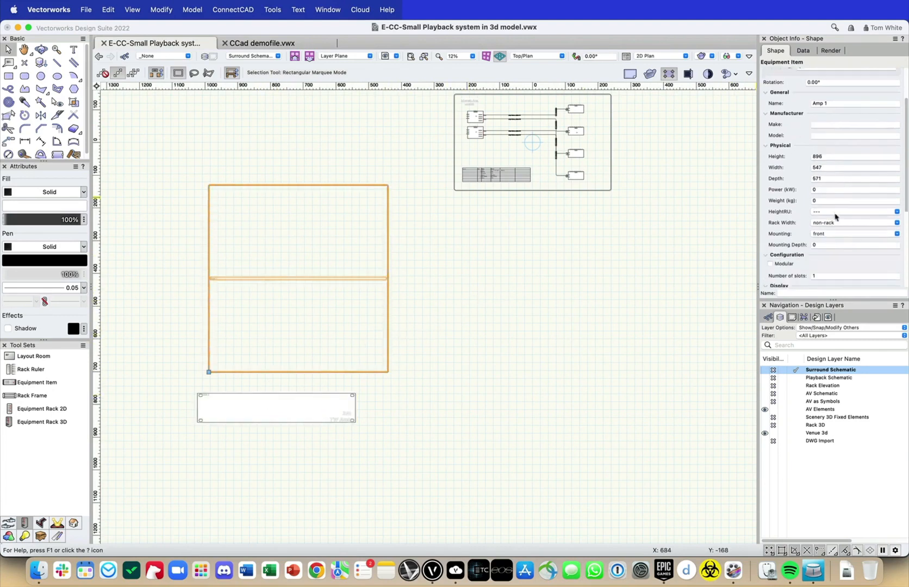
{"action": "left_click", "coordinate": [830, 224]}
{"action": "left_click", "coordinate": [830, 234]}
{"action": "left_click", "coordinate": [838, 213]}
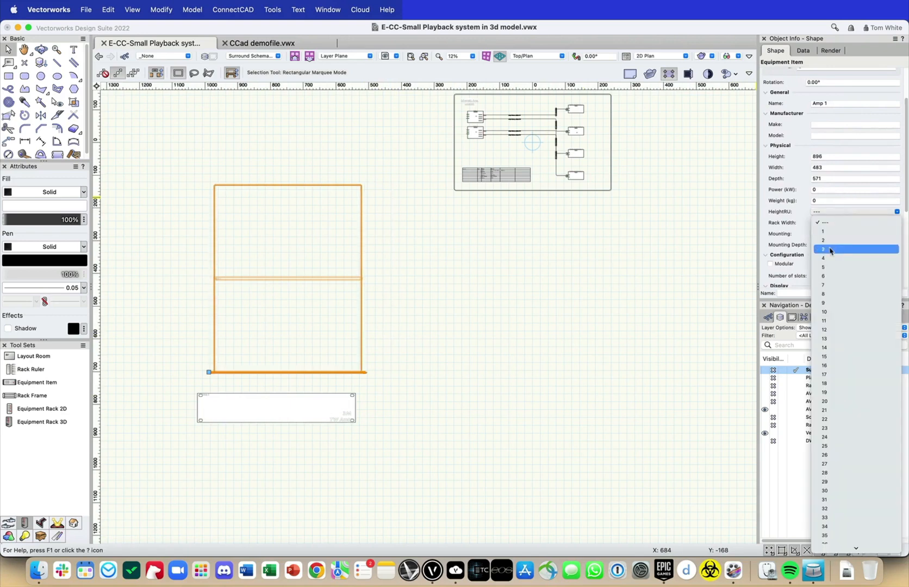
{"action": "left_click", "coordinate": [829, 249]}
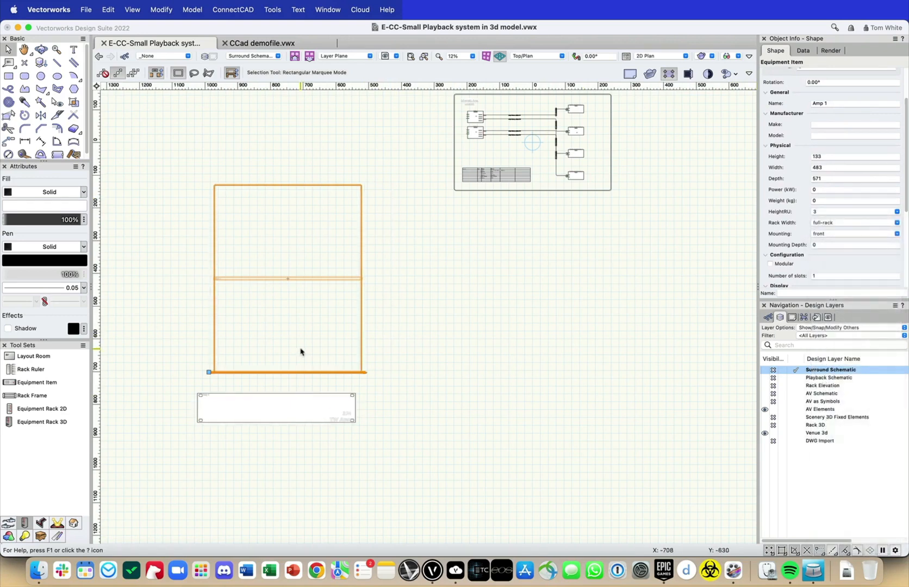
- Draw the Amp 1 equipment item in front view and move it above Amp 2, to about X -988, Y -538
{"action": "scroll", "coordinate": [827, 234], "scroll_direction": "down", "scroll_amount": 2}
{"action": "scroll", "coordinate": [826, 233], "scroll_direction": "down", "scroll_amount": 3}
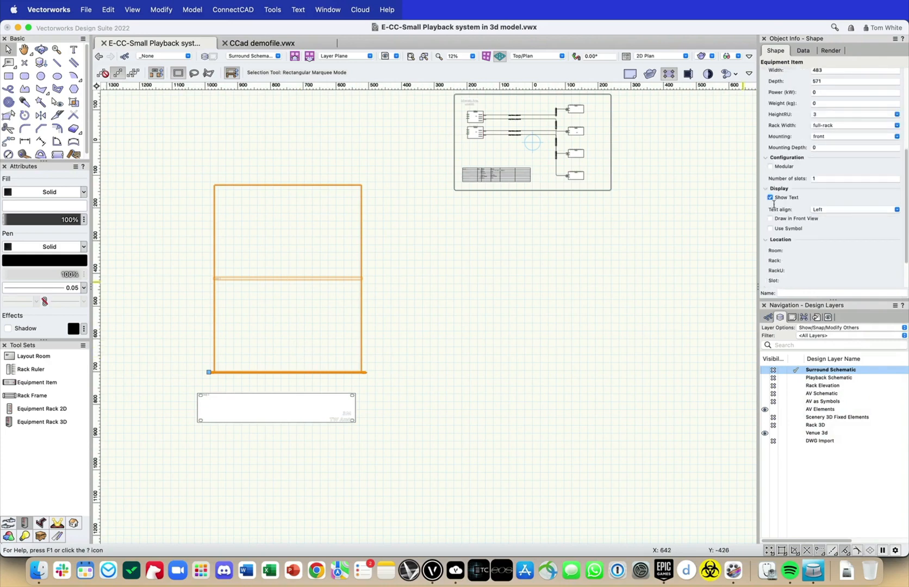
{"action": "scroll", "coordinate": [768, 219], "scroll_direction": "down", "scroll_amount": 1}
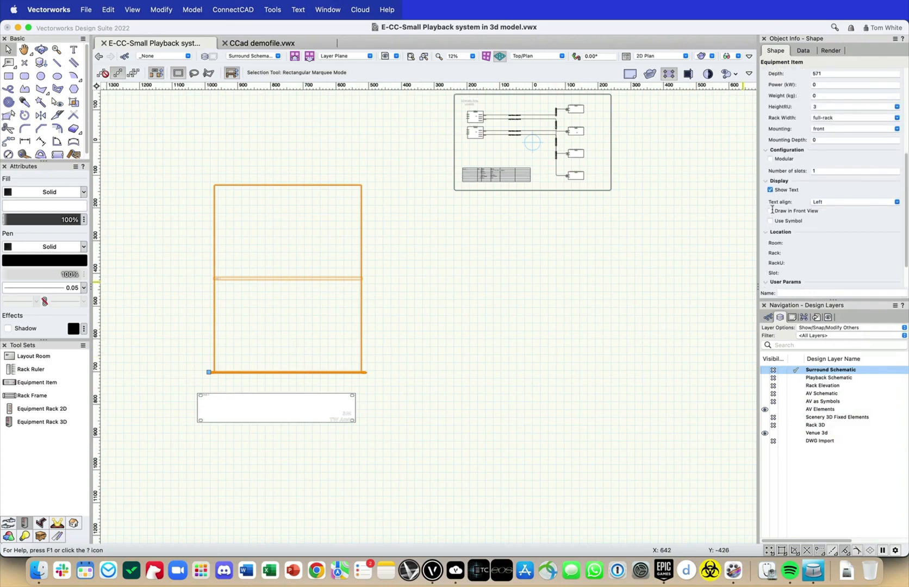
{"action": "left_click", "coordinate": [770, 210]}
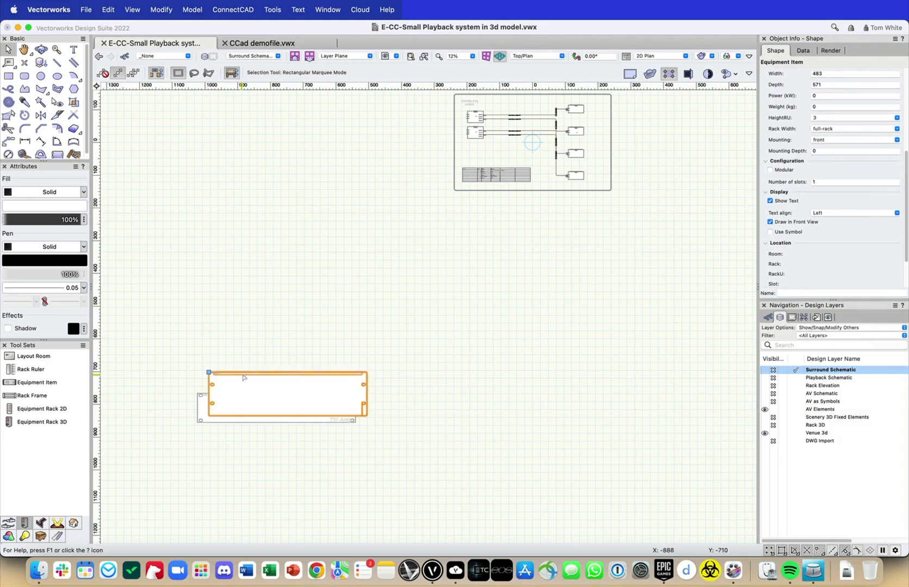
{"action": "left_click_drag", "start_coordinate": [231, 381], "coordinate": [235, 319]}
{"action": "scroll", "coordinate": [831, 162], "scroll_direction": "up", "scroll_amount": 8}
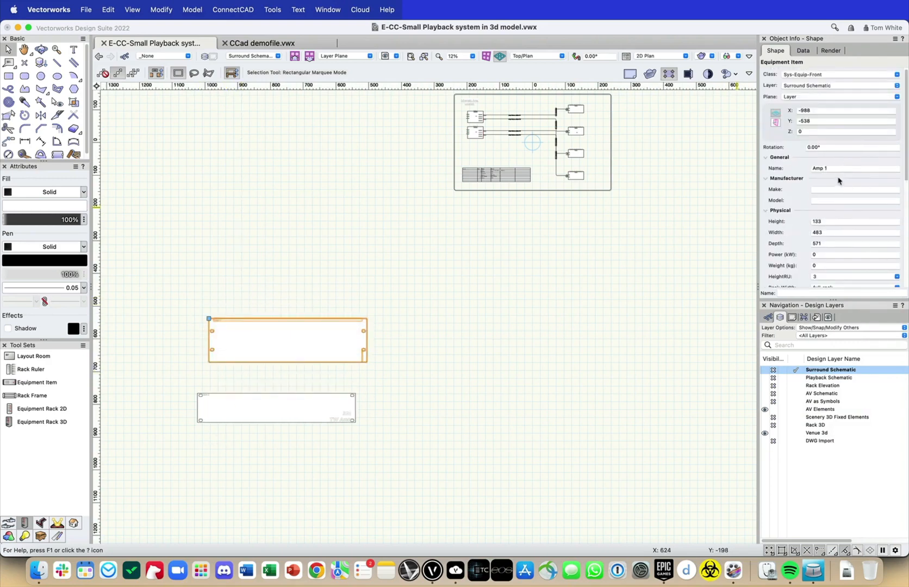
- Set the Amp 1 equipment item's height to 2 RU and align it directly above the Amp 2 item
{"action": "scroll", "coordinate": [843, 190], "scroll_direction": "down", "scroll_amount": 4}
{"action": "left_click", "coordinate": [857, 237]}
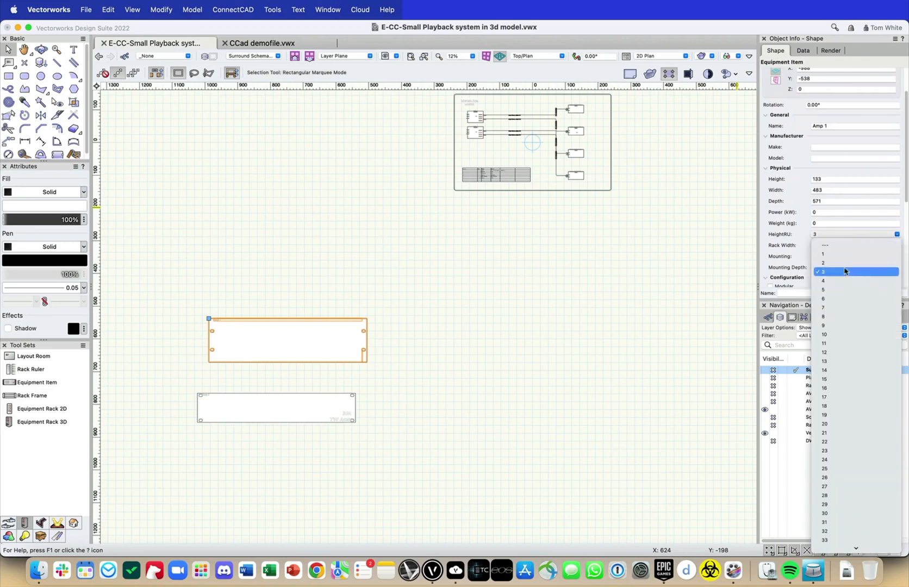
{"action": "left_click", "coordinate": [844, 265]}
{"action": "left_click", "coordinate": [354, 302]}
{"action": "left_click_drag", "start_coordinate": [305, 341], "coordinate": [295, 378]}
{"action": "left_click", "coordinate": [448, 430]}
{"action": "scroll", "coordinate": [449, 430], "scroll_direction": "up", "scroll_amount": 1}
{"action": "middle_click_drag", "start_coordinate": [448, 423], "coordinate": [436, 382]}
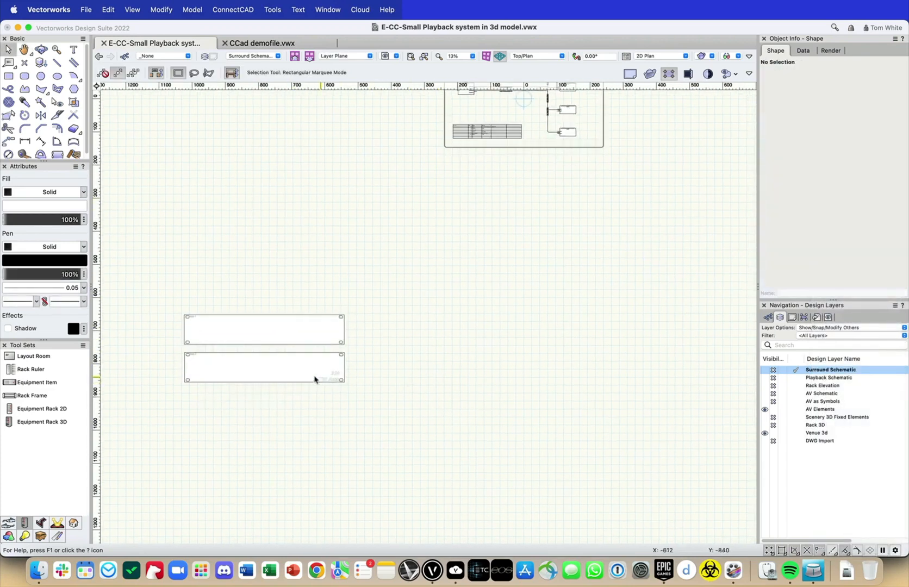
- Place a 2D equipment rack with Rack ID Rack Room Rack A beside the amplifiers and set its height to 12 RU
{"action": "left_click", "coordinate": [41, 409]}
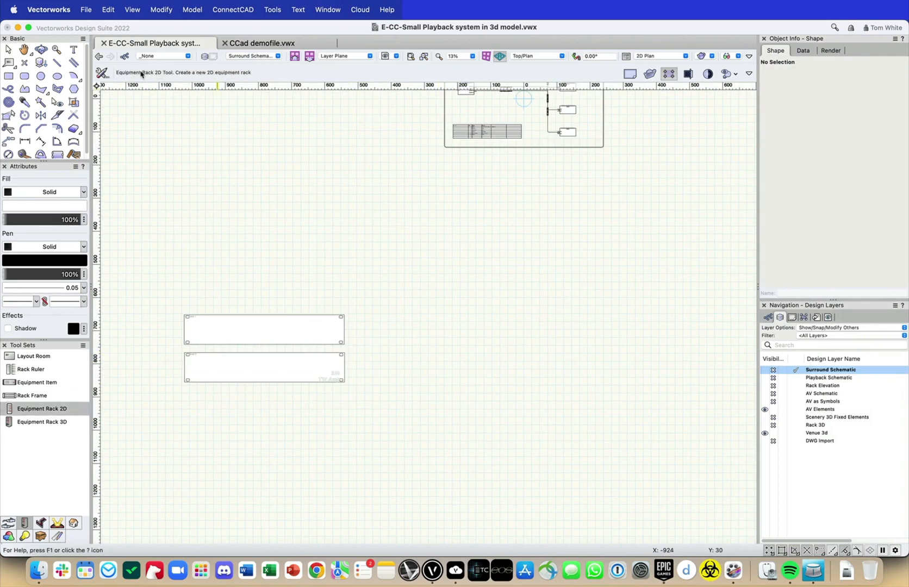
{"action": "left_click", "coordinate": [101, 73]}
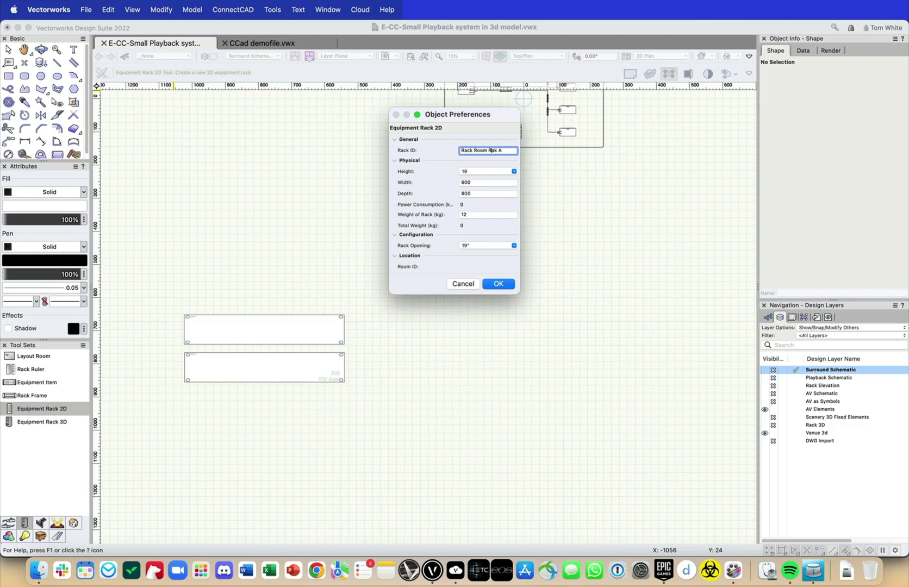
{"action": "key", "text": "Return"}
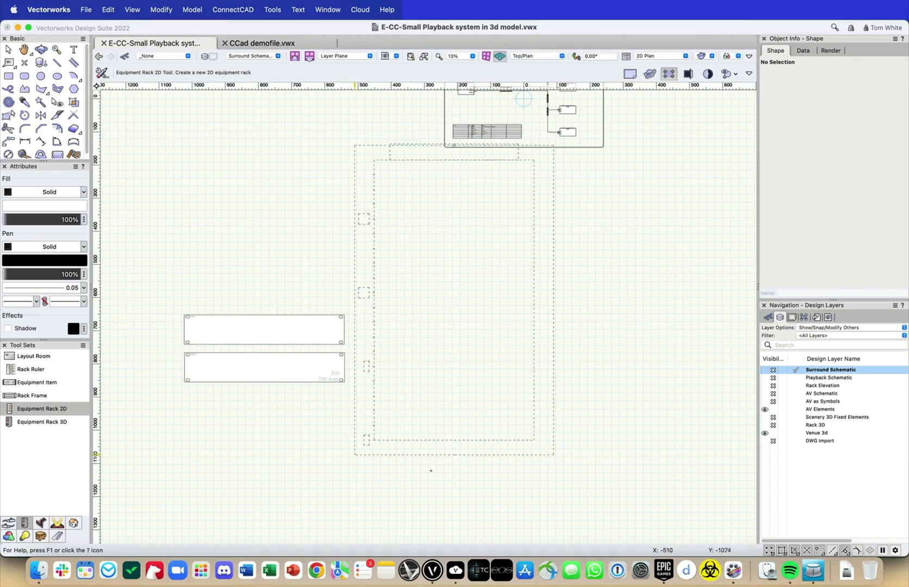
{"action": "left_click", "coordinate": [394, 482]}
{"action": "key", "text": "x"}
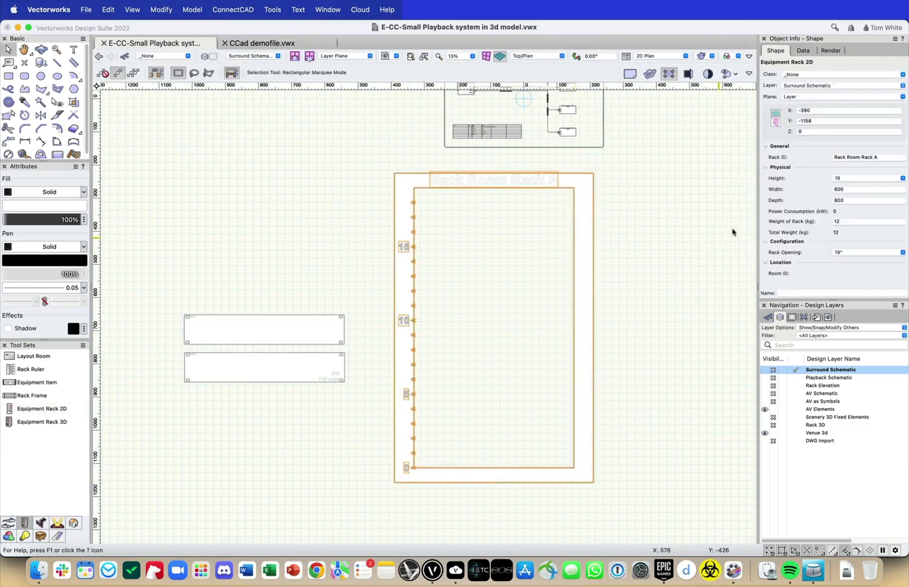
{"action": "left_click", "coordinate": [850, 182]}
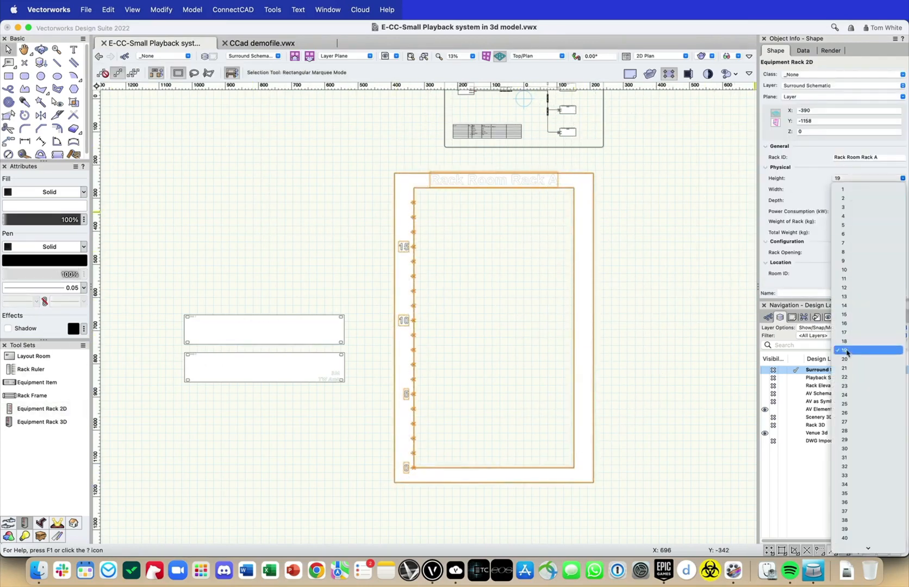
{"action": "left_click", "coordinate": [866, 283]}
- Mount Amp 1 at rack unit 10 and Amp 2 at rack unit 6 in Rack Room Rack A
{"action": "left_click", "coordinate": [184, 319]}
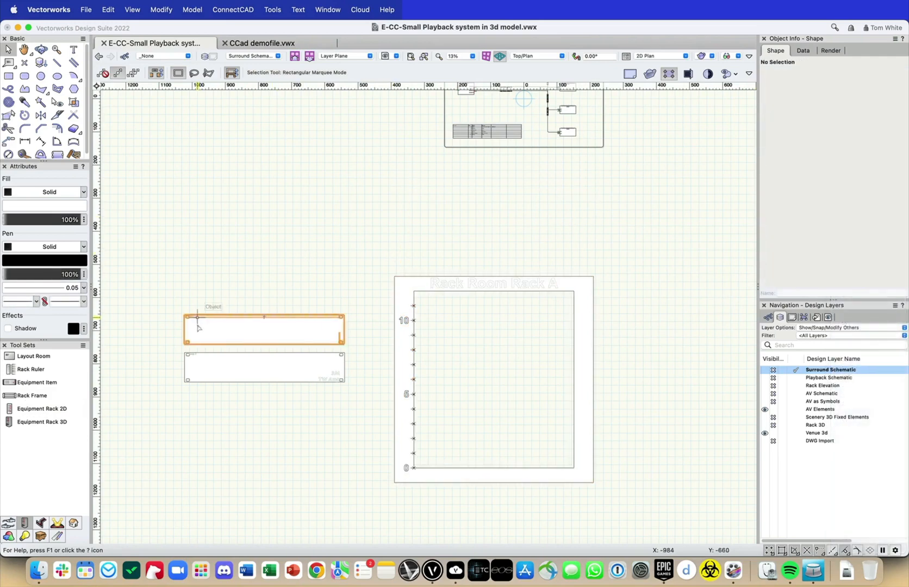
{"action": "left_click_drag", "start_coordinate": [185, 316], "coordinate": [413, 320]}
{"action": "left_click", "coordinate": [270, 349]}
{"action": "left_click_drag", "start_coordinate": [193, 356], "coordinate": [413, 379]}
- Move Rack Room Rack A with its mounted amplifiers slightly closer to the schematic border
{"action": "left_click", "coordinate": [609, 361]}
{"action": "scroll", "coordinate": [634, 325], "scroll_direction": "up", "scroll_amount": 1}
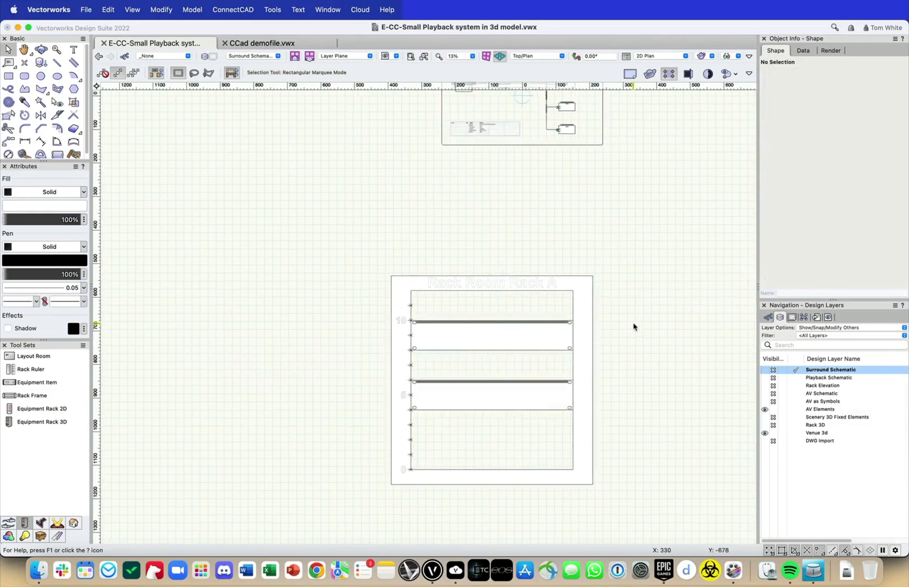
{"action": "middle_click_drag", "start_coordinate": [634, 325], "coordinate": [603, 290]}
{"action": "left_click_drag", "start_coordinate": [495, 256], "coordinate": [511, 221]}
{"action": "scroll", "coordinate": [513, 223], "scroll_direction": "down", "scroll_amount": 3}
{"action": "left_click", "coordinate": [569, 181]}
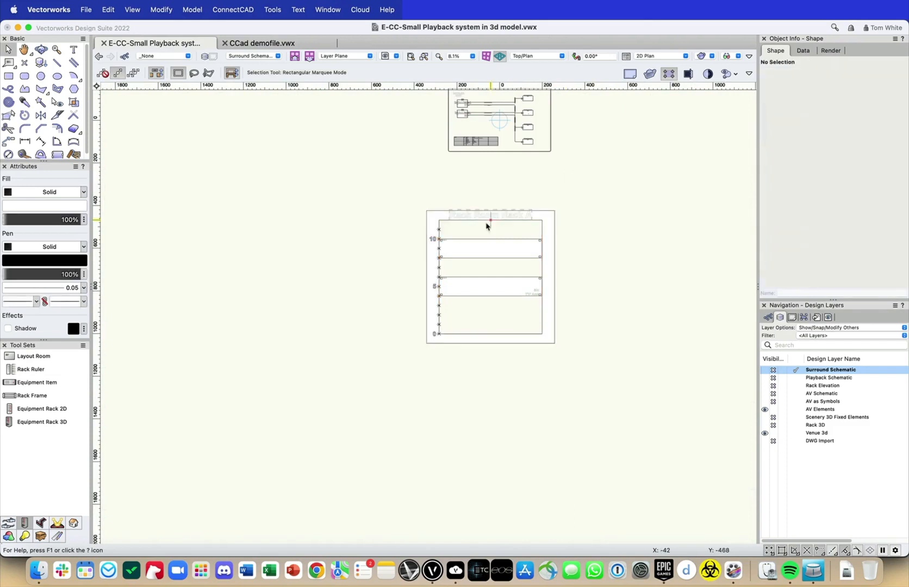
- Check the rack and rack unit locations assigned to the two mounted amplifiers
{"action": "left_click", "coordinate": [481, 249]}
{"action": "scroll", "coordinate": [844, 219], "scroll_direction": "down", "scroll_amount": 2}
{"action": "scroll", "coordinate": [844, 219], "scroll_direction": "down", "scroll_amount": 3}
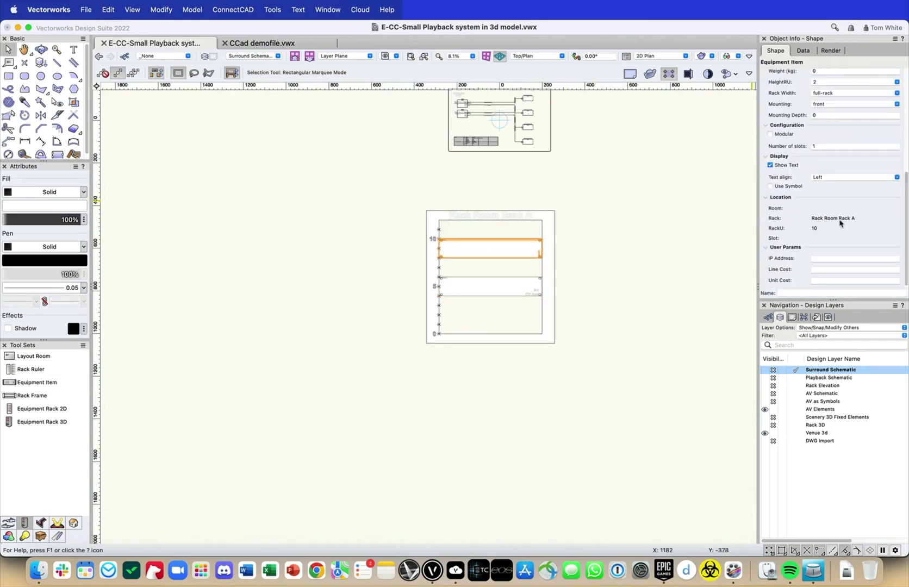
{"action": "left_click", "coordinate": [528, 285]}
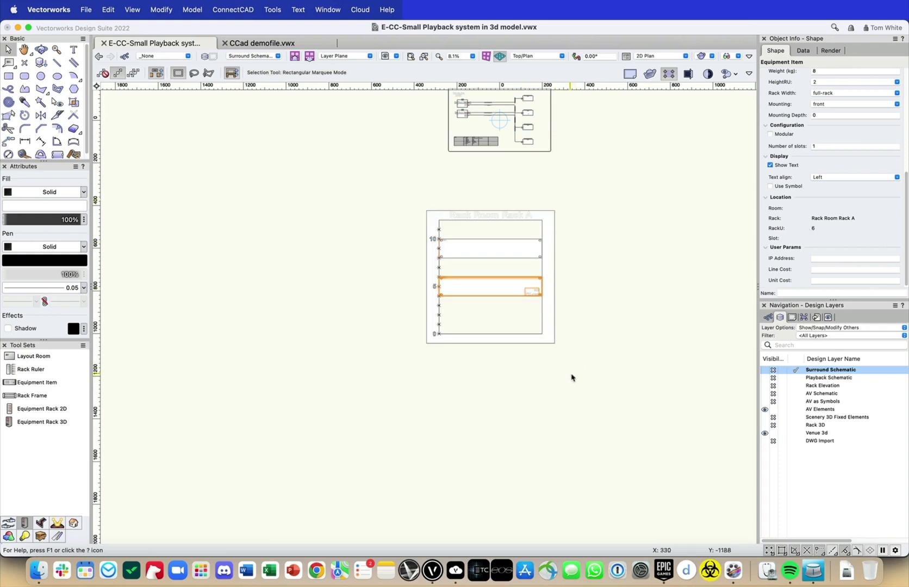
{"action": "left_click", "coordinate": [527, 370]}
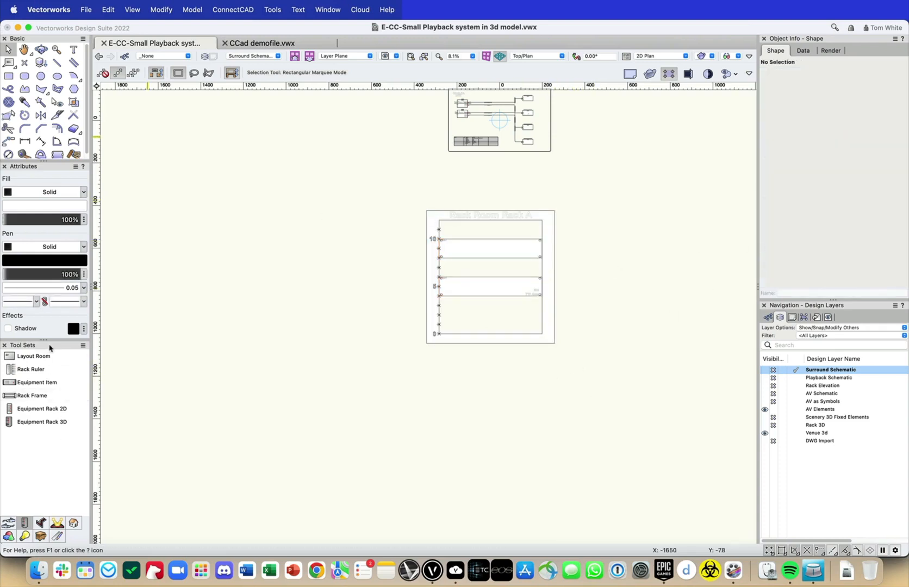
- Draw a rectangular layout room of about 0.99 sq m beside the rack and set its Room ID to Substage 1
{"action": "left_click", "coordinate": [34, 356]}
{"action": "left_click_drag", "start_coordinate": [173, 208], "coordinate": [380, 425]}
{"action": "left_click", "coordinate": [800, 147]}
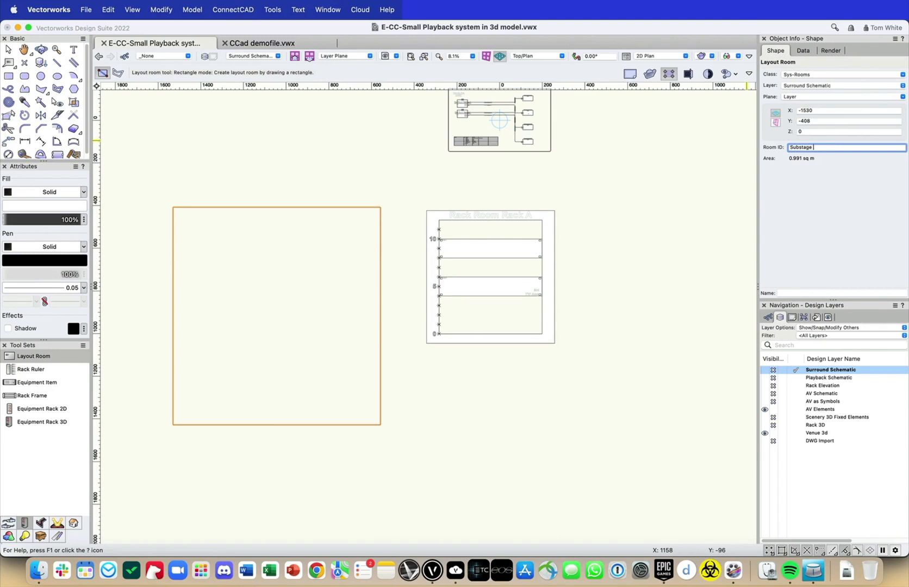
{"action": "type", "text": "1"}
{"action": "key", "text": "Return"}
{"action": "key", "text": "x"}
- Move Rack Room Rack A into the Substage 1 room, to about X -1284, Y -1162, and check its room assignment
{"action": "left_click", "coordinate": [432, 238]}
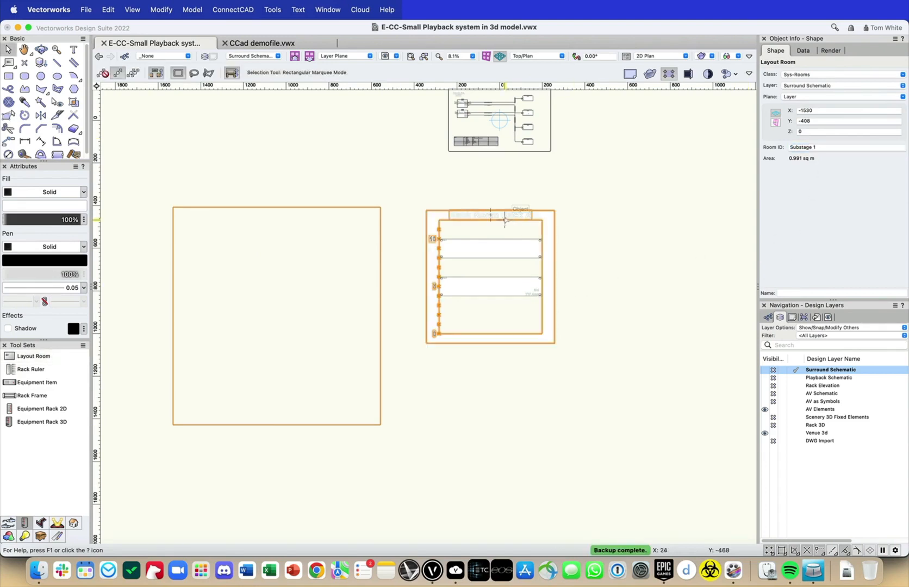
{"action": "left_click_drag", "start_coordinate": [432, 238], "coordinate": [230, 261]}
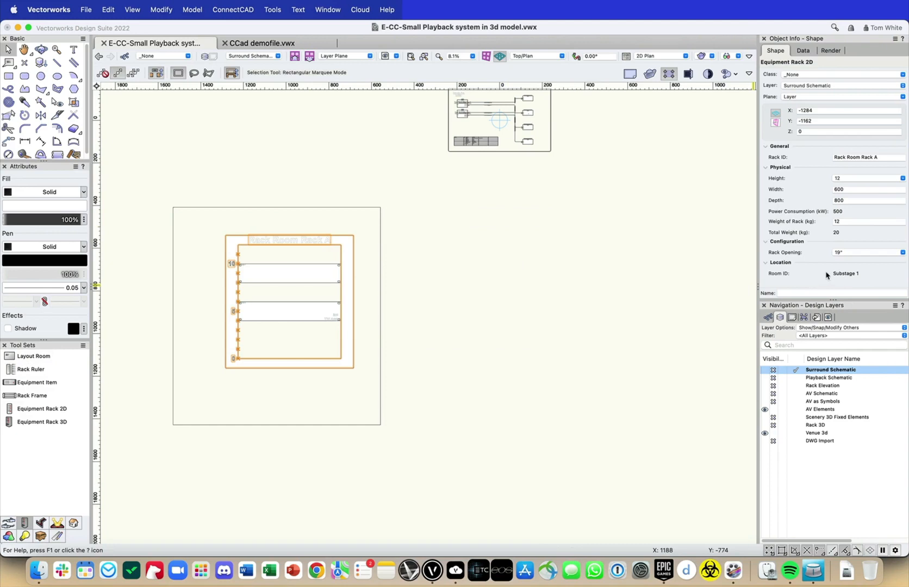
{"action": "left_click", "coordinate": [278, 280]}
{"action": "left_click", "coordinate": [539, 264]}
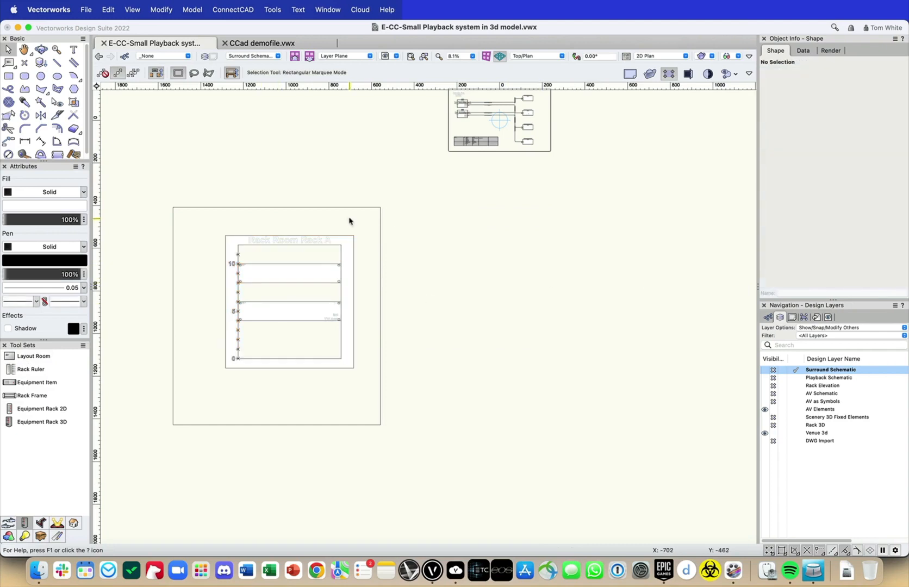
- Duplicate the Substage 1 layout room directly beside the original and set the copy's Room ID to Balc Rail
{"action": "left_click_drag", "start_coordinate": [348, 210], "coordinate": [569, 208], "text": "alt"}
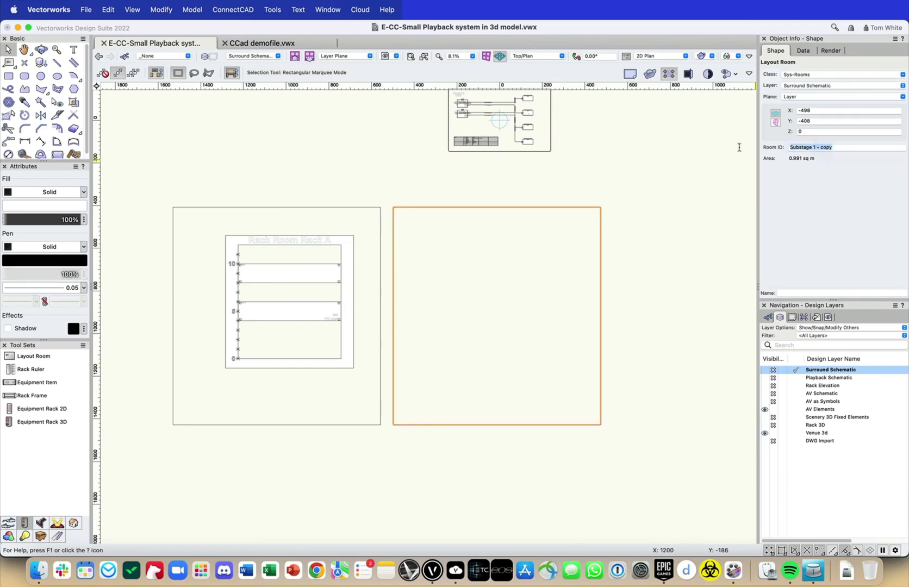
{"action": "left_click", "coordinate": [833, 147]}
{"action": "type", "text": "Balc Rail"}
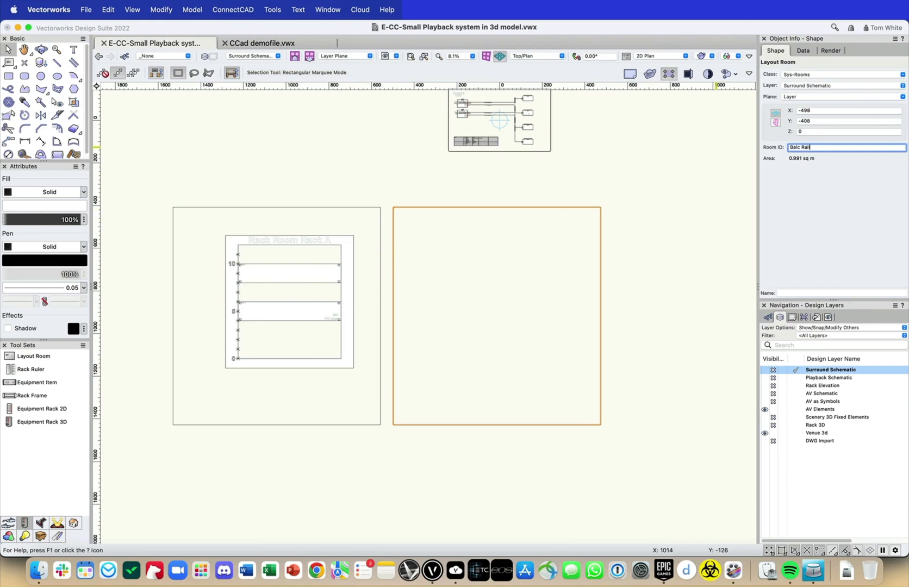
{"action": "key", "text": "Return"}
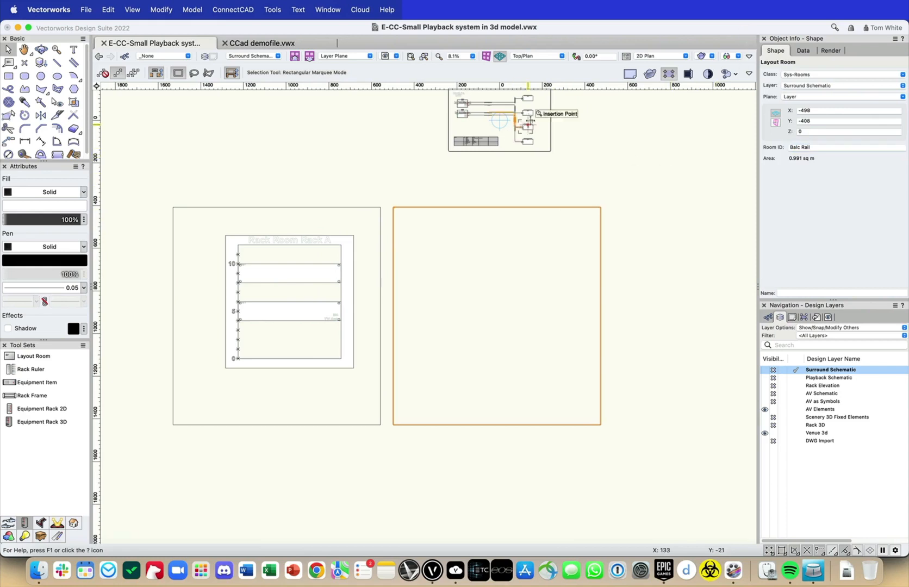
- Create equipment from the four audio loudspeaker devices and place the resulting items inside the Balc Rail room
{"action": "left_click", "coordinate": [528, 98]}
{"action": "left_click", "coordinate": [527, 112], "text": "shift"}
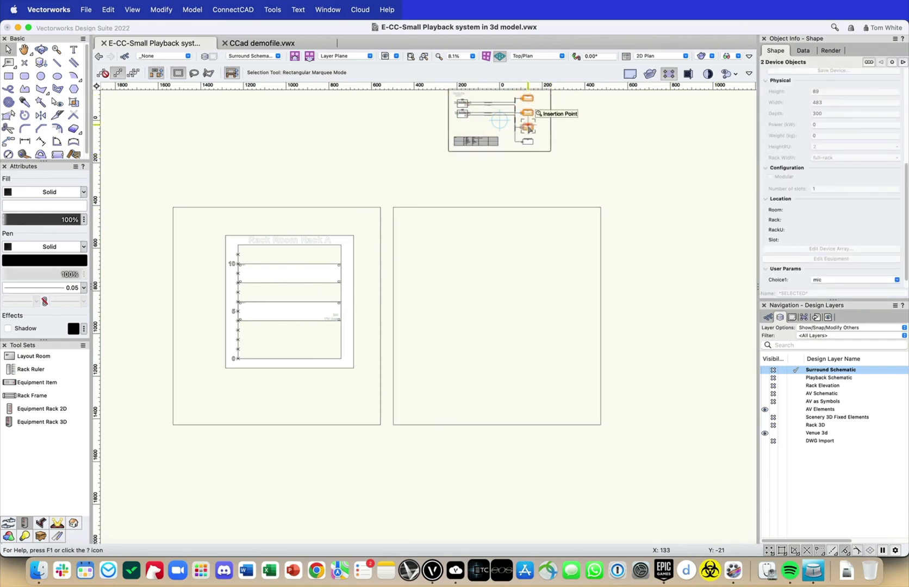
{"action": "left_click", "coordinate": [527, 126], "text": "shift"}
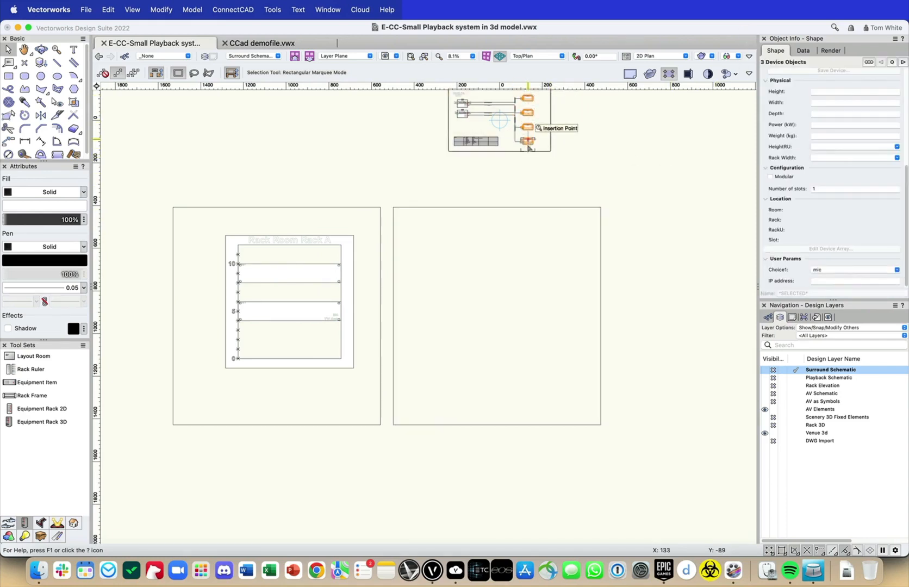
{"action": "left_click", "coordinate": [261, 4]}
{"action": "mouse_move", "coordinate": [259, 58]}
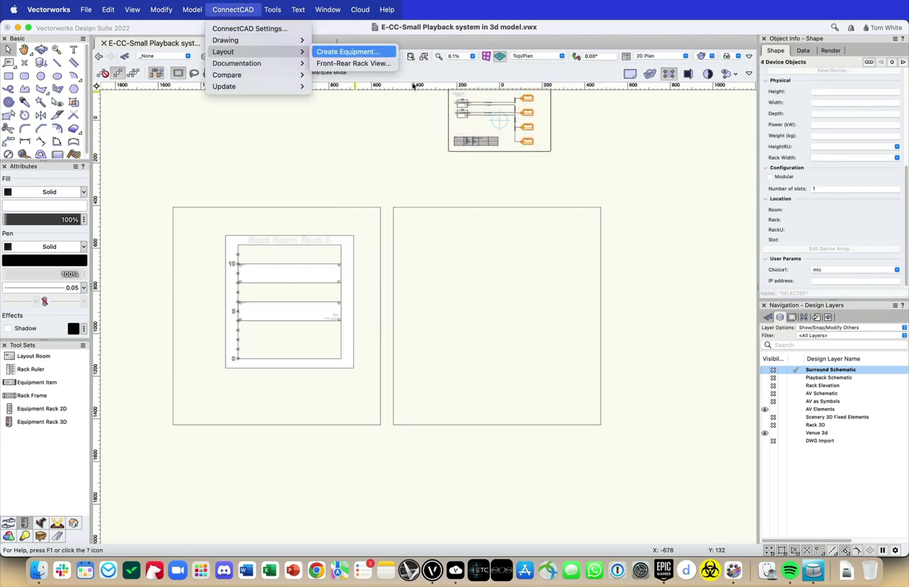
{"action": "left_click", "coordinate": [331, 52]}
{"action": "left_click", "coordinate": [556, 286]}
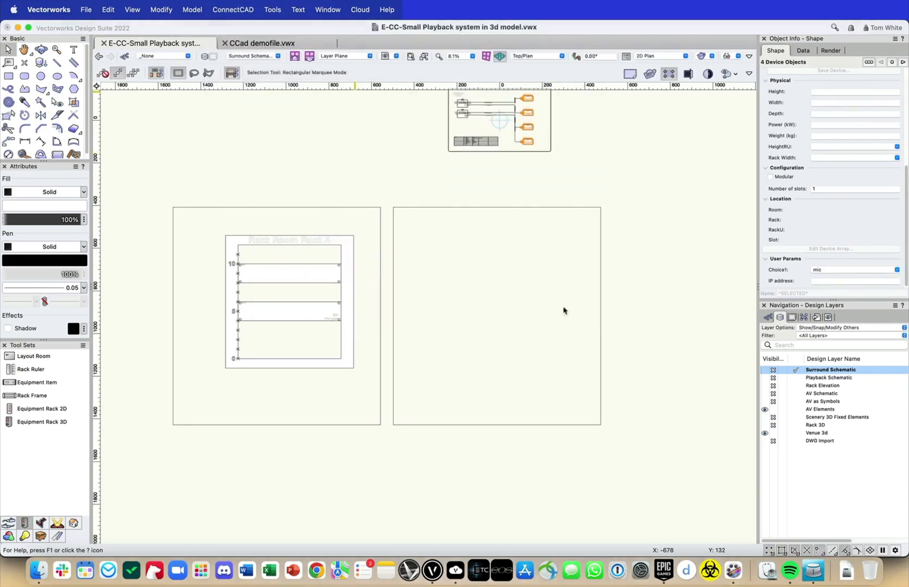
{"action": "mouse_move", "coordinate": [637, 120]}
{"action": "left_mouse_down"}
{"action": "mouse_move", "coordinate": [574, 270]}
{"action": "mouse_move", "coordinate": [532, 338]}
{"action": "left_mouse_up"}
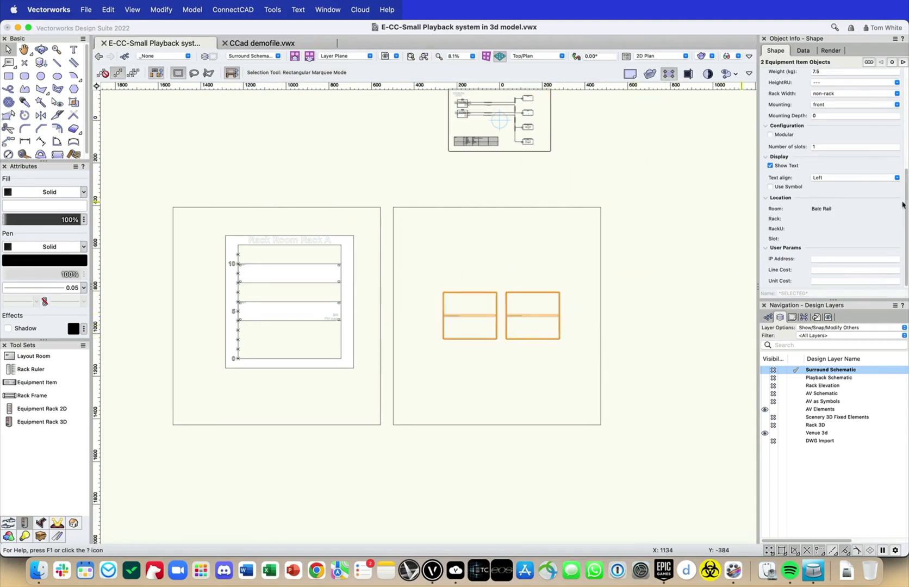
- Check the room and rack locations of one placed loudspeaker item, the two amplifiers and Audio Loudspeaker 1
{"action": "left_click", "coordinate": [691, 238]}
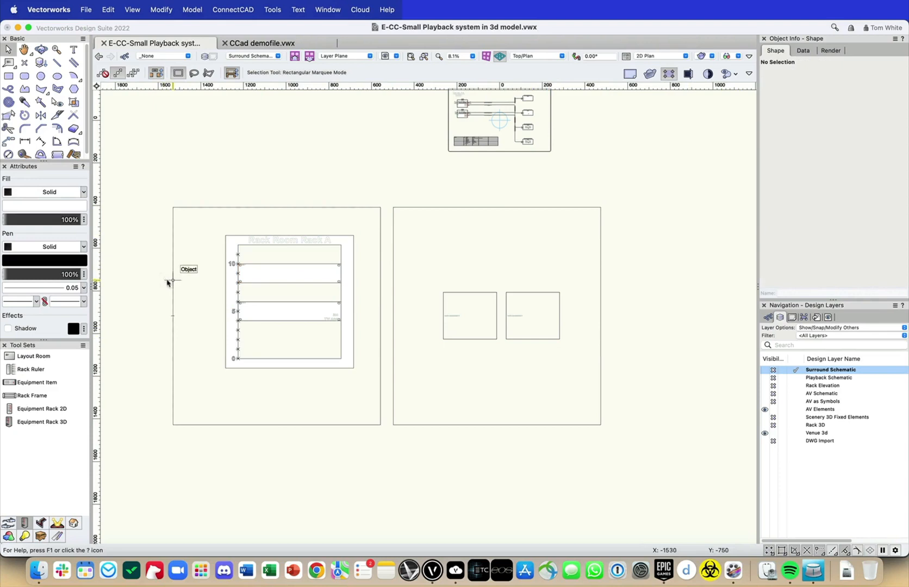
{"action": "left_click", "coordinate": [444, 298]}
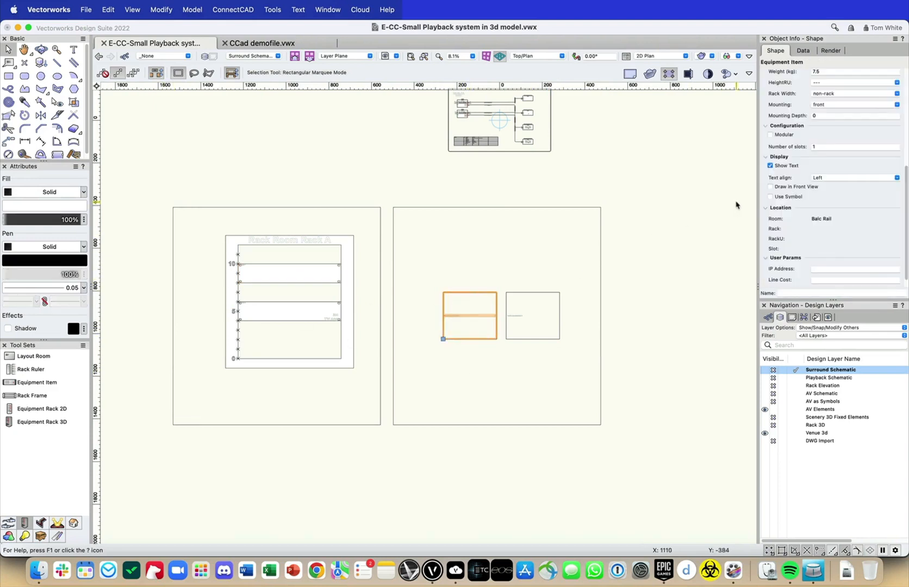
{"action": "scroll", "coordinate": [808, 236], "scroll_direction": "down", "scroll_amount": 1}
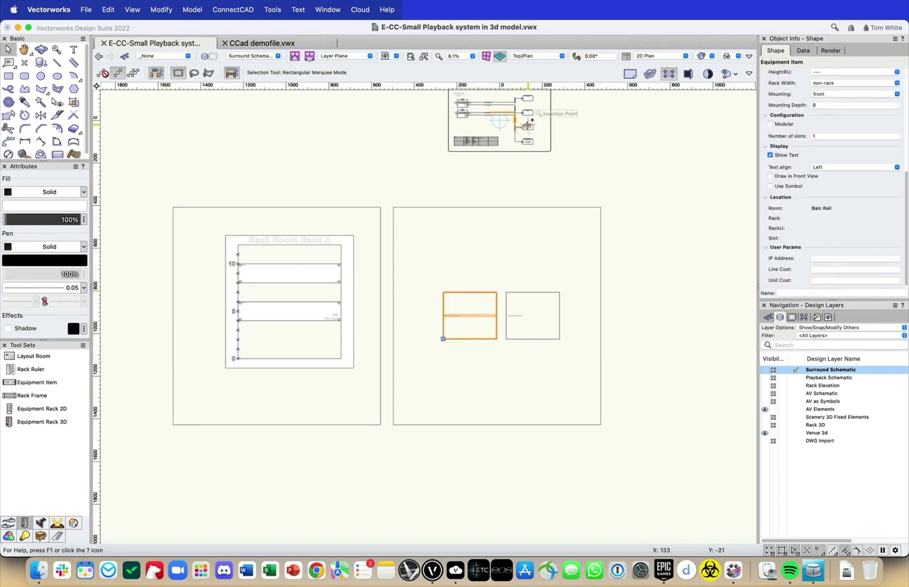
{"action": "scroll", "coordinate": [493, 93], "scroll_direction": "up", "scroll_amount": 5}
{"action": "middle_click_drag", "start_coordinate": [460, 132], "coordinate": [344, 201]}
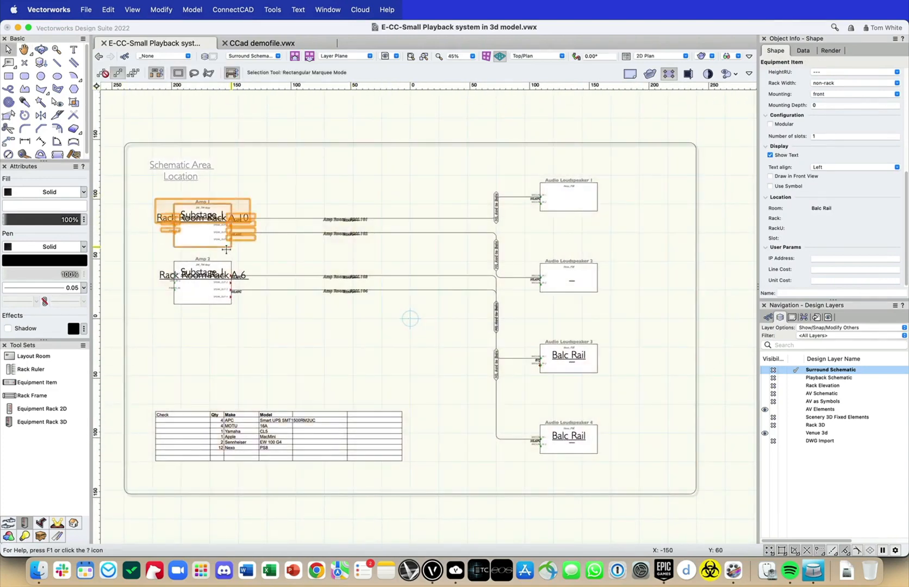
{"action": "left_click", "coordinate": [225, 247]}
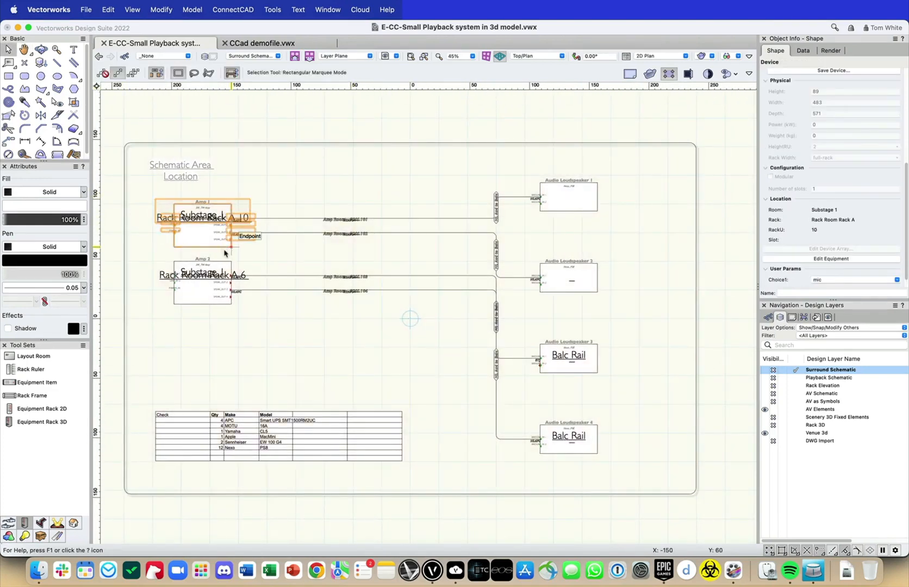
{"action": "left_click", "coordinate": [200, 300]}
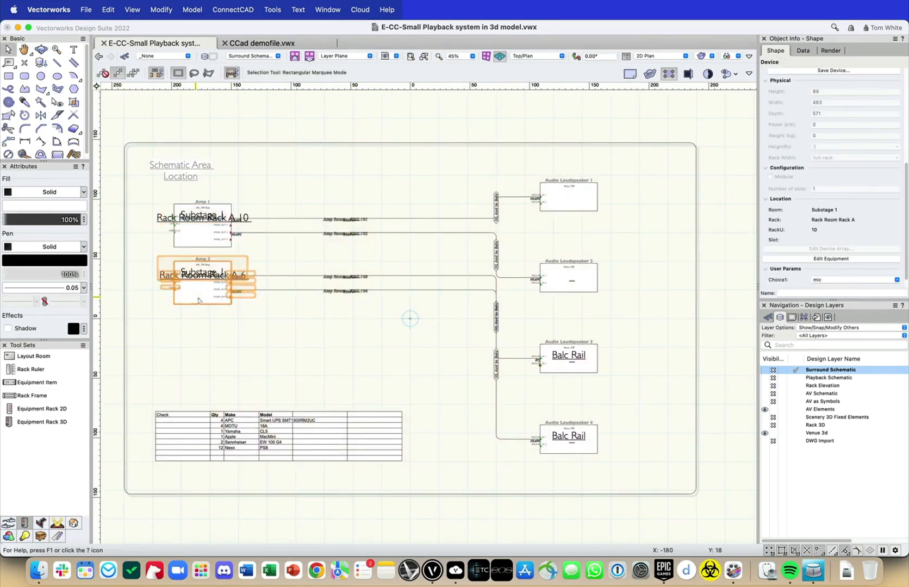
{"action": "left_click", "coordinate": [560, 215]}
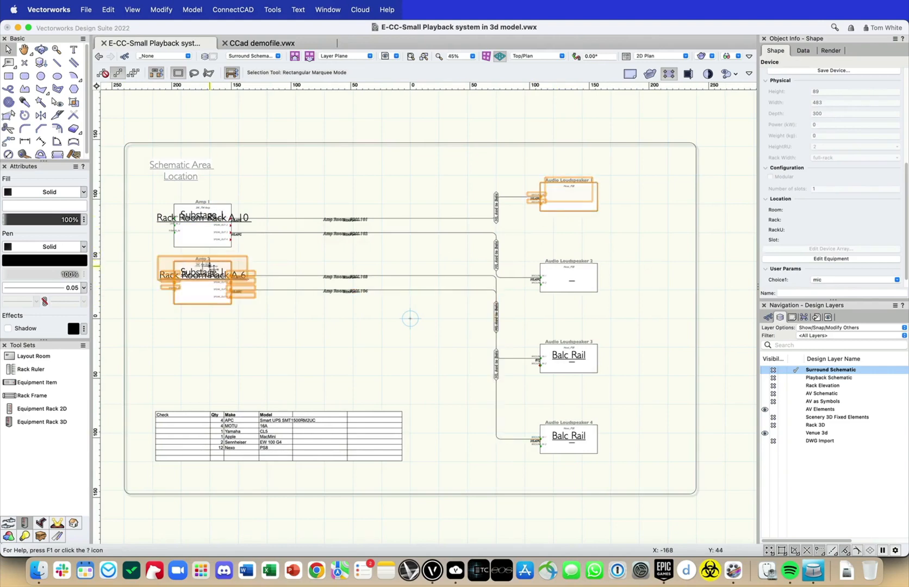
- Change the label symbol of the Amp 1 and Amp 2 devices to dev_label_center
{"action": "scroll", "coordinate": [215, 270], "scroll_direction": "up", "scroll_amount": 5}
{"action": "left_click", "coordinate": [194, 252]}
{"action": "left_click", "coordinate": [234, 146], "text": "shift"}
{"action": "scroll", "coordinate": [874, 215], "scroll_direction": "down", "scroll_amount": 1}
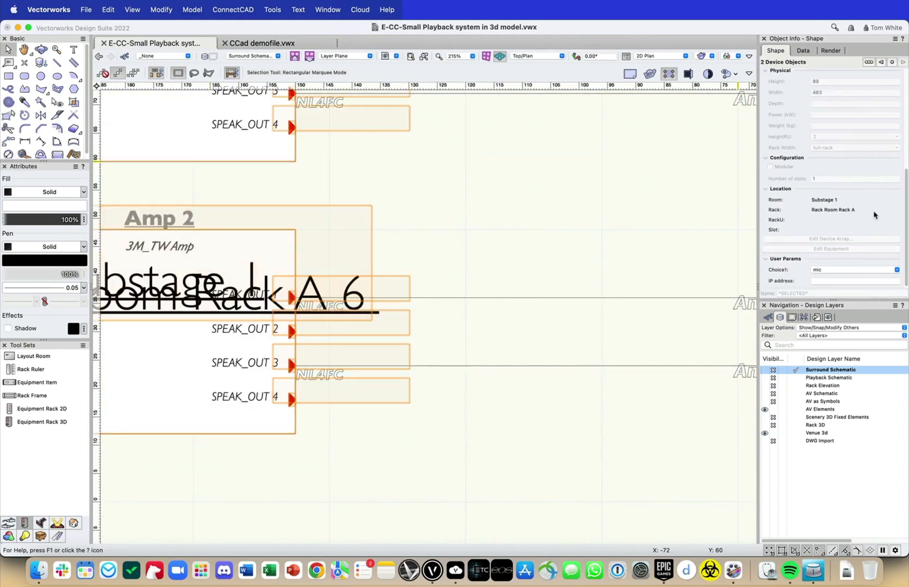
{"action": "scroll", "coordinate": [875, 215], "scroll_direction": "up", "scroll_amount": 3}
{"action": "scroll", "coordinate": [874, 214], "scroll_direction": "up", "scroll_amount": 3}
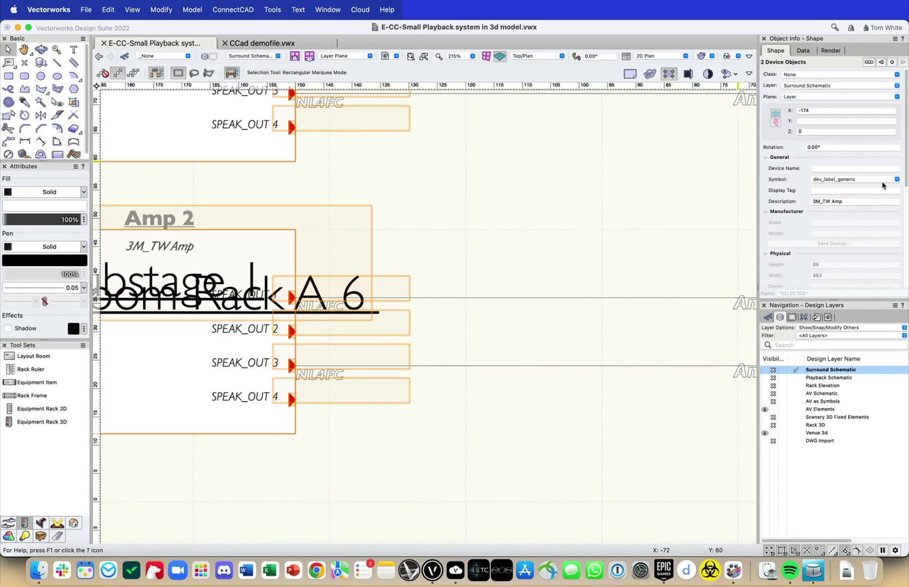
{"action": "left_click", "coordinate": [885, 180]}
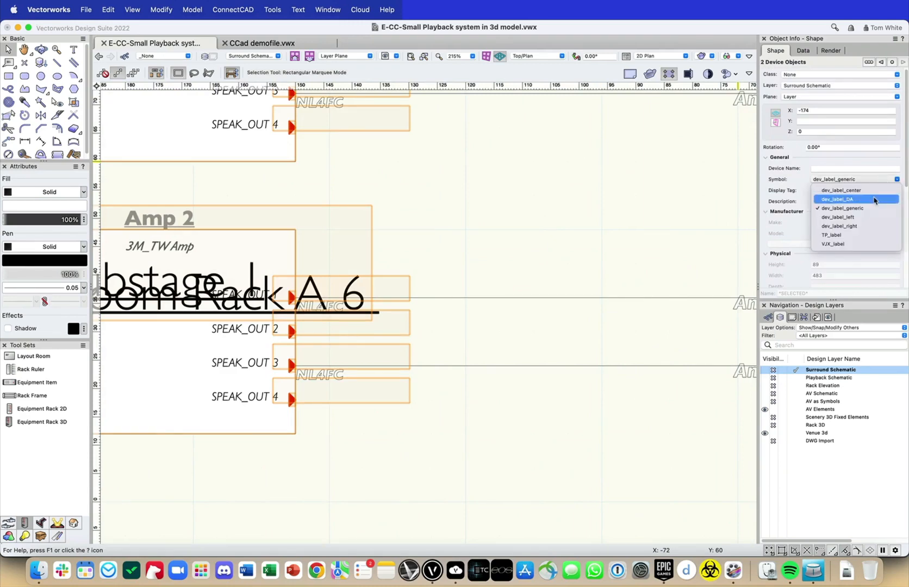
{"action": "left_click", "coordinate": [877, 196]}
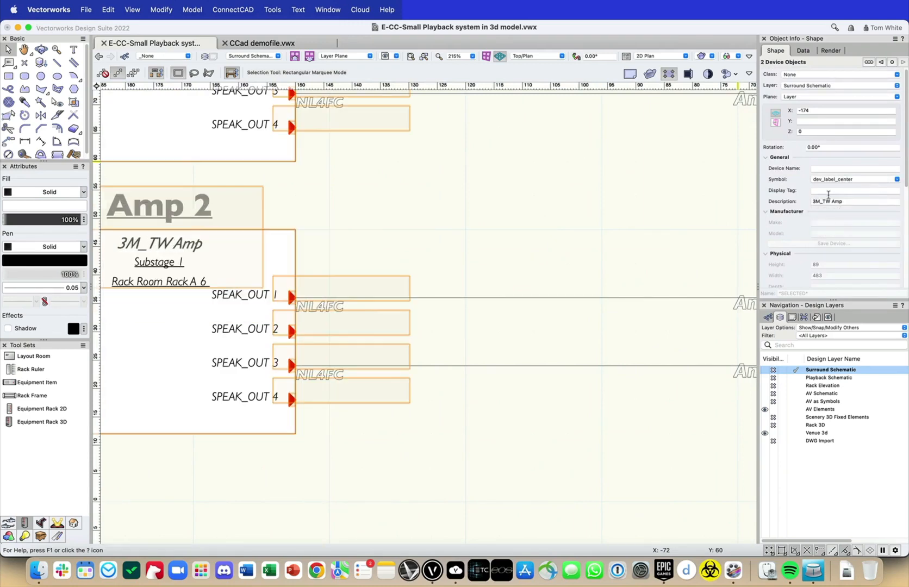
{"action": "scroll", "coordinate": [591, 247], "scroll_direction": "down", "scroll_amount": 3}
{"action": "scroll", "coordinate": [592, 246], "scroll_direction": "up", "scroll_amount": 1}
{"action": "middle_click_drag", "start_coordinate": [646, 234], "coordinate": [538, 308]}
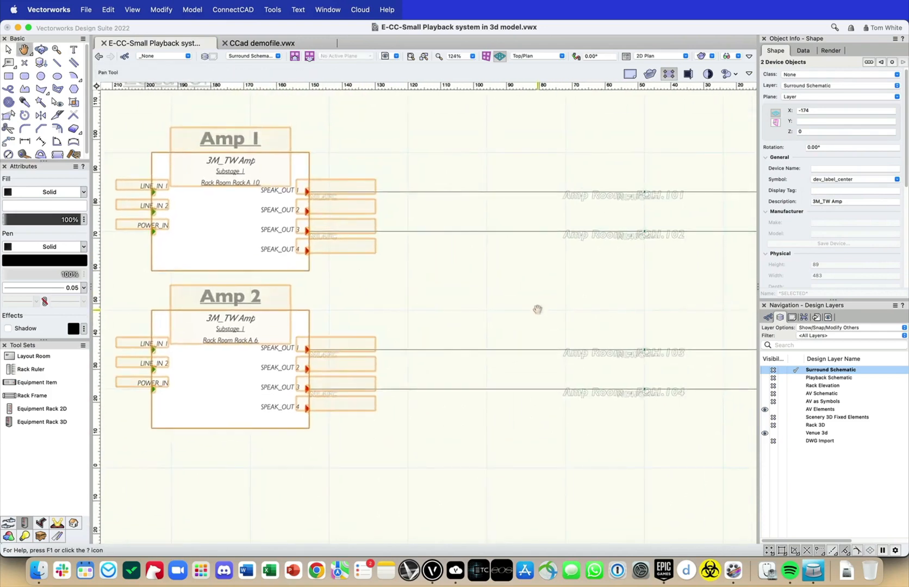
{"action": "left_click", "coordinate": [566, 337]}
- Change the label symbol of all four audio loudspeaker devices to dev_label_center
{"action": "scroll", "coordinate": [542, 323], "scroll_direction": "down", "scroll_amount": 8}
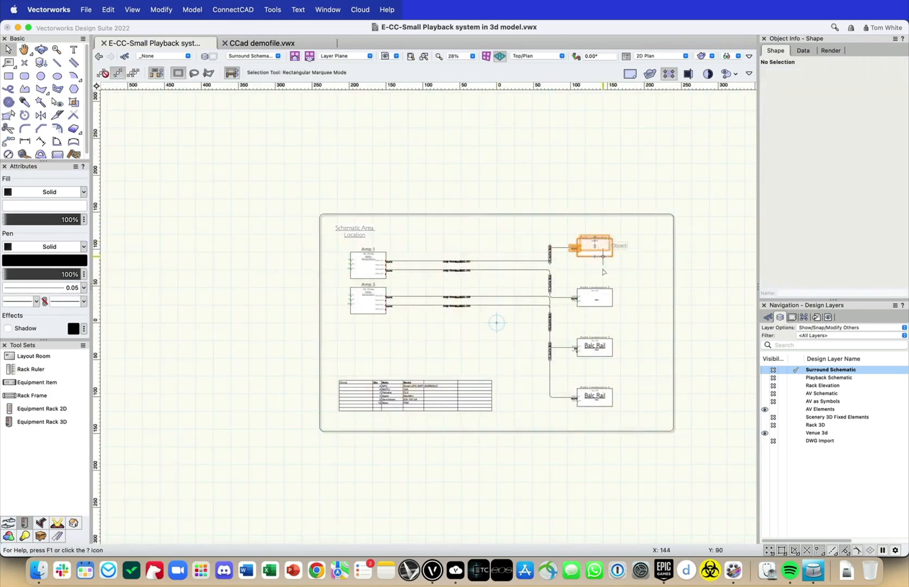
{"action": "scroll", "coordinate": [587, 383], "scroll_direction": "up", "scroll_amount": 6}
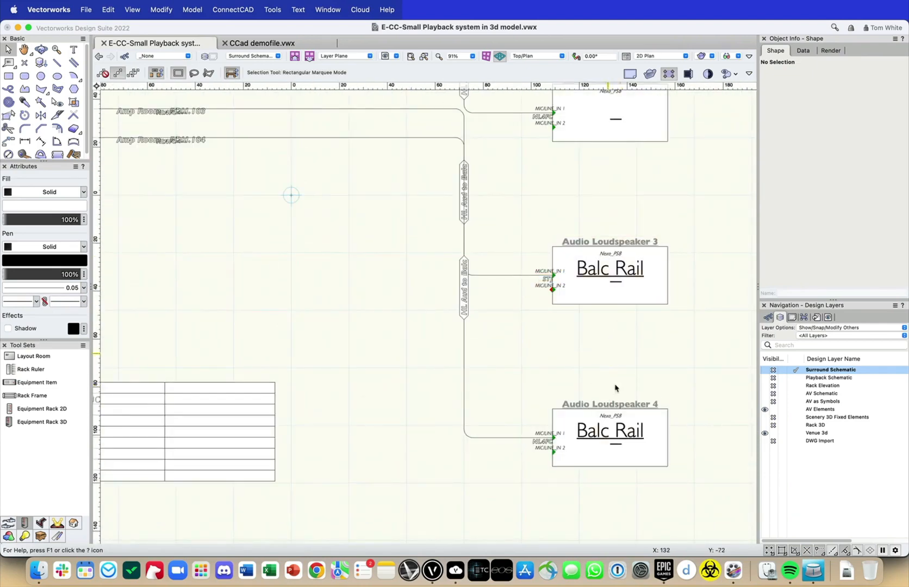
{"action": "left_click", "coordinate": [615, 408]}
{"action": "left_click", "coordinate": [635, 276], "text": "shift"}
{"action": "scroll", "coordinate": [625, 272], "scroll_direction": "down", "scroll_amount": 4}
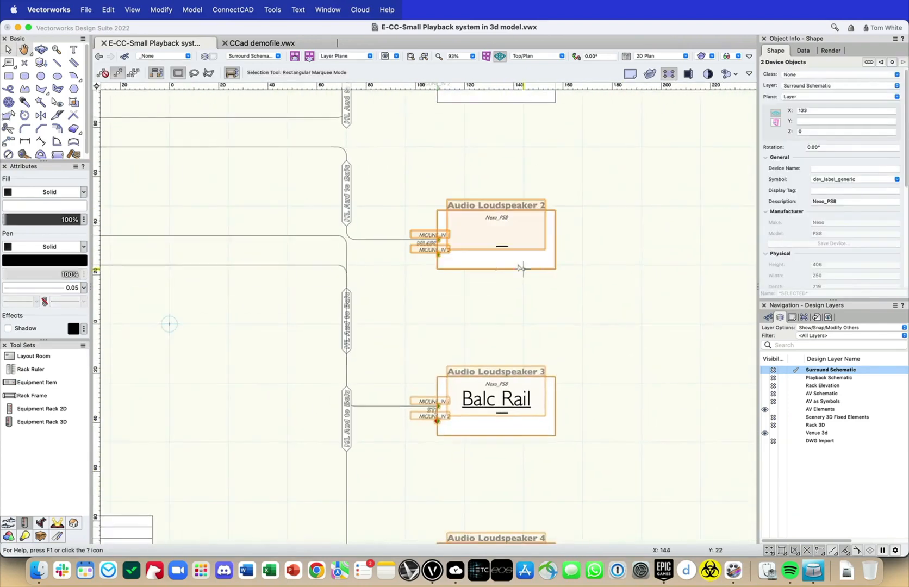
{"action": "left_click", "coordinate": [518, 268], "text": "shift"}
{"action": "left_click", "coordinate": [514, 188], "text": "shift"}
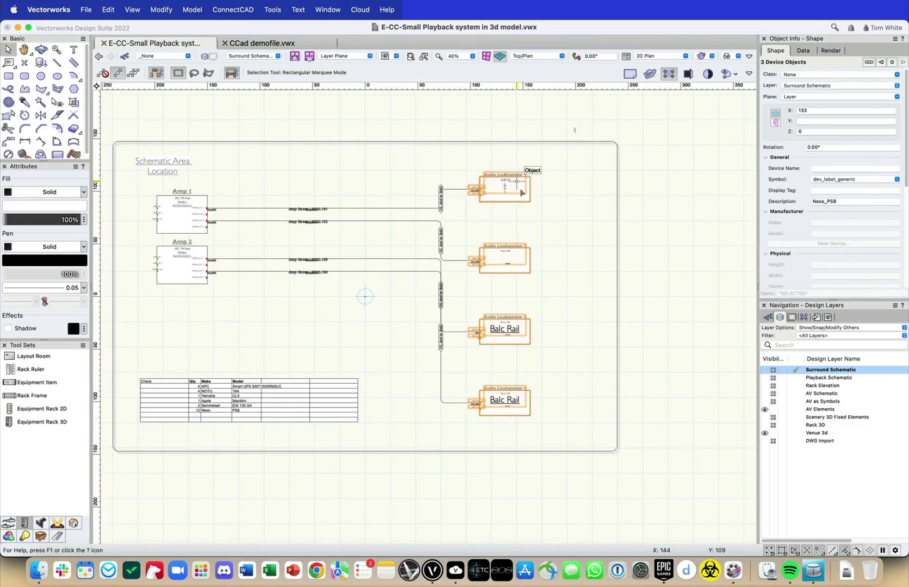
{"action": "left_click", "coordinate": [822, 180]}
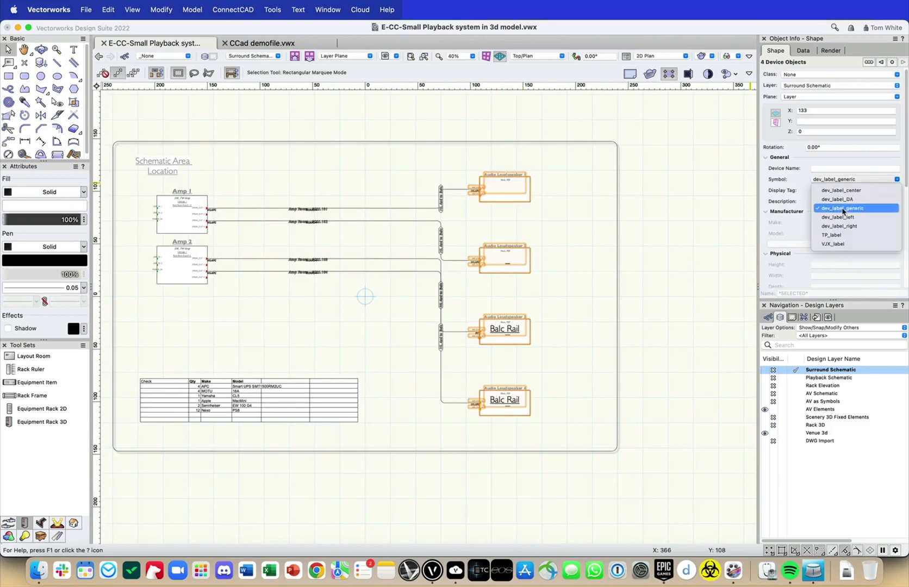
{"action": "left_click", "coordinate": [842, 192]}
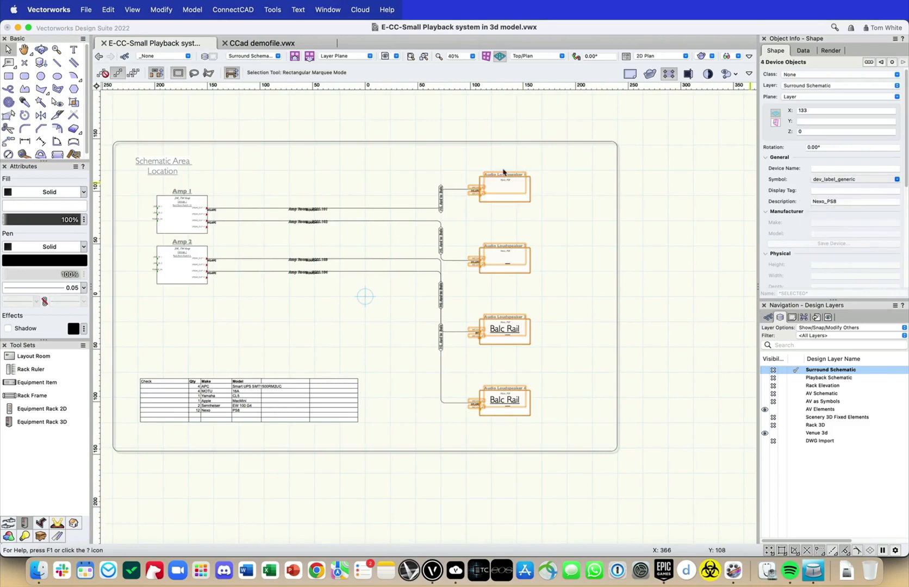
{"action": "left_click", "coordinate": [582, 386]}
- Compare the location data of Amp 1 with that of Audio Loudspeakers 1, 2 and 3
{"action": "scroll", "coordinate": [367, 364], "scroll_direction": "up", "scroll_amount": 1}
{"action": "middle_click_drag", "start_coordinate": [367, 364], "coordinate": [457, 373]}
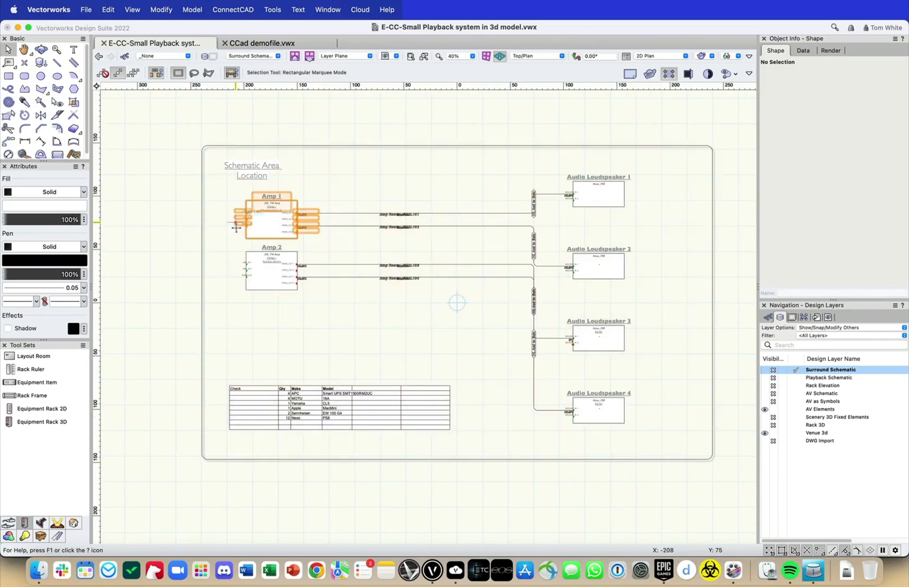
{"action": "left_click", "coordinate": [253, 220]}
{"action": "scroll", "coordinate": [823, 236], "scroll_direction": "down", "scroll_amount": 5}
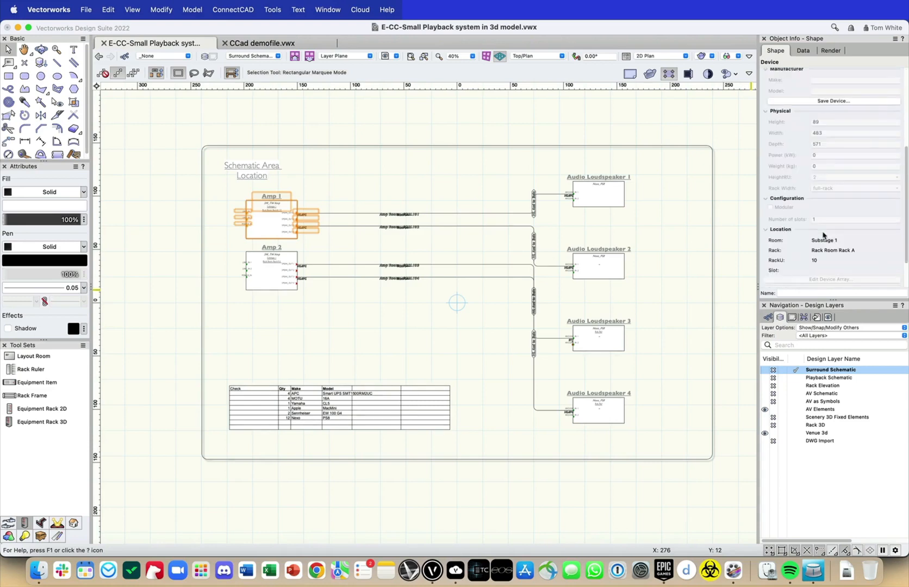
{"action": "left_click", "coordinate": [601, 192]}
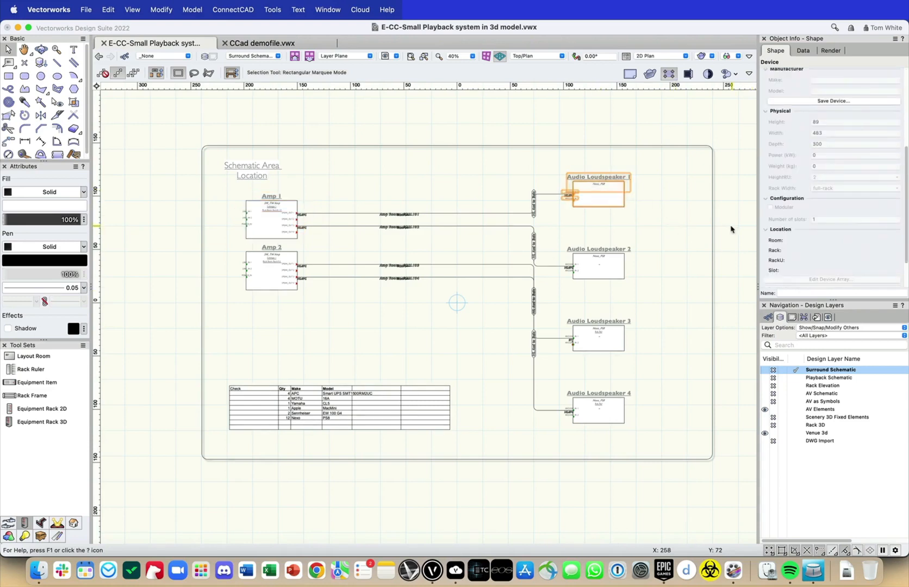
{"action": "left_click", "coordinate": [617, 260]}
{"action": "left_click", "coordinate": [614, 335]}
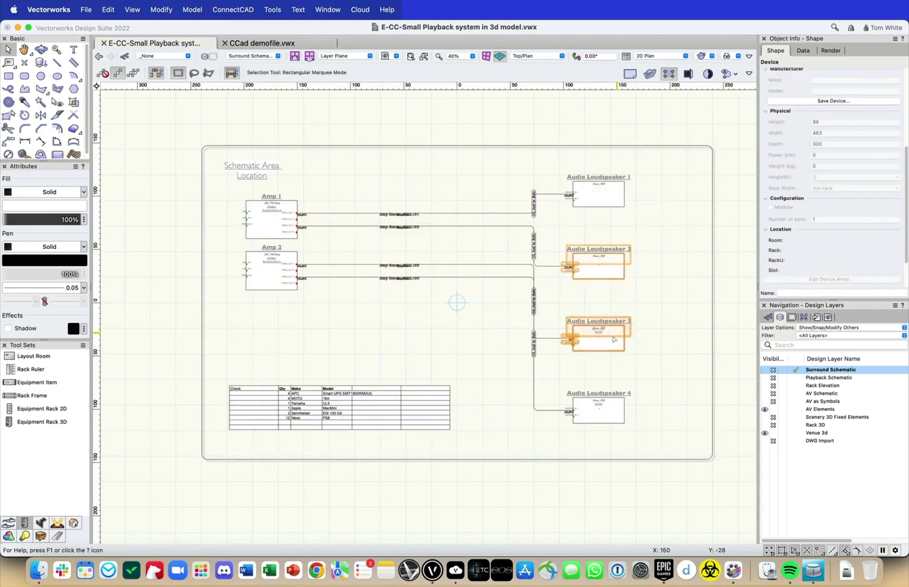
{"action": "left_click", "coordinate": [673, 306]}
- Create a new data visualization named "Which Room?" that colors objects using a parameter, accepting the change of data source
{"action": "scroll", "coordinate": [620, 191], "scroll_direction": "down", "scroll_amount": 2}
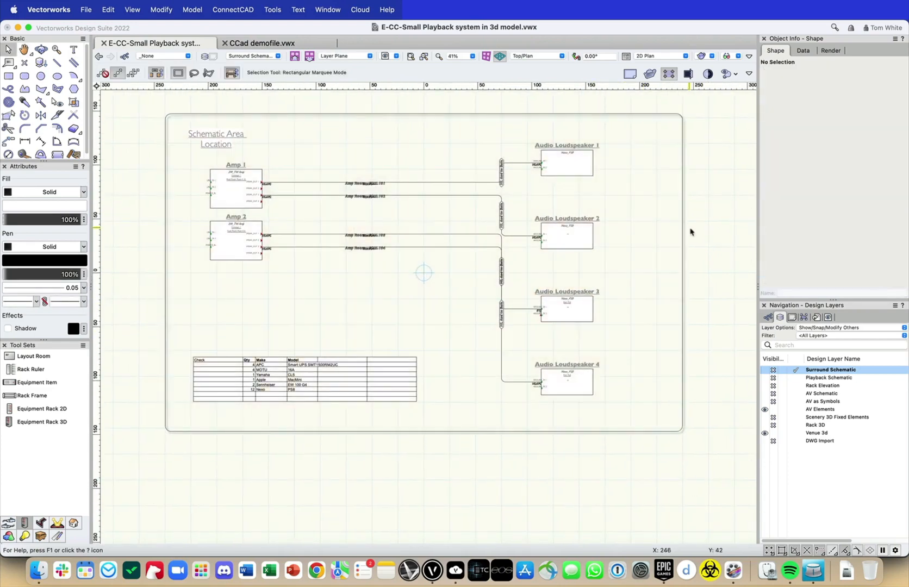
{"action": "scroll", "coordinate": [649, 229], "scroll_direction": "right", "scroll_amount": 3}
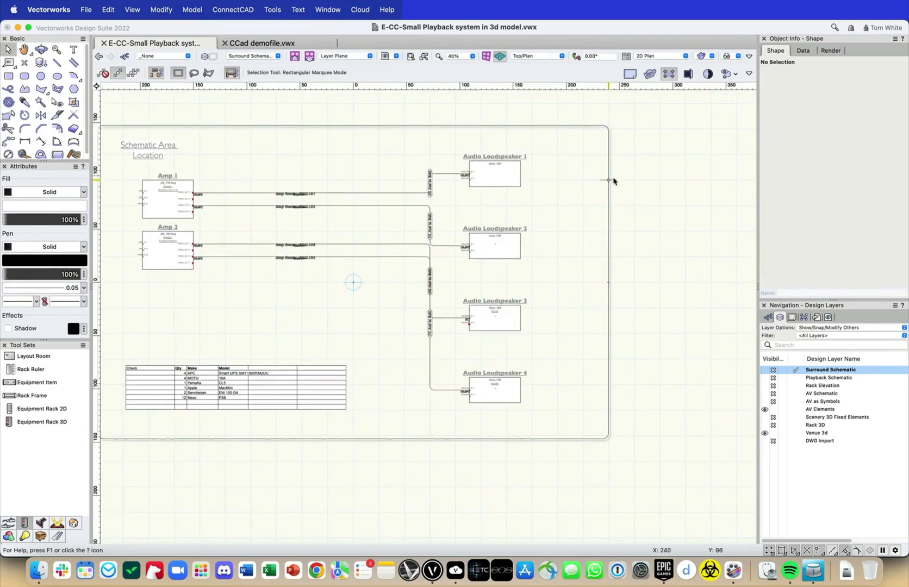
{"action": "left_click", "coordinate": [726, 56]}
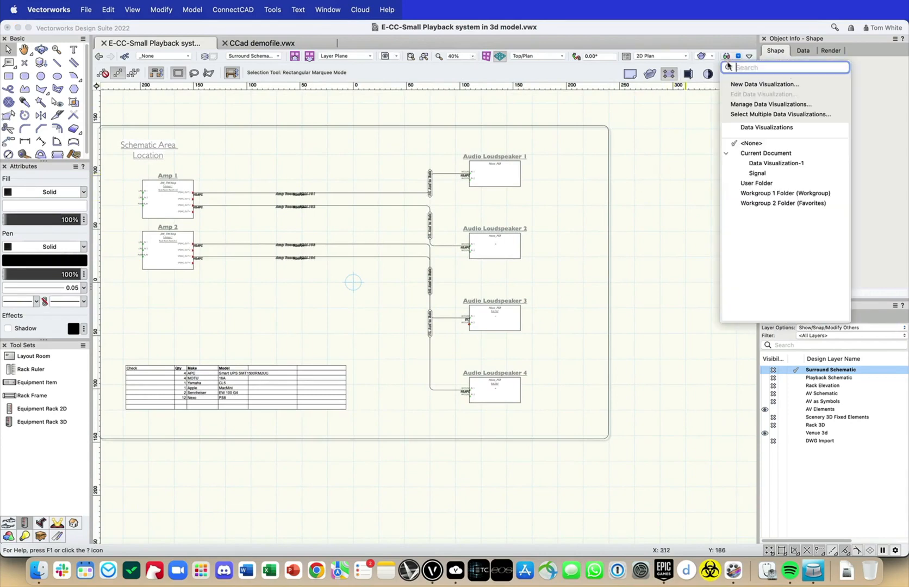
{"action": "left_click", "coordinate": [765, 84]}
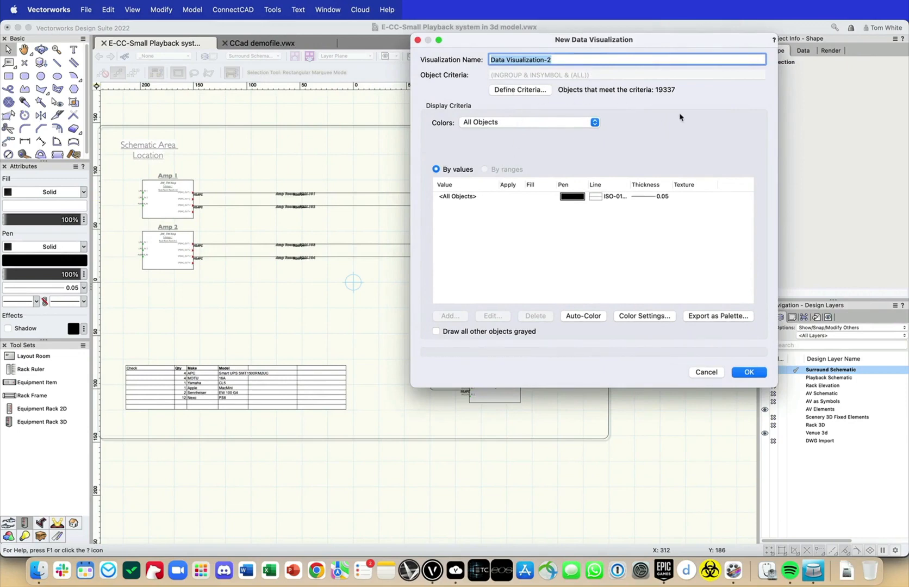
{"action": "type", "text": "Wh"}
{"action": "left_click", "coordinate": [515, 123]}
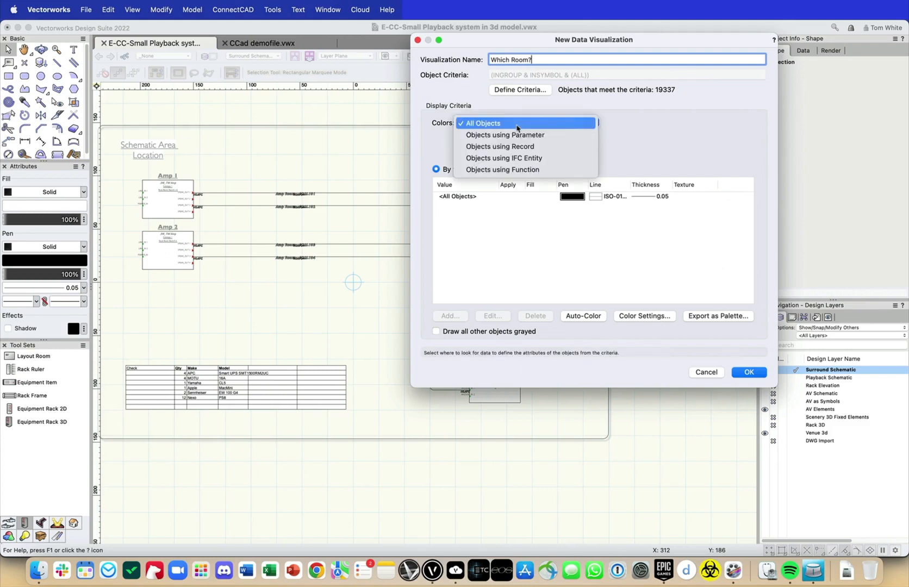
{"action": "left_click", "coordinate": [515, 136]}
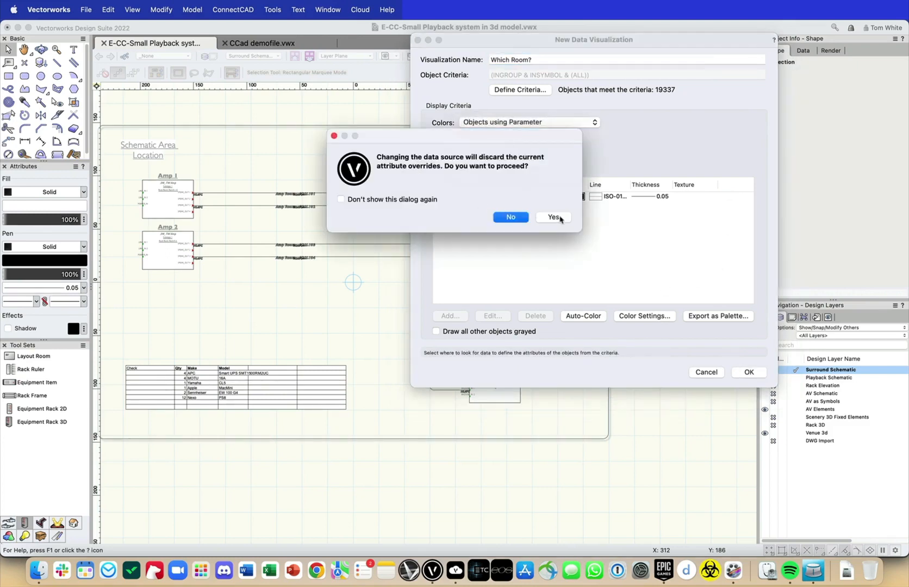
{"action": "left_click", "coordinate": [560, 218]}
- Base the "Which Room?" visualization's colors on the Room parameter of Device objects
{"action": "left_click", "coordinate": [633, 122]}
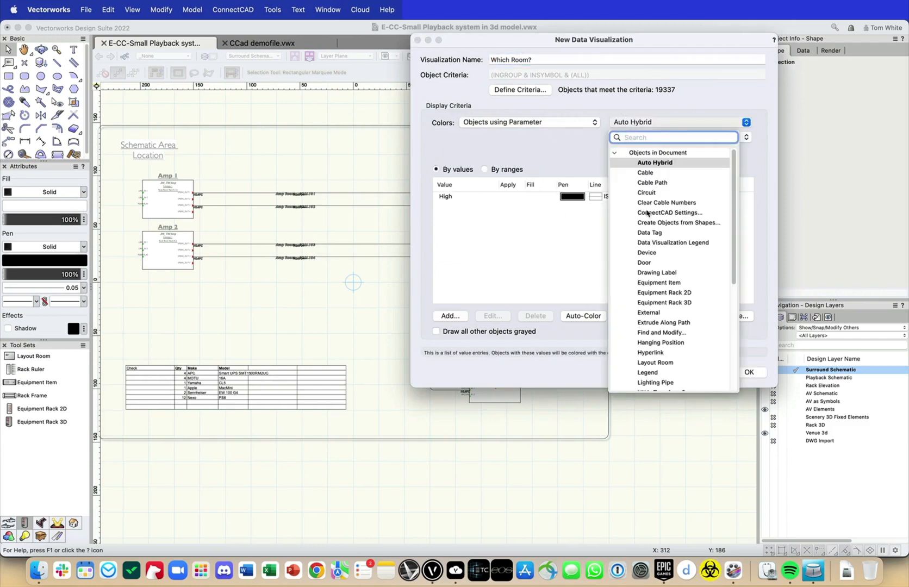
{"action": "left_click", "coordinate": [648, 253]}
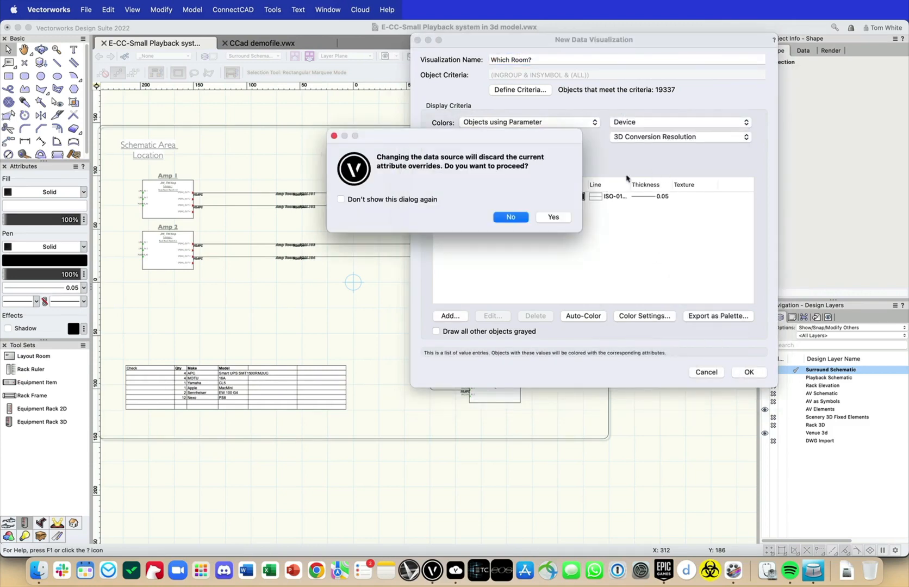
{"action": "left_click", "coordinate": [553, 218]}
{"action": "left_click", "coordinate": [656, 136]}
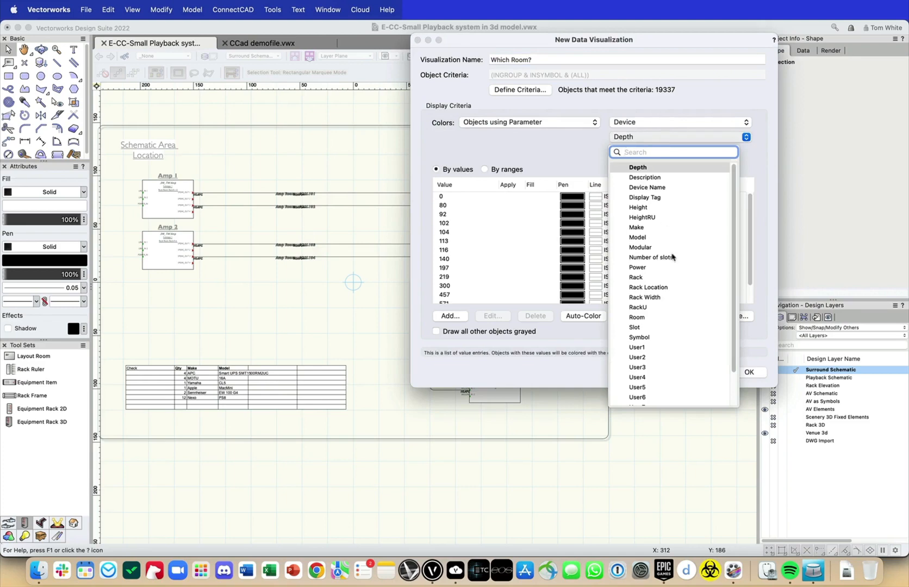
{"action": "scroll", "coordinate": [666, 202], "scroll_direction": "down", "scroll_amount": 1}
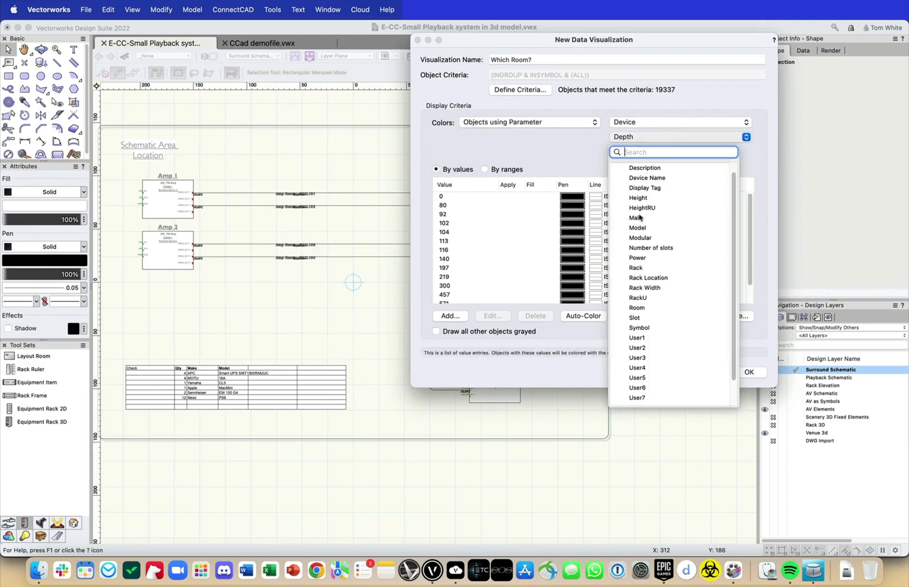
{"action": "left_click", "coordinate": [645, 308]}
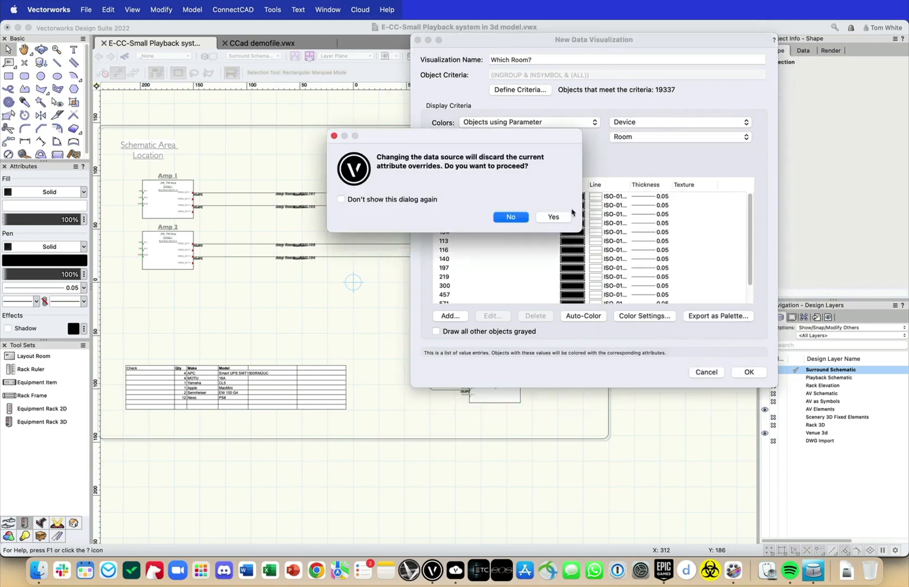
{"action": "left_click", "coordinate": [540, 218]}
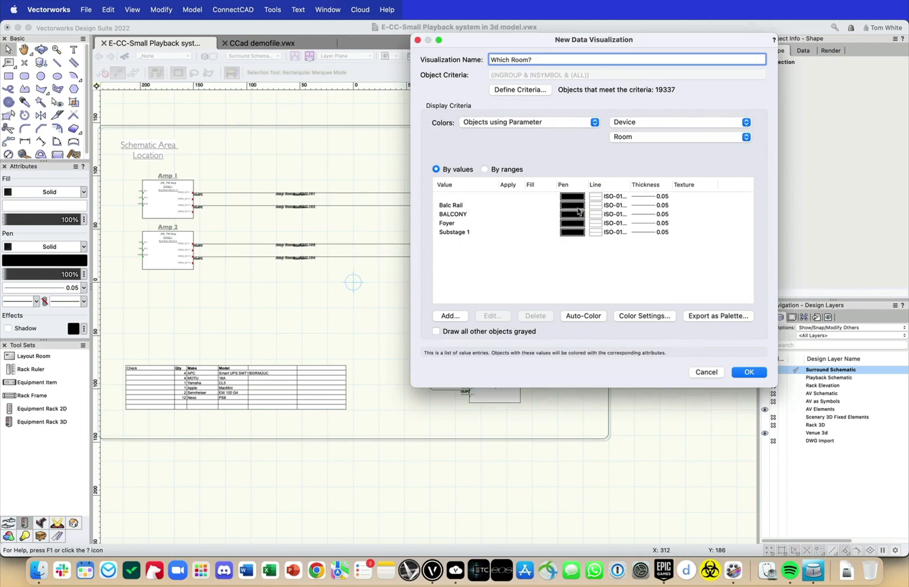
- Auto-color the room values by fill only, with pen auto-coloring disabled, and save the visualization
{"action": "left_click", "coordinate": [646, 317]}
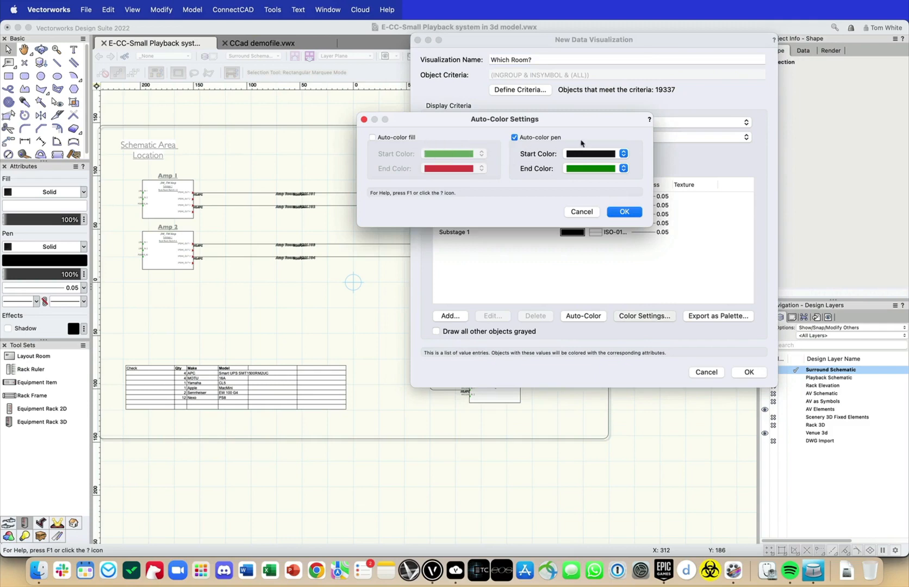
{"action": "left_click", "coordinate": [530, 137]}
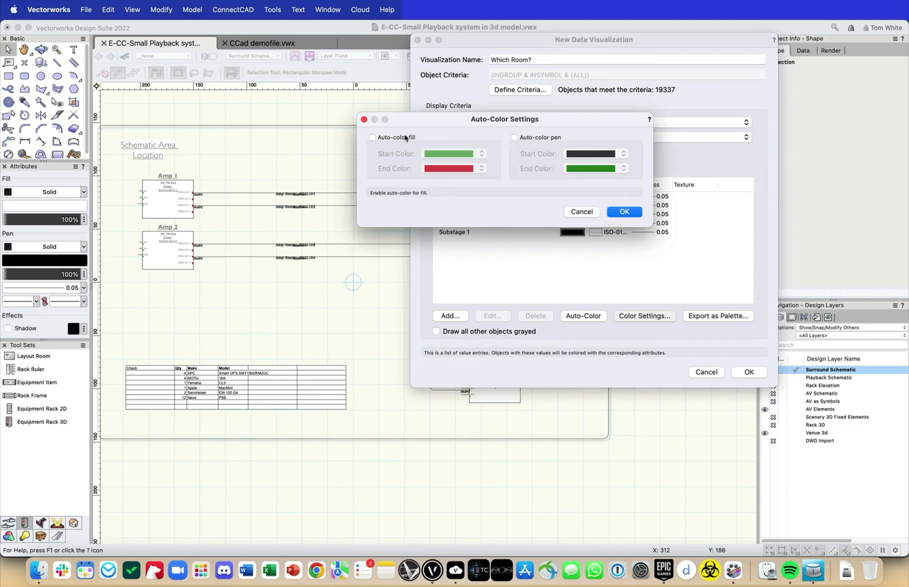
{"action": "left_click", "coordinate": [405, 137]}
{"action": "left_click", "coordinate": [448, 154]}
{"action": "left_click", "coordinate": [554, 177]}
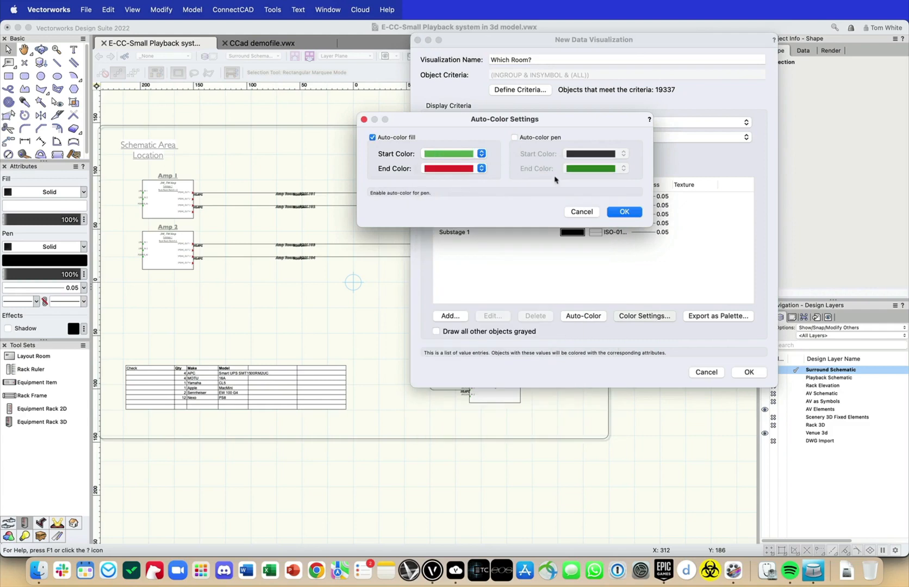
{"action": "left_click", "coordinate": [624, 211]}
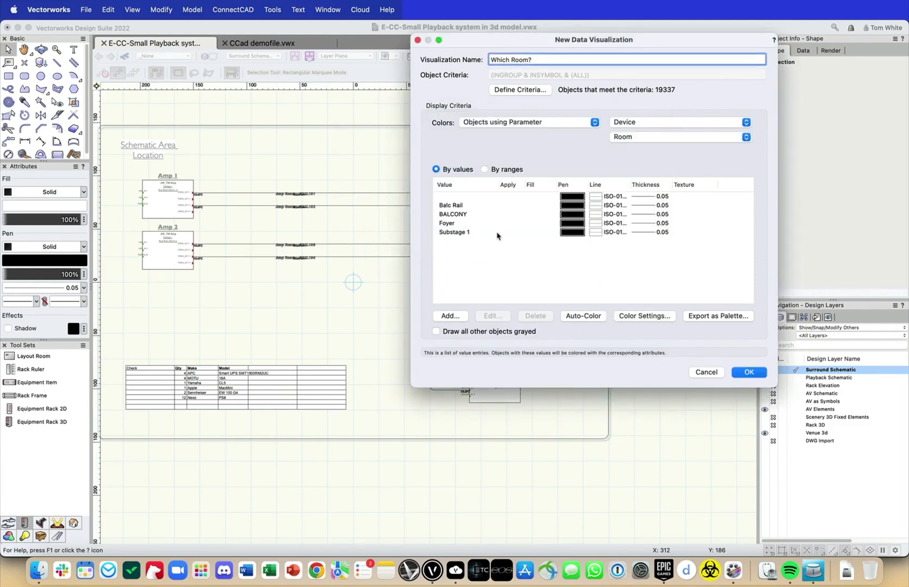
{"action": "left_click", "coordinate": [579, 320]}
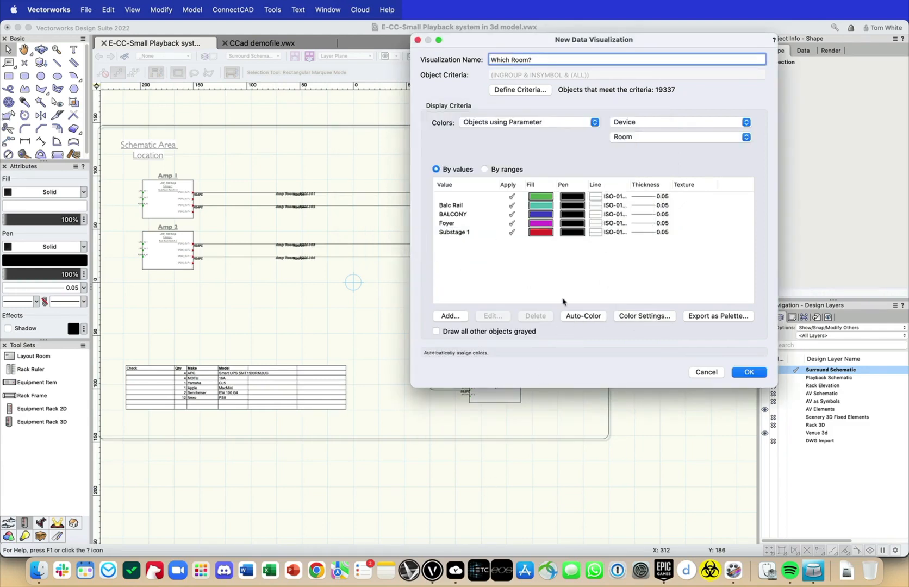
{"action": "left_click", "coordinate": [745, 375]}
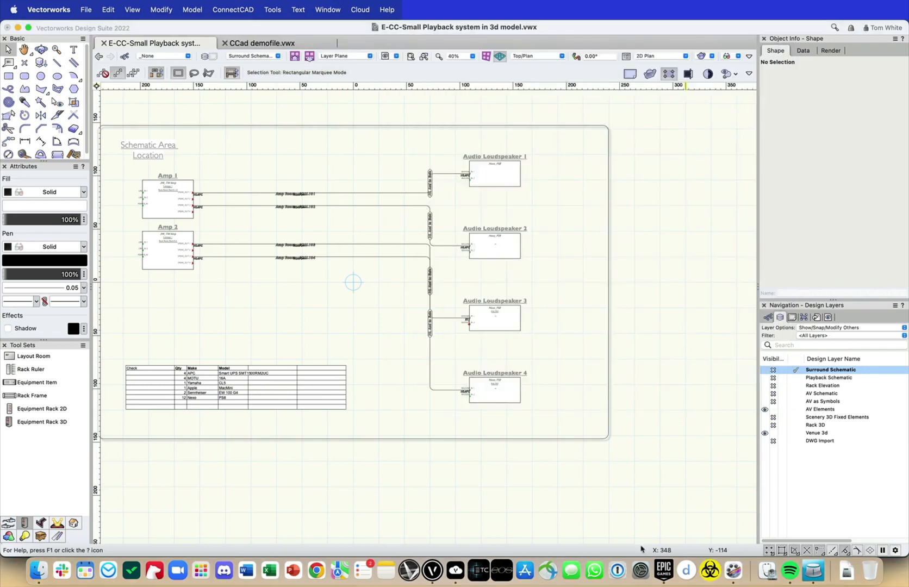
- Check the colored schematic against the room locations of Amp 2 and Audio Loudspeakers 2 and 3
{"action": "scroll", "coordinate": [218, 281], "scroll_direction": "up", "scroll_amount": 1}
{"action": "middle_click_drag", "start_coordinate": [219, 281], "coordinate": [303, 287]}
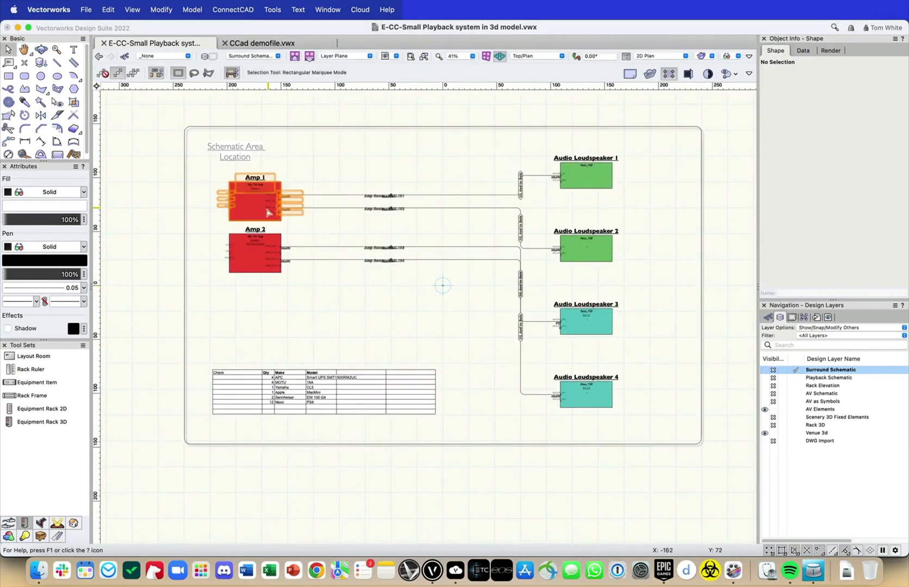
{"action": "left_click", "coordinate": [257, 266]}
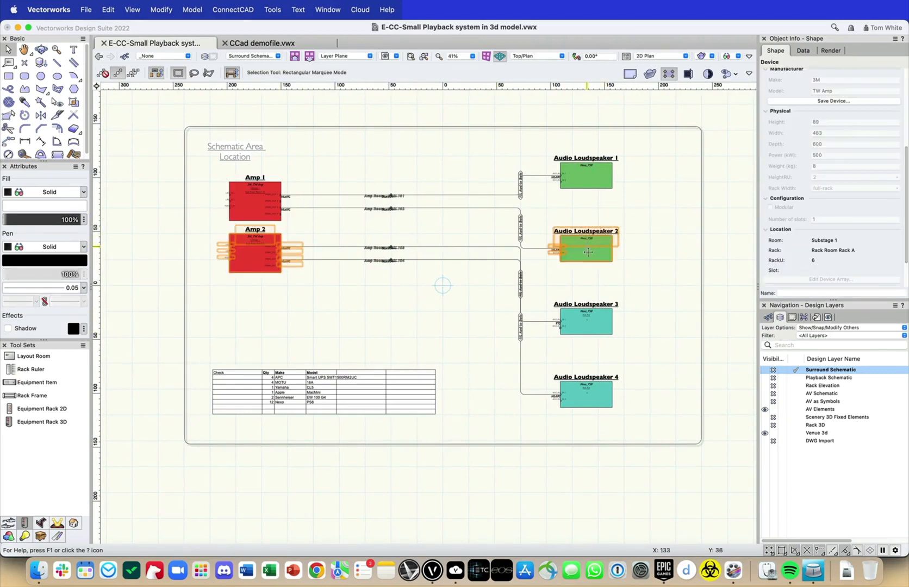
{"action": "left_click", "coordinate": [588, 251]}
{"action": "left_click", "coordinate": [577, 314]}
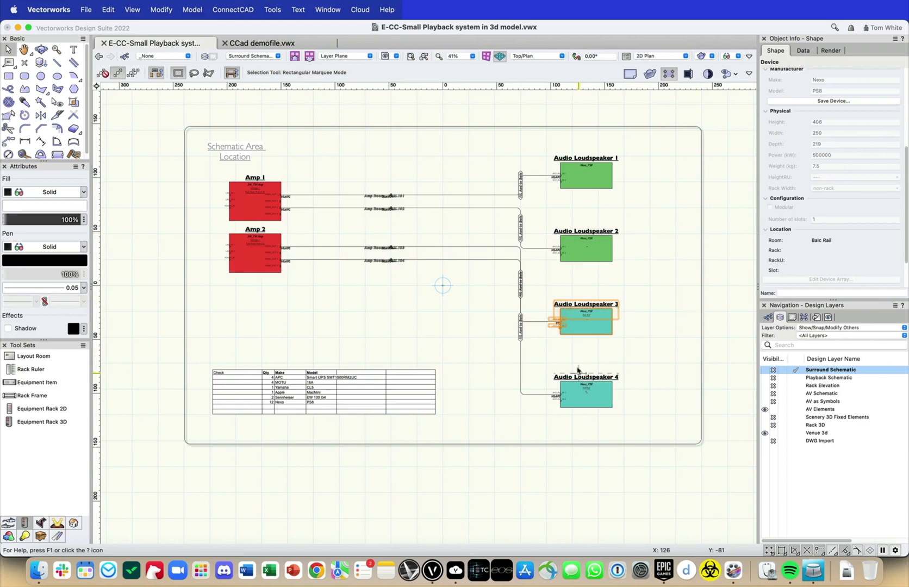
{"action": "middle_click_drag", "start_coordinate": [618, 444], "coordinate": [629, 278]}
{"action": "scroll", "coordinate": [620, 288], "scroll_direction": "down", "scroll_amount": 5}
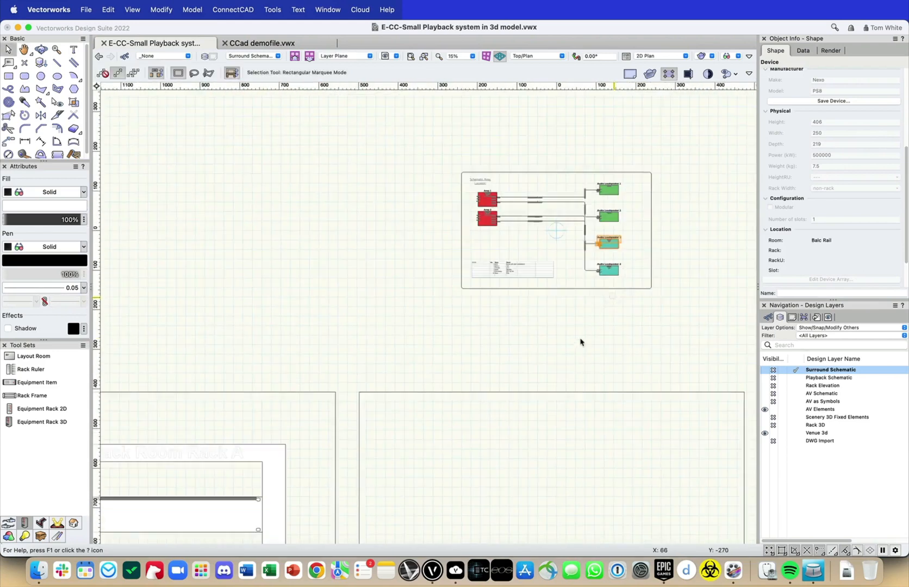
{"action": "scroll", "coordinate": [626, 180], "scroll_direction": "up", "scroll_amount": 4}
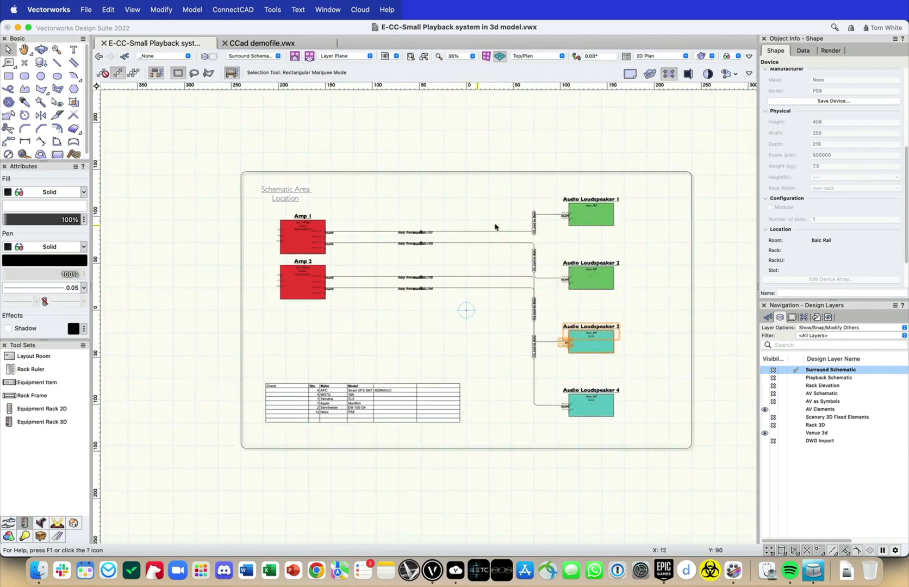
- Switch the active data visualization to None and start a new one named "Signal Type not defined"
{"action": "left_click", "coordinate": [738, 56]}
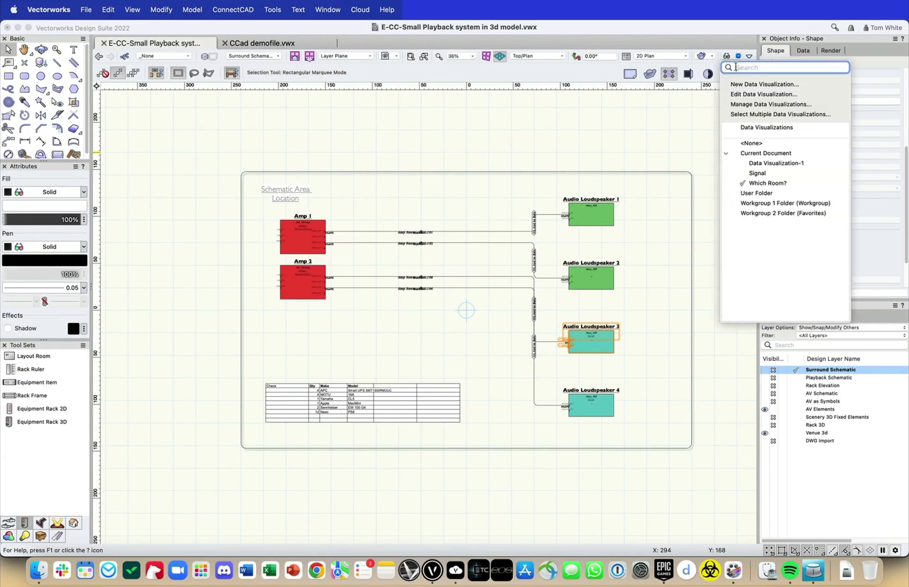
{"action": "left_click", "coordinate": [765, 146]}
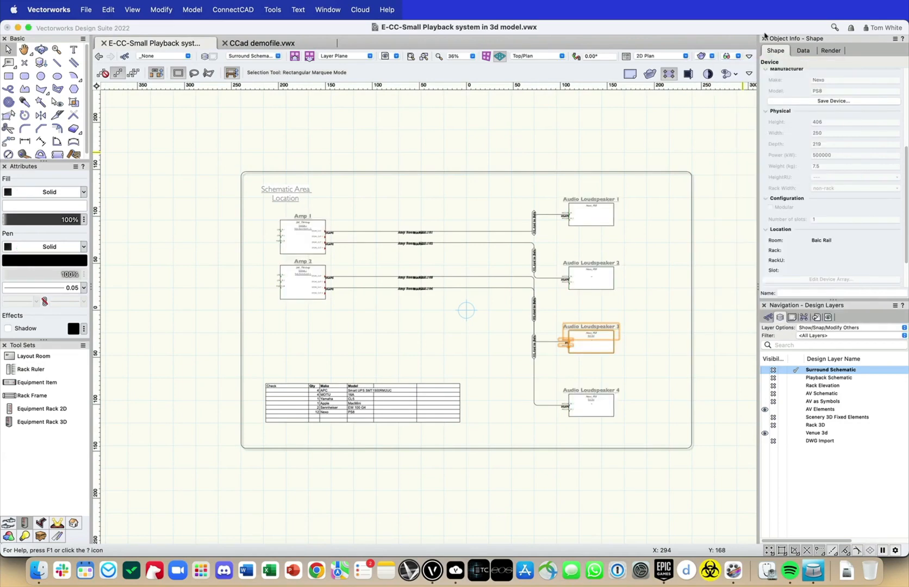
{"action": "left_click", "coordinate": [727, 56]}
{"action": "left_click", "coordinate": [763, 84]}
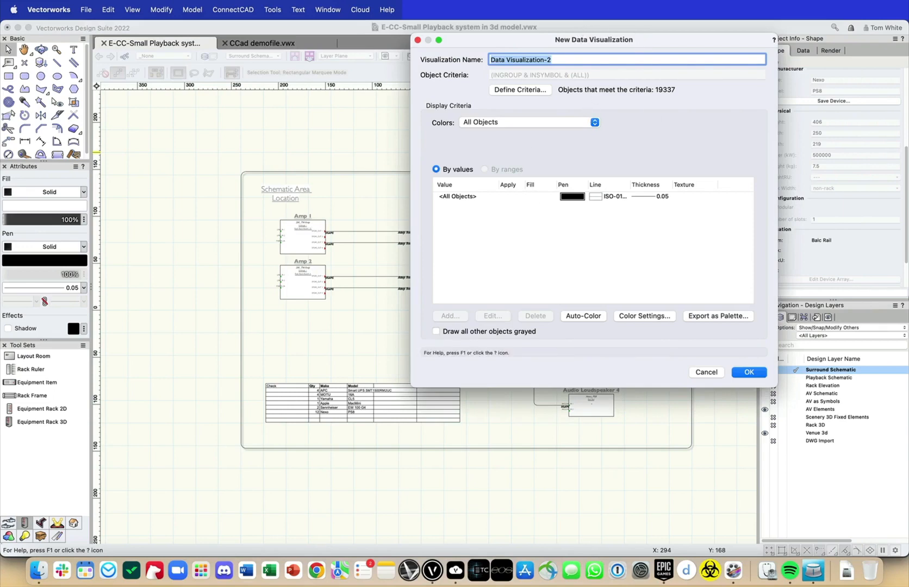
{"action": "type", "text": "Signal Type not defined"}
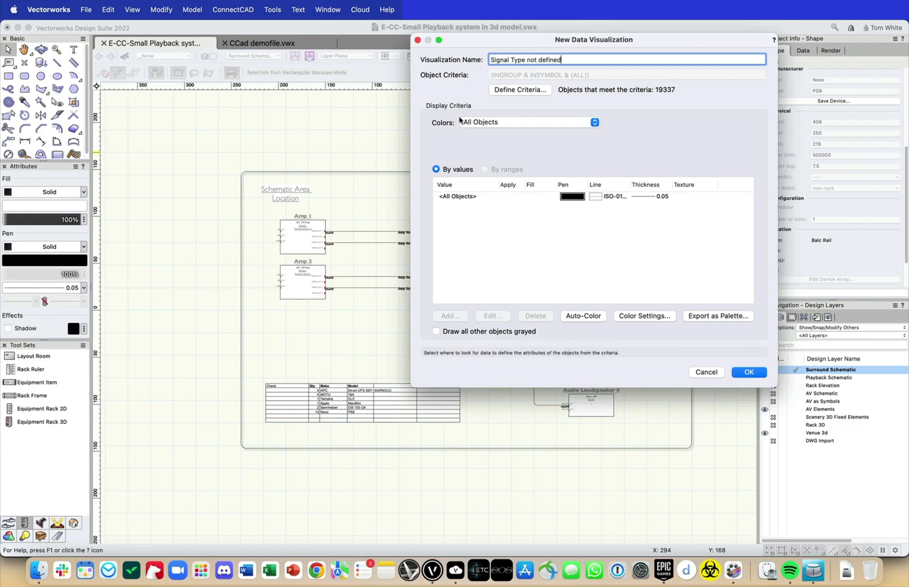
- Set the new visualization to color objects using a parameter of Circuit objects, accepting the data source changes
{"action": "left_click", "coordinate": [594, 122]}
{"action": "left_click", "coordinate": [571, 135]}
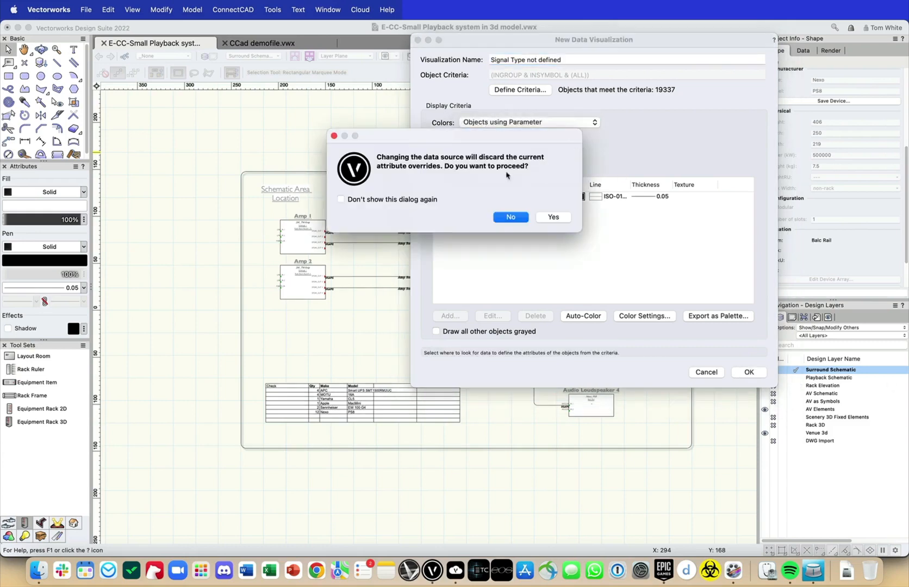
{"action": "left_click", "coordinate": [553, 218]}
{"action": "left_click", "coordinate": [653, 122]}
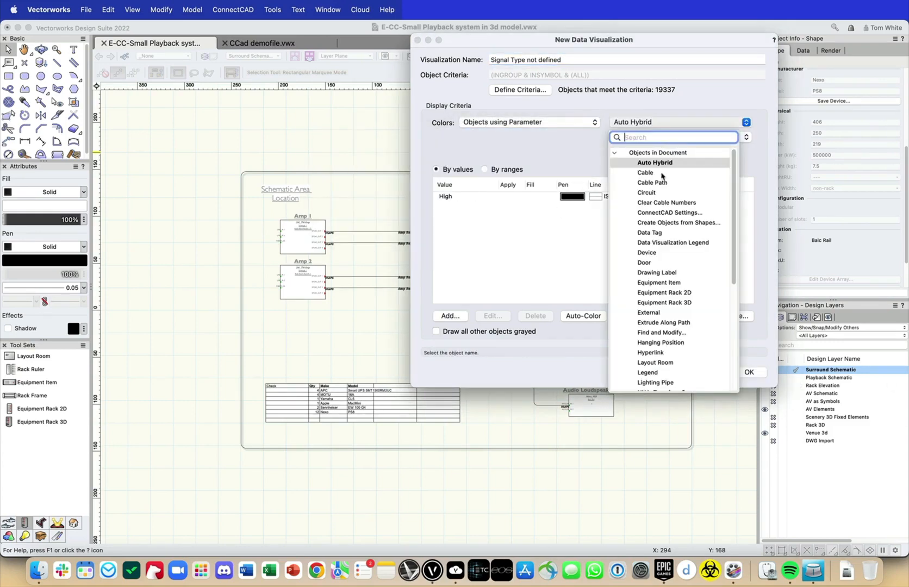
{"action": "left_click", "coordinate": [661, 192]}
{"action": "left_click", "coordinate": [552, 217]}
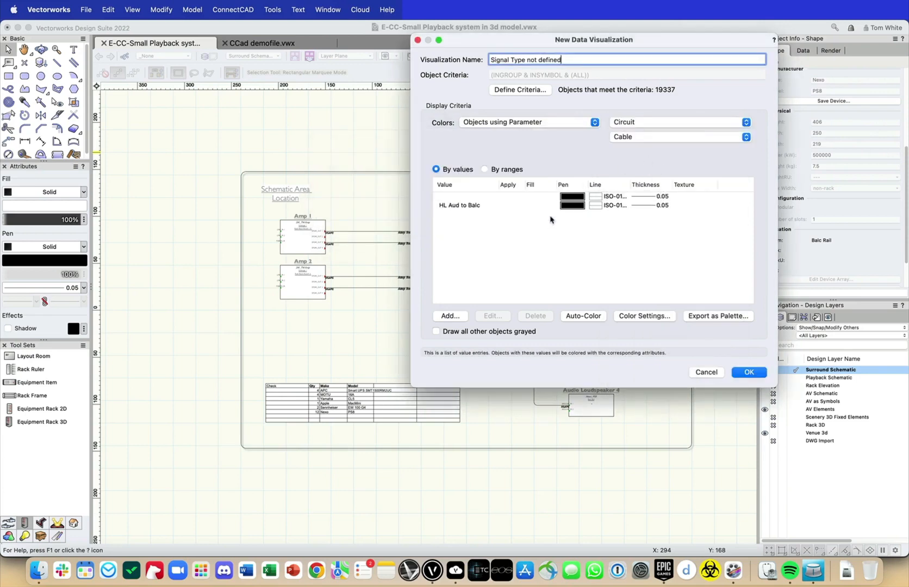
- Choose Signal as the circuit parameter that determines the visualization's colors, accepting the discard of attribute overrides
{"action": "left_click", "coordinate": [640, 137]}
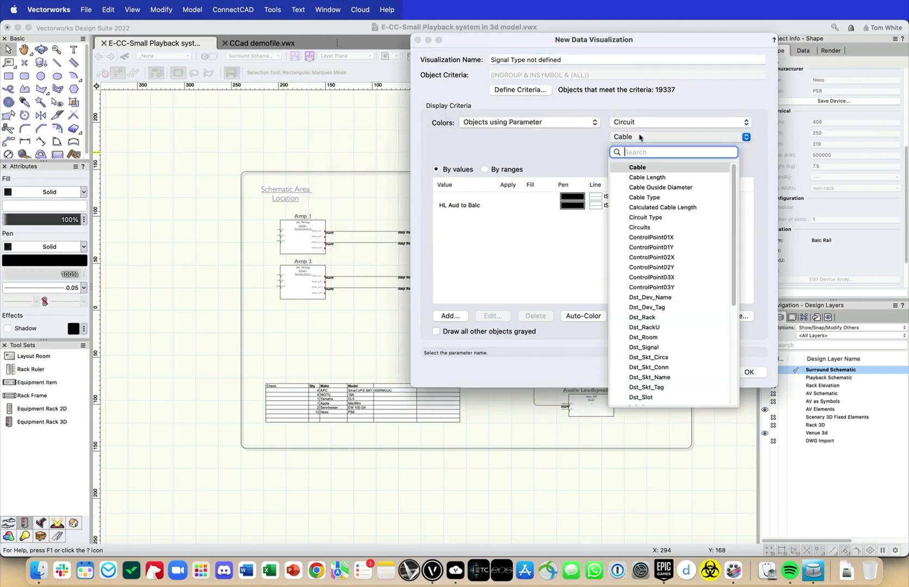
{"action": "scroll", "coordinate": [654, 327], "scroll_direction": "down", "scroll_amount": 5}
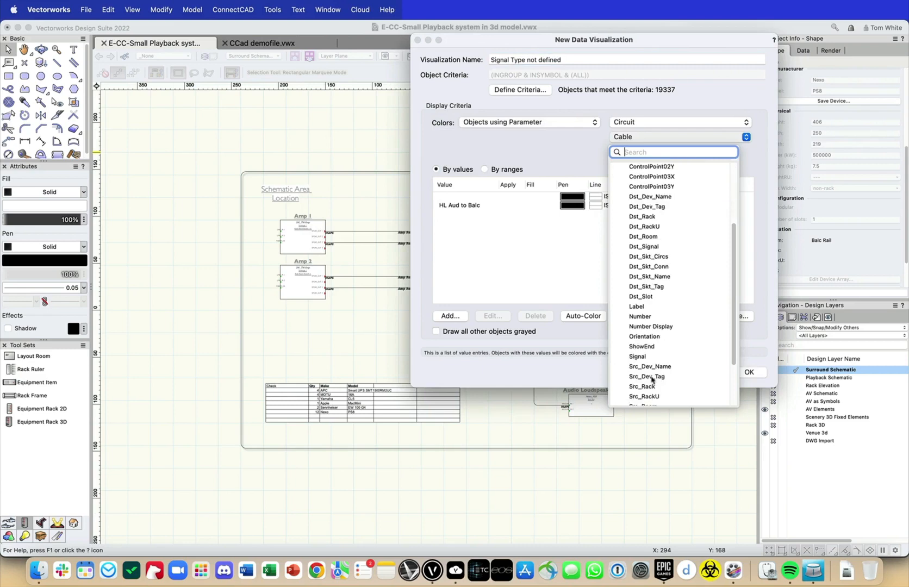
{"action": "scroll", "coordinate": [663, 313], "scroll_direction": "down", "scroll_amount": 3}
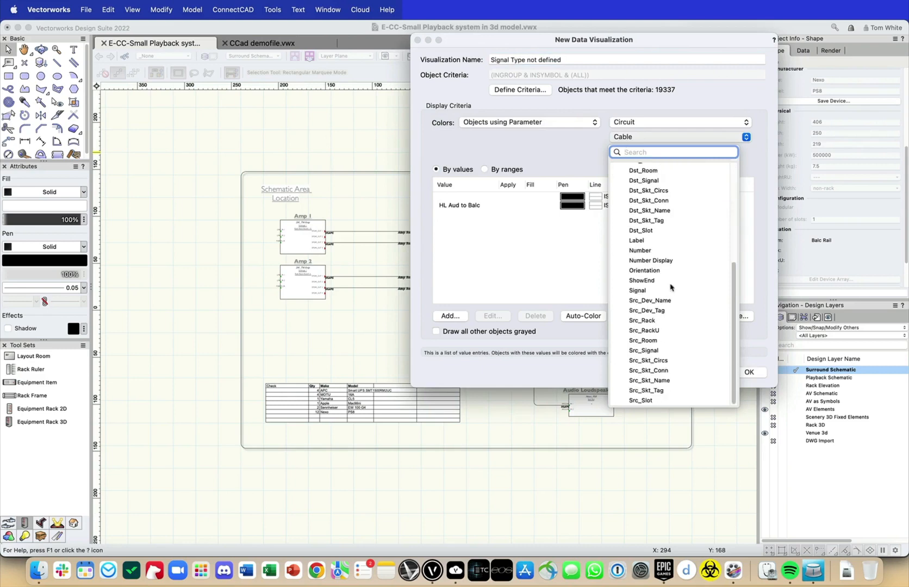
{"action": "left_click", "coordinate": [638, 291]}
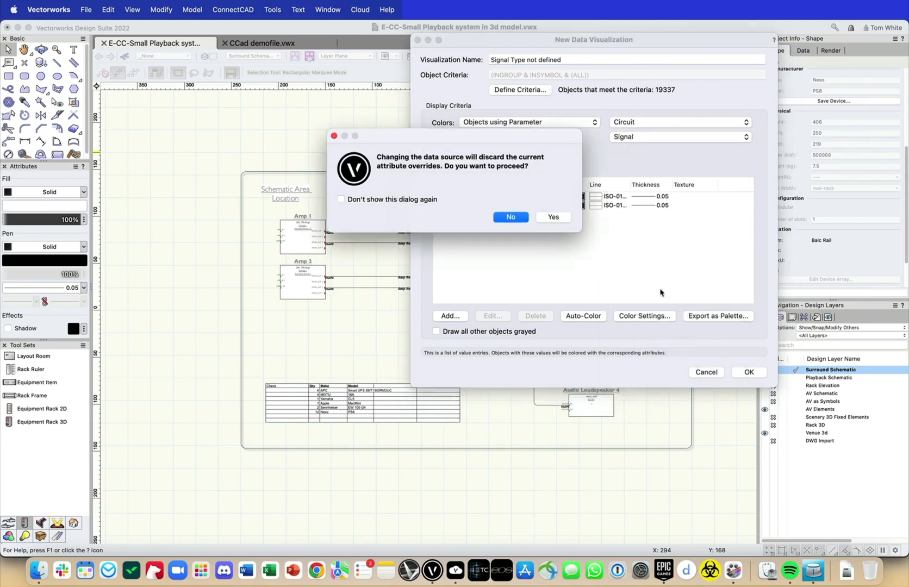
{"action": "left_click", "coordinate": [554, 217]}
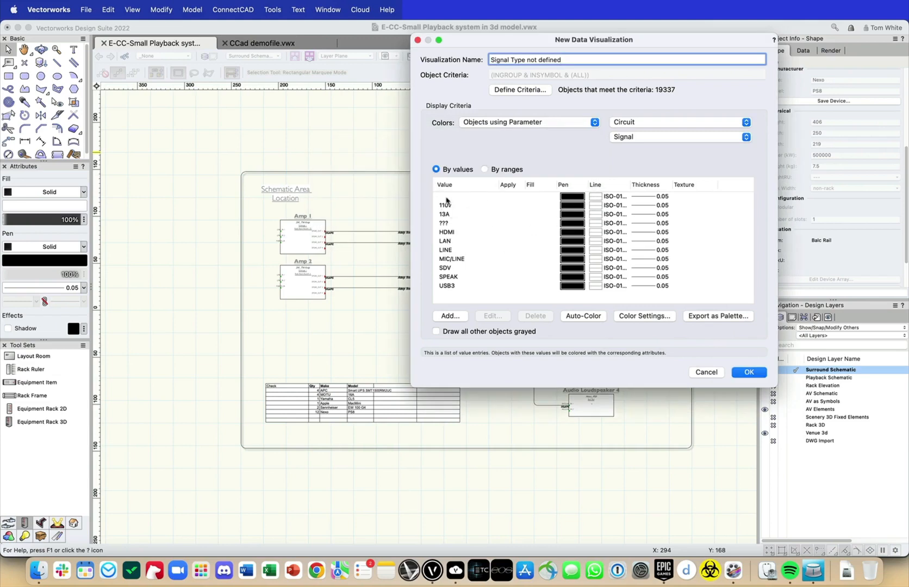
- Give the "???" signal value a red pen with 0.25 thickness and create the visualization
{"action": "left_click", "coordinate": [447, 198]}
{"action": "left_click", "coordinate": [448, 223]}
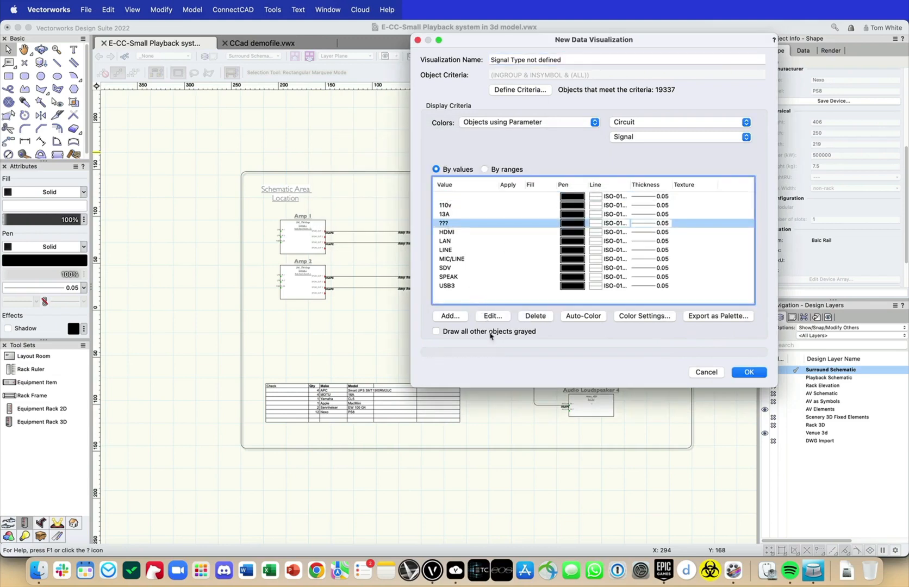
{"action": "left_click", "coordinate": [492, 316]}
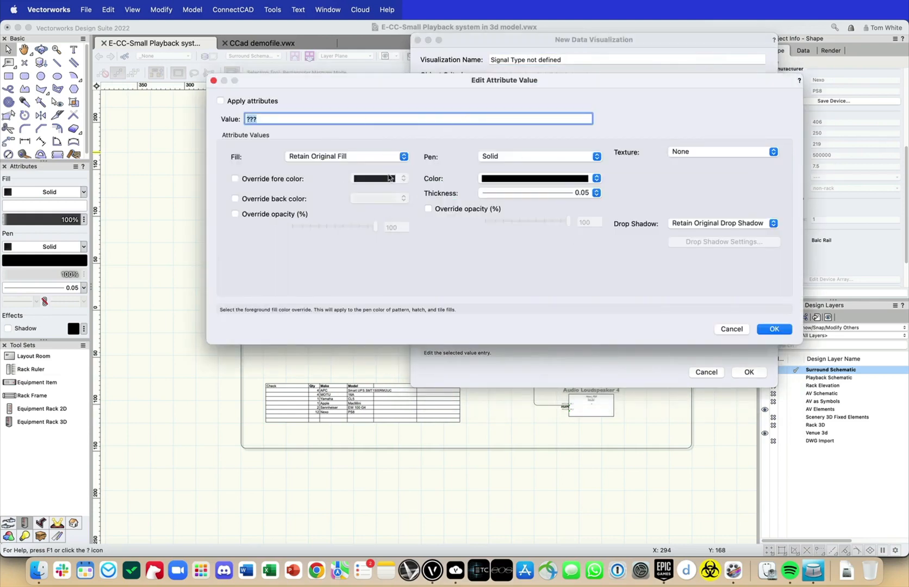
{"action": "left_click", "coordinate": [584, 179]}
{"action": "left_click", "coordinate": [553, 239]}
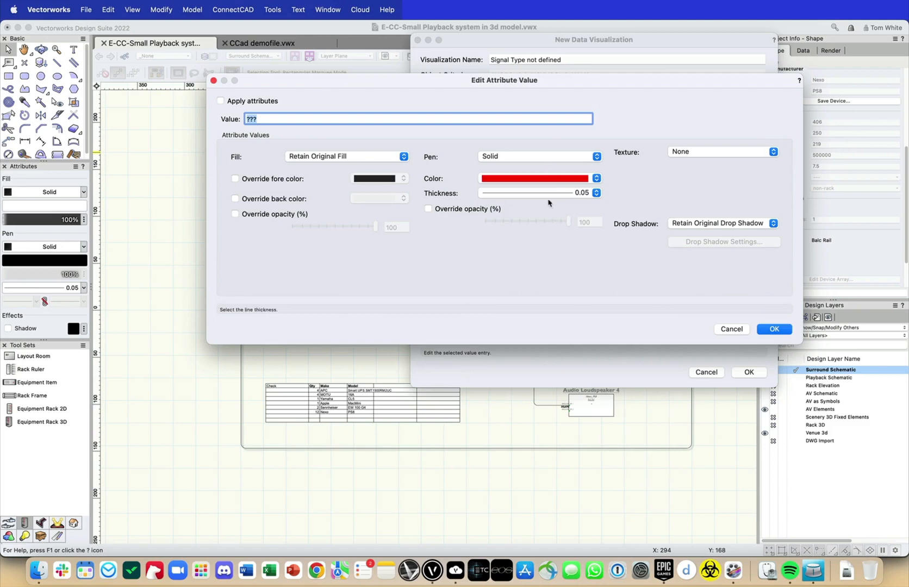
{"action": "left_click", "coordinate": [549, 194]}
{"action": "left_click", "coordinate": [582, 224]}
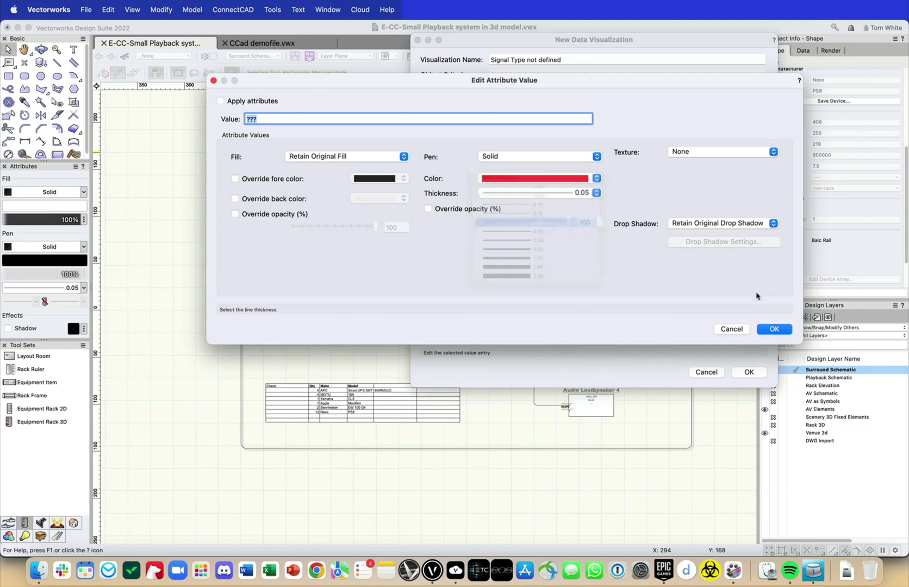
{"action": "left_click", "coordinate": [778, 332]}
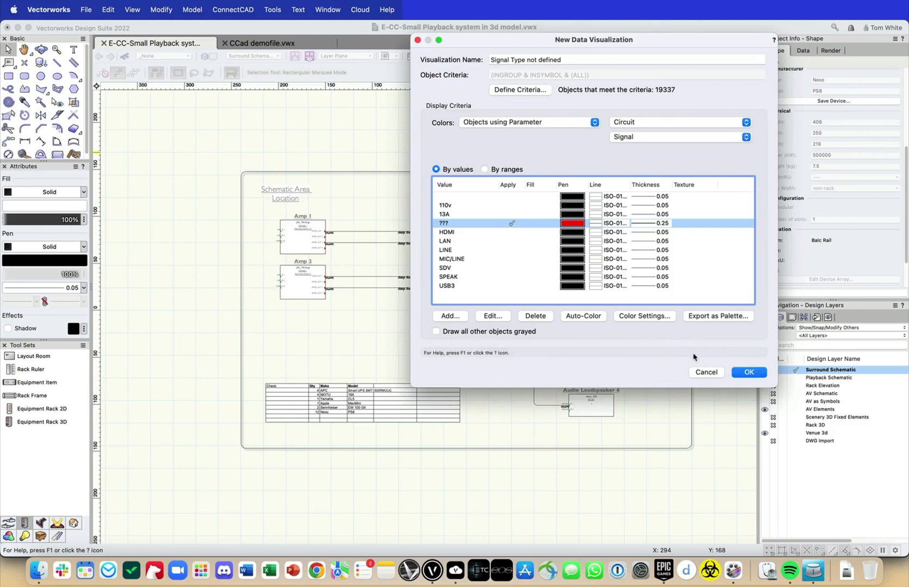
{"action": "left_click", "coordinate": [748, 372]}
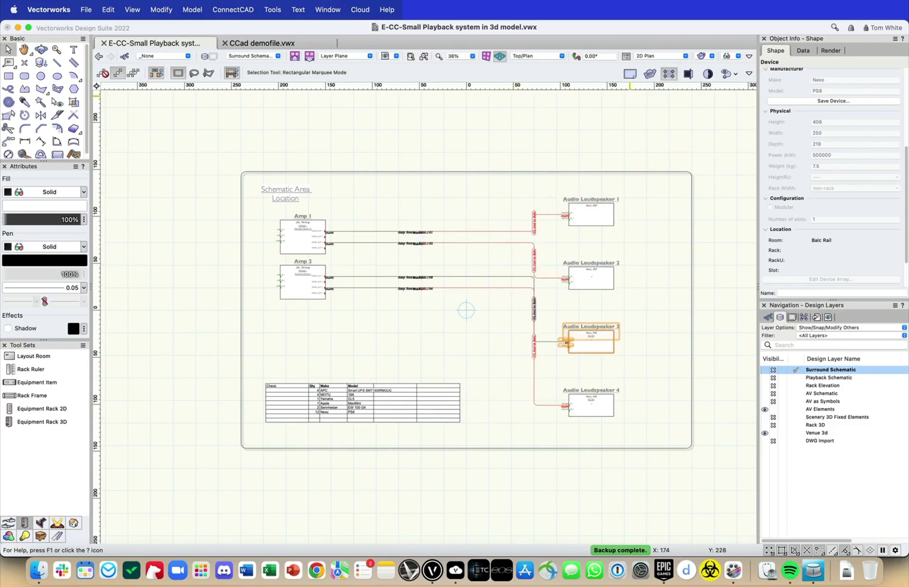
- Switch the active data visualization to None and deselect Audio Loudspeaker 3
{"action": "left_click", "coordinate": [729, 58]}
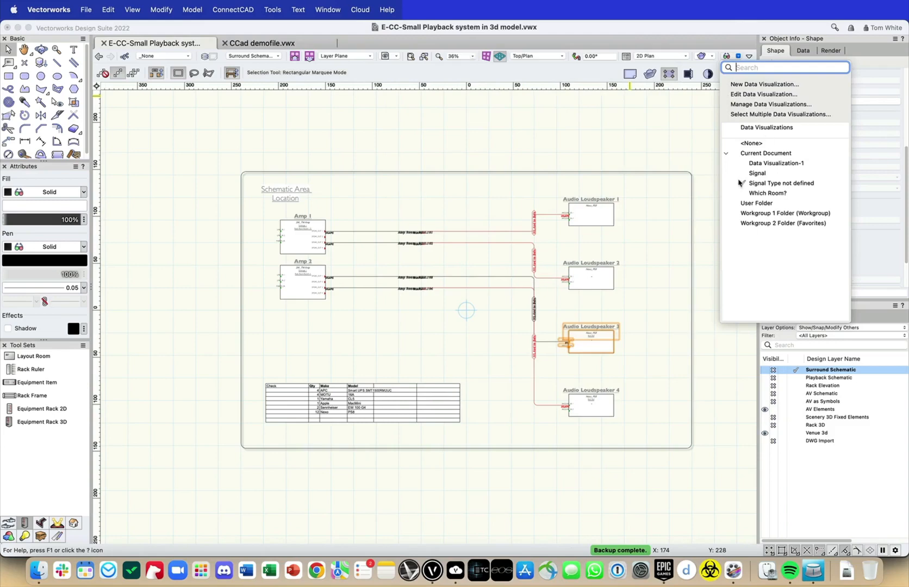
{"action": "left_click", "coordinate": [745, 144]}
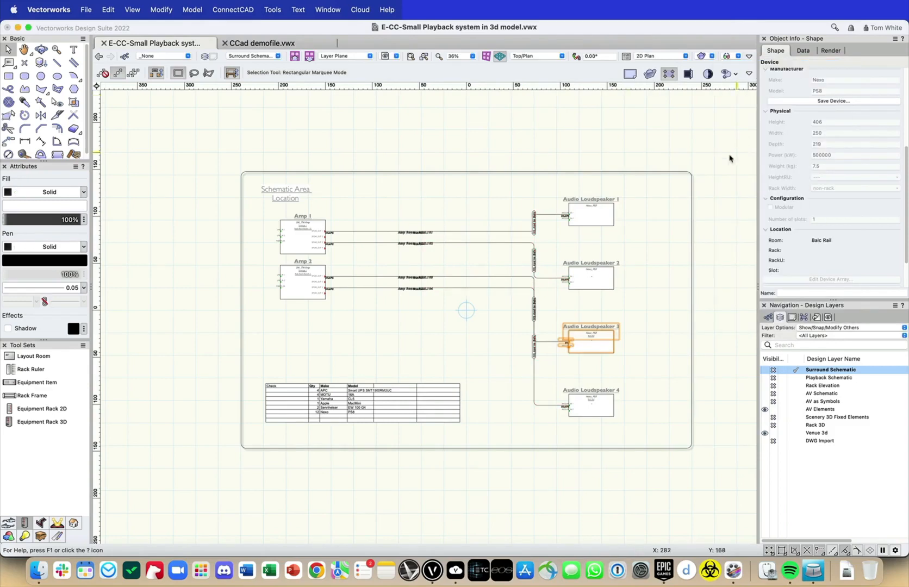
{"action": "left_click", "coordinate": [588, 143]}
{"action": "scroll", "coordinate": [653, 352], "scroll_direction": "up", "scroll_amount": 1}
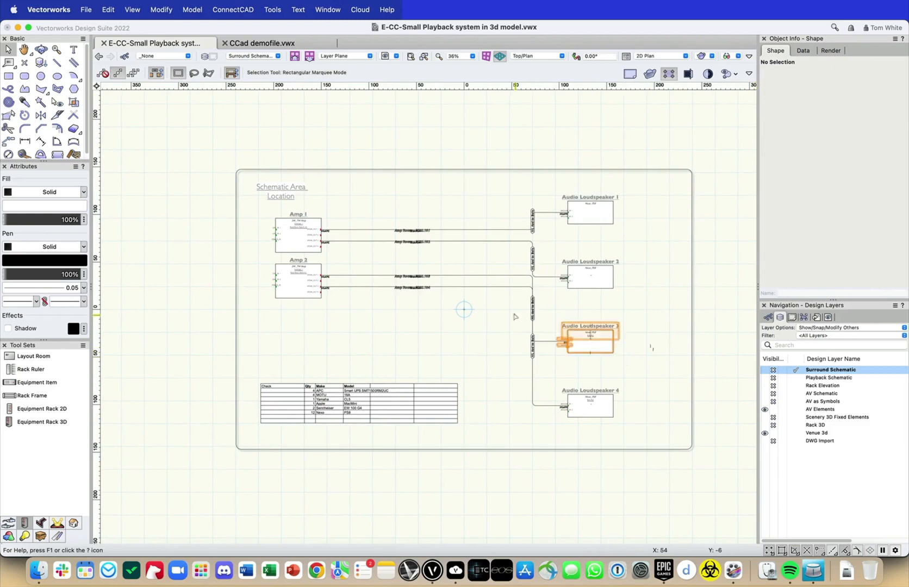
{"action": "scroll", "coordinate": [457, 263], "scroll_direction": "up", "scroll_amount": 1}
{"action": "middle_click_drag", "start_coordinate": [456, 261], "coordinate": [439, 247]}
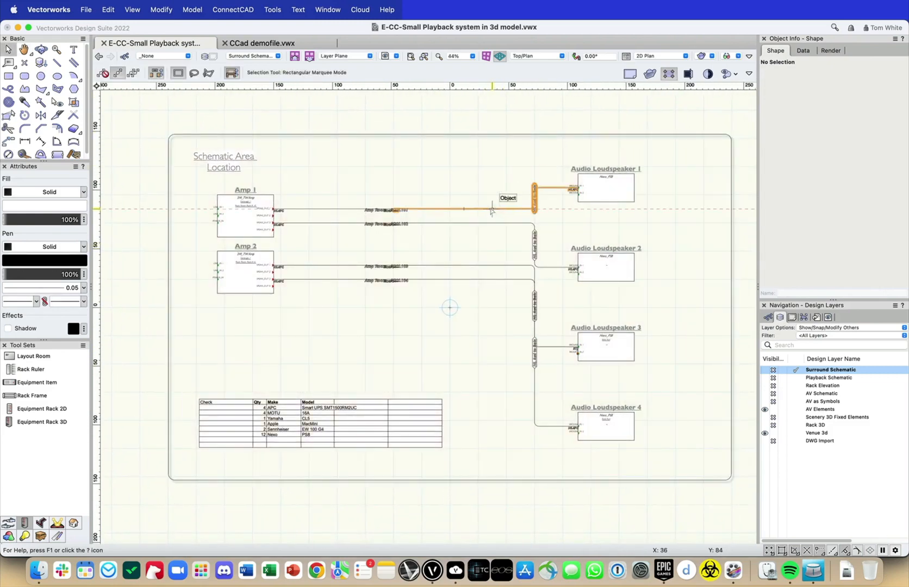
{"action": "scroll", "coordinate": [417, 208], "scroll_direction": "up", "scroll_amount": 2}
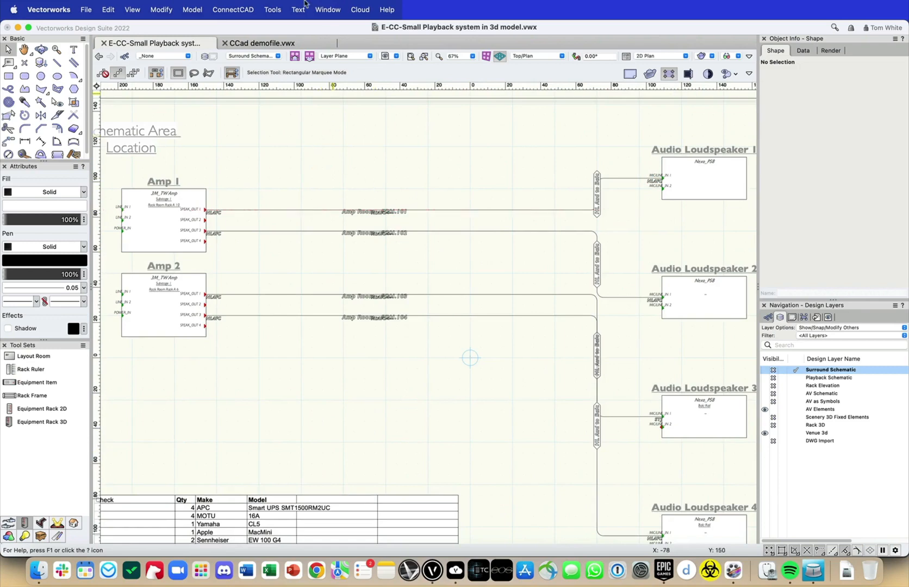
- Generate the Current Layer Device Report and enlarge its worksheet so all location columns show
{"action": "left_click", "coordinate": [246, 5]}
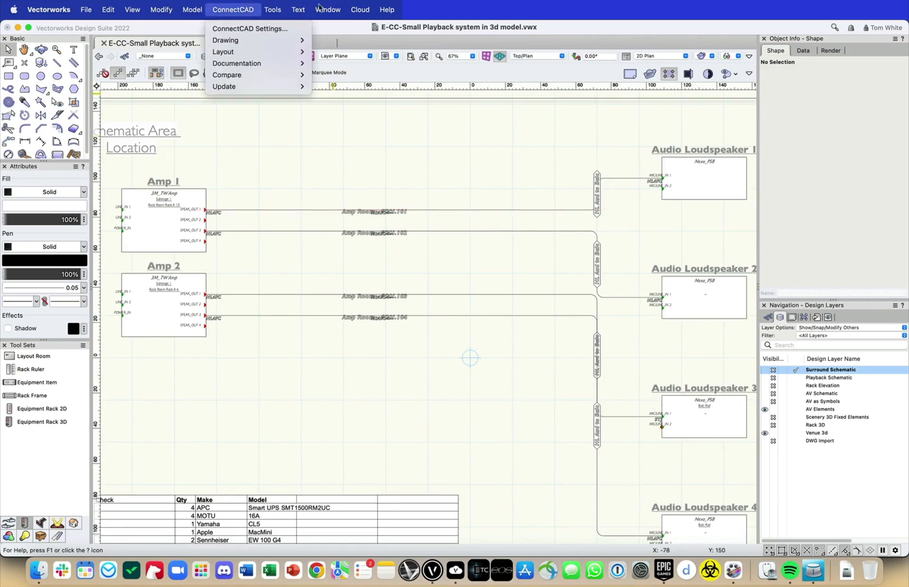
{"action": "mouse_move", "coordinate": [272, 4]}
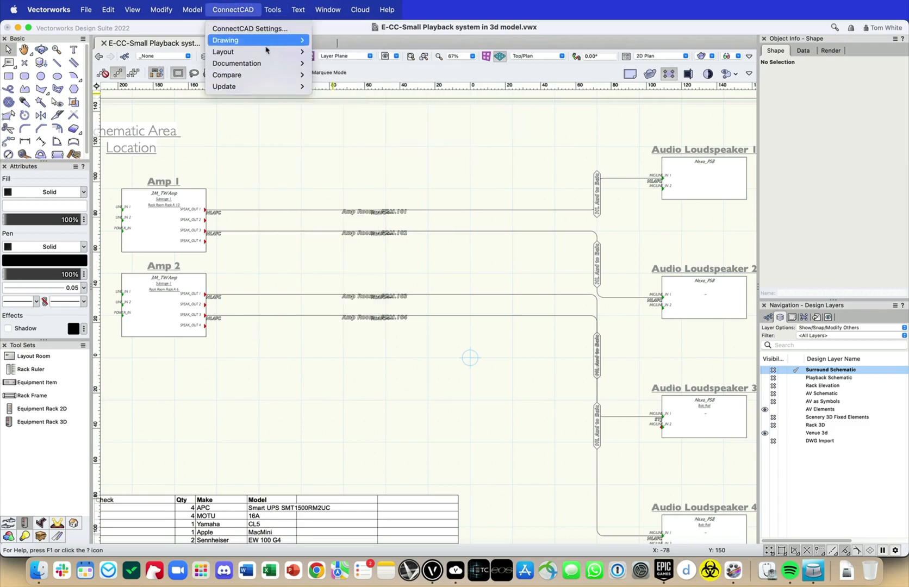
{"action": "mouse_move", "coordinate": [266, 53]}
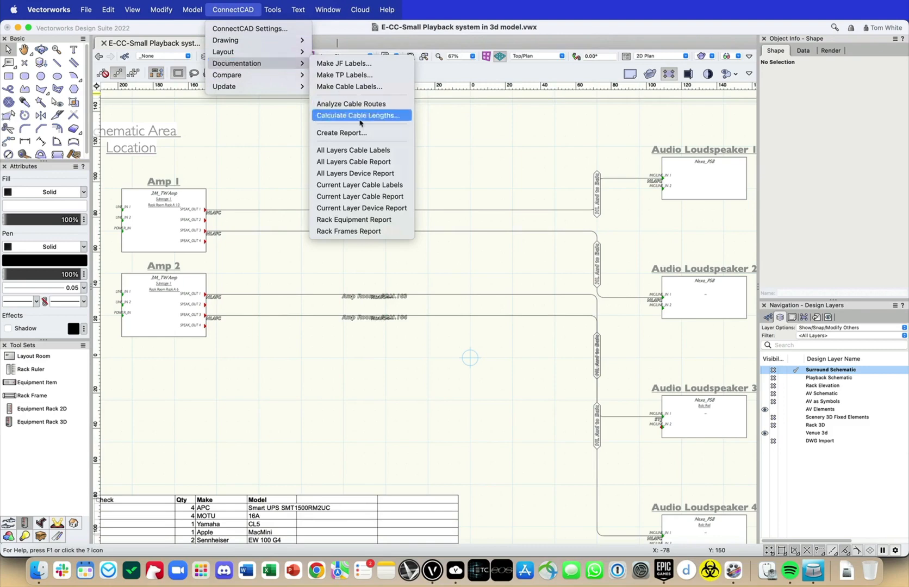
{"action": "left_click", "coordinate": [373, 208]}
{"action": "left_click_drag", "start_coordinate": [594, 137], "coordinate": [320, 64]}
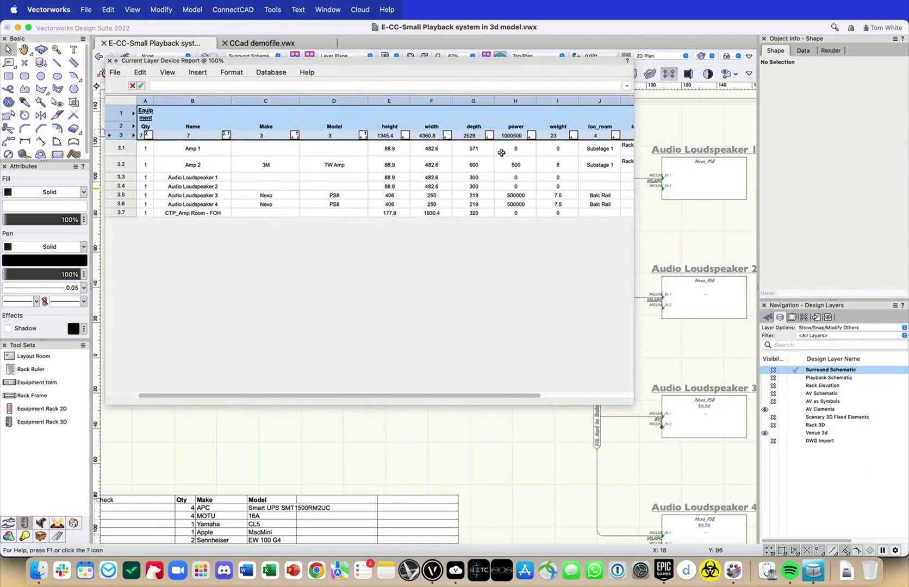
{"action": "left_click", "coordinate": [115, 60]}
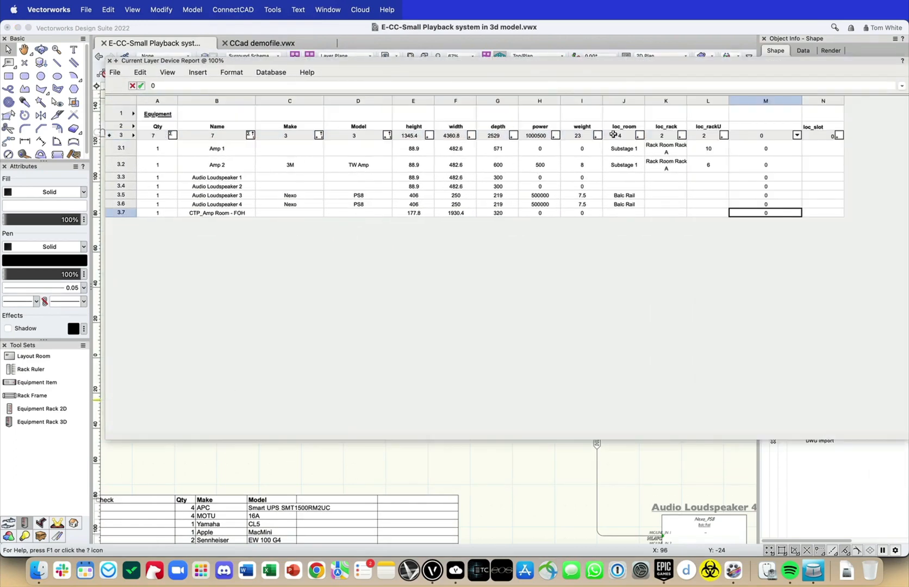
- Sort the device report by its loc_room column and close the worksheet
{"action": "left_click", "coordinate": [640, 136]}
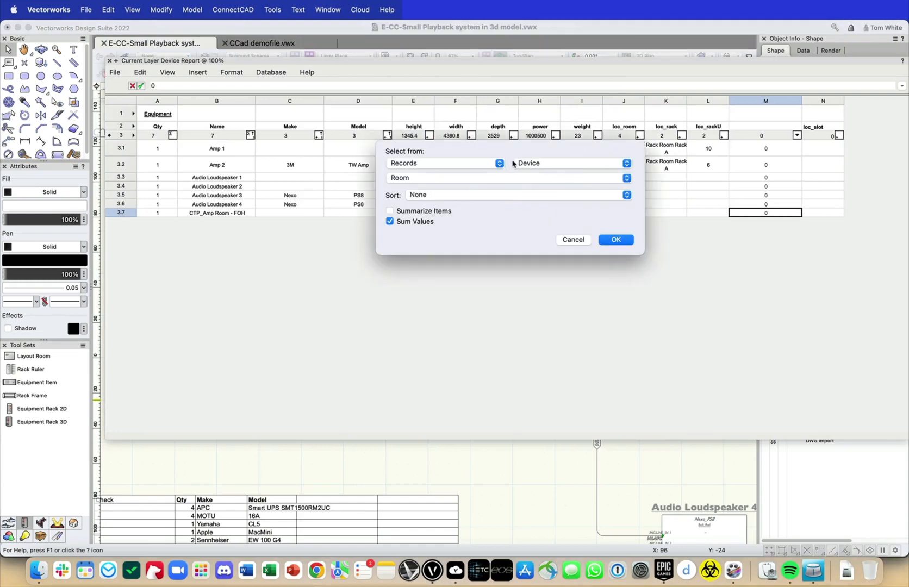
{"action": "left_click", "coordinate": [499, 195]}
{"action": "left_click", "coordinate": [499, 173]}
{"action": "left_click", "coordinate": [615, 239]}
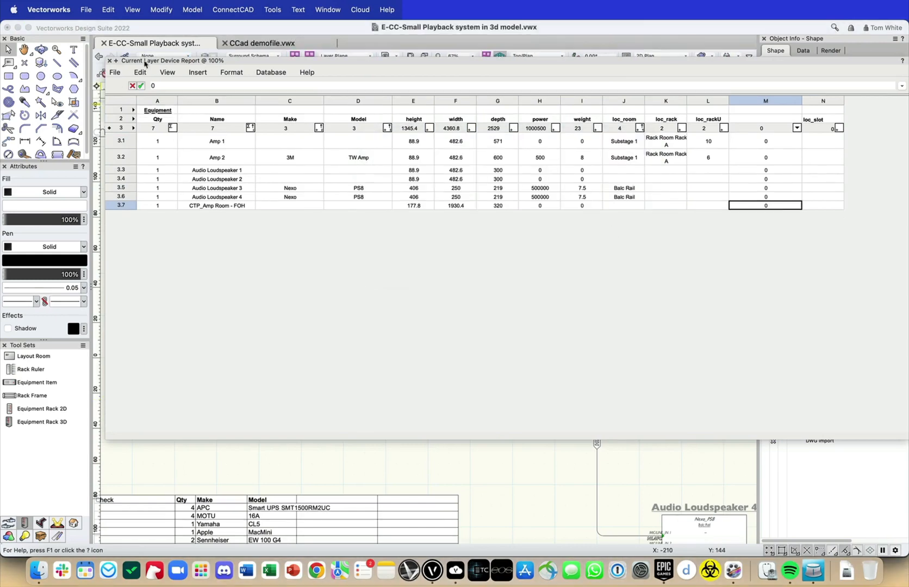
{"action": "left_click", "coordinate": [109, 61]}
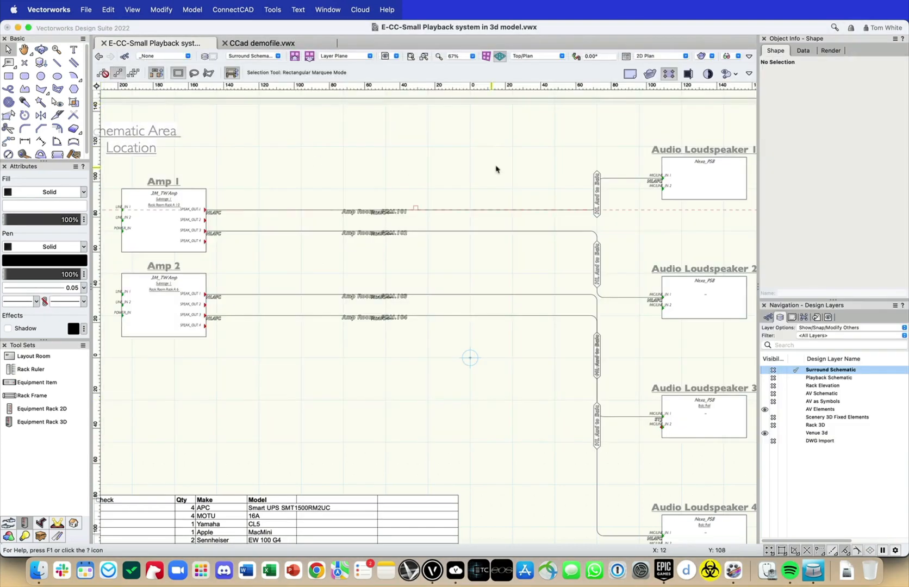
- Generate the Current Layer Cable Report for the Surround Schematic layer
{"action": "left_click", "coordinate": [272, 10]}
{"action": "mouse_move", "coordinate": [313, 2]}
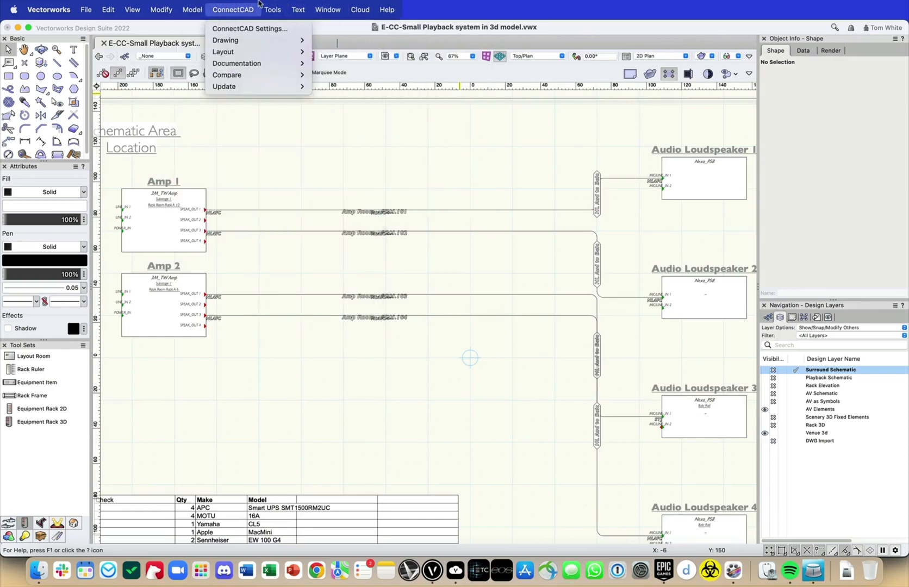
{"action": "mouse_move", "coordinate": [251, 62]}
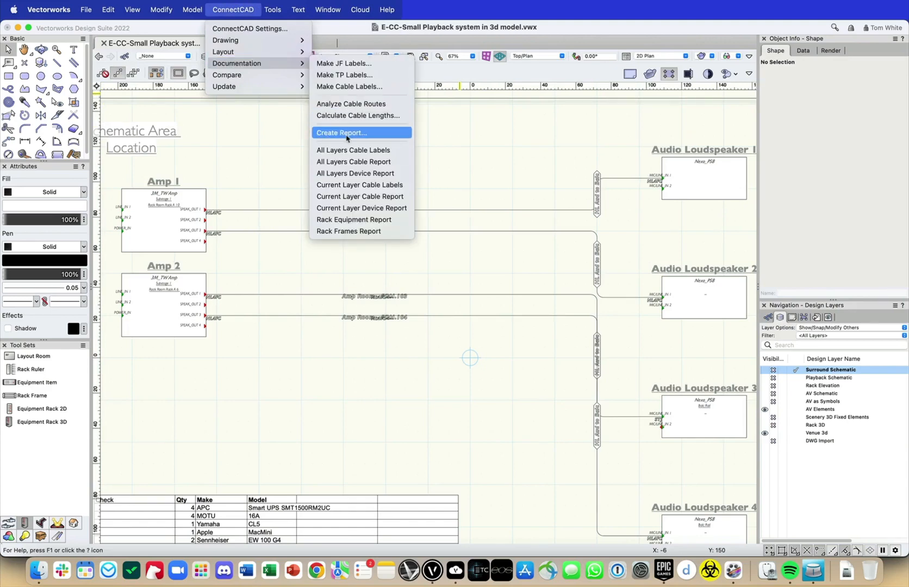
{"action": "left_click", "coordinate": [381, 200]}
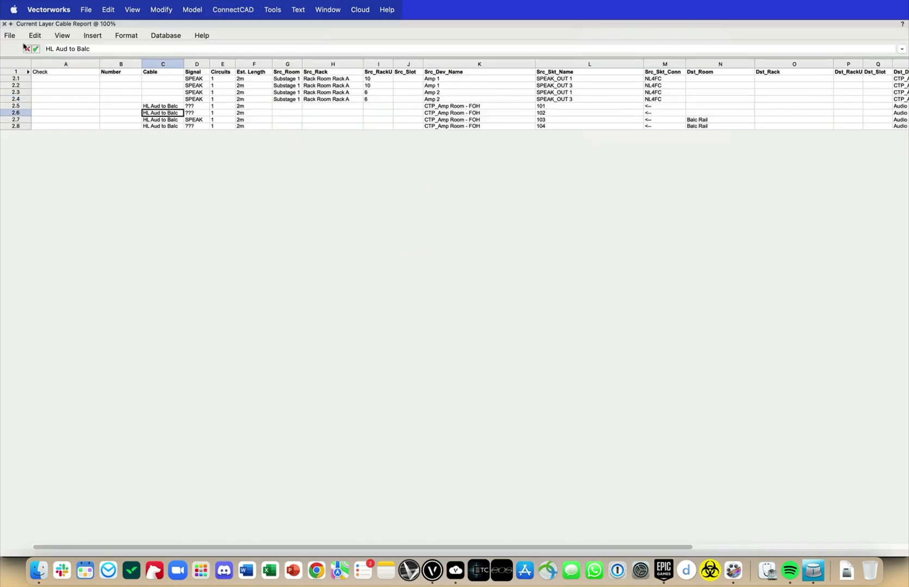
{"action": "left_click", "coordinate": [15, 37]}
{"action": "left_click", "coordinate": [49, 105]}
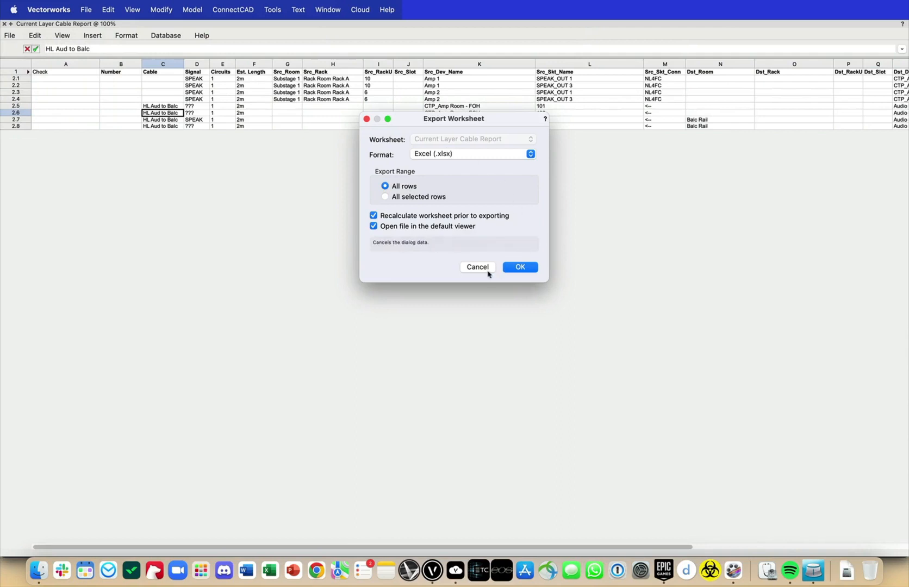
{"action": "left_click", "coordinate": [482, 267]}
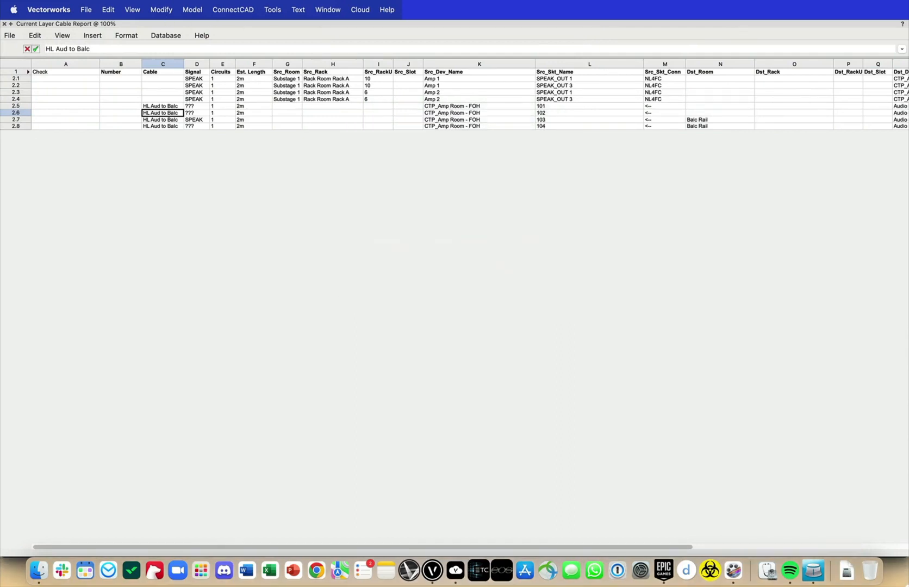
- Shrink the cable report worksheet and reposition it so the schematic below is visible
{"action": "left_click_drag", "start_coordinate": [904, 551], "coordinate": [846, 152]}
{"action": "left_click_drag", "start_coordinate": [757, 27], "coordinate": [717, 119]}
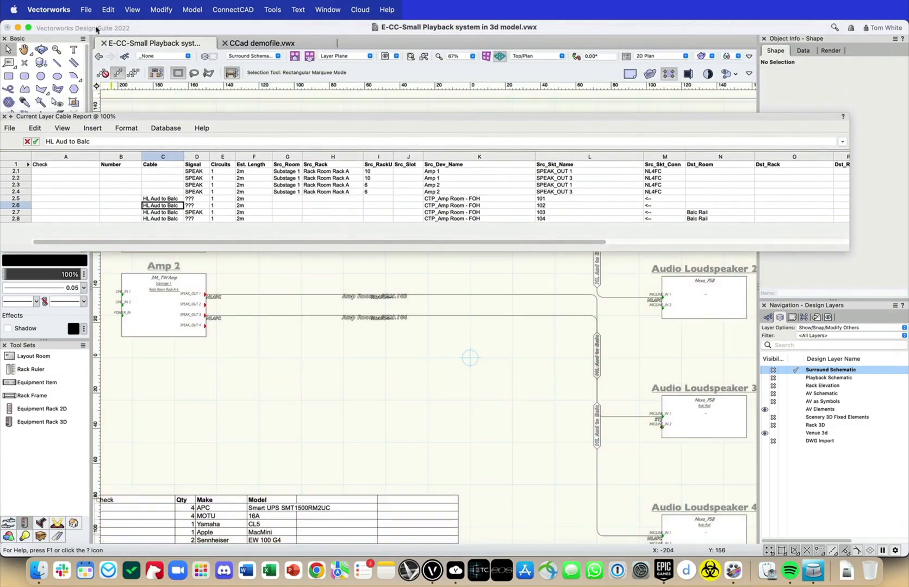
{"action": "left_click_drag", "start_coordinate": [321, 121], "coordinate": [347, 75]}
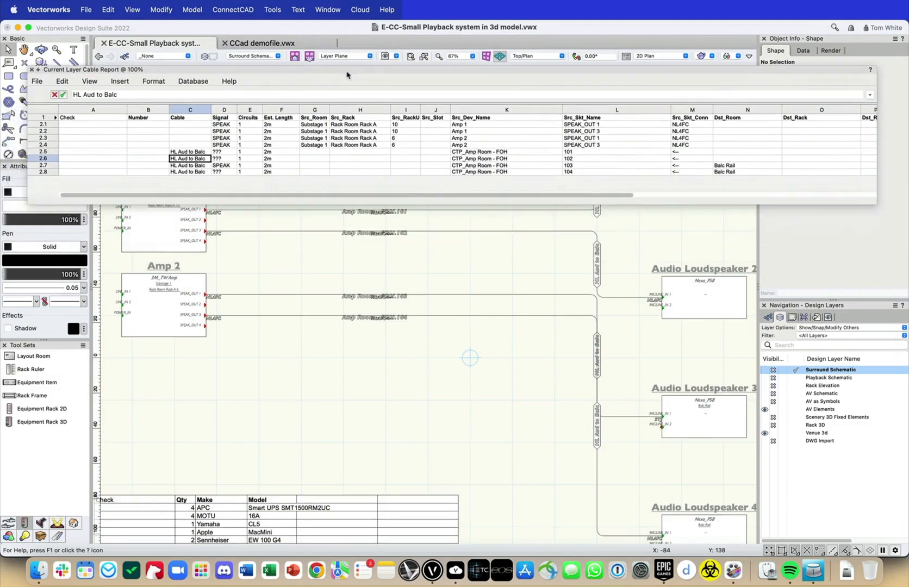
- Convert the Current Layer Cable Report to an editable list and enlarge its worksheet
{"action": "left_click", "coordinate": [224, 7]}
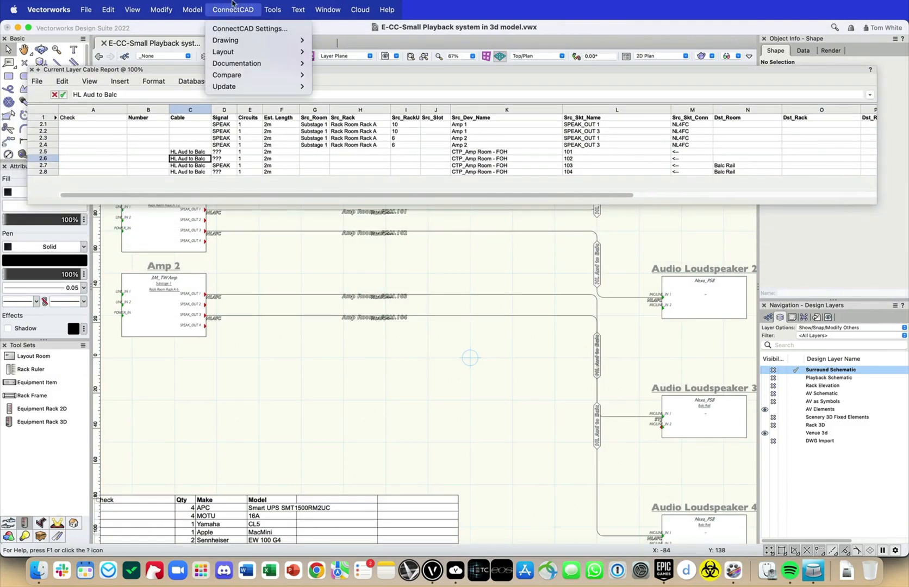
{"action": "mouse_move", "coordinate": [242, 51]}
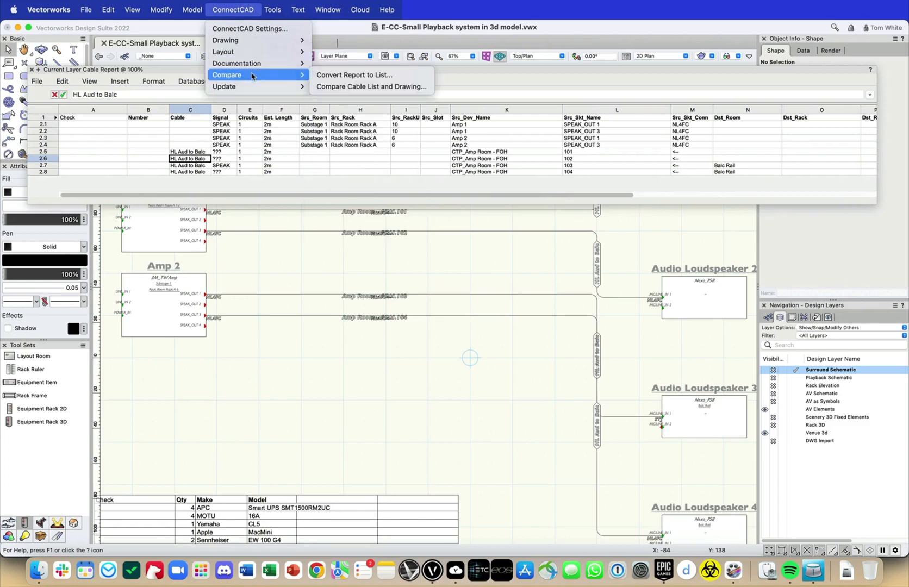
{"action": "left_click", "coordinate": [386, 75]}
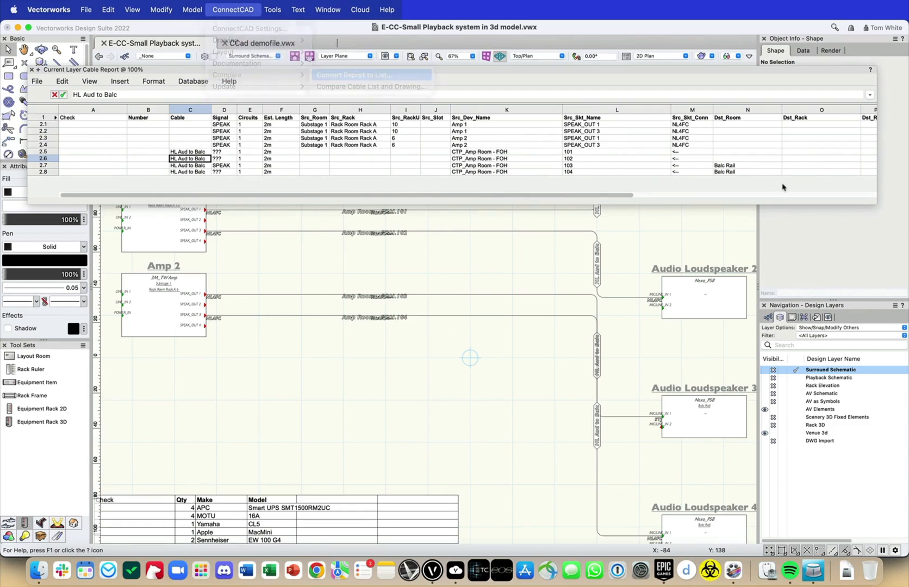
{"action": "left_click", "coordinate": [568, 185]}
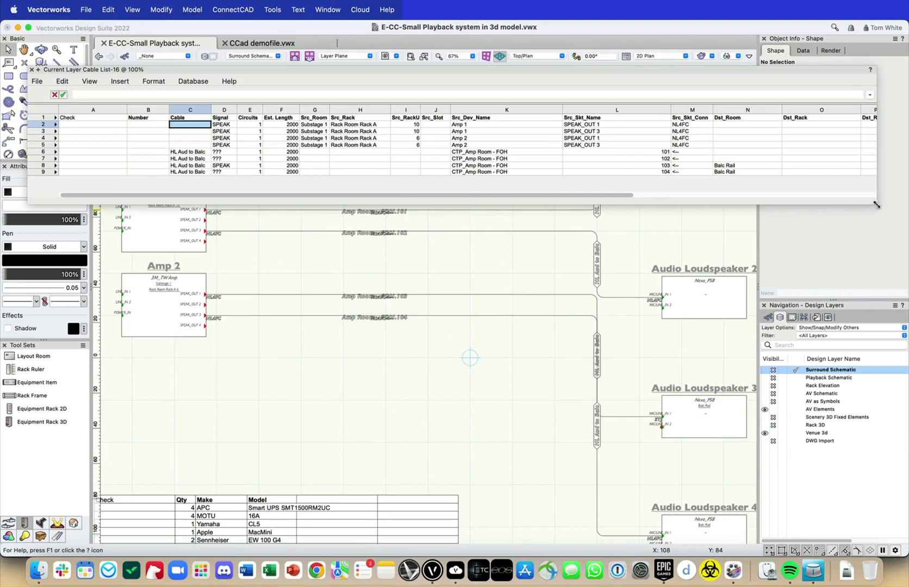
{"action": "left_click_drag", "start_coordinate": [877, 205], "coordinate": [908, 351]}
- Set Dst_Skt_Name to 104 for the Amp 1 SPEAK_OUT 1 cable in the cable list
{"action": "left_click", "coordinate": [131, 130]}
{"action": "left_click_drag", "start_coordinate": [82, 123], "coordinate": [906, 182]}
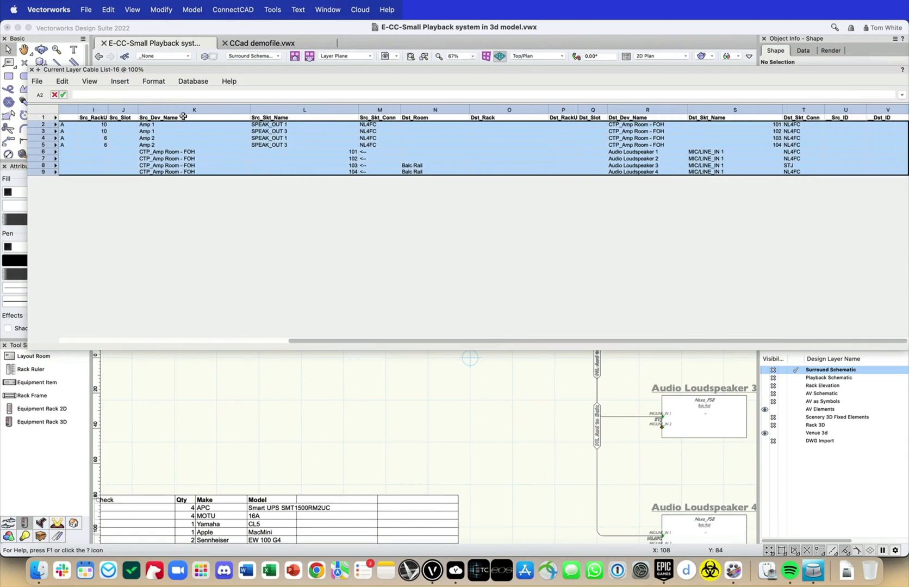
{"action": "left_click_drag", "start_coordinate": [280, 144], "coordinate": [282, 141]}
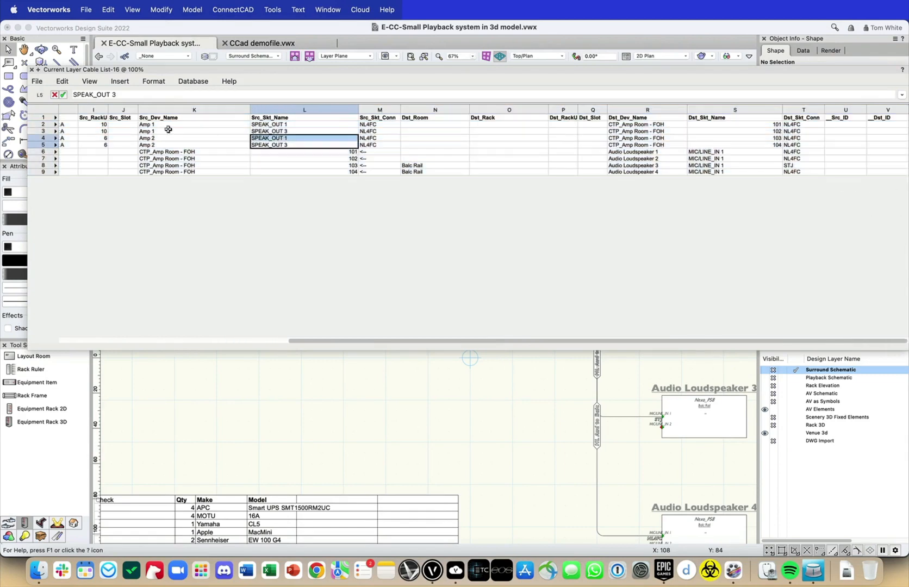
{"action": "left_click_drag", "start_coordinate": [187, 131], "coordinate": [192, 128]}
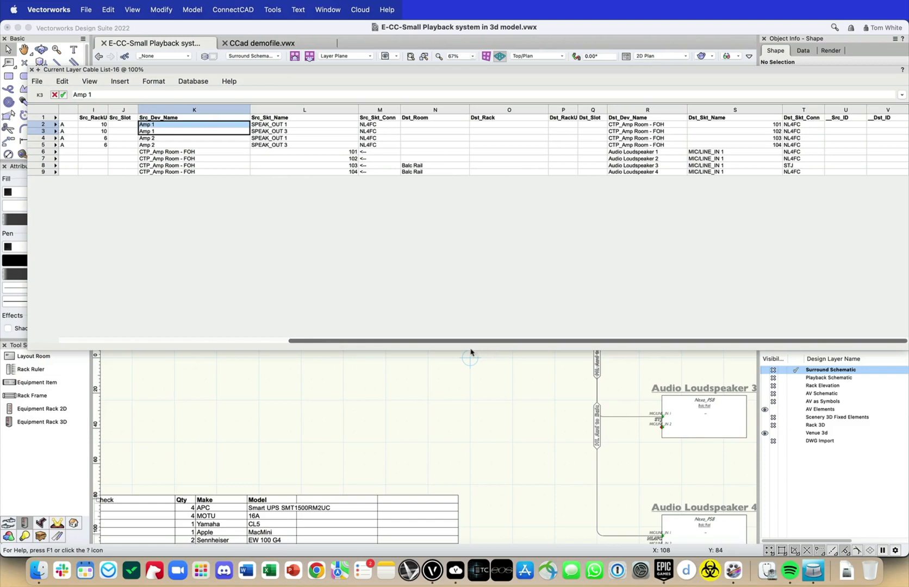
{"action": "left_click", "coordinate": [742, 124]}
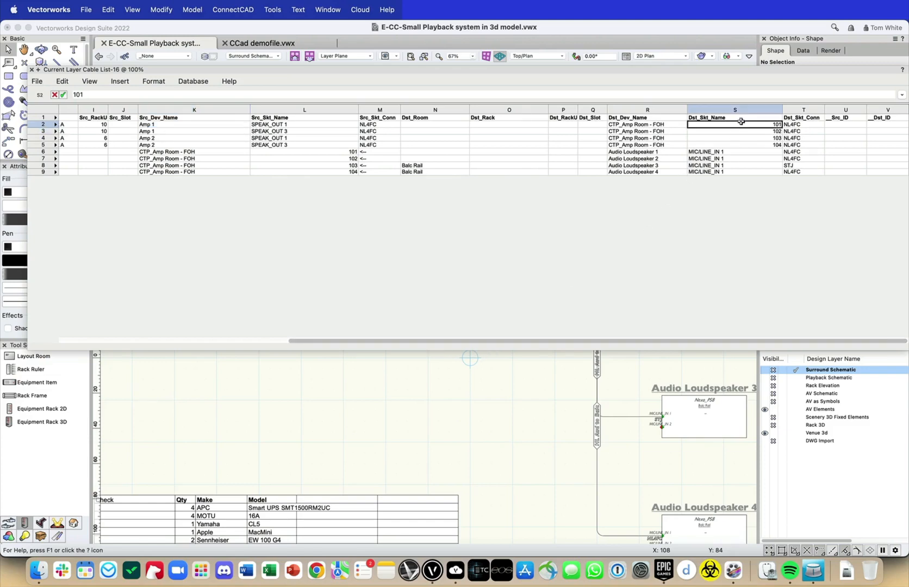
{"action": "type", "text": "4"}
{"action": "key", "text": "Return"}
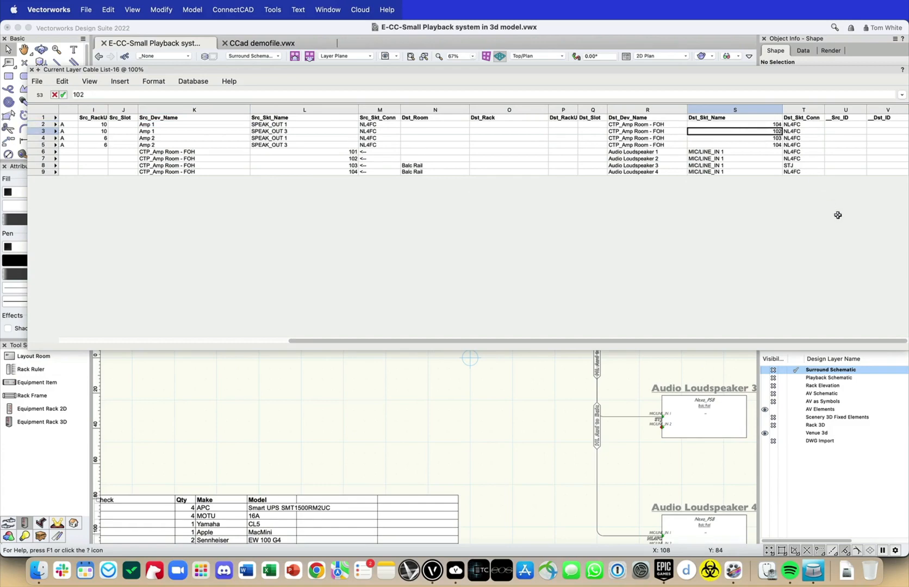
- Set Dst_Skt_Name to 103 for Amp 1 SPEAK_OUT 3, 102 for Amp 2 SPEAK_OUT 1 and 101 for Amp 2 SPEAK_OUT 3
{"action": "type", "text": "3"}
{"action": "key", "text": "Return"}
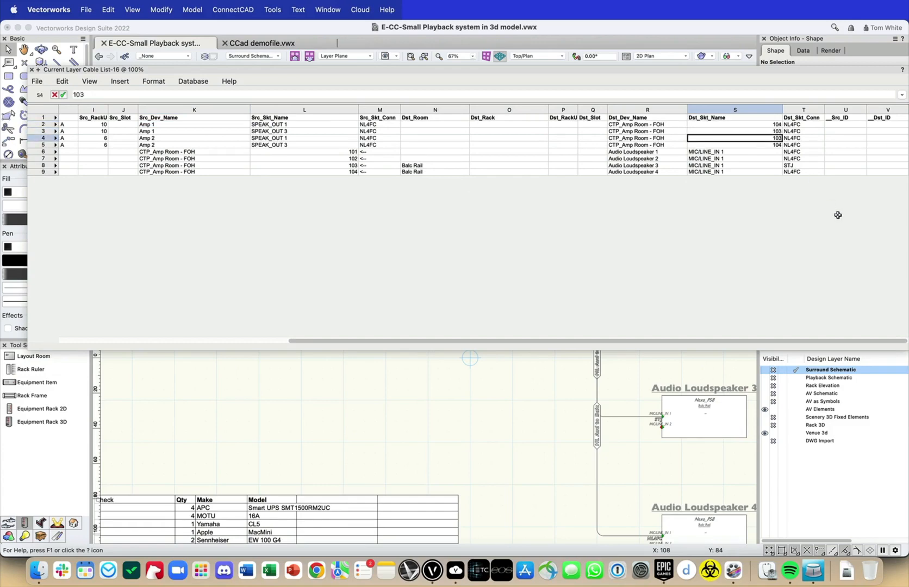
{"action": "type", "text": "102"}
{"action": "key", "text": "Return"}
{"action": "type", "text": "10"}
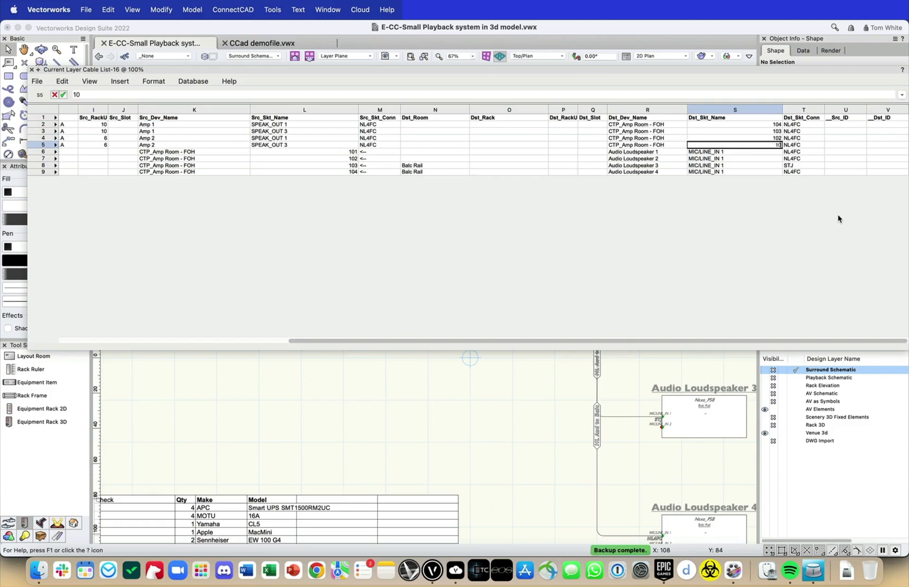
{"action": "type", "text": "1"}
{"action": "key", "text": "Return"}
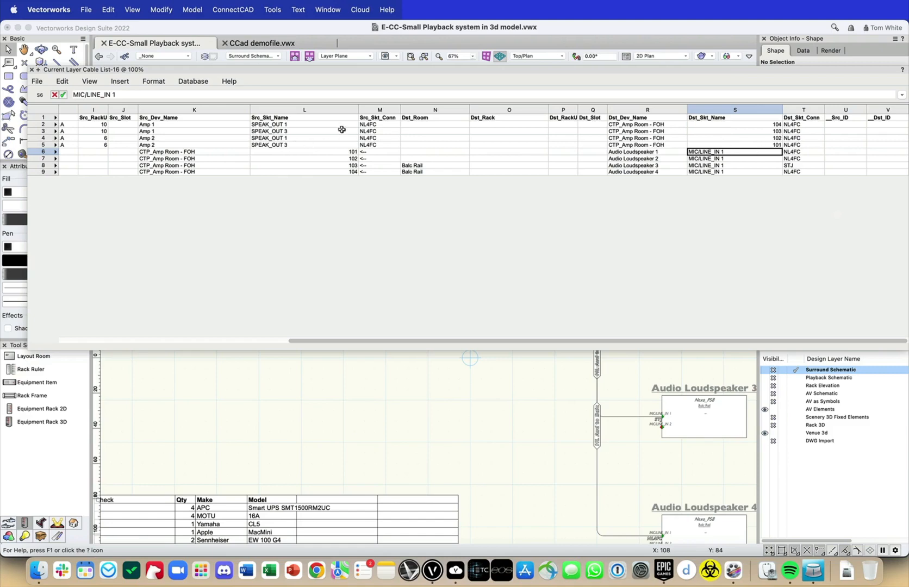
- Change Src_Skt_Name from SPEAK_OUT 3 to SPEAK_OUT 2 for both the Amp 1 and Amp 2 cables
{"action": "left_click", "coordinate": [303, 124]}
{"action": "left_click", "coordinate": [294, 131]}
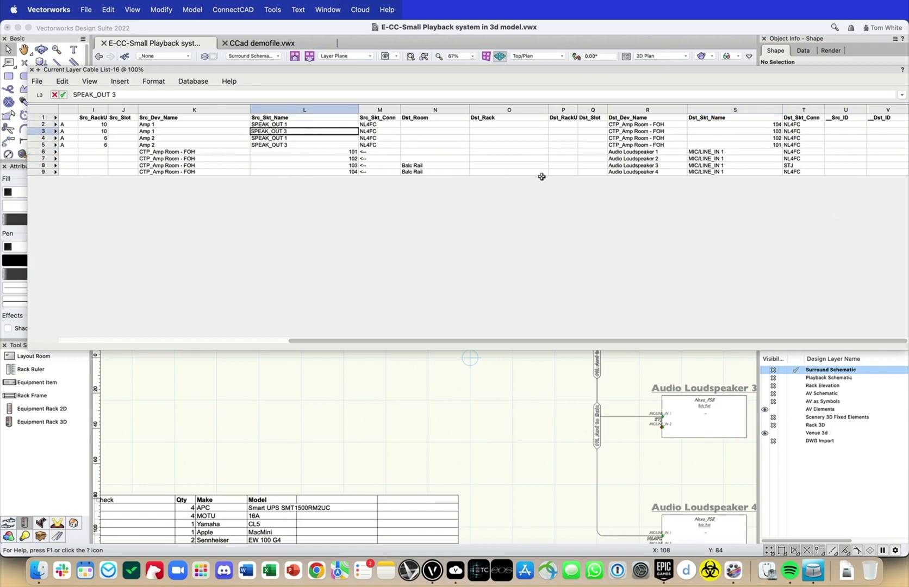
{"action": "type", "text": "2"}
{"action": "key", "text": "Return"}
{"action": "key", "text": "Up"}
{"action": "key", "text": "Down"}
{"action": "key", "text": "Down"}
{"action": "key", "text": "Up"}
{"action": "key", "text": "Up"}
{"action": "key", "text": "Up"}
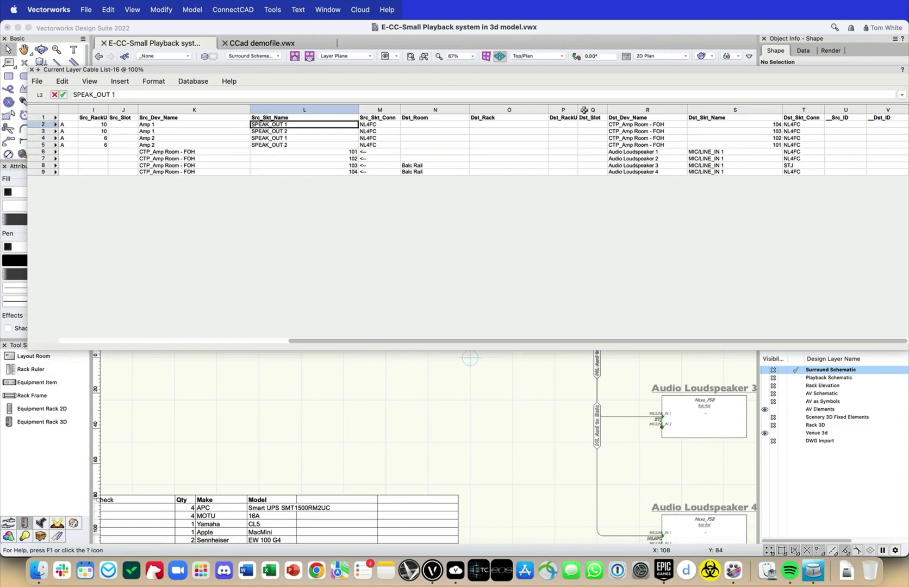
- Collapse the cable list worksheet and move it aside so the whole schematic can be seen
{"action": "left_click", "coordinate": [39, 69]}
{"action": "left_click_drag", "start_coordinate": [103, 72], "coordinate": [76, 44]}
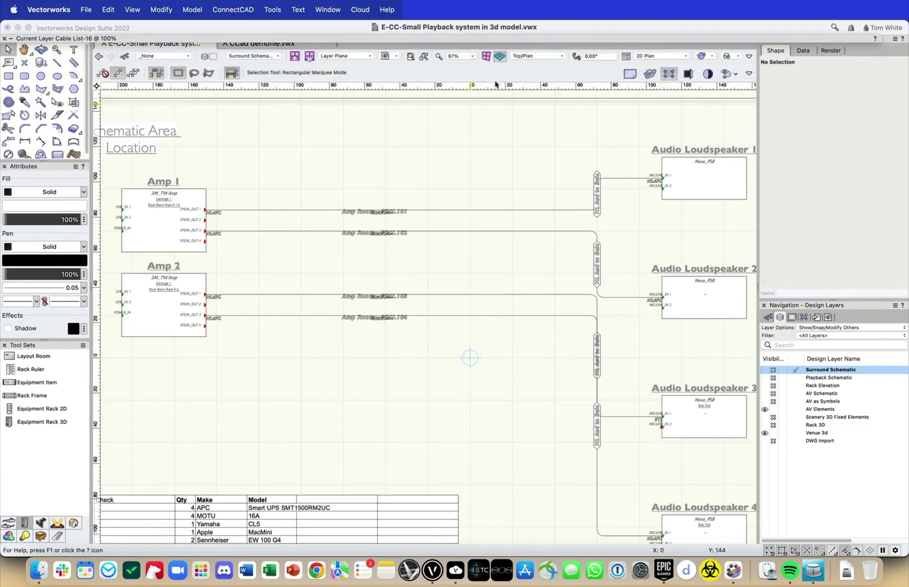
{"action": "scroll", "coordinate": [494, 96], "scroll_direction": "down", "scroll_amount": 3}
{"action": "middle_click_drag", "start_coordinate": [503, 115], "coordinate": [476, 123]}
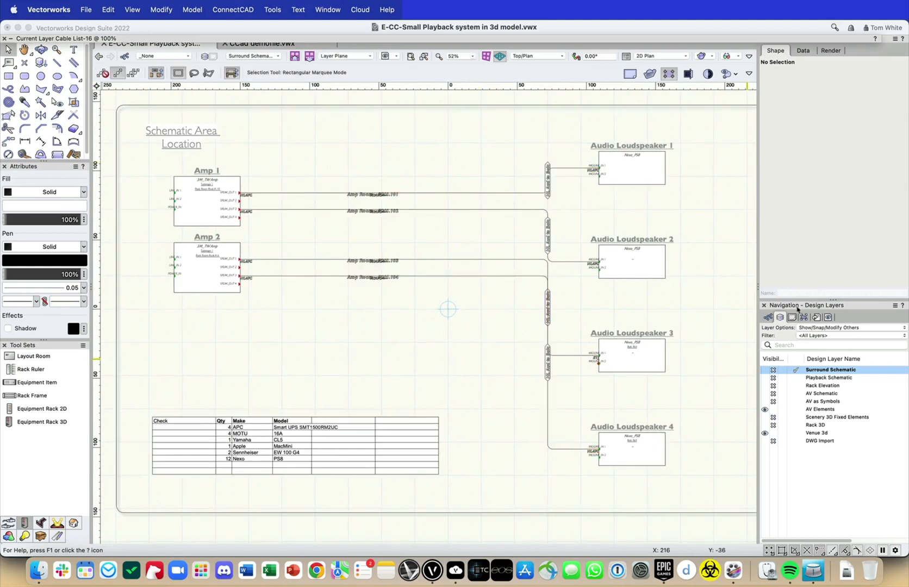
- Compare Current Layer Cable List-16 with the drawing
{"action": "left_click", "coordinate": [247, 6]}
{"action": "mouse_move", "coordinate": [256, 64]}
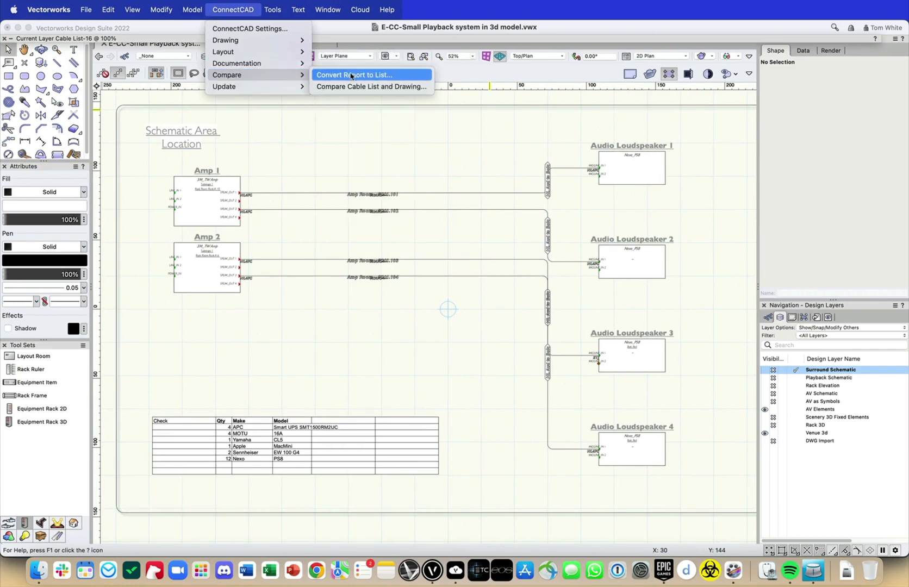
{"action": "left_click", "coordinate": [367, 86]}
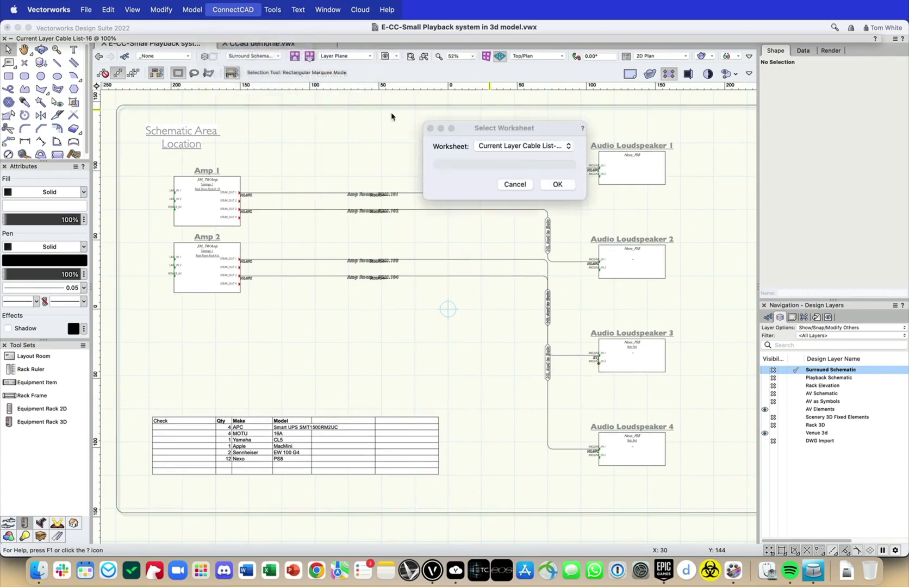
{"action": "left_click", "coordinate": [559, 184]}
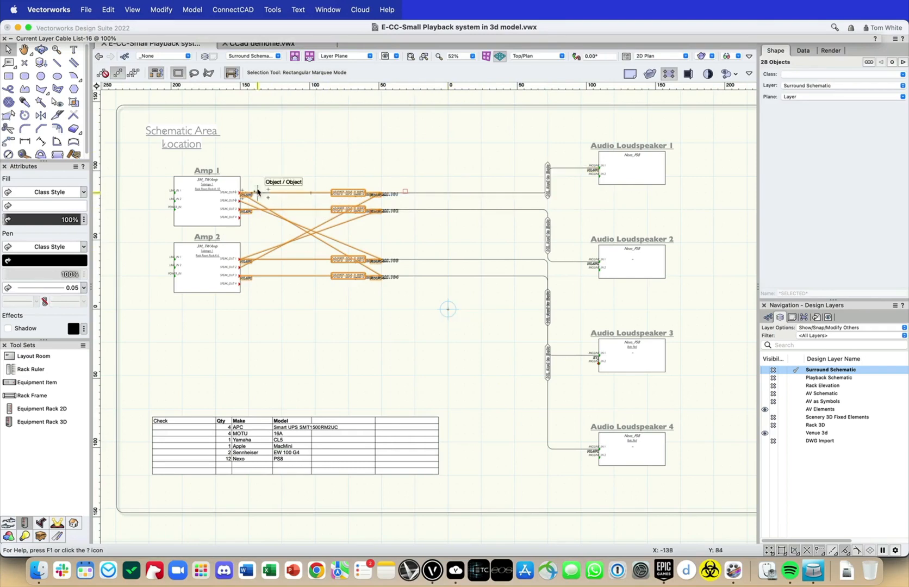
- Examine the comparison marks and crossing connection lines between the amp outputs and the Amp Room - FOH terminations
{"action": "scroll", "coordinate": [252, 194], "scroll_direction": "up", "scroll_amount": 8}
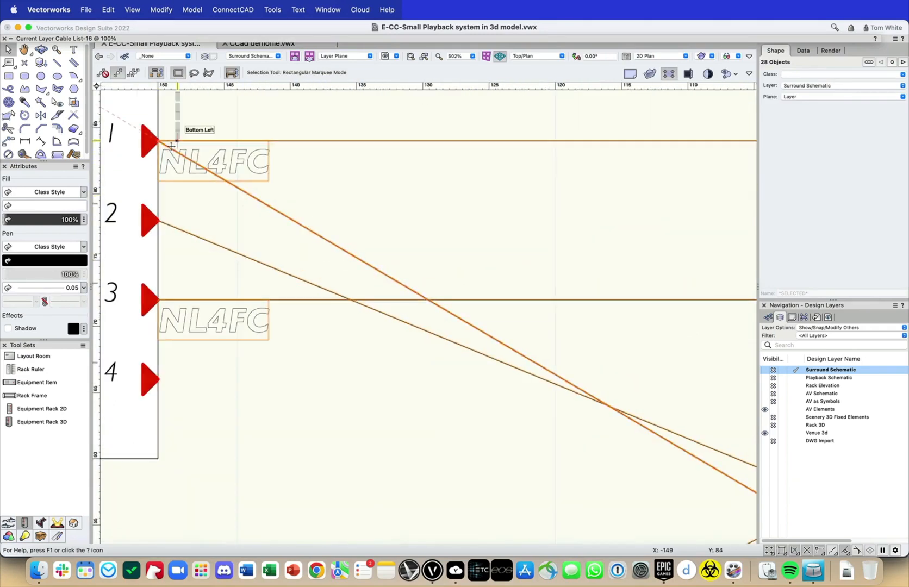
{"action": "scroll", "coordinate": [173, 144], "scroll_direction": "down", "scroll_amount": 3}
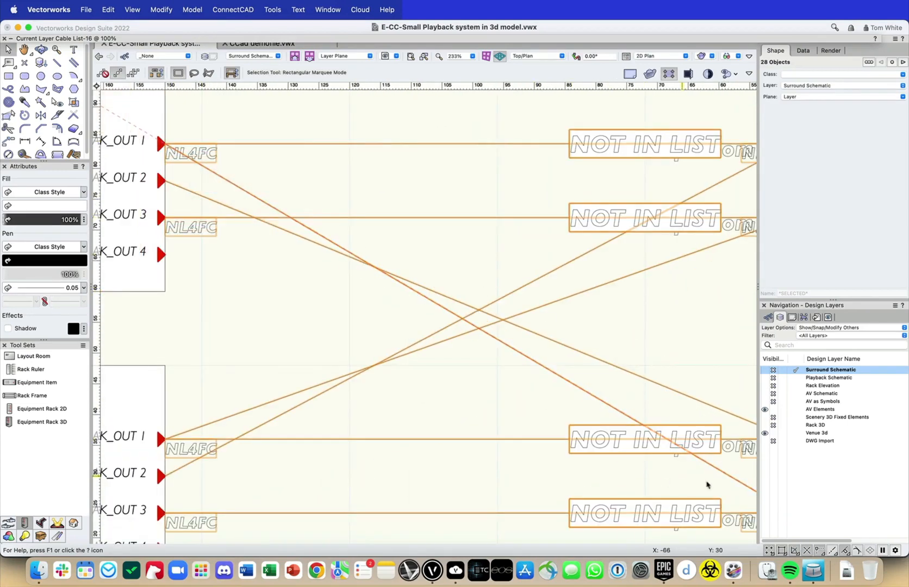
{"action": "scroll", "coordinate": [652, 451], "scroll_direction": "down", "scroll_amount": 3}
{"action": "scroll", "coordinate": [731, 490], "scroll_direction": "down", "scroll_amount": 1}
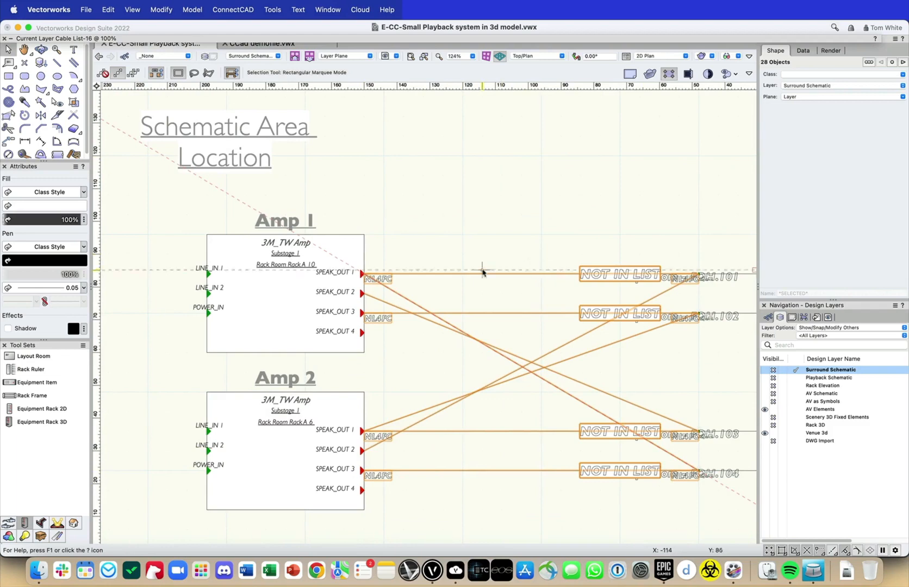
{"action": "scroll", "coordinate": [483, 270], "scroll_direction": "down", "scroll_amount": 1}
{"action": "scroll", "coordinate": [662, 160], "scroll_direction": "down", "scroll_amount": 1}
{"action": "middle_click_drag", "start_coordinate": [662, 159], "coordinate": [471, 153]}
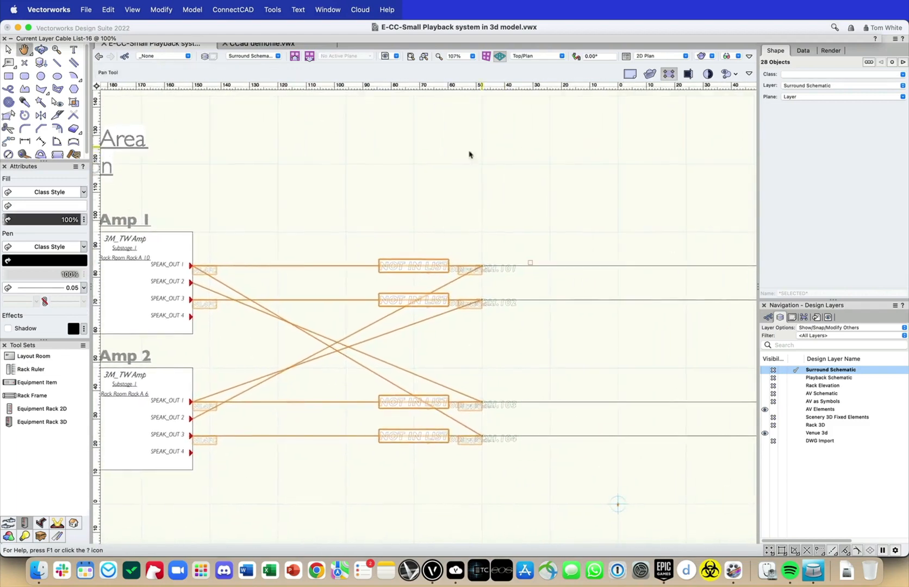
{"action": "scroll", "coordinate": [369, 170], "scroll_direction": "down", "scroll_amount": 3}
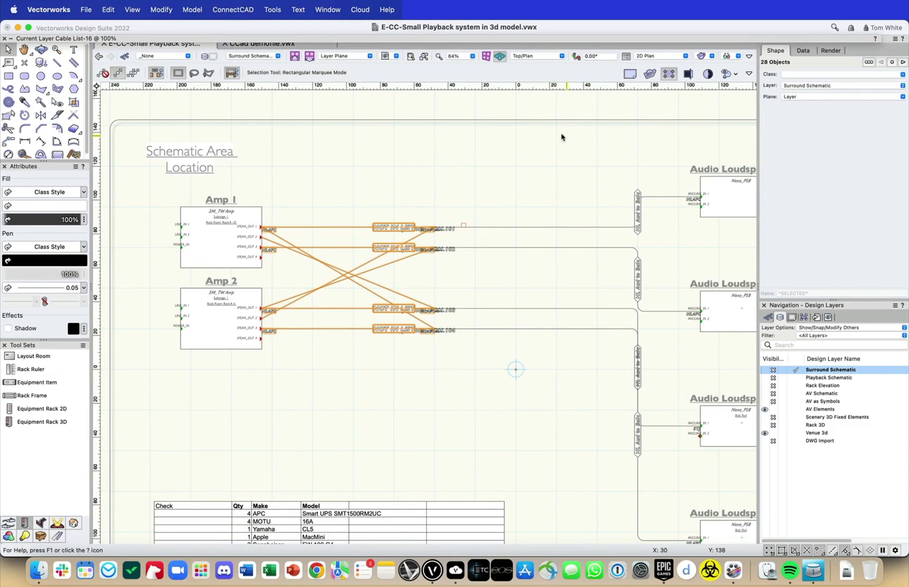
- Delete the highlighted comparison objects and amp circuits, and make connections from Current Layer Cable List-16
{"action": "left_click", "coordinate": [507, 109]}
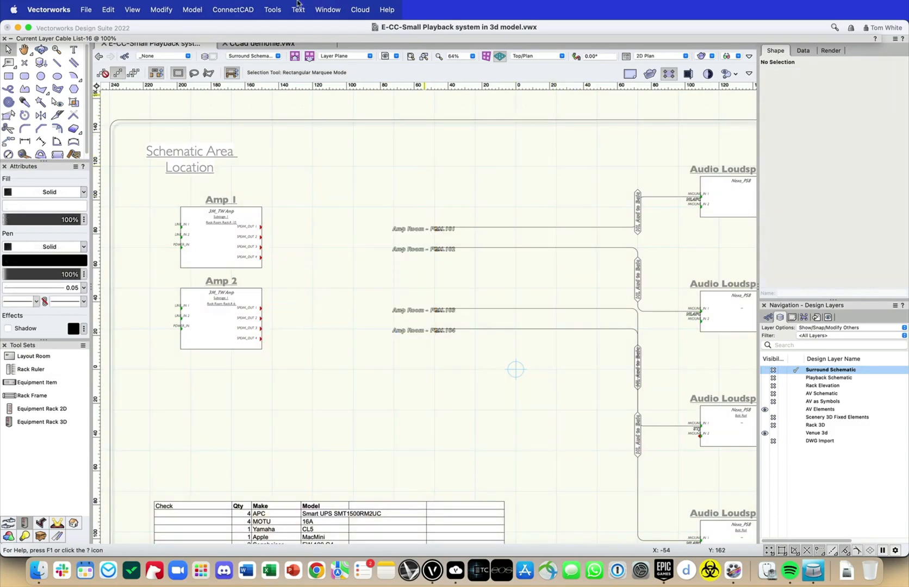
{"action": "left_click", "coordinate": [238, 5]}
{"action": "mouse_move", "coordinate": [239, 87]}
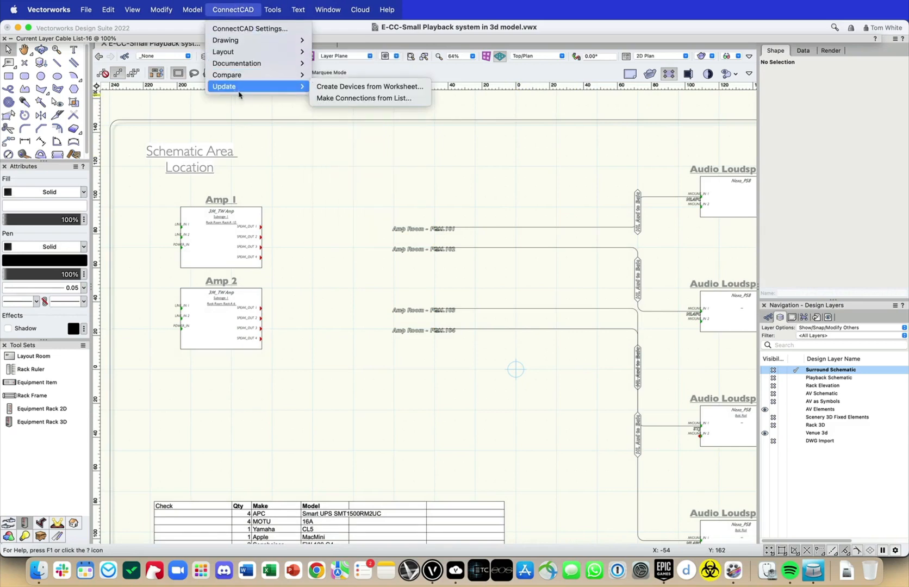
{"action": "left_click", "coordinate": [369, 98]}
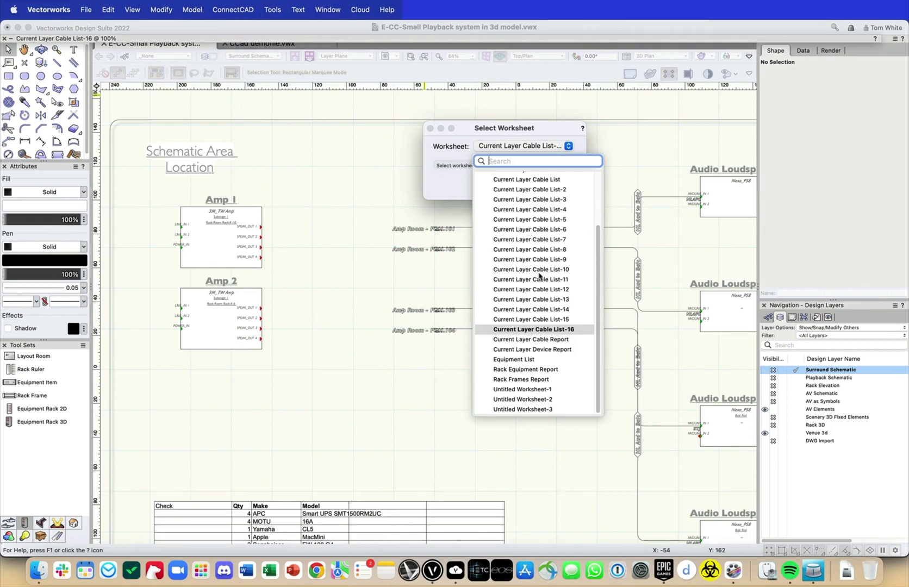
{"action": "left_click", "coordinate": [550, 329]}
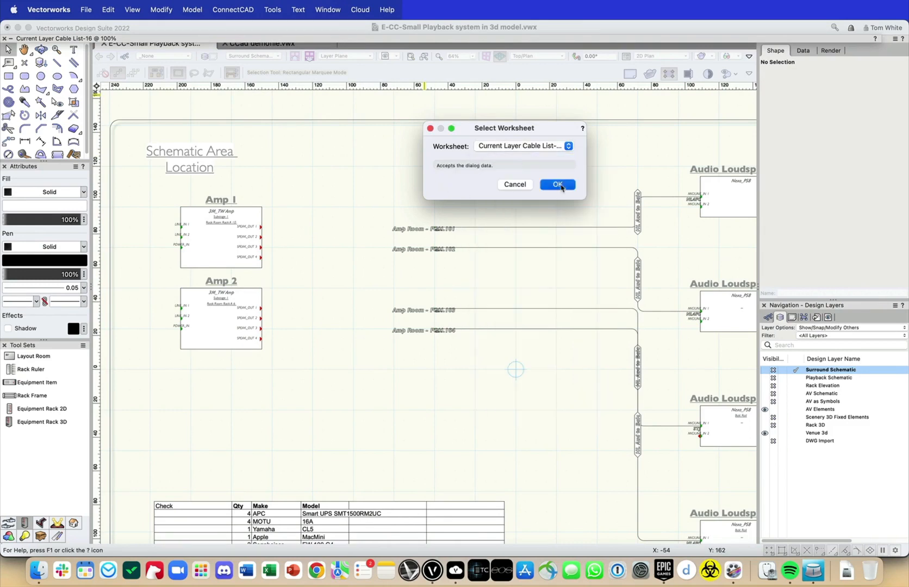
{"action": "left_click", "coordinate": [557, 184]}
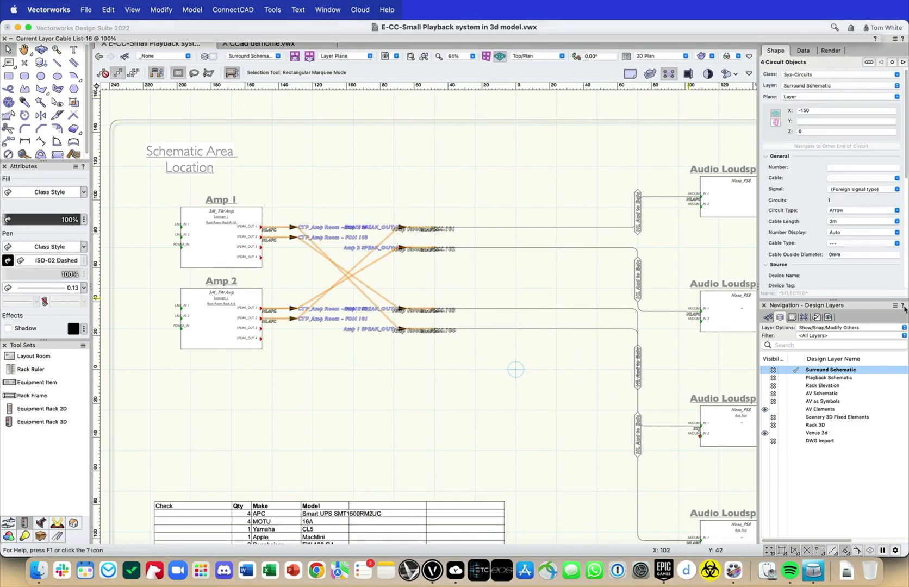
- Try the Polyline and Chamfer circuit types on the four new circuits and return them to Arrow
{"action": "left_click", "coordinate": [879, 210]}
{"action": "key", "text": "Return"}
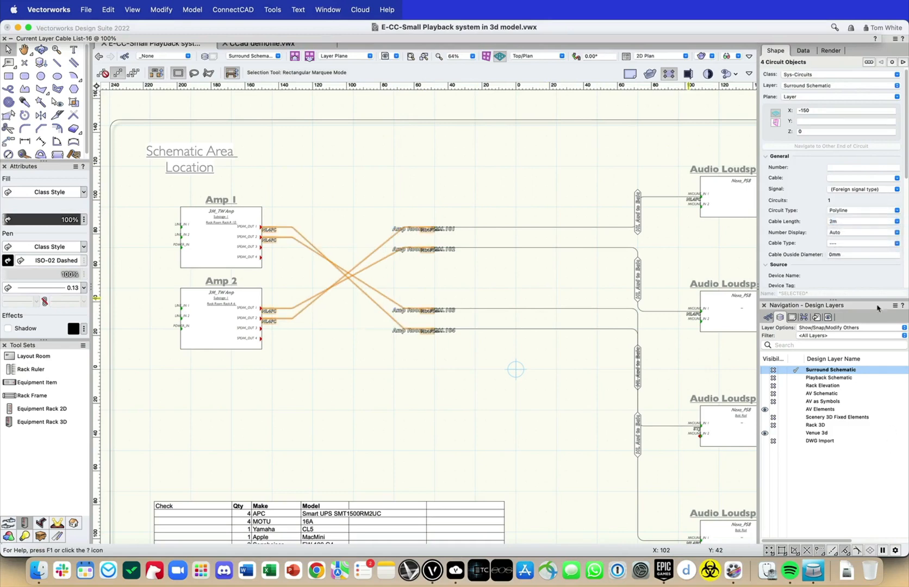
{"action": "left_click", "coordinate": [836, 210]}
{"action": "left_click", "coordinate": [845, 231]}
{"action": "left_click", "coordinate": [846, 211]}
{"action": "left_click", "coordinate": [847, 239]}
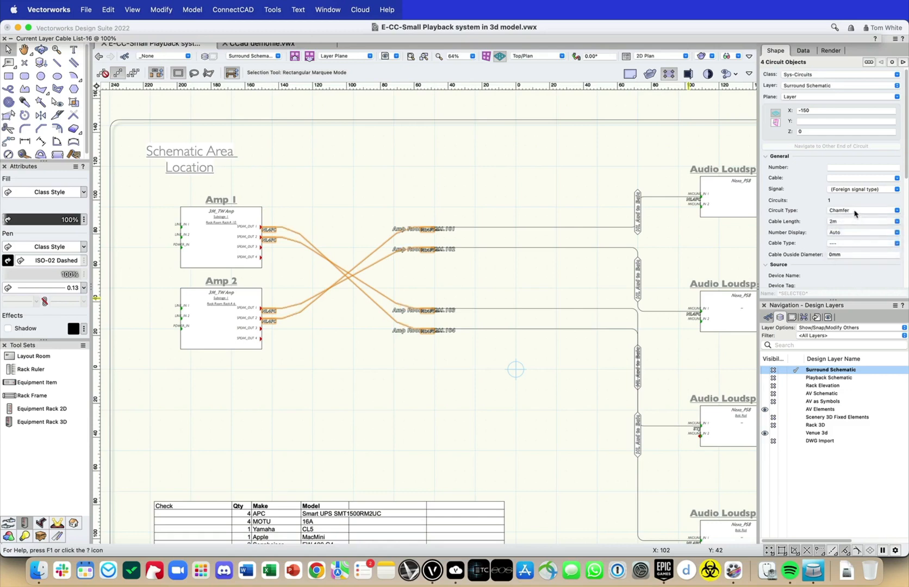
{"action": "left_click", "coordinate": [855, 211]}
{"action": "left_click", "coordinate": [846, 248]}
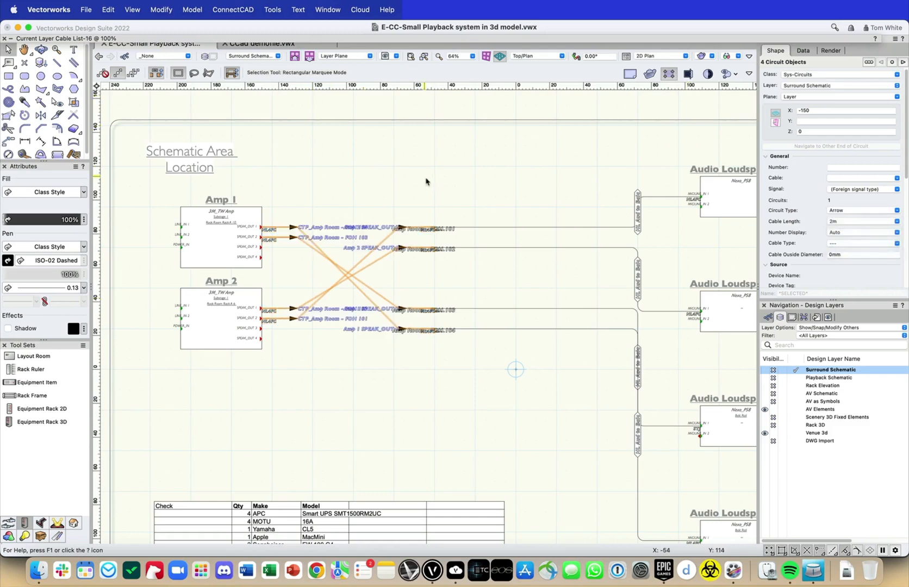
{"action": "scroll", "coordinate": [401, 152], "scroll_direction": "down", "scroll_amount": 3}
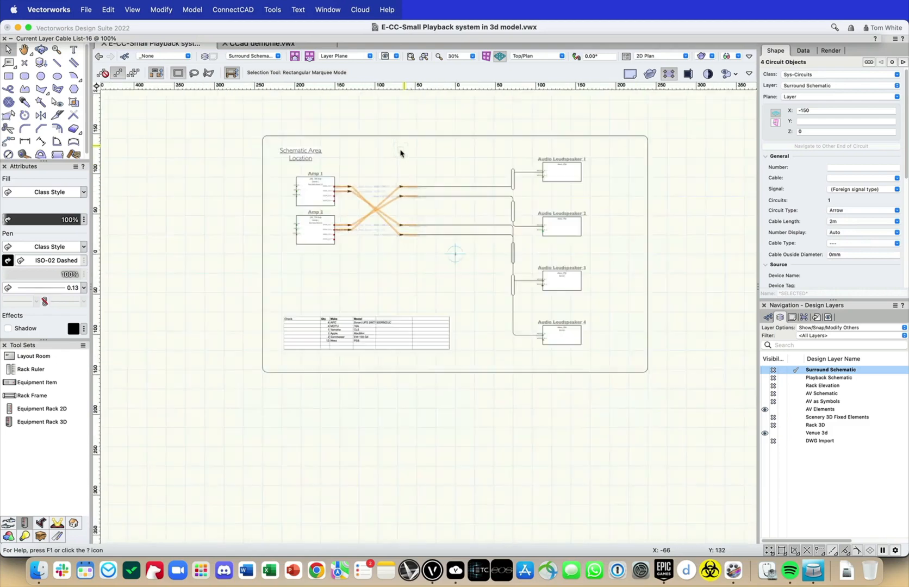
{"action": "middle_click_drag", "start_coordinate": [402, 151], "coordinate": [366, 144]}
{"action": "scroll", "coordinate": [364, 145], "scroll_direction": "up", "scroll_amount": 3}
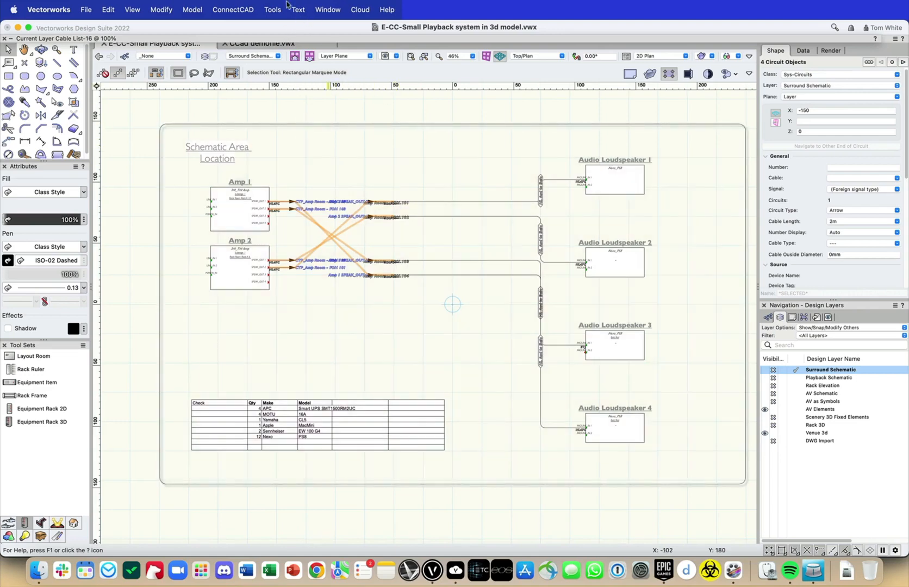
{"action": "left_click", "coordinate": [220, 3]}
{"action": "mouse_move", "coordinate": [266, 76]}
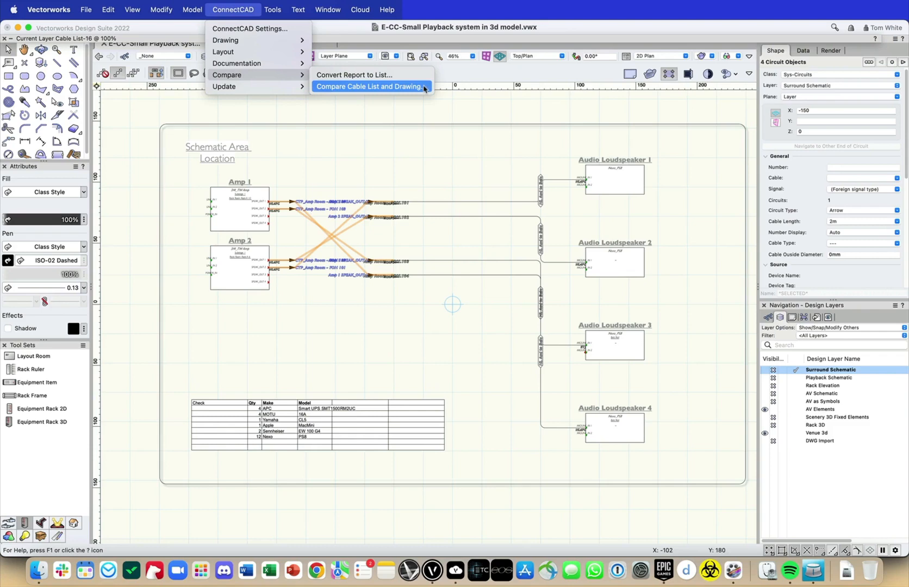
{"action": "left_click", "coordinate": [424, 87]}
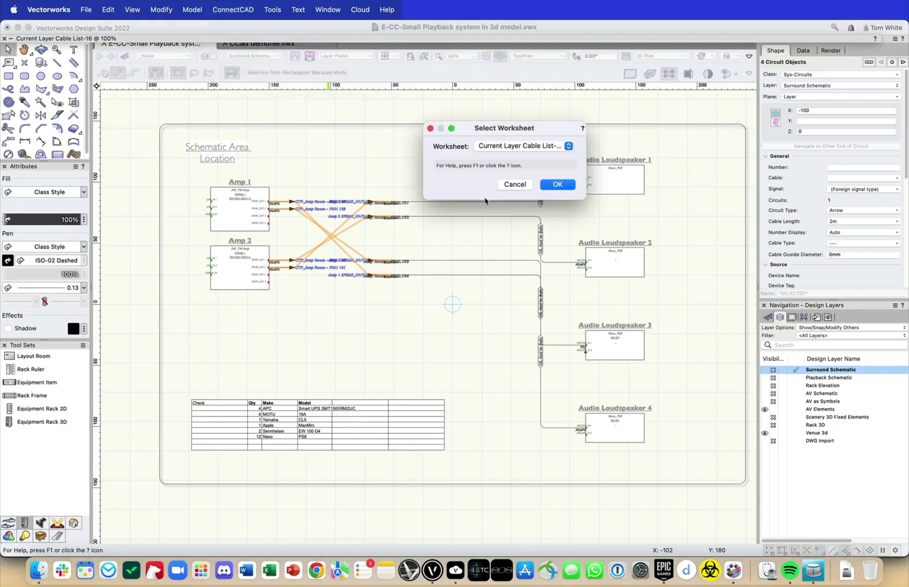
{"action": "left_click", "coordinate": [568, 146]}
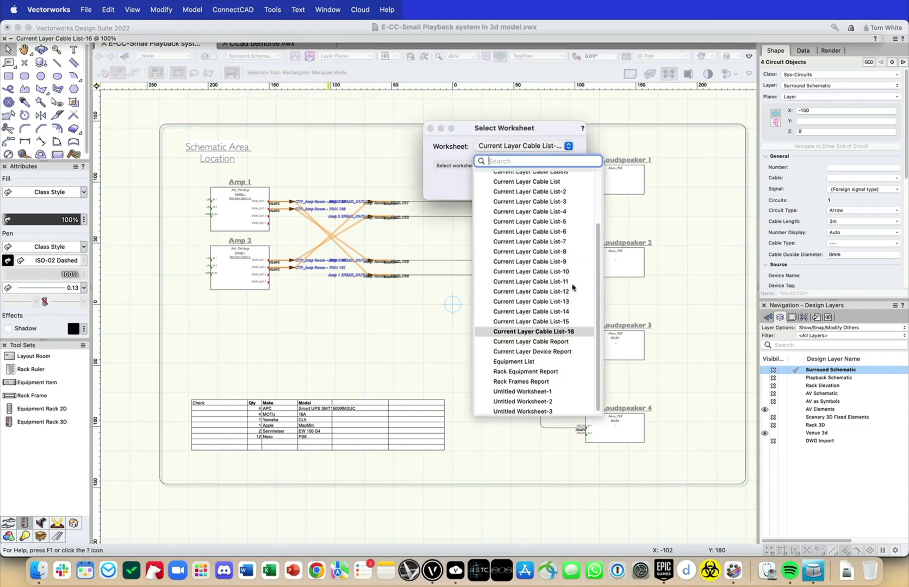
{"action": "left_click", "coordinate": [520, 129]}
{"action": "left_click", "coordinate": [525, 186]}
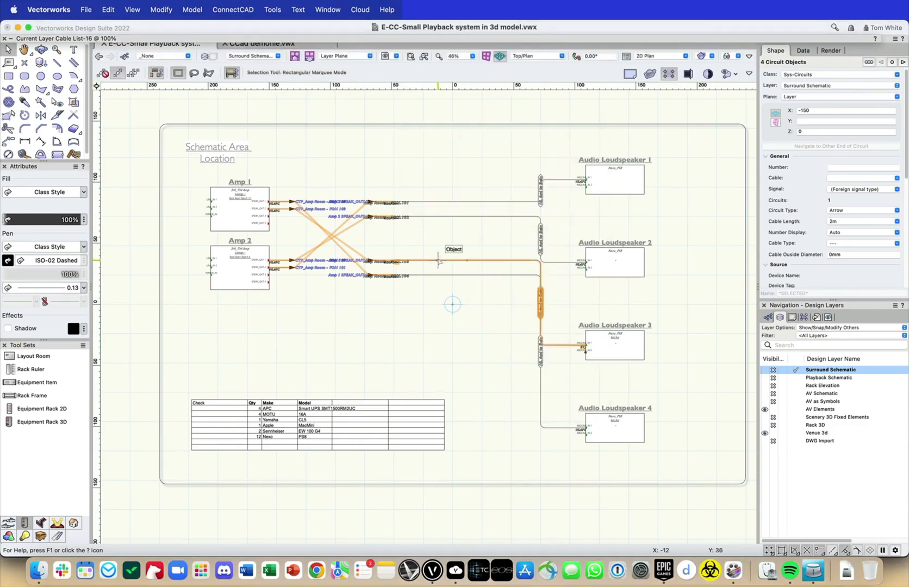
{"action": "key", "text": "super+4"}
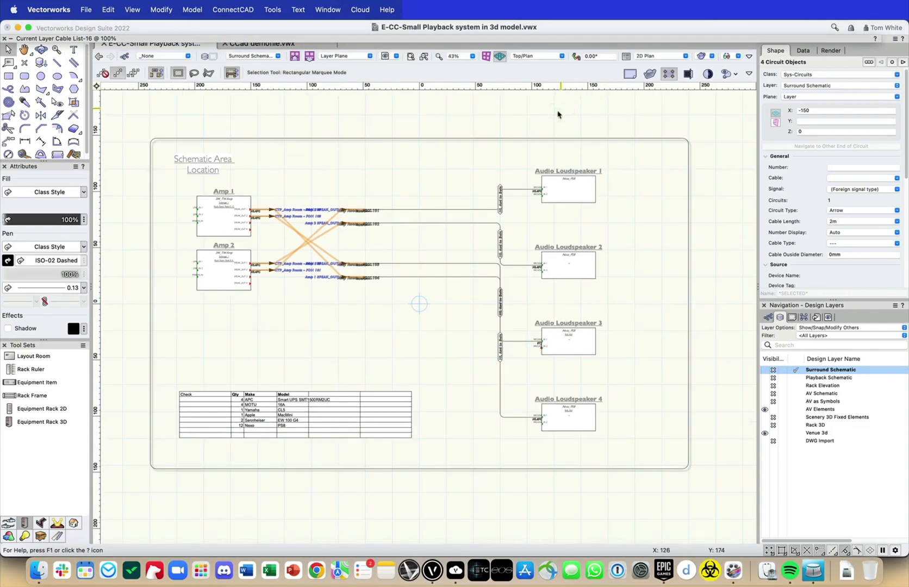